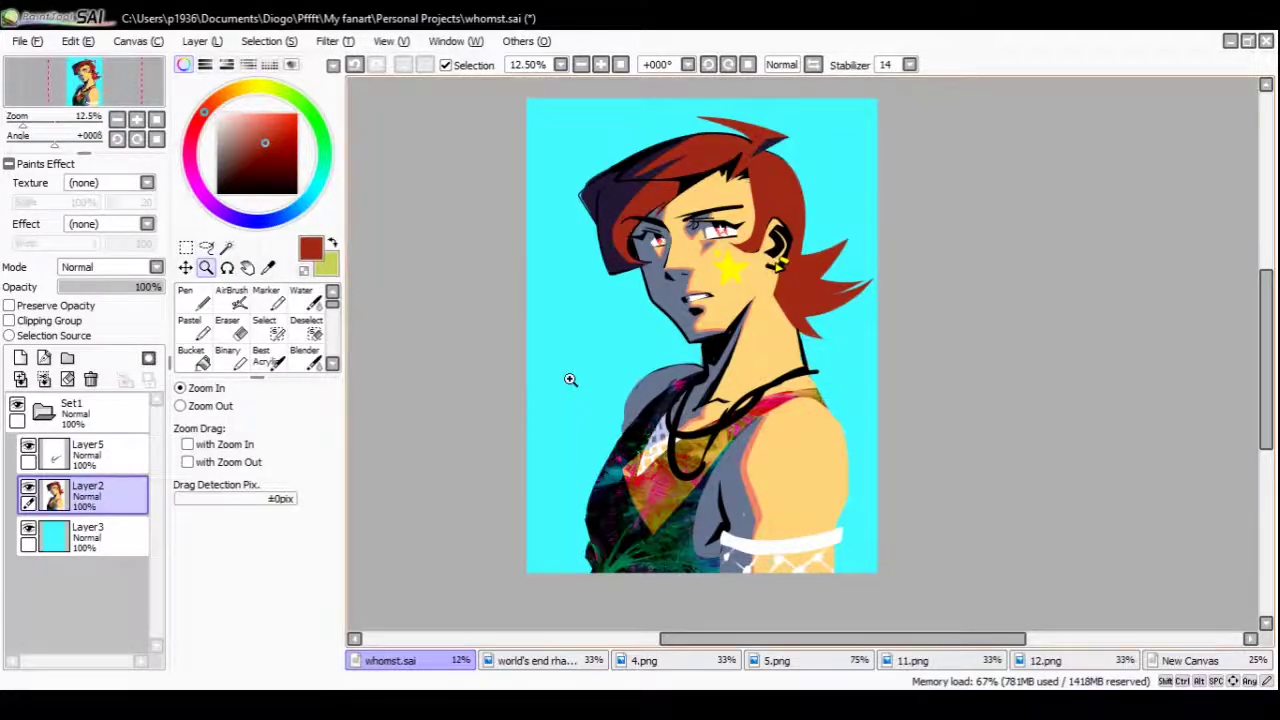
Examine the whole portrait's composition, flipping the canvas view horizontally and restoring its normal orientation
{"action": "scroll", "coordinate": [733, 269], "scroll_direction": "up", "scroll_amount": 2}
{"action": "scroll", "coordinate": [729, 277], "scroll_direction": "down", "scroll_amount": 2}
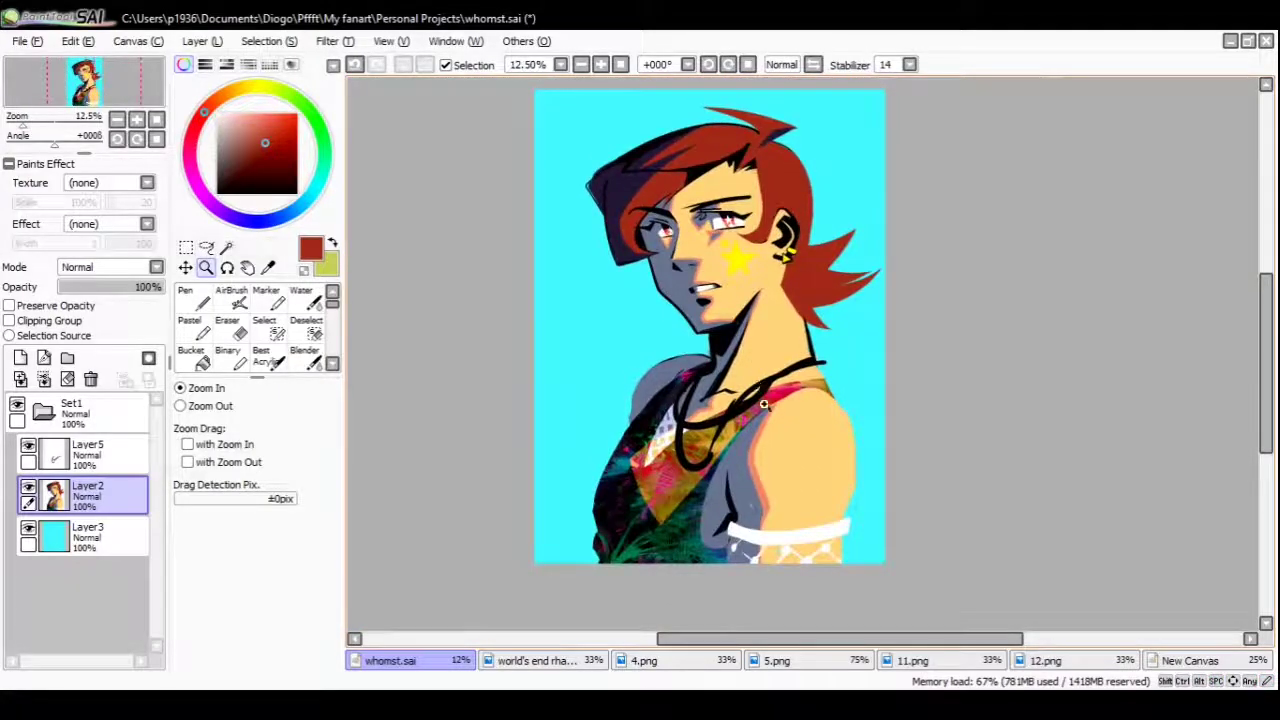
{"action": "scroll", "coordinate": [768, 357], "scroll_direction": "up", "scroll_amount": 1}
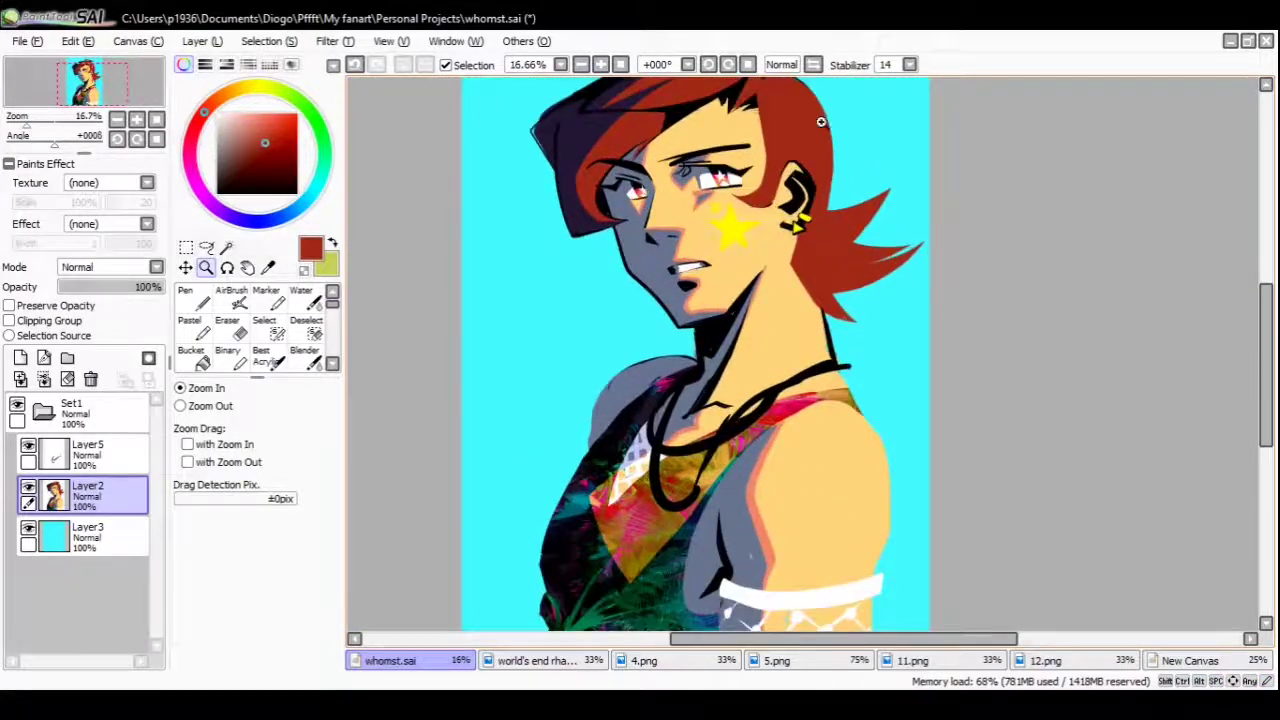
{"action": "left_click", "coordinate": [814, 64]}
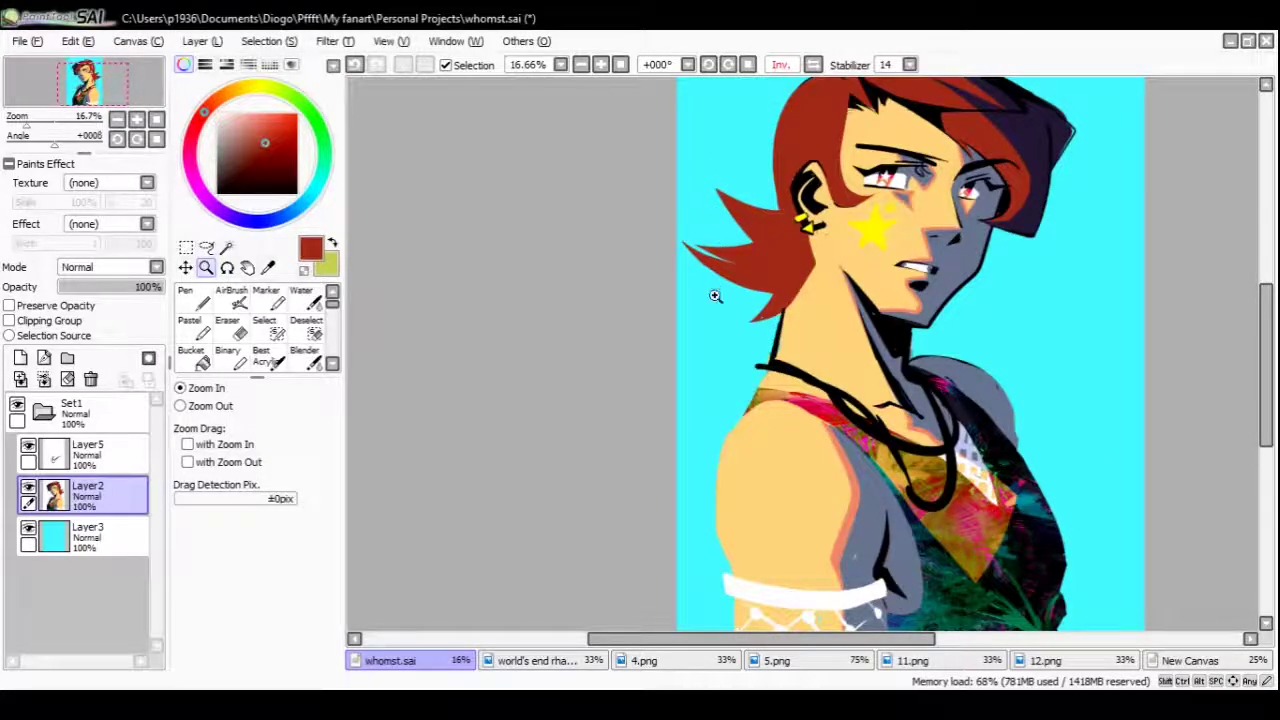
{"action": "left_click", "coordinate": [814, 64]}
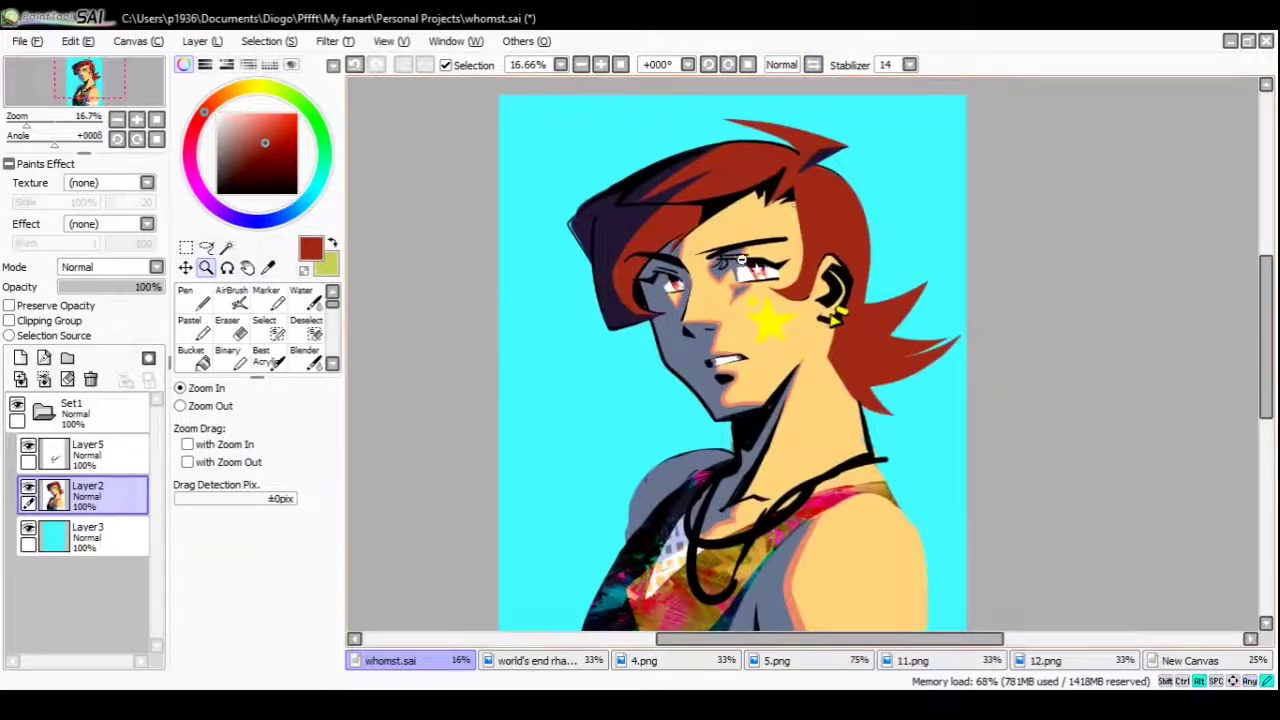
{"action": "scroll", "coordinate": [741, 259], "scroll_direction": "down", "scroll_amount": 2}
{"action": "scroll", "coordinate": [735, 290], "scroll_direction": "up", "scroll_amount": 2}
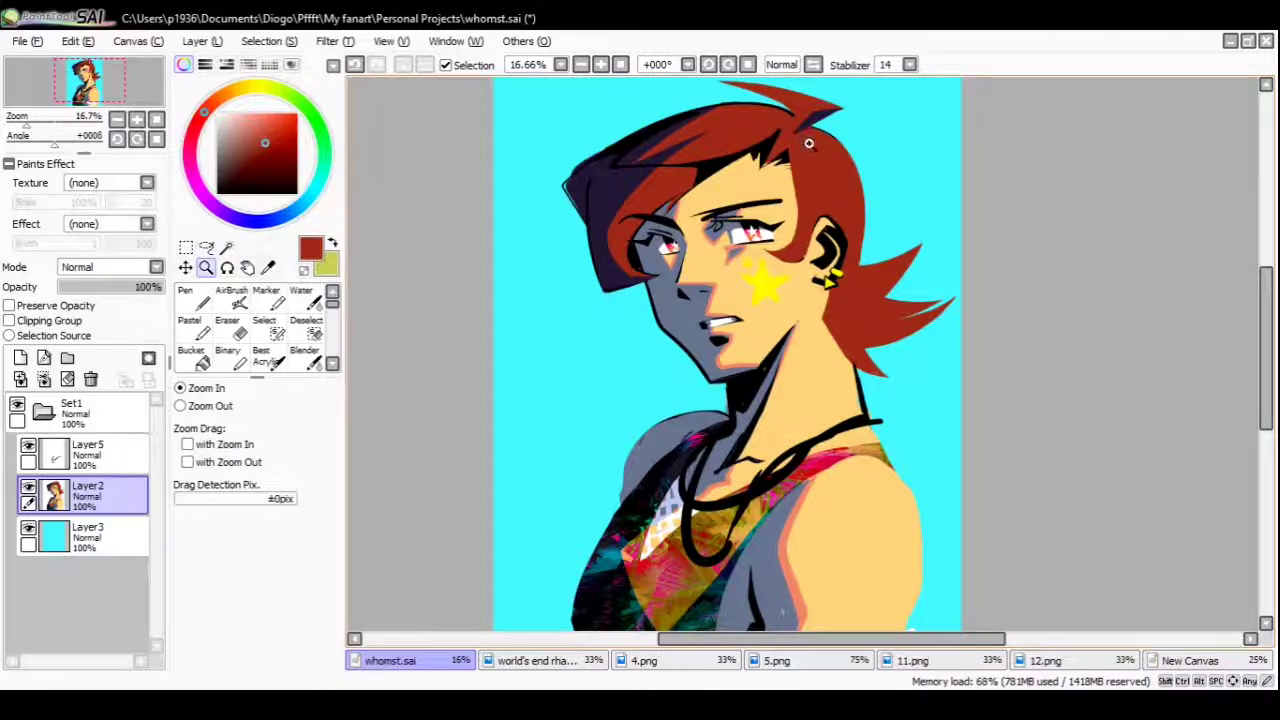
{"action": "left_click_drag", "start_coordinate": [850, 218], "coordinate": [836, 272]}
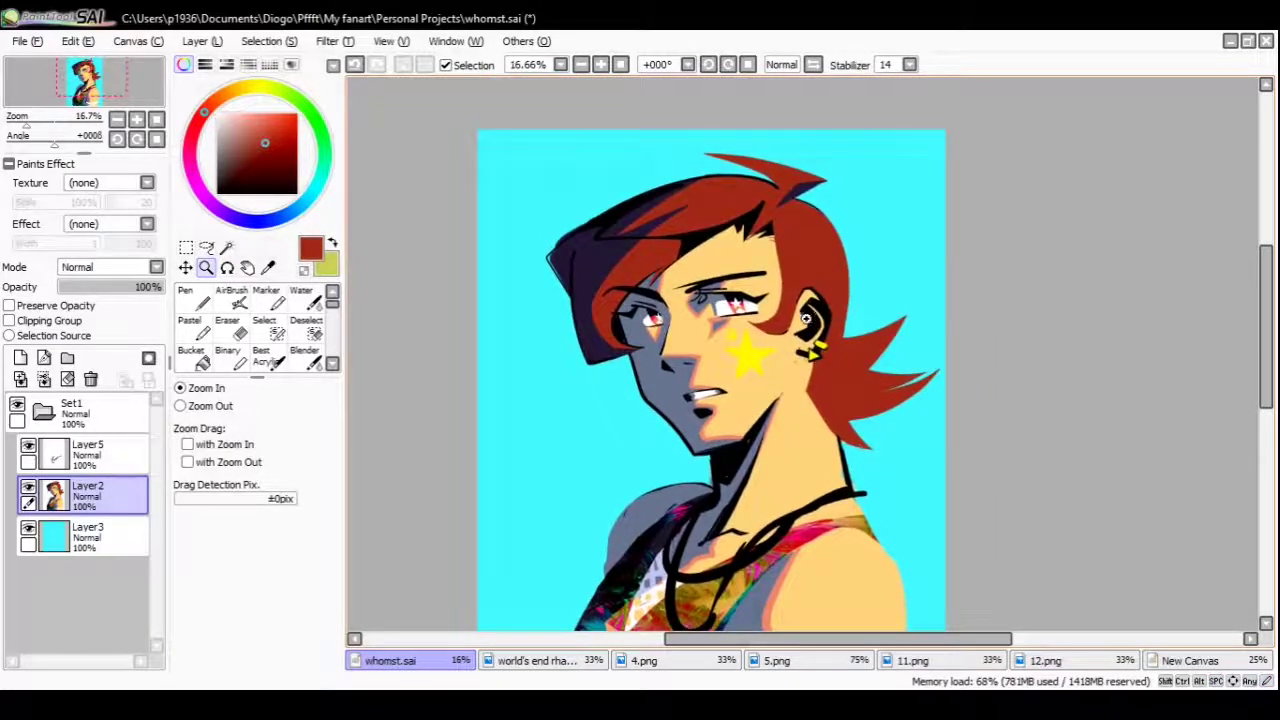
{"action": "scroll", "coordinate": [810, 290], "scroll_direction": "down", "scroll_amount": 3}
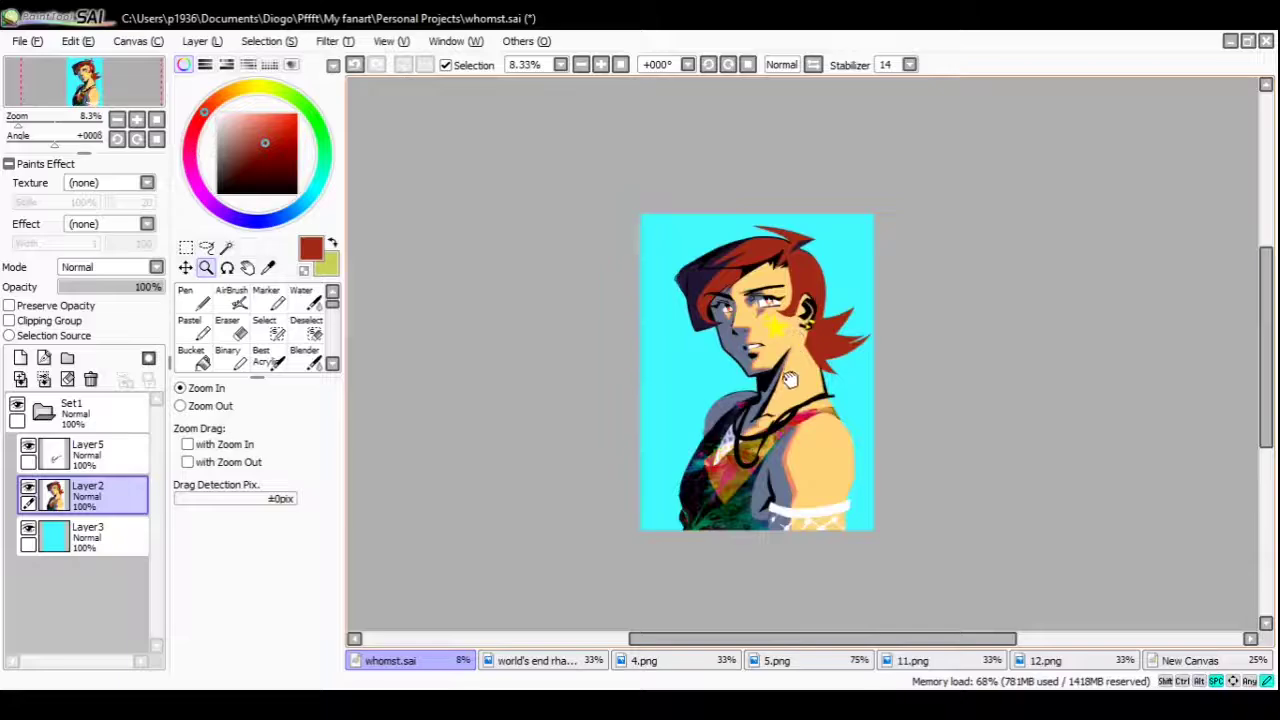
Inspect the face and hair in the horizontally mirrored view, both at a distance and close up, and return to the normal view
{"action": "left_click", "coordinate": [813, 64]}
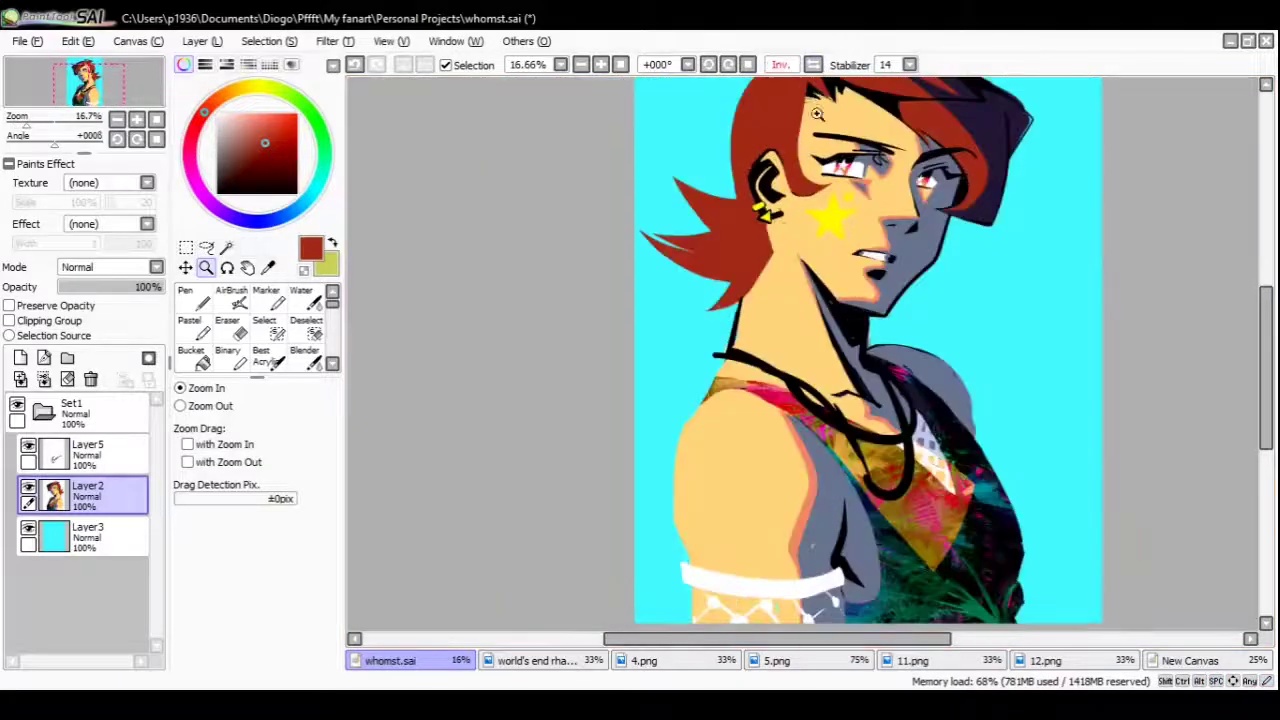
{"action": "scroll", "coordinate": [785, 306], "scroll_direction": "down", "scroll_amount": 2}
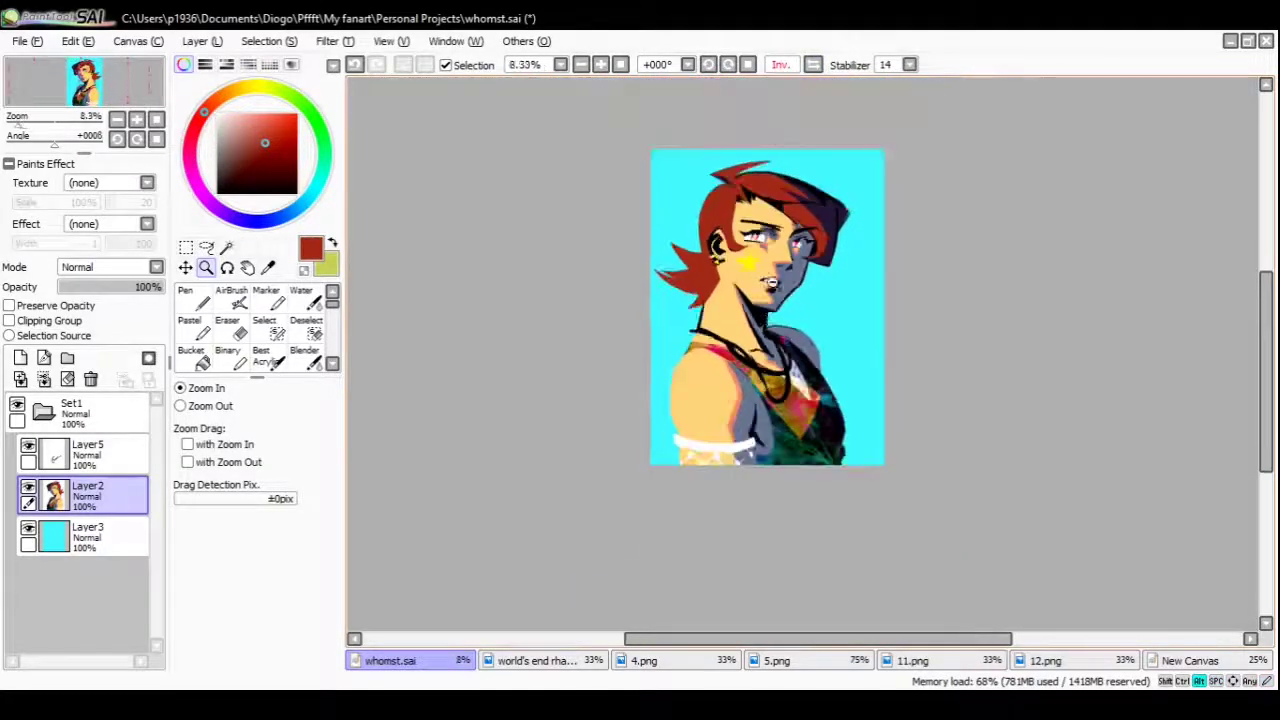
{"action": "scroll", "coordinate": [780, 250], "scroll_direction": "up", "scroll_amount": 2}
{"action": "scroll", "coordinate": [779, 217], "scroll_direction": "up", "scroll_amount": 4}
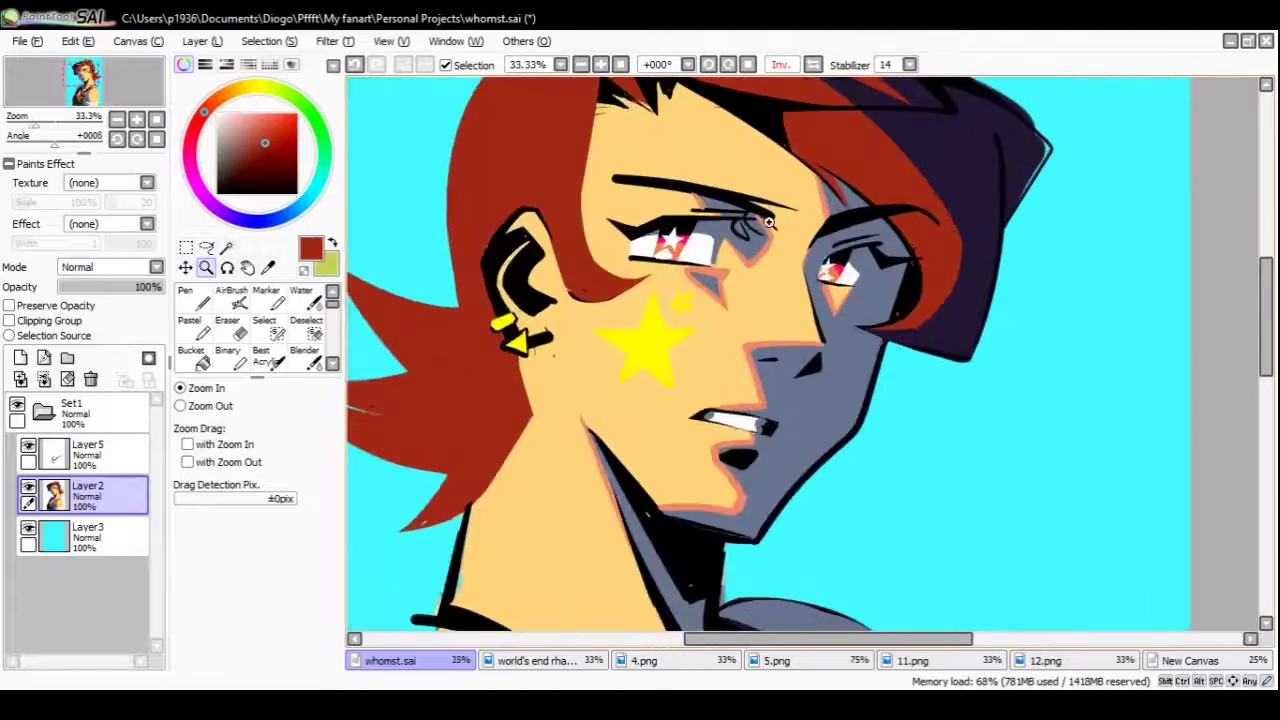
{"action": "scroll", "coordinate": [785, 255], "scroll_direction": "down", "scroll_amount": 2}
{"action": "scroll", "coordinate": [788, 263], "scroll_direction": "down", "scroll_amount": 2}
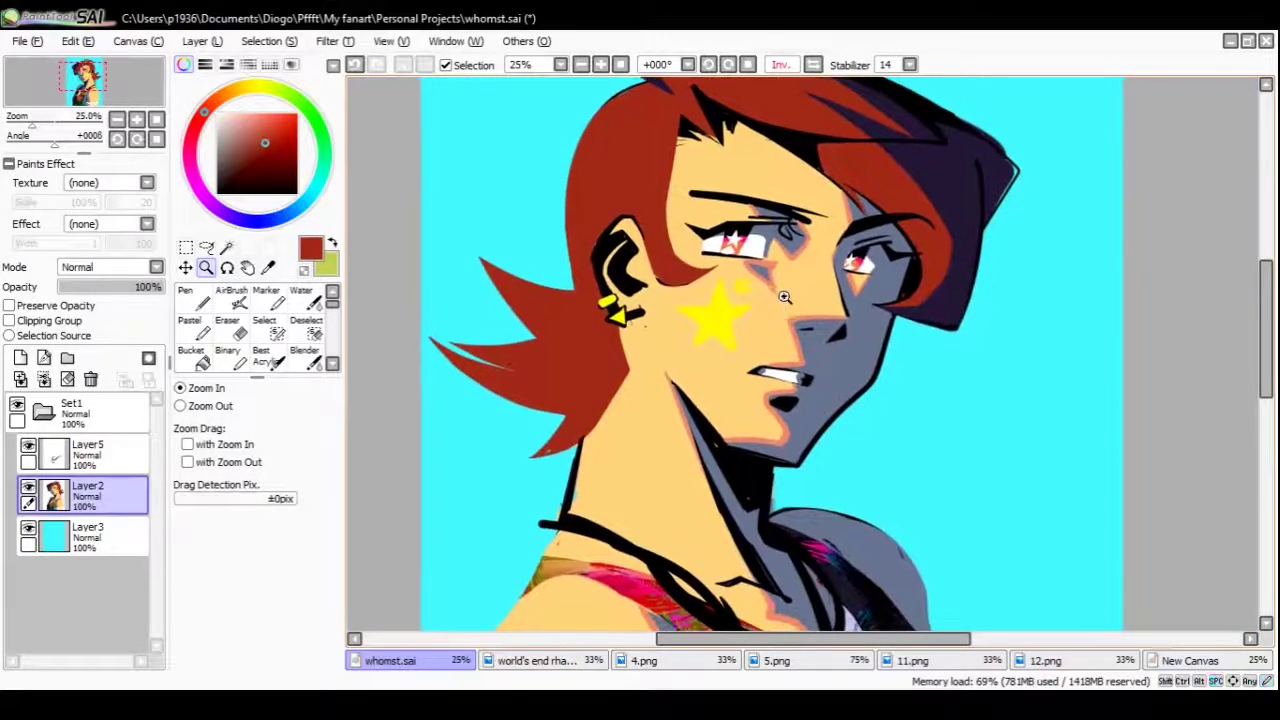
{"action": "left_click", "coordinate": [813, 64]}
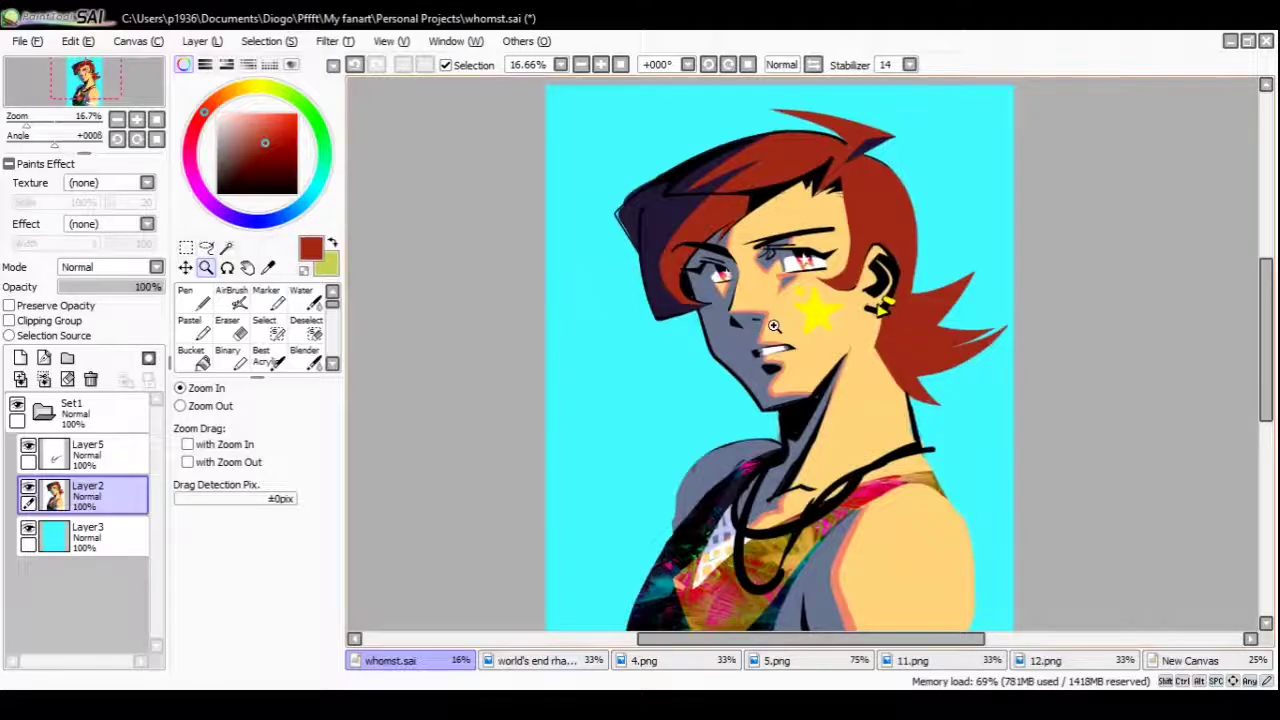
Examine the face, necklace, patterned top and arm shading at different magnifications, finishing close up on the eyes and nose
{"action": "scroll", "coordinate": [775, 310], "scroll_direction": "up", "scroll_amount": 3}
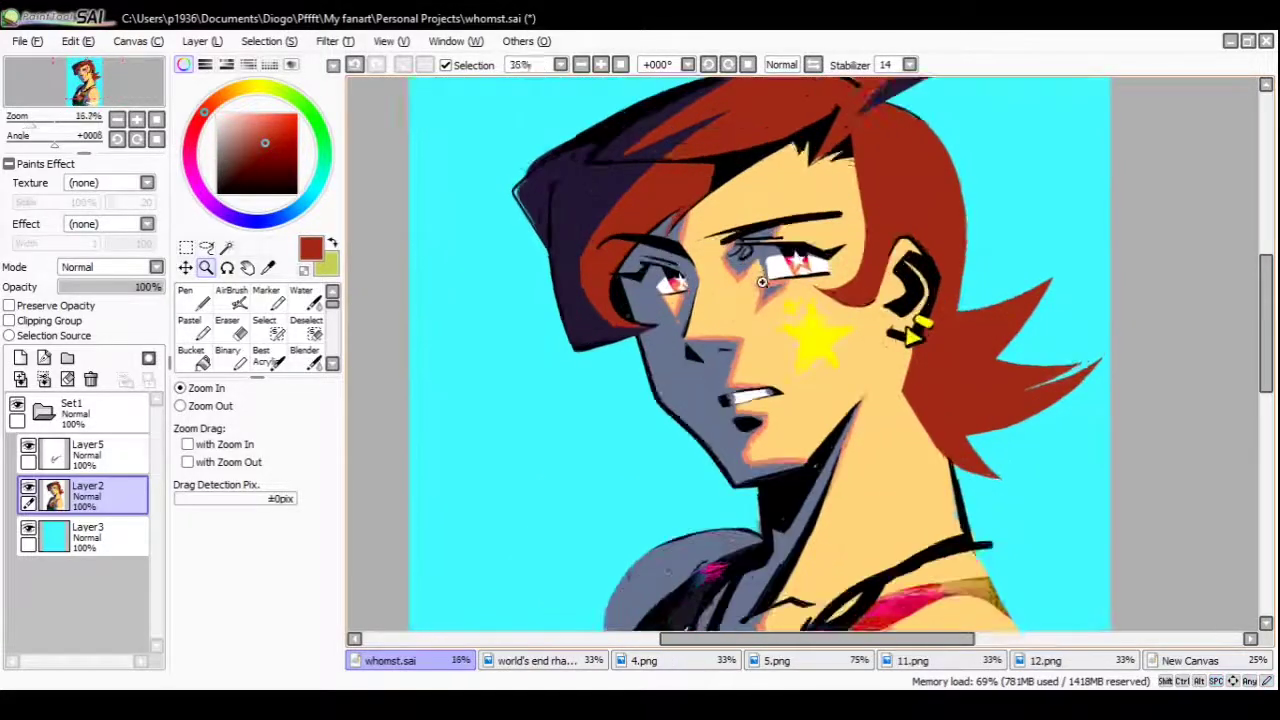
{"action": "scroll", "coordinate": [786, 349], "scroll_direction": "down", "scroll_amount": 5}
{"action": "left_click_drag", "start_coordinate": [762, 440], "coordinate": [783, 358]}
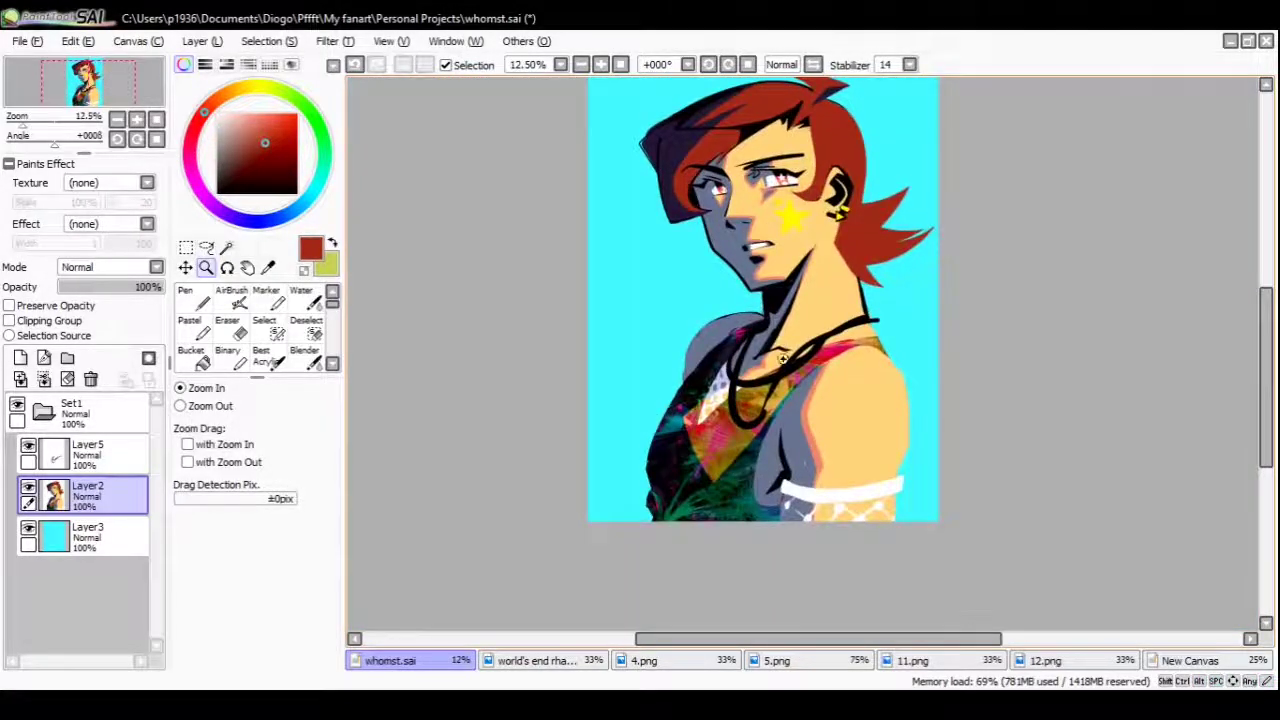
{"action": "left_click_drag", "start_coordinate": [757, 441], "coordinate": [750, 400]}
{"action": "left_click", "coordinate": [743, 349]}
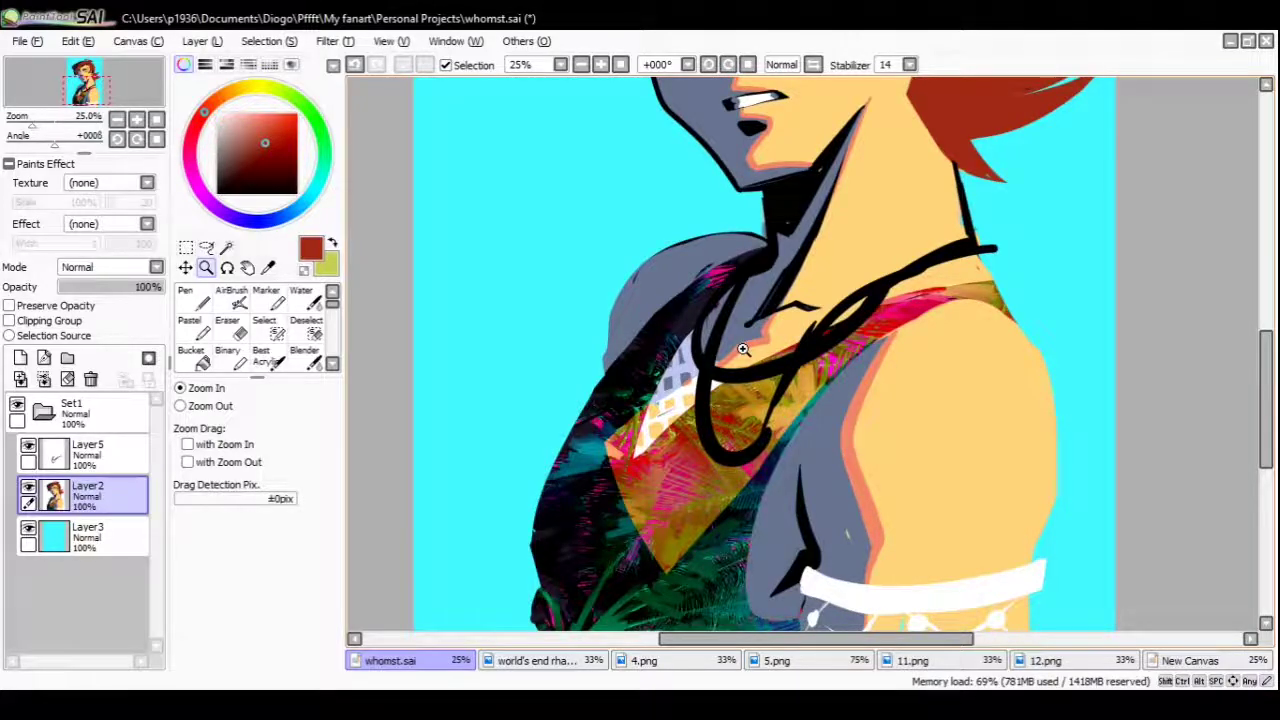
{"action": "scroll", "coordinate": [790, 367], "scroll_direction": "down", "scroll_amount": 2}
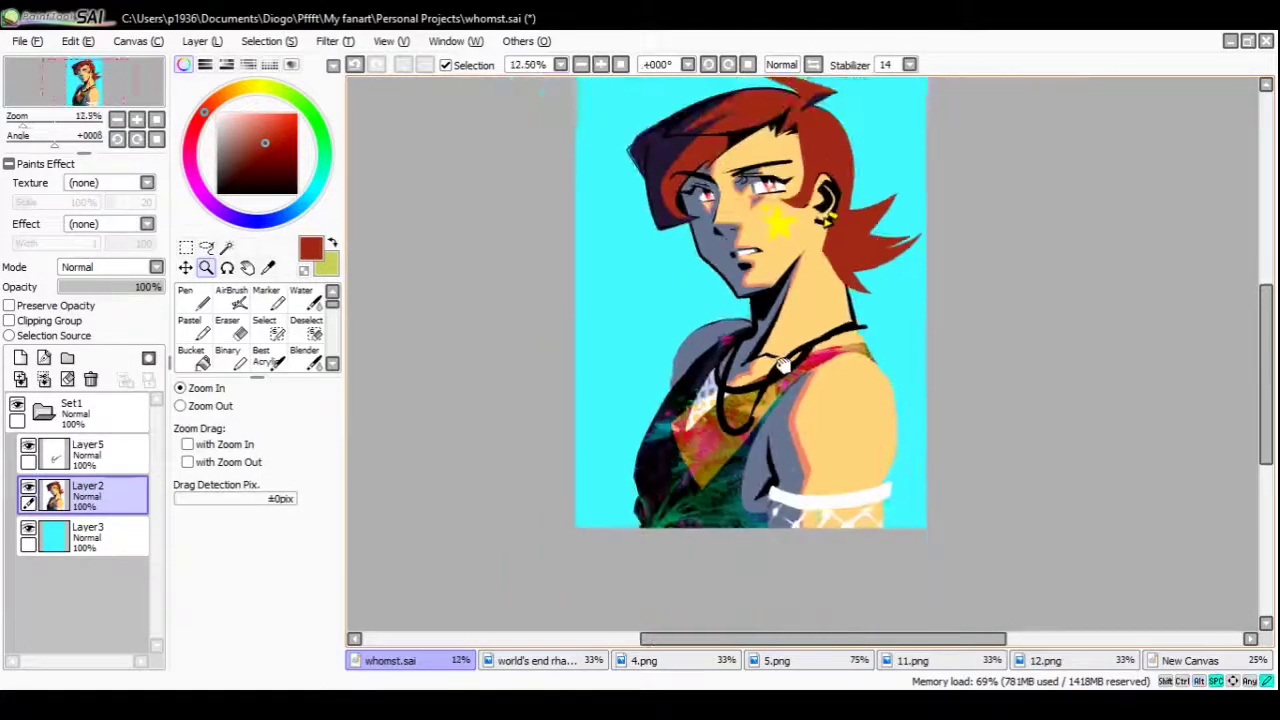
{"action": "scroll", "coordinate": [790, 367], "scroll_direction": "up", "scroll_amount": 1}
{"action": "left_click_drag", "start_coordinate": [790, 367], "coordinate": [836, 413]}
{"action": "scroll", "coordinate": [820, 337], "scroll_direction": "down", "scroll_amount": 1}
{"action": "scroll", "coordinate": [817, 341], "scroll_direction": "up", "scroll_amount": 1}
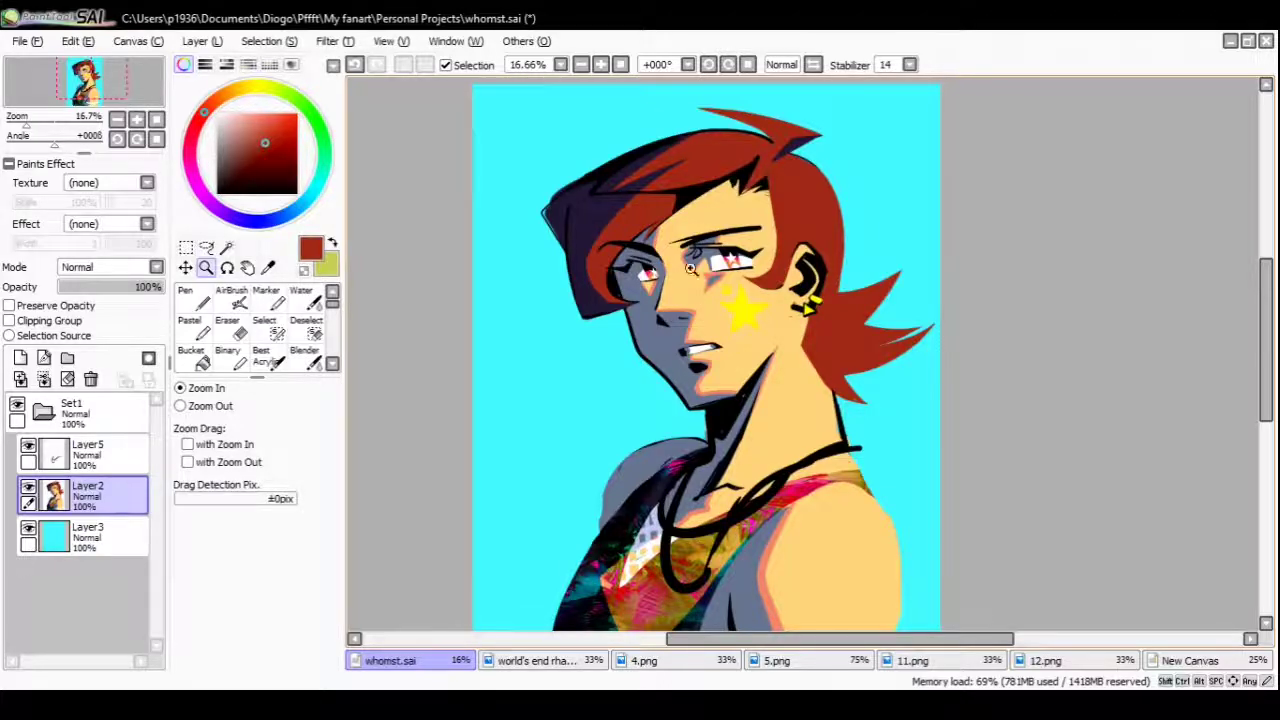
{"action": "scroll", "coordinate": [675, 240], "scroll_direction": "up", "scroll_amount": 2}
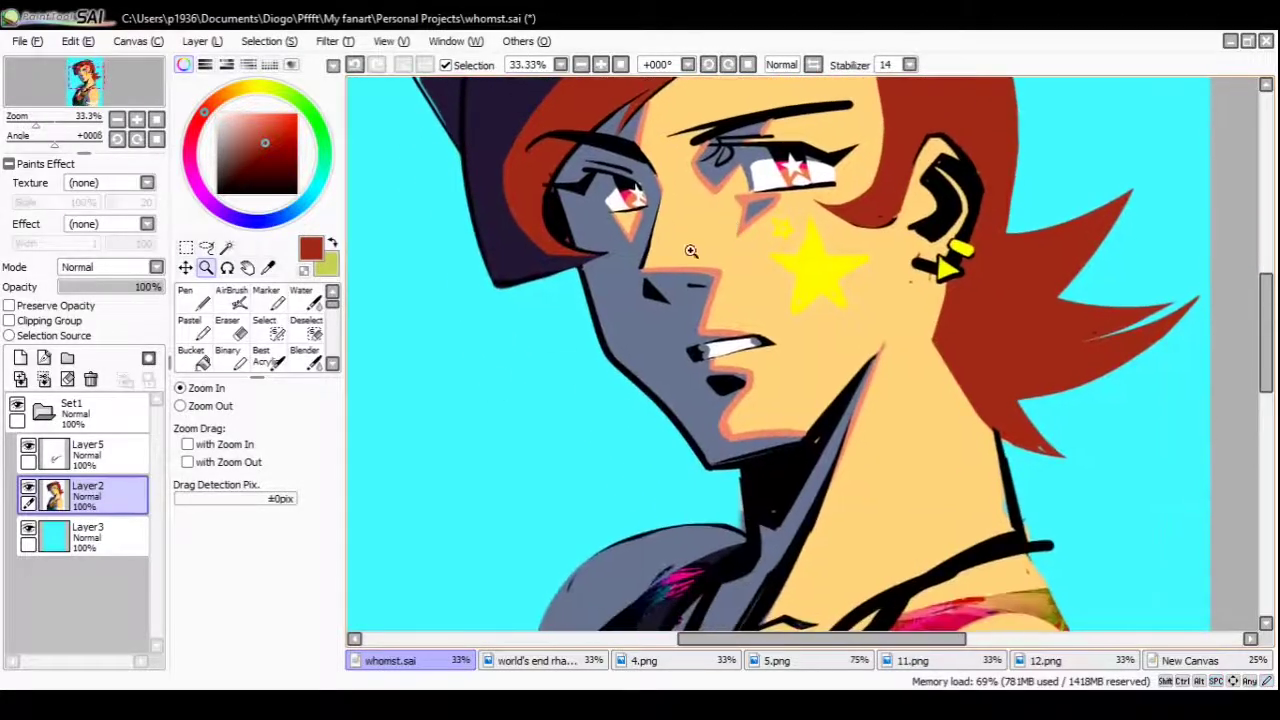
{"action": "scroll", "coordinate": [689, 255], "scroll_direction": "up", "scroll_amount": 1}
{"action": "left_click_drag", "start_coordinate": [690, 265], "coordinate": [676, 375]}
Select the Pen and sample the hair's dark purple shadow and the face's blue-grey shadow colour
{"action": "left_click", "coordinate": [197, 297]}
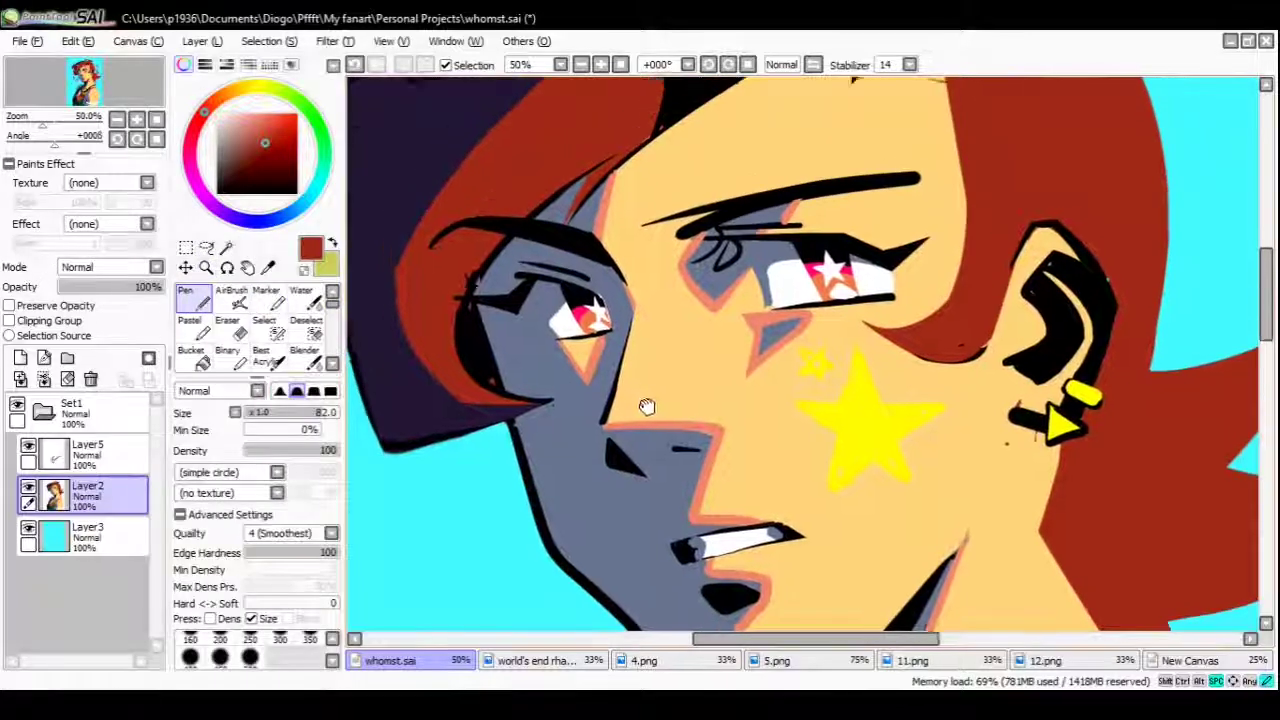
{"action": "left_click", "coordinate": [586, 430], "text": "alt"}
{"action": "left_click_drag", "start_coordinate": [574, 414], "coordinate": [700, 450]}
{"action": "left_click", "coordinate": [680, 460], "text": "alt"}
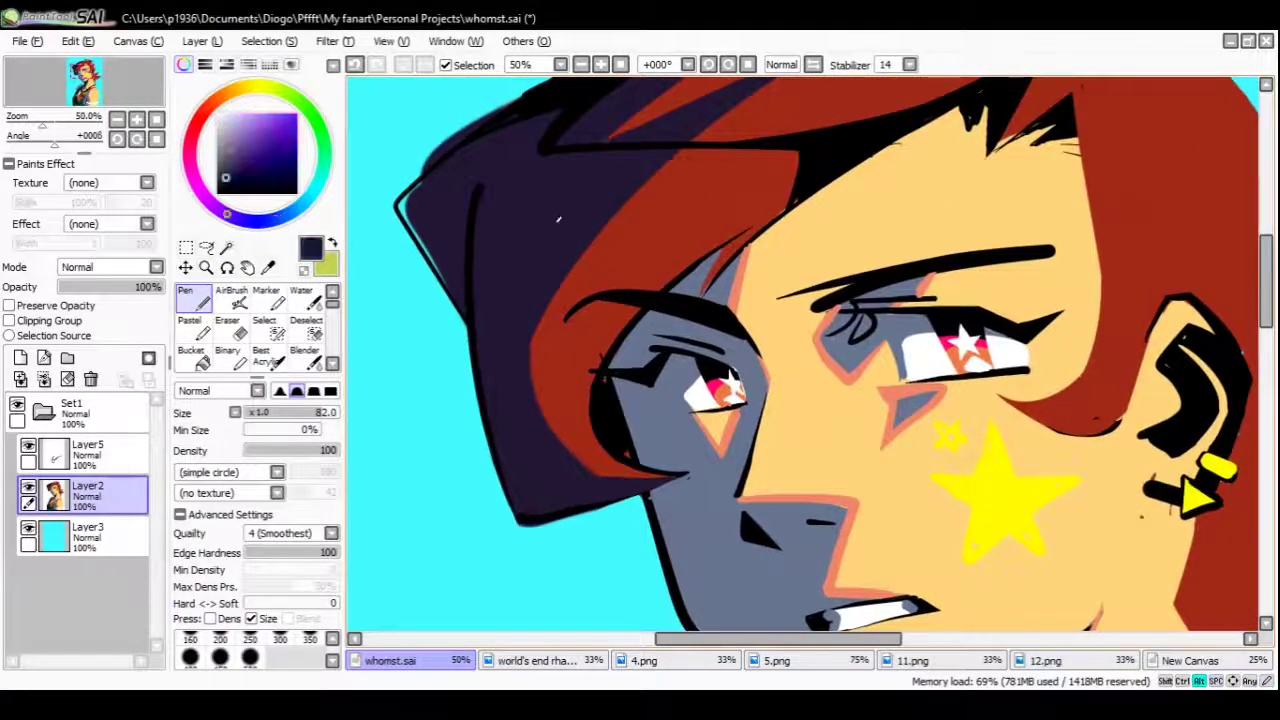
{"action": "scroll", "coordinate": [668, 466], "scroll_direction": "down", "scroll_amount": 3}
{"action": "scroll", "coordinate": [663, 309], "scroll_direction": "up", "scroll_amount": 5}
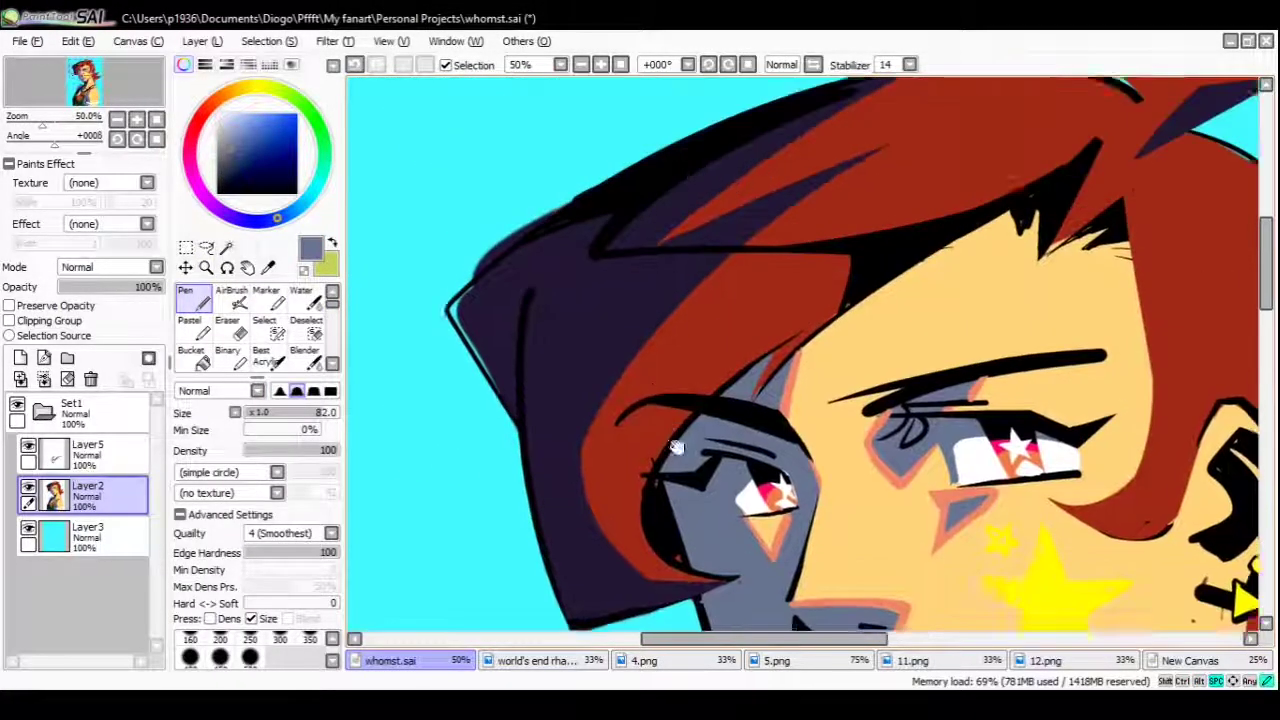
{"action": "scroll", "coordinate": [697, 503], "scroll_direction": "down", "scroll_amount": 5}
{"action": "left_click", "coordinate": [737, 508], "text": "alt"}
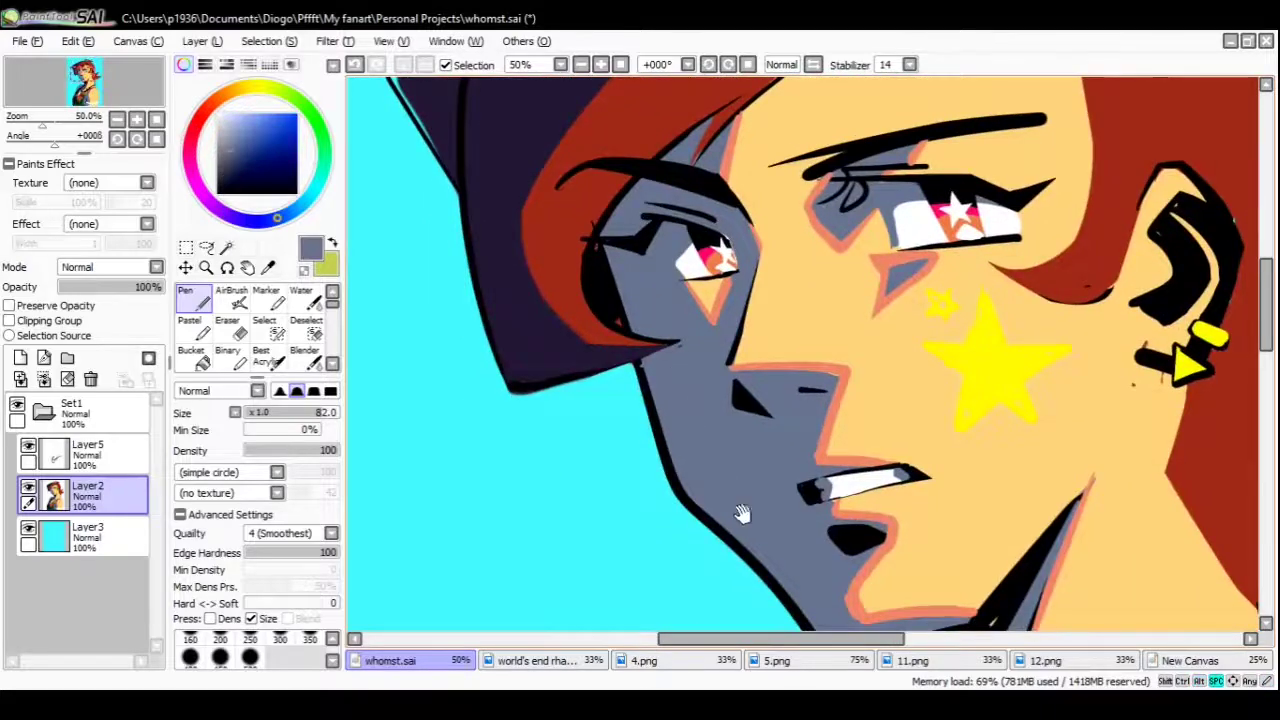
Sample the black of the patterned top and the blue-grey skin shadow to compare the shading colours
{"action": "left_click_drag", "start_coordinate": [737, 508], "coordinate": [666, 277]}
{"action": "scroll", "coordinate": [706, 371], "scroll_direction": "down", "scroll_amount": 2}
{"action": "scroll", "coordinate": [706, 371], "scroll_direction": "down", "scroll_amount": 2}
{"action": "left_click", "coordinate": [660, 440], "text": "alt"}
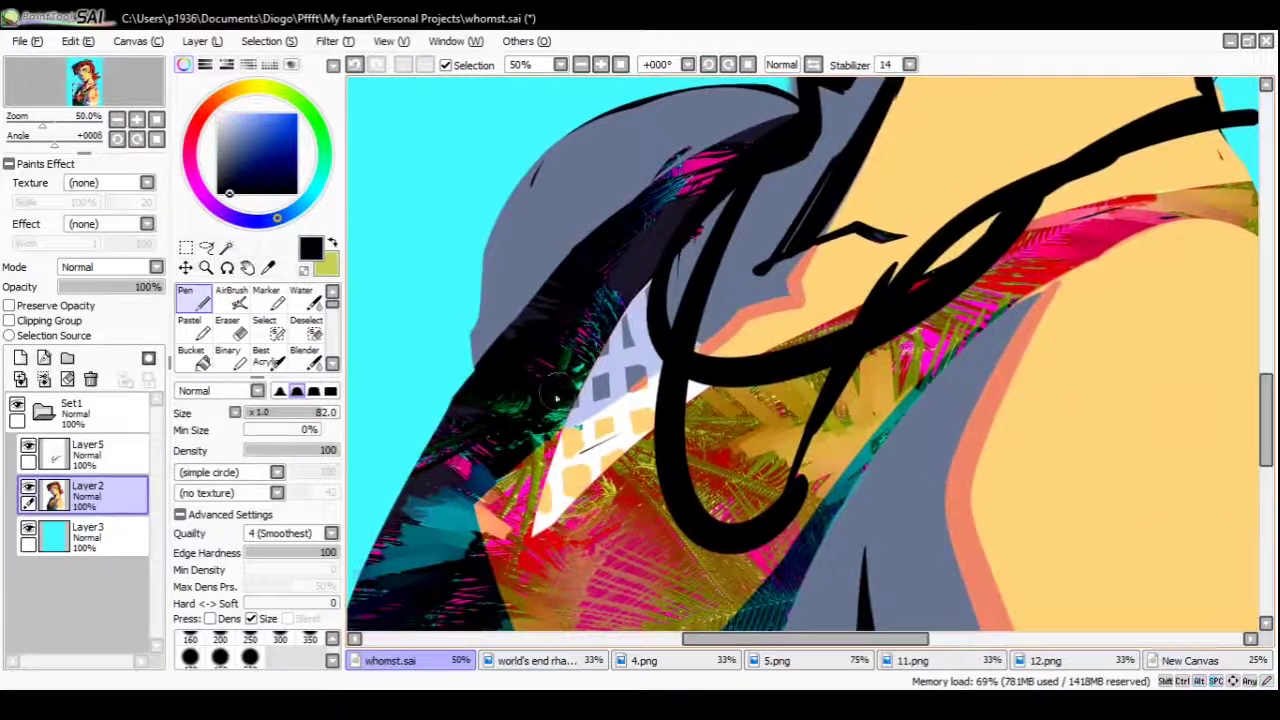
{"action": "scroll", "coordinate": [640, 470], "scroll_direction": "down", "scroll_amount": 2}
{"action": "left_click", "coordinate": [608, 503], "text": "alt"}
{"action": "mouse_move", "coordinate": [608, 503]}
{"action": "left_mouse_down"}
{"action": "mouse_move", "coordinate": [565, 280]}
{"action": "mouse_move", "coordinate": [800, 420]}
{"action": "mouse_move", "coordinate": [760, 360]}
{"action": "mouse_move", "coordinate": [712, 425]}
{"action": "mouse_move", "coordinate": [714, 314]}
{"action": "mouse_move", "coordinate": [674, 491]}
{"action": "mouse_move", "coordinate": [650, 382]}
{"action": "mouse_move", "coordinate": [626, 363]}
{"action": "mouse_move", "coordinate": [780, 306]}
{"action": "mouse_move", "coordinate": [703, 429]}
{"action": "mouse_move", "coordinate": [685, 367]}
{"action": "left_mouse_up"}
{"action": "left_click", "coordinate": [760, 360], "text": "alt"}
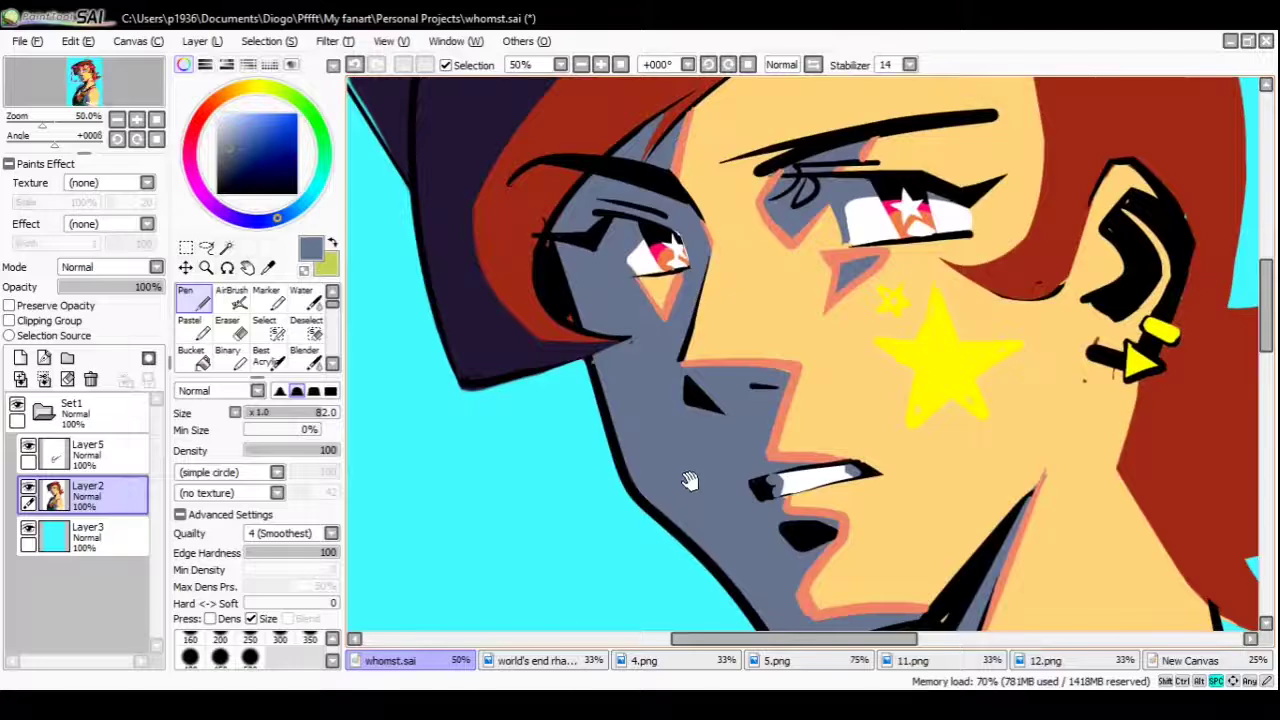
Examine the shaded side of the face, the eyes and the upper body, both close up and from a distance
{"action": "left_click_drag", "start_coordinate": [688, 476], "coordinate": [695, 421]}
{"action": "scroll", "coordinate": [700, 420], "scroll_direction": "down", "scroll_amount": 3}
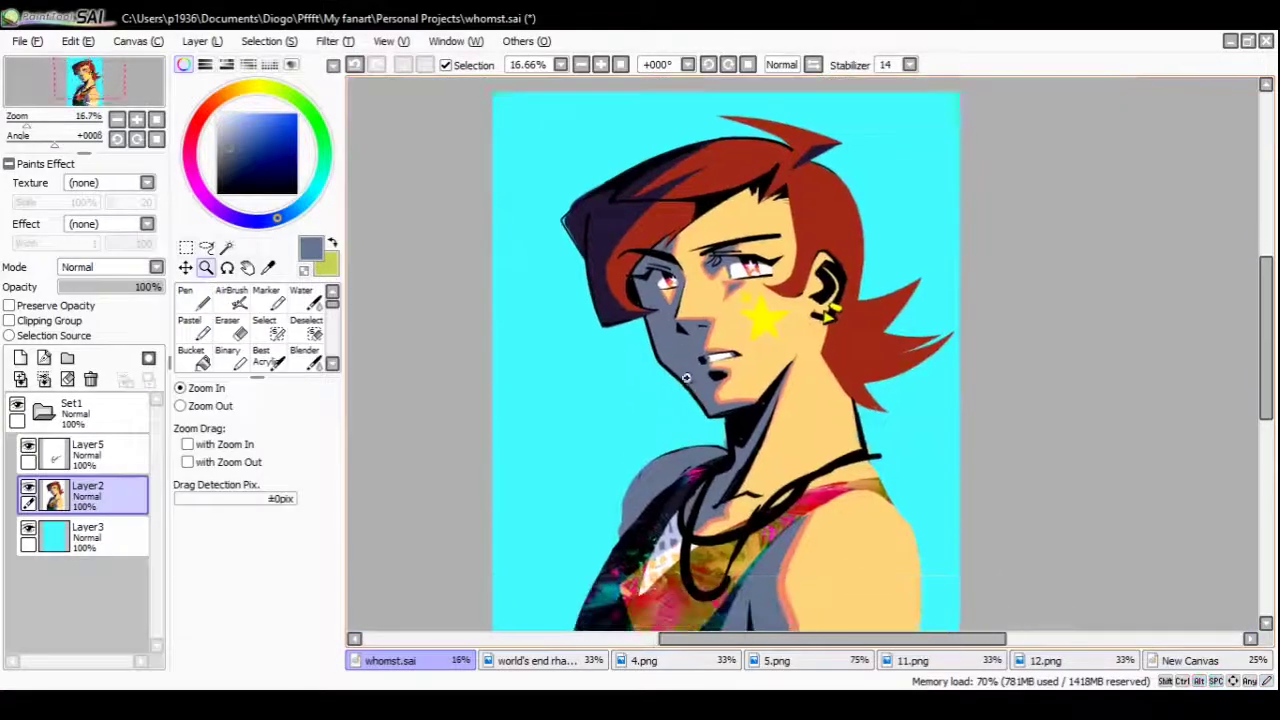
{"action": "scroll", "coordinate": [690, 322], "scroll_direction": "up", "scroll_amount": 3}
{"action": "scroll", "coordinate": [675, 390], "scroll_direction": "down", "scroll_amount": 2}
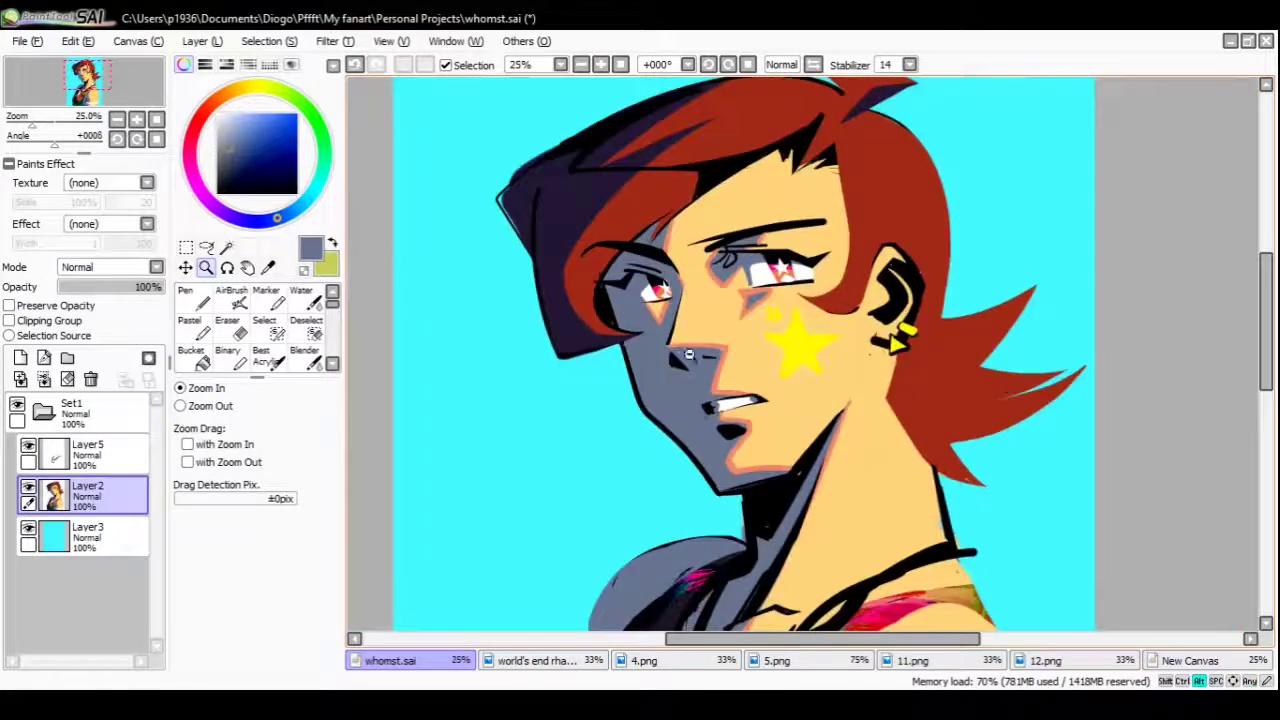
{"action": "left_click_drag", "start_coordinate": [680, 397], "coordinate": [676, 357]}
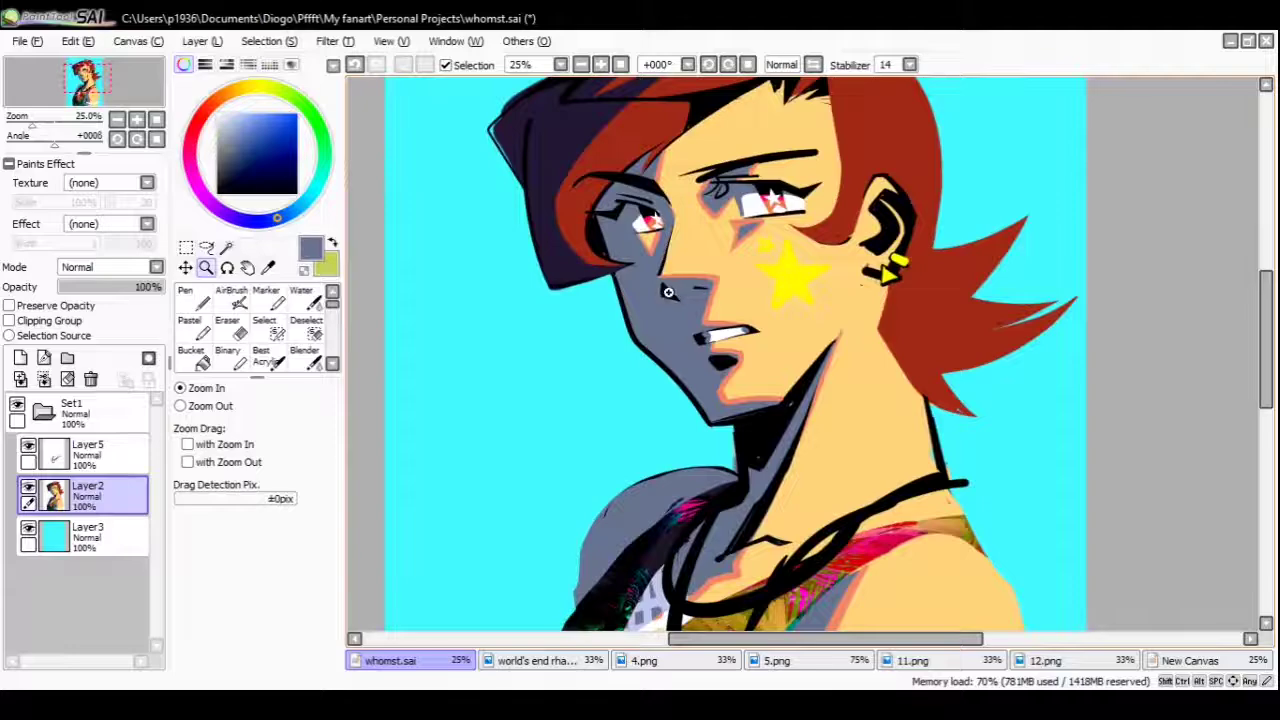
{"action": "scroll", "coordinate": [672, 256], "scroll_direction": "up", "scroll_amount": 1}
{"action": "scroll", "coordinate": [660, 300], "scroll_direction": "down", "scroll_amount": 2}
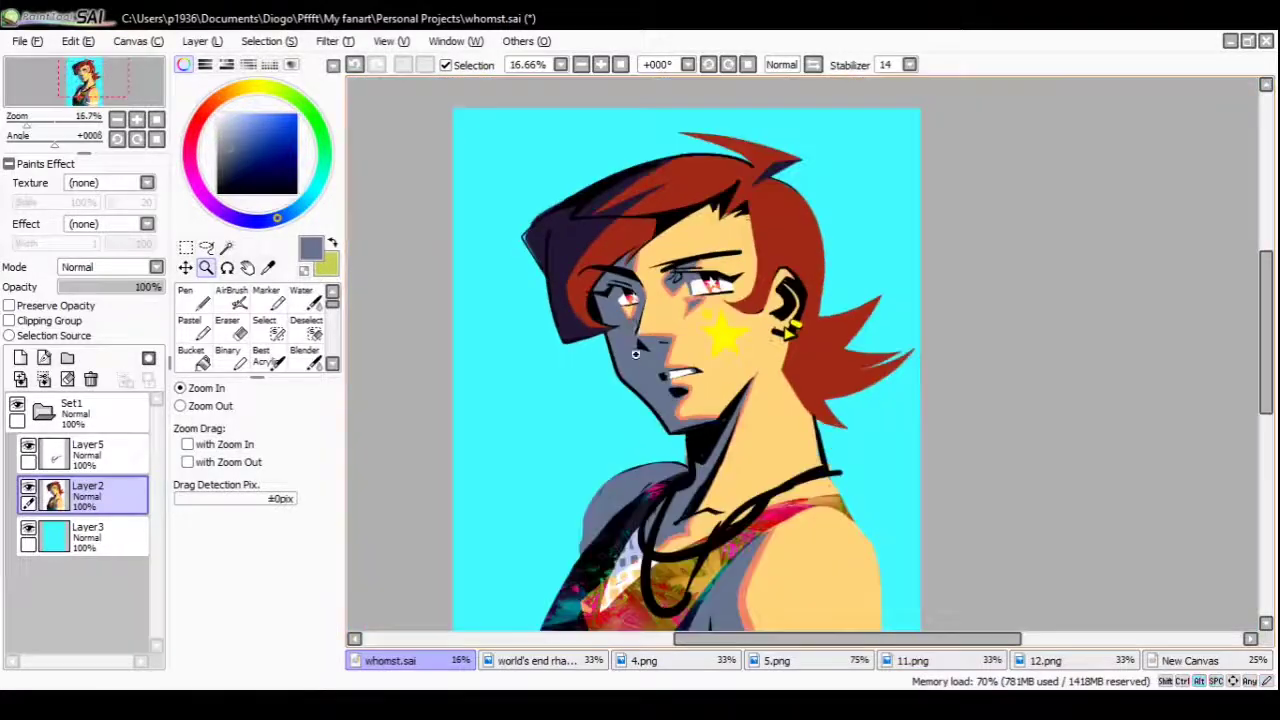
{"action": "left_click_drag", "start_coordinate": [638, 366], "coordinate": [662, 394]}
{"action": "scroll", "coordinate": [640, 360], "scroll_direction": "up", "scroll_amount": 1}
{"action": "scroll", "coordinate": [651, 355], "scroll_direction": "down", "scroll_amount": 1}
{"action": "scroll", "coordinate": [651, 355], "scroll_direction": "down", "scroll_amount": 1}
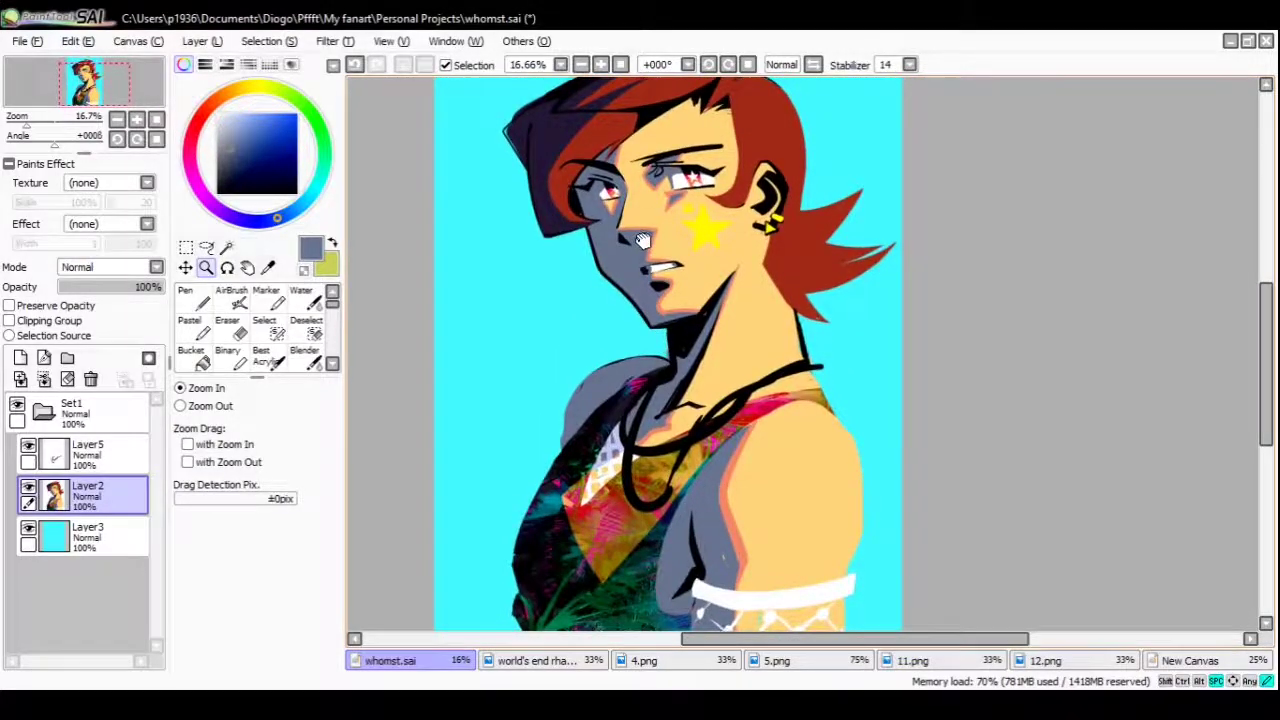
{"action": "left_click_drag", "start_coordinate": [650, 287], "coordinate": [648, 323]}
{"action": "left_click", "coordinate": [633, 270]}
{"action": "left_click", "coordinate": [633, 270]}
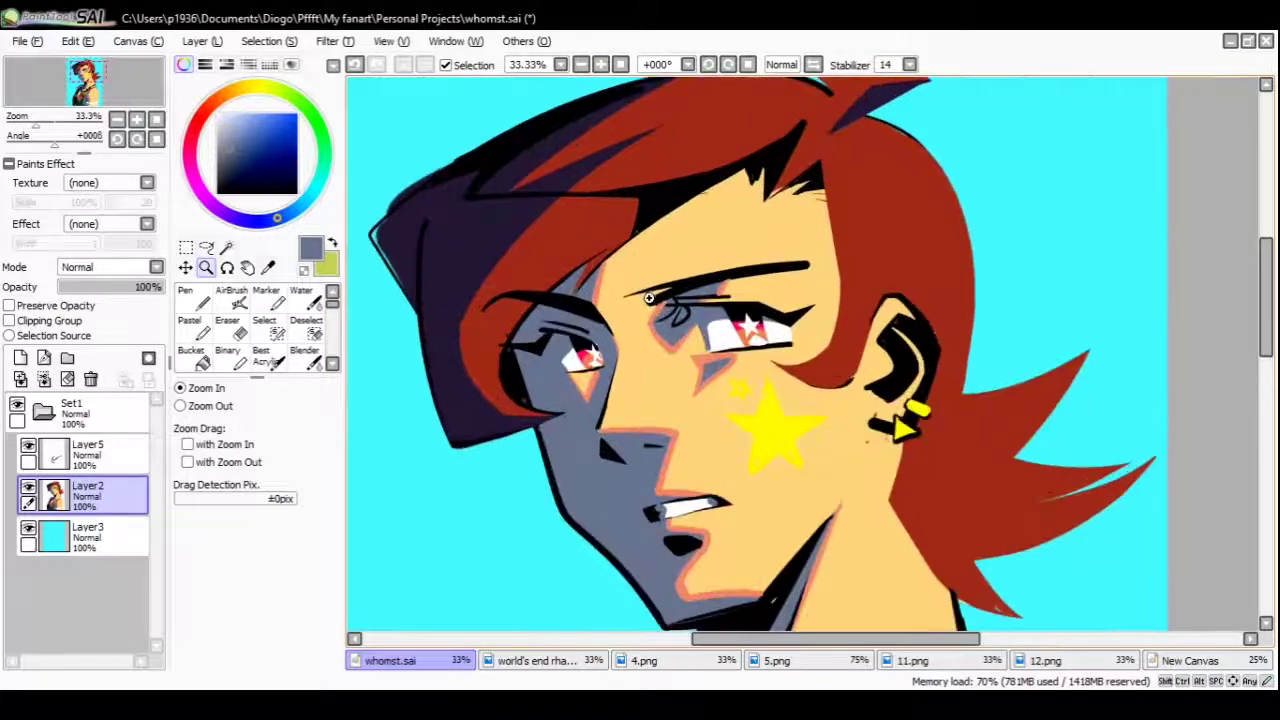
{"action": "scroll", "coordinate": [650, 313], "scroll_direction": "down", "scroll_amount": 3}
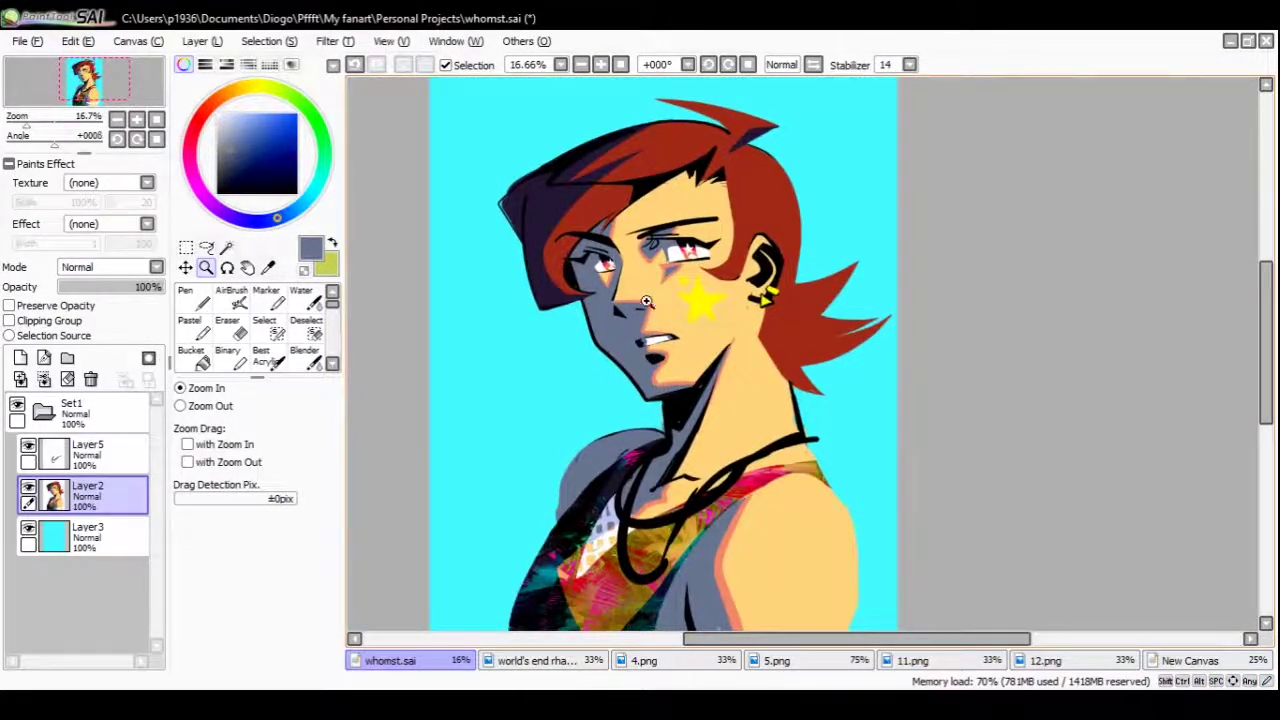
{"action": "scroll", "coordinate": [646, 301], "scroll_direction": "up", "scroll_amount": 4}
Check the face's features and shadow shapes in the horizontally mirrored view and restore the normal orientation
{"action": "left_click", "coordinate": [781, 64]}
{"action": "scroll", "coordinate": [709, 277], "scroll_direction": "down", "scroll_amount": 1}
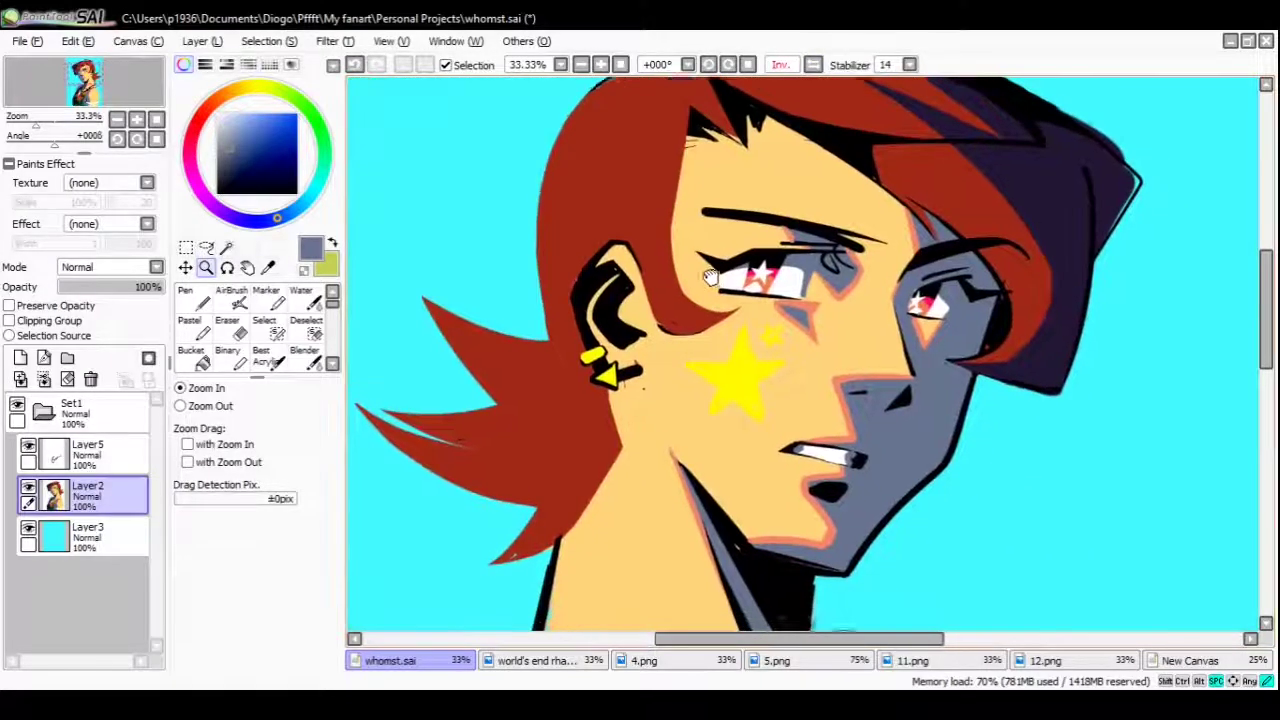
{"action": "left_click_drag", "start_coordinate": [708, 277], "coordinate": [543, 255]}
{"action": "key", "text": "n"}
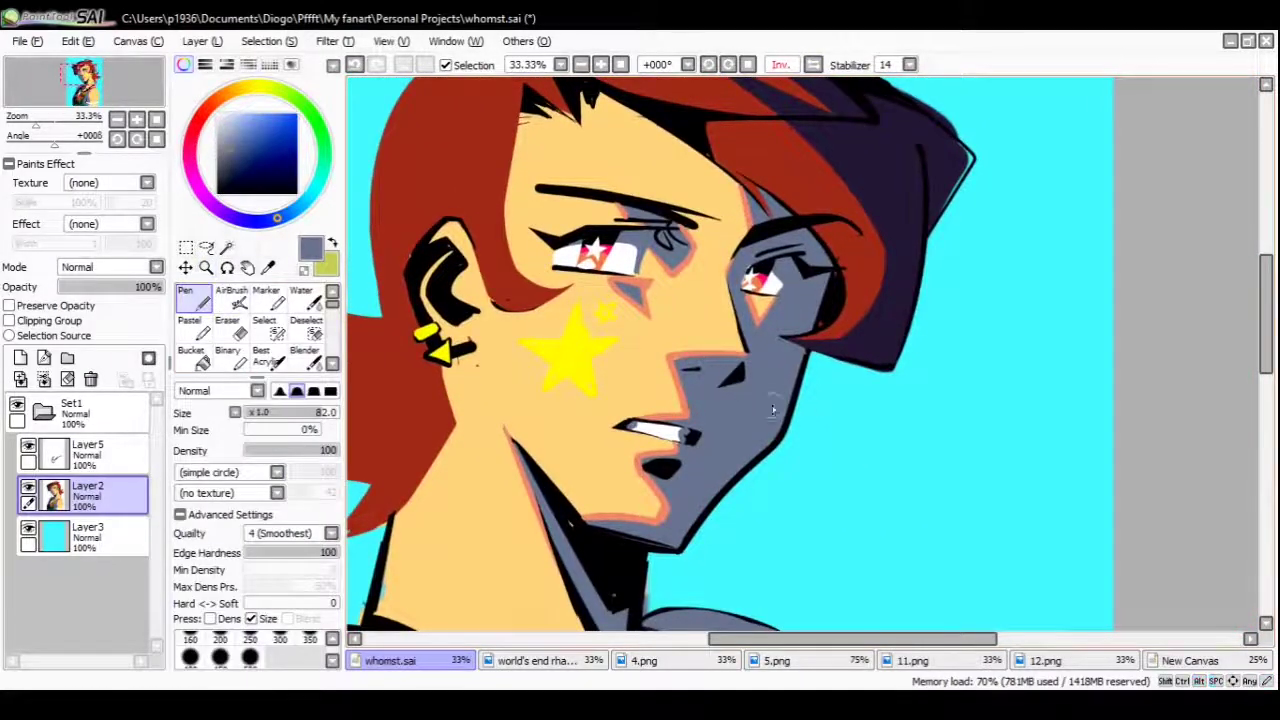
{"action": "mouse_move", "coordinate": [773, 408]}
{"action": "left_mouse_down"}
{"action": "mouse_move", "coordinate": [708, 502]}
{"action": "mouse_move", "coordinate": [795, 430]}
{"action": "mouse_move", "coordinate": [802, 408]}
{"action": "left_mouse_up"}
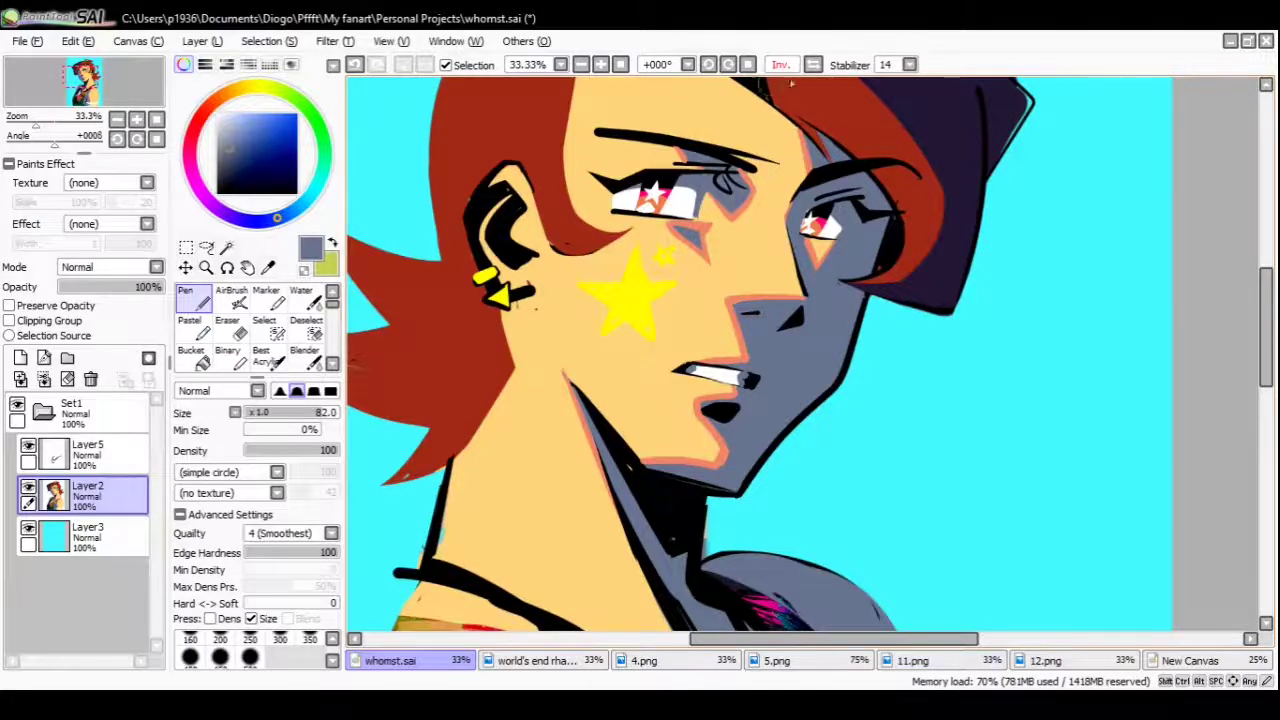
{"action": "left_click", "coordinate": [780, 64]}
{"action": "key", "text": "ctrl+space"}
{"action": "scroll", "coordinate": [668, 340], "scroll_direction": "down", "scroll_amount": 2}
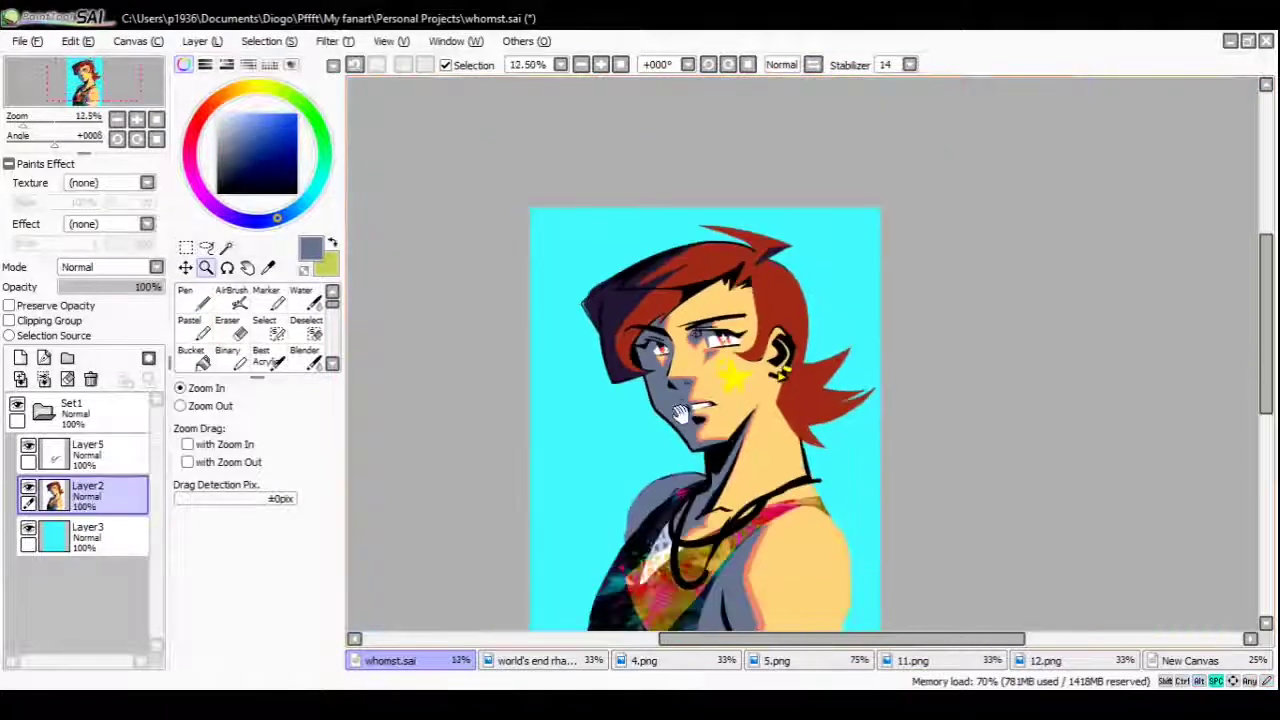
Select the Pen and set a fully saturated orange as the painting colour
{"action": "scroll", "coordinate": [698, 300], "scroll_direction": "up", "scroll_amount": 1}
{"action": "left_click", "coordinate": [698, 300]}
{"action": "left_click_drag", "start_coordinate": [690, 284], "coordinate": [665, 389]}
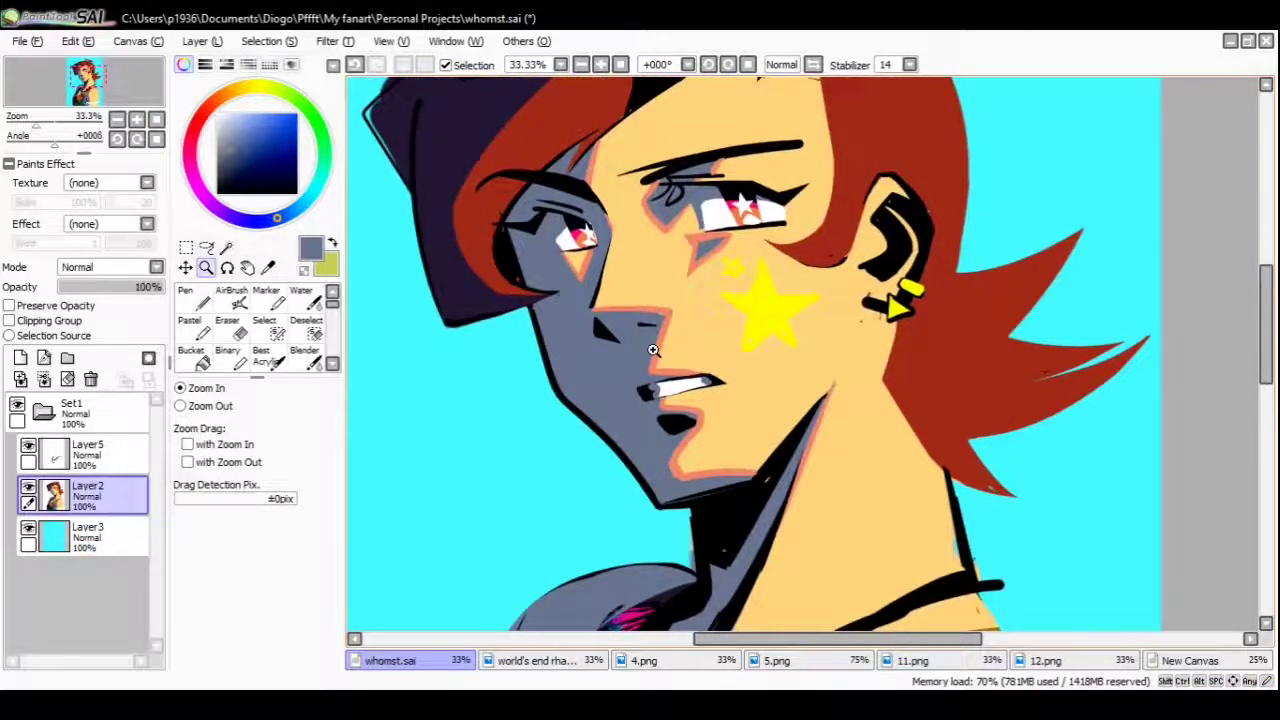
{"action": "left_click_drag", "start_coordinate": [684, 257], "coordinate": [648, 368]}
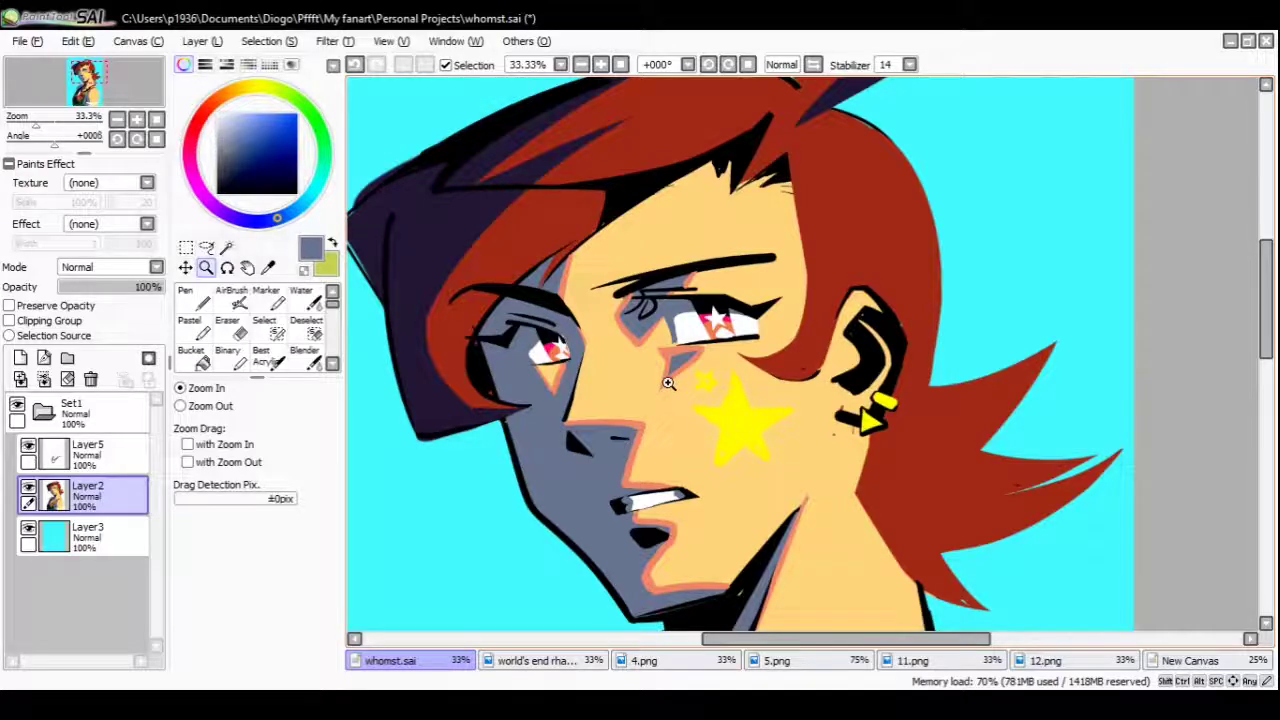
{"action": "left_click", "coordinate": [195, 298]}
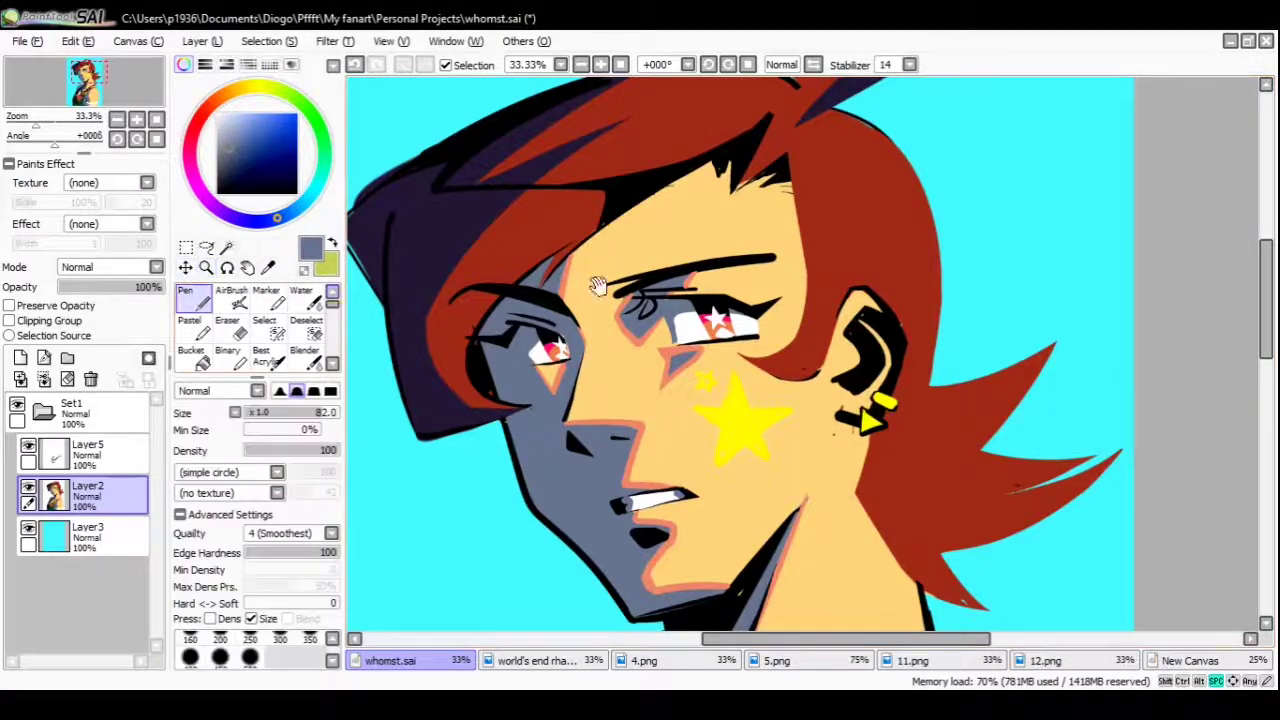
{"action": "left_click", "coordinate": [211, 104]}
{"action": "left_click", "coordinate": [280, 155]}
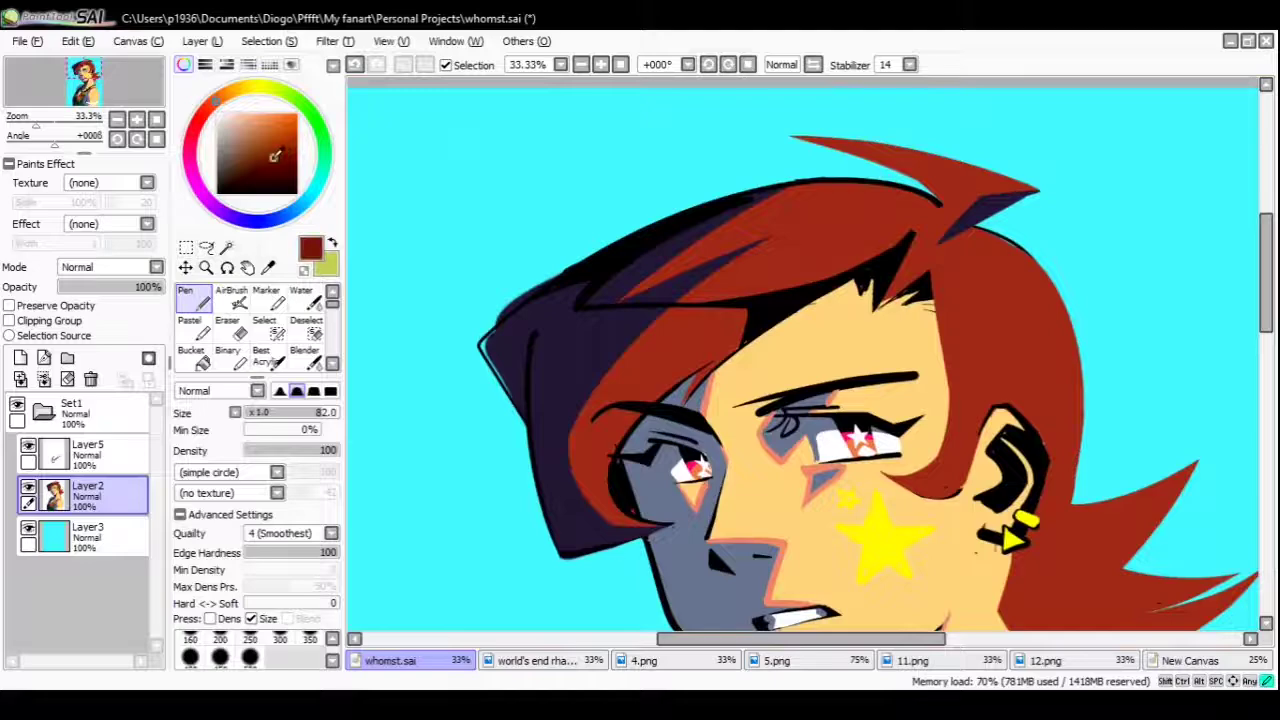
{"action": "left_click", "coordinate": [296, 114]}
{"action": "left_click_drag", "start_coordinate": [512, 271], "coordinate": [668, 263]}
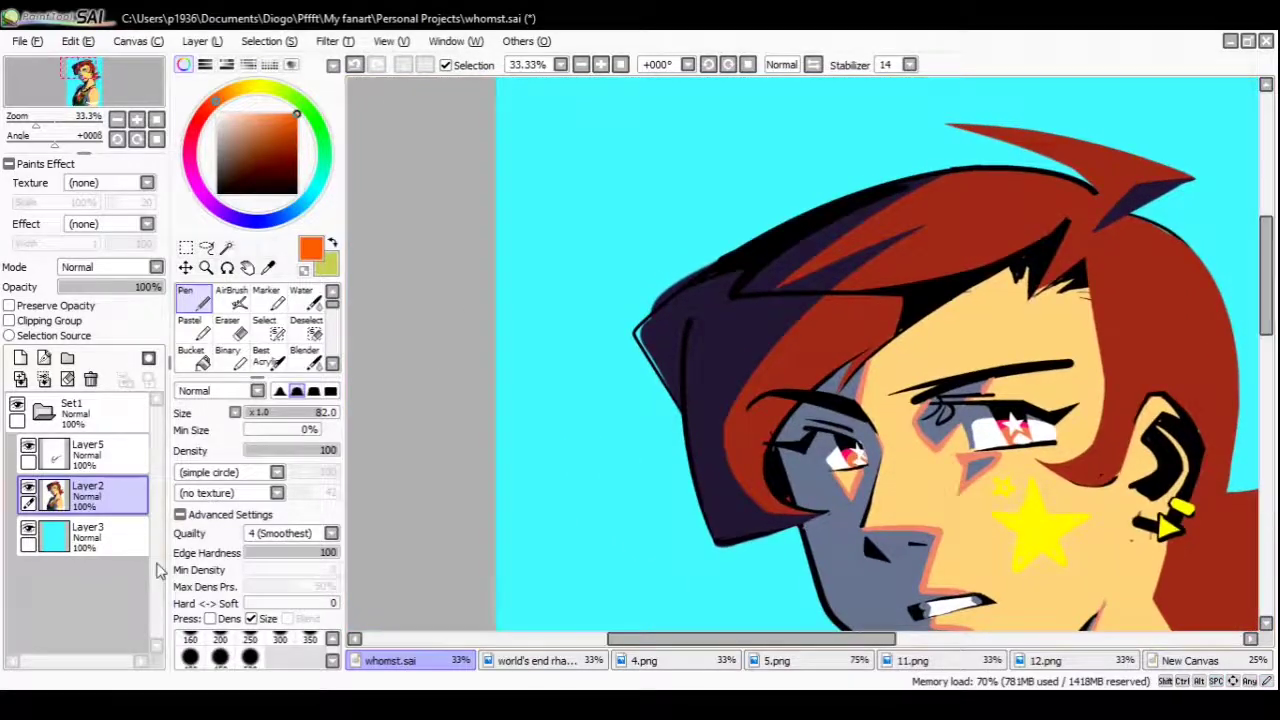
Set the Pen size to 250 and paint a large solid orange patch on the cyan background beside the hair
{"action": "left_click", "coordinate": [250, 655]}
{"action": "scroll", "coordinate": [574, 297], "scroll_direction": "up", "scroll_amount": 2}
{"action": "scroll", "coordinate": [574, 274], "scroll_direction": "down", "scroll_amount": 2}
{"action": "scroll", "coordinate": [615, 201], "scroll_direction": "up", "scroll_amount": 2}
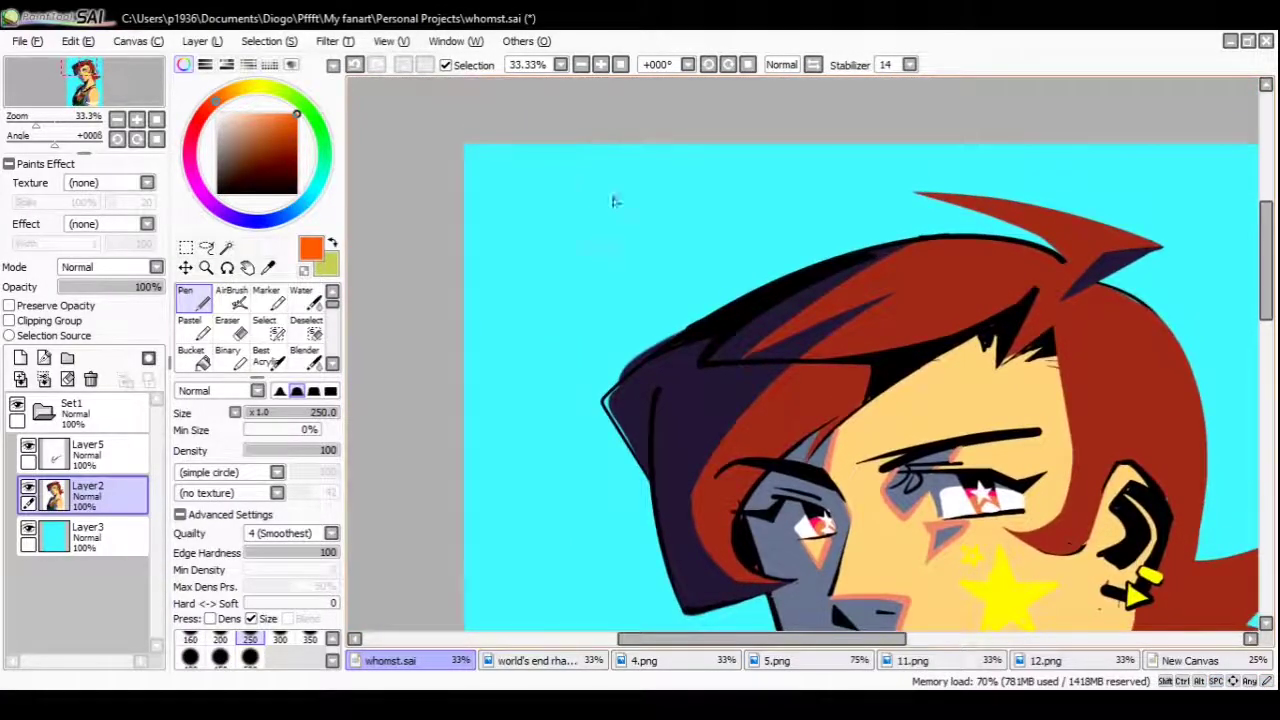
{"action": "mouse_move", "coordinate": [615, 201]}
{"action": "left_mouse_down"}
{"action": "mouse_move", "coordinate": [653, 230]}
{"action": "mouse_move", "coordinate": [629, 269]}
{"action": "mouse_move", "coordinate": [699, 290]}
{"action": "mouse_move", "coordinate": [568, 328]}
{"action": "mouse_move", "coordinate": [525, 425]}
{"action": "left_mouse_up"}
{"action": "mouse_move", "coordinate": [541, 492]}
{"action": "left_mouse_down"}
{"action": "mouse_move", "coordinate": [556, 412]}
{"action": "mouse_move", "coordinate": [543, 460]}
{"action": "left_mouse_up"}
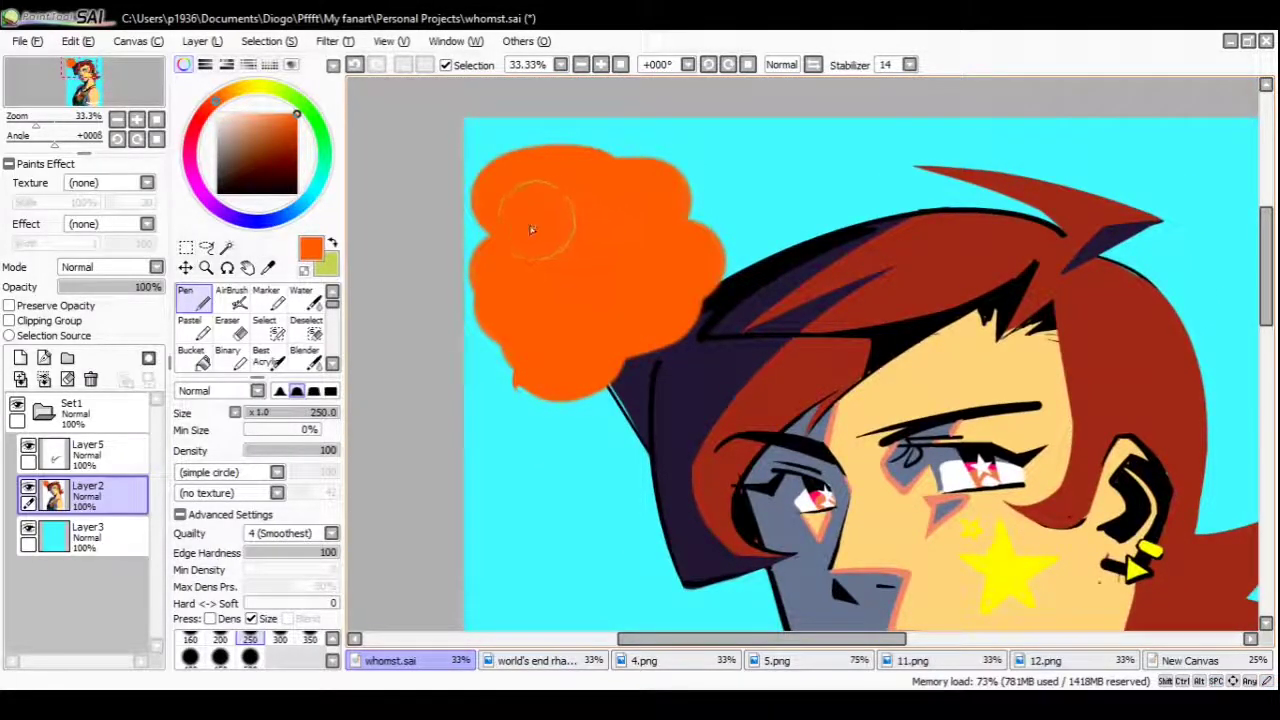
Examine the orange patch beside the dark purple hair shadow, both close up and from a distance
{"action": "scroll", "coordinate": [598, 255], "scroll_direction": "up", "scroll_amount": 3}
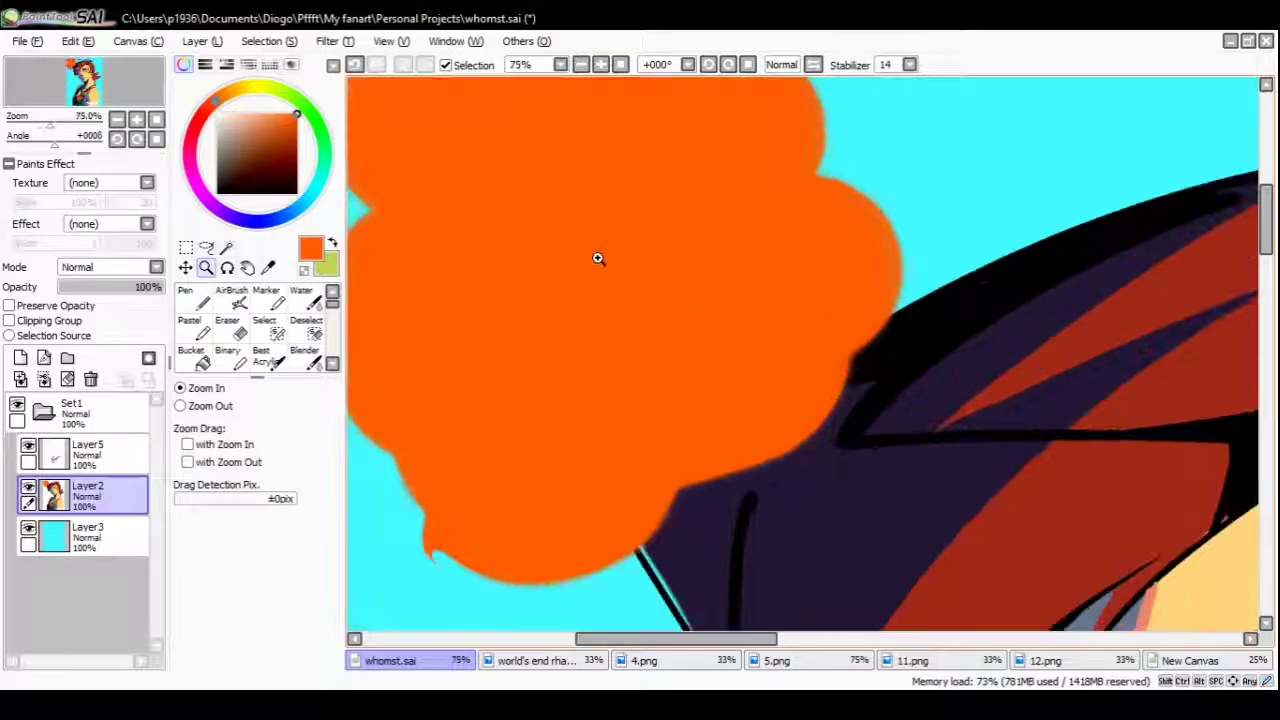
{"action": "scroll", "coordinate": [597, 260], "scroll_direction": "down", "scroll_amount": 4}
{"action": "scroll", "coordinate": [583, 286], "scroll_direction": "up", "scroll_amount": 2}
{"action": "left_click_drag", "start_coordinate": [585, 275], "coordinate": [601, 307]}
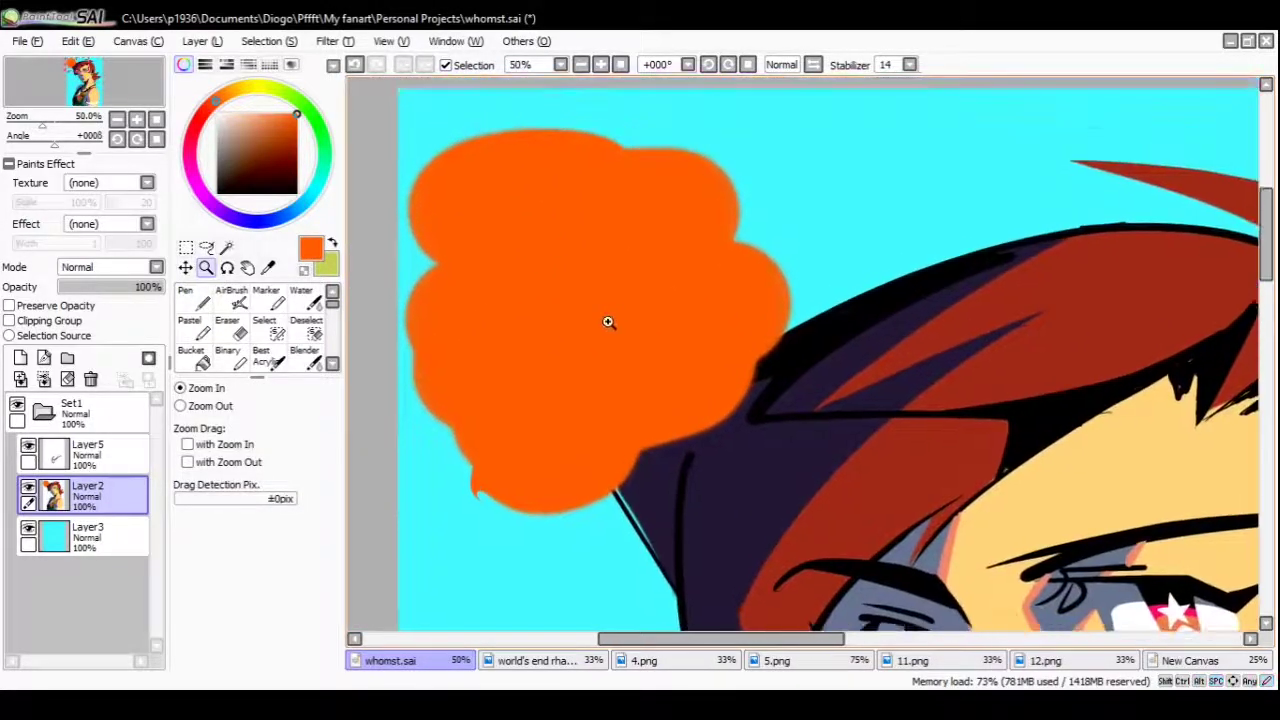
{"action": "scroll", "coordinate": [660, 277], "scroll_direction": "down", "scroll_amount": 1}
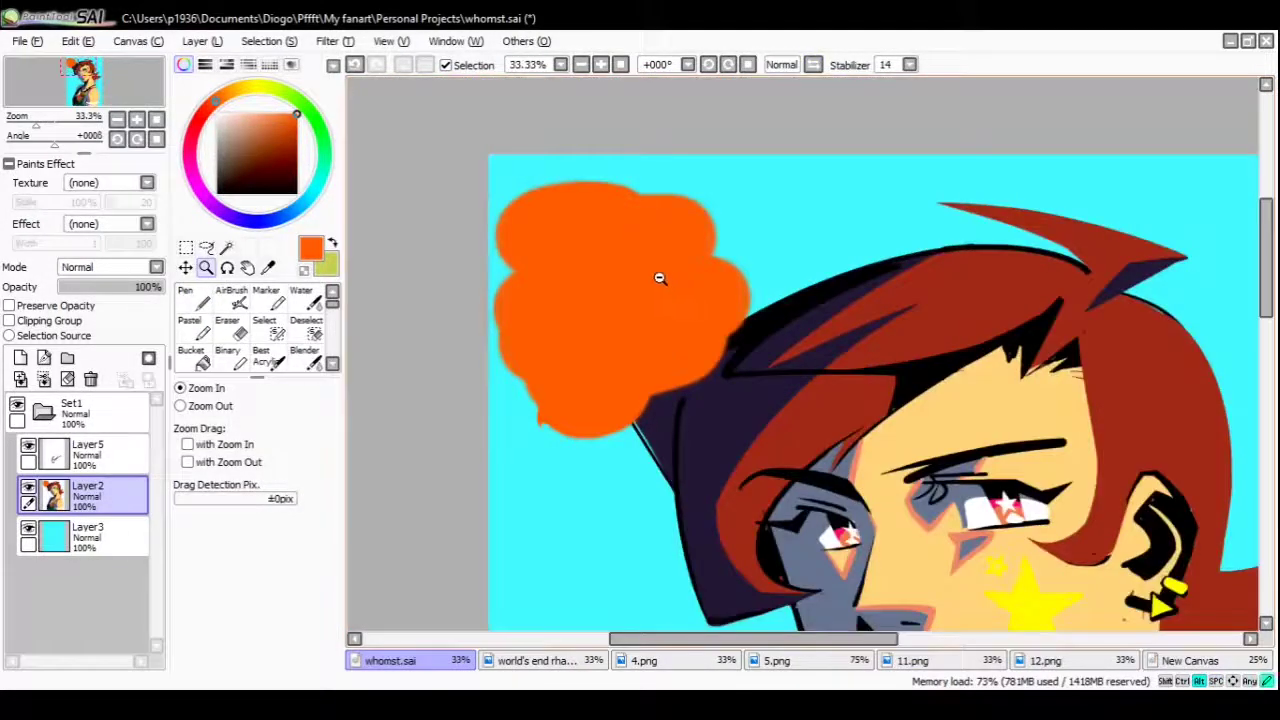
{"action": "scroll", "coordinate": [631, 277], "scroll_direction": "down", "scroll_amount": 1}
{"action": "scroll", "coordinate": [634, 279], "scroll_direction": "up", "scroll_amount": 1}
{"action": "left_click_drag", "start_coordinate": [634, 279], "coordinate": [618, 334]}
Paint a dark grey diagonal shadow band over the lower-left half of the orange patch with the Pen
{"action": "left_click", "coordinate": [195, 298]}
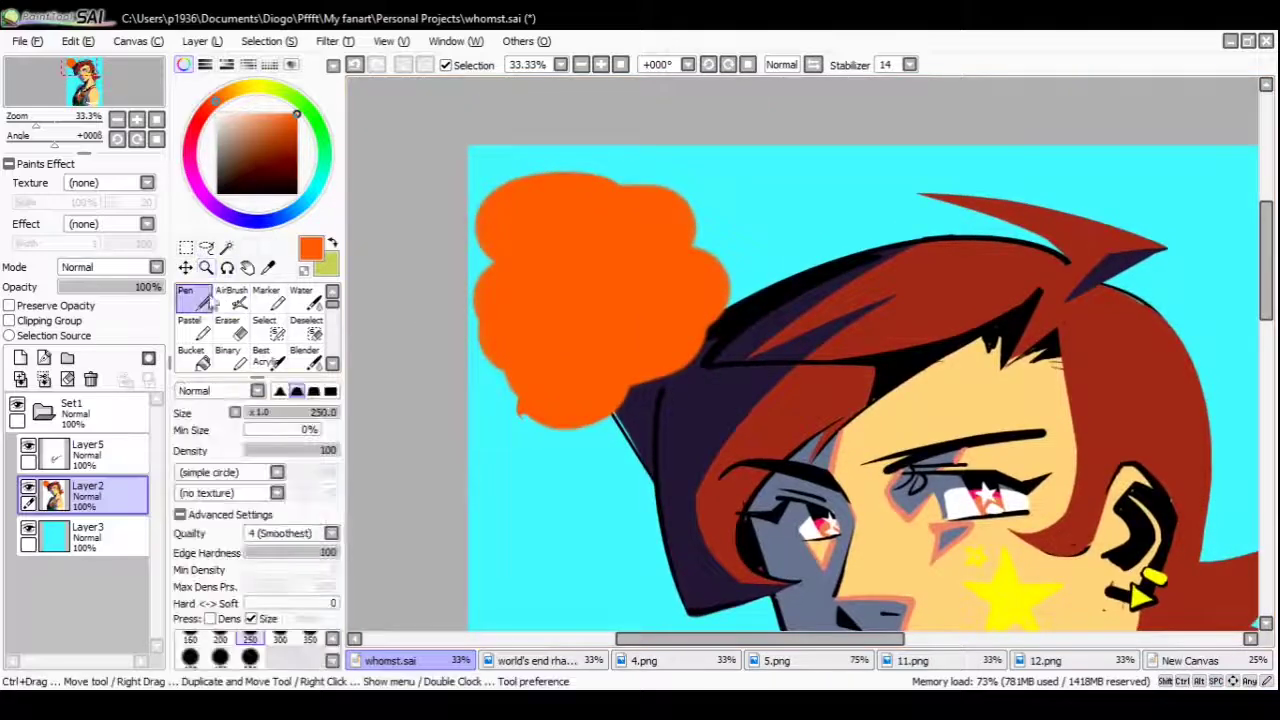
{"action": "mouse_move", "coordinate": [250, 128]}
{"action": "left_mouse_down"}
{"action": "mouse_move", "coordinate": [215, 180]}
{"action": "mouse_move", "coordinate": [217, 165]}
{"action": "left_mouse_up"}
{"action": "mouse_move", "coordinate": [467, 260]}
{"action": "left_mouse_down"}
{"action": "mouse_move", "coordinate": [625, 455]}
{"action": "mouse_move", "coordinate": [490, 290]}
{"action": "mouse_move", "coordinate": [606, 452]}
{"action": "mouse_move", "coordinate": [520, 319]}
{"action": "mouse_move", "coordinate": [616, 347]}
{"action": "mouse_move", "coordinate": [664, 423]}
{"action": "left_mouse_up"}
Sample the orange and repaint the patch's lit side to sharpen the diagonal edge of the grey shadow
{"action": "left_click", "coordinate": [623, 279], "text": "alt"}
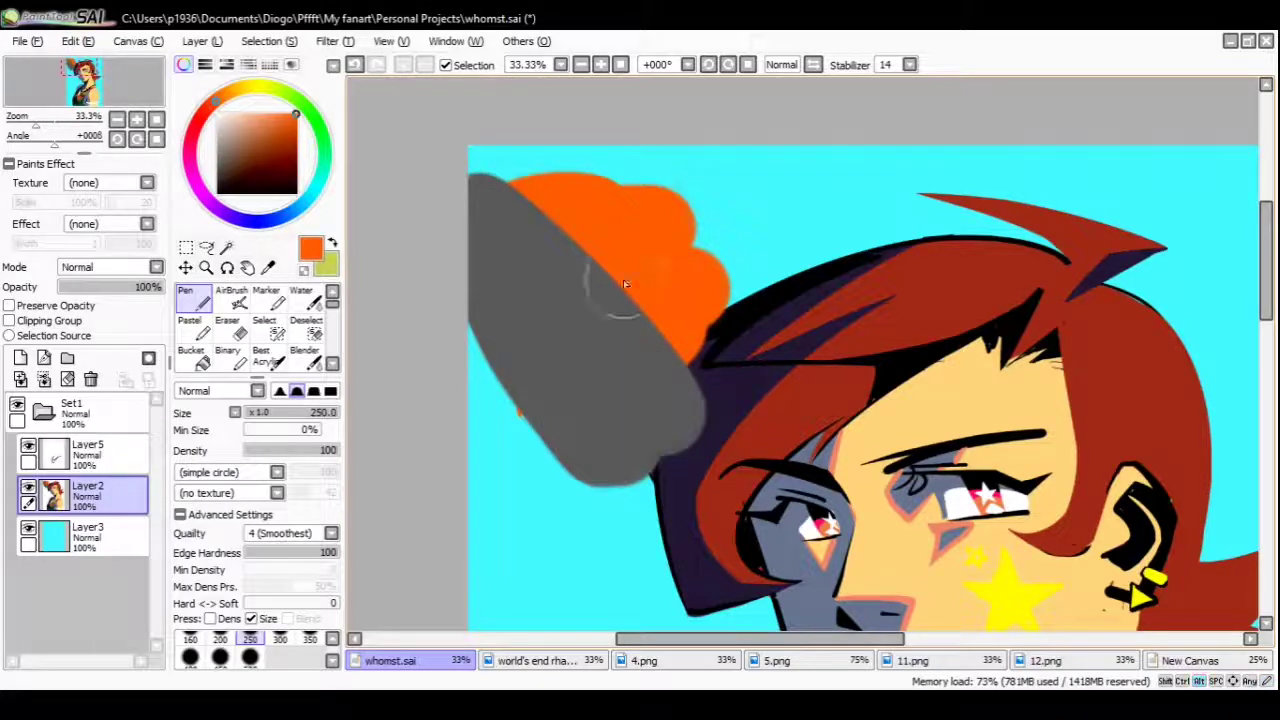
{"action": "mouse_move", "coordinate": [480, 185]}
{"action": "left_mouse_down"}
{"action": "mouse_move", "coordinate": [674, 327]}
{"action": "mouse_move", "coordinate": [677, 361]}
{"action": "left_mouse_up"}
{"action": "key", "text": "ctrl+z"}
{"action": "mouse_move", "coordinate": [486, 186]}
{"action": "left_mouse_down"}
{"action": "mouse_move", "coordinate": [700, 386]}
{"action": "mouse_move", "coordinate": [643, 390]}
{"action": "left_mouse_up"}
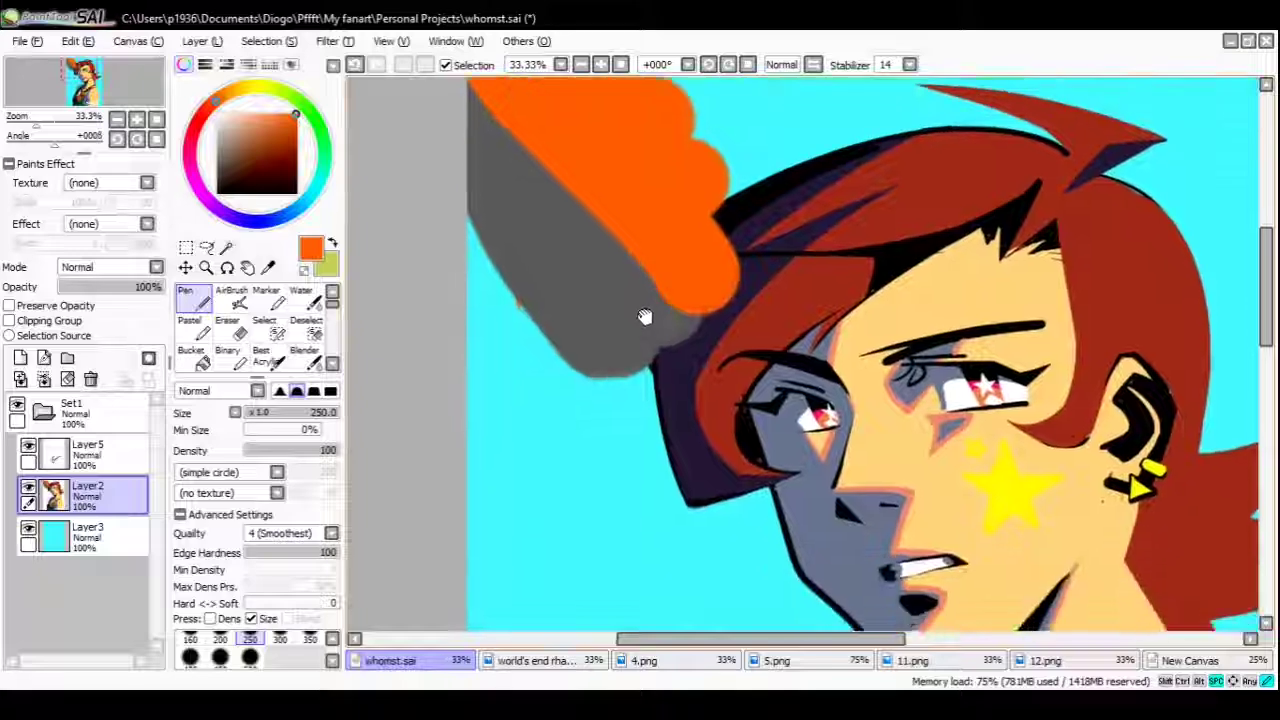
Set a fully saturated blue and paint a large solid blue circle below the orange patch, beside the face
{"action": "scroll", "coordinate": [636, 305], "scroll_direction": "down", "scroll_amount": 3}
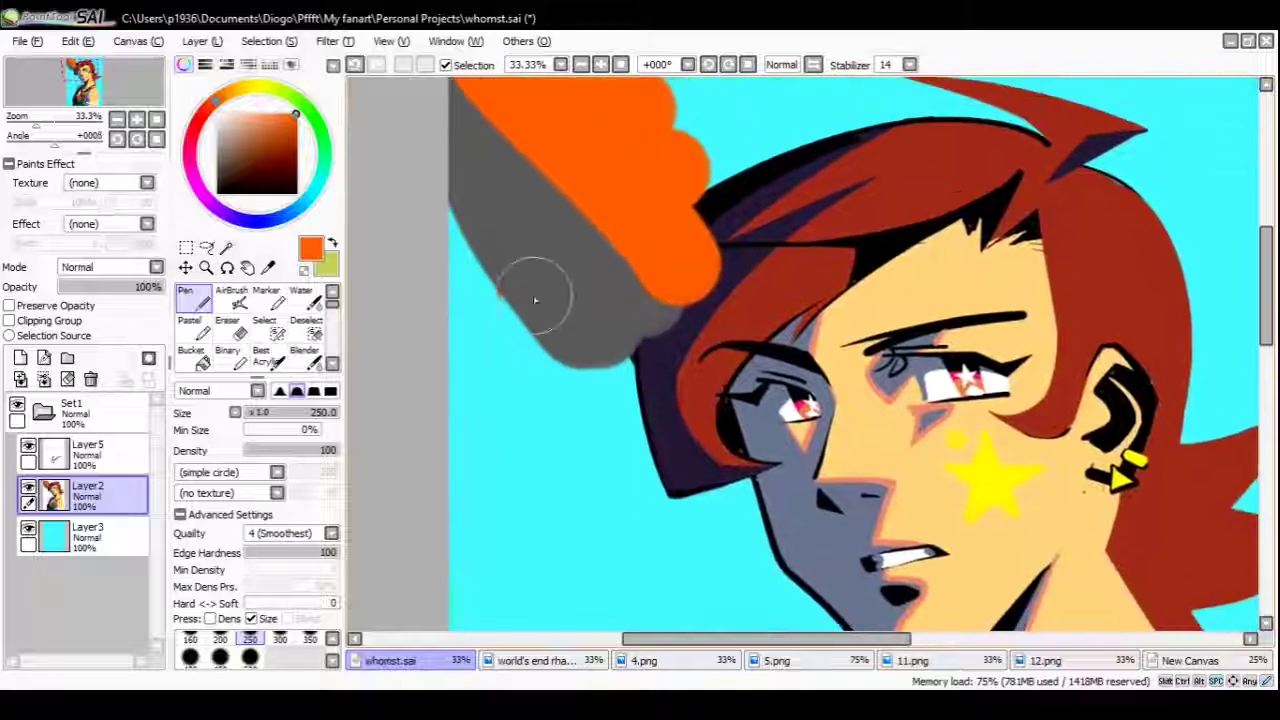
{"action": "left_click", "coordinate": [268, 219]}
{"action": "left_click", "coordinate": [268, 157]}
{"action": "left_click_drag", "start_coordinate": [268, 157], "coordinate": [296, 115]}
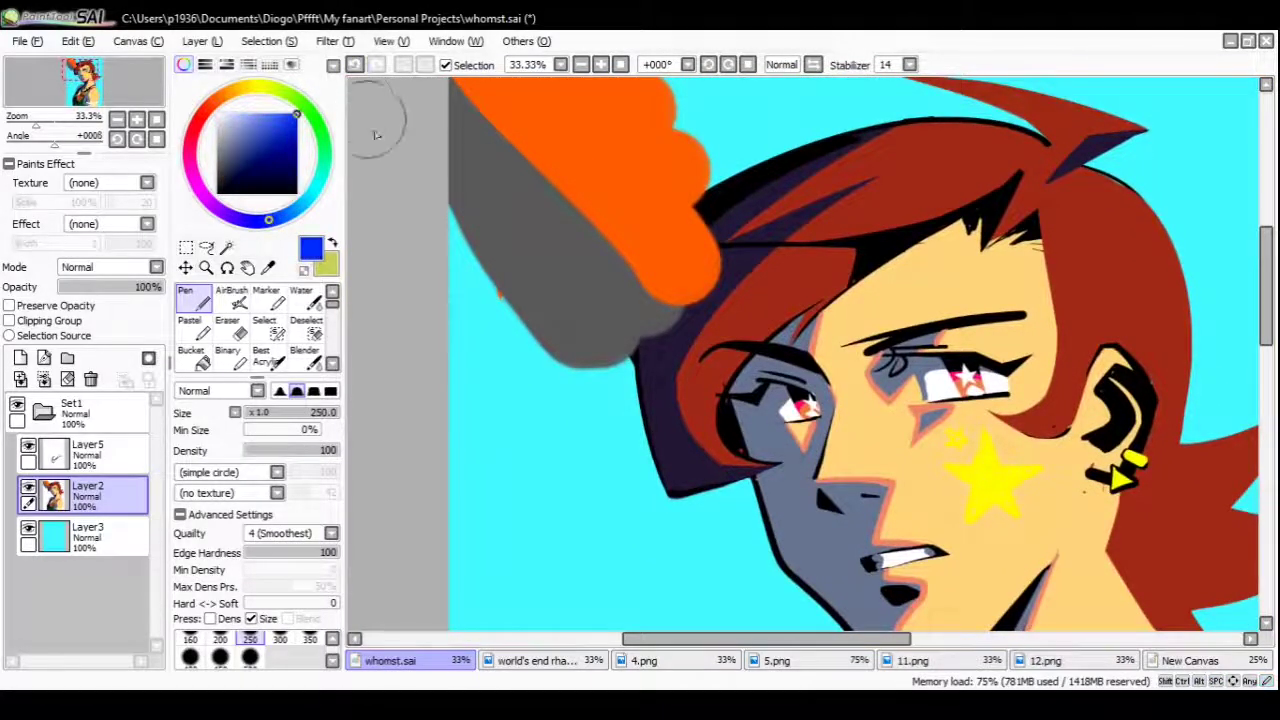
{"action": "scroll", "coordinate": [551, 320], "scroll_direction": "down", "scroll_amount": 5}
{"action": "mouse_move", "coordinate": [575, 320]}
{"action": "left_mouse_down"}
{"action": "mouse_move", "coordinate": [600, 312]}
{"action": "mouse_move", "coordinate": [505, 372]}
{"action": "left_mouse_up"}
{"action": "left_click_drag", "start_coordinate": [589, 467], "coordinate": [545, 425]}
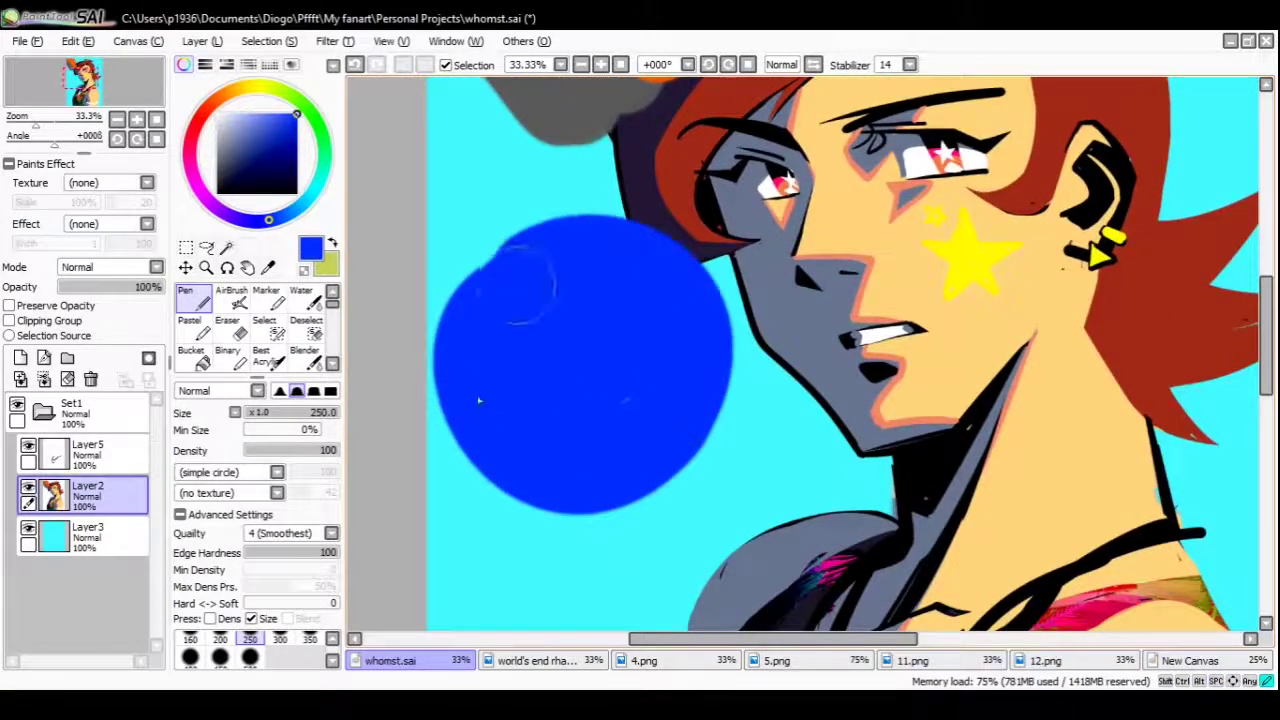
Sample the orange patch's grey shadow and paint the same diagonal grey shadow over the blue circle
{"action": "scroll", "coordinate": [557, 423], "scroll_direction": "up", "scroll_amount": 5}
{"action": "left_click", "coordinate": [556, 350], "text": "alt"}
{"action": "scroll", "coordinate": [558, 416], "scroll_direction": "down", "scroll_amount": 5}
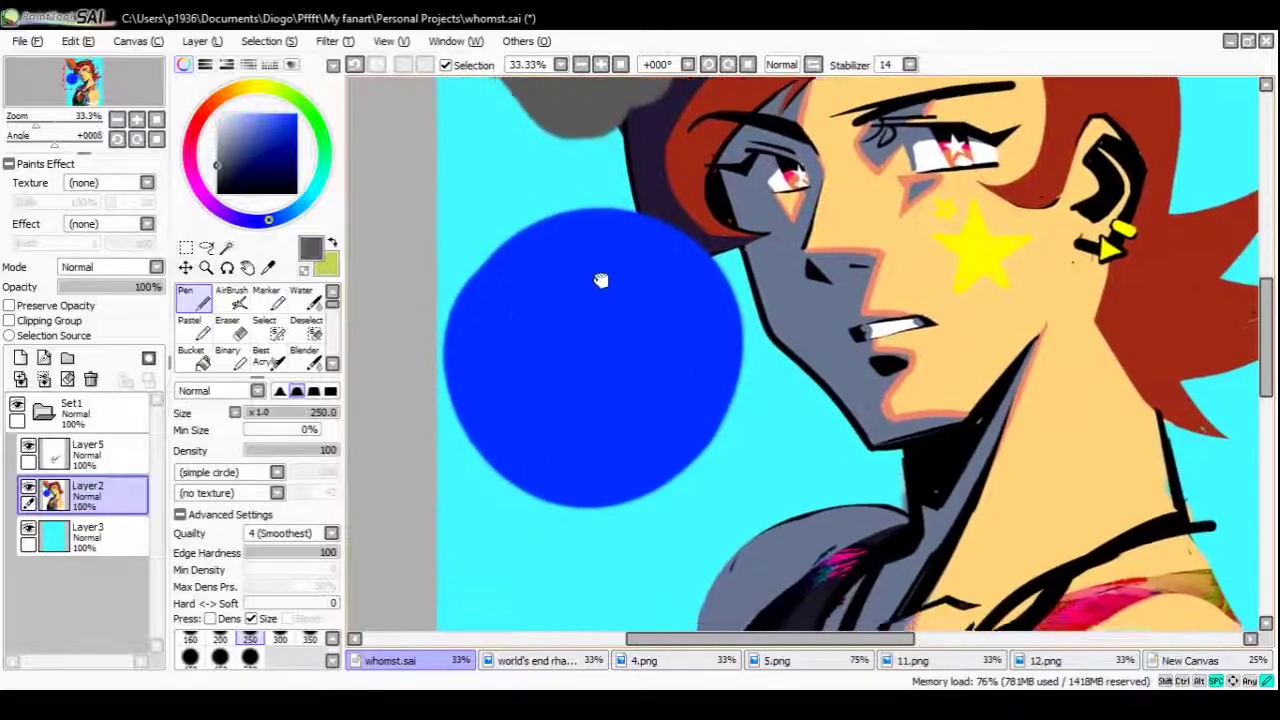
{"action": "mouse_move", "coordinate": [451, 263]}
{"action": "left_mouse_down"}
{"action": "mouse_move", "coordinate": [587, 423]}
{"action": "mouse_move", "coordinate": [634, 500]}
{"action": "left_mouse_up"}
{"action": "mouse_move", "coordinate": [571, 467]}
{"action": "left_mouse_down"}
{"action": "mouse_move", "coordinate": [475, 403]}
{"action": "mouse_move", "coordinate": [563, 506]}
{"action": "left_mouse_up"}
Compare the grey-shaded orange and blue patches with the portrait's shadows, including in the horizontally mirrored view
{"action": "scroll", "coordinate": [600, 515], "scroll_direction": "right", "scroll_amount": 2}
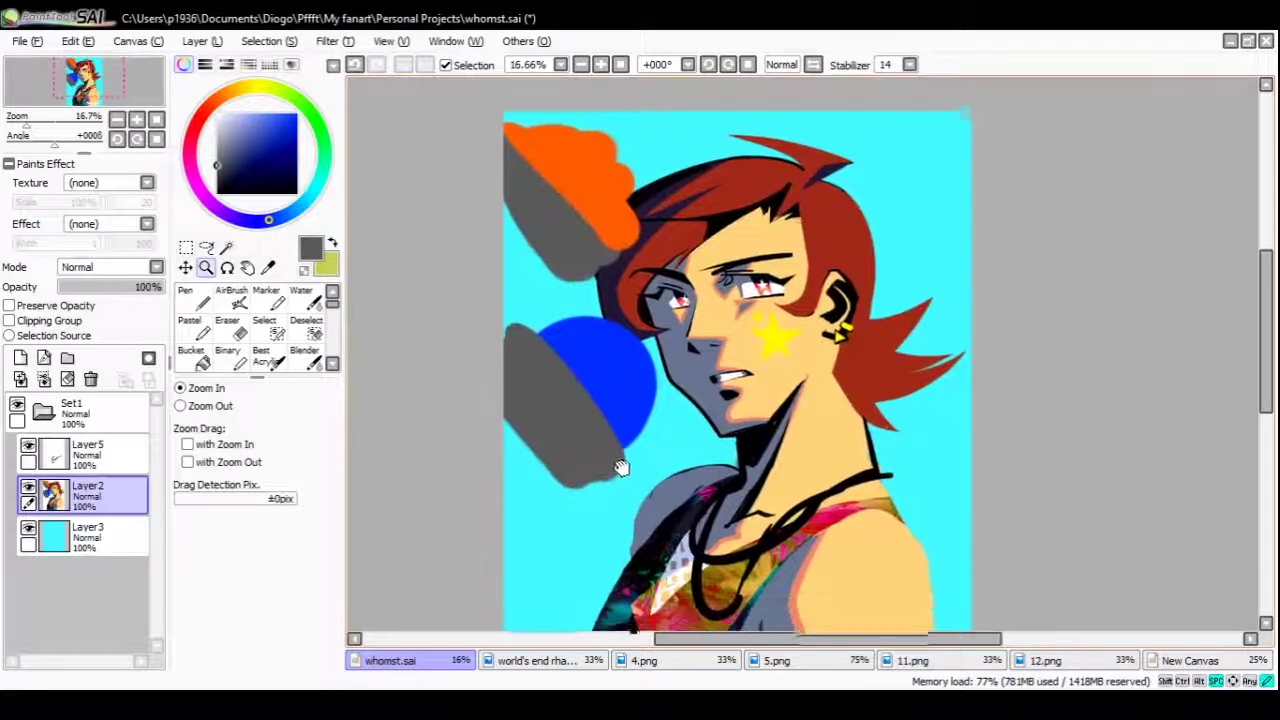
{"action": "left_click", "coordinate": [591, 286]}
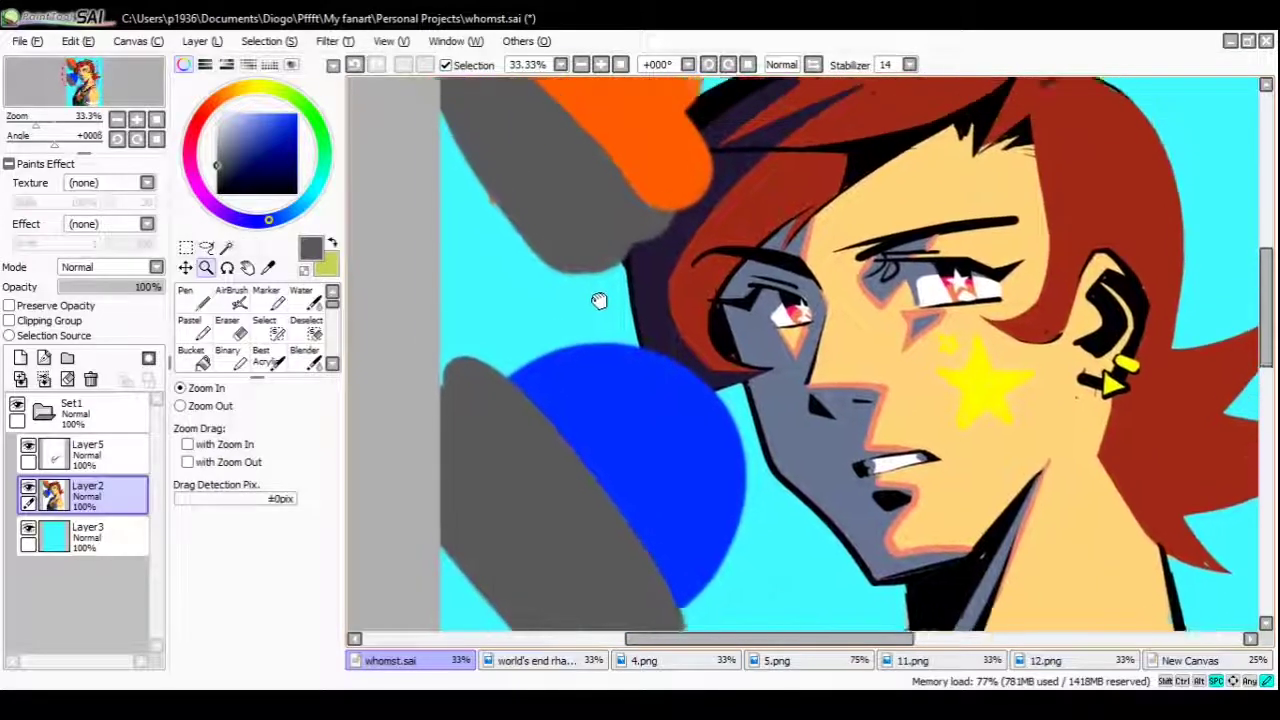
{"action": "key", "text": "h"}
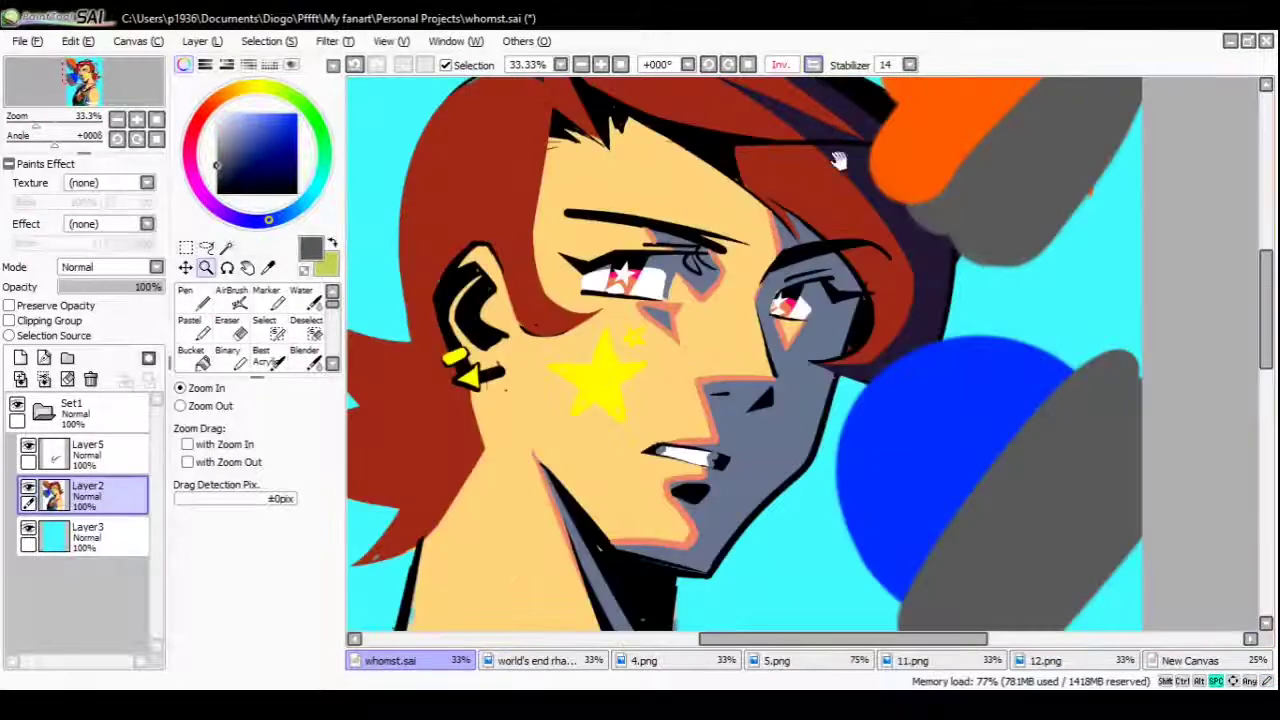
{"action": "left_click_drag", "start_coordinate": [838, 160], "coordinate": [640, 520]}
Undo the painted orange, blue and grey test patches and restore the canvas's normal orientation
{"action": "key", "text": "minus"}
{"action": "key", "text": "minus"}
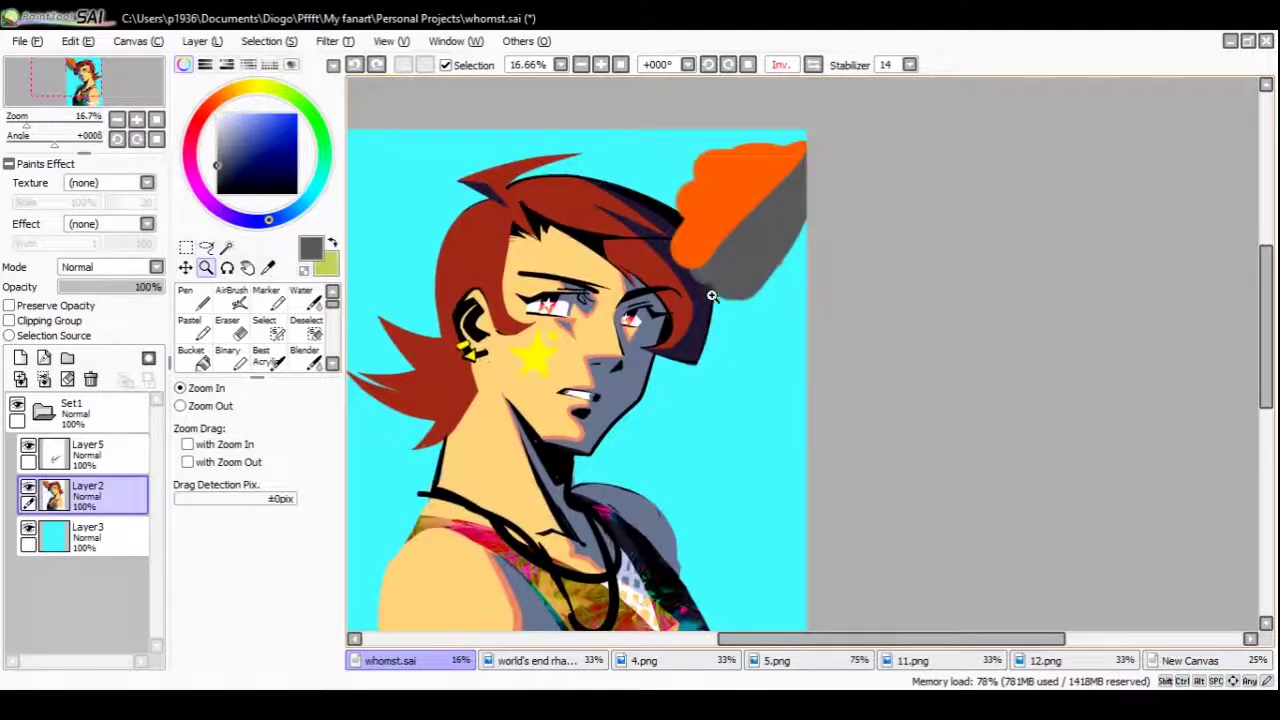
{"action": "left_click", "coordinate": [815, 67]}
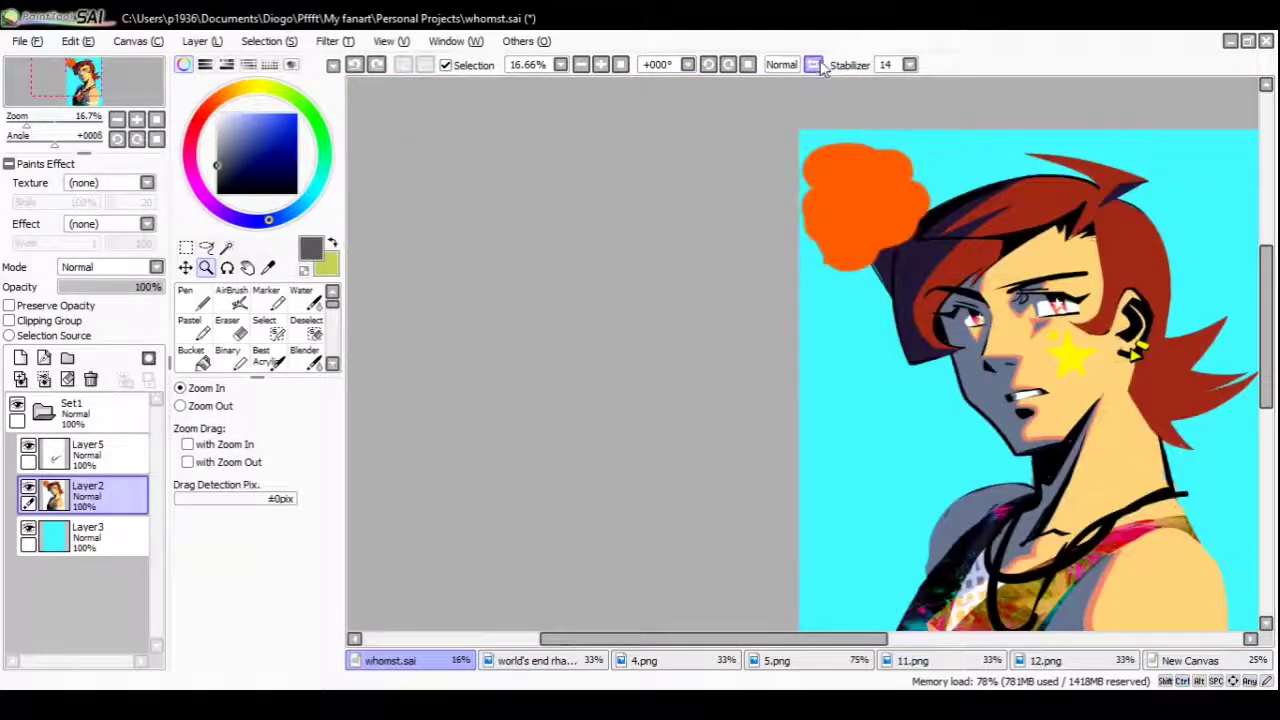
{"action": "scroll", "coordinate": [714, 251], "scroll_direction": "up", "scroll_amount": 3}
{"action": "scroll", "coordinate": [717, 320], "scroll_direction": "down", "scroll_amount": 1}
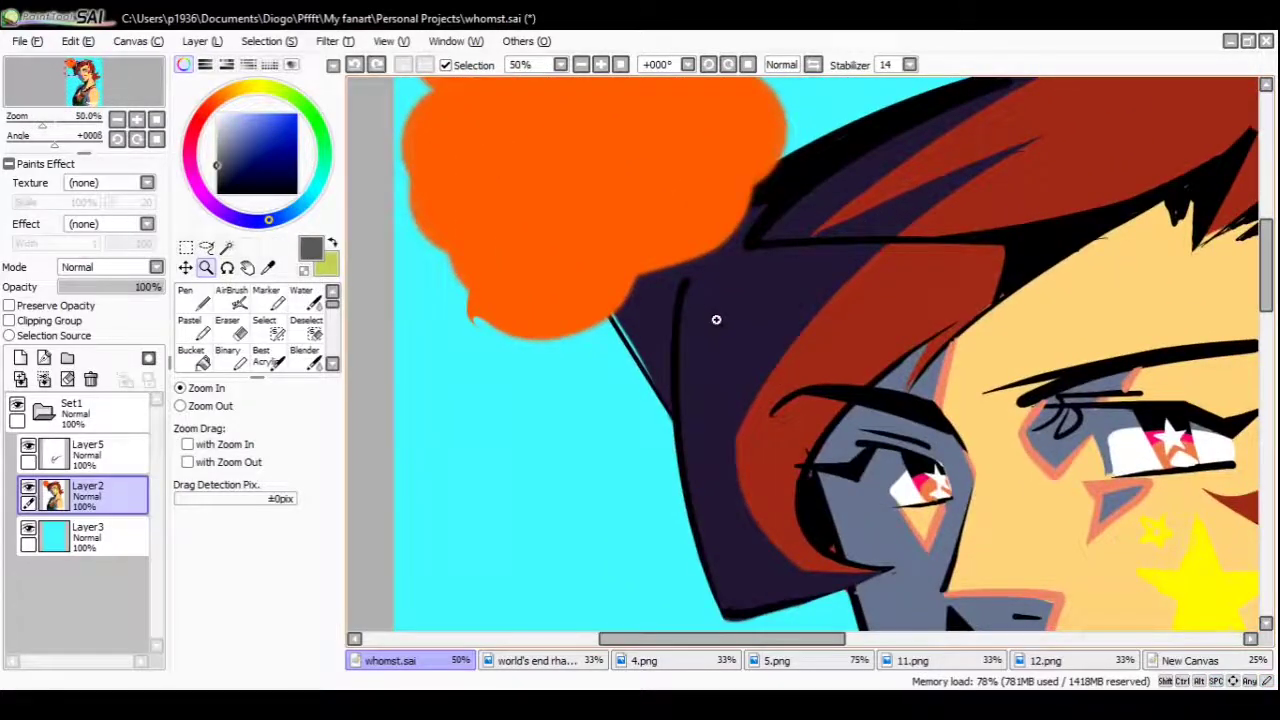
{"action": "scroll", "coordinate": [705, 320], "scroll_direction": "down", "scroll_amount": 1}
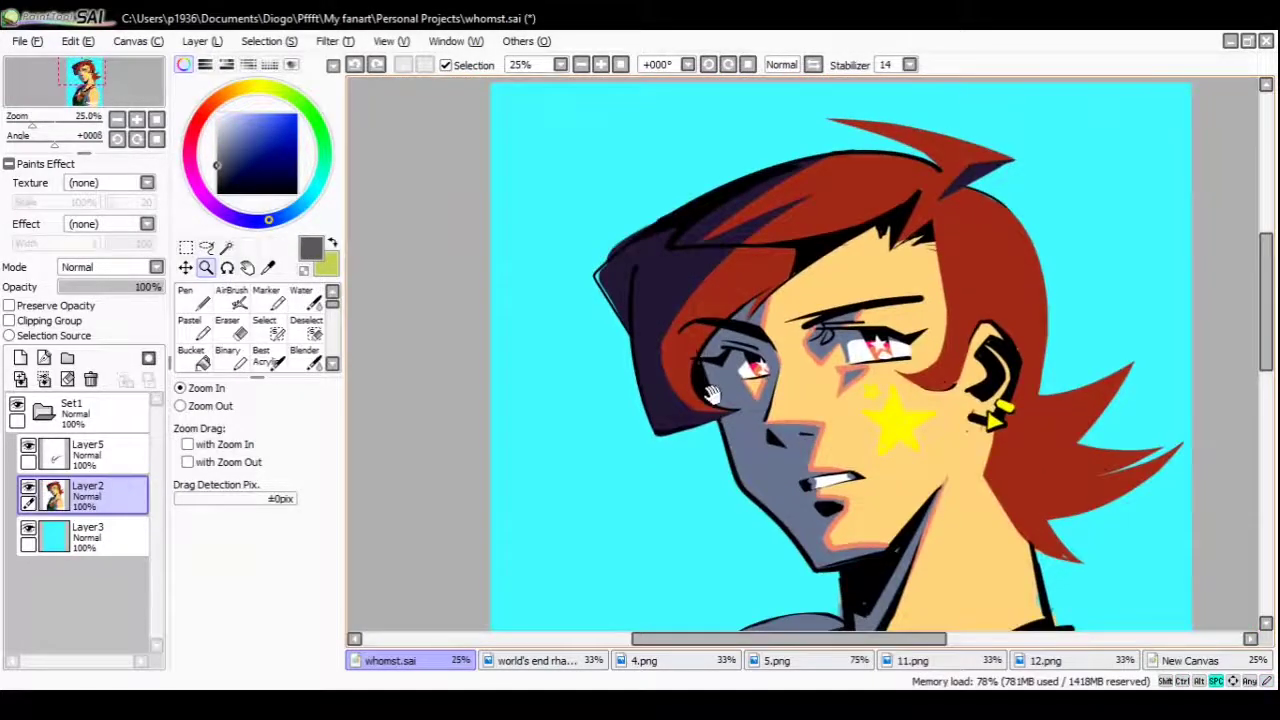
Examine the portrait's hair, facial shadows and upper body, alternating close-ups with the overall view
{"action": "scroll", "coordinate": [705, 392], "scroll_direction": "down", "scroll_amount": 2}
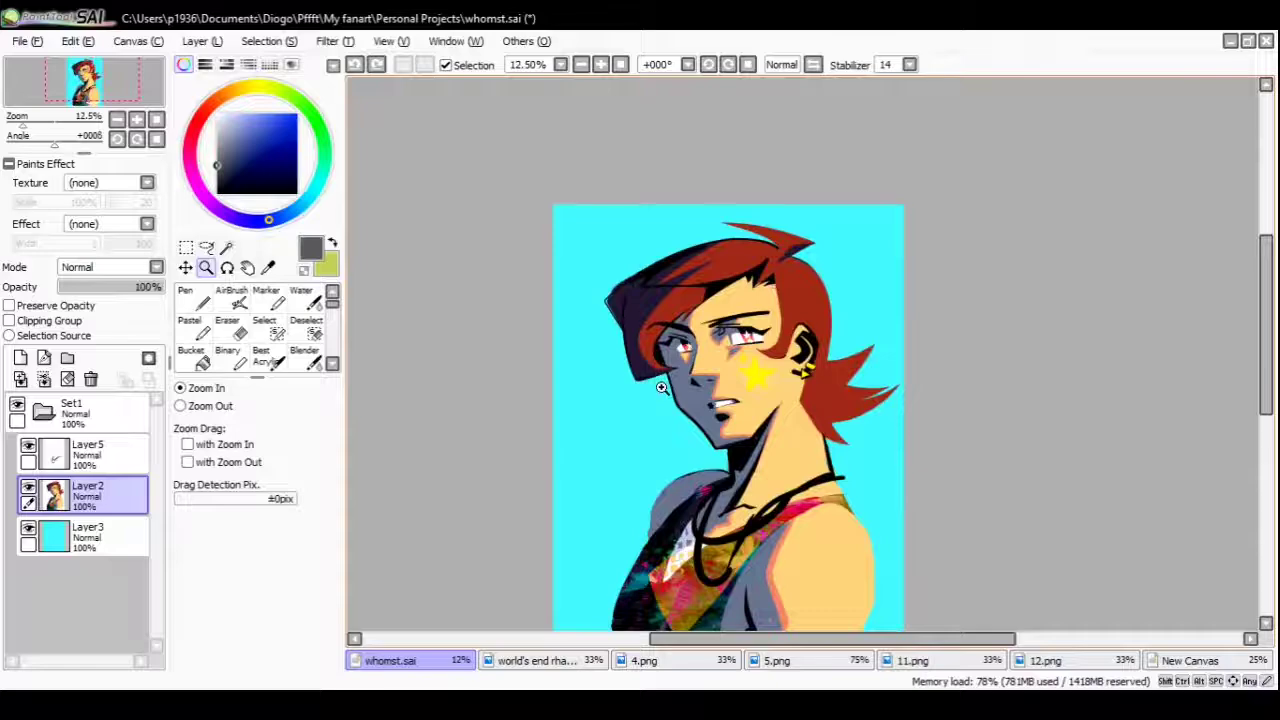
{"action": "scroll", "coordinate": [662, 274], "scroll_direction": "up", "scroll_amount": 4}
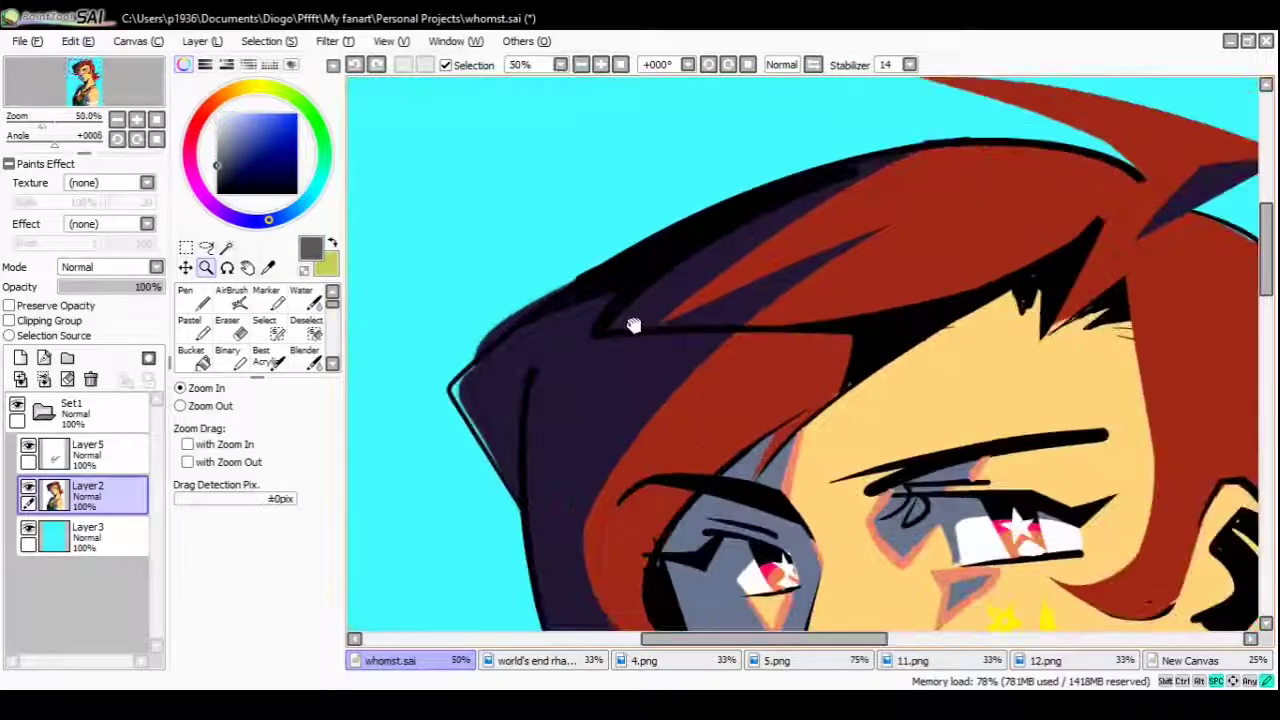
{"action": "scroll", "coordinate": [637, 312], "scroll_direction": "down", "scroll_amount": 1}
{"action": "scroll", "coordinate": [637, 315], "scroll_direction": "down", "scroll_amount": 2}
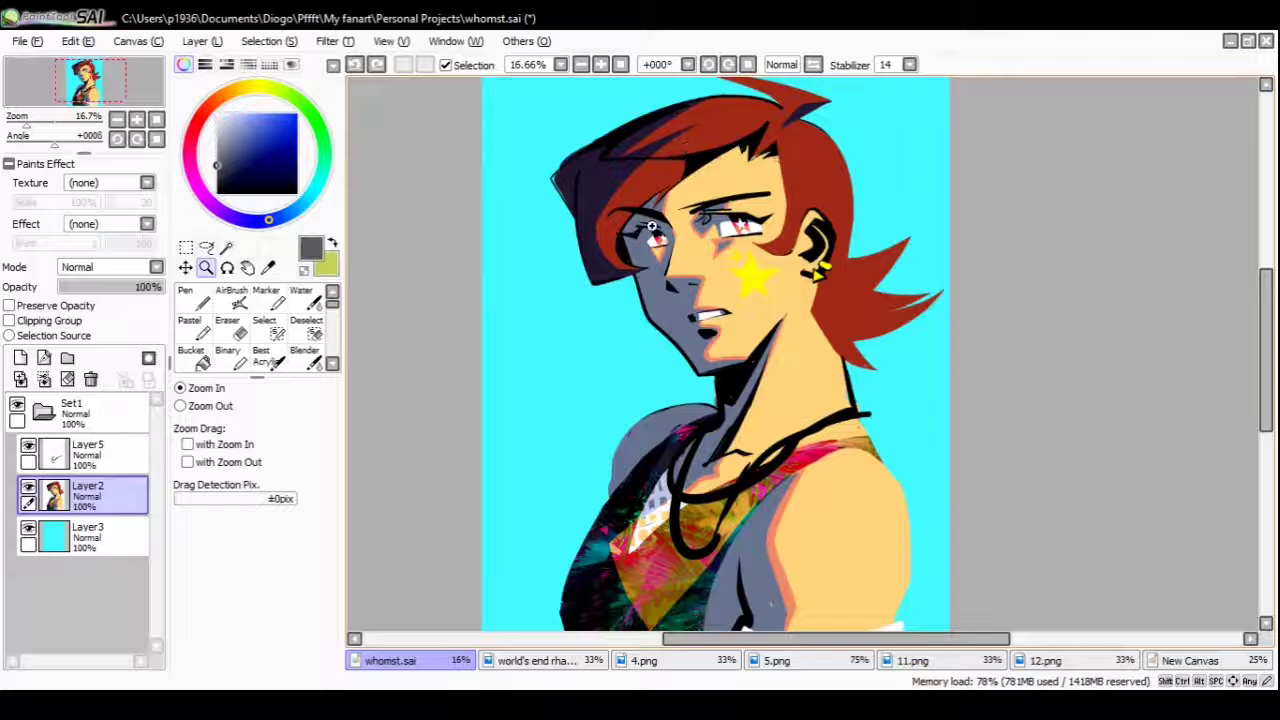
{"action": "scroll", "coordinate": [660, 190], "scroll_direction": "up", "scroll_amount": 2}
{"action": "scroll", "coordinate": [648, 323], "scroll_direction": "down", "scroll_amount": 2}
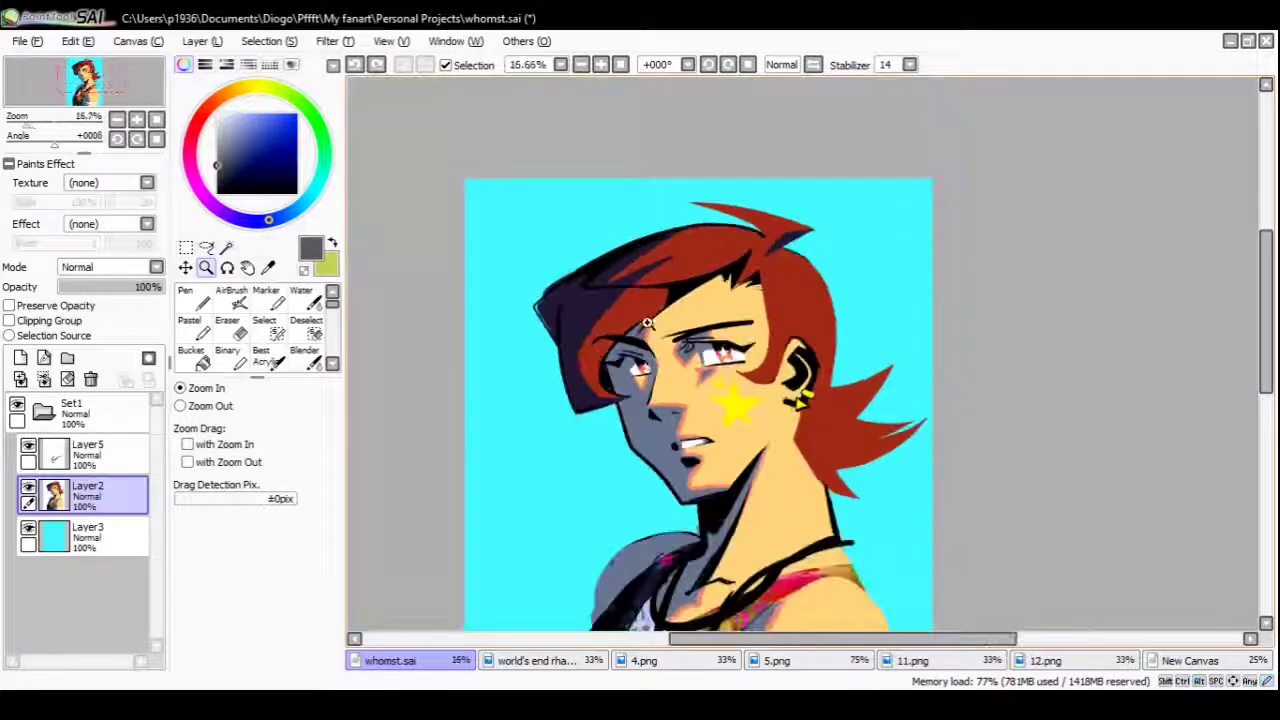
{"action": "scroll", "coordinate": [656, 424], "scroll_direction": "up", "scroll_amount": 1}
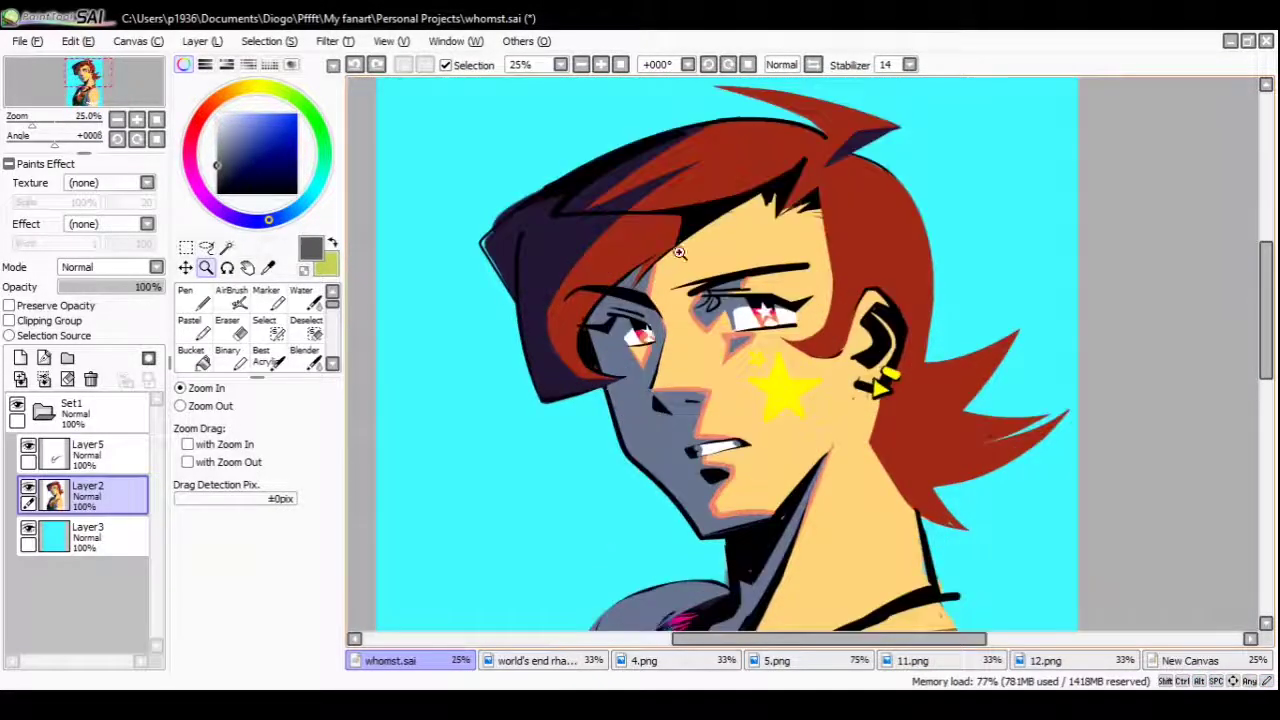
{"action": "scroll", "coordinate": [664, 358], "scroll_direction": "up", "scroll_amount": 1}
{"action": "scroll", "coordinate": [620, 375], "scroll_direction": "down", "scroll_amount": 2}
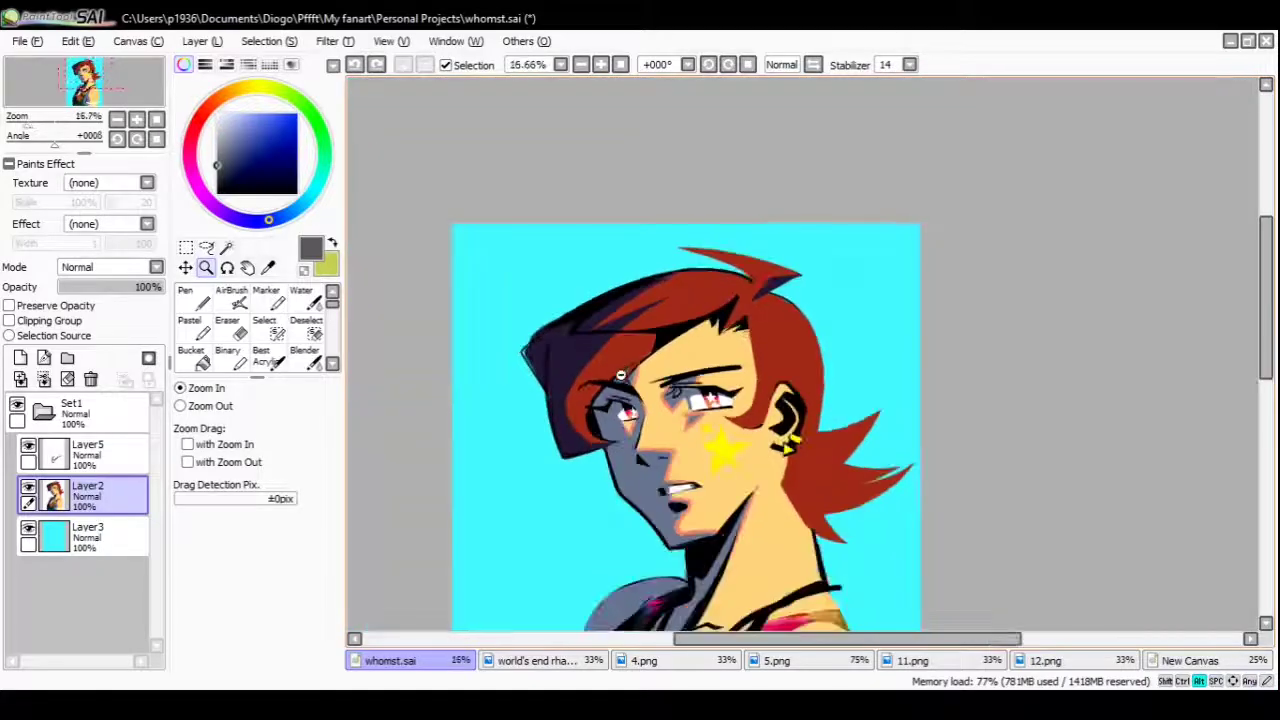
{"action": "left_click_drag", "start_coordinate": [620, 375], "coordinate": [617, 222]}
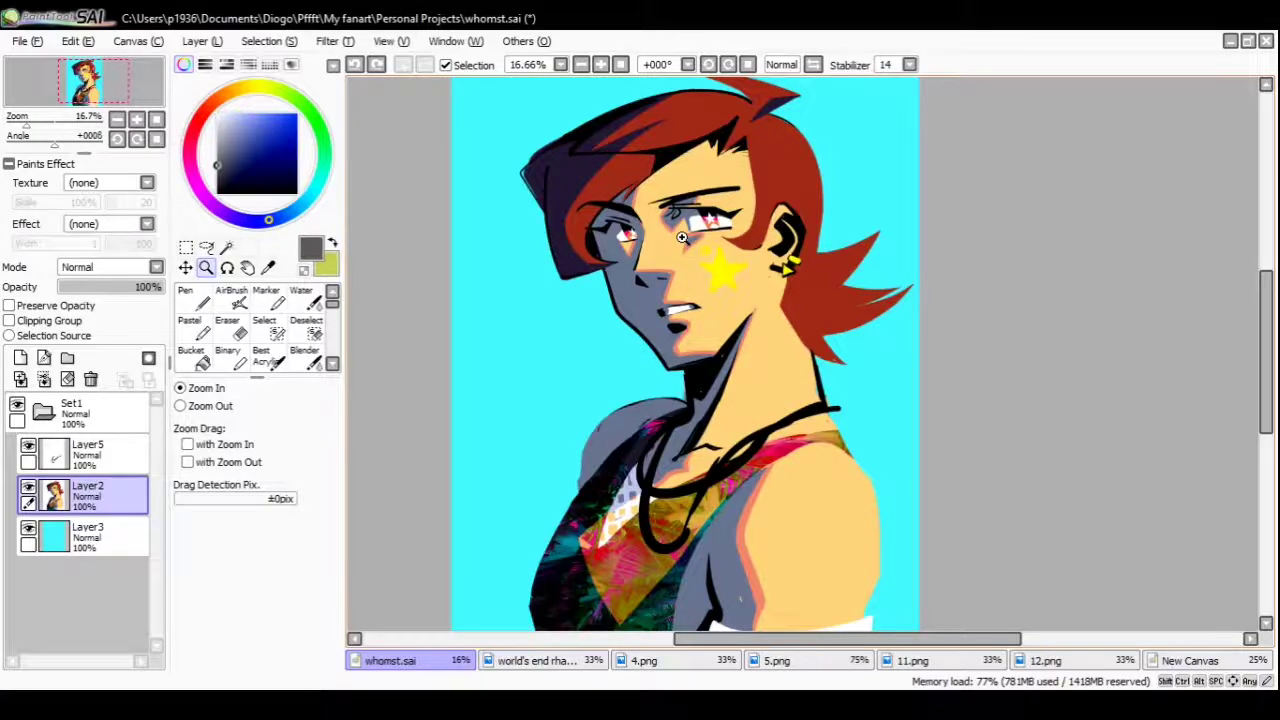
{"action": "scroll", "coordinate": [681, 237], "scroll_direction": "down", "scroll_amount": 2}
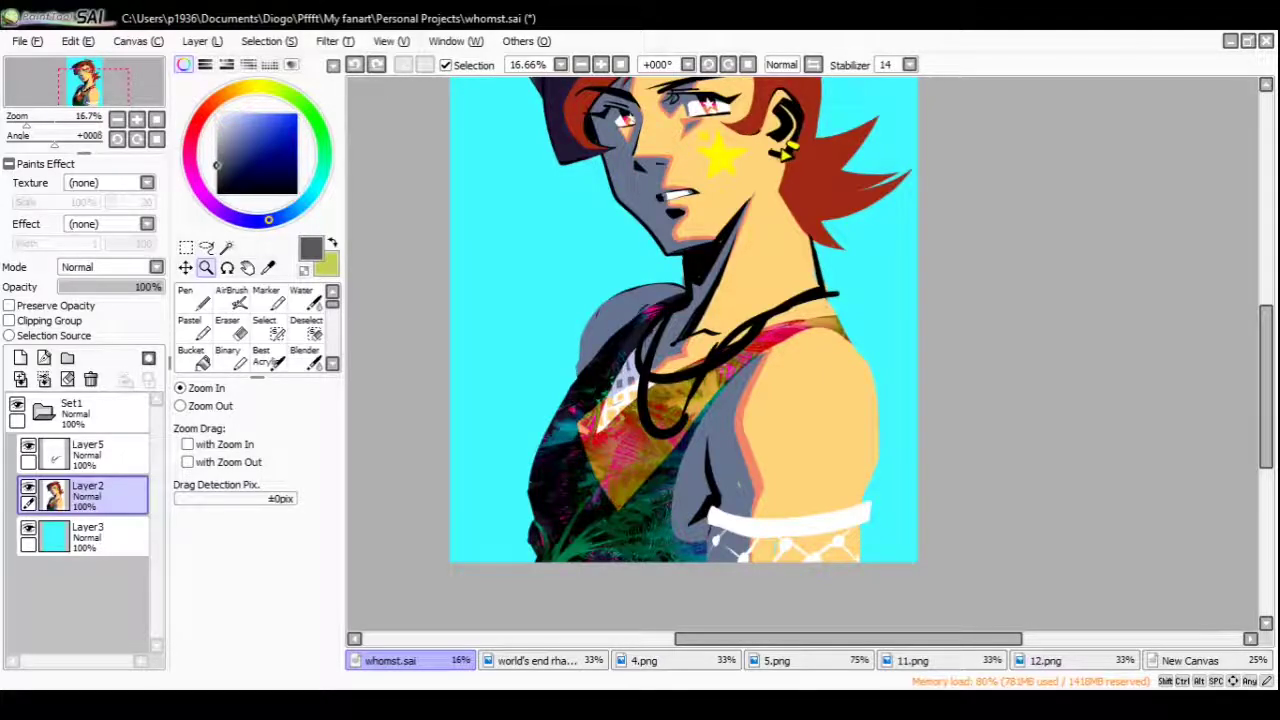
Switch to the New Canvas painting and examine the upside-down green creature and the jungle background around it
{"action": "left_click", "coordinate": [1170, 665]}
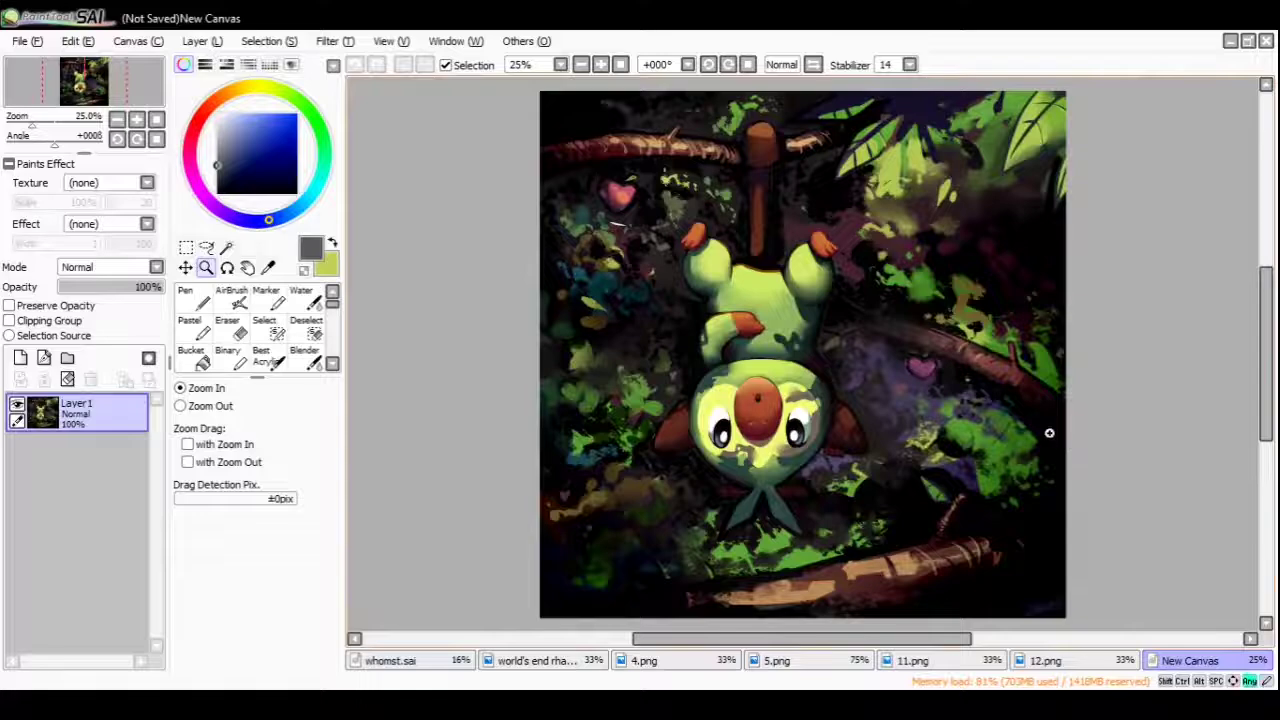
{"action": "left_click", "coordinate": [928, 382]}
{"action": "left_click", "coordinate": [898, 216]}
{"action": "left_click", "coordinate": [890, 289]}
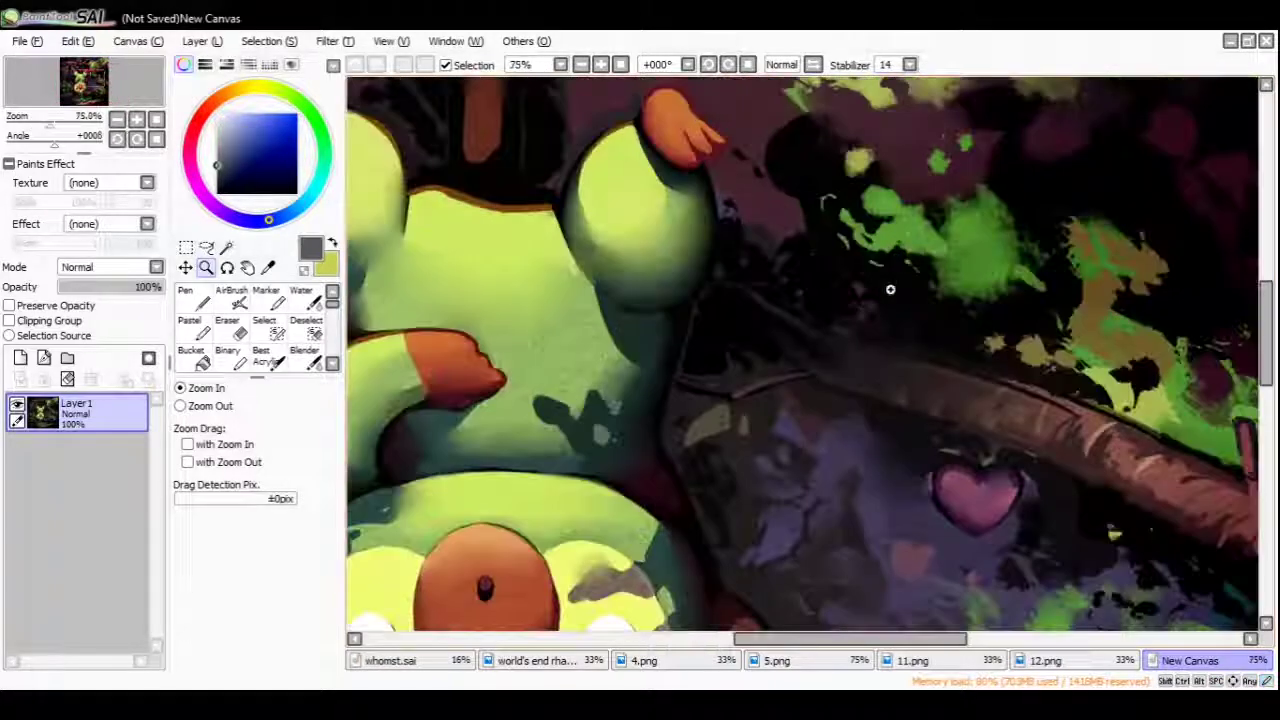
{"action": "scroll", "coordinate": [846, 267], "scroll_direction": "down", "scroll_amount": 3}
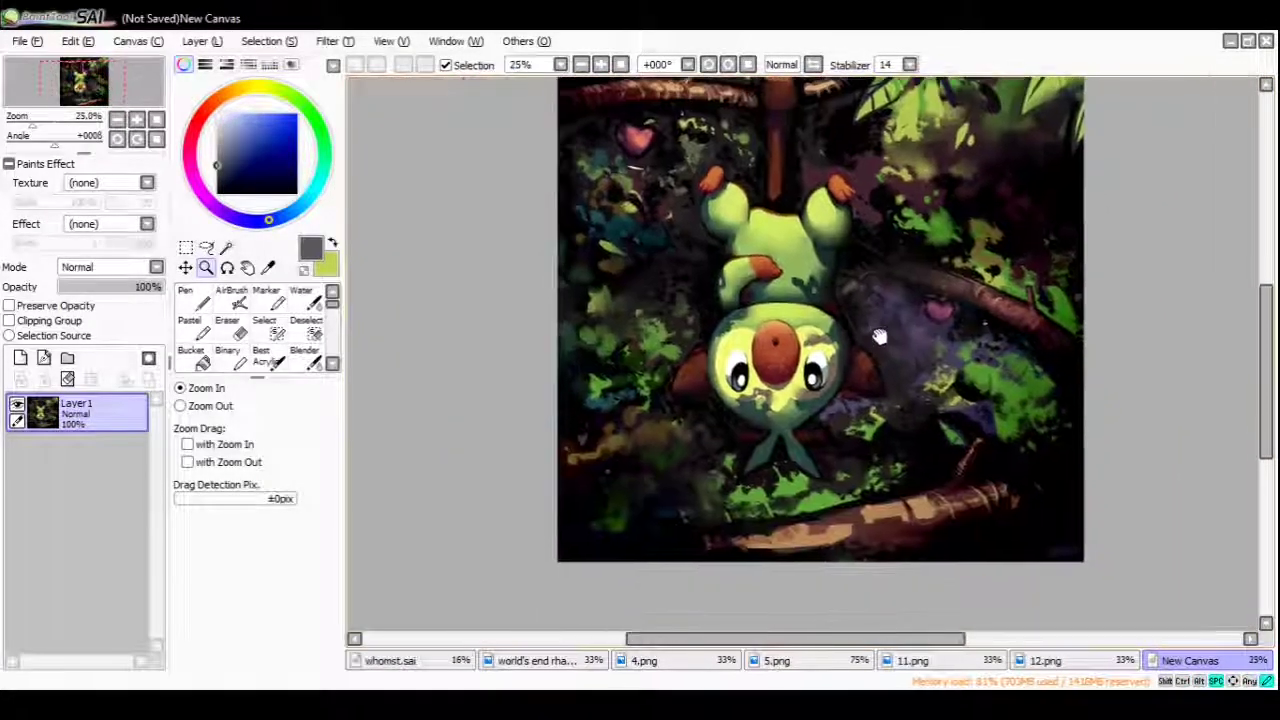
Examine the hanging creature's legs, torso and surrounding jungle, alternating close-ups with the overall view
{"action": "left_click_drag", "start_coordinate": [891, 343], "coordinate": [852, 362]}
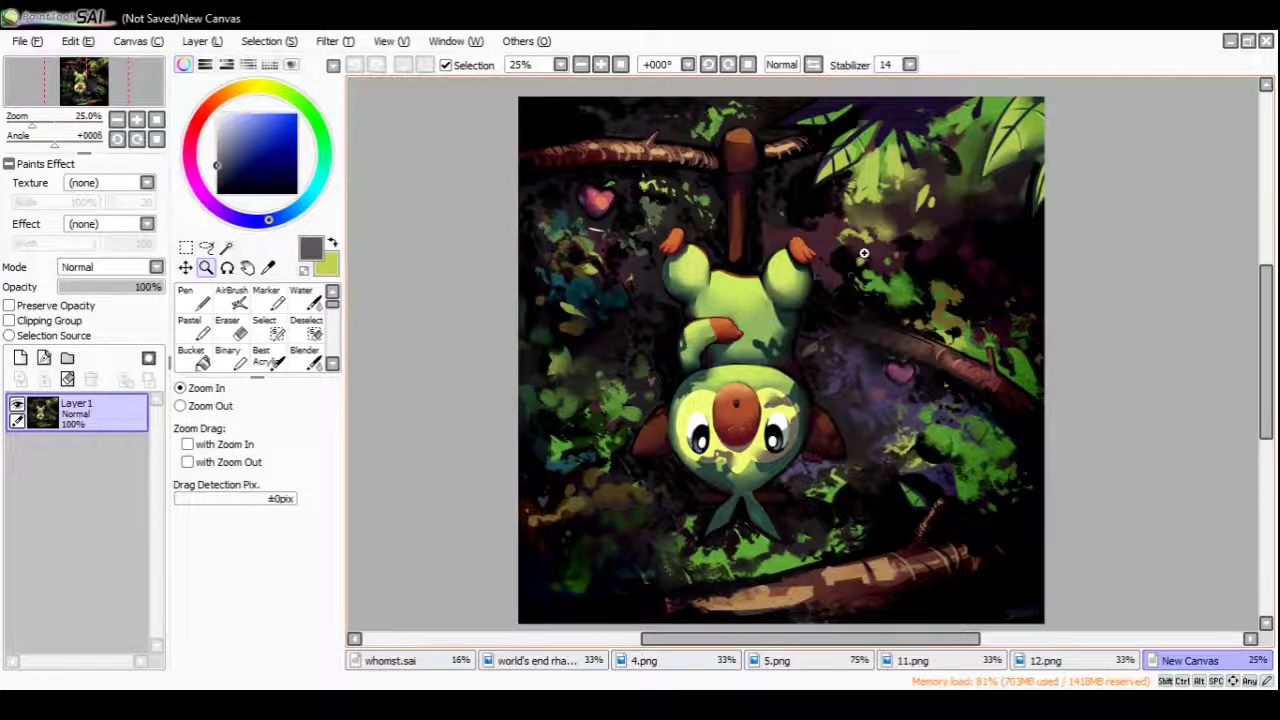
{"action": "scroll", "coordinate": [809, 264], "scroll_direction": "up", "scroll_amount": 2}
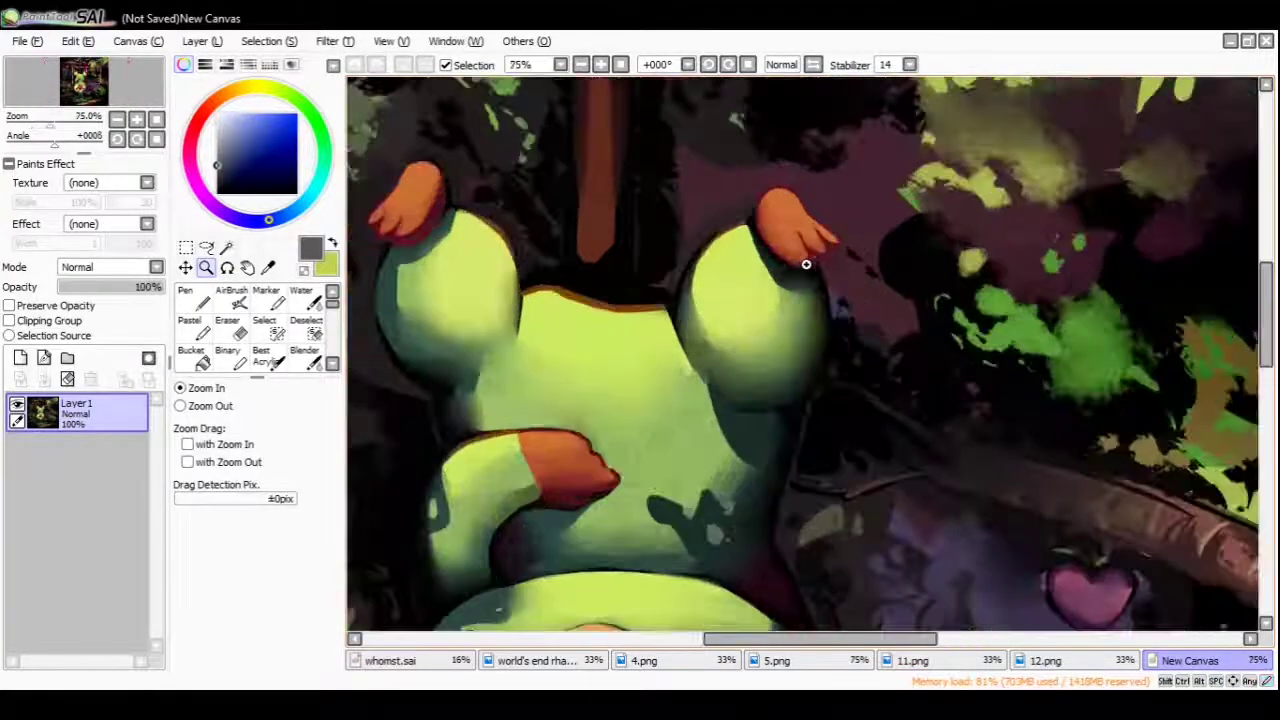
{"action": "scroll", "coordinate": [809, 275], "scroll_direction": "down", "scroll_amount": 2}
{"action": "mouse_move", "coordinate": [808, 355]}
{"action": "left_mouse_down"}
{"action": "mouse_move", "coordinate": [829, 337]}
{"action": "mouse_move", "coordinate": [808, 364]}
{"action": "left_mouse_up"}
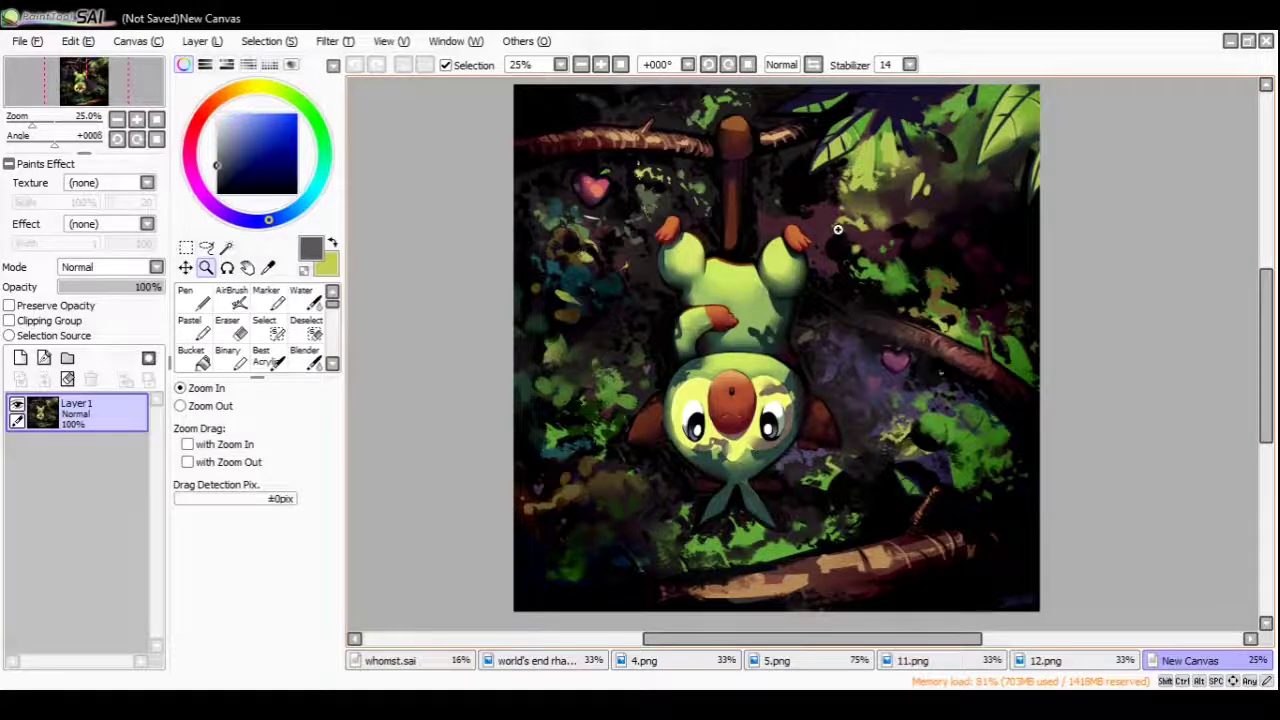
{"action": "scroll", "coordinate": [810, 265], "scroll_direction": "up", "scroll_amount": 2}
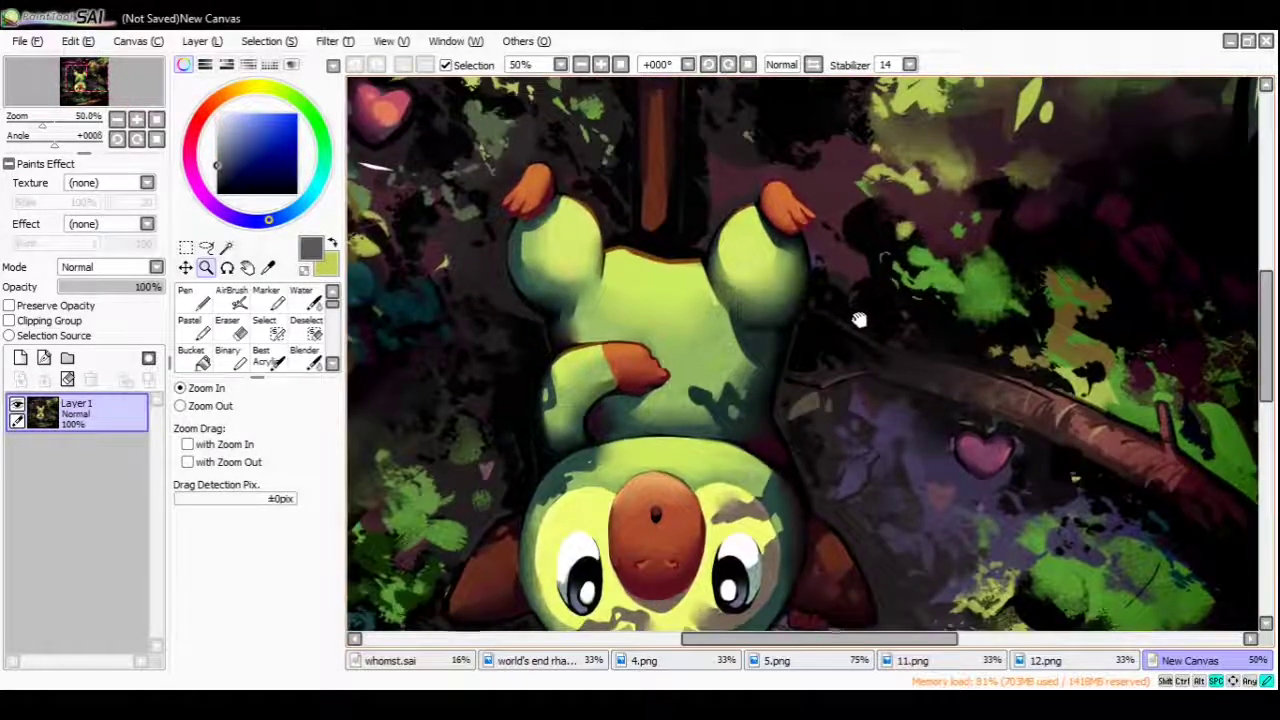
{"action": "scroll", "coordinate": [857, 323], "scroll_direction": "down", "scroll_amount": 2}
{"action": "left_click_drag", "start_coordinate": [854, 319], "coordinate": [832, 286]}
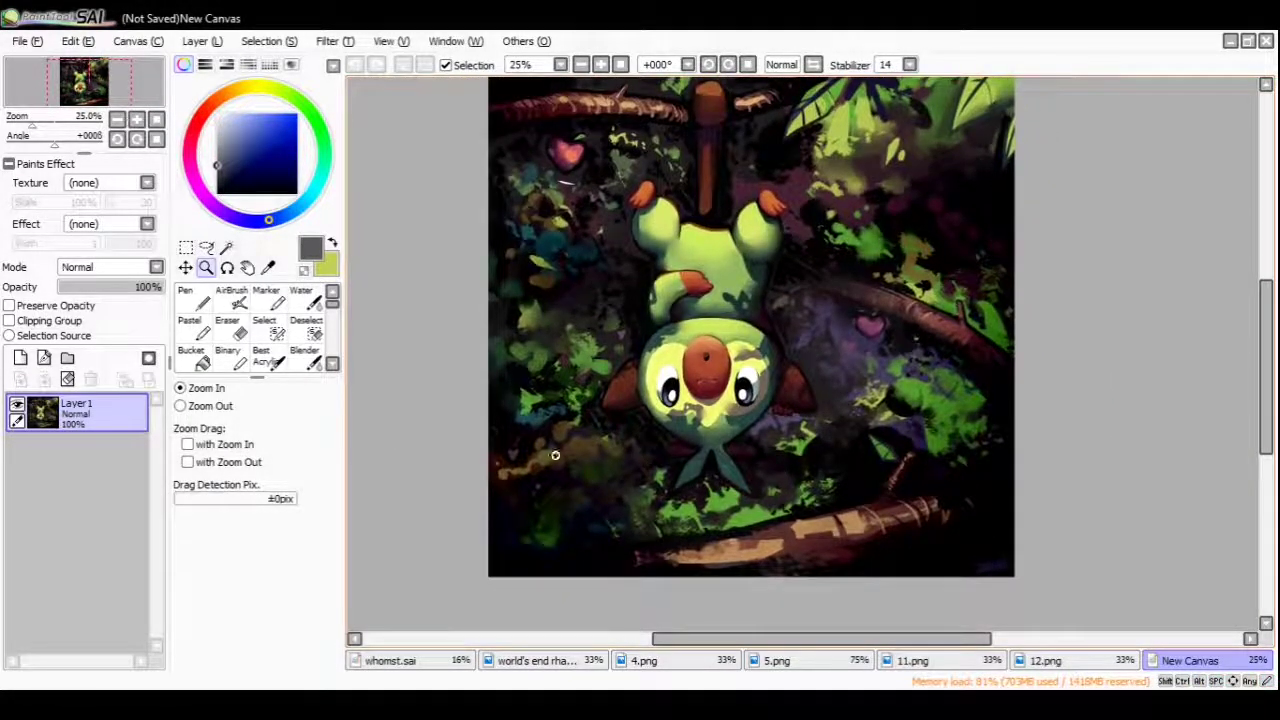
With the Pen active, sample colours from the jungle background and the creature's head to inspect their hue and saturation
{"action": "left_click", "coordinate": [967, 302]}
{"action": "left_click", "coordinate": [196, 297]}
{"action": "left_click", "coordinate": [419, 276], "text": "alt"}
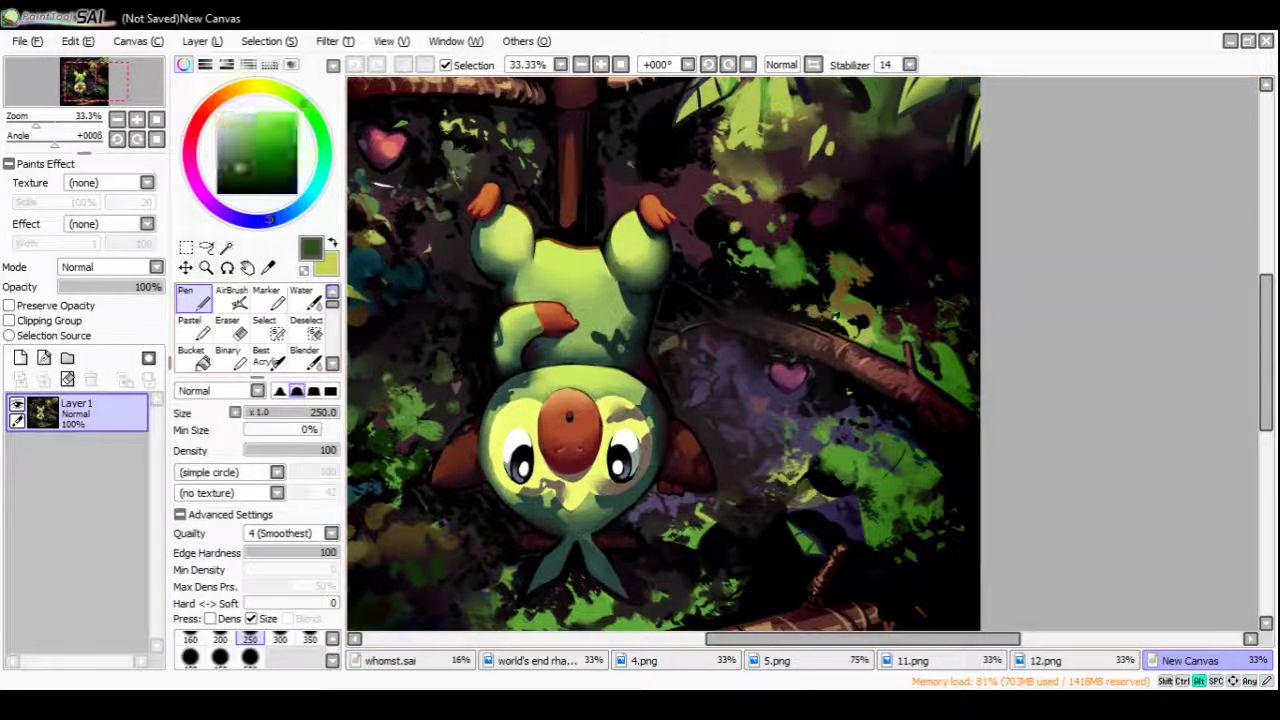
{"action": "left_click", "coordinate": [712, 504], "text": "alt"}
{"action": "left_click_drag", "start_coordinate": [569, 389], "coordinate": [764, 464]}
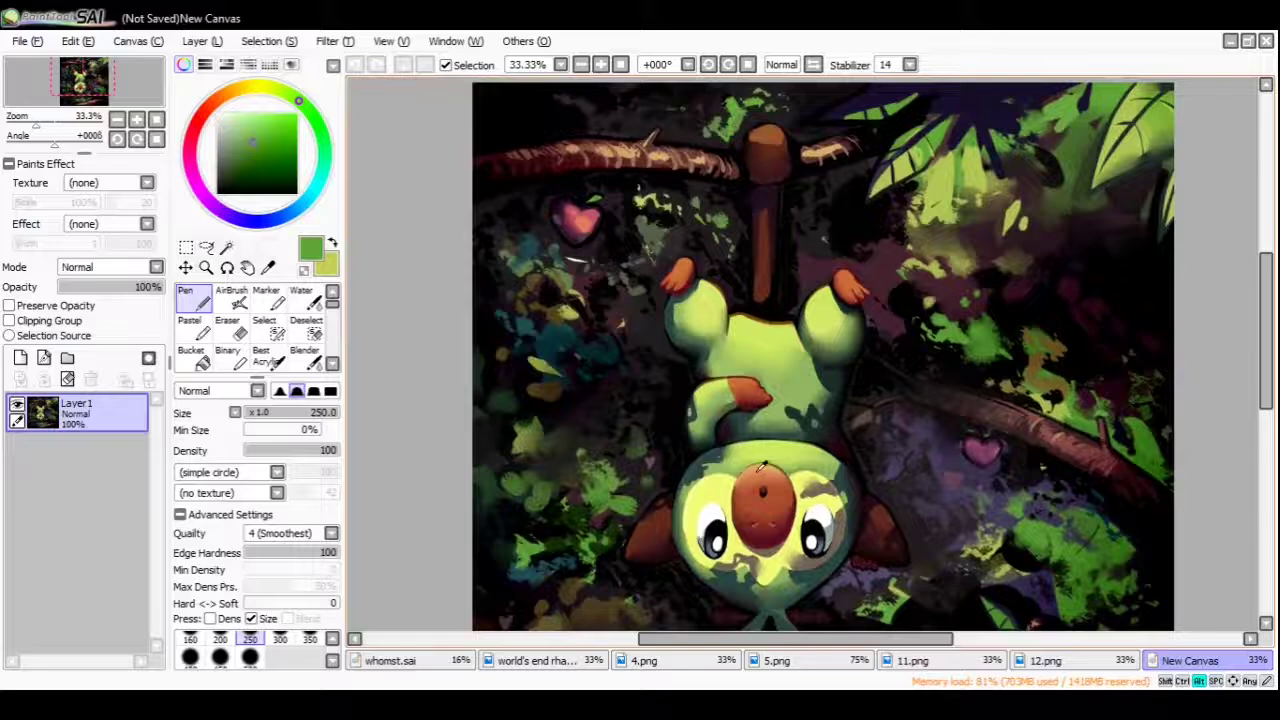
{"action": "left_click", "coordinate": [763, 466], "text": "alt"}
Sample colours from the large leaves and the lower part of the painting to compare dark and bright greens
{"action": "left_click_drag", "start_coordinate": [713, 292], "coordinate": [580, 367]}
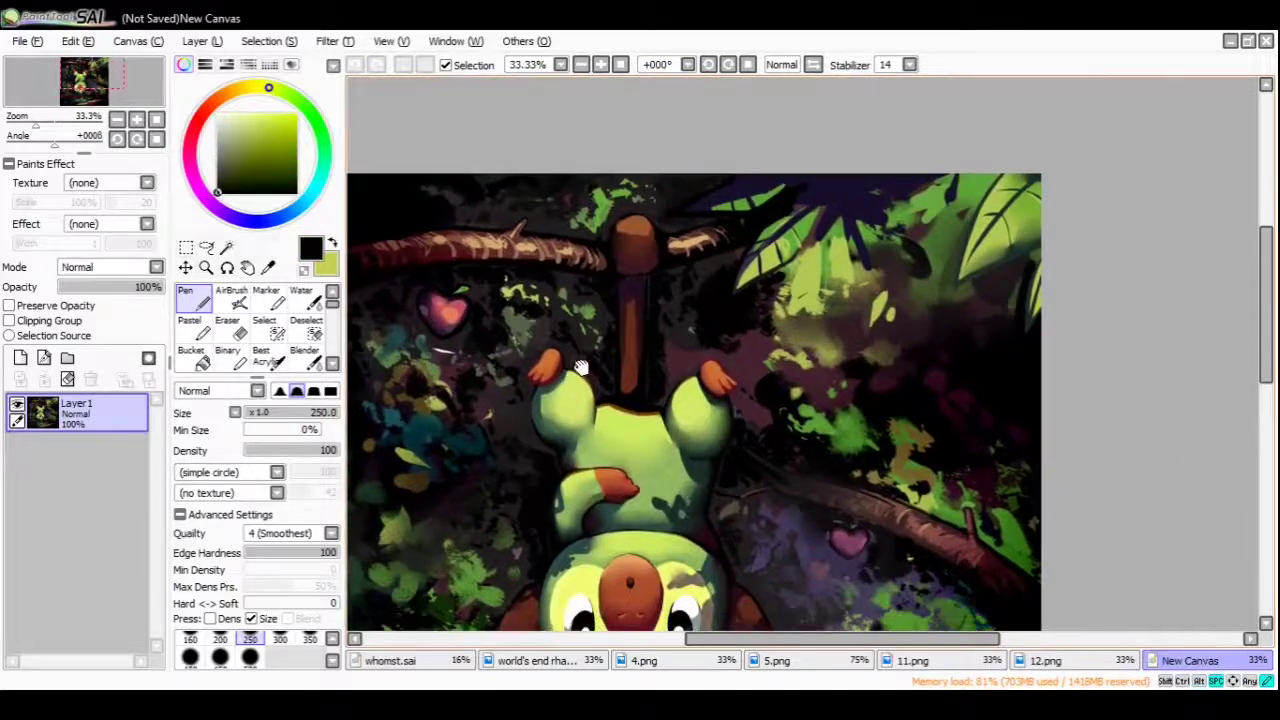
{"action": "left_click", "coordinate": [1023, 250], "text": "alt"}
{"action": "left_click_drag", "start_coordinate": [844, 606], "coordinate": [956, 356]}
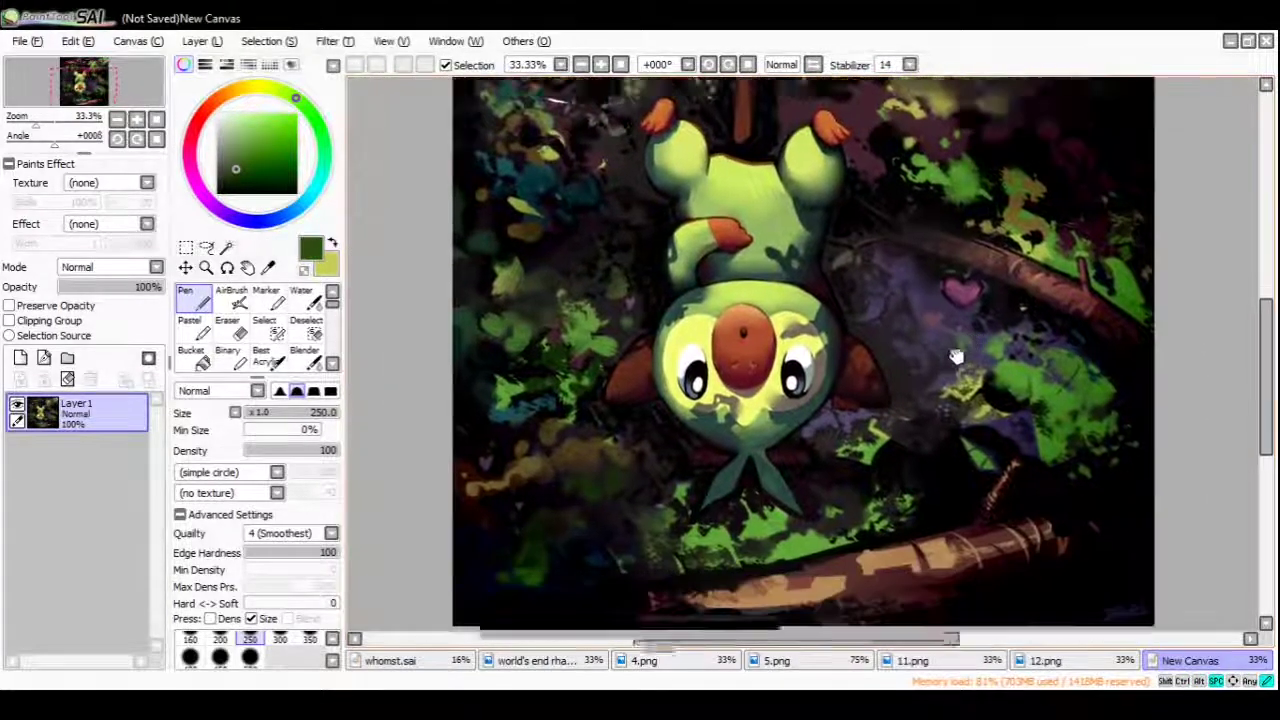
{"action": "mouse_move", "coordinate": [738, 459]}
{"action": "left_mouse_down"}
{"action": "mouse_move", "coordinate": [764, 494]}
{"action": "mouse_move", "coordinate": [741, 523]}
{"action": "left_mouse_up"}
{"action": "left_click", "coordinate": [764, 494], "text": "alt"}
{"action": "mouse_move", "coordinate": [720, 195]}
{"action": "left_mouse_down"}
{"action": "mouse_move", "coordinate": [600, 330]}
{"action": "mouse_move", "coordinate": [760, 340]}
{"action": "left_mouse_up"}
{"action": "mouse_move", "coordinate": [796, 448]}
{"action": "left_mouse_down"}
{"action": "mouse_move", "coordinate": [811, 441]}
{"action": "mouse_move", "coordinate": [650, 310]}
{"action": "mouse_move", "coordinate": [705, 440]}
{"action": "mouse_move", "coordinate": [800, 566]}
{"action": "left_mouse_up"}
Examine the creature and jungle background in a grayscale version of the painting to judge light and dark values
{"action": "key", "text": "ctrl+z"}
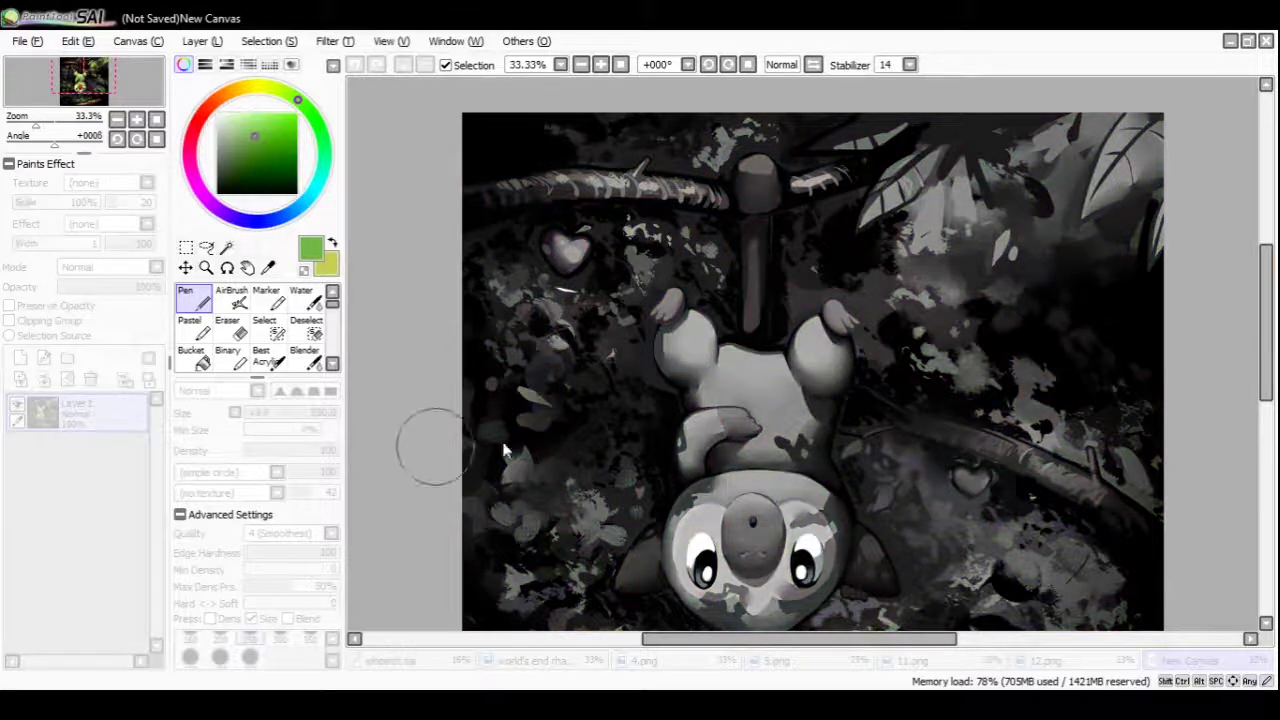
{"action": "left_click_drag", "start_coordinate": [731, 448], "coordinate": [766, 213]}
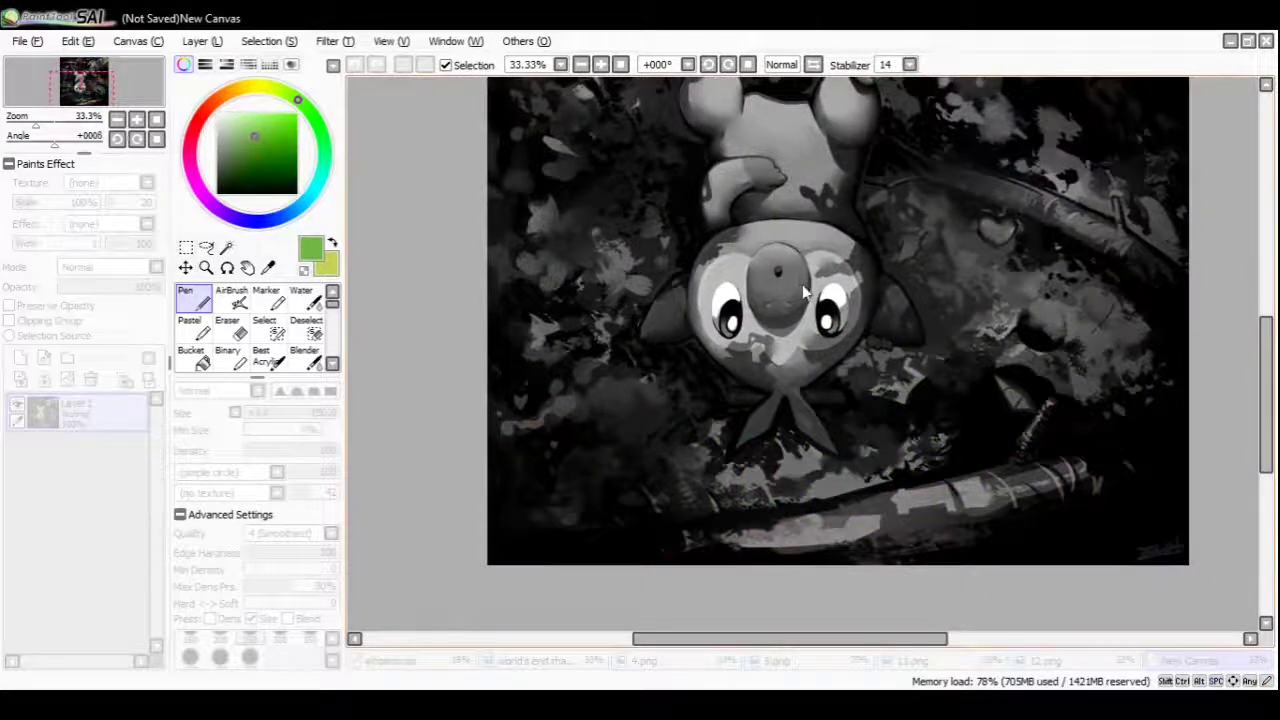
{"action": "left_click_drag", "start_coordinate": [803, 290], "coordinate": [785, 316]}
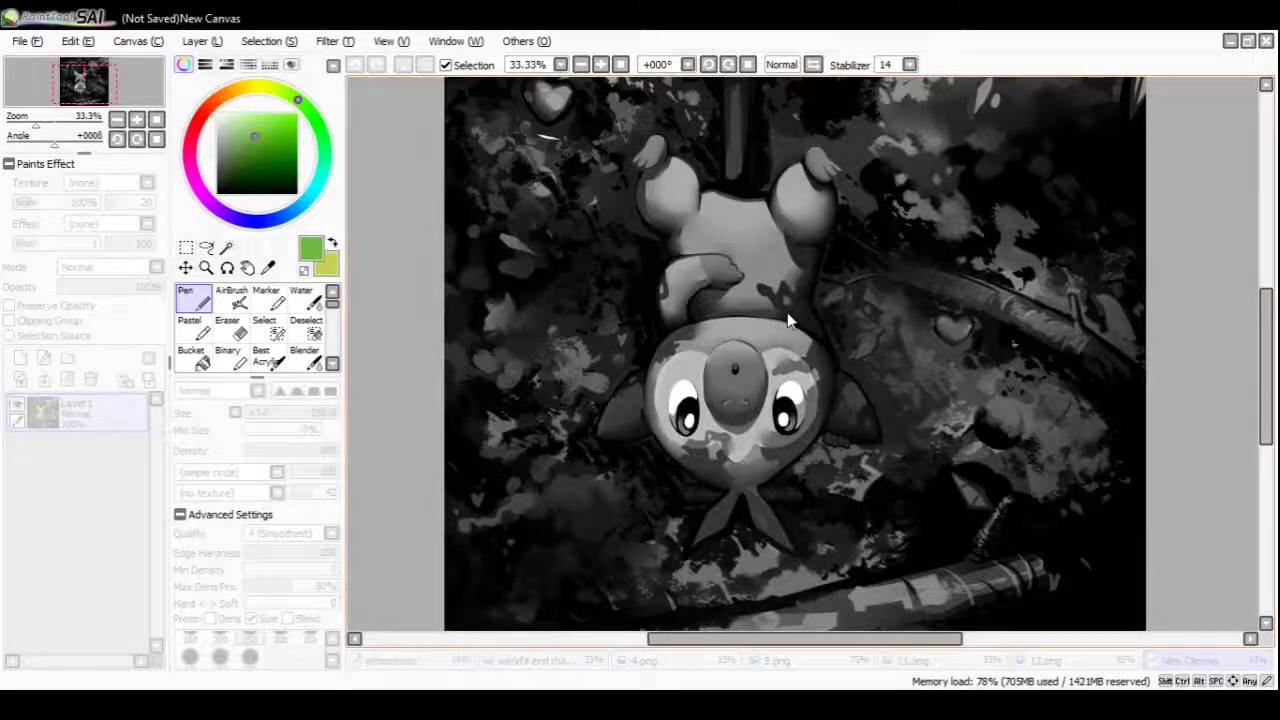
{"action": "left_click_drag", "start_coordinate": [963, 291], "coordinate": [975, 428]}
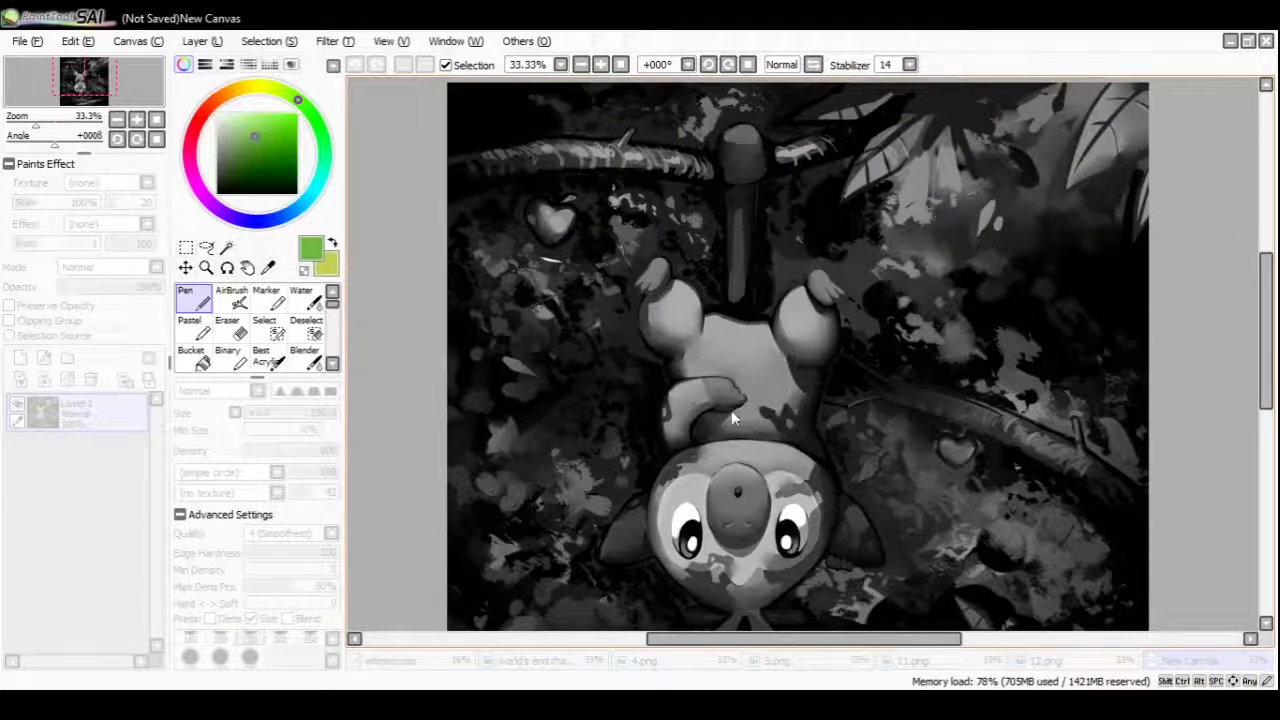
{"action": "left_click_drag", "start_coordinate": [681, 461], "coordinate": [765, 525]}
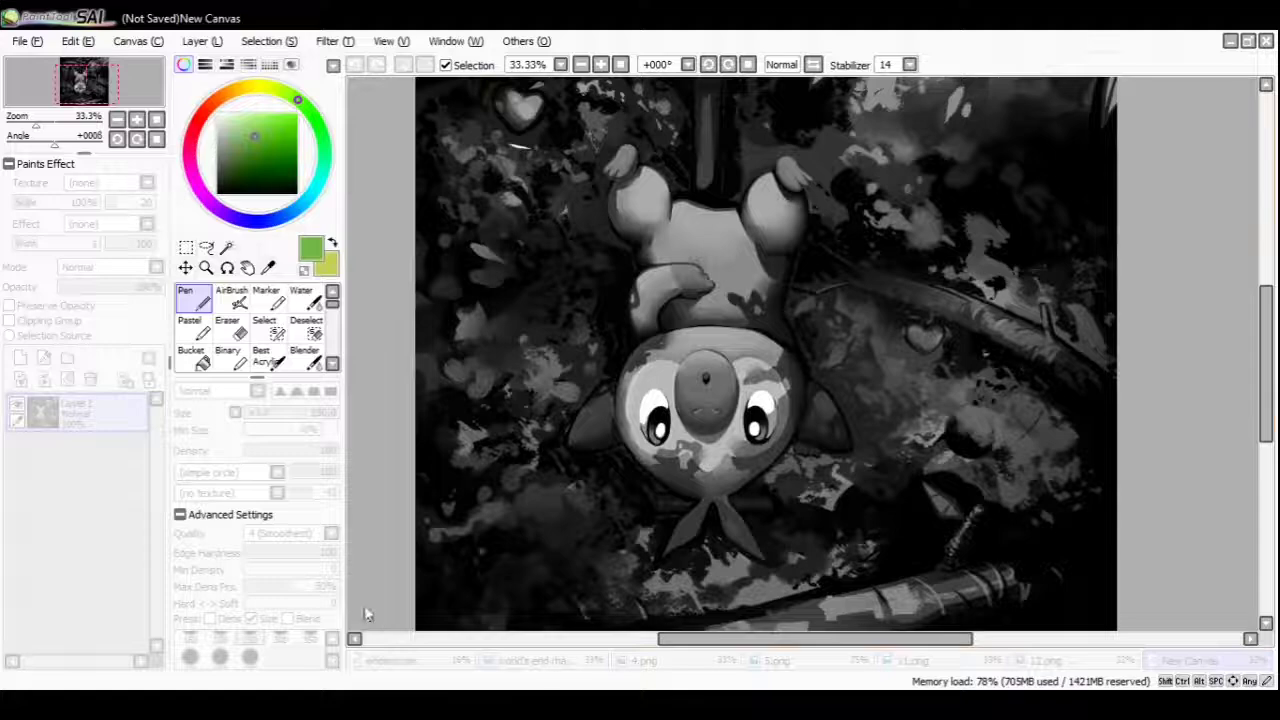
{"action": "left_click_drag", "start_coordinate": [597, 467], "coordinate": [567, 467]}
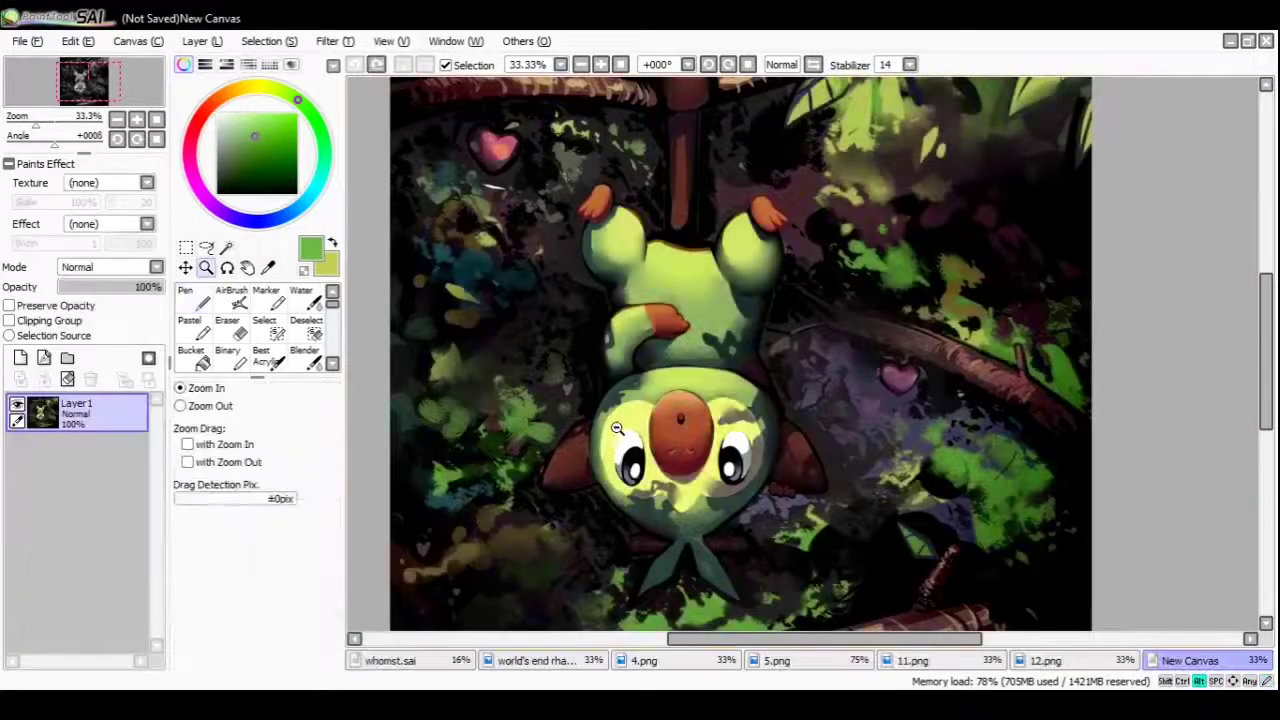
Return to the full-colour painting and sample tones from the background around the creature's legs
{"action": "scroll", "coordinate": [594, 434], "scroll_direction": "down", "scroll_amount": 2}
{"action": "scroll", "coordinate": [739, 82], "scroll_direction": "up", "scroll_amount": 1}
{"action": "left_click_drag", "start_coordinate": [742, 178], "coordinate": [735, 205]}
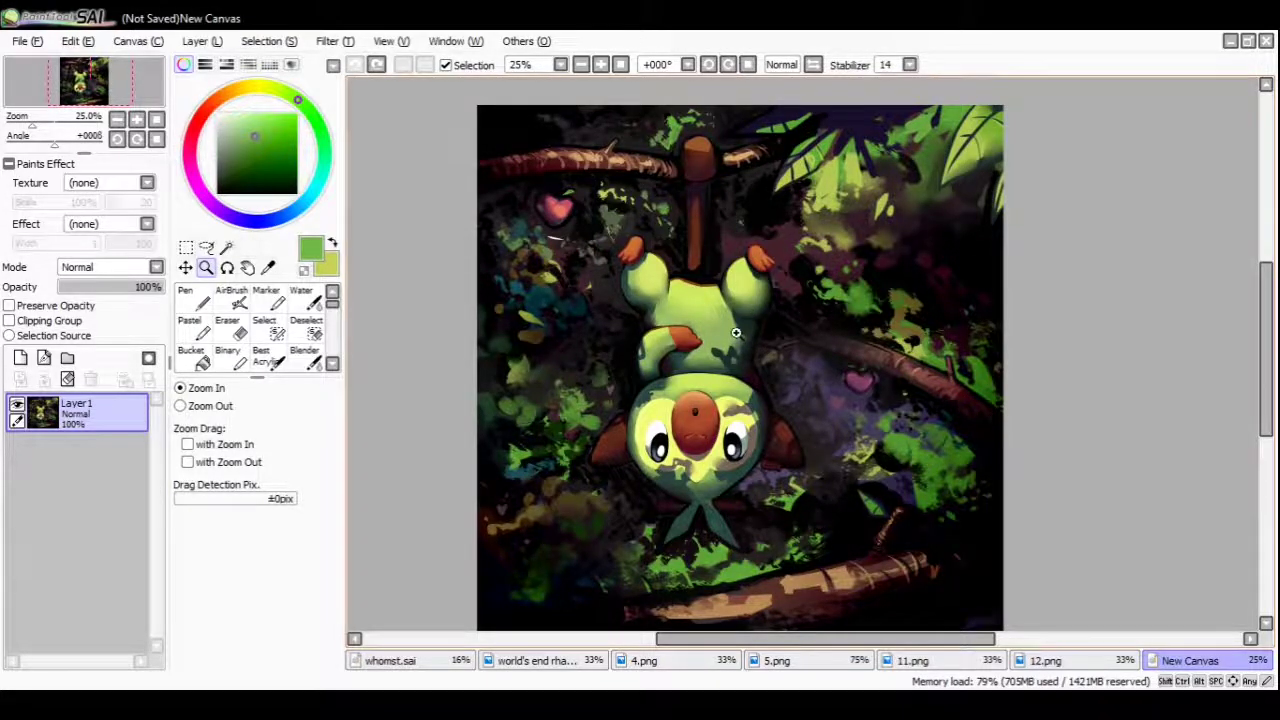
{"action": "left_click", "coordinate": [735, 333]}
{"action": "left_click", "coordinate": [851, 300]}
{"action": "left_click", "coordinate": [794, 277]}
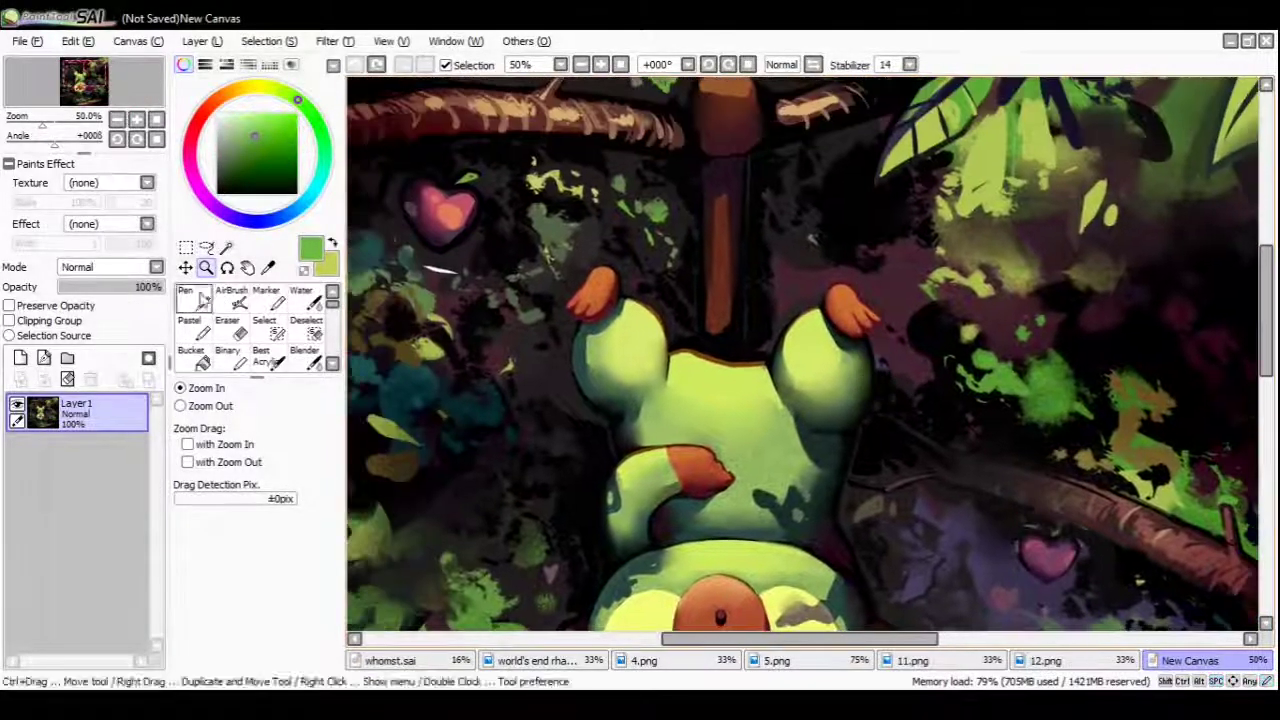
{"action": "left_click", "coordinate": [203, 298]}
{"action": "left_click", "coordinate": [860, 300], "text": "alt"}
{"action": "left_click_drag", "start_coordinate": [1012, 602], "coordinate": [877, 60]}
{"action": "left_click", "coordinate": [867, 340], "text": "alt"}
{"action": "left_click", "coordinate": [766, 386], "text": "alt"}
Sample more background and shadow colours around the creature's body, finishing with a close-up of the torso
{"action": "mouse_move", "coordinate": [350, 190]}
{"action": "left_mouse_down"}
{"action": "mouse_move", "coordinate": [595, 259]}
{"action": "mouse_move", "coordinate": [698, 372]}
{"action": "mouse_move", "coordinate": [694, 408]}
{"action": "left_mouse_up"}
{"action": "left_click", "coordinate": [694, 408], "text": "alt"}
{"action": "left_click_drag", "start_coordinate": [840, 228], "coordinate": [654, 600]}
{"action": "left_click", "coordinate": [604, 418], "text": "alt"}
{"action": "mouse_move", "coordinate": [604, 418]}
{"action": "left_mouse_down"}
{"action": "mouse_move", "coordinate": [745, 315]}
{"action": "mouse_move", "coordinate": [640, 228]}
{"action": "left_mouse_up"}
{"action": "left_click", "coordinate": [750, 368], "text": "alt"}
{"action": "left_click", "coordinate": [757, 357], "text": "ctrl+alt"}
{"action": "left_click_drag", "start_coordinate": [950, 420], "coordinate": [755, 325]}
{"action": "left_click", "coordinate": [697, 292]}
{"action": "key", "text": "n"}
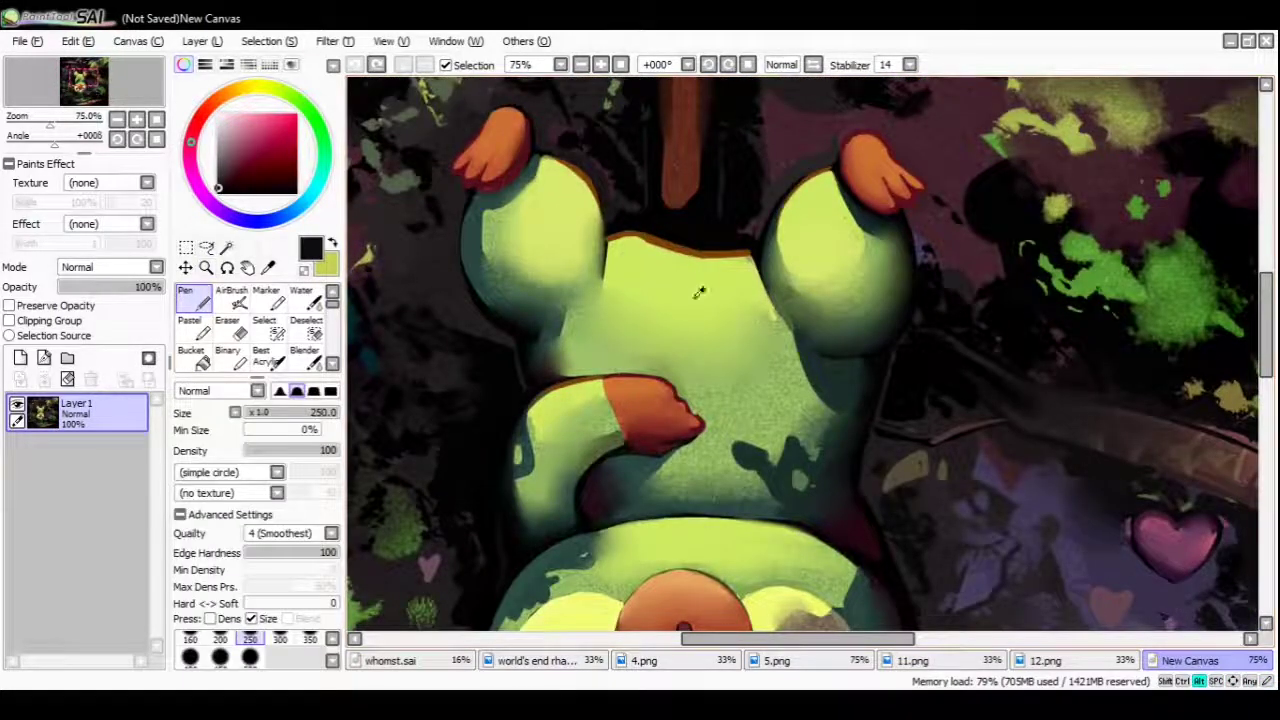
Sample the belly's lime green, shift its hue to a purer green, and paint test patches on the belly and both legs
{"action": "left_click", "coordinate": [699, 292], "text": "alt"}
{"action": "left_click_drag", "start_coordinate": [709, 374], "coordinate": [745, 396]}
{"action": "left_click_drag", "start_coordinate": [264, 89], "coordinate": [276, 92]}
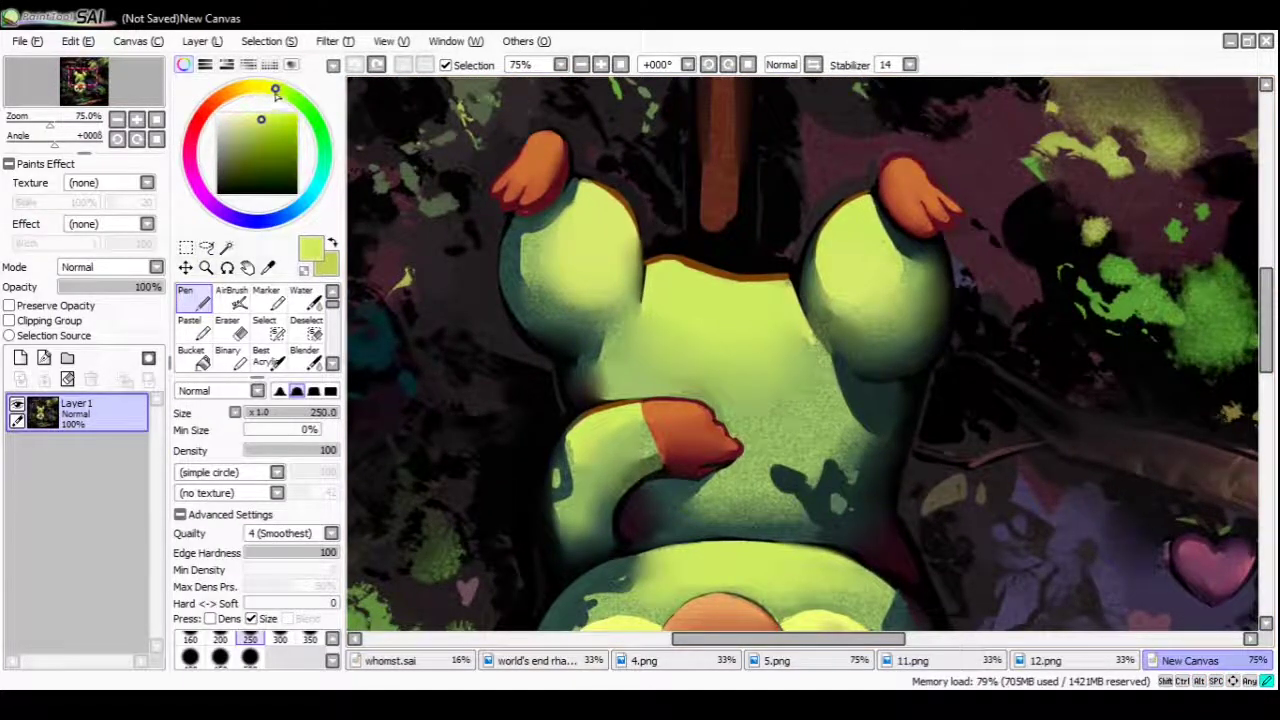
{"action": "left_click", "coordinate": [710, 297], "text": "alt"}
{"action": "left_click_drag", "start_coordinate": [281, 93], "coordinate": [311, 110]}
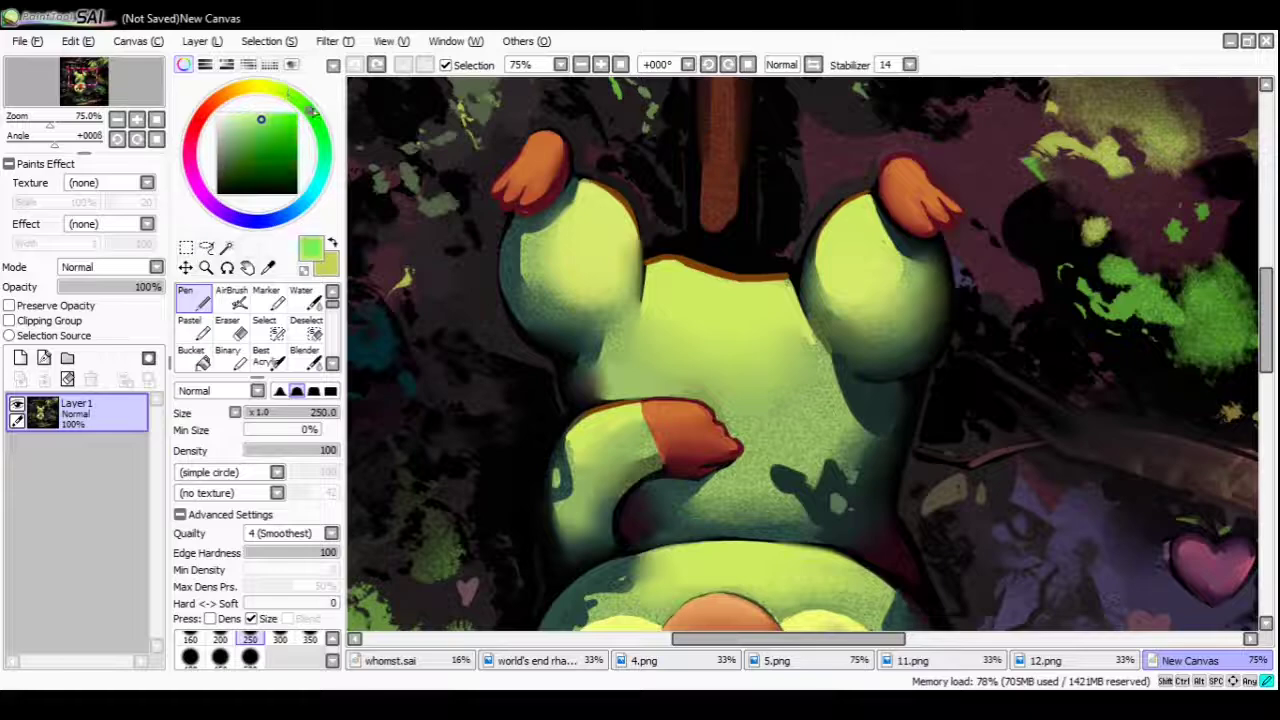
{"action": "mouse_move", "coordinate": [665, 290]}
{"action": "left_mouse_down"}
{"action": "mouse_move", "coordinate": [789, 348]}
{"action": "mouse_move", "coordinate": [795, 332]}
{"action": "mouse_move", "coordinate": [718, 312]}
{"action": "mouse_move", "coordinate": [691, 319]}
{"action": "mouse_move", "coordinate": [765, 346]}
{"action": "mouse_move", "coordinate": [653, 316]}
{"action": "mouse_move", "coordinate": [765, 405]}
{"action": "left_mouse_up"}
{"action": "mouse_move", "coordinate": [598, 225]}
{"action": "left_mouse_down"}
{"action": "mouse_move", "coordinate": [582, 240]}
{"action": "mouse_move", "coordinate": [603, 248]}
{"action": "left_mouse_up"}
{"action": "mouse_move", "coordinate": [848, 215]}
{"action": "left_mouse_down"}
{"action": "mouse_move", "coordinate": [860, 268]}
{"action": "mouse_move", "coordinate": [885, 293]}
{"action": "left_mouse_up"}
Compare the pure green patches with the rest of the painting from near and far, including in the mirrored view
{"action": "scroll", "coordinate": [791, 283], "scroll_direction": "down", "scroll_amount": 4}
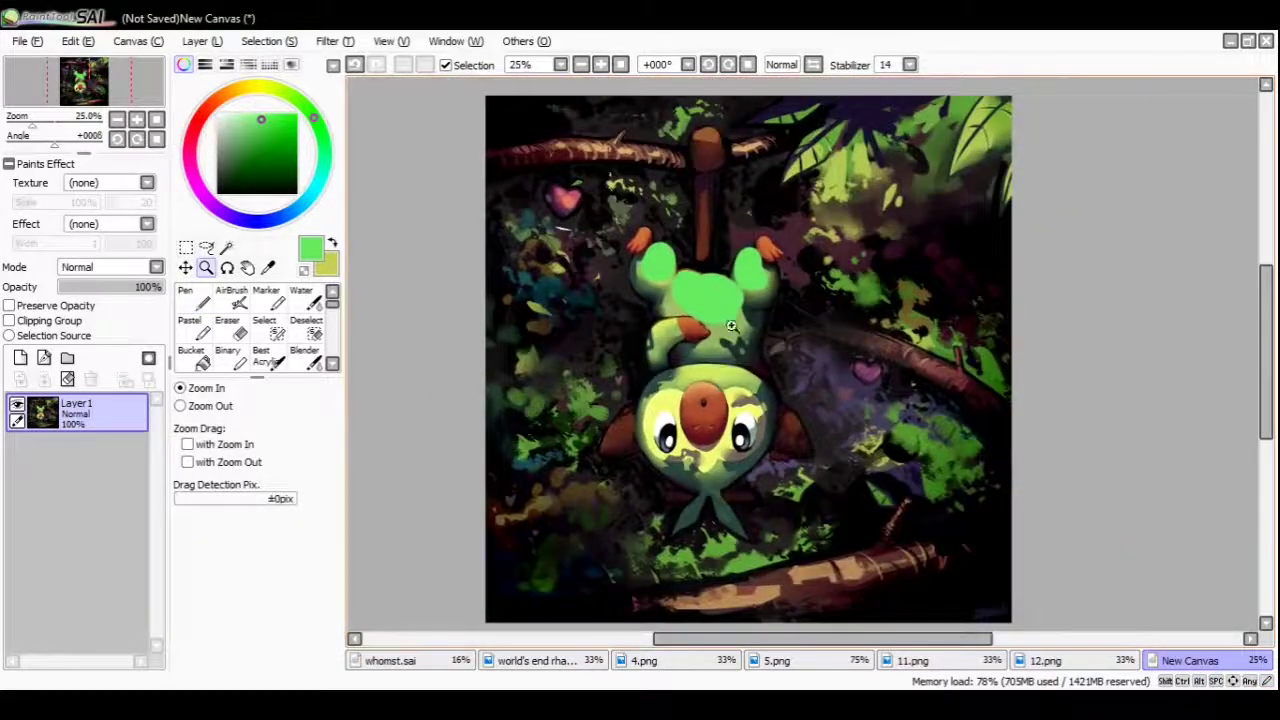
{"action": "scroll", "coordinate": [714, 281], "scroll_direction": "up", "scroll_amount": 1}
{"action": "scroll", "coordinate": [714, 281], "scroll_direction": "up", "scroll_amount": 2}
{"action": "key", "text": "h"}
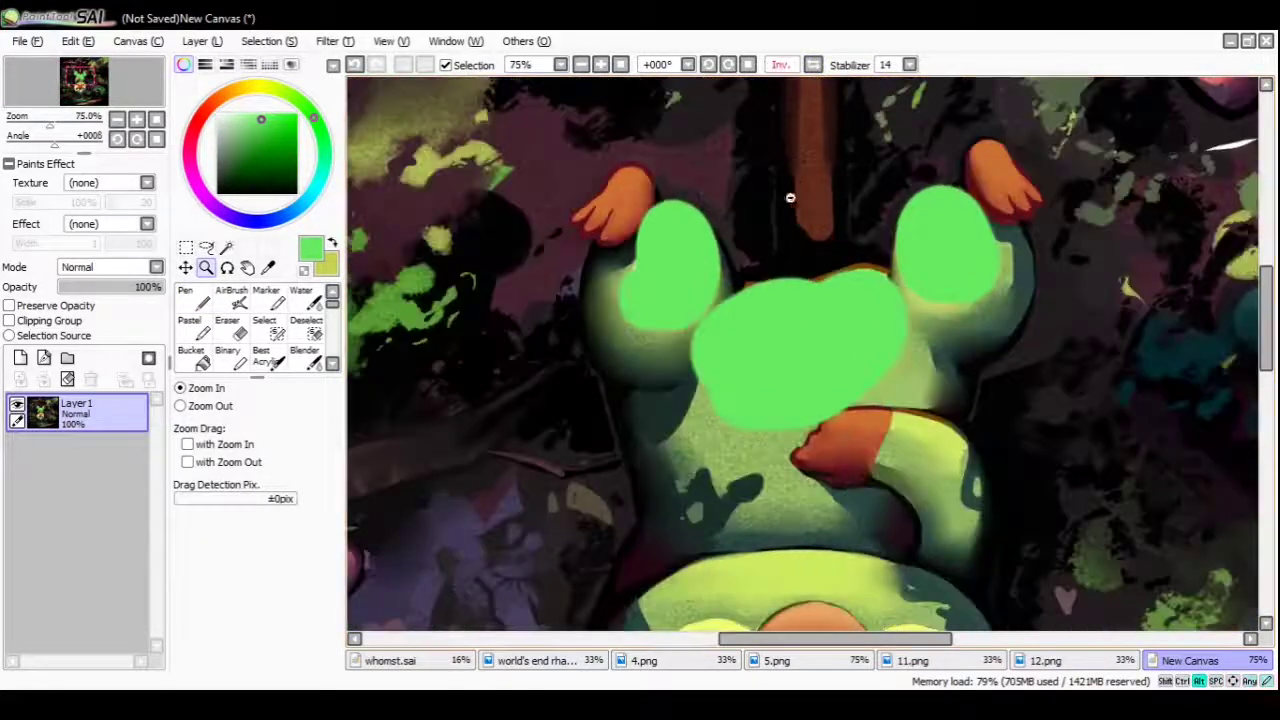
{"action": "scroll", "coordinate": [749, 254], "scroll_direction": "down", "scroll_amount": 2}
{"action": "scroll", "coordinate": [677, 343], "scroll_direction": "down", "scroll_amount": 2}
{"action": "scroll", "coordinate": [737, 323], "scroll_direction": "up", "scroll_amount": 4}
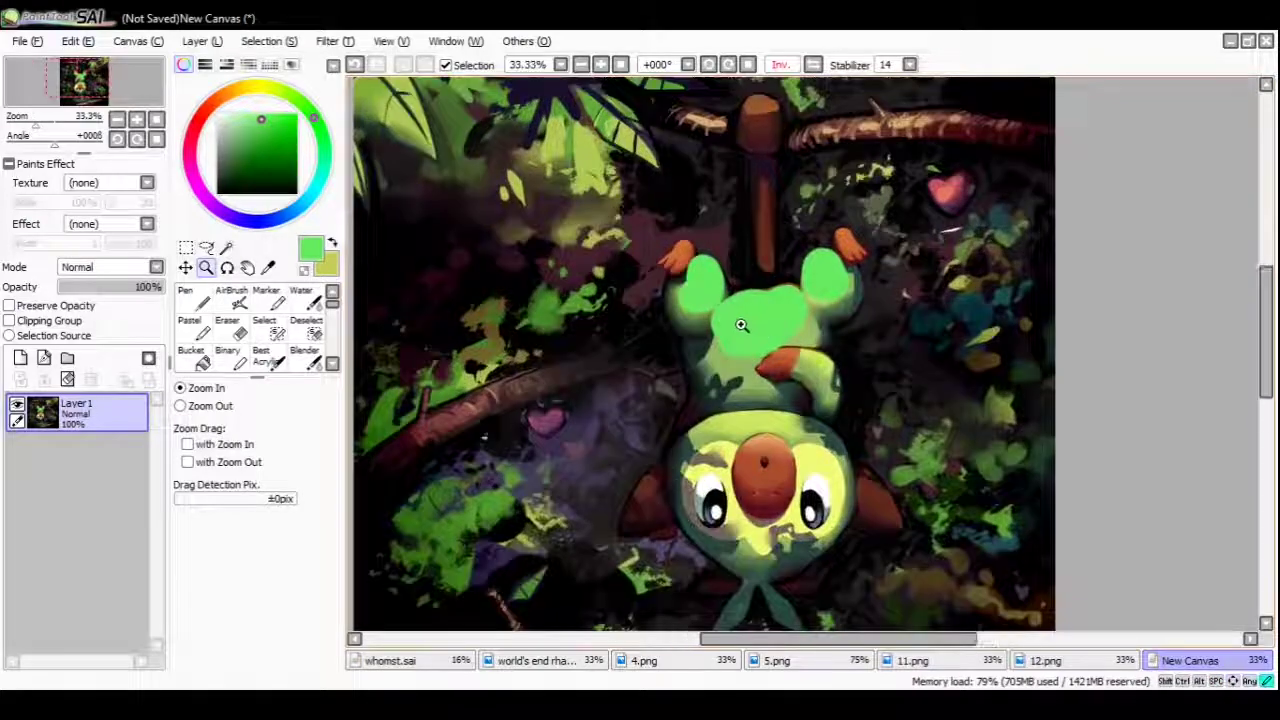
Undo the three green test patches and restore the canvas's normal orientation
{"action": "key", "text": "ctrl+z"}
{"action": "key", "text": "ctrl+z"}
{"action": "key", "text": "ctrl+z"}
{"action": "left_click", "coordinate": [813, 64]}
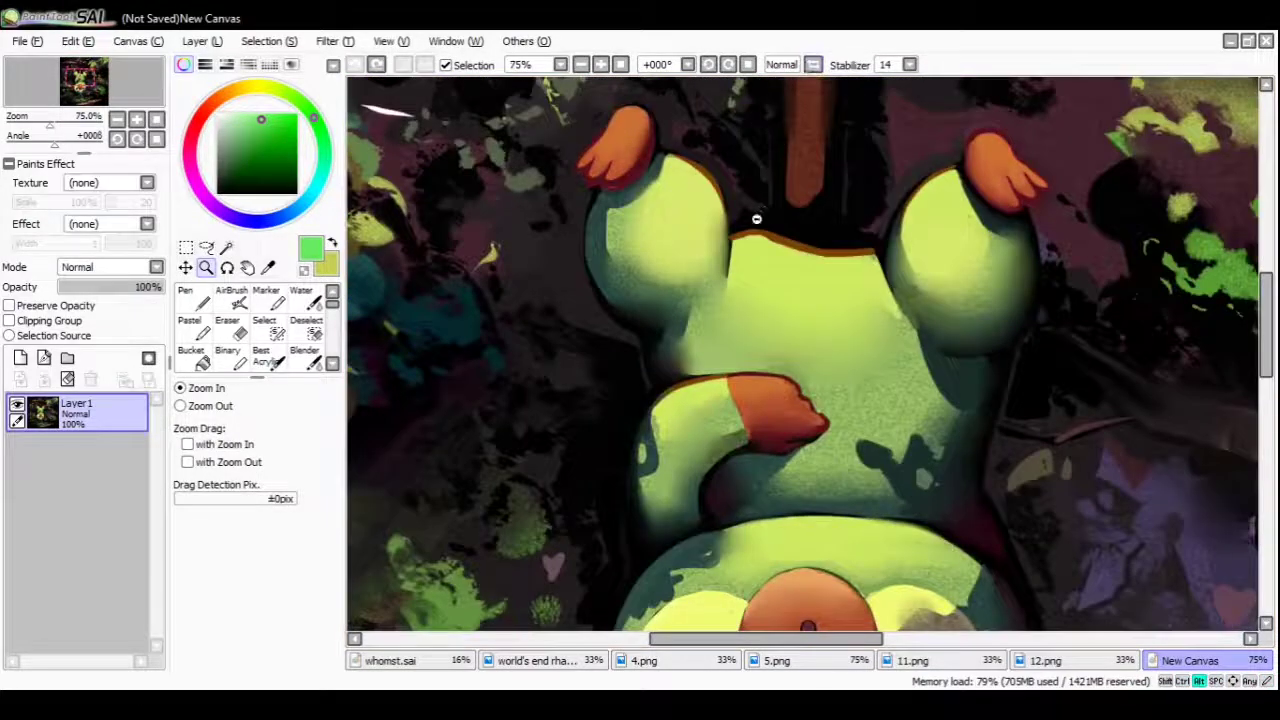
Sample the near-black tones beside the vertical trunk and compare them with the creature's bright body
{"action": "scroll", "coordinate": [757, 218], "scroll_direction": "down", "scroll_amount": 3}
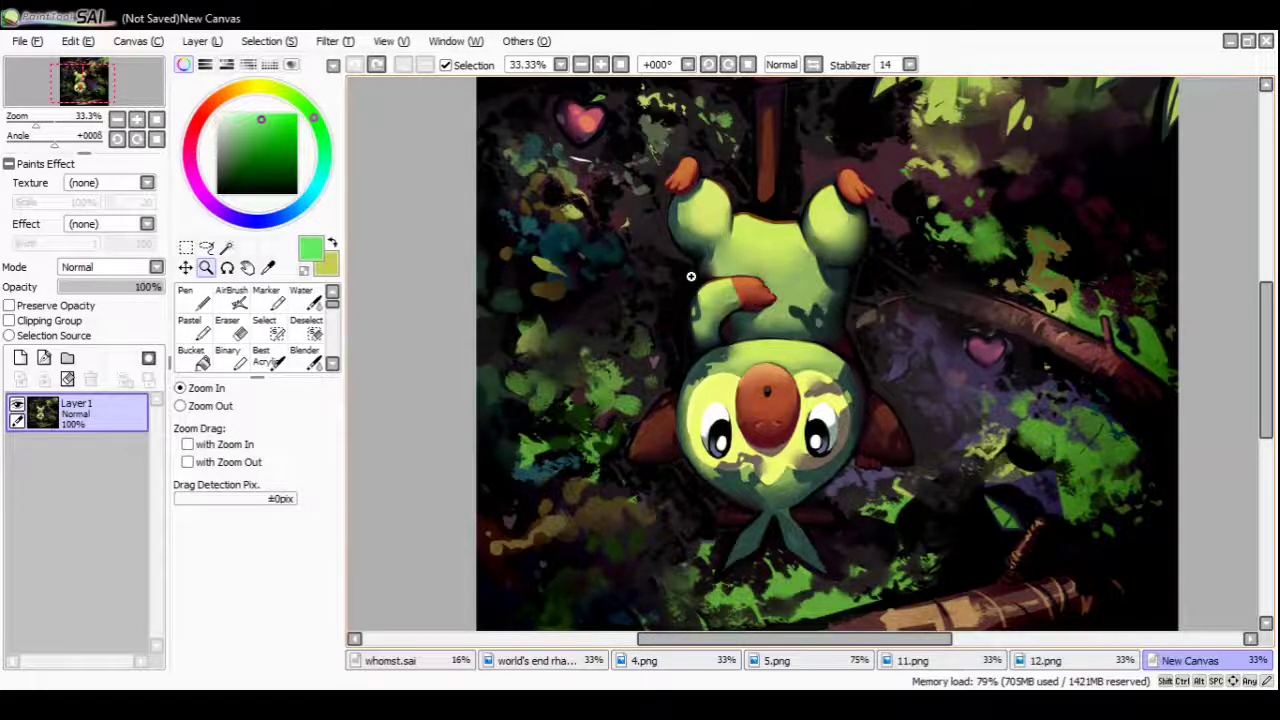
{"action": "left_click", "coordinate": [771, 206], "text": "alt"}
{"action": "scroll", "coordinate": [754, 238], "scroll_direction": "up", "scroll_amount": 3}
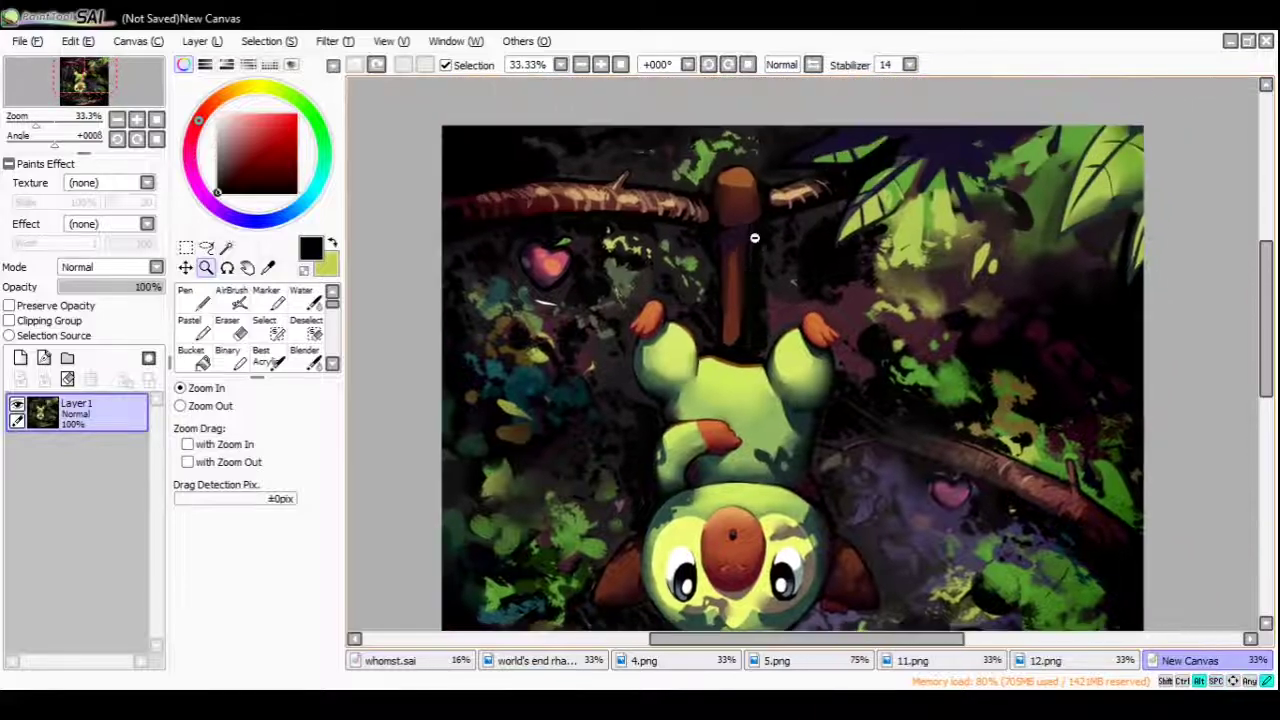
{"action": "left_click", "coordinate": [754, 238], "text": "alt"}
{"action": "left_click", "coordinate": [756, 258]}
{"action": "scroll", "coordinate": [758, 278], "scroll_direction": "down", "scroll_amount": 2}
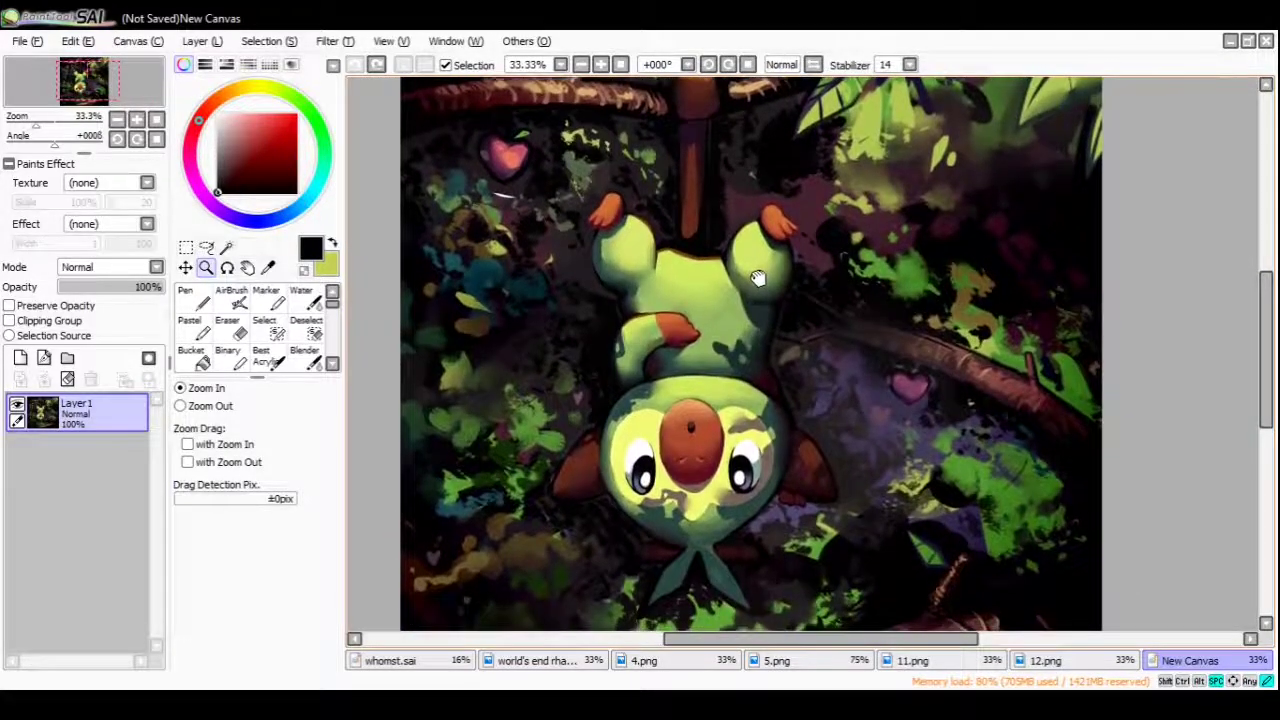
{"action": "mouse_move", "coordinate": [758, 278]}
{"action": "left_mouse_down"}
{"action": "mouse_move", "coordinate": [743, 329]}
{"action": "mouse_move", "coordinate": [731, 304]}
{"action": "left_mouse_up"}
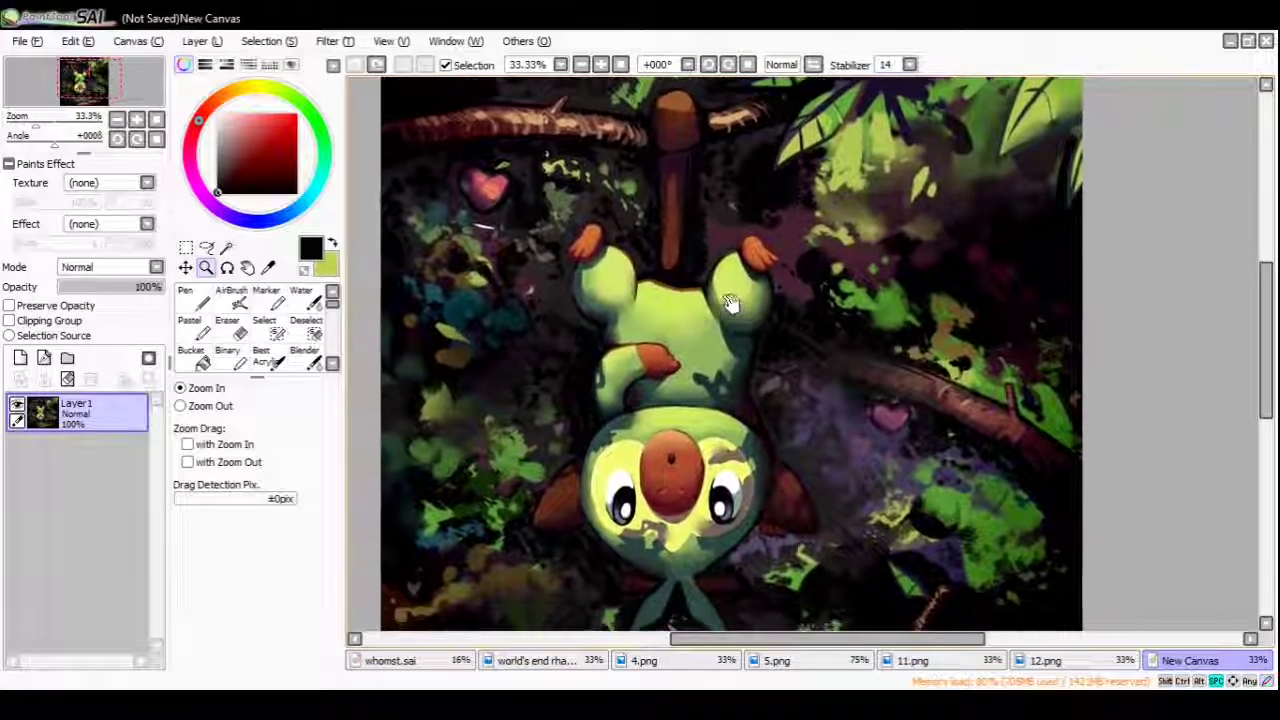
Sample the tan highlight on the upper branch and examine the branches, hearts and foliage around the creature
{"action": "key", "text": "n"}
{"action": "scroll", "coordinate": [560, 200], "scroll_direction": "up", "scroll_amount": 1}
{"action": "left_click", "coordinate": [528, 178], "text": "alt"}
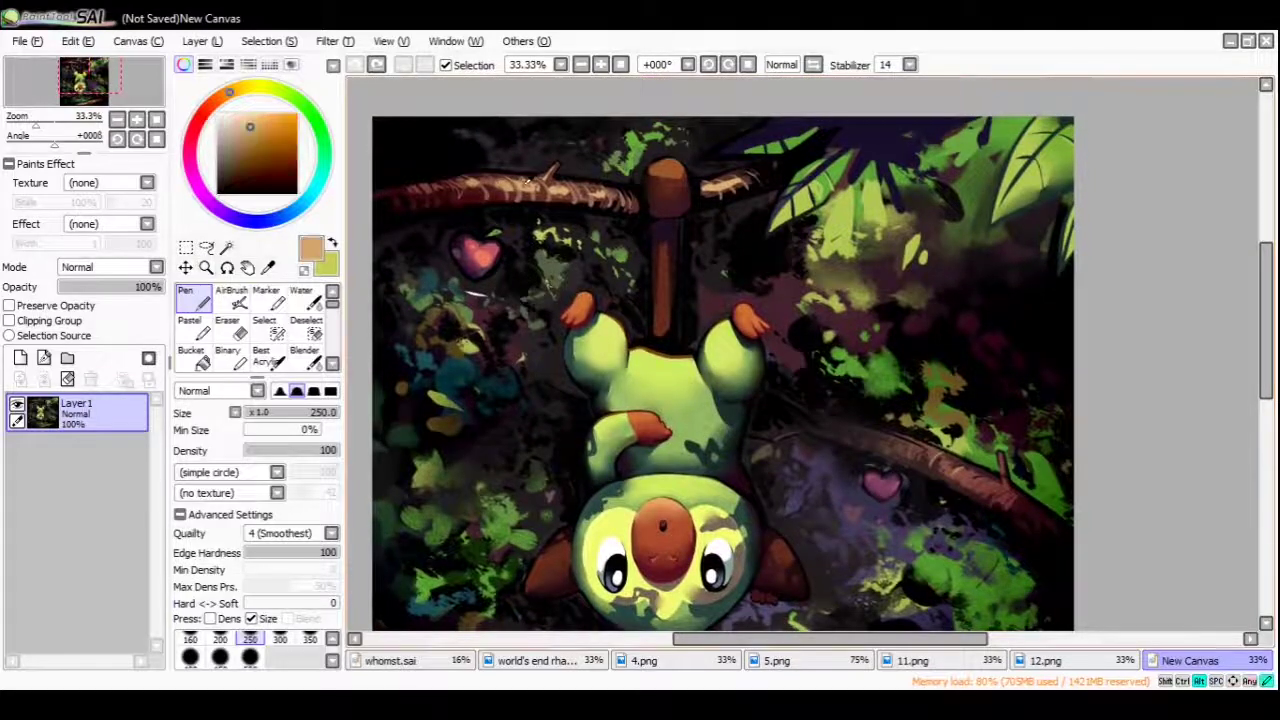
{"action": "left_click_drag", "start_coordinate": [629, 286], "coordinate": [523, 211]}
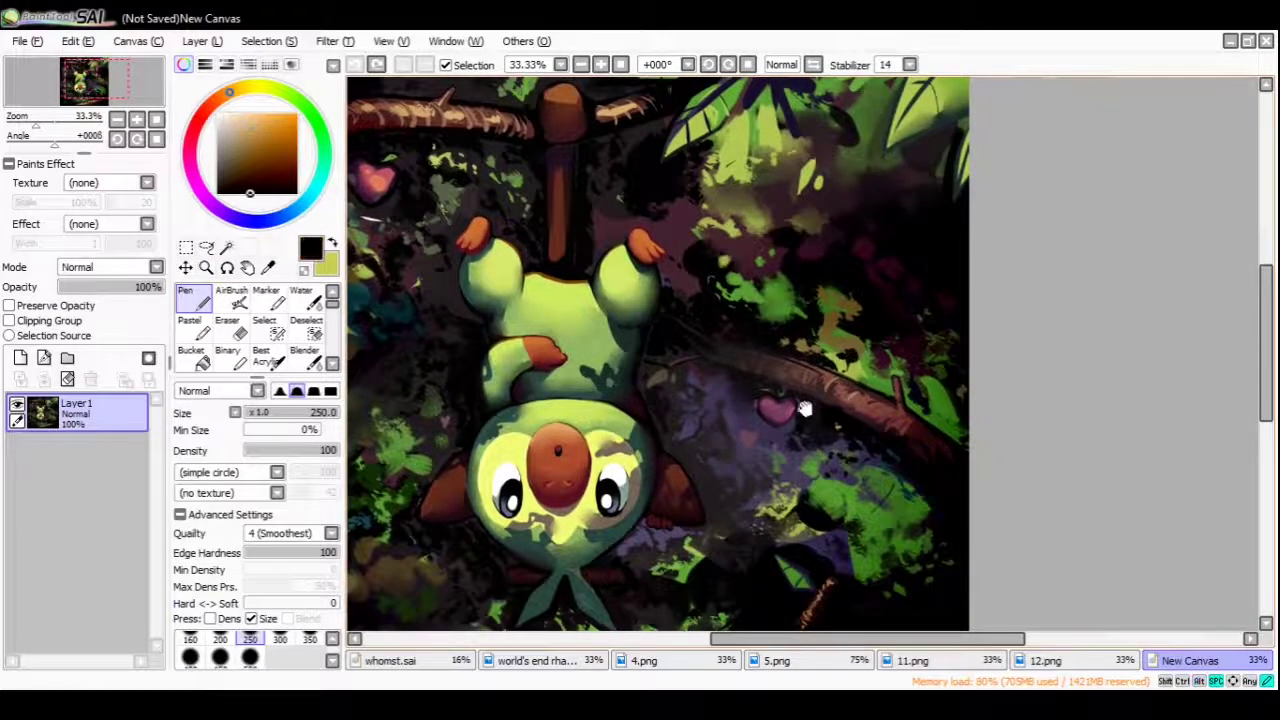
{"action": "mouse_move", "coordinate": [805, 408]}
{"action": "left_mouse_down"}
{"action": "mouse_move", "coordinate": [851, 357]}
{"action": "mouse_move", "coordinate": [918, 336]}
{"action": "left_mouse_up"}
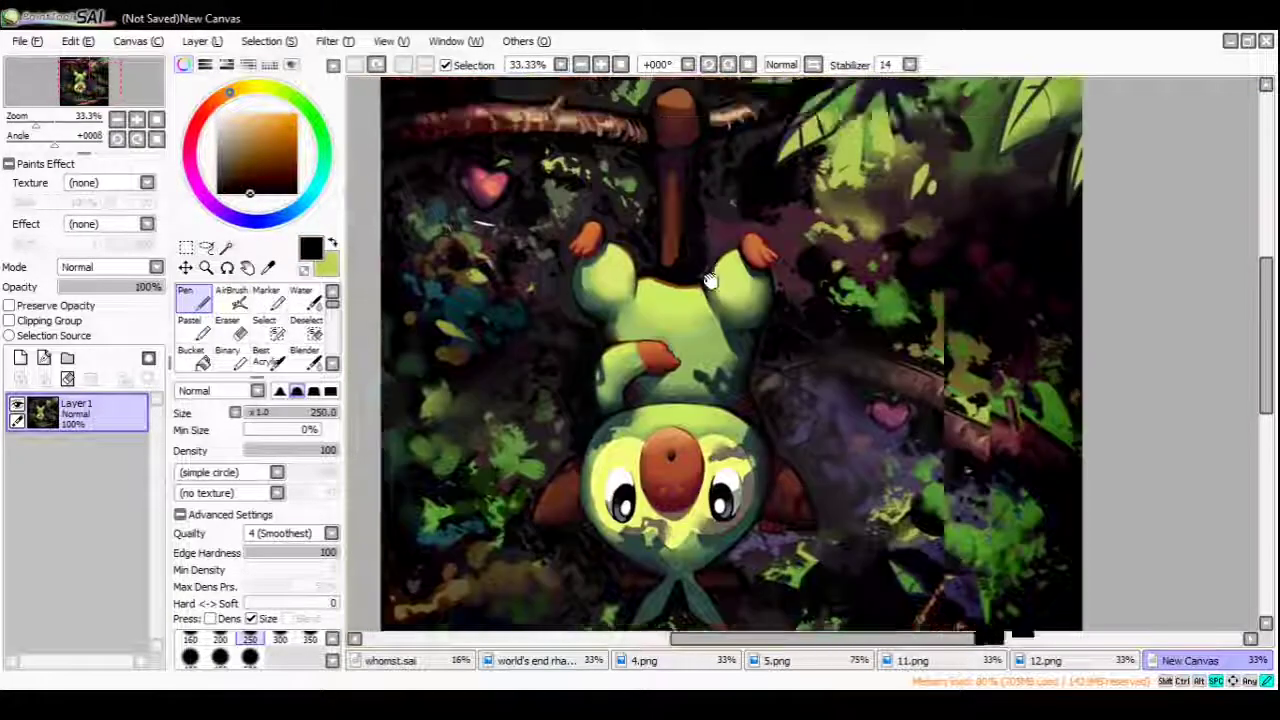
{"action": "mouse_move", "coordinate": [709, 281]}
{"action": "left_mouse_down"}
{"action": "mouse_move", "coordinate": [731, 157]}
{"action": "mouse_move", "coordinate": [694, 466]}
{"action": "mouse_move", "coordinate": [789, 332]}
{"action": "mouse_move", "coordinate": [681, 148]}
{"action": "mouse_move", "coordinate": [741, 148]}
{"action": "left_mouse_up"}
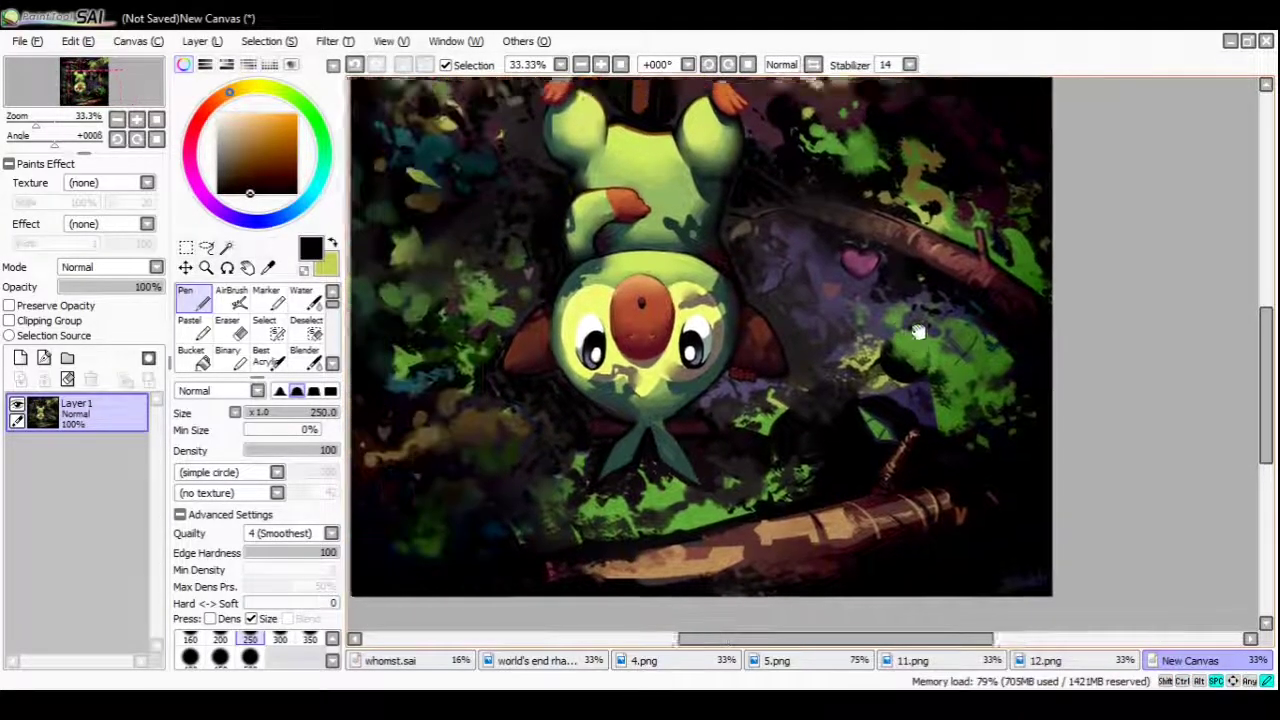
{"action": "mouse_move", "coordinate": [594, 333]}
{"action": "left_mouse_down"}
{"action": "mouse_move", "coordinate": [778, 390]}
{"action": "mouse_move", "coordinate": [749, 451]}
{"action": "mouse_move", "coordinate": [757, 371]}
{"action": "mouse_move", "coordinate": [734, 400]}
{"action": "left_mouse_up"}
Inspect the violet background beside the creature's ear and the teal shadows on its arm and torso in close-up
{"action": "left_click", "coordinate": [751, 383], "text": "ctrl+alt"}
{"action": "left_click", "coordinate": [748, 392], "text": "ctrl+alt"}
{"action": "left_click", "coordinate": [800, 331], "text": "ctrl"}
{"action": "left_click", "coordinate": [791, 334], "text": "ctrl"}
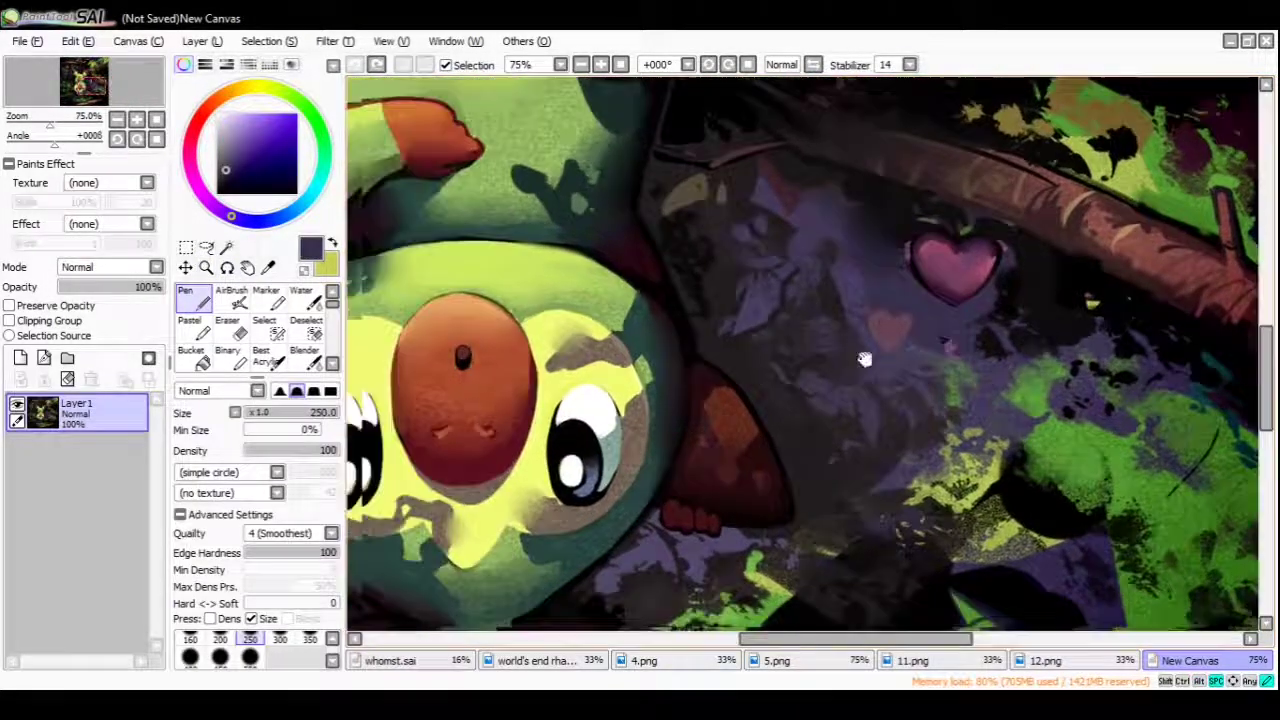
{"action": "left_click_drag", "start_coordinate": [468, 338], "coordinate": [886, 323]}
{"action": "left_click_drag", "start_coordinate": [735, 310], "coordinate": [841, 285]}
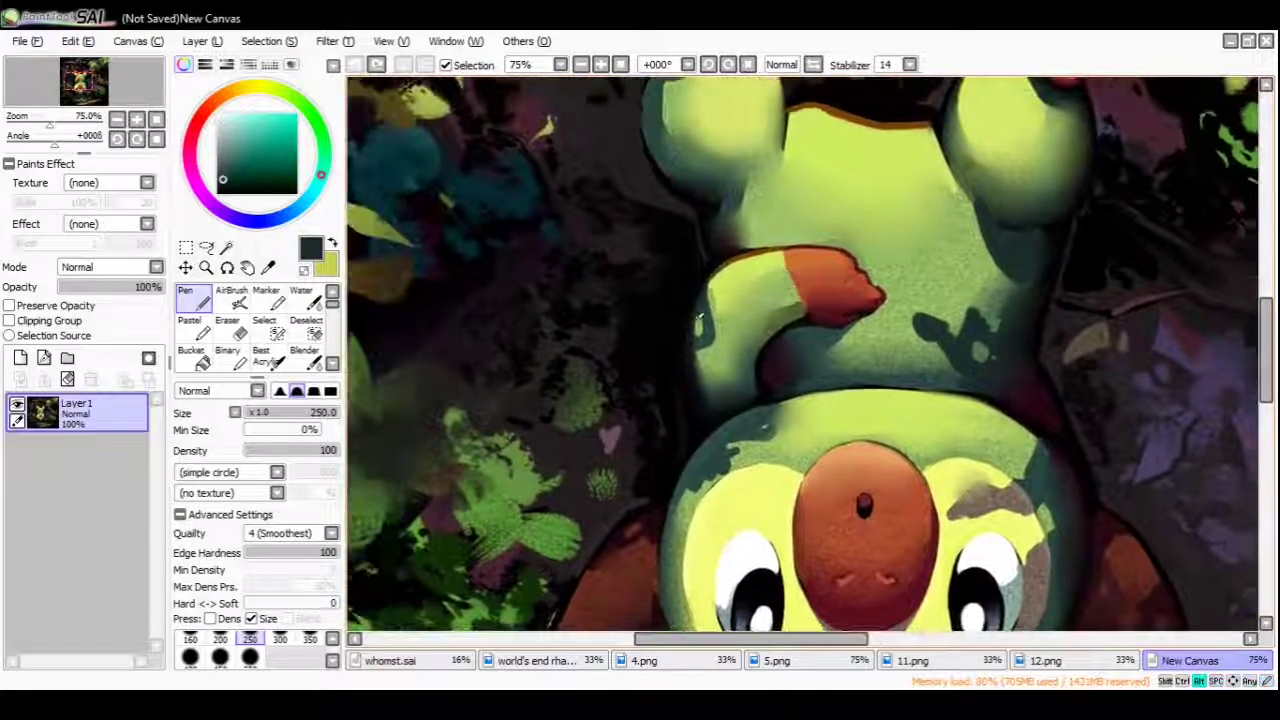
{"action": "left_click_drag", "start_coordinate": [750, 322], "coordinate": [695, 447]}
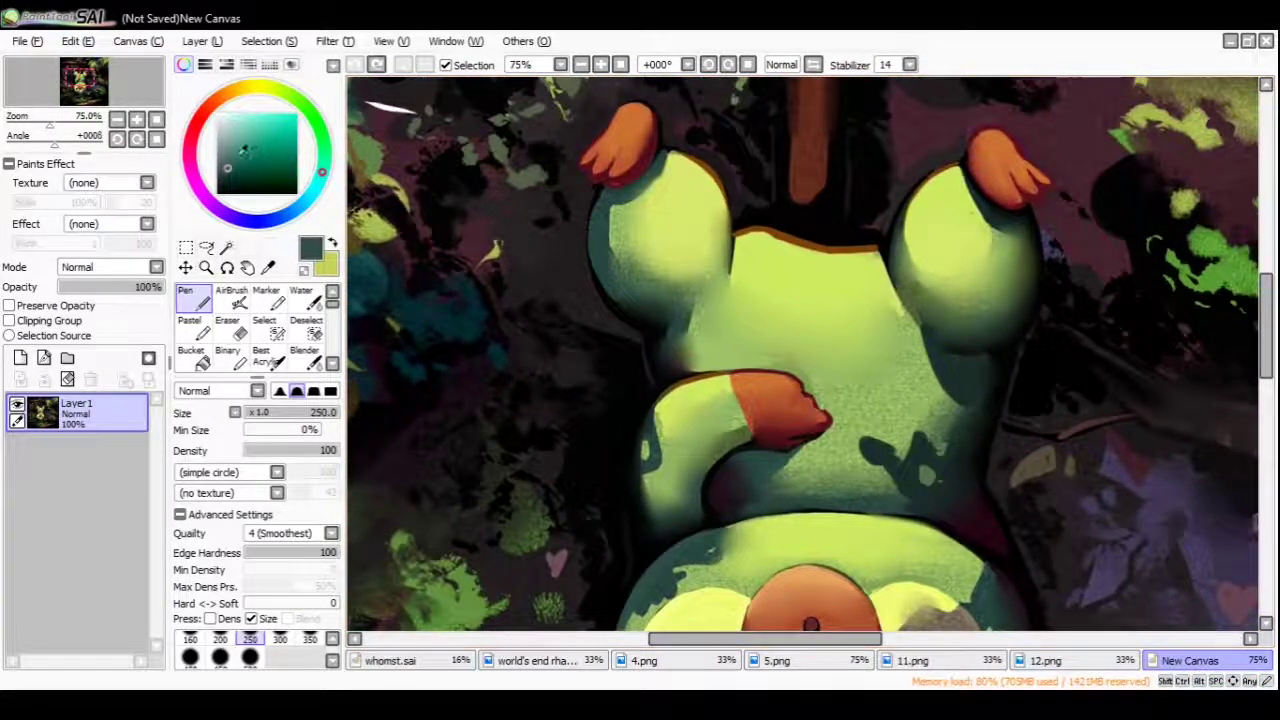
Choose a dark, saturated red and paint over the teal shadow along the creature's upper-left leg
{"action": "left_click", "coordinate": [205, 110]}
{"action": "left_click", "coordinate": [261, 136]}
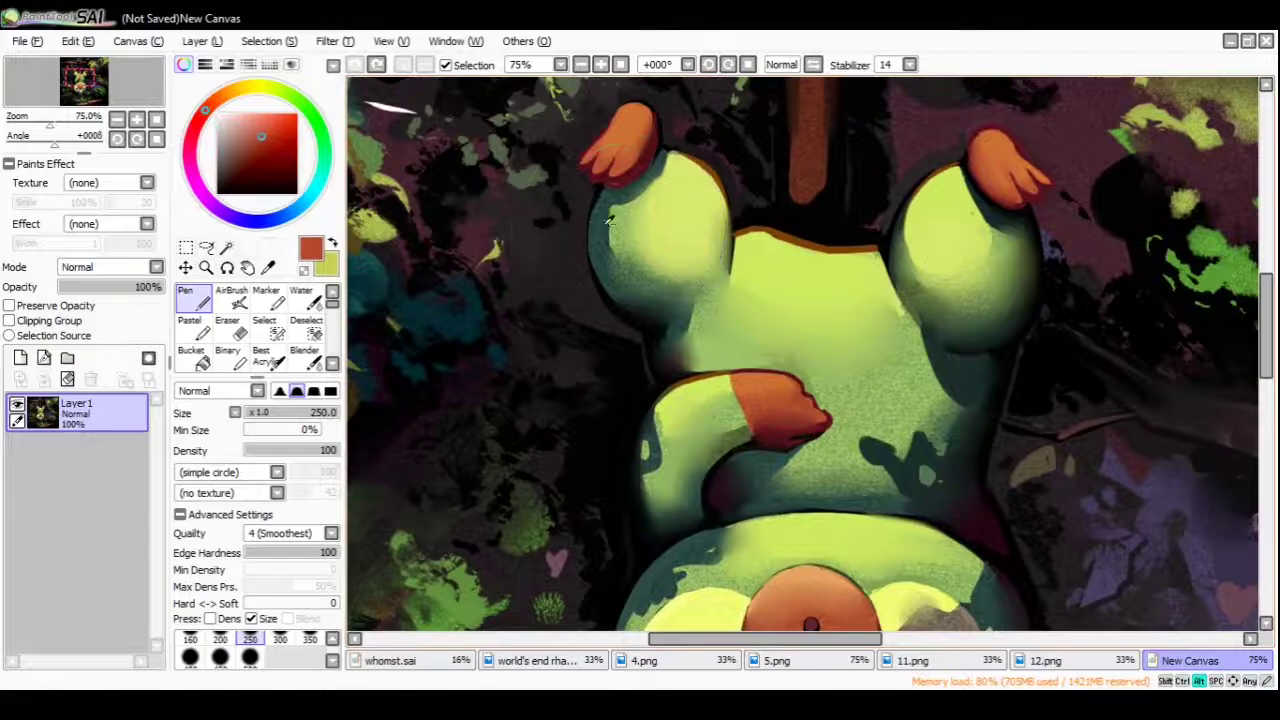
{"action": "left_click", "coordinate": [240, 172]}
{"action": "left_click", "coordinate": [201, 114]}
{"action": "left_click", "coordinate": [240, 172]}
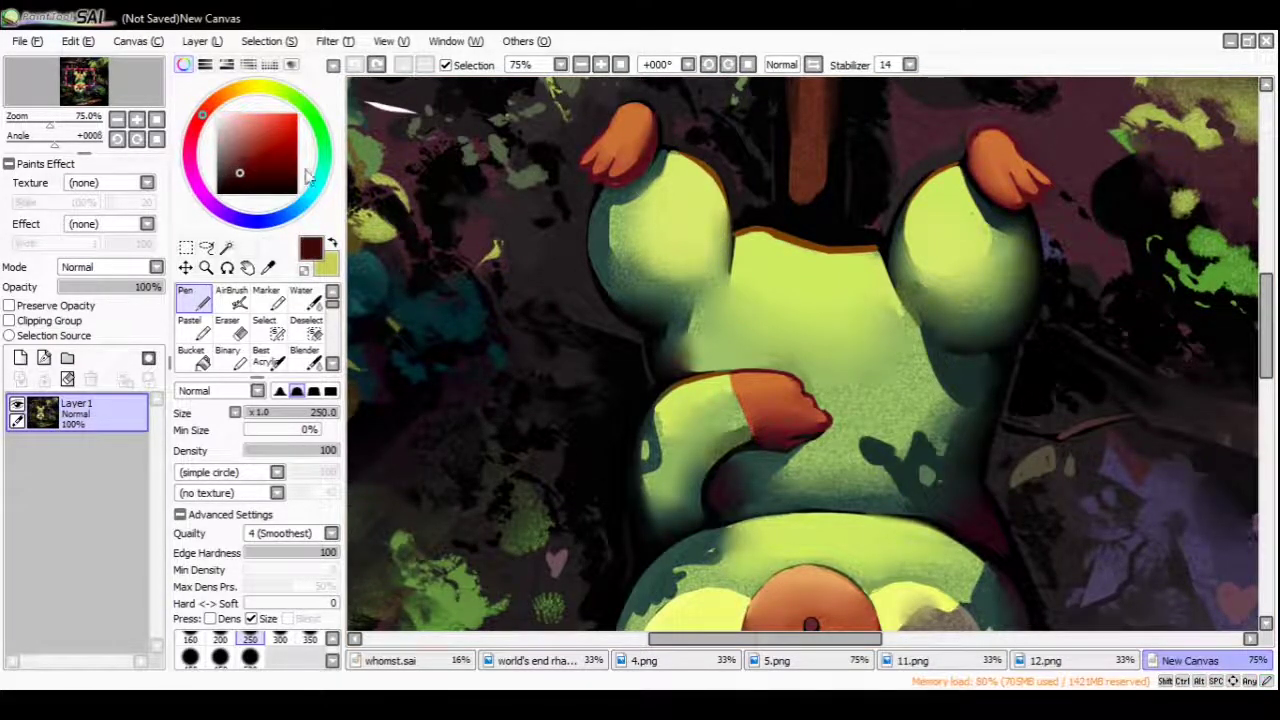
{"action": "mouse_move", "coordinate": [596, 215]}
{"action": "left_mouse_down"}
{"action": "mouse_move", "coordinate": [615, 280]}
{"action": "mouse_move", "coordinate": [663, 318]}
{"action": "mouse_move", "coordinate": [607, 212]}
{"action": "mouse_move", "coordinate": [613, 290]}
{"action": "mouse_move", "coordinate": [611, 203]}
{"action": "left_mouse_up"}
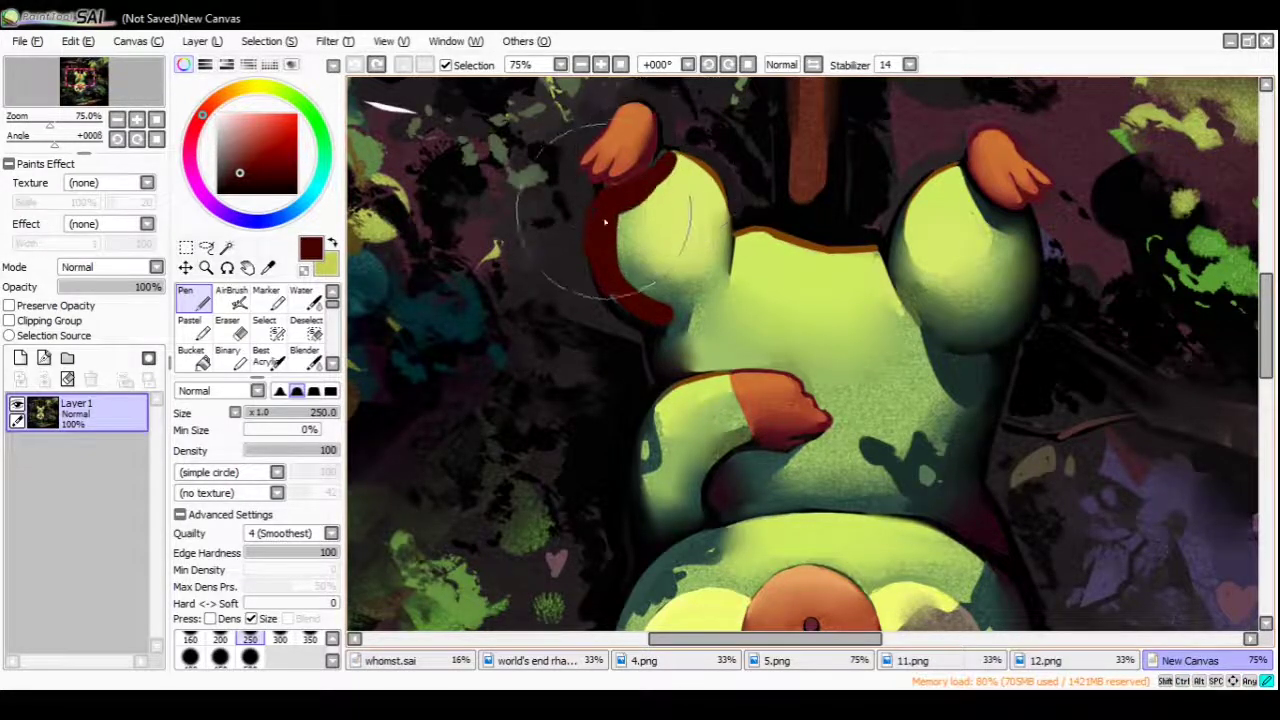
{"action": "left_click_drag", "start_coordinate": [623, 286], "coordinate": [643, 343]}
Paint dark red over the shadows under the curled arm and across the lower torso, with a light green spot inside
{"action": "left_click_drag", "start_coordinate": [740, 440], "coordinate": [690, 275]}
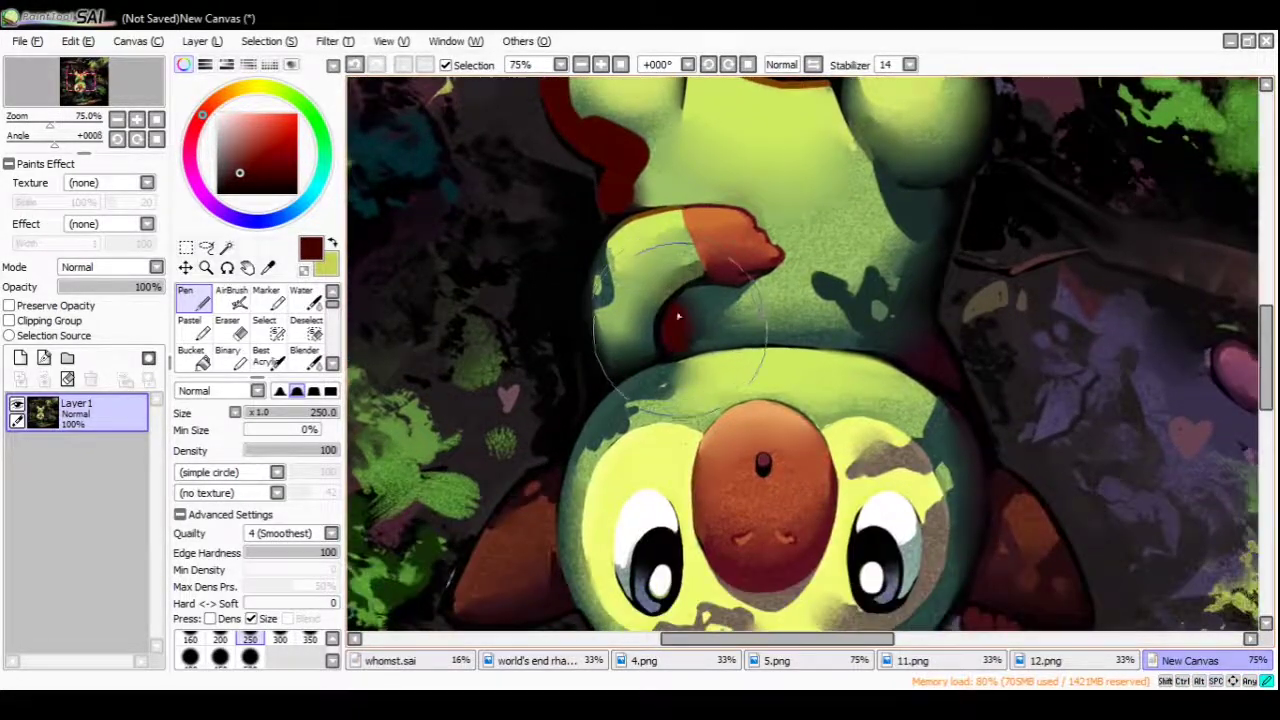
{"action": "left_click_drag", "start_coordinate": [668, 326], "coordinate": [717, 308]}
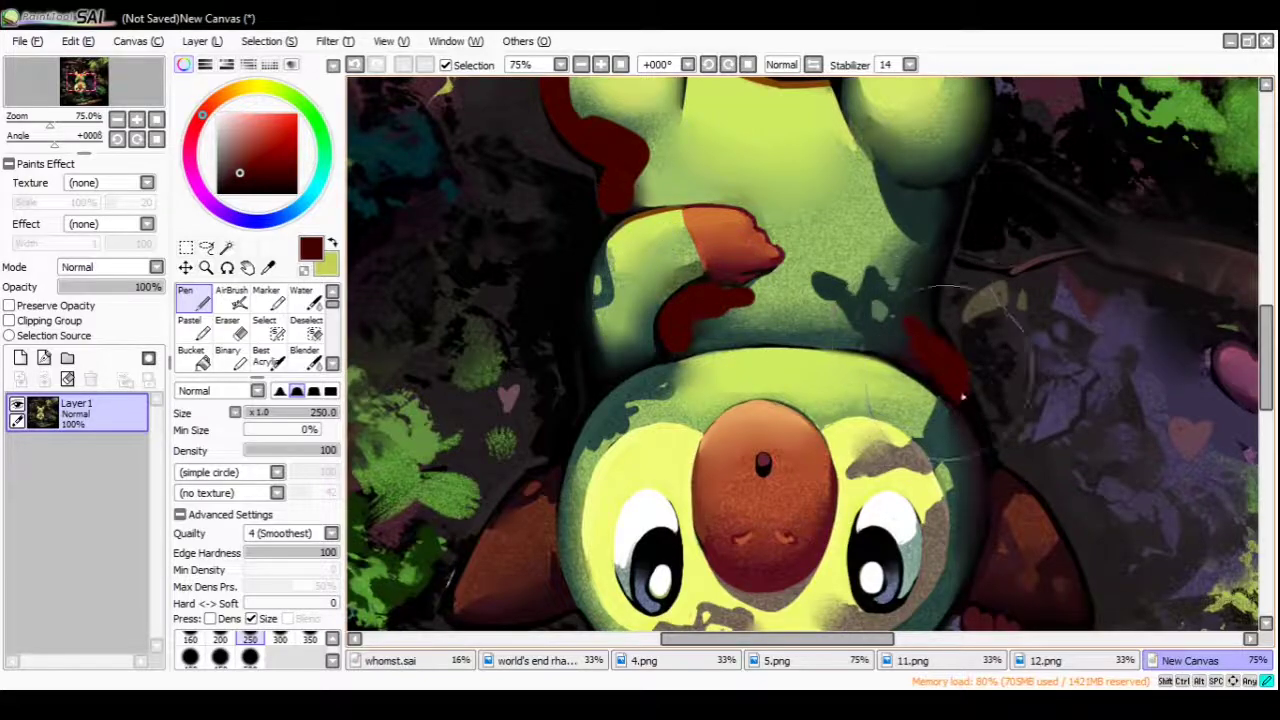
{"action": "mouse_move", "coordinate": [955, 390]}
{"action": "left_mouse_down"}
{"action": "mouse_move", "coordinate": [891, 313]}
{"action": "mouse_move", "coordinate": [825, 290]}
{"action": "mouse_move", "coordinate": [845, 335]}
{"action": "left_mouse_up"}
{"action": "left_click", "coordinate": [850, 255], "text": "alt"}
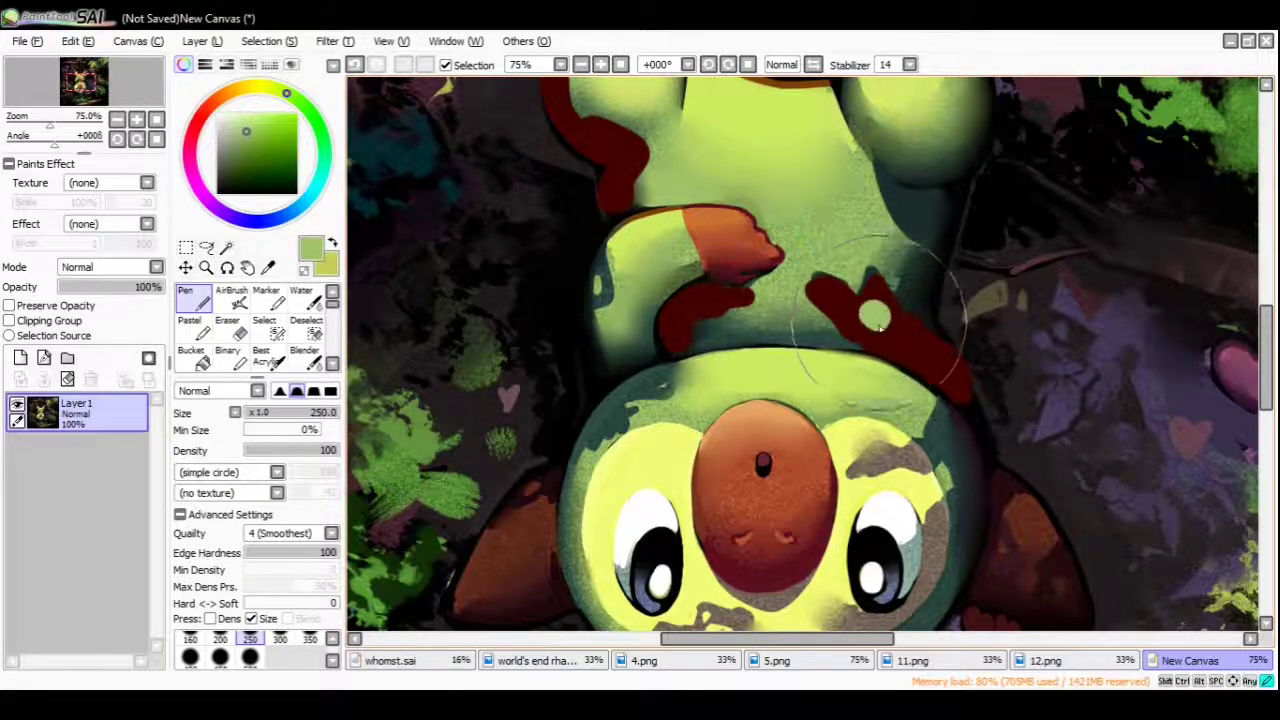
{"action": "left_click", "coordinate": [880, 315], "text": "alt"}
{"action": "left_click_drag", "start_coordinate": [923, 280], "coordinate": [849, 384]}
Cover the shadows on the creature's other leg, the side of its head and around its eyes with dark red
{"action": "mouse_move", "coordinate": [800, 245]}
{"action": "left_mouse_down"}
{"action": "mouse_move", "coordinate": [850, 335]}
{"action": "mouse_move", "coordinate": [830, 290]}
{"action": "mouse_move", "coordinate": [870, 295]}
{"action": "mouse_move", "coordinate": [812, 283]}
{"action": "left_mouse_up"}
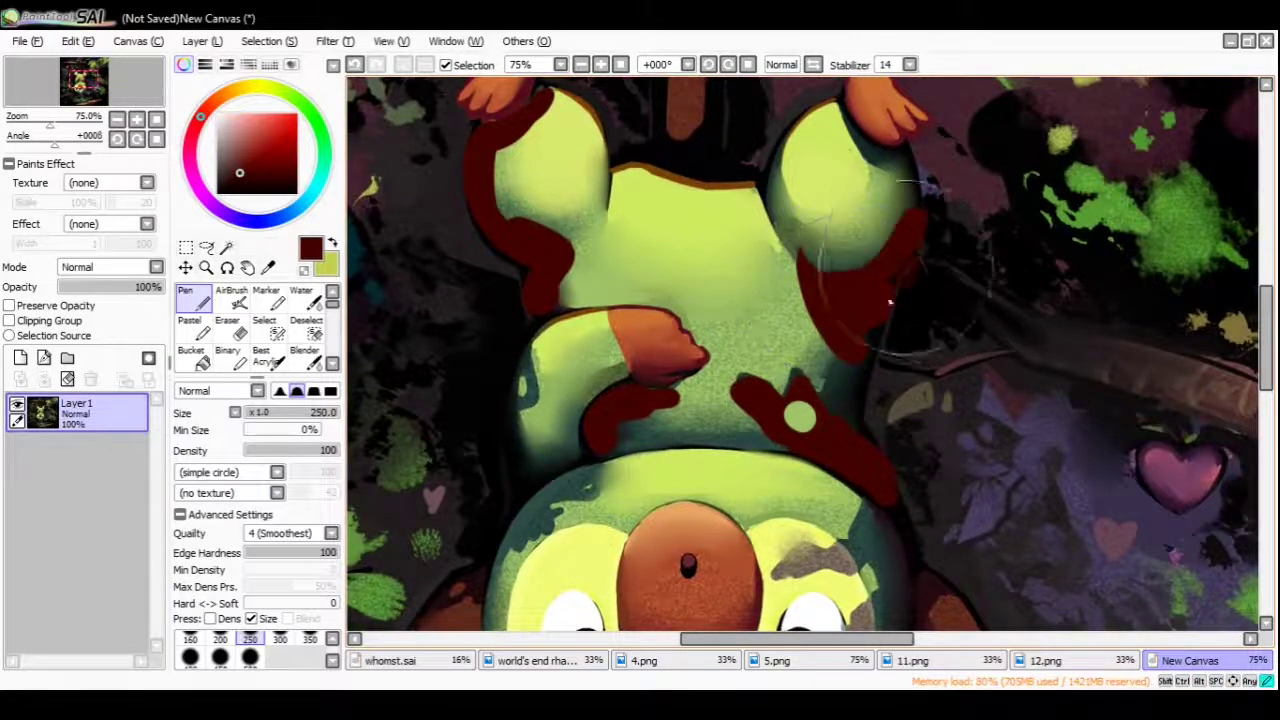
{"action": "scroll", "coordinate": [900, 250], "scroll_direction": "down", "scroll_amount": 5}
{"action": "mouse_move", "coordinate": [884, 234]}
{"action": "left_mouse_down"}
{"action": "mouse_move", "coordinate": [905, 320]}
{"action": "mouse_move", "coordinate": [885, 400]}
{"action": "mouse_move", "coordinate": [880, 300]}
{"action": "mouse_move", "coordinate": [873, 416]}
{"action": "mouse_move", "coordinate": [850, 500]}
{"action": "mouse_move", "coordinate": [814, 471]}
{"action": "mouse_move", "coordinate": [829, 429]}
{"action": "left_mouse_up"}
{"action": "left_click_drag", "start_coordinate": [782, 528], "coordinate": [812, 431]}
{"action": "mouse_move", "coordinate": [690, 420]}
{"action": "left_mouse_down"}
{"action": "mouse_move", "coordinate": [641, 393]}
{"action": "mouse_move", "coordinate": [647, 367]}
{"action": "mouse_move", "coordinate": [682, 337]}
{"action": "mouse_move", "coordinate": [724, 351]}
{"action": "mouse_move", "coordinate": [718, 387]}
{"action": "mouse_move", "coordinate": [677, 415]}
{"action": "mouse_move", "coordinate": [691, 405]}
{"action": "mouse_move", "coordinate": [740, 420]}
{"action": "left_mouse_up"}
Compare the dark red shadows with the rest of the painting from a distance, in a mirrored view and close up
{"action": "key", "text": "ctrl+space"}
{"action": "scroll", "coordinate": [760, 416], "scroll_direction": "down", "scroll_amount": 4}
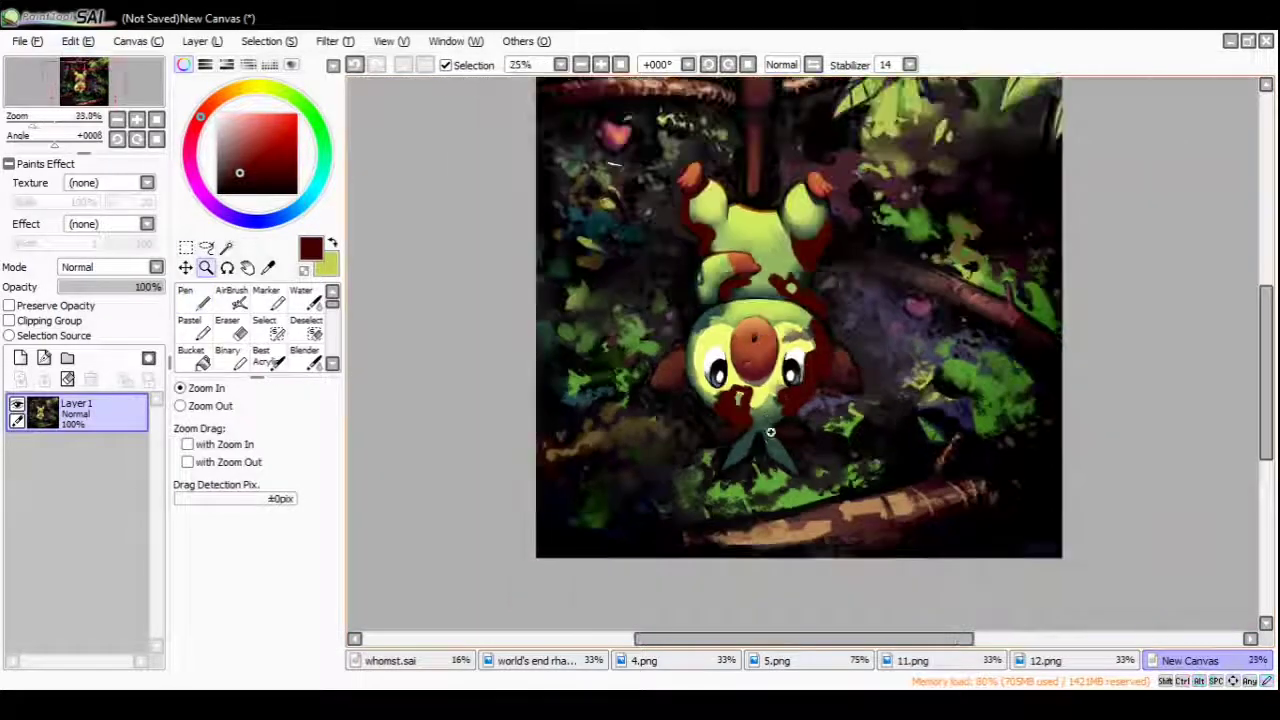
{"action": "left_click", "coordinate": [785, 320]}
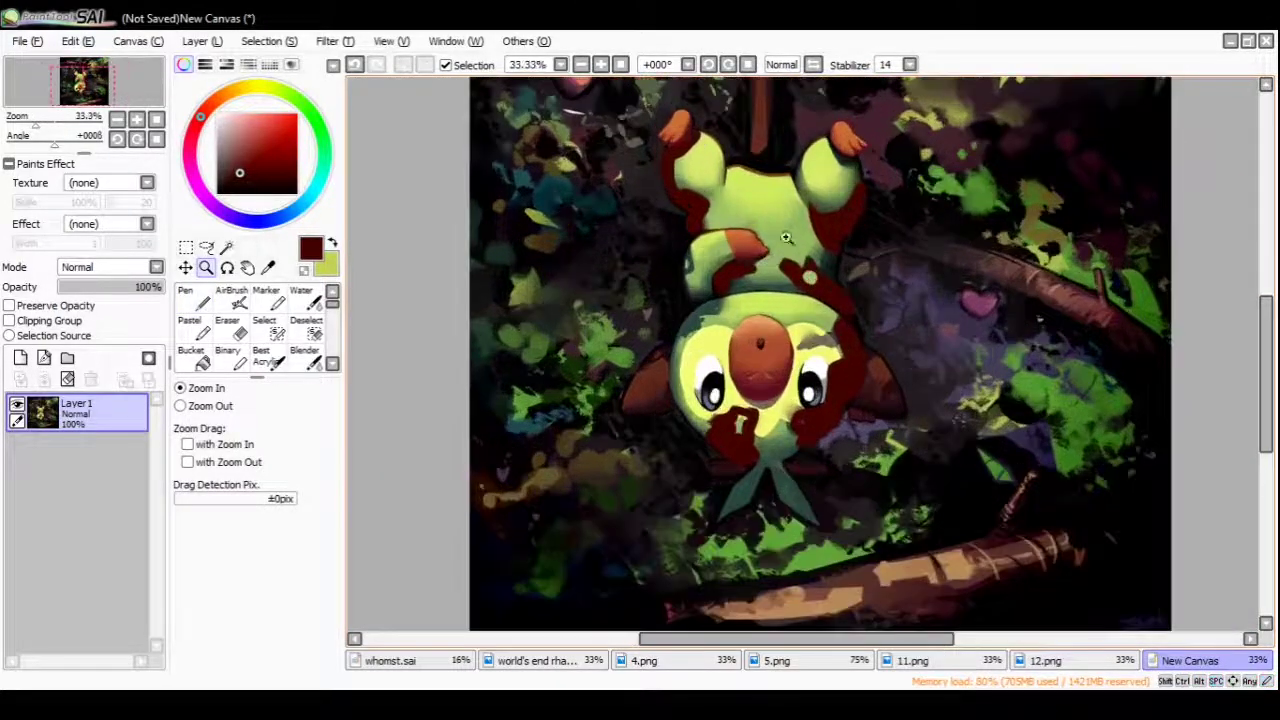
{"action": "left_click", "coordinate": [814, 65]}
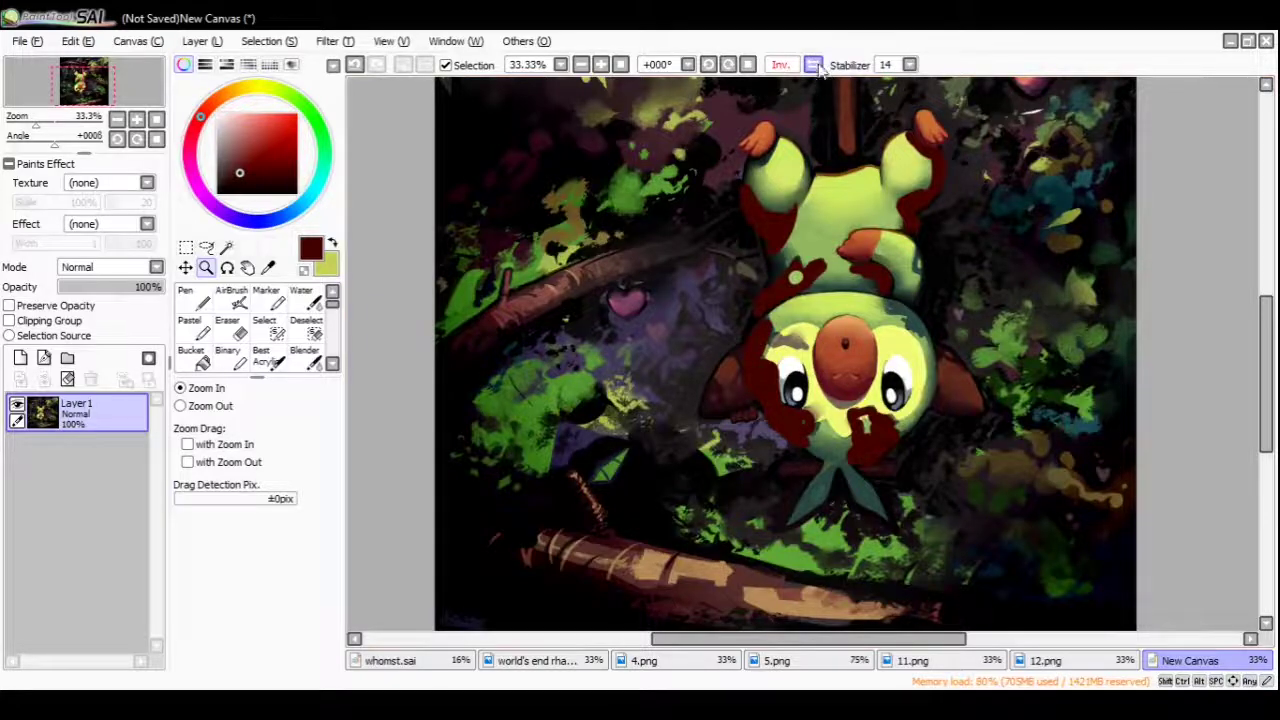
{"action": "left_click", "coordinate": [814, 65]}
{"action": "scroll", "coordinate": [791, 223], "scroll_direction": "up", "scroll_amount": 3}
{"action": "scroll", "coordinate": [777, 314], "scroll_direction": "down", "scroll_amount": 2}
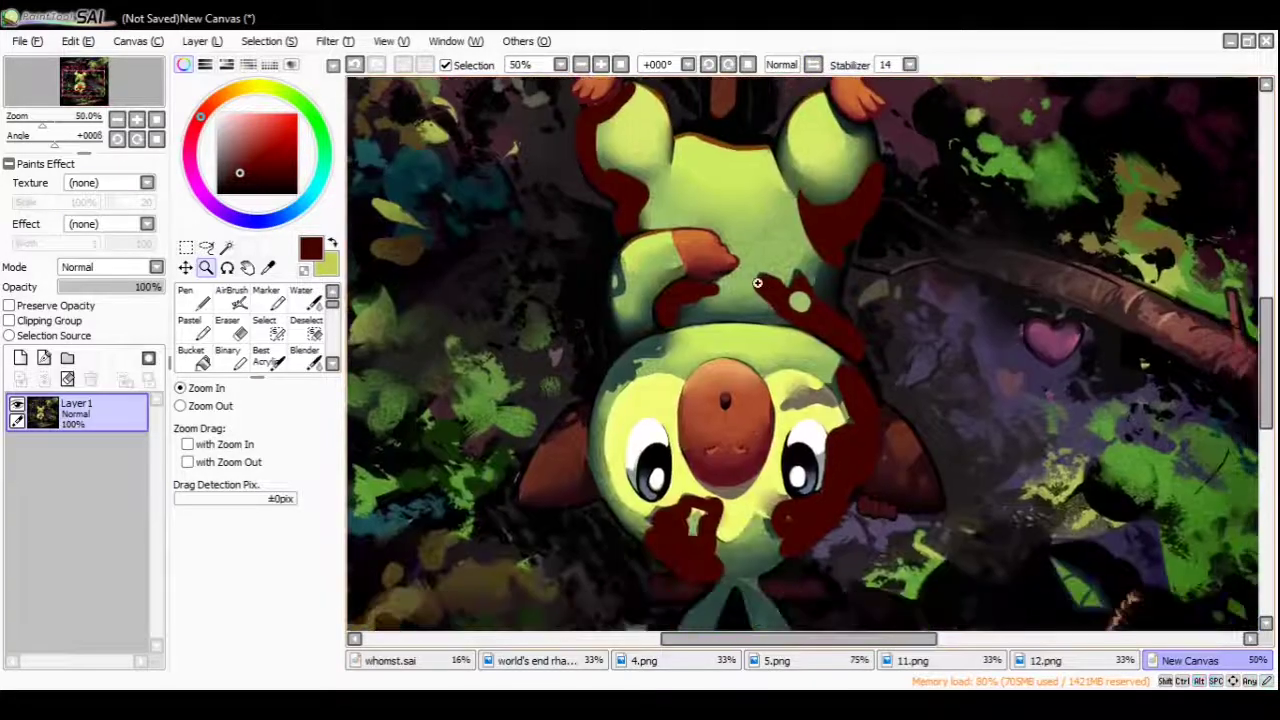
Undo all the dark red test strokes on the creature
{"action": "key", "text": "ctrl+z"}
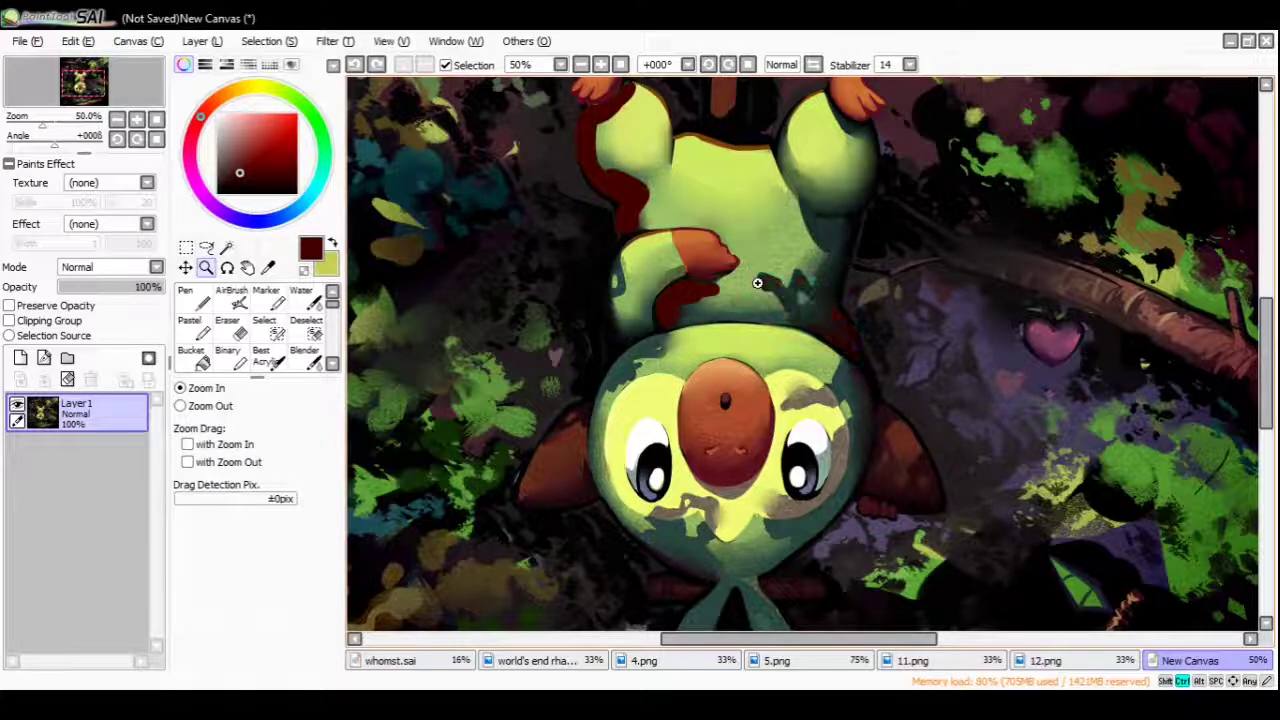
{"action": "scroll", "coordinate": [680, 250], "scroll_direction": "up", "scroll_amount": 2}
{"action": "scroll", "coordinate": [690, 290], "scroll_direction": "down", "scroll_amount": 3}
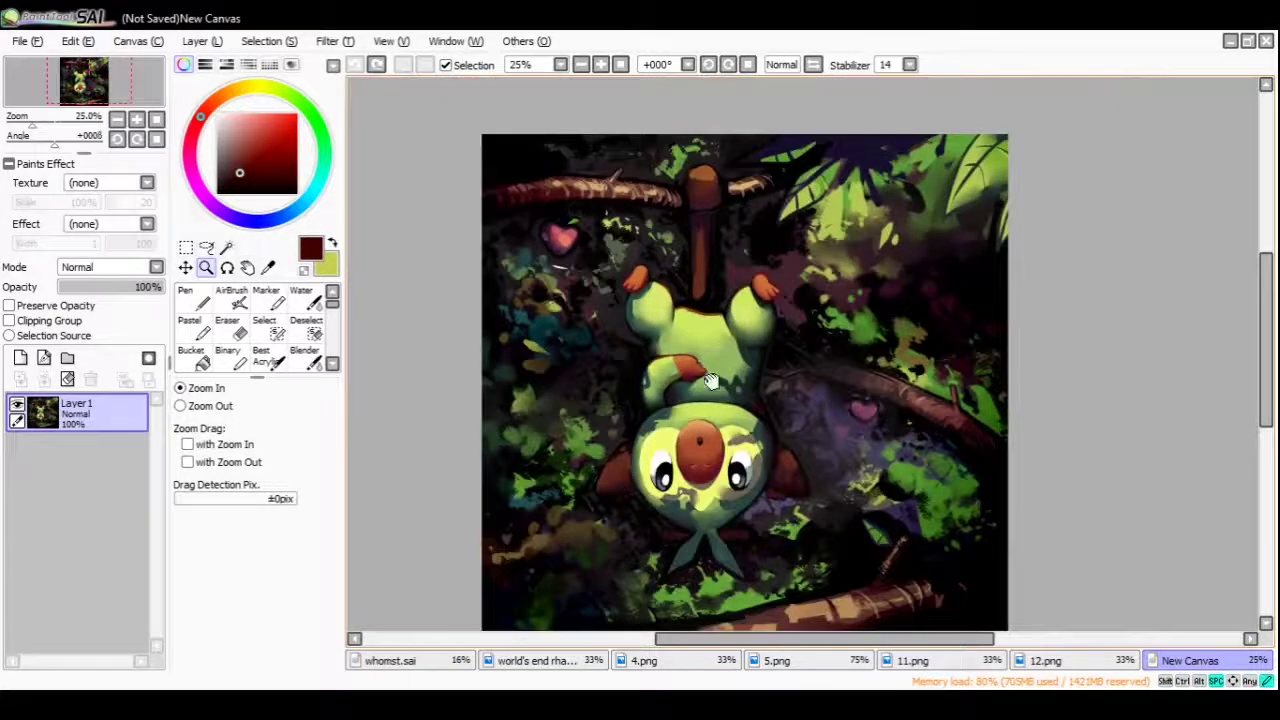
Sample the brown rim colour along the upper edge of the creature's torso with the Pen tool active
{"action": "scroll", "coordinate": [700, 300], "scroll_direction": "up", "scroll_amount": 4}
{"action": "left_click_drag", "start_coordinate": [708, 305], "coordinate": [872, 400]}
{"action": "left_click", "coordinate": [203, 305]}
{"action": "left_click", "coordinate": [791, 380], "text": "alt"}
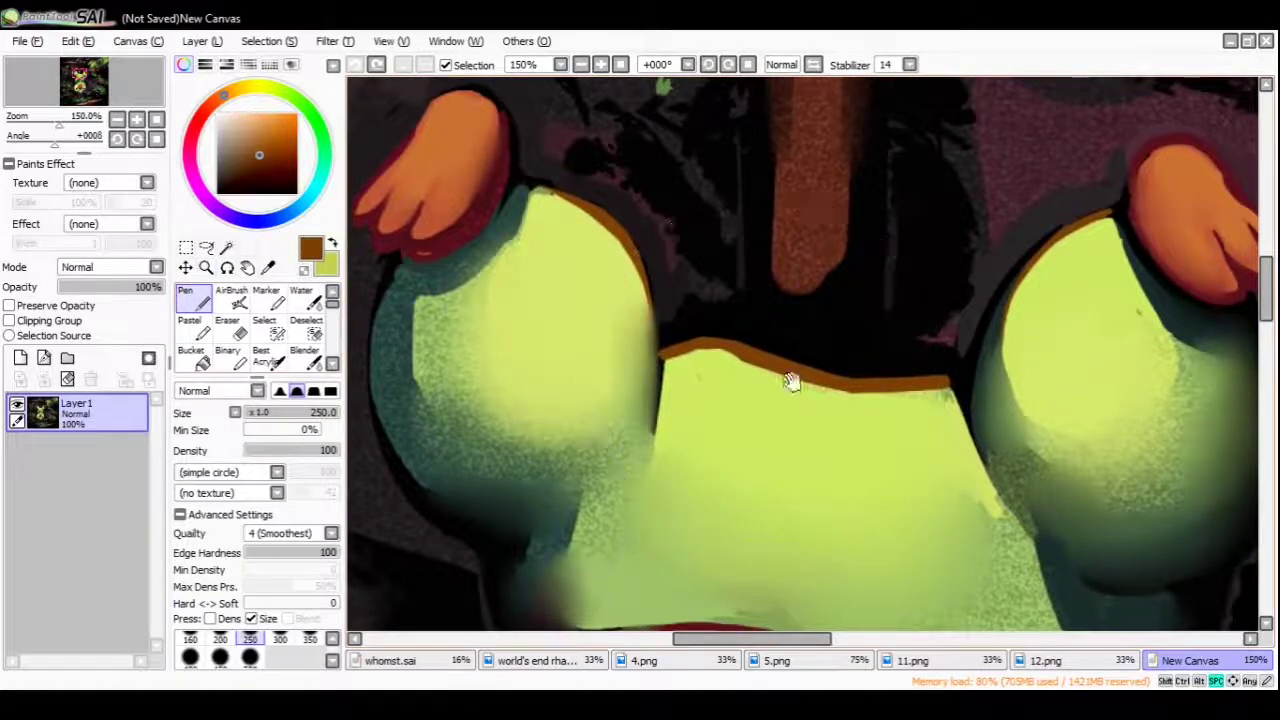
Sample the dark maroon shadow where the creature's torso meets its head, beside the violet background
{"action": "scroll", "coordinate": [700, 360], "scroll_direction": "down", "scroll_amount": 2}
{"action": "scroll", "coordinate": [707, 352], "scroll_direction": "down", "scroll_amount": 2}
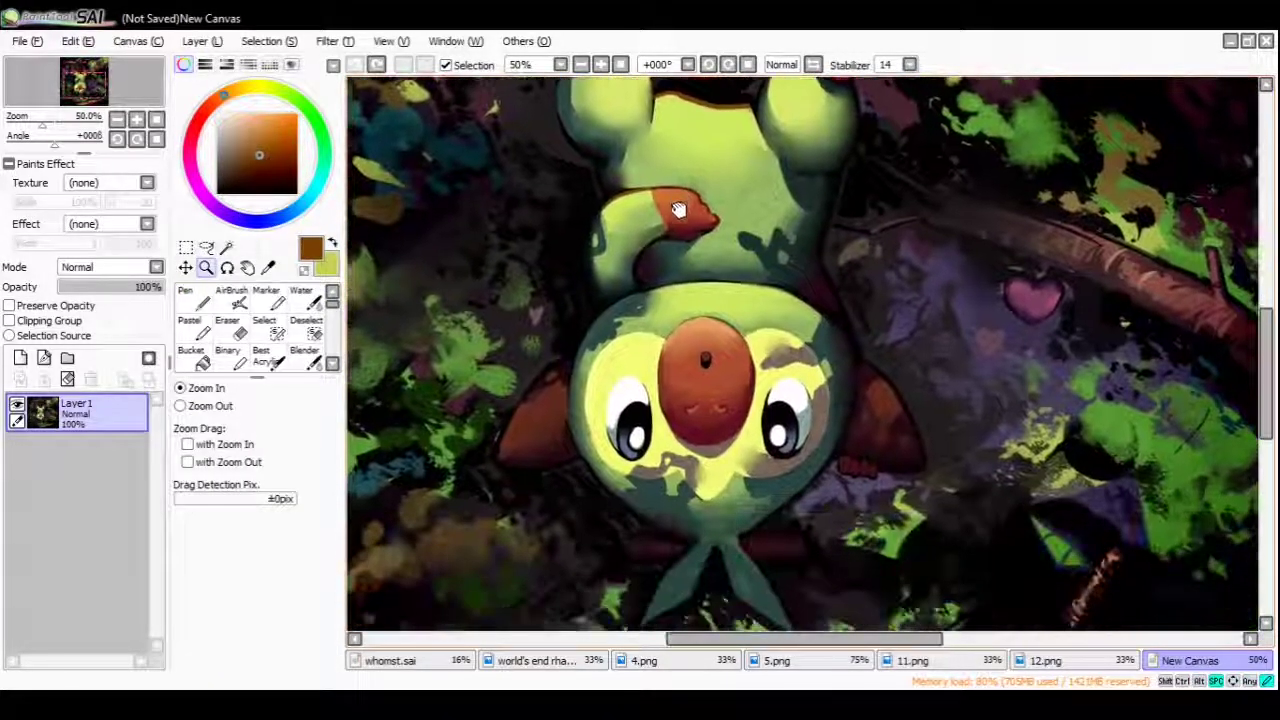
{"action": "scroll", "coordinate": [788, 318], "scroll_direction": "up", "scroll_amount": 2}
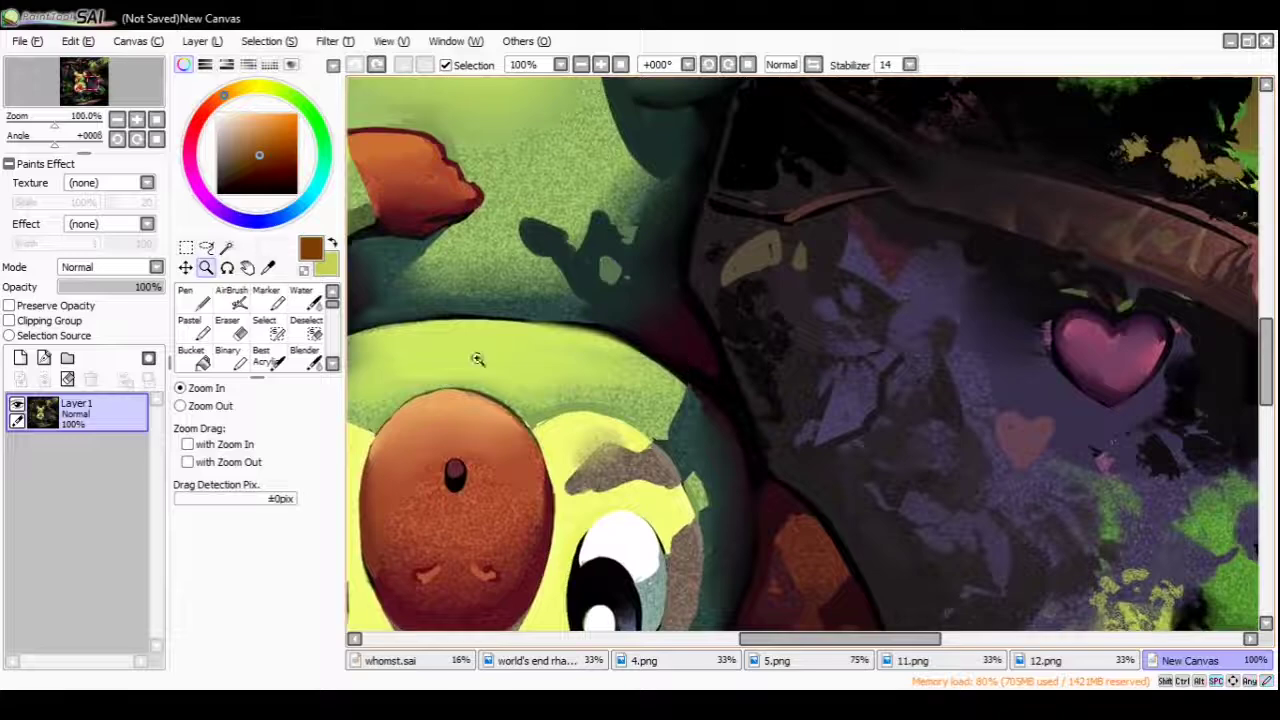
{"action": "left_click", "coordinate": [203, 303]}
{"action": "left_click", "coordinate": [705, 336], "text": "alt"}
Compare the creature's body, face and ears with the surrounding foliage, hearts and branches, in close-up and across the whole painting
{"action": "scroll", "coordinate": [690, 385], "scroll_direction": "down", "scroll_amount": 3}
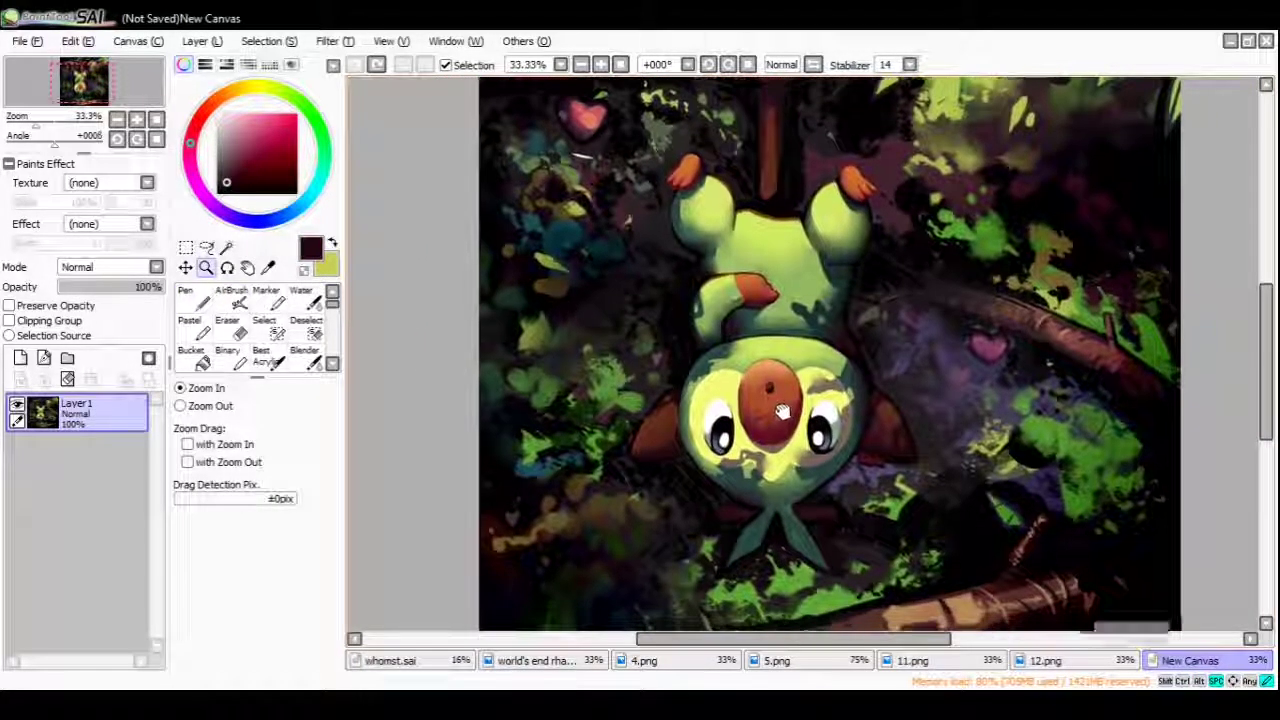
{"action": "scroll", "coordinate": [695, 408], "scroll_direction": "down", "scroll_amount": 1}
{"action": "scroll", "coordinate": [695, 408], "scroll_direction": "up", "scroll_amount": 2}
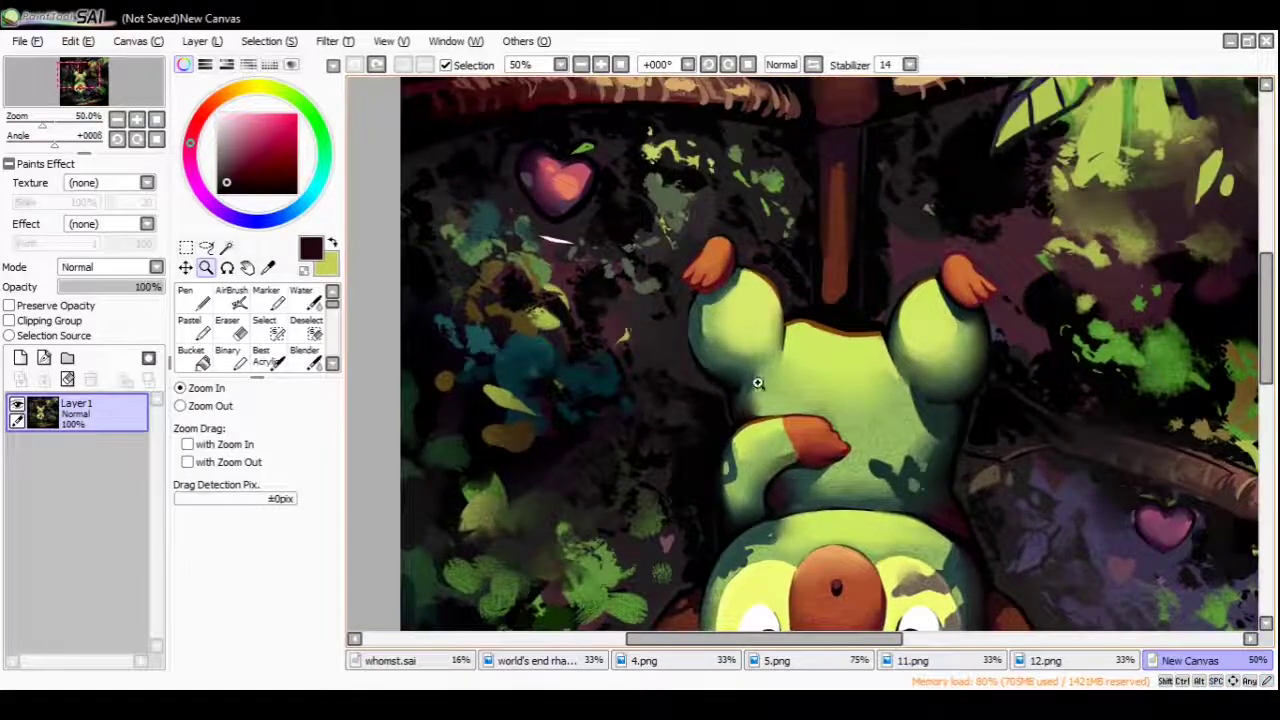
{"action": "mouse_move", "coordinate": [757, 383]}
{"action": "left_mouse_down"}
{"action": "mouse_move", "coordinate": [886, 334]}
{"action": "mouse_move", "coordinate": [851, 306]}
{"action": "mouse_move", "coordinate": [717, 371]}
{"action": "mouse_move", "coordinate": [610, 280]}
{"action": "mouse_move", "coordinate": [640, 190]}
{"action": "mouse_move", "coordinate": [739, 232]}
{"action": "left_mouse_up"}
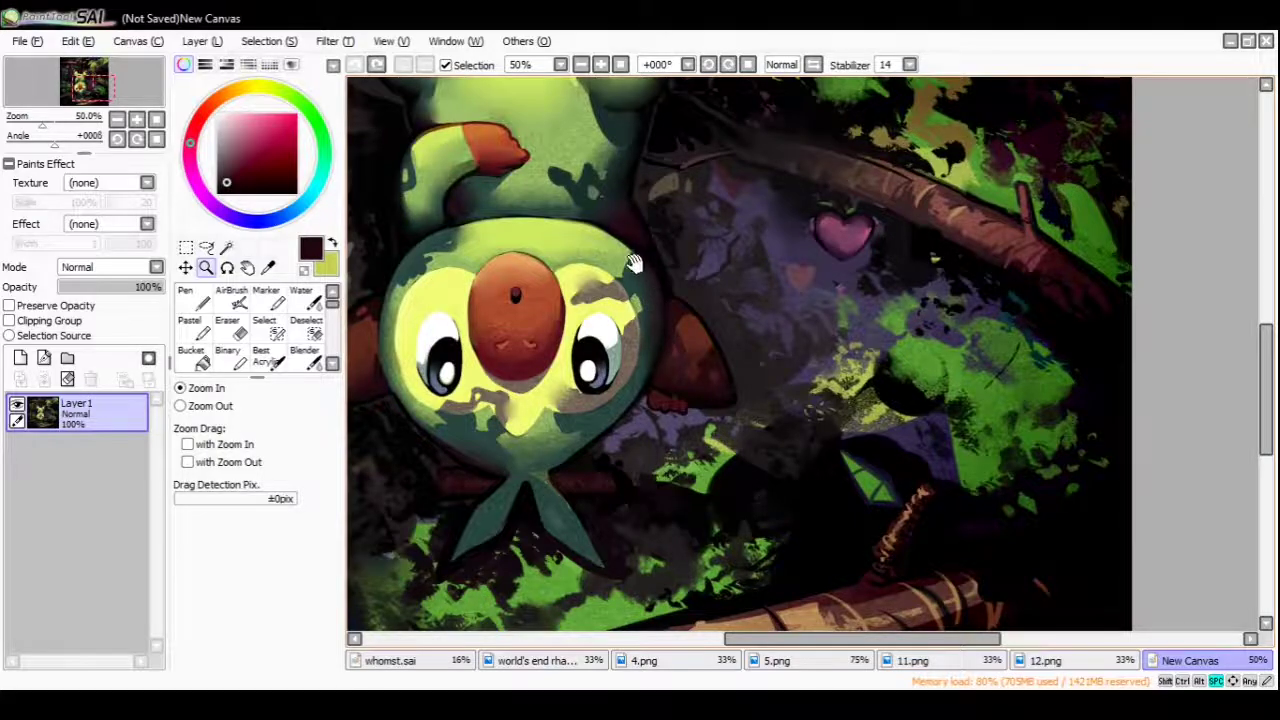
{"action": "scroll", "coordinate": [633, 263], "scroll_direction": "up", "scroll_amount": 1}
{"action": "scroll", "coordinate": [640, 280], "scroll_direction": "down", "scroll_amount": 3}
{"action": "scroll", "coordinate": [648, 305], "scroll_direction": "up", "scroll_amount": 2}
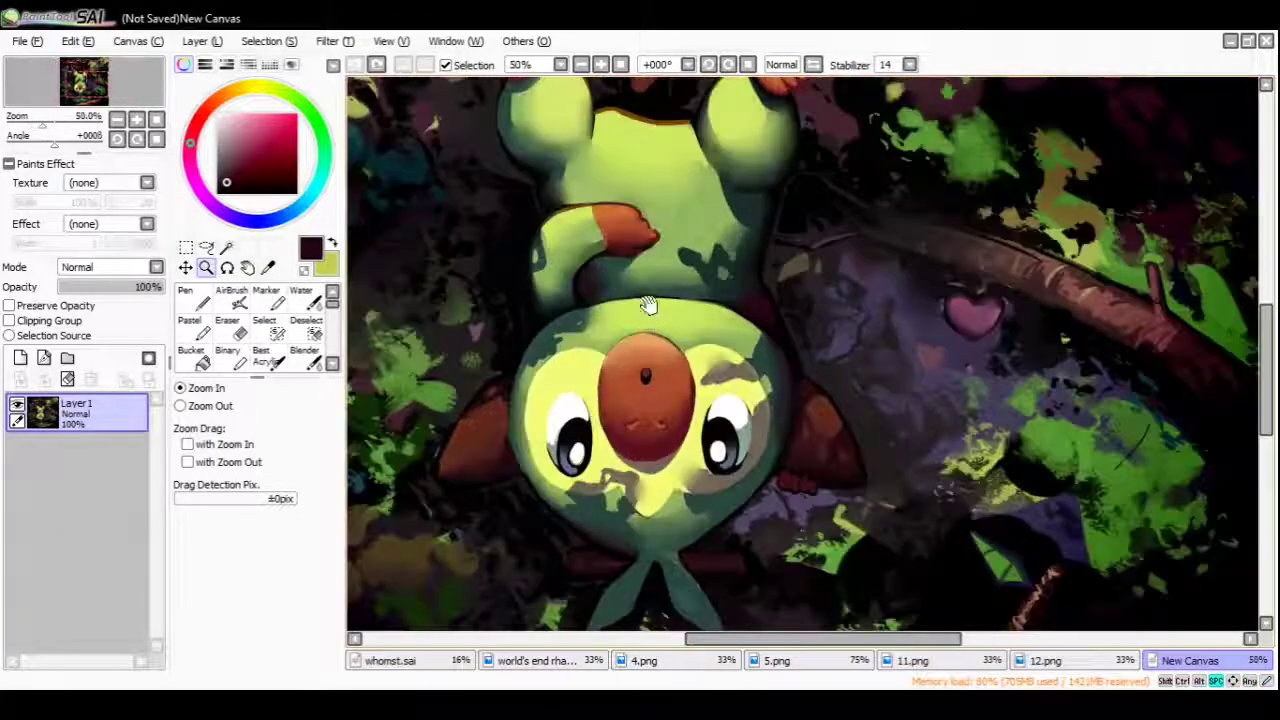
{"action": "scroll", "coordinate": [648, 305], "scroll_direction": "down", "scroll_amount": 1}
{"action": "scroll", "coordinate": [690, 337], "scroll_direction": "up", "scroll_amount": 1}
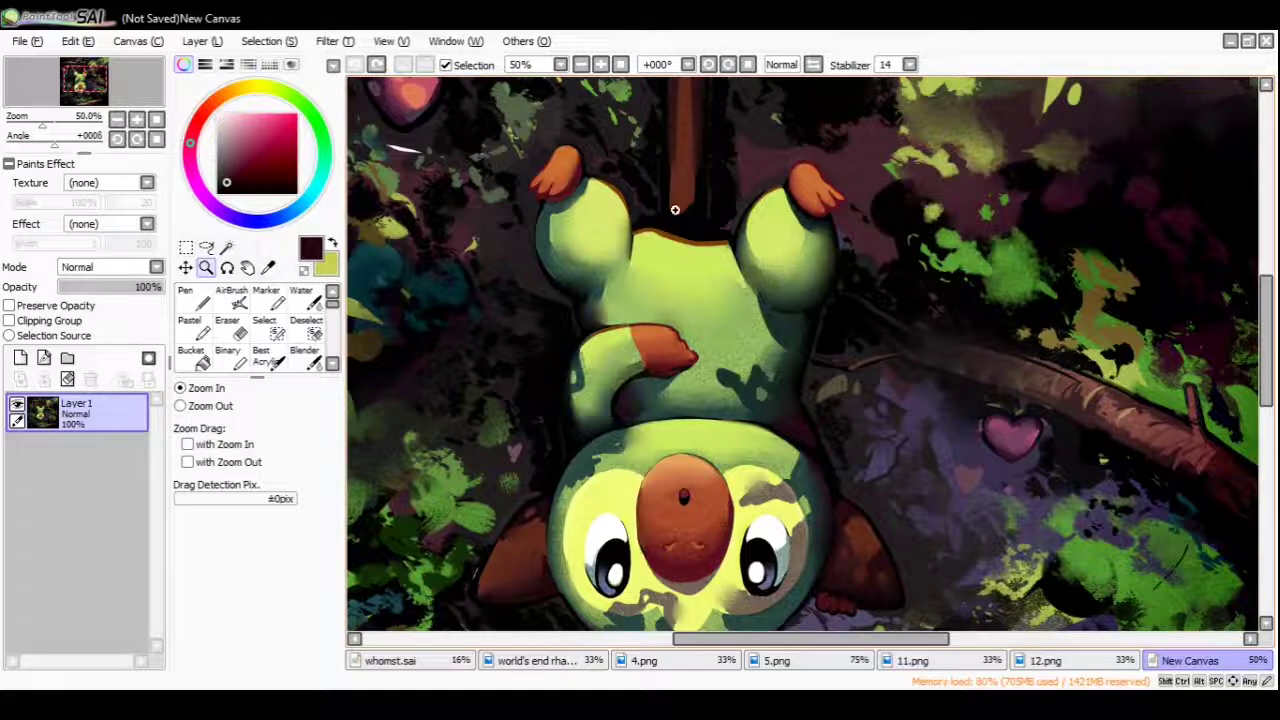
{"action": "scroll", "coordinate": [675, 210], "scroll_direction": "down", "scroll_amount": 3}
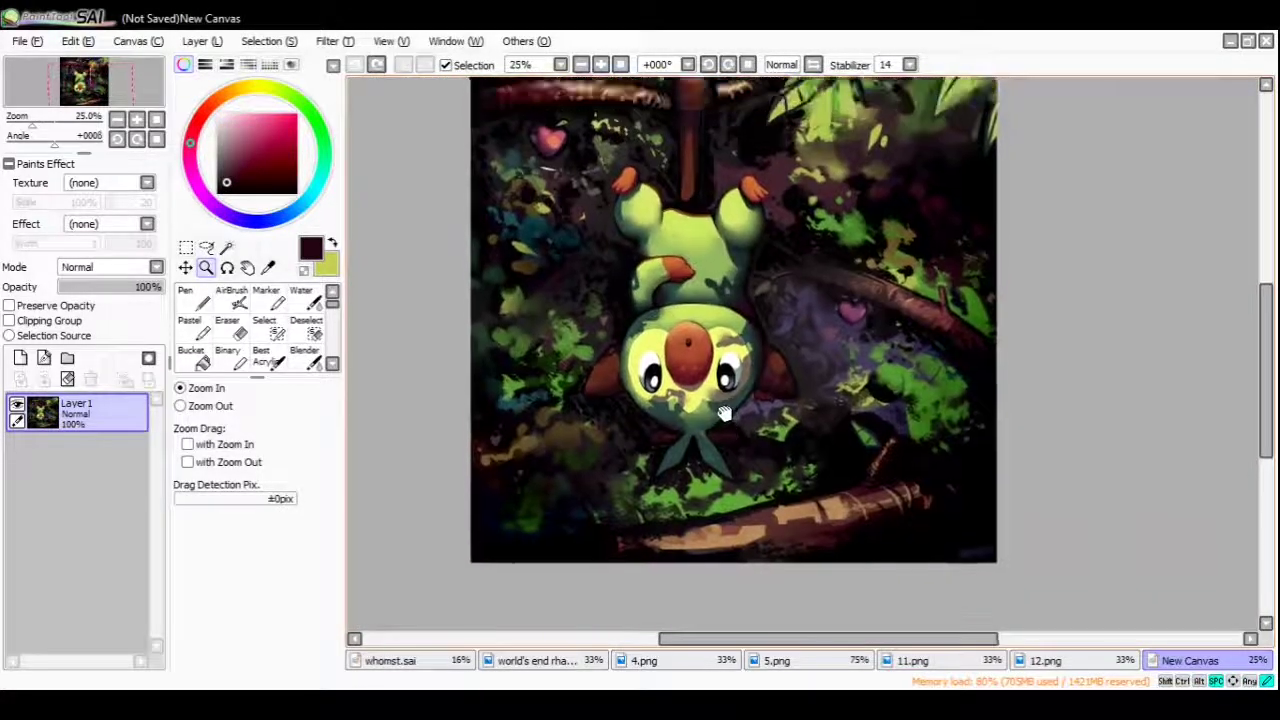
{"action": "left_click_drag", "start_coordinate": [724, 413], "coordinate": [728, 461]}
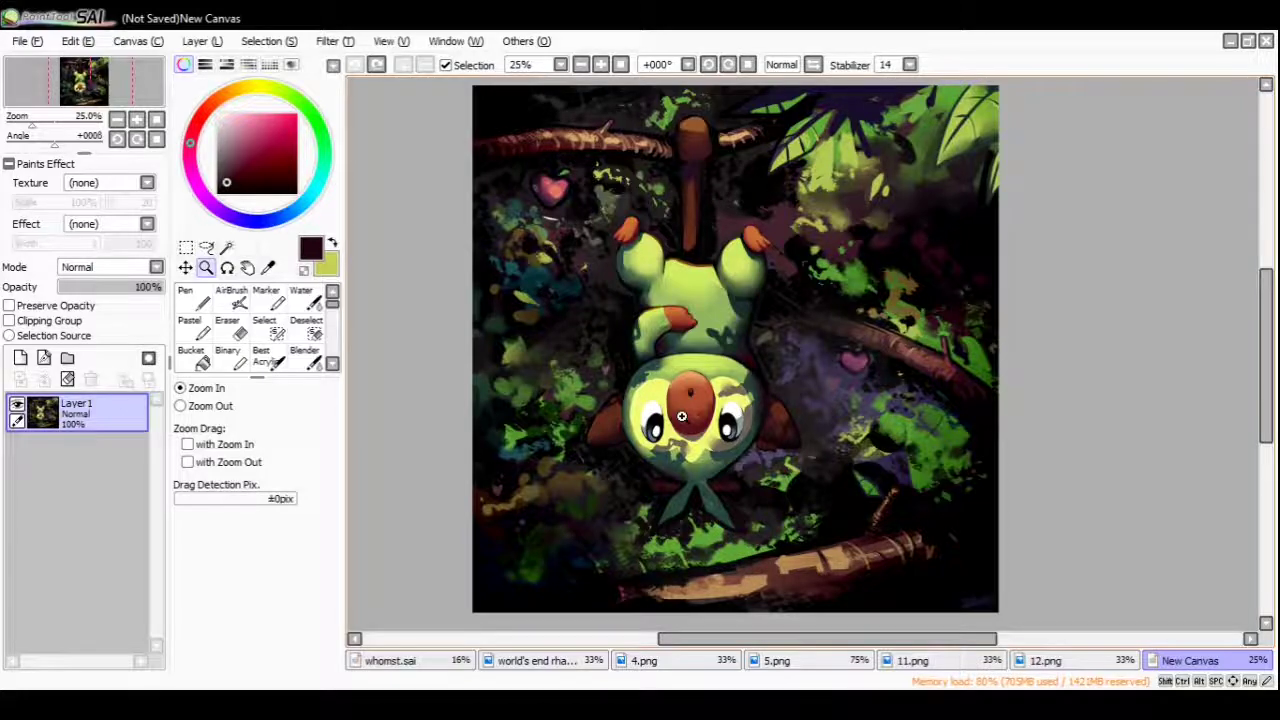
Examine the vertical trunk, the creature's raised feet and the shadow shapes on its face against the dark background
{"action": "scroll", "coordinate": [713, 155], "scroll_direction": "up", "scroll_amount": 2}
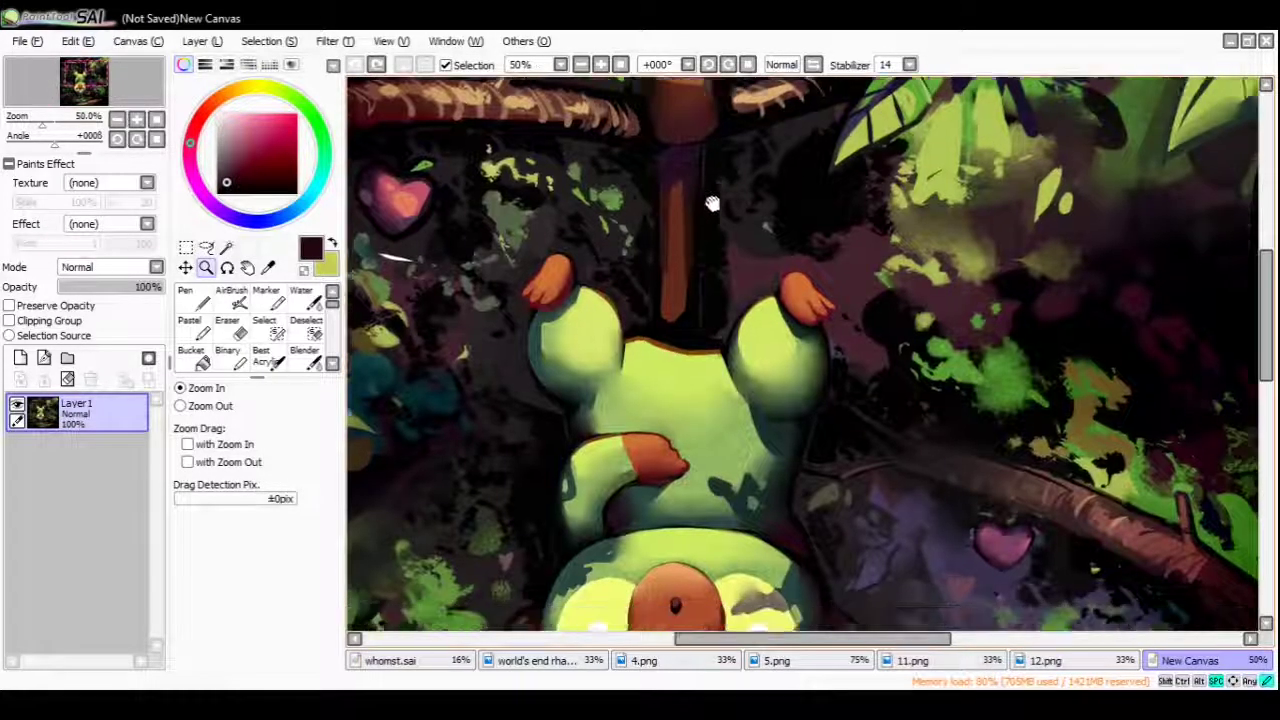
{"action": "scroll", "coordinate": [711, 200], "scroll_direction": "down", "scroll_amount": 2}
{"action": "scroll", "coordinate": [720, 240], "scroll_direction": "up", "scroll_amount": 2}
{"action": "scroll", "coordinate": [735, 281], "scroll_direction": "down", "scroll_amount": 2}
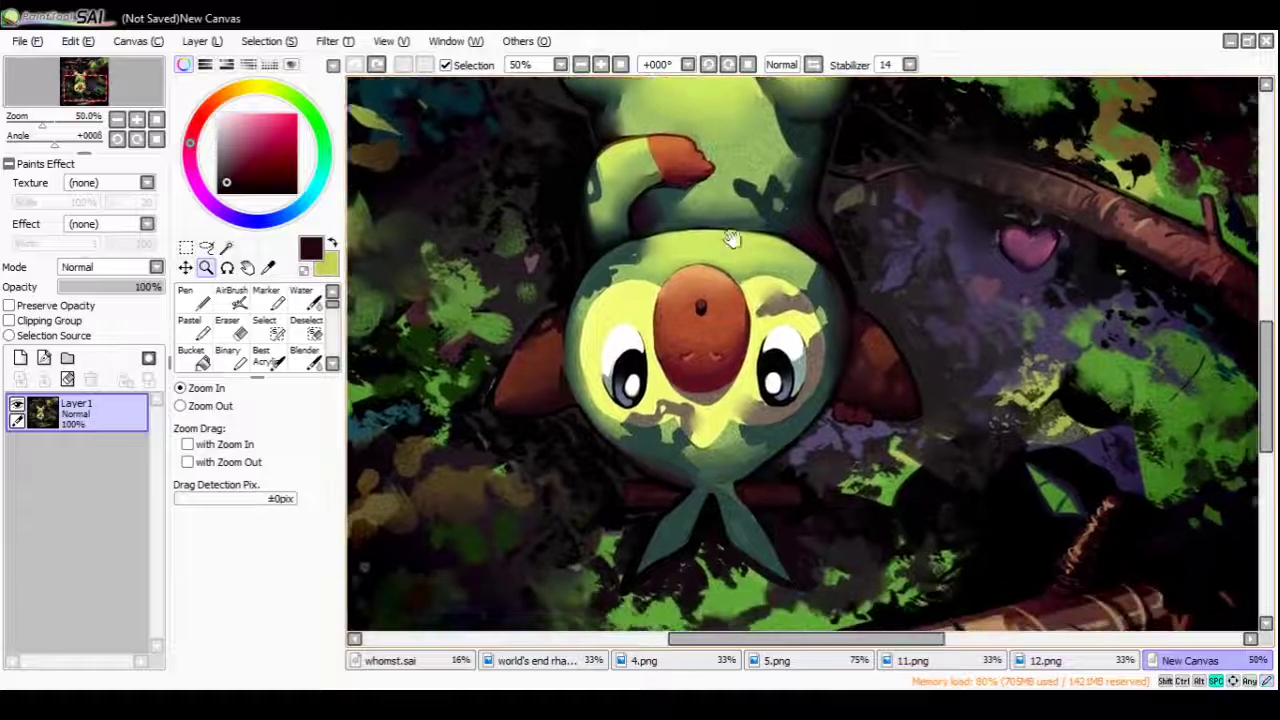
{"action": "scroll", "coordinate": [727, 363], "scroll_direction": "up", "scroll_amount": 2}
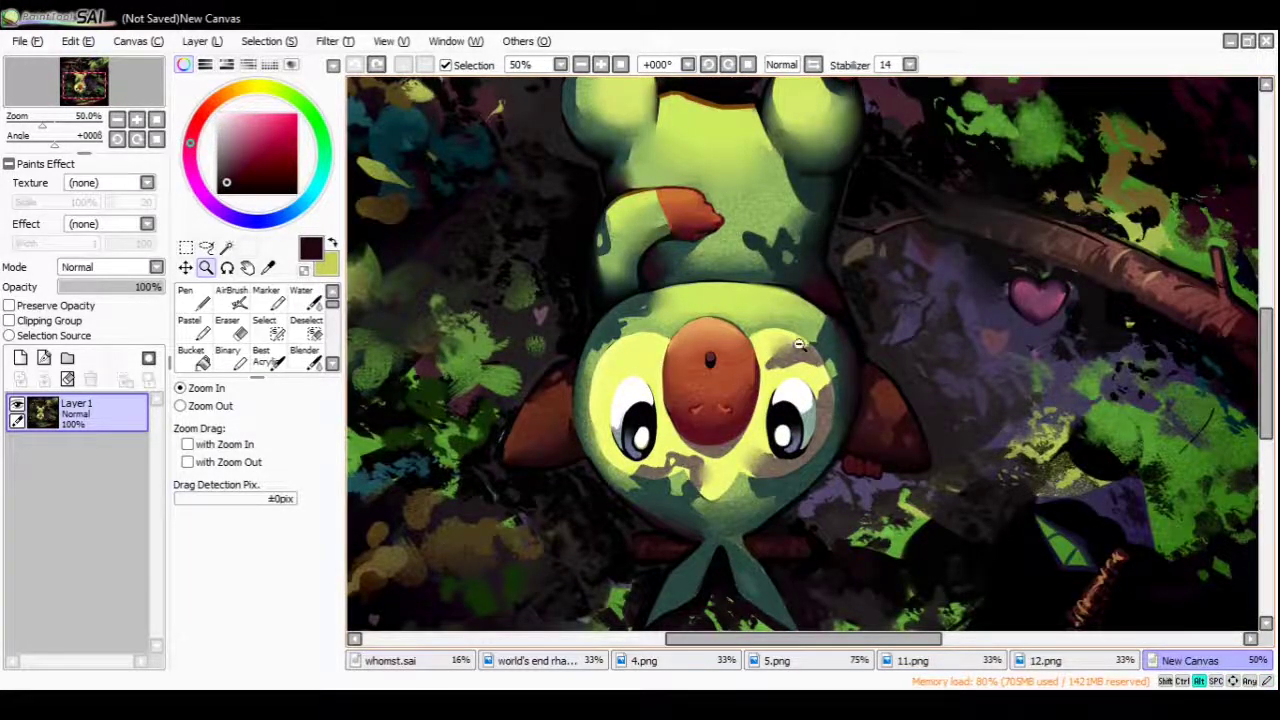
{"action": "scroll", "coordinate": [799, 344], "scroll_direction": "down", "scroll_amount": 2}
{"action": "scroll", "coordinate": [774, 383], "scroll_direction": "up", "scroll_amount": 1}
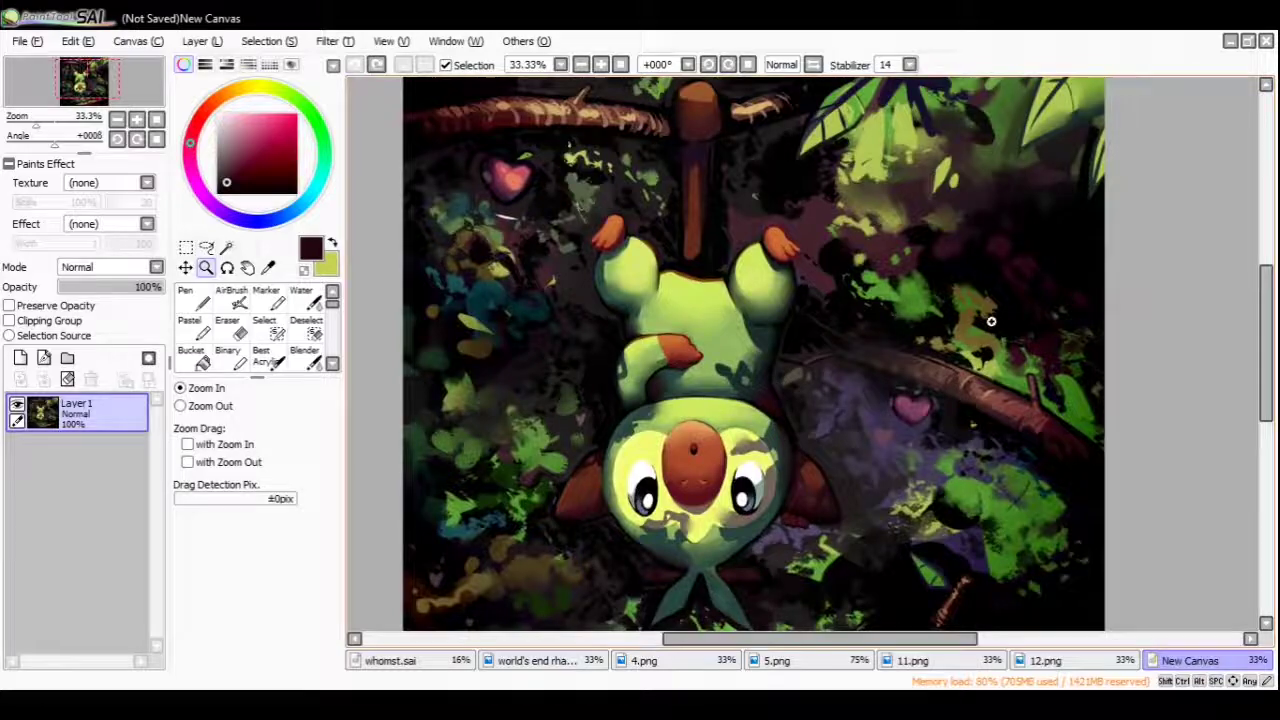
Switch to the 12.png illustration and inspect the shaded face, red splatters and blue jacket highlights in close-up
{"action": "left_click", "coordinate": [1040, 661]}
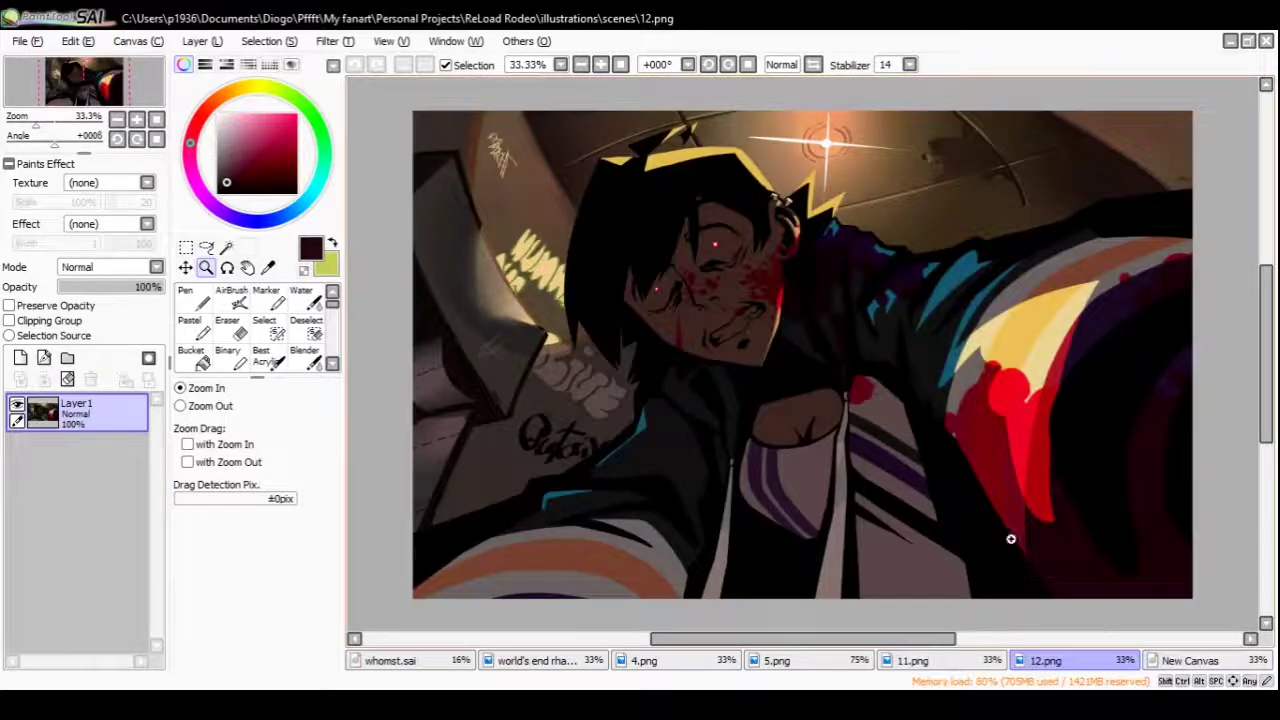
{"action": "scroll", "coordinate": [735, 267], "scroll_direction": "up", "scroll_amount": 2}
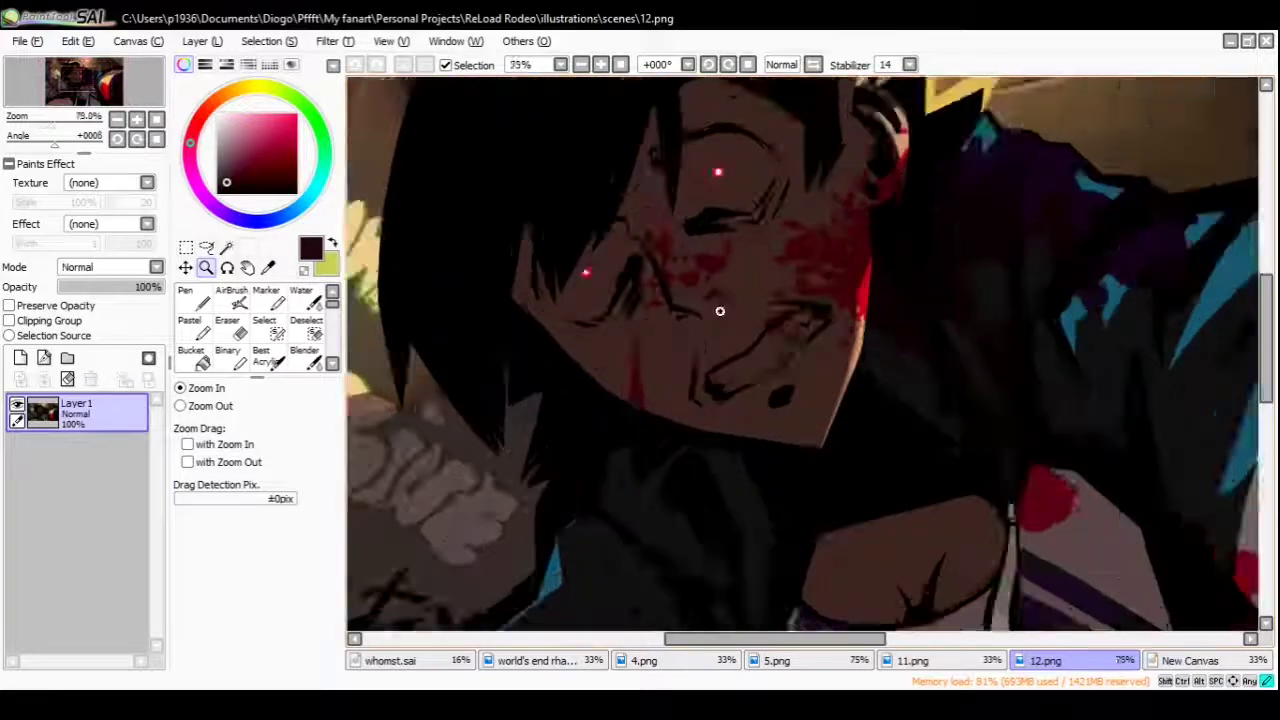
{"action": "scroll", "coordinate": [734, 403], "scroll_direction": "down", "scroll_amount": 2}
{"action": "scroll", "coordinate": [872, 279], "scroll_direction": "up", "scroll_amount": 3}
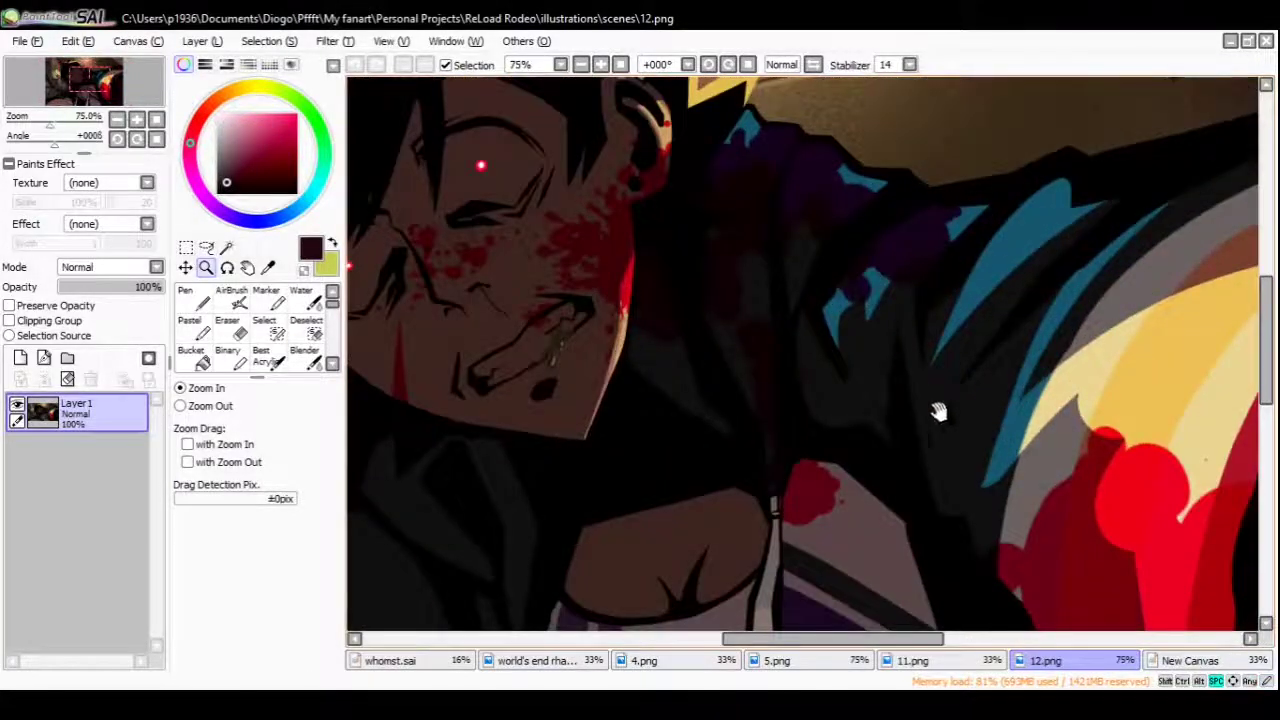
{"action": "left_click_drag", "start_coordinate": [934, 409], "coordinate": [940, 374]}
{"action": "scroll", "coordinate": [940, 374], "scroll_direction": "down", "scroll_amount": 3}
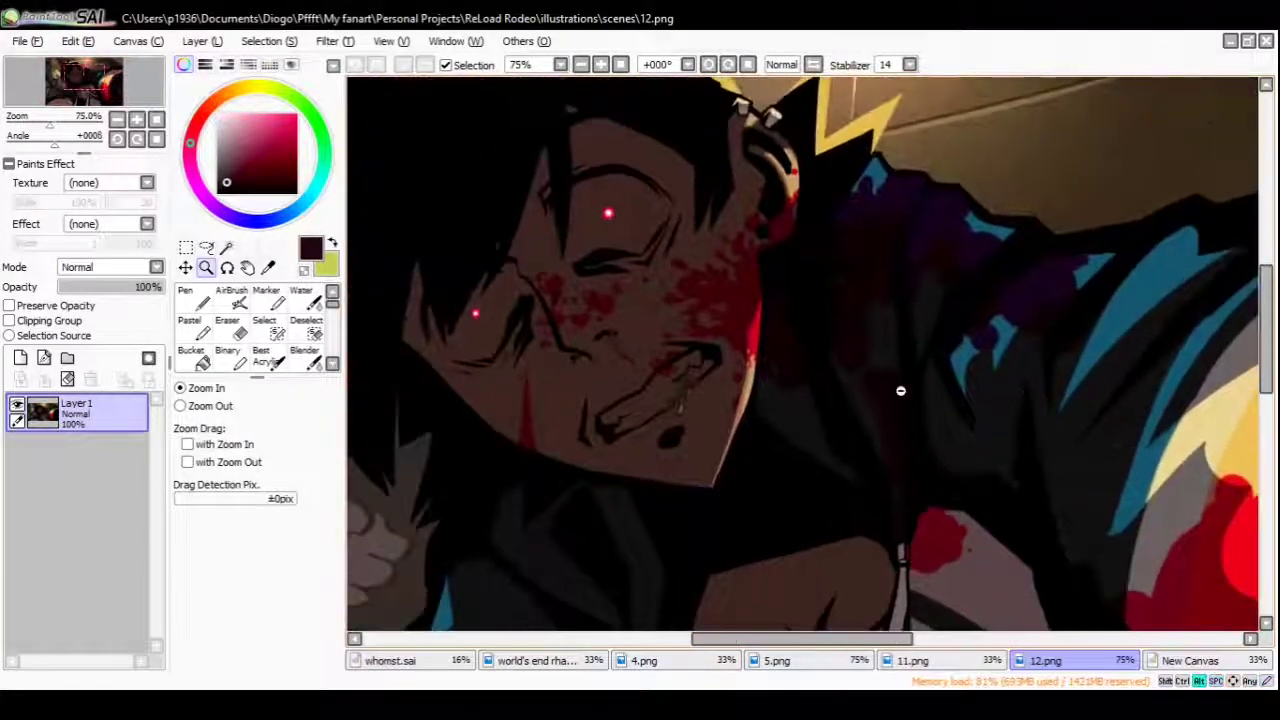
Sample the near-black tone of the character's jacket and compare it with the whole illustration
{"action": "scroll", "coordinate": [806, 417], "scroll_direction": "up", "scroll_amount": 2}
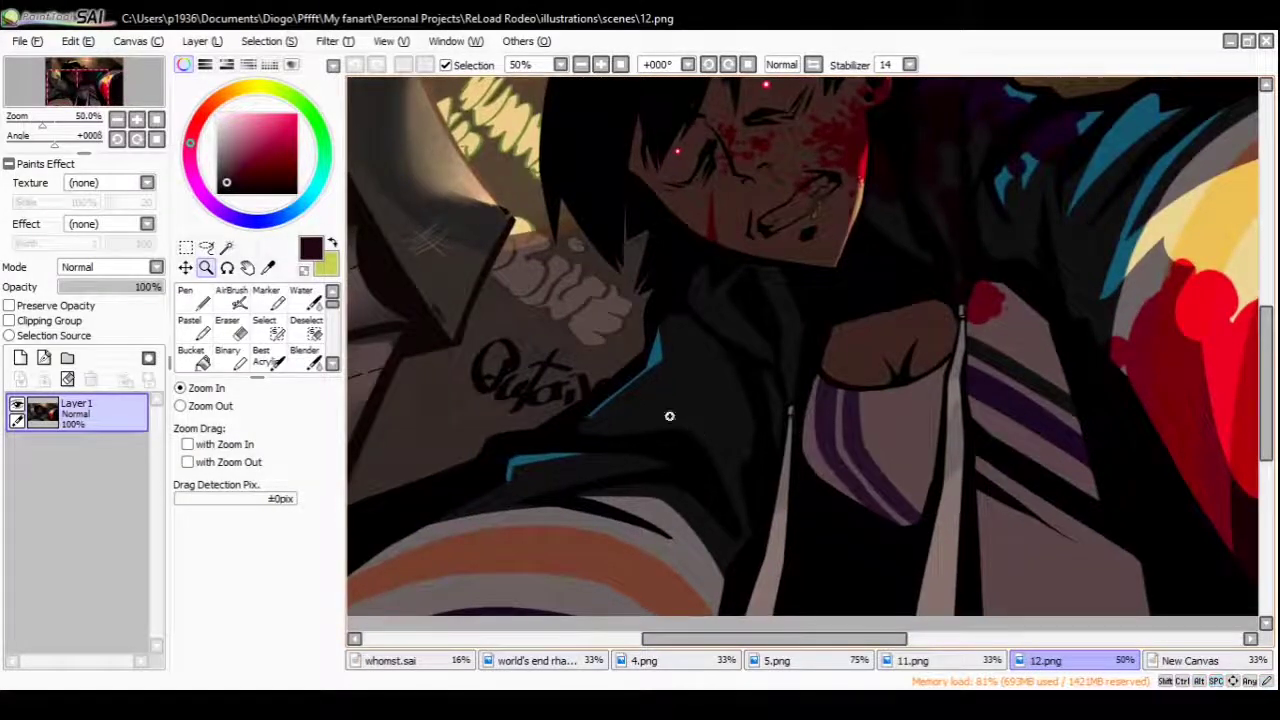
{"action": "left_click", "coordinate": [193, 296]}
{"action": "scroll", "coordinate": [749, 366], "scroll_direction": "down", "scroll_amount": 1}
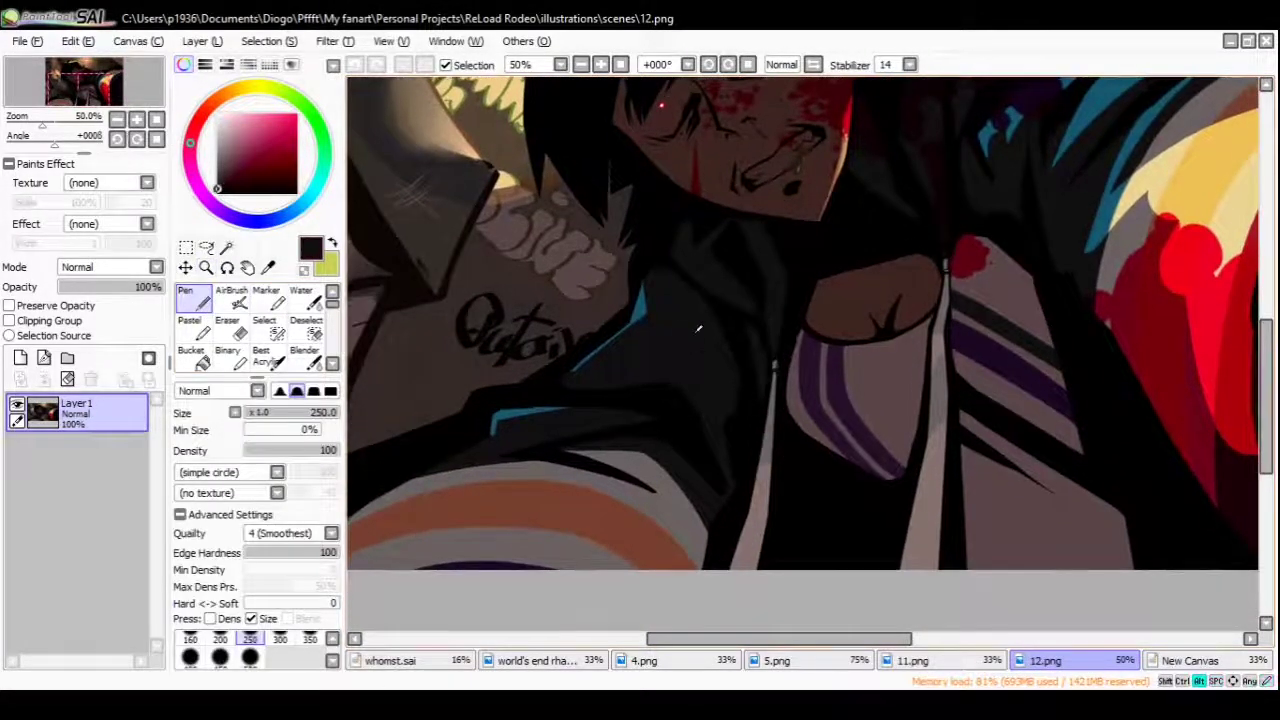
{"action": "scroll", "coordinate": [686, 343], "scroll_direction": "down", "scroll_amount": 2}
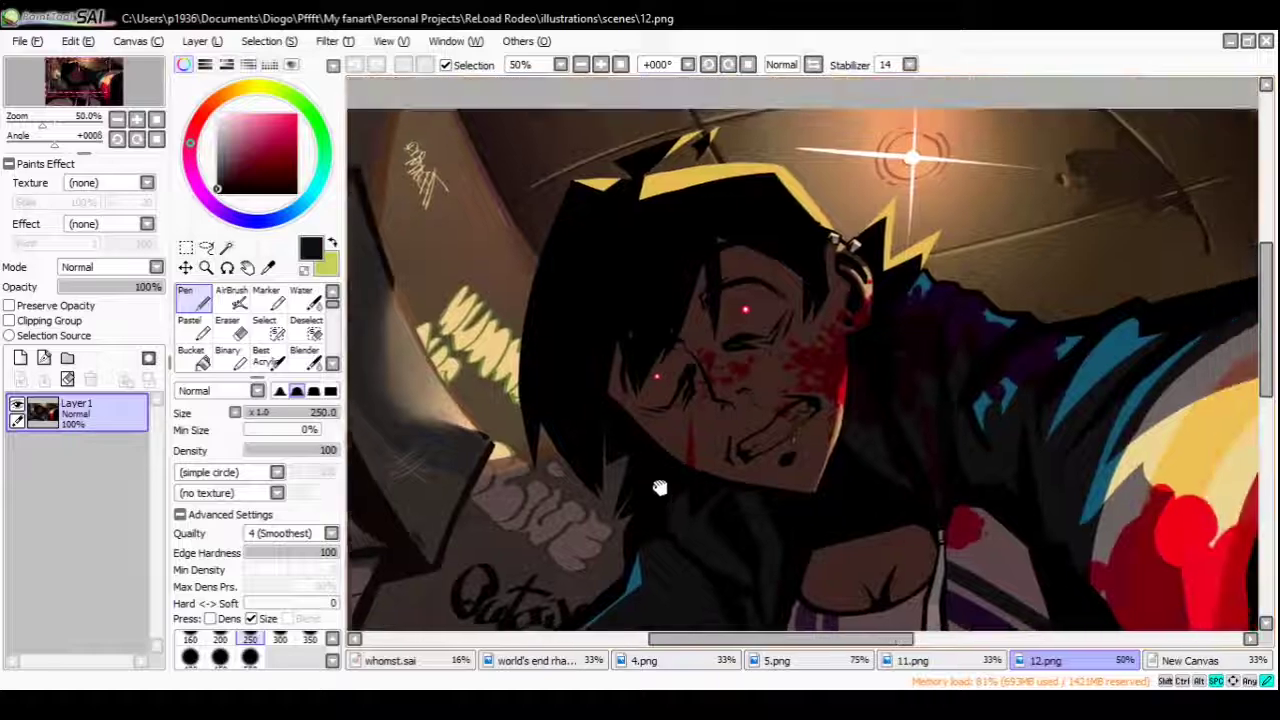
{"action": "scroll", "coordinate": [726, 432], "scroll_direction": "down", "scroll_amount": 1}
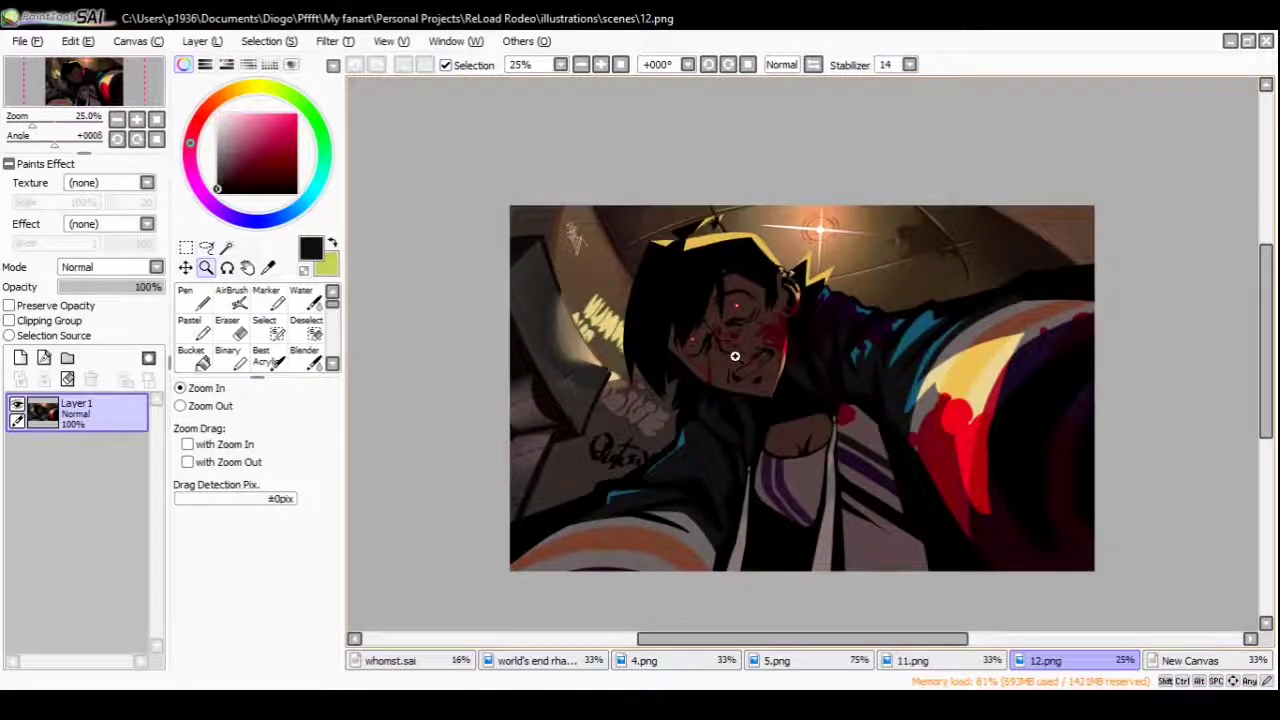
Examine the shaded face, red splatters and blue jacket highlights in close-up and against the whole illustration
{"action": "scroll", "coordinate": [823, 349], "scroll_direction": "up", "scroll_amount": 2}
{"action": "scroll", "coordinate": [820, 360], "scroll_direction": "down", "scroll_amount": 1}
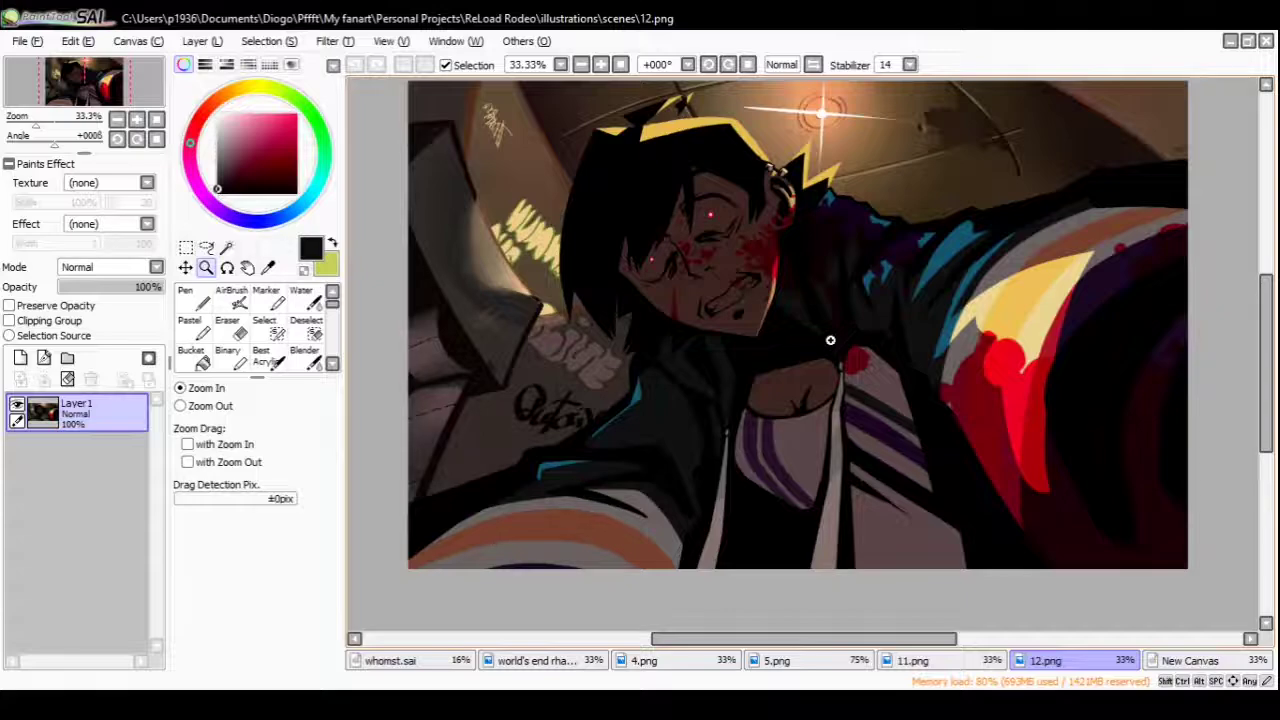
{"action": "scroll", "coordinate": [737, 220], "scroll_direction": "up", "scroll_amount": 3}
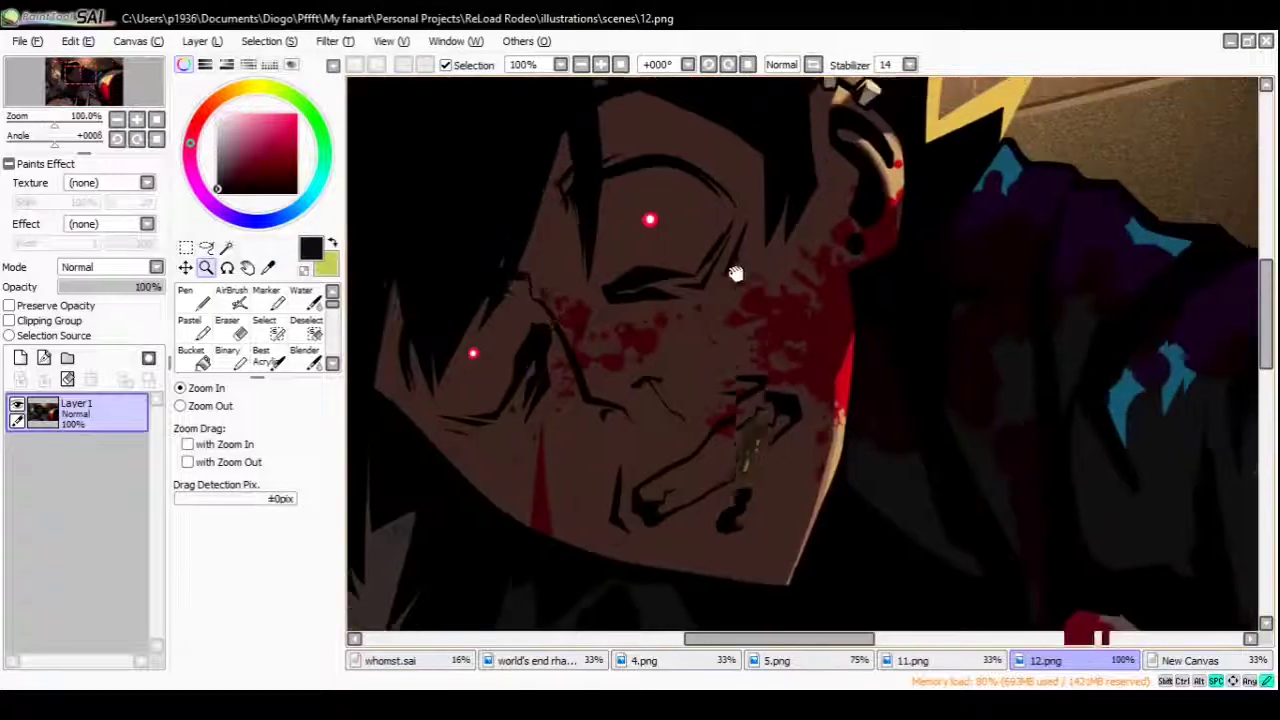
{"action": "scroll", "coordinate": [737, 306], "scroll_direction": "down", "scroll_amount": 2}
{"action": "scroll", "coordinate": [721, 335], "scroll_direction": "up", "scroll_amount": 1}
{"action": "scroll", "coordinate": [721, 335], "scroll_direction": "down", "scroll_amount": 3}
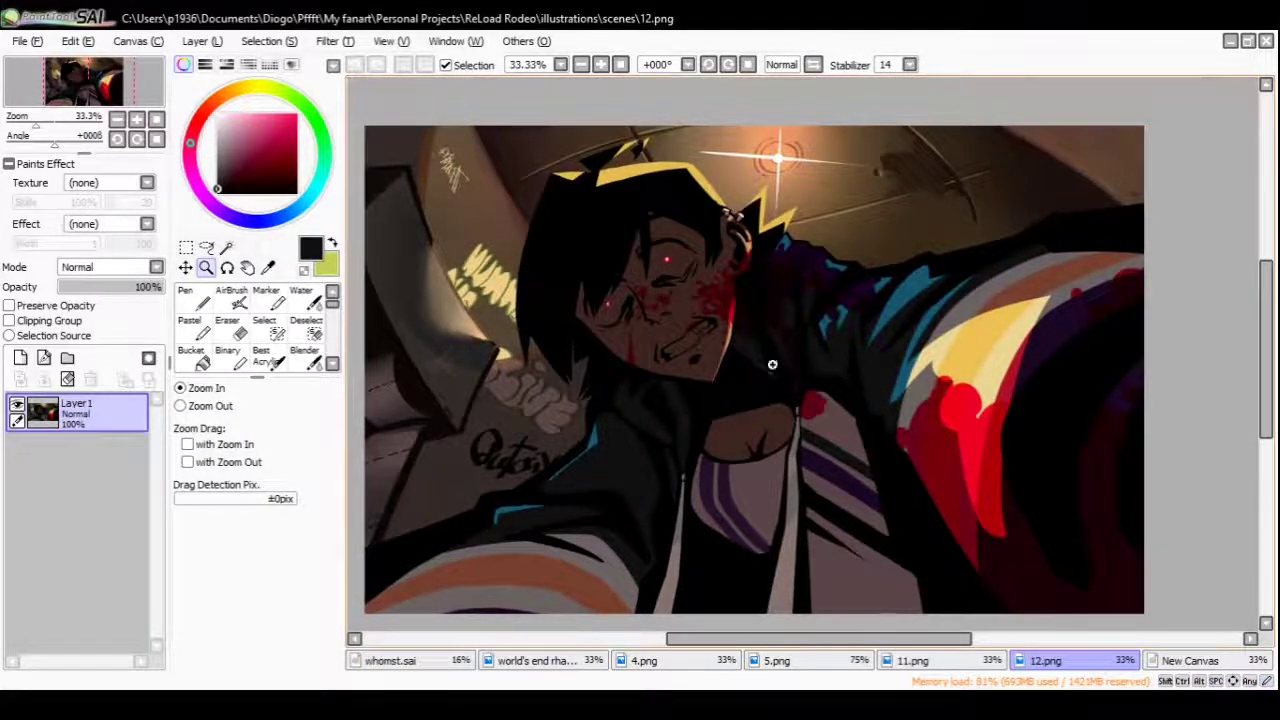
{"action": "mouse_move", "coordinate": [772, 364]}
{"action": "left_mouse_down"}
{"action": "mouse_move", "coordinate": [777, 409]}
{"action": "mouse_move", "coordinate": [763, 386]}
{"action": "mouse_move", "coordinate": [742, 425]}
{"action": "left_mouse_up"}
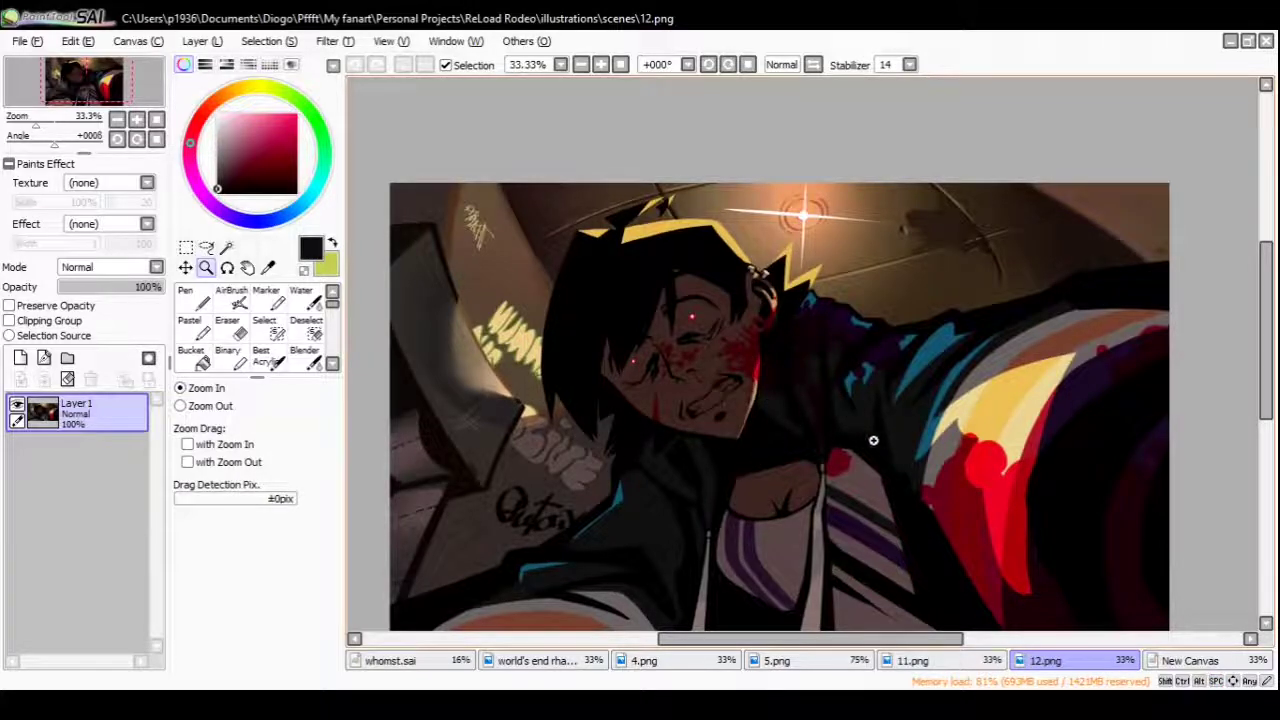
{"action": "scroll", "coordinate": [740, 364], "scroll_direction": "up", "scroll_amount": 3}
{"action": "scroll", "coordinate": [714, 371], "scroll_direction": "down", "scroll_amount": 2}
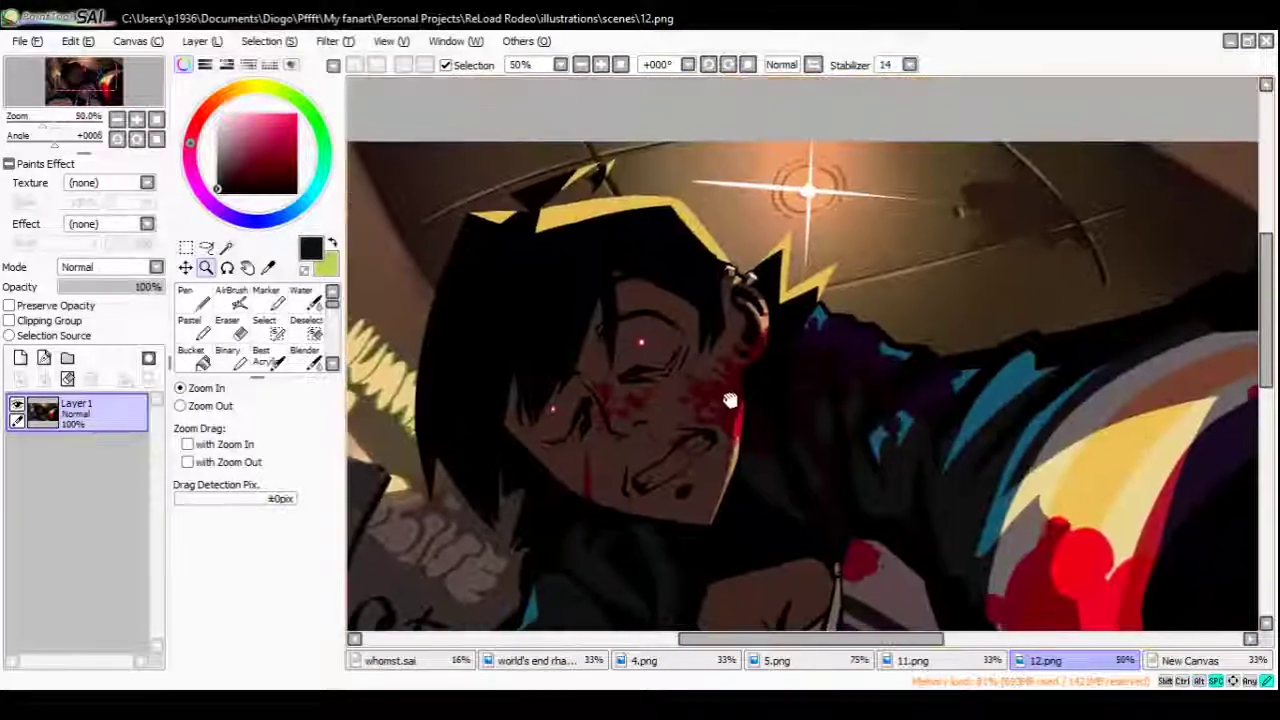
Sample the dark brown of the shaded face and the near-black of the jacket to compare their values
{"action": "left_click", "coordinate": [192, 297]}
{"action": "left_click", "coordinate": [714, 443], "text": "alt"}
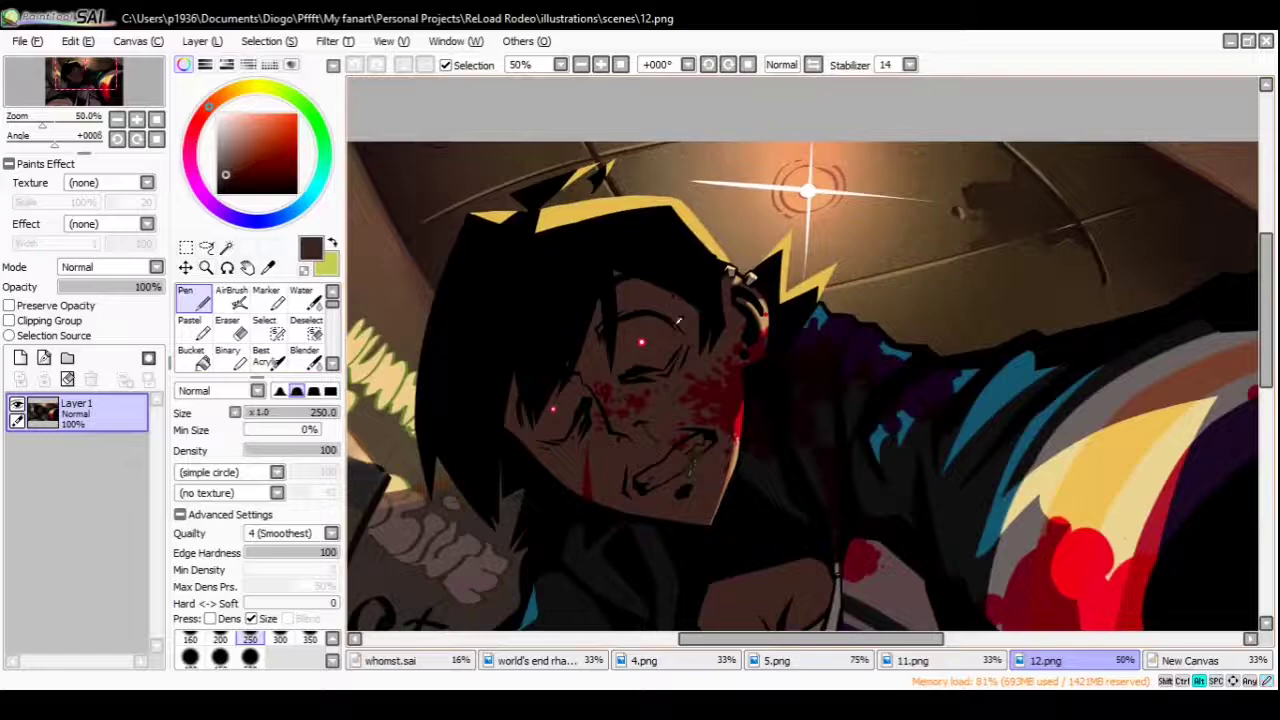
{"action": "left_click_drag", "start_coordinate": [714, 443], "coordinate": [774, 266]}
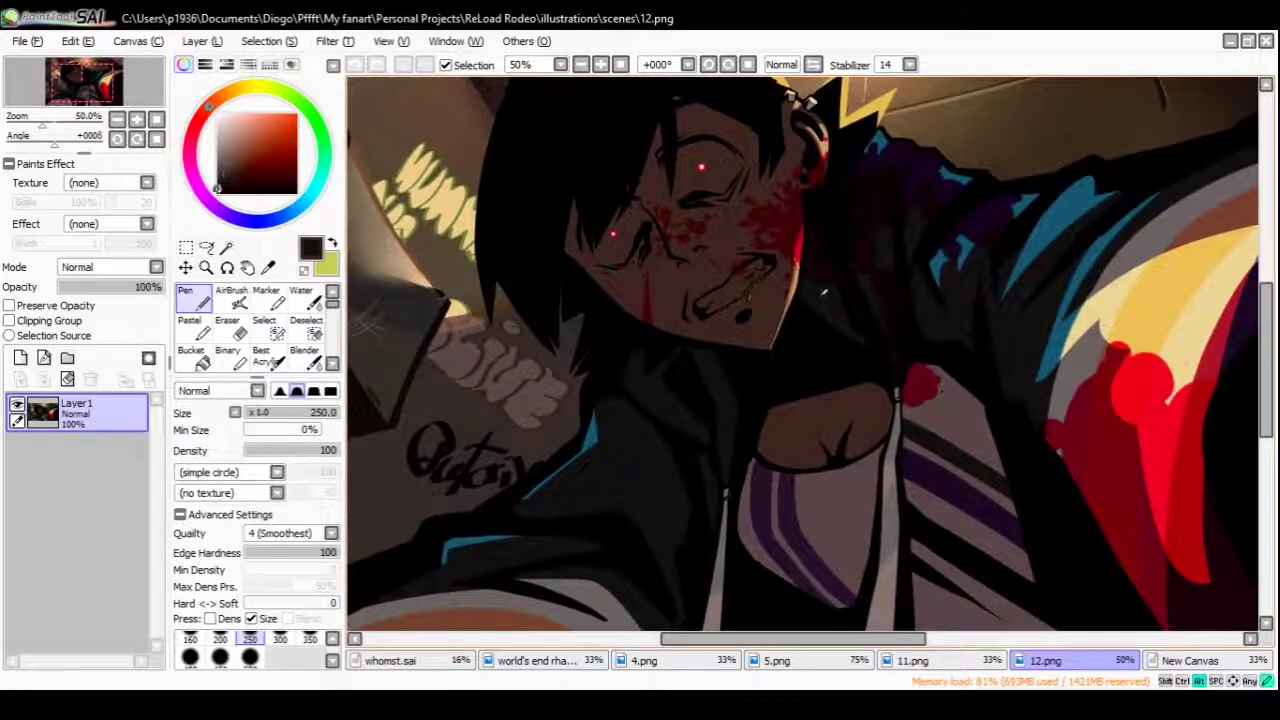
{"action": "scroll", "coordinate": [822, 292], "scroll_direction": "right", "scroll_amount": 3}
{"action": "scroll", "coordinate": [735, 388], "scroll_direction": "left", "scroll_amount": 3}
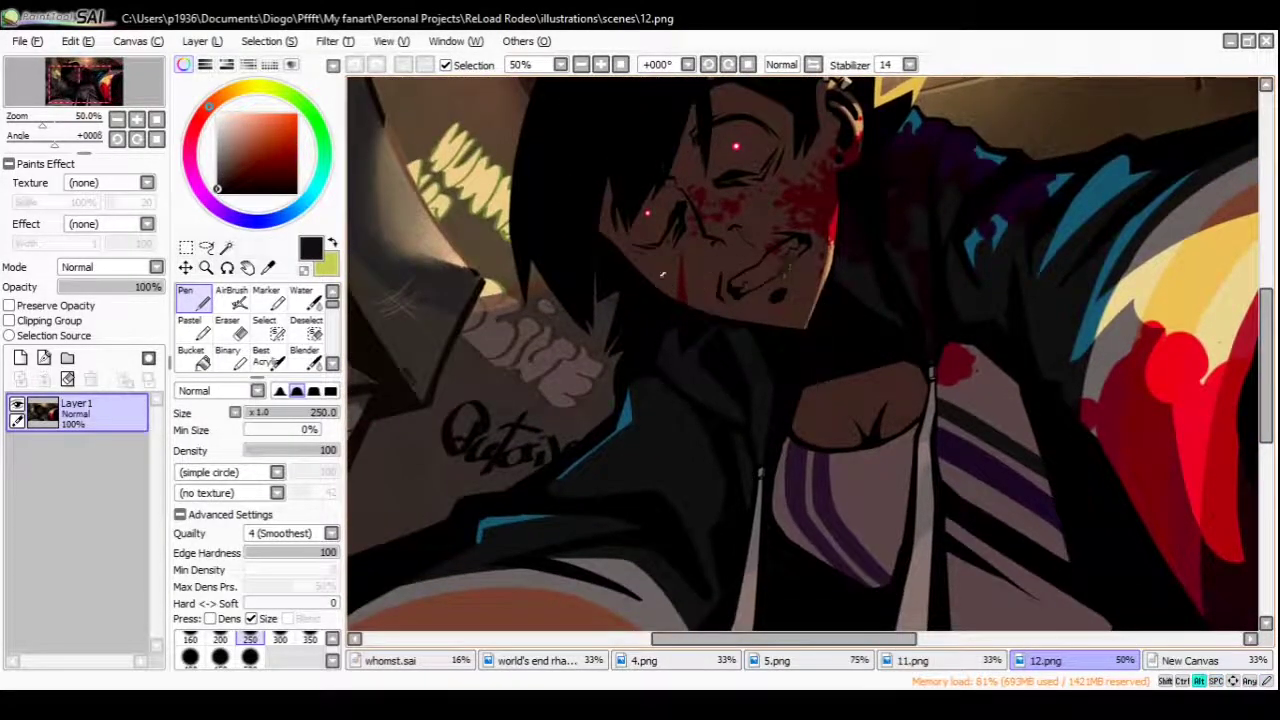
{"action": "scroll", "coordinate": [740, 370], "scroll_direction": "up", "scroll_amount": 4}
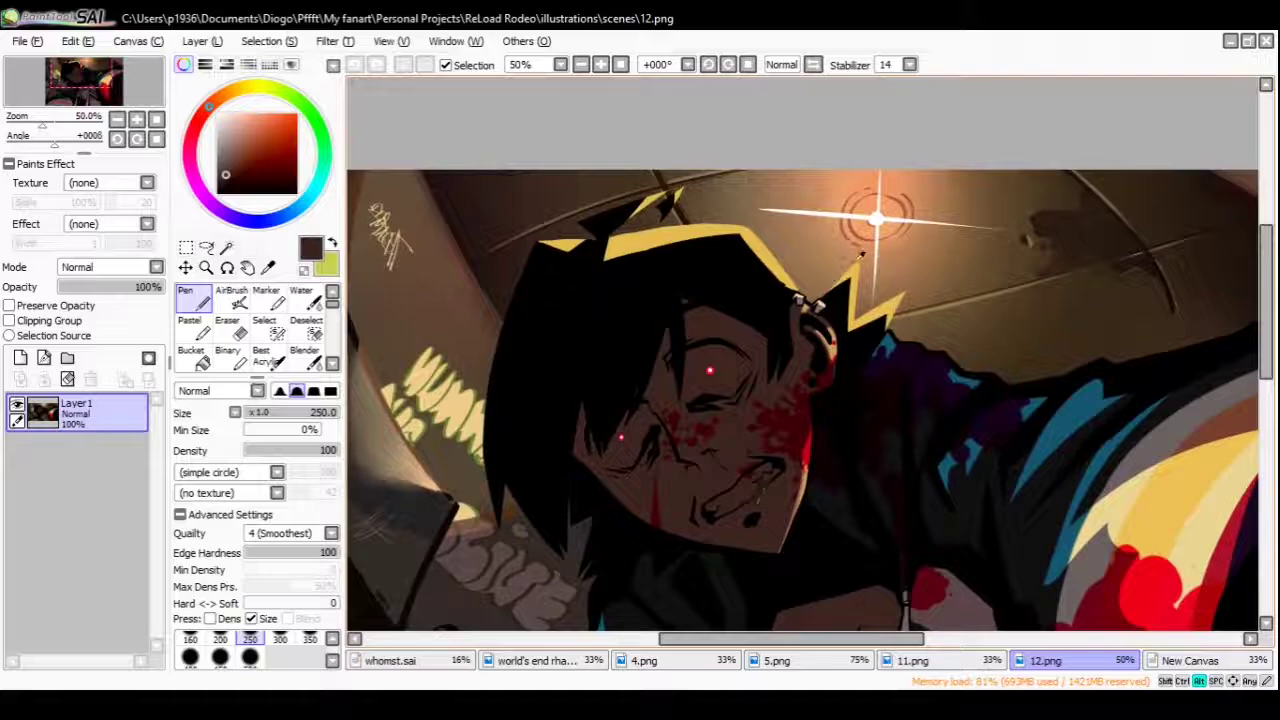
Sample the golden yellow of the hair highlight and compare it with the yellow light on the raised sleeve
{"action": "left_click", "coordinate": [686, 225], "text": "alt"}
{"action": "left_click_drag", "start_coordinate": [726, 314], "coordinate": [690, 262]}
{"action": "left_click", "coordinate": [628, 222], "text": "ctrl+alt"}
{"action": "left_click", "coordinate": [628, 222], "text": "ctrl"}
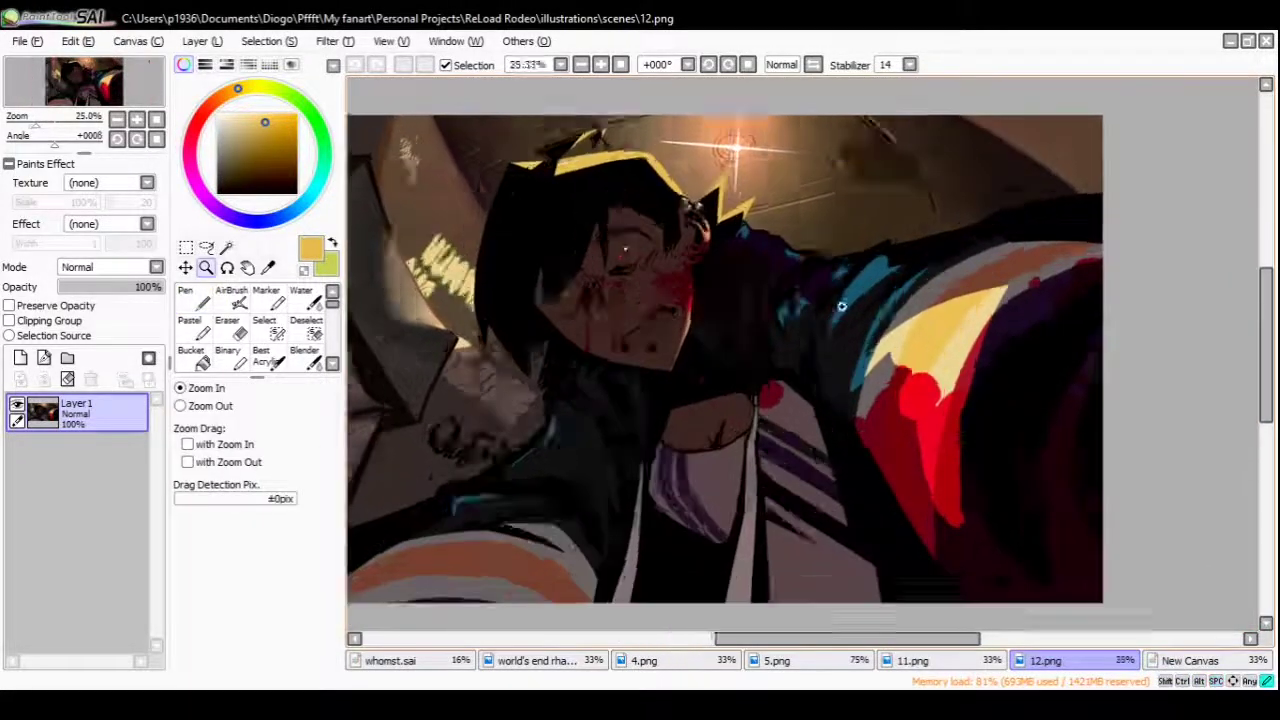
{"action": "left_click", "coordinate": [628, 222], "text": "ctrl"}
{"action": "left_click", "coordinate": [193, 298]}
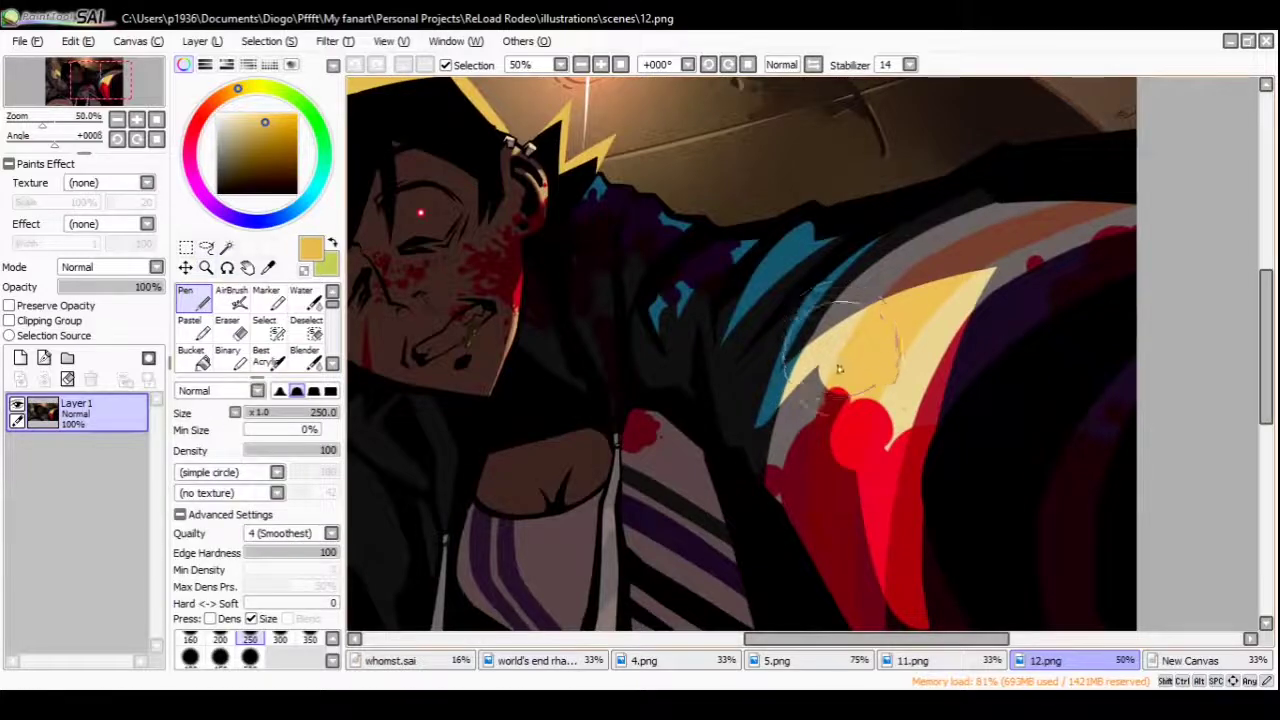
Sample the blue jacket highlights beside the lit sleeve and compare them with the glowing ceiling lamp
{"action": "left_click", "coordinate": [806, 262], "text": "alt"}
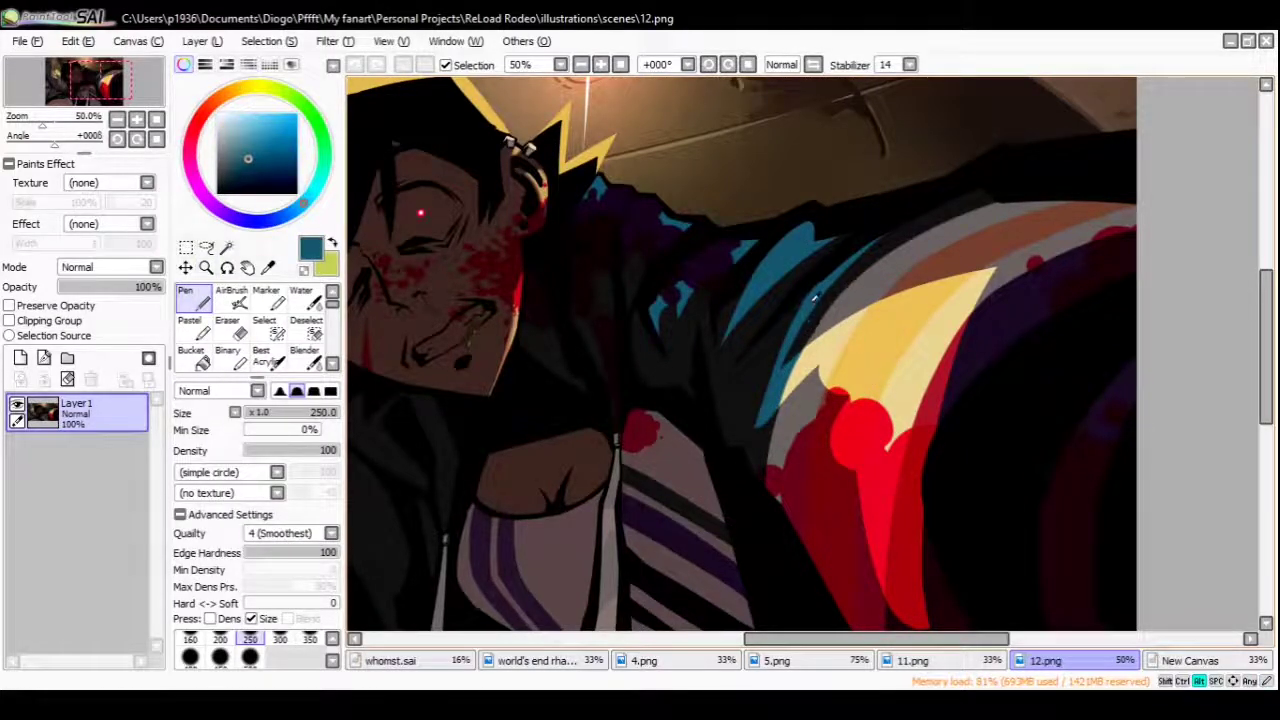
{"action": "left_click", "coordinate": [830, 342], "text": "alt"}
{"action": "left_click", "coordinate": [786, 242], "text": "alt"}
{"action": "scroll", "coordinate": [800, 355], "scroll_direction": "up", "scroll_amount": 2}
{"action": "left_click_drag", "start_coordinate": [705, 287], "coordinate": [783, 355]}
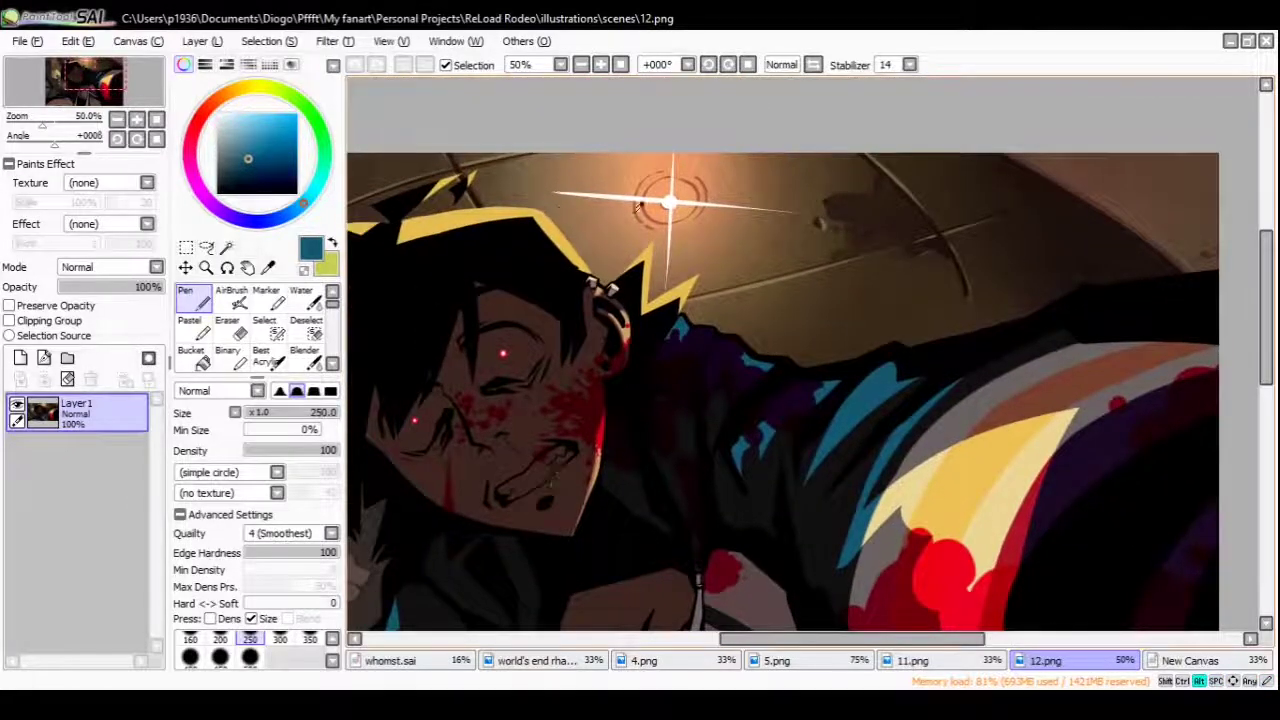
Sample the pale and golden yellows on the raised sleeve to compare their saturation and brightness
{"action": "left_click_drag", "start_coordinate": [870, 325], "coordinate": [795, 103]}
{"action": "left_click", "coordinate": [935, 257], "text": "alt"}
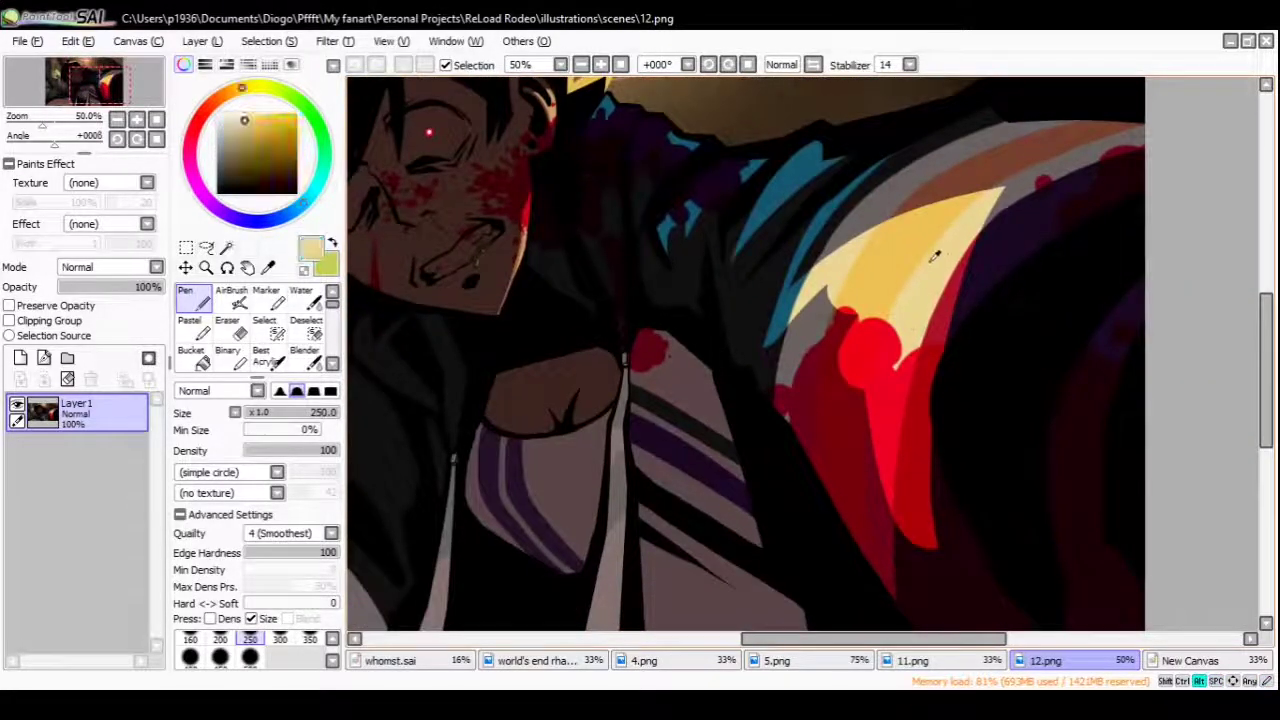
{"action": "key", "text": "ctrl+z"}
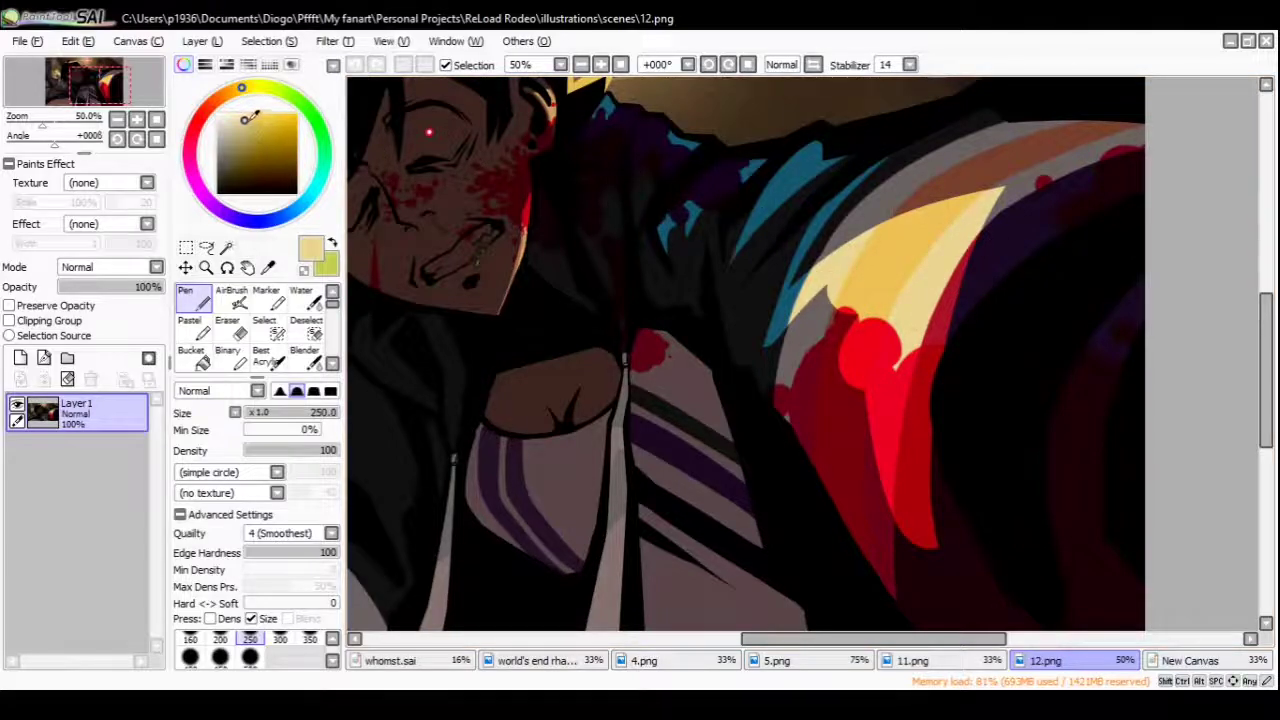
{"action": "left_click_drag", "start_coordinate": [907, 319], "coordinate": [875, 347]}
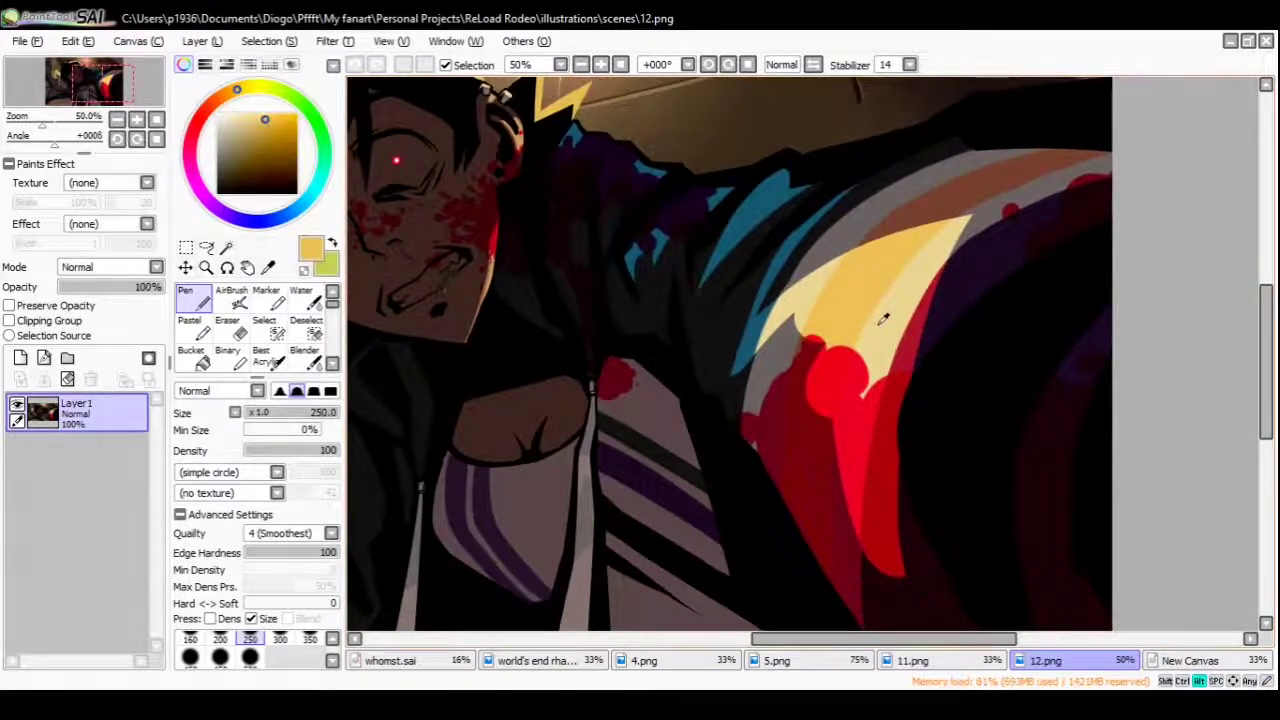
{"action": "left_click_drag", "start_coordinate": [944, 297], "coordinate": [1021, 336]}
Sample the muted brown of the background wall and compare it with the character across the whole illustration
{"action": "left_click", "coordinate": [723, 363], "text": "alt"}
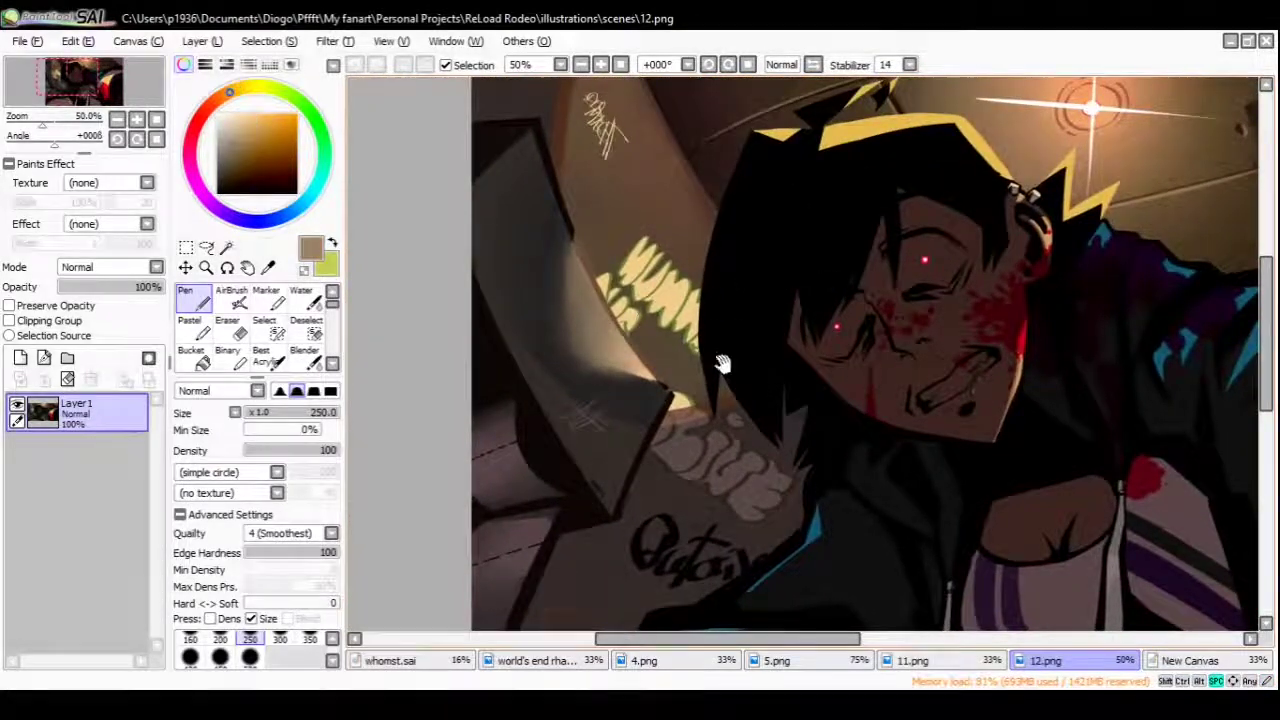
{"action": "left_click_drag", "start_coordinate": [987, 415], "coordinate": [751, 383]}
{"action": "key", "text": "ctrl+space"}
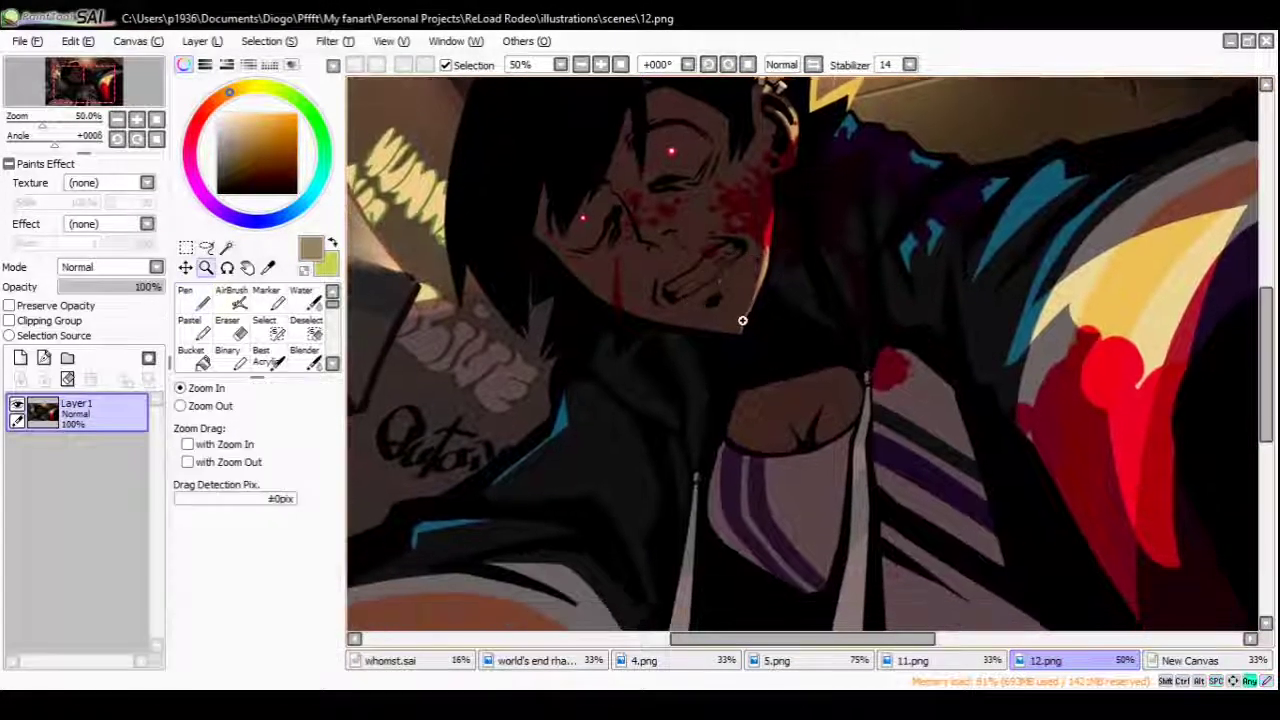
{"action": "left_click", "coordinate": [777, 349]}
{"action": "scroll", "coordinate": [745, 277], "scroll_direction": "down", "scroll_amount": 3}
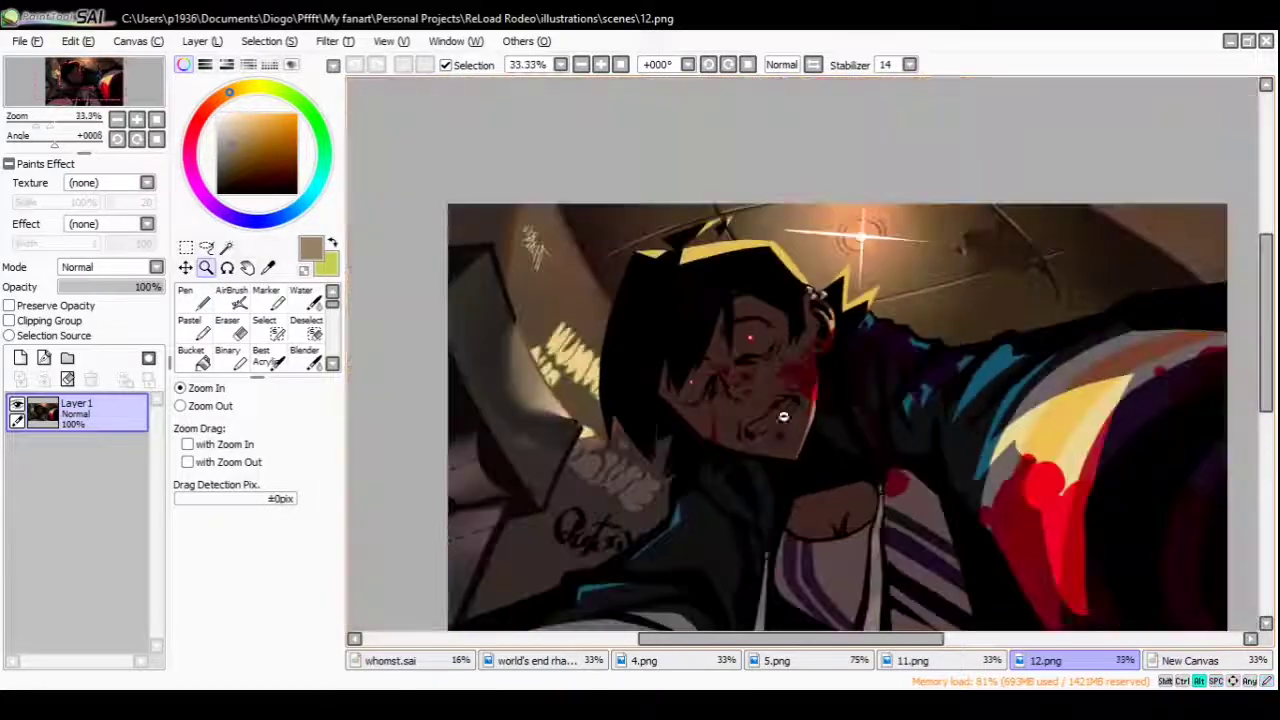
{"action": "left_click_drag", "start_coordinate": [780, 417], "coordinate": [778, 280]}
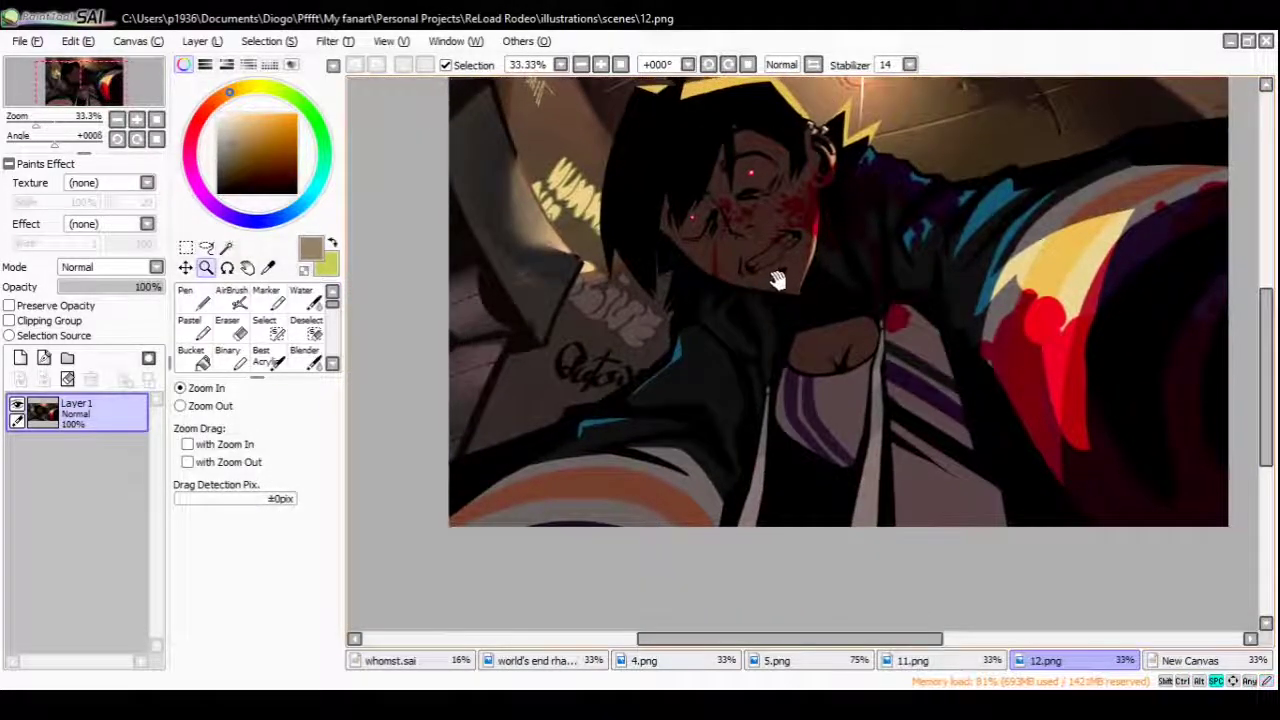
Mirror the canvas view horizontally and examine the light, the face and the raised sleeve in the flipped illustration
{"action": "scroll", "coordinate": [769, 185], "scroll_direction": "up", "scroll_amount": 3}
{"action": "scroll", "coordinate": [760, 300], "scroll_direction": "down", "scroll_amount": 4}
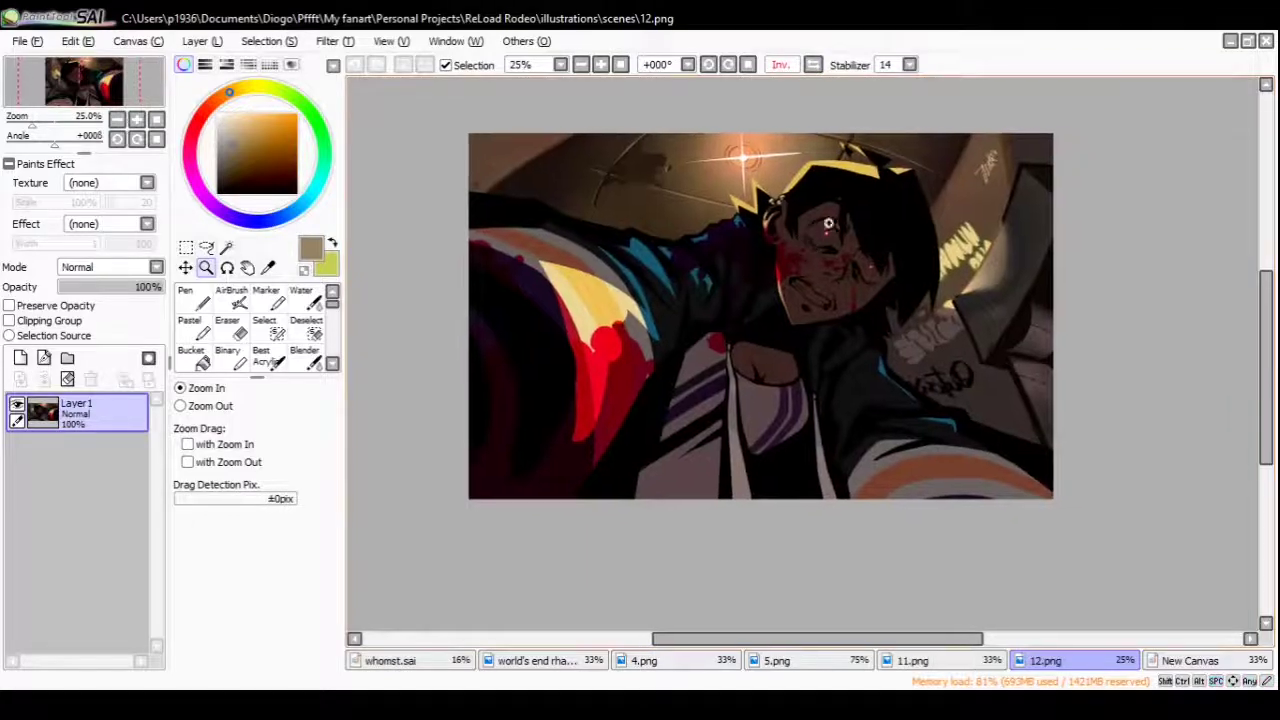
{"action": "scroll", "coordinate": [836, 201], "scroll_direction": "up", "scroll_amount": 2}
{"action": "left_click_drag", "start_coordinate": [812, 290], "coordinate": [812, 362]}
{"action": "scroll", "coordinate": [809, 366], "scroll_direction": "down", "scroll_amount": 1}
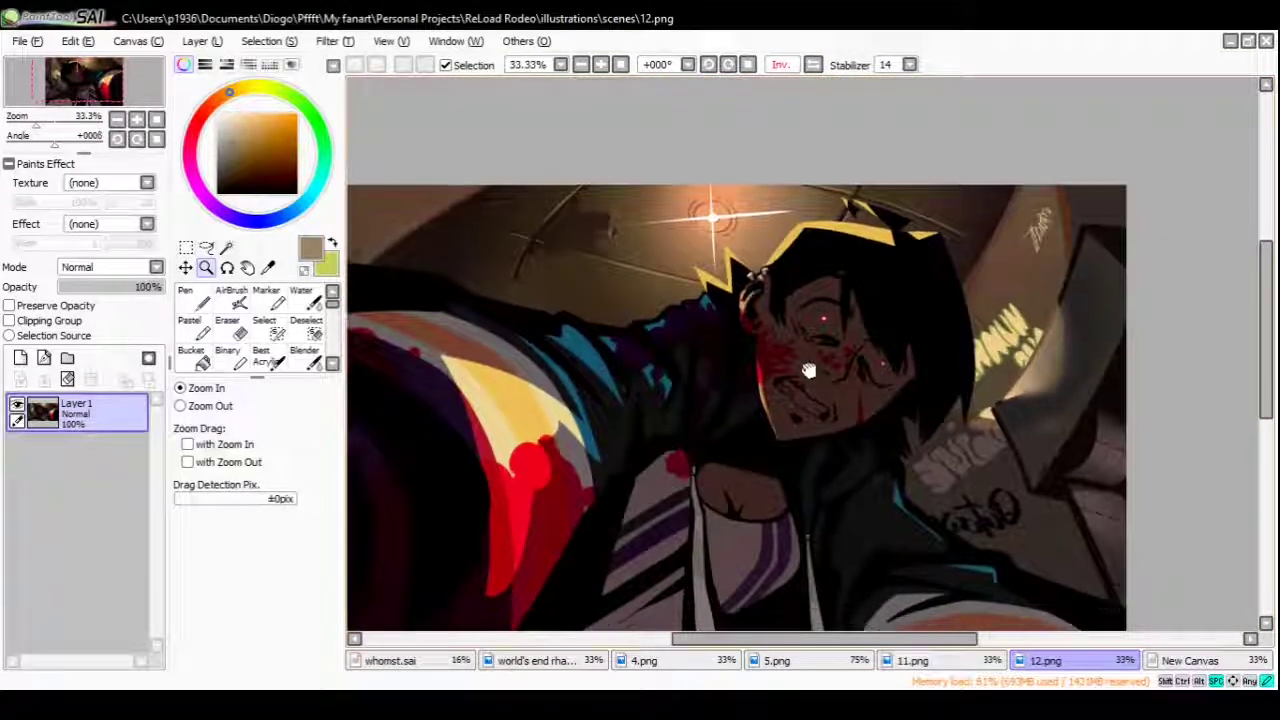
{"action": "scroll", "coordinate": [815, 350], "scroll_direction": "up", "scroll_amount": 1}
{"action": "scroll", "coordinate": [820, 315], "scroll_direction": "down", "scroll_amount": 2}
{"action": "scroll", "coordinate": [810, 330], "scroll_direction": "up", "scroll_amount": 1}
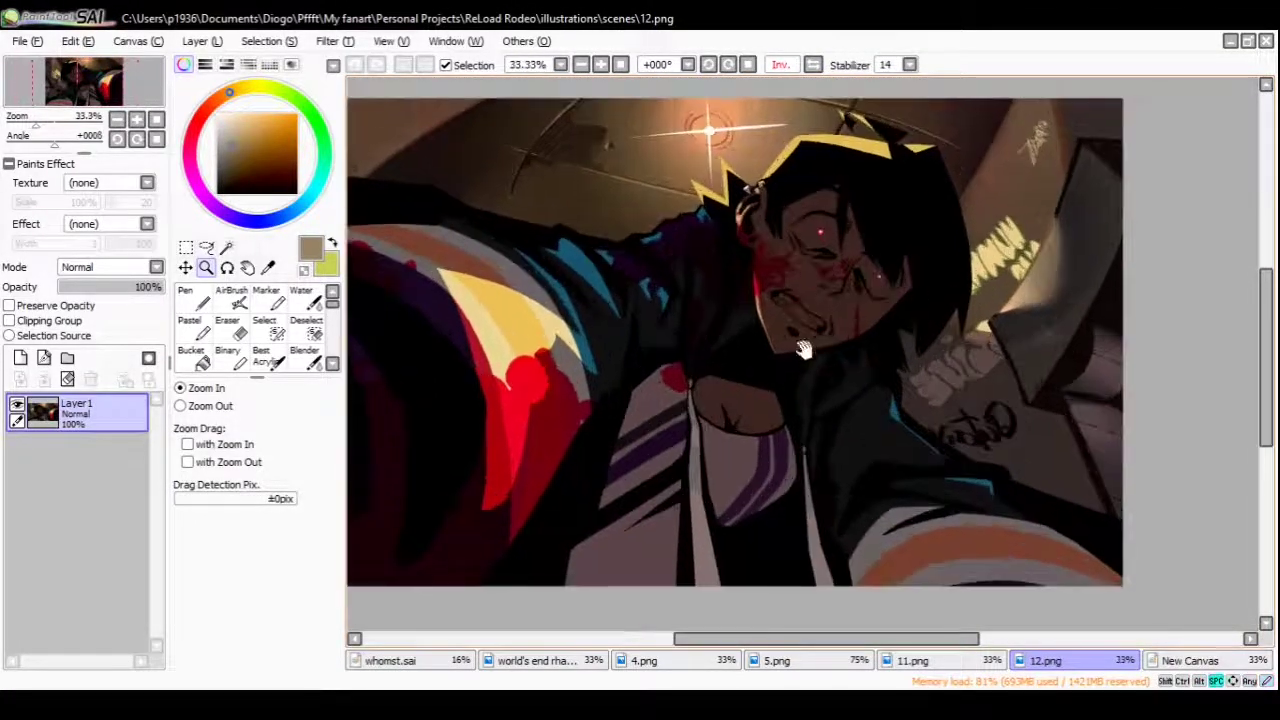
{"action": "scroll", "coordinate": [792, 314], "scroll_direction": "up", "scroll_amount": 1}
{"action": "left_click_drag", "start_coordinate": [792, 314], "coordinate": [985, 293]}
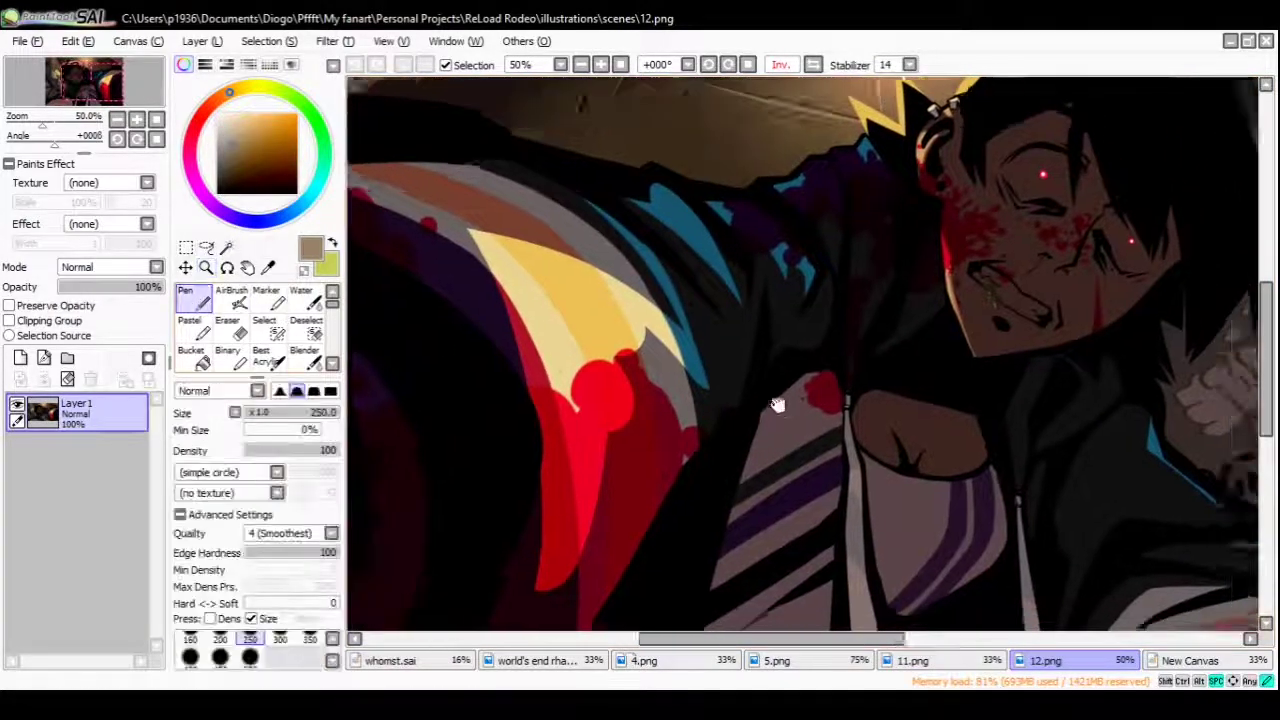
Inspect the mirrored face in close-up and sample the dark red of the splatters on the cheek
{"action": "left_click_drag", "start_coordinate": [1070, 245], "coordinate": [925, 161]}
{"action": "scroll", "coordinate": [925, 161], "scroll_direction": "up", "scroll_amount": 2}
{"action": "key", "text": "n"}
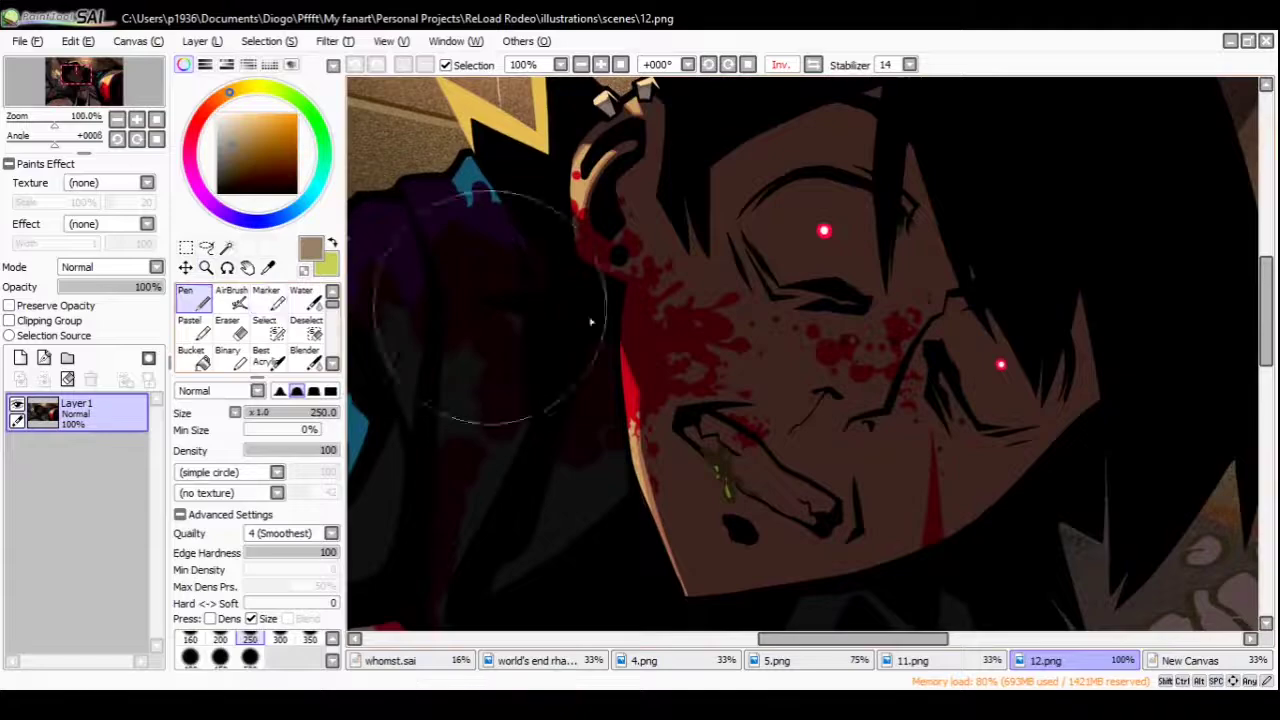
{"action": "left_click", "coordinate": [666, 394], "text": "alt"}
{"action": "scroll", "coordinate": [666, 394], "scroll_direction": "down", "scroll_amount": 1}
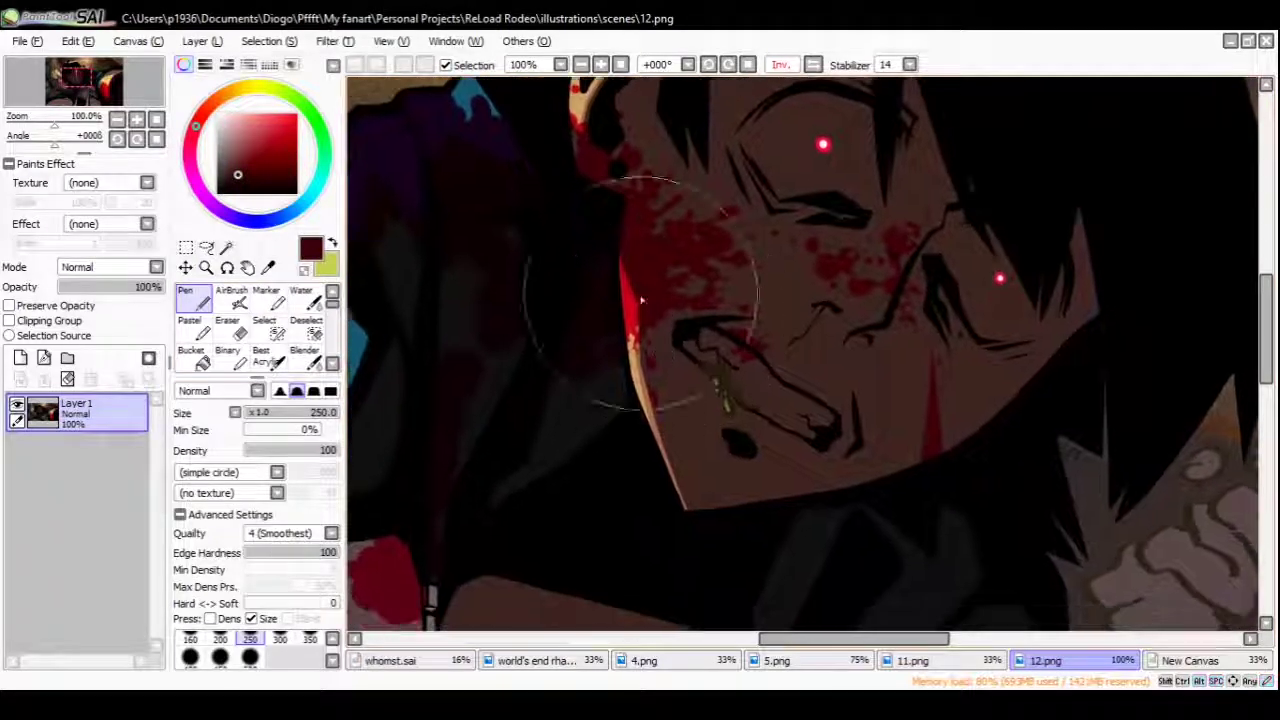
Sample the bright red on the lit part of the sleeve and compare it with the whole mirrored illustration
{"action": "left_click_drag", "start_coordinate": [569, 408], "coordinate": [801, 242]}
{"action": "left_click_drag", "start_coordinate": [768, 418], "coordinate": [691, 389]}
{"action": "left_click", "coordinate": [701, 398], "text": "ctrl+alt"}
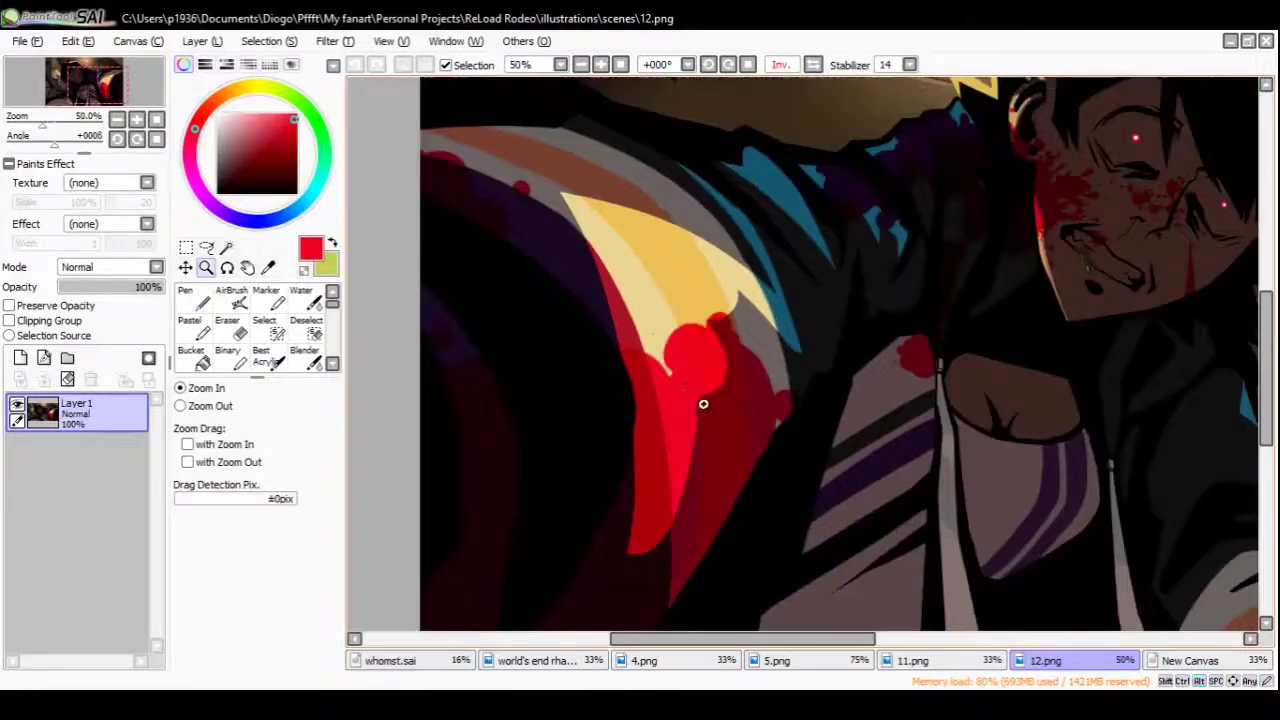
{"action": "left_click", "coordinate": [690, 415], "text": "ctrl+alt"}
{"action": "left_click", "coordinate": [705, 418], "text": "ctrl+alt"}
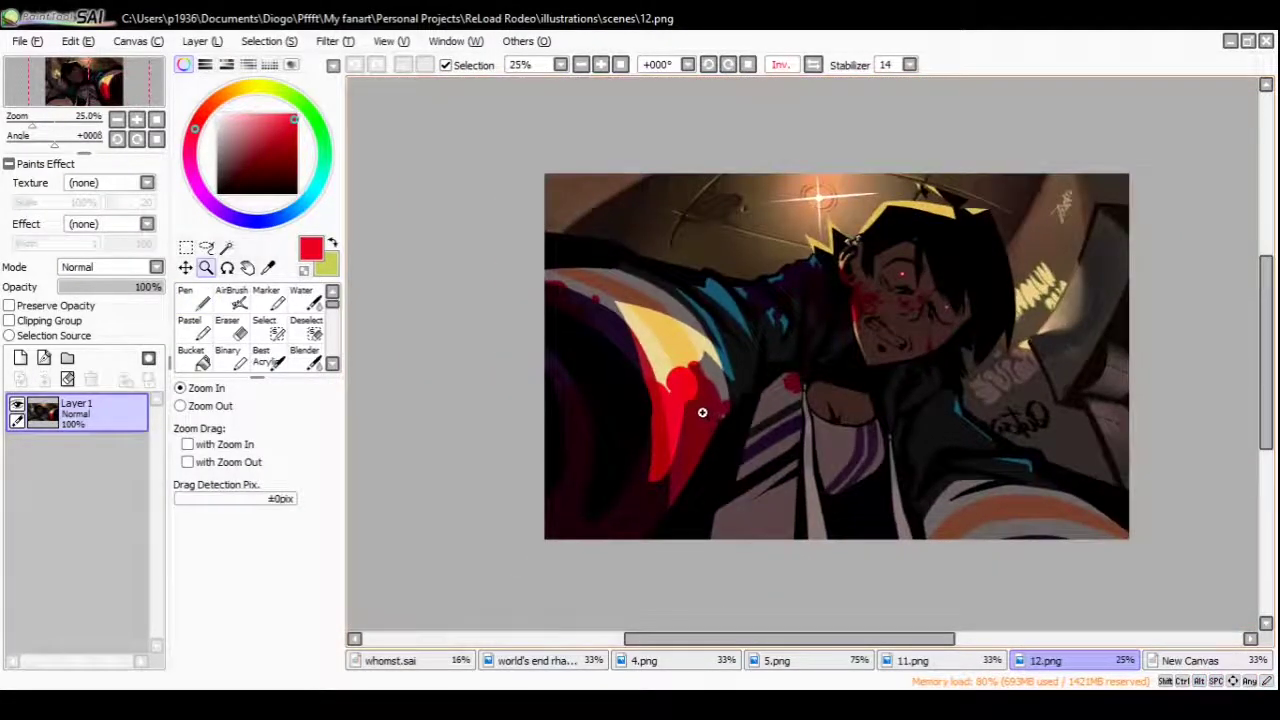
Inspect the jacket shoulder in close-up and return the canvas to its unmirrored view to compare the face and lamp
{"action": "left_click", "coordinate": [877, 298]}
{"action": "left_click", "coordinate": [830, 262]}
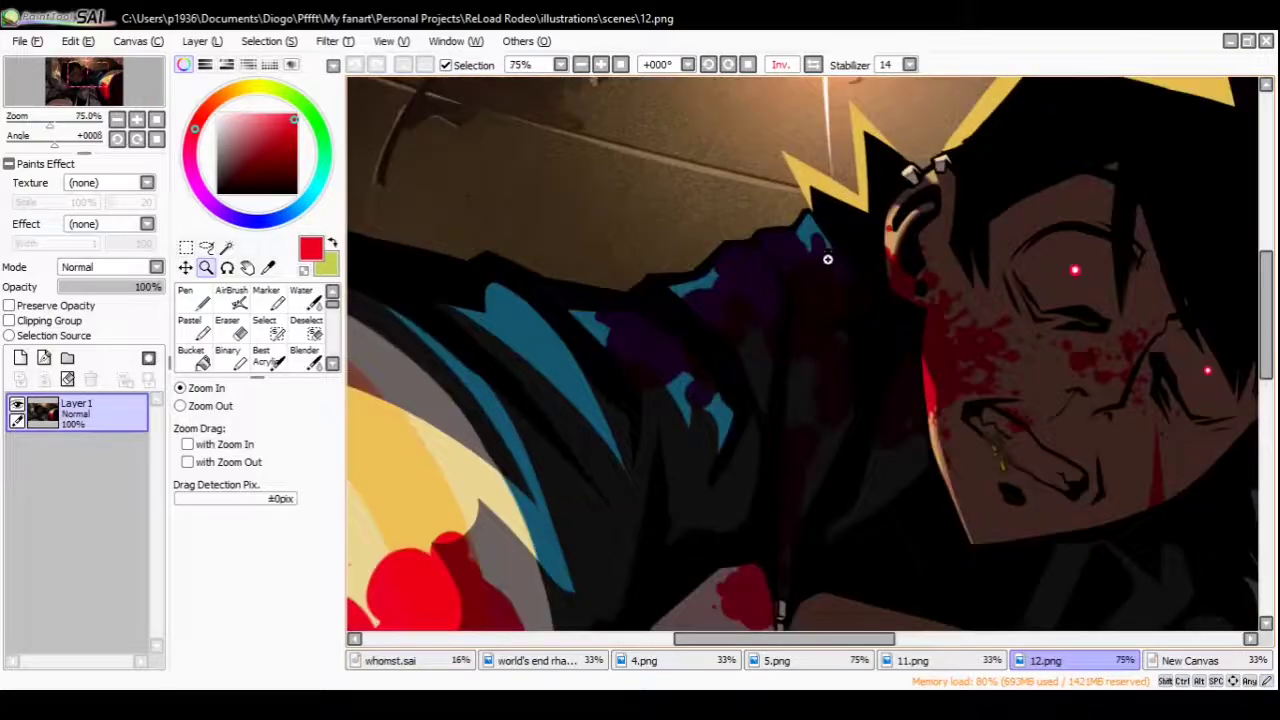
{"action": "key", "text": "h"}
{"action": "left_click", "coordinate": [701, 361], "text": "alt"}
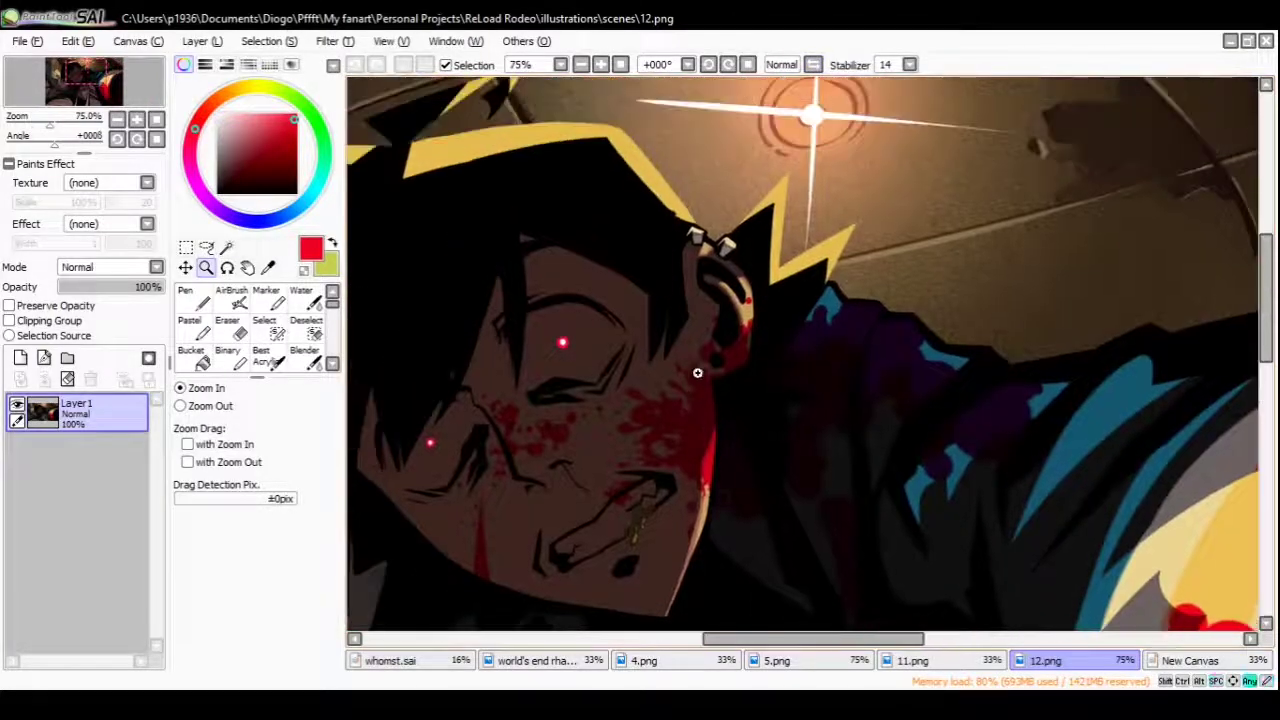
{"action": "left_click", "coordinate": [700, 360], "text": "alt"}
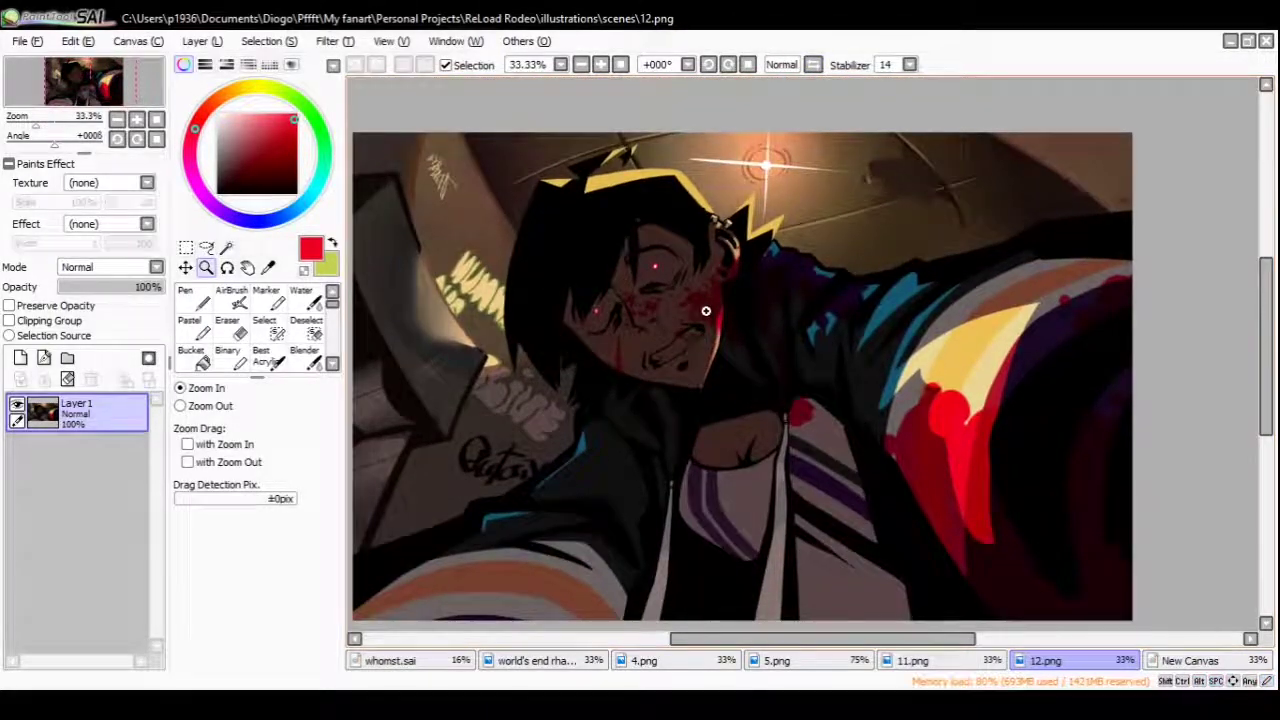
Compare the shaded face and yellow hair rim with the full illustration, and switch to the 11.png illustration
{"action": "left_click", "coordinate": [706, 311]}
{"action": "scroll", "coordinate": [701, 388], "scroll_direction": "up", "scroll_amount": 4}
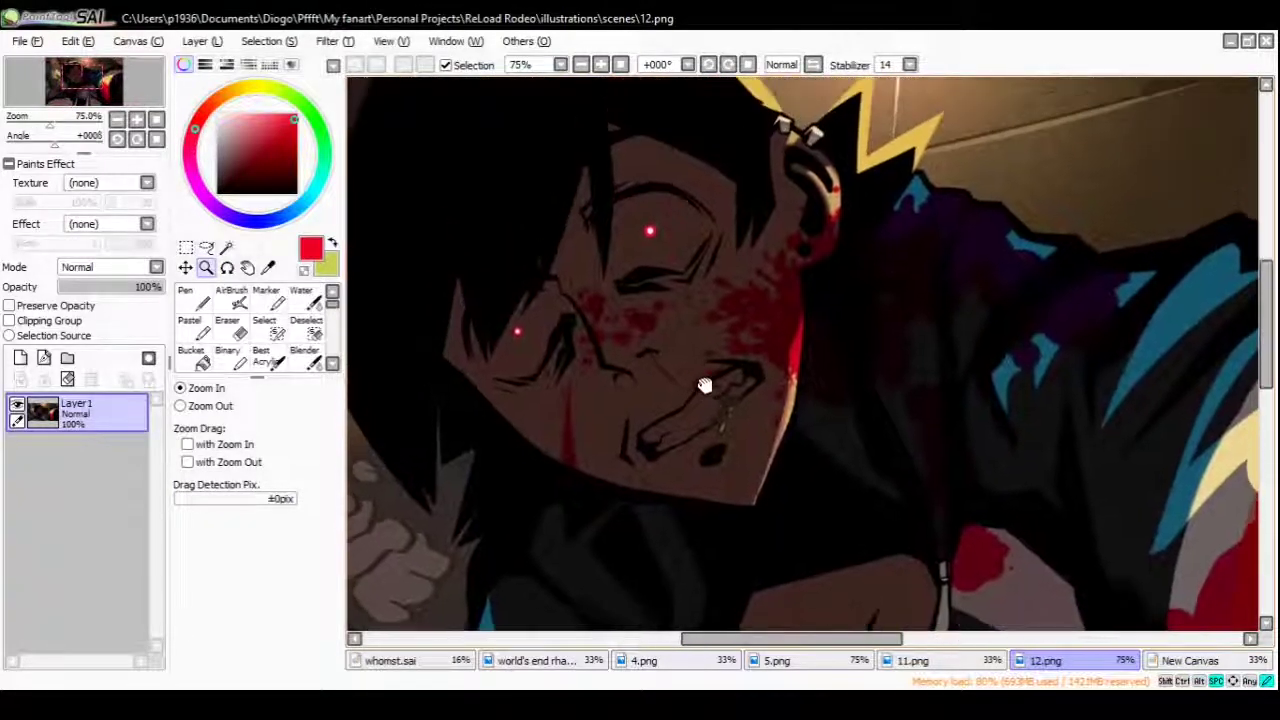
{"action": "left_click_drag", "start_coordinate": [704, 385], "coordinate": [705, 422]}
{"action": "scroll", "coordinate": [720, 350], "scroll_direction": "down", "scroll_amount": 3}
{"action": "scroll", "coordinate": [685, 375], "scroll_direction": "up", "scroll_amount": 1}
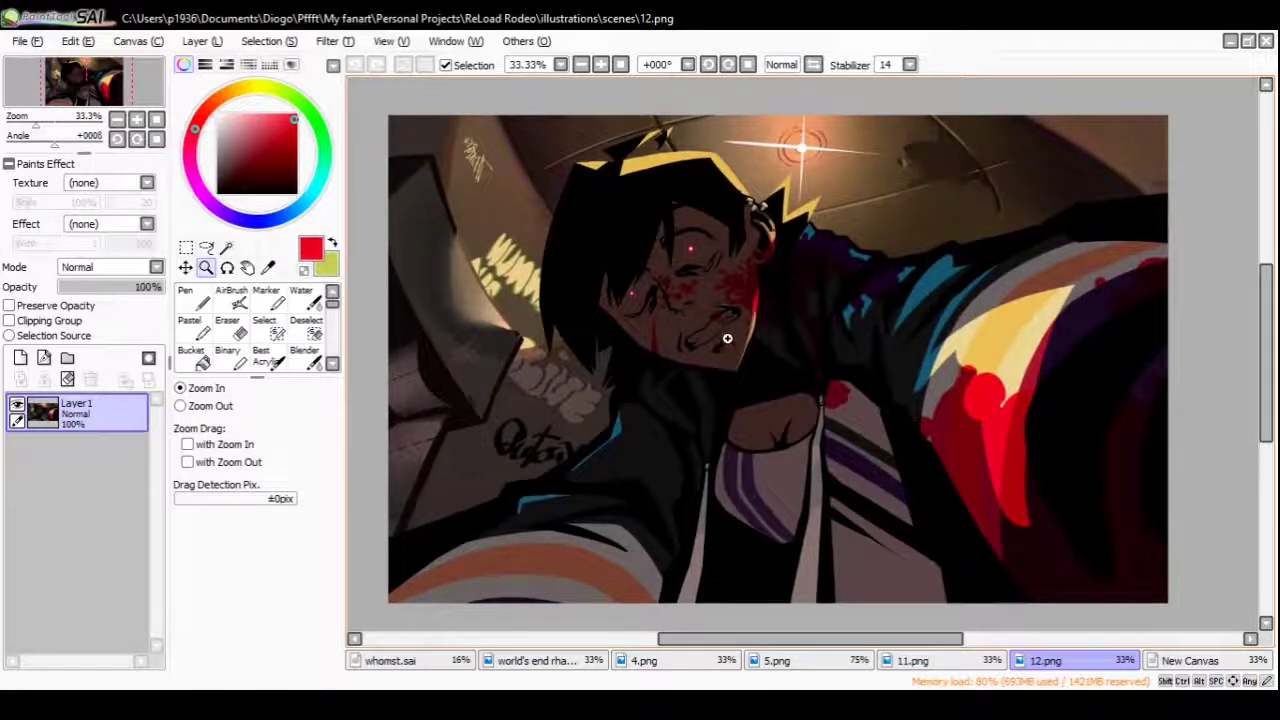
{"action": "scroll", "coordinate": [669, 232], "scroll_direction": "up", "scroll_amount": 2}
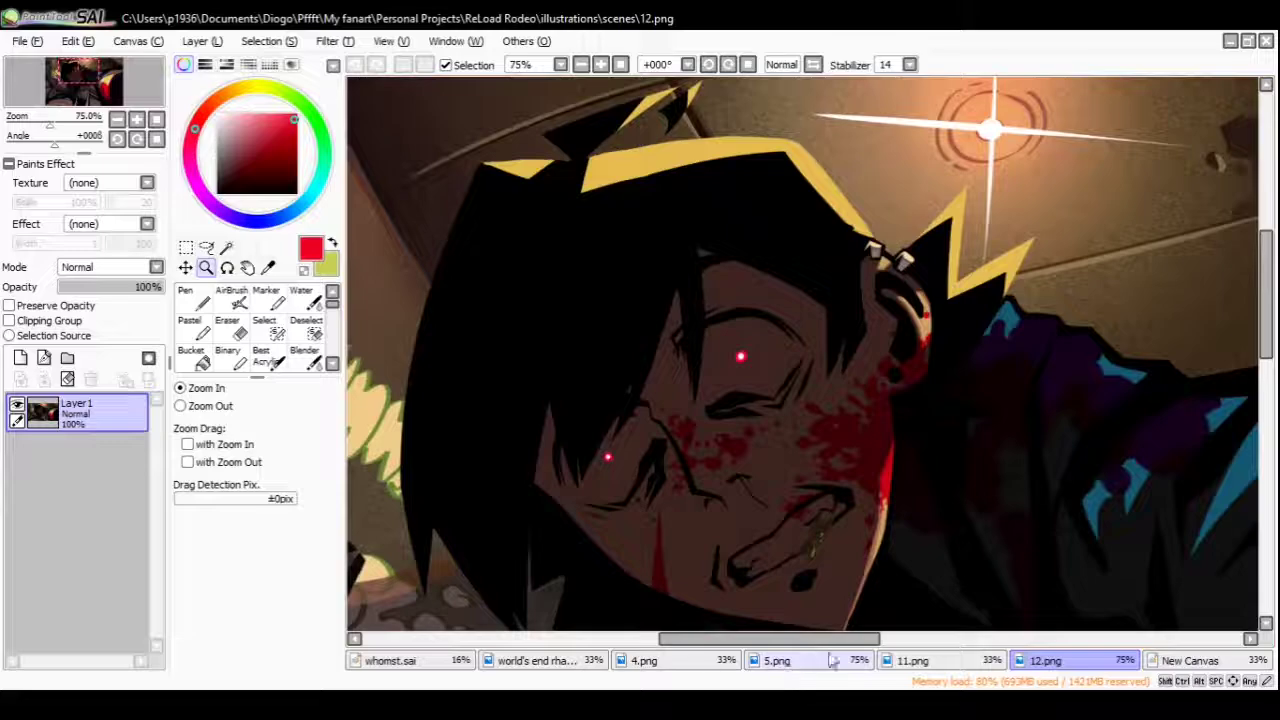
{"action": "left_click", "coordinate": [900, 660]}
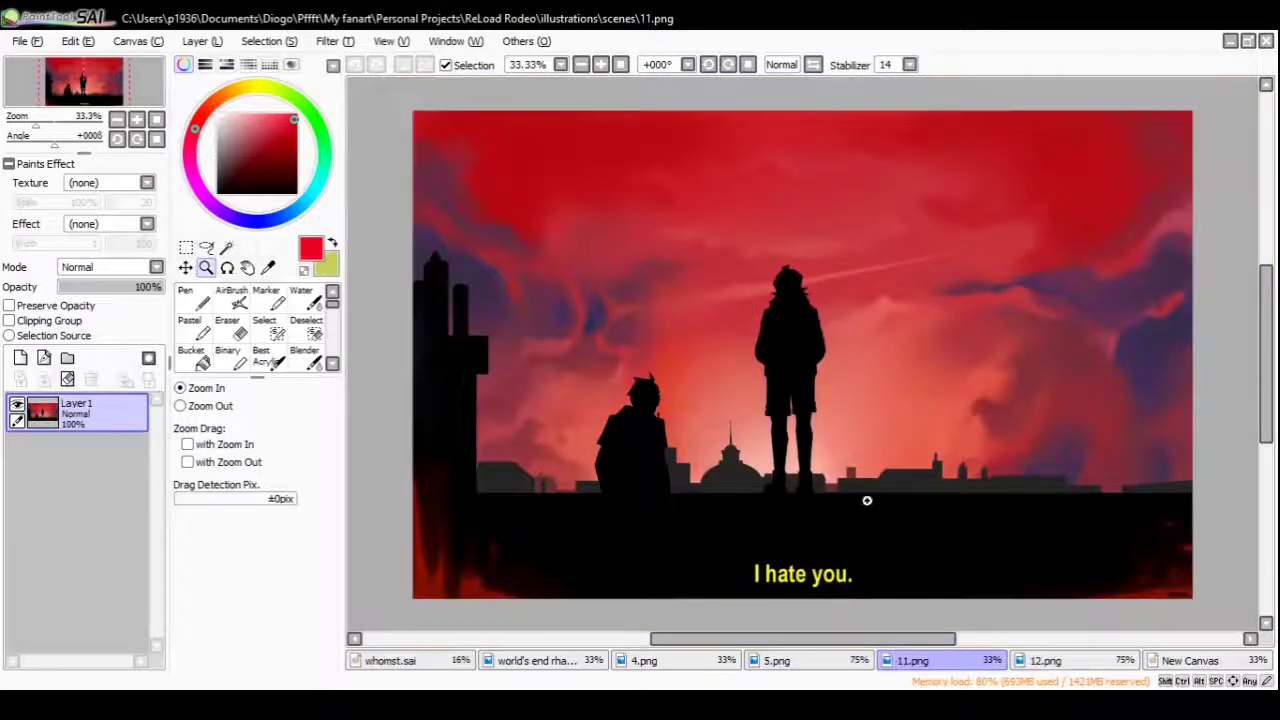
Compare the full 11.png illustration with a closer view of the two silhouettes against the glowing sky
{"action": "scroll", "coordinate": [906, 432], "scroll_direction": "up", "scroll_amount": 1}
{"action": "scroll", "coordinate": [906, 432], "scroll_direction": "down", "scroll_amount": 2}
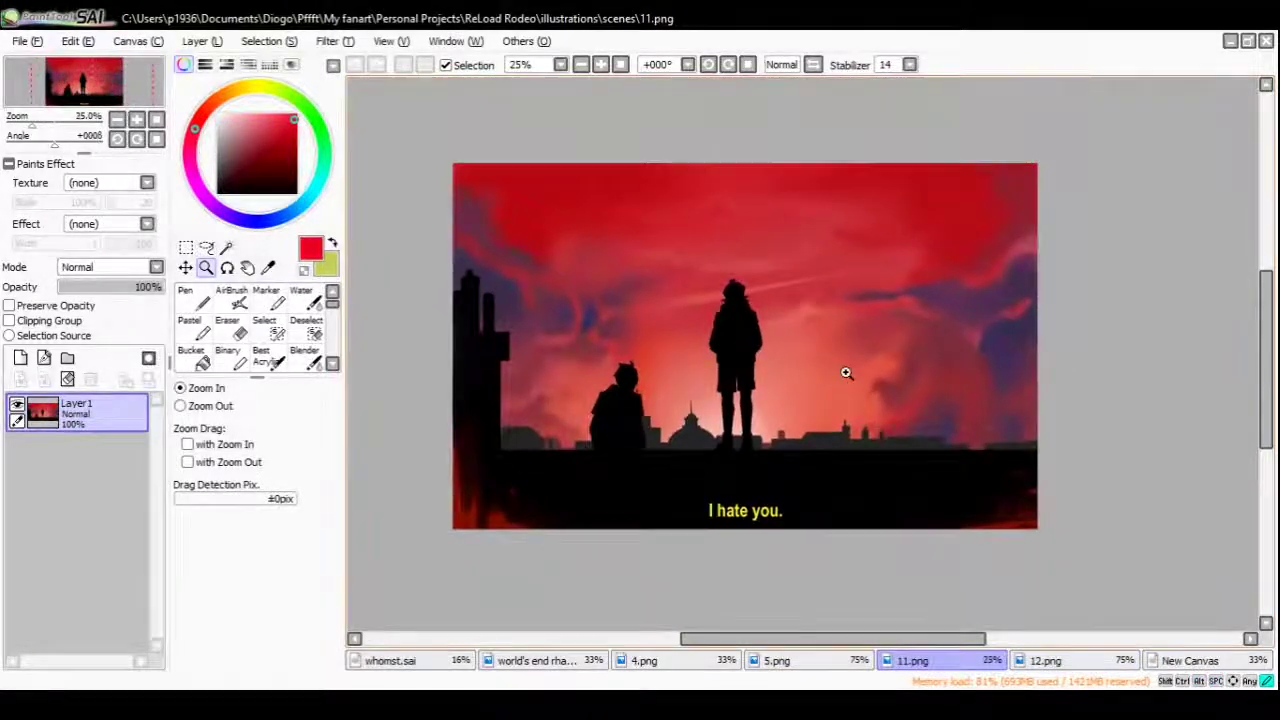
{"action": "scroll", "coordinate": [903, 410], "scroll_direction": "up", "scroll_amount": 1}
{"action": "left_click_drag", "start_coordinate": [894, 408], "coordinate": [862, 380]}
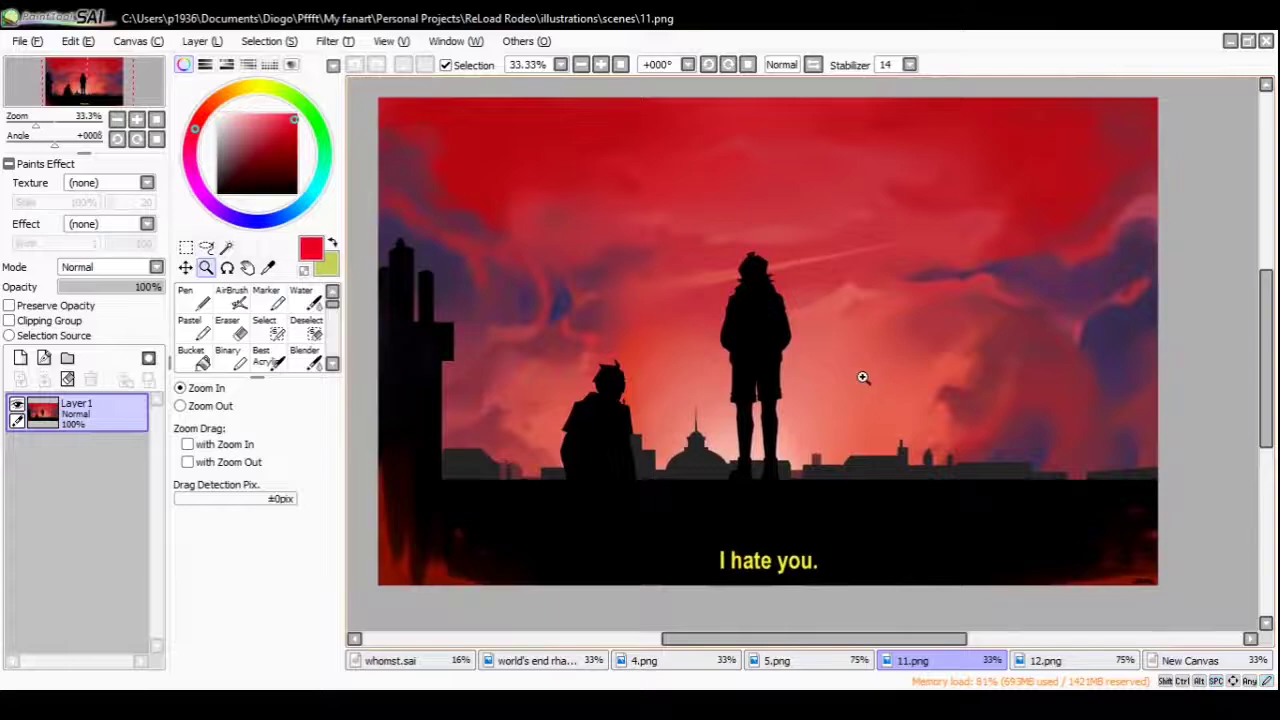
{"action": "scroll", "coordinate": [751, 210], "scroll_direction": "up", "scroll_amount": 1}
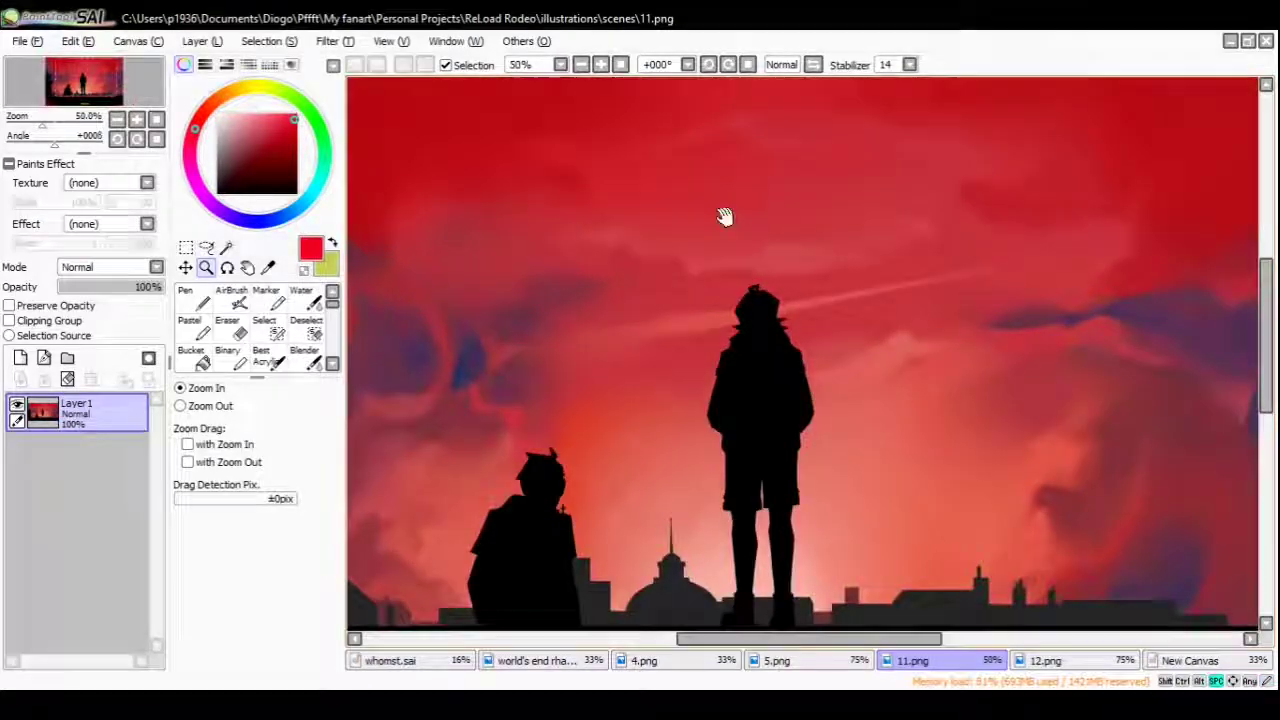
Sample the deep red in the upper-left sky and compare it with the surrounding clouds and the whole scene
{"action": "left_click_drag", "start_coordinate": [723, 214], "coordinate": [837, 357]}
{"action": "key", "text": "n"}
{"action": "left_click_drag", "start_coordinate": [536, 348], "coordinate": [618, 296]}
{"action": "left_click", "coordinate": [608, 321], "text": "alt"}
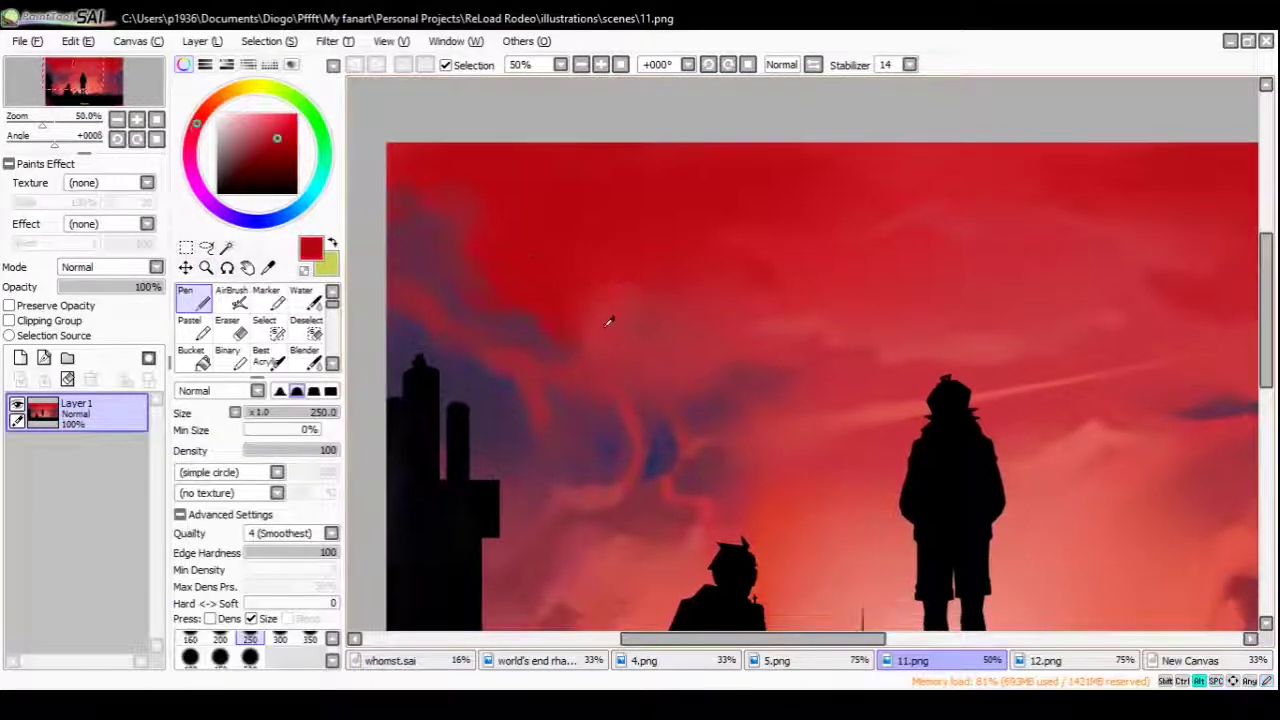
{"action": "mouse_move", "coordinate": [594, 244]}
{"action": "left_mouse_down"}
{"action": "mouse_move", "coordinate": [608, 323]}
{"action": "mouse_move", "coordinate": [565, 305]}
{"action": "left_mouse_up"}
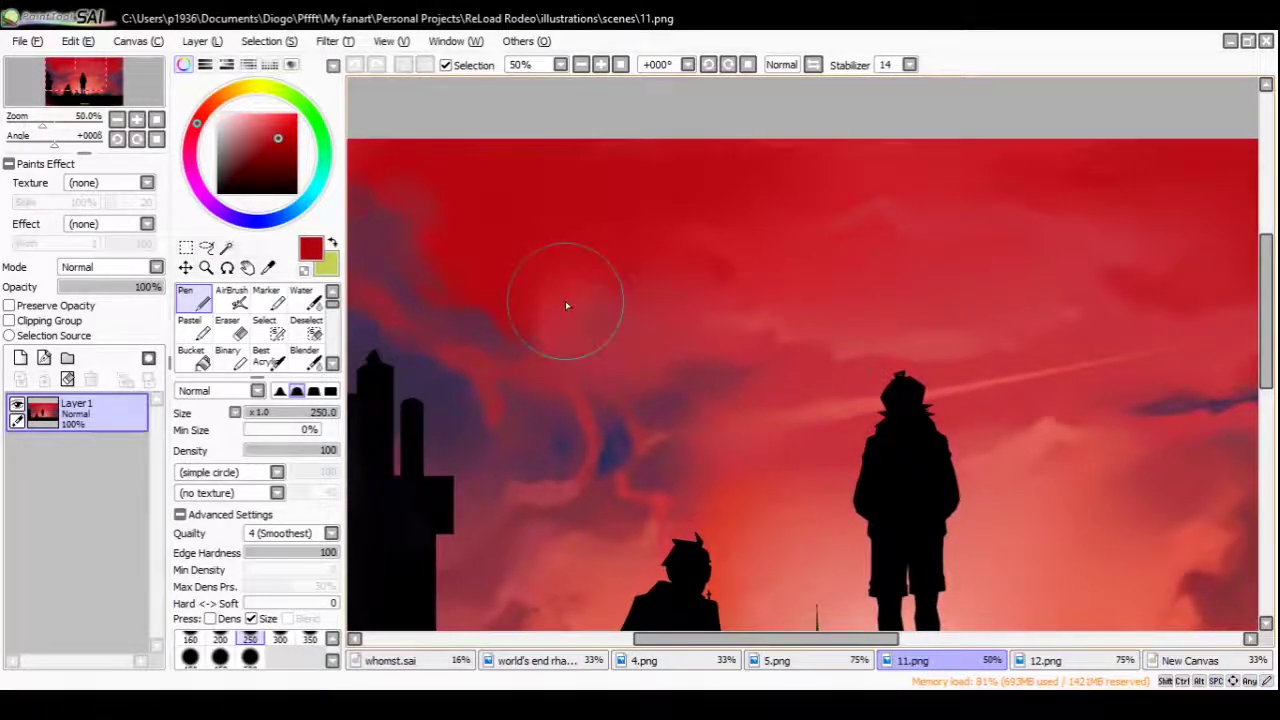
{"action": "left_click_drag", "start_coordinate": [900, 114], "coordinate": [757, 271]}
{"action": "left_click", "coordinate": [888, 374], "text": "ctrl+alt"}
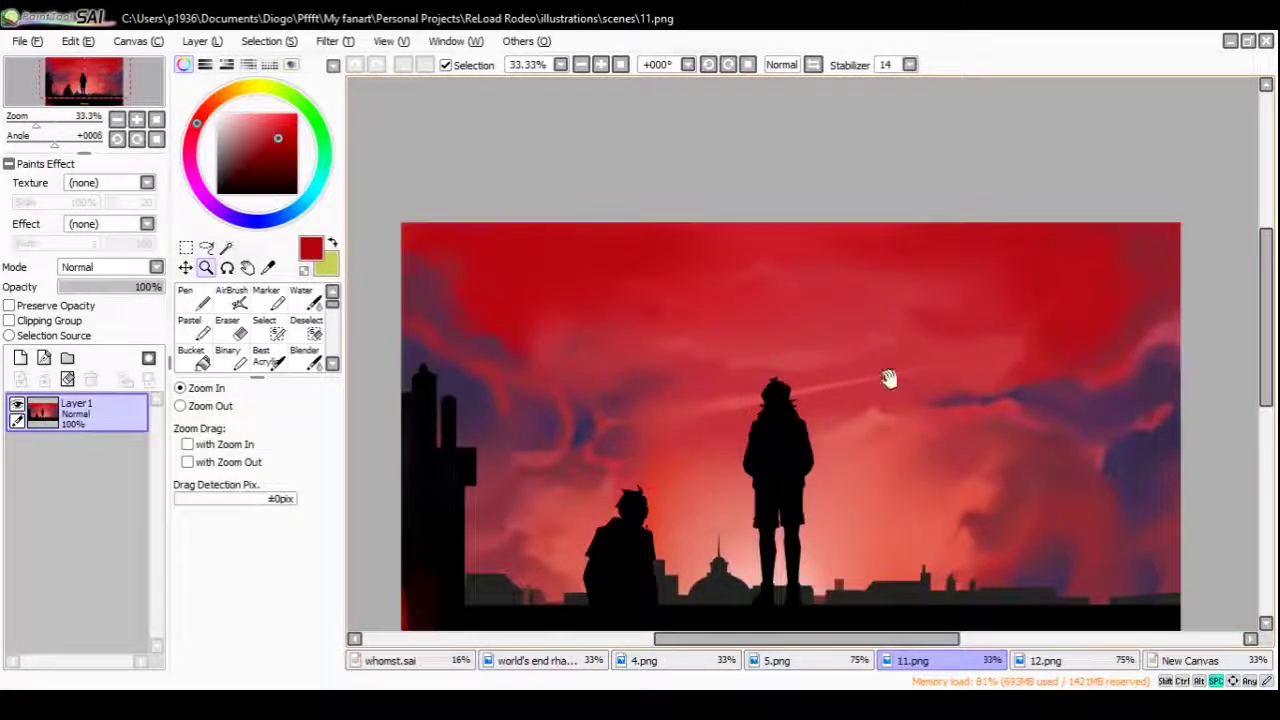
Sample the dark purple and blue-violet tones of the clouds on the right side of the sky
{"action": "left_click_drag", "start_coordinate": [888, 374], "coordinate": [793, 275]}
{"action": "left_click", "coordinate": [900, 330]}
{"action": "left_click", "coordinate": [195, 300]}
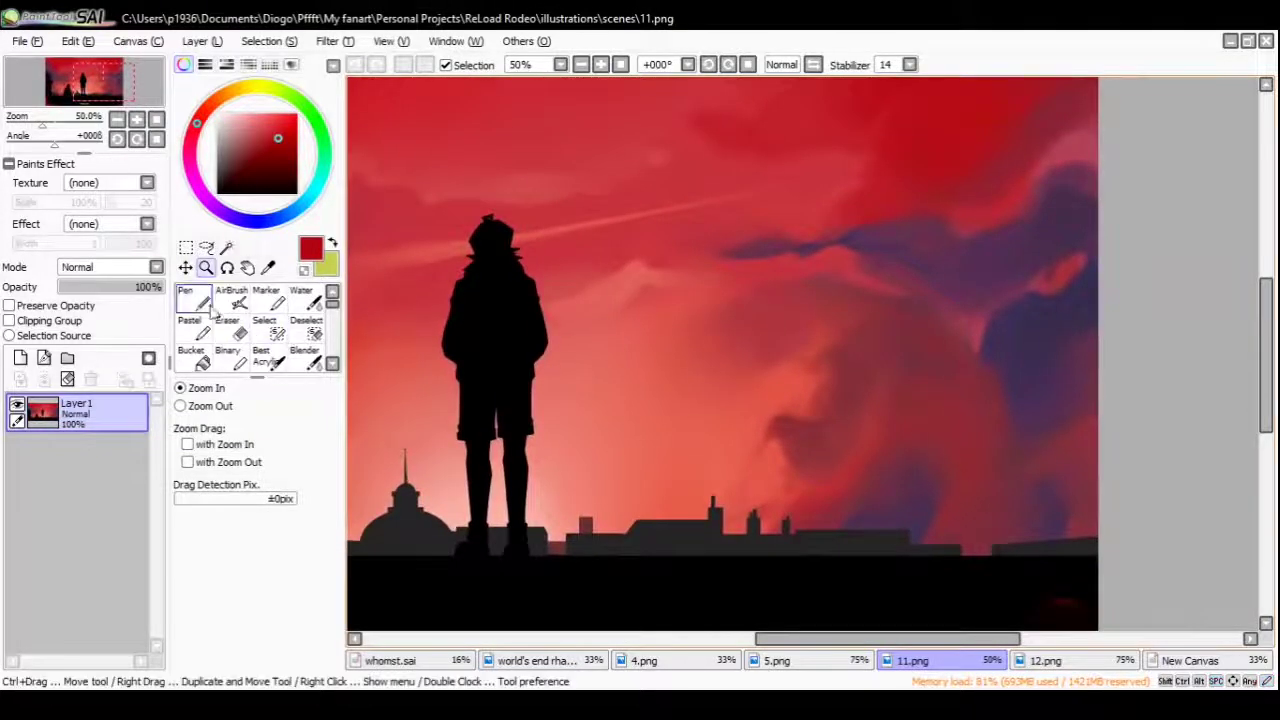
{"action": "left_click", "coordinate": [1005, 270], "text": "alt"}
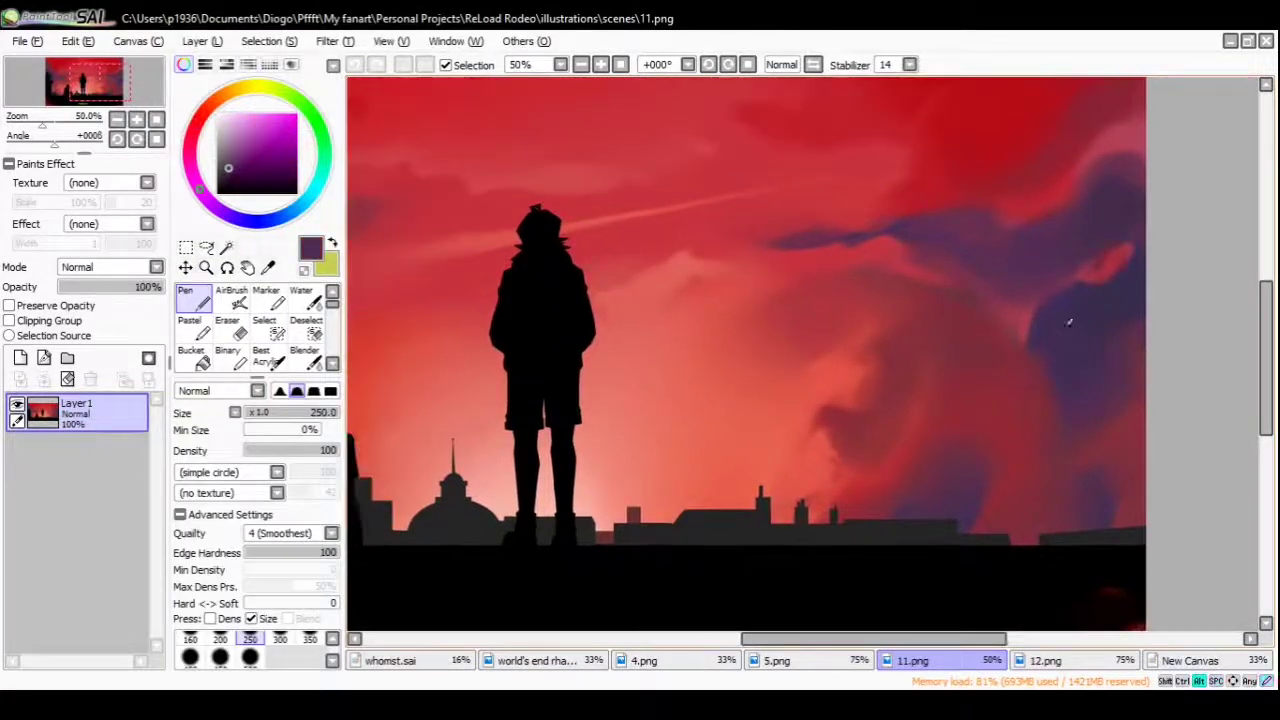
{"action": "left_click_drag", "start_coordinate": [871, 309], "coordinate": [903, 363]}
Compare the red upper sky and the blue-purple clouds on the left with the full illustration
{"action": "left_click_drag", "start_coordinate": [577, 320], "coordinate": [877, 391]}
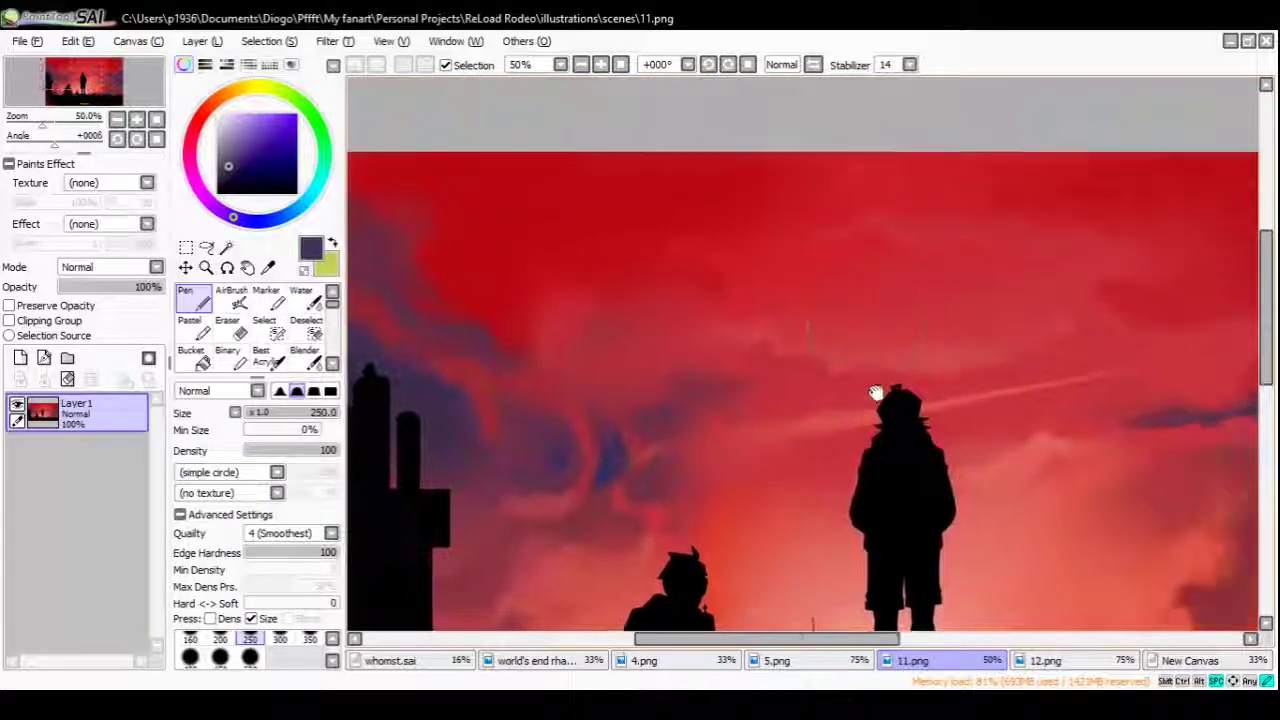
{"action": "mouse_move", "coordinate": [634, 266]}
{"action": "left_mouse_down"}
{"action": "mouse_move", "coordinate": [905, 200]}
{"action": "mouse_move", "coordinate": [866, 157]}
{"action": "mouse_move", "coordinate": [785, 137]}
{"action": "left_mouse_up"}
{"action": "left_click_drag", "start_coordinate": [880, 296], "coordinate": [872, 281]}
{"action": "left_click_drag", "start_coordinate": [781, 166], "coordinate": [651, 246]}
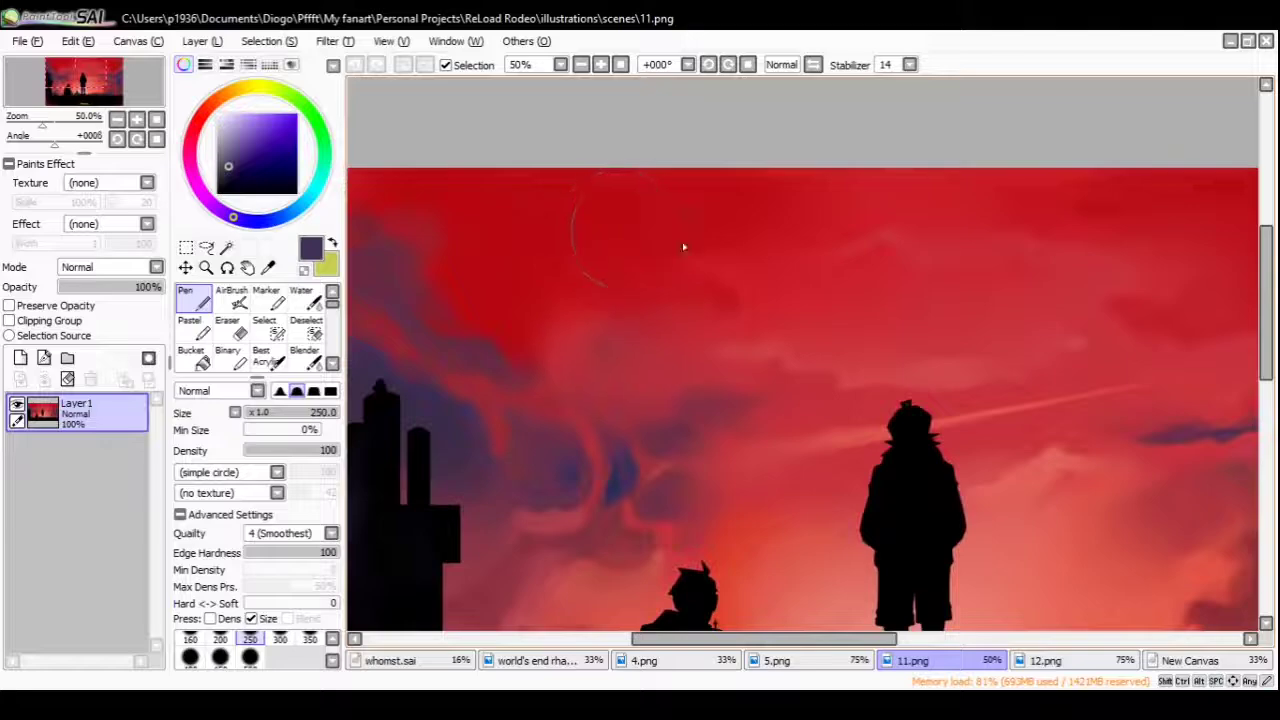
{"action": "left_click_drag", "start_coordinate": [992, 197], "coordinate": [657, 277]}
{"action": "left_click", "coordinate": [829, 300], "text": "ctrl+alt"}
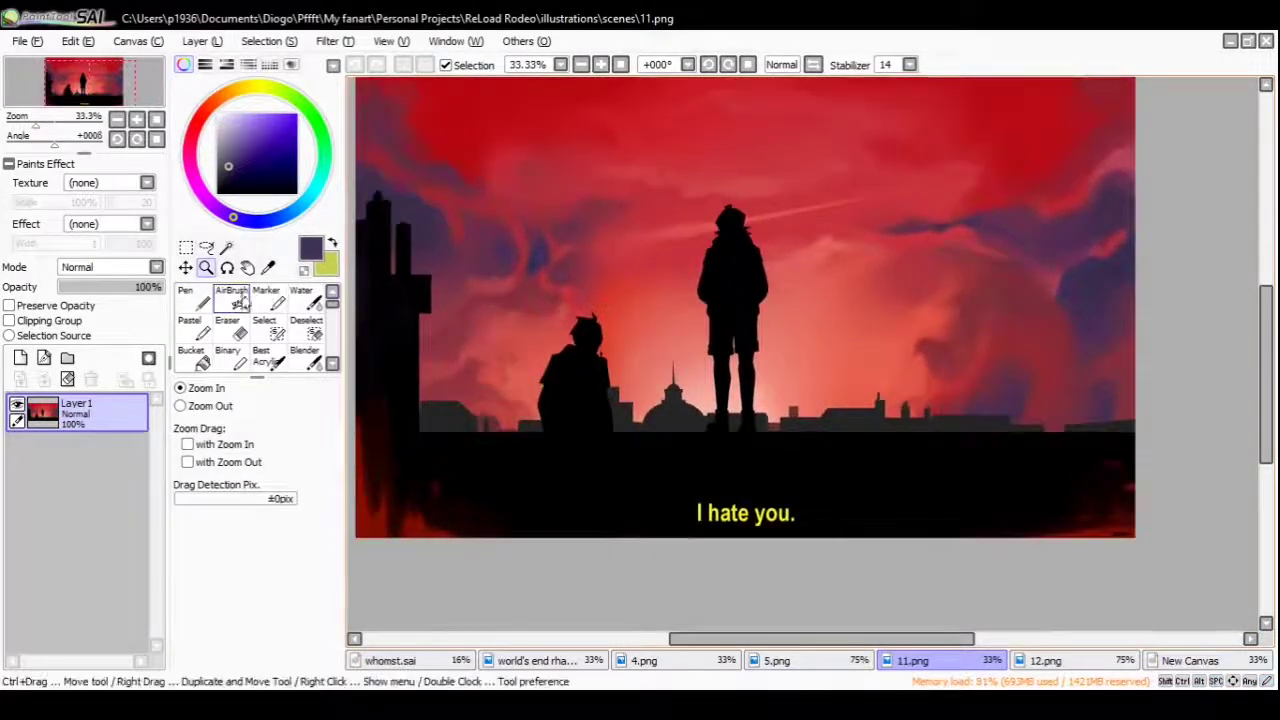
Draw a blue-violet arrow with the Pen across the right sky, pointing toward the bright glow beside the standing figure
{"action": "left_click", "coordinate": [190, 297]}
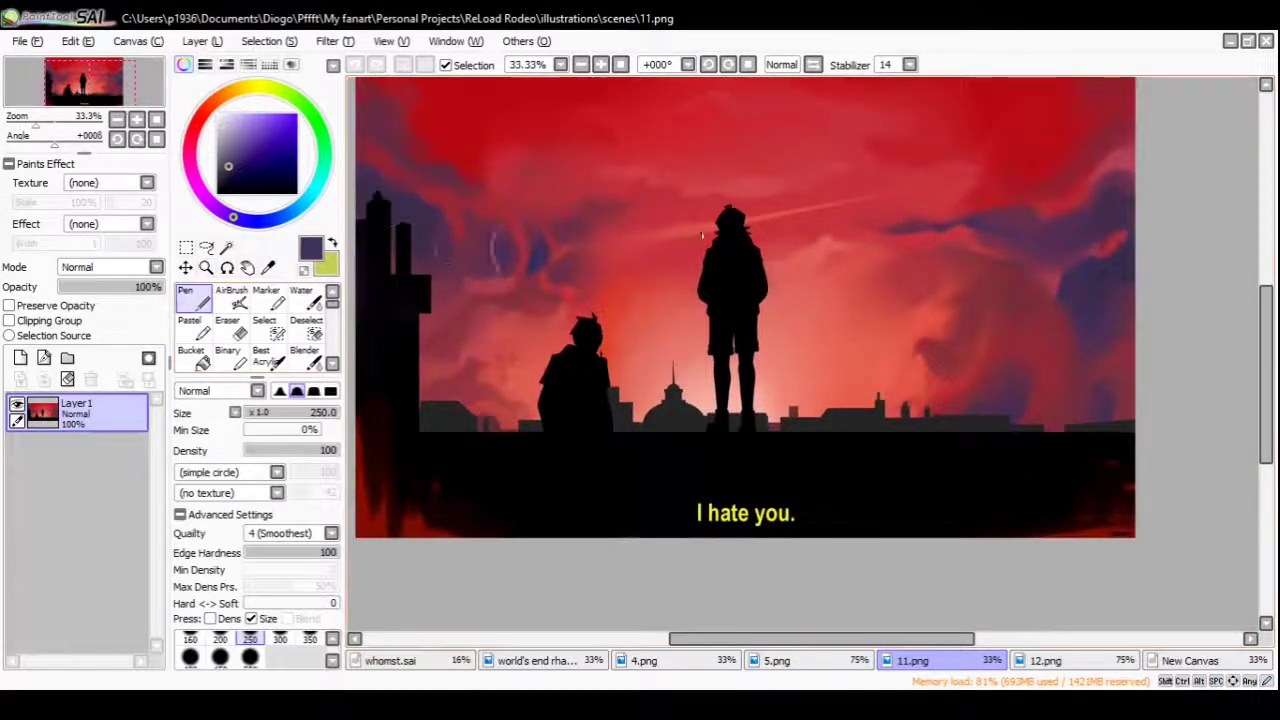
{"action": "left_click_drag", "start_coordinate": [800, 300], "coordinate": [790, 325]}
{"action": "left_click_drag", "start_coordinate": [1018, 172], "coordinate": [725, 400]}
{"action": "left_click_drag", "start_coordinate": [880, 285], "coordinate": [765, 393]}
{"action": "key", "text": "ctrl+z"}
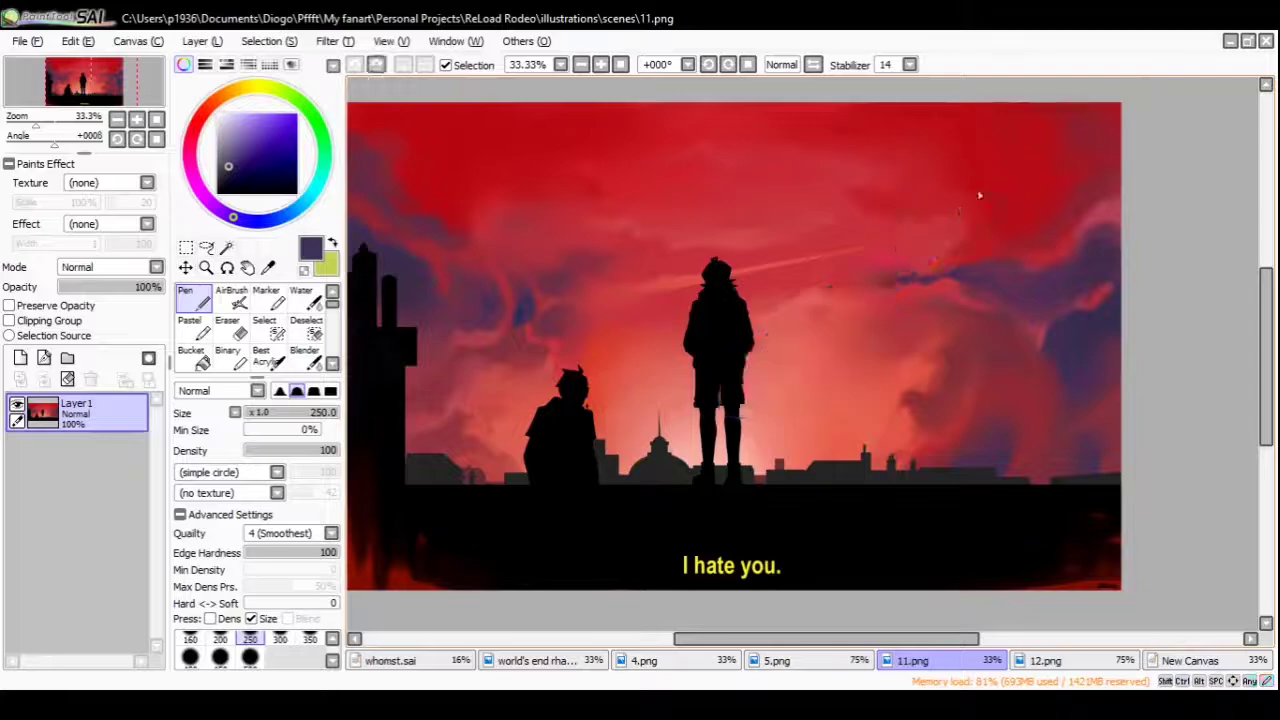
{"action": "left_click_drag", "start_coordinate": [975, 200], "coordinate": [829, 342]}
{"action": "left_click_drag", "start_coordinate": [819, 257], "coordinate": [779, 379]}
{"action": "left_click_drag", "start_coordinate": [779, 379], "coordinate": [914, 347]}
{"action": "left_click_drag", "start_coordinate": [803, 447], "coordinate": [828, 333]}
Sample the salmon and red tones of the glow around the standing figure
{"action": "left_click", "coordinate": [833, 314], "text": "alt"}
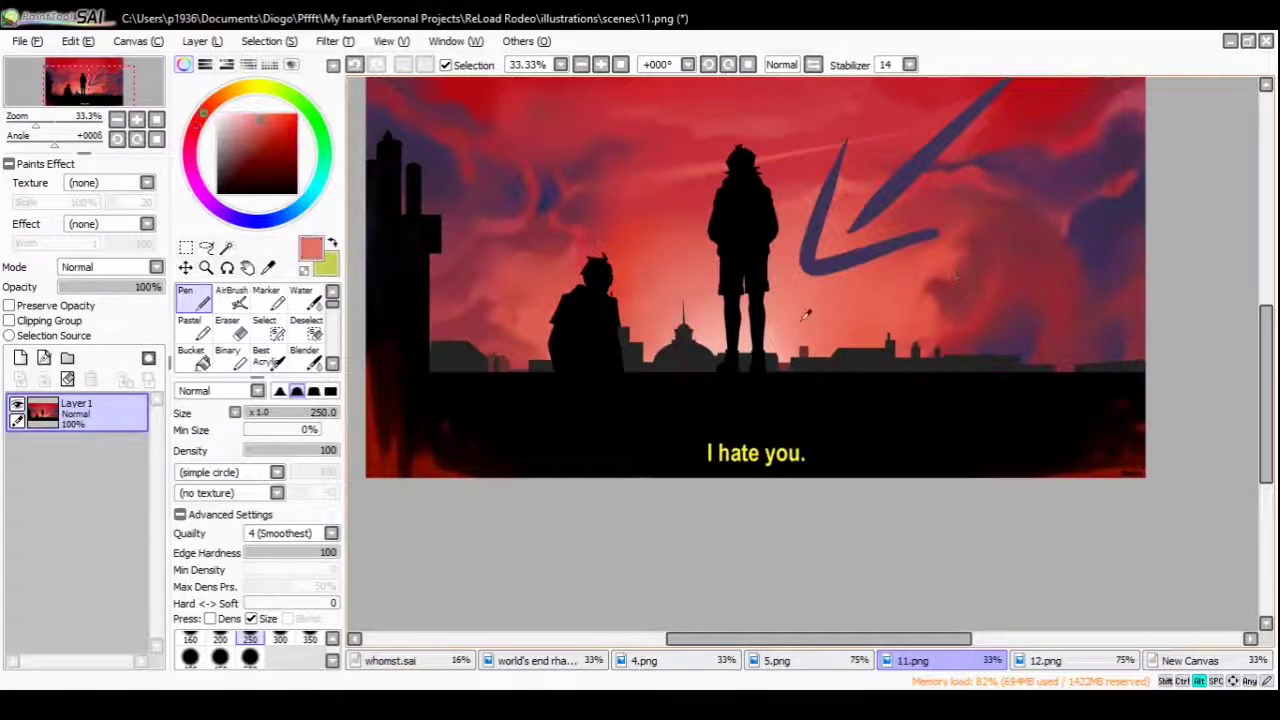
{"action": "scroll", "coordinate": [743, 360], "scroll_direction": "up", "scroll_amount": 3}
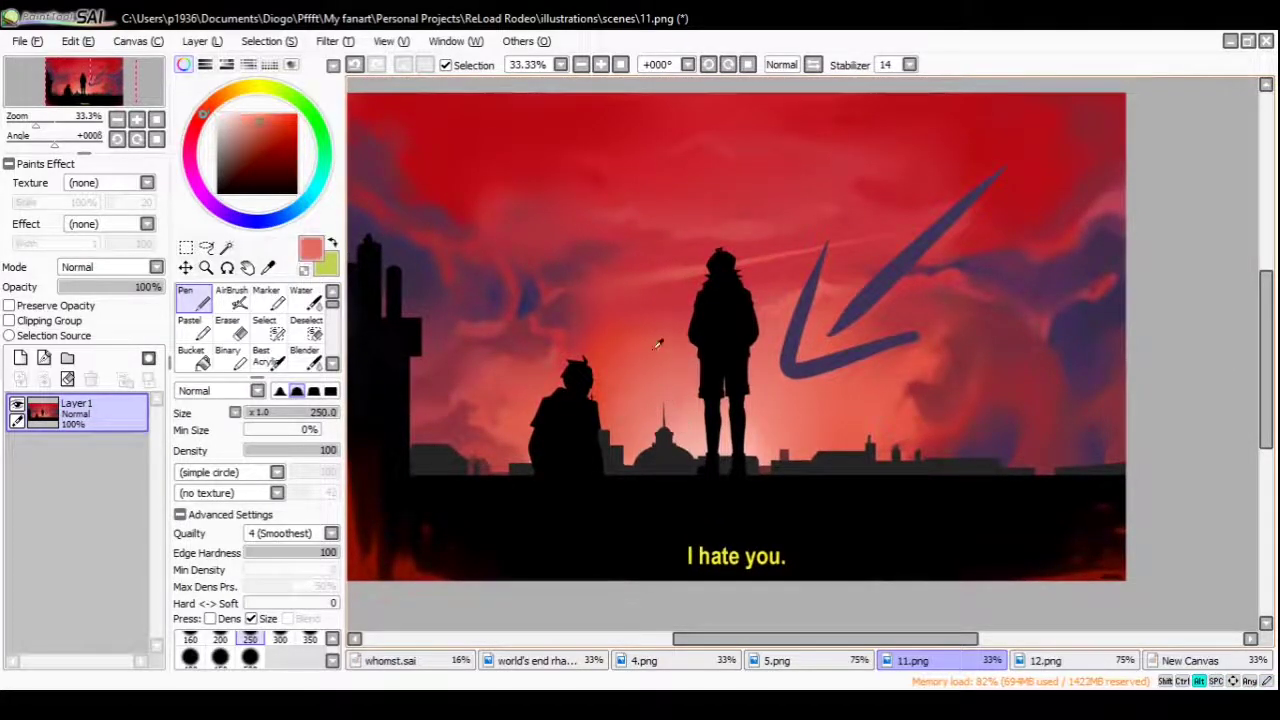
{"action": "left_click", "coordinate": [603, 266], "text": "alt"}
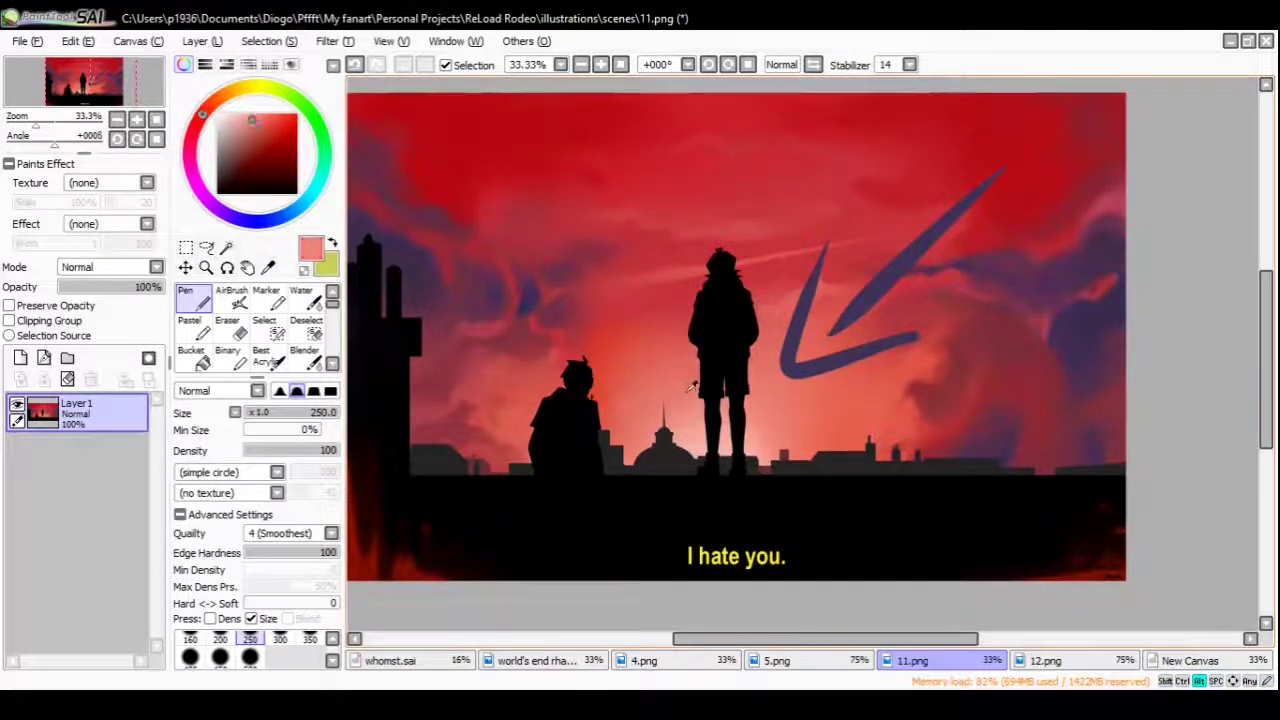
{"action": "left_click_drag", "start_coordinate": [620, 346], "coordinate": [765, 376]}
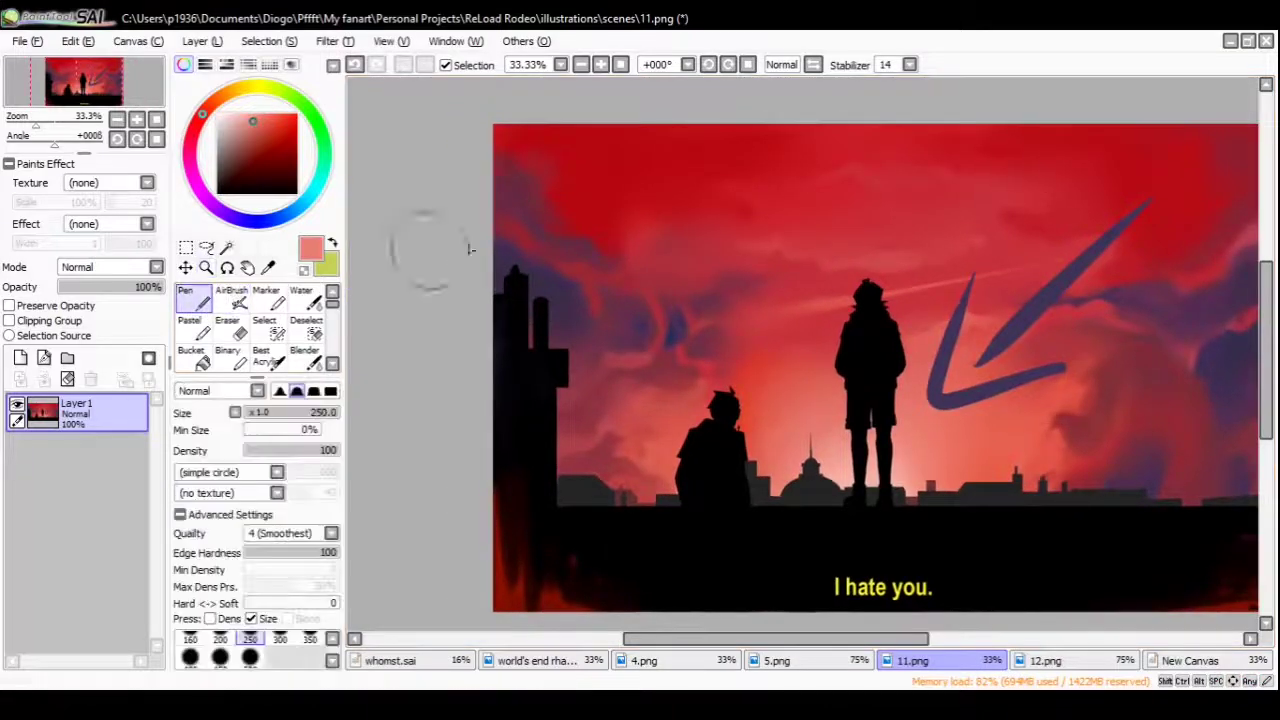
{"action": "left_click_drag", "start_coordinate": [935, 477], "coordinate": [695, 252]}
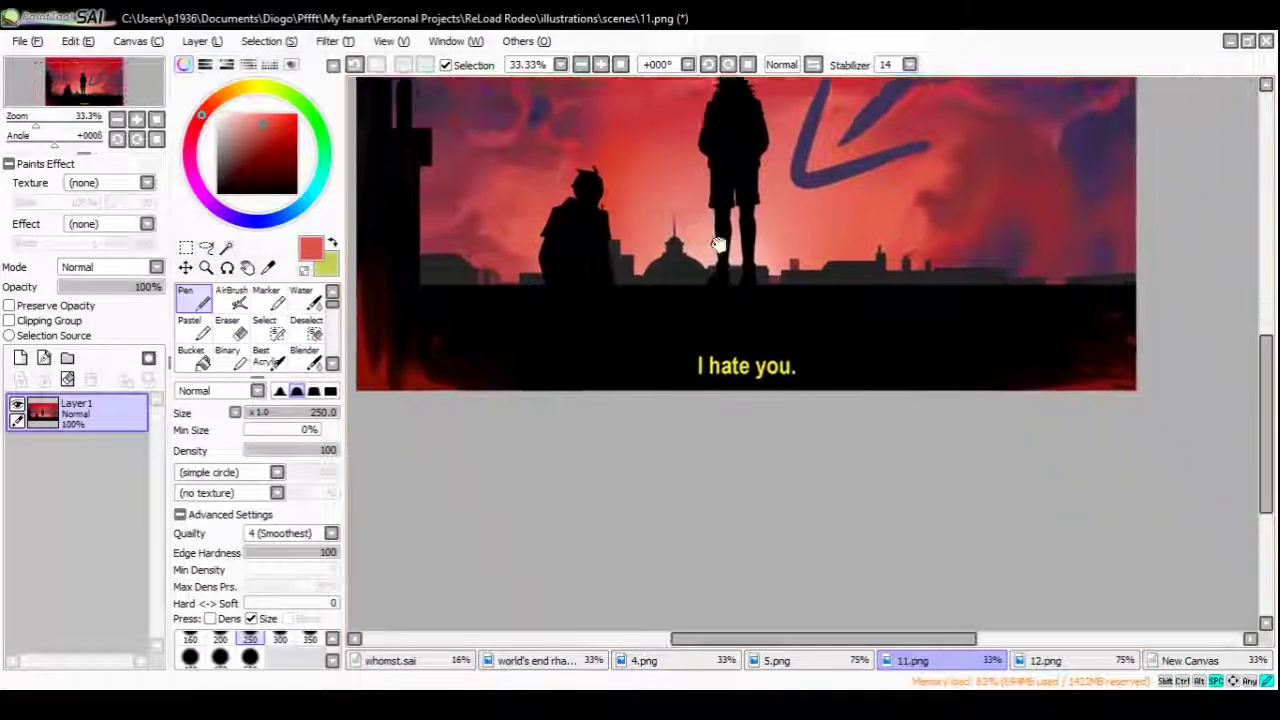
Inspect the dark red glow in the bottom corners of the black foreground in close-up
{"action": "left_click", "coordinate": [695, 252], "text": "ctrl"}
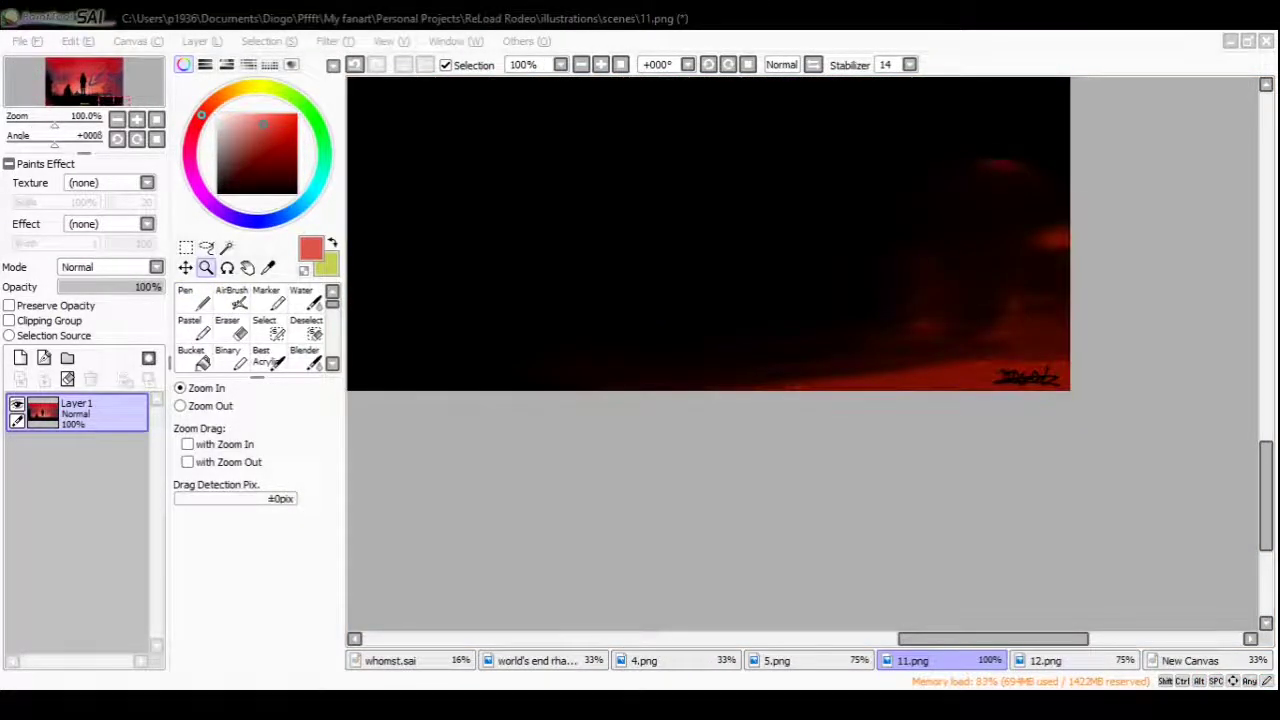
{"action": "left_click_drag", "start_coordinate": [662, 368], "coordinate": [917, 551]}
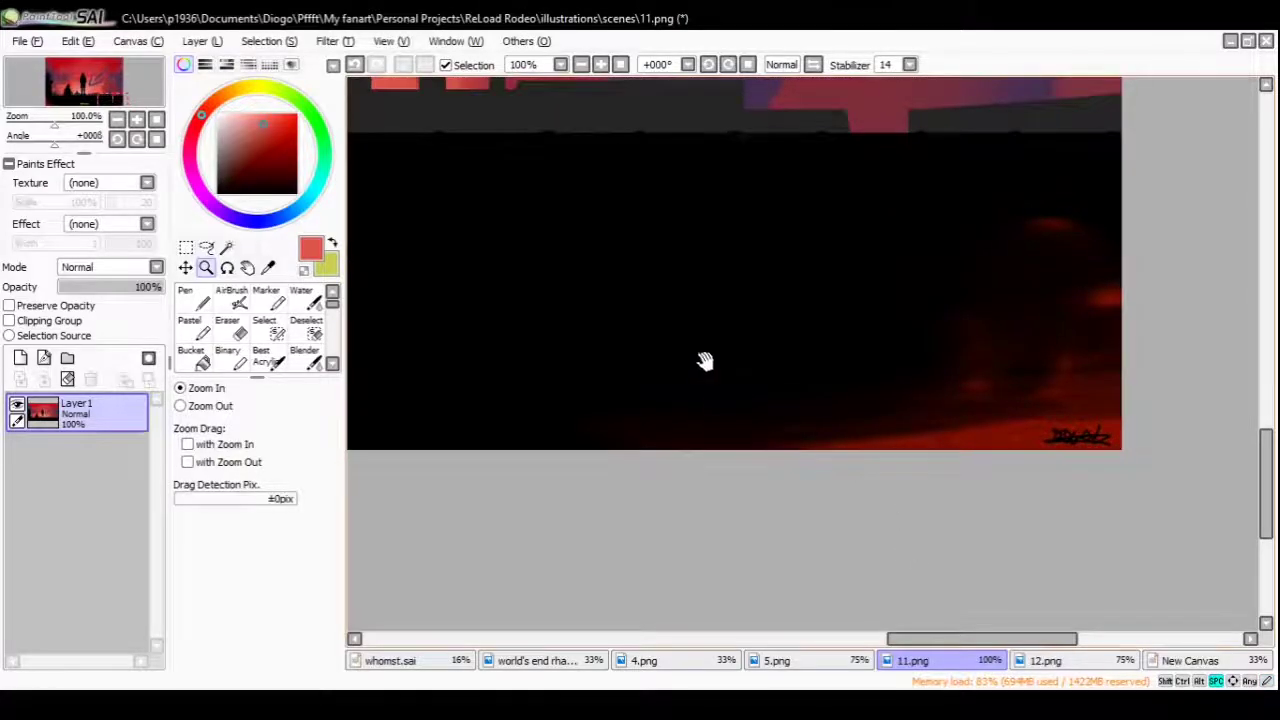
{"action": "left_click_drag", "start_coordinate": [705, 361], "coordinate": [860, 397]}
{"action": "scroll", "coordinate": [860, 397], "scroll_direction": "down", "scroll_amount": 3}
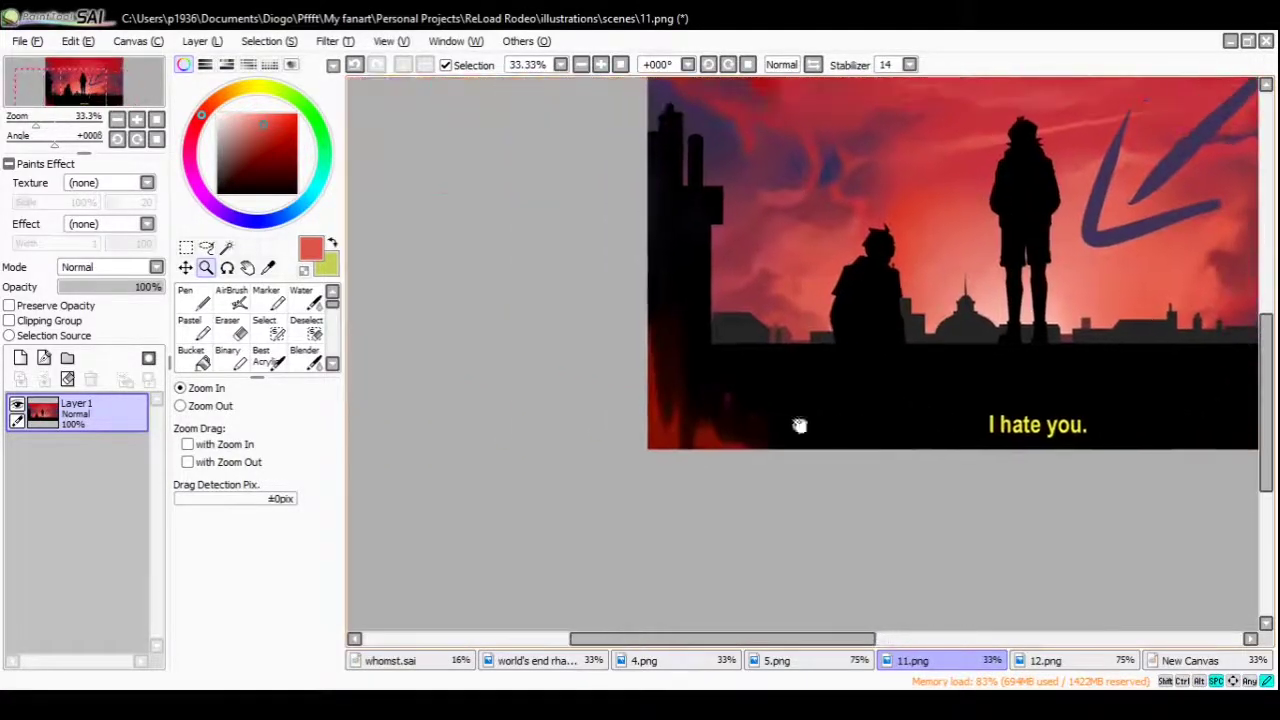
{"action": "scroll", "coordinate": [799, 425], "scroll_direction": "up", "scroll_amount": 3}
{"action": "scroll", "coordinate": [703, 474], "scroll_direction": "down", "scroll_amount": 3}
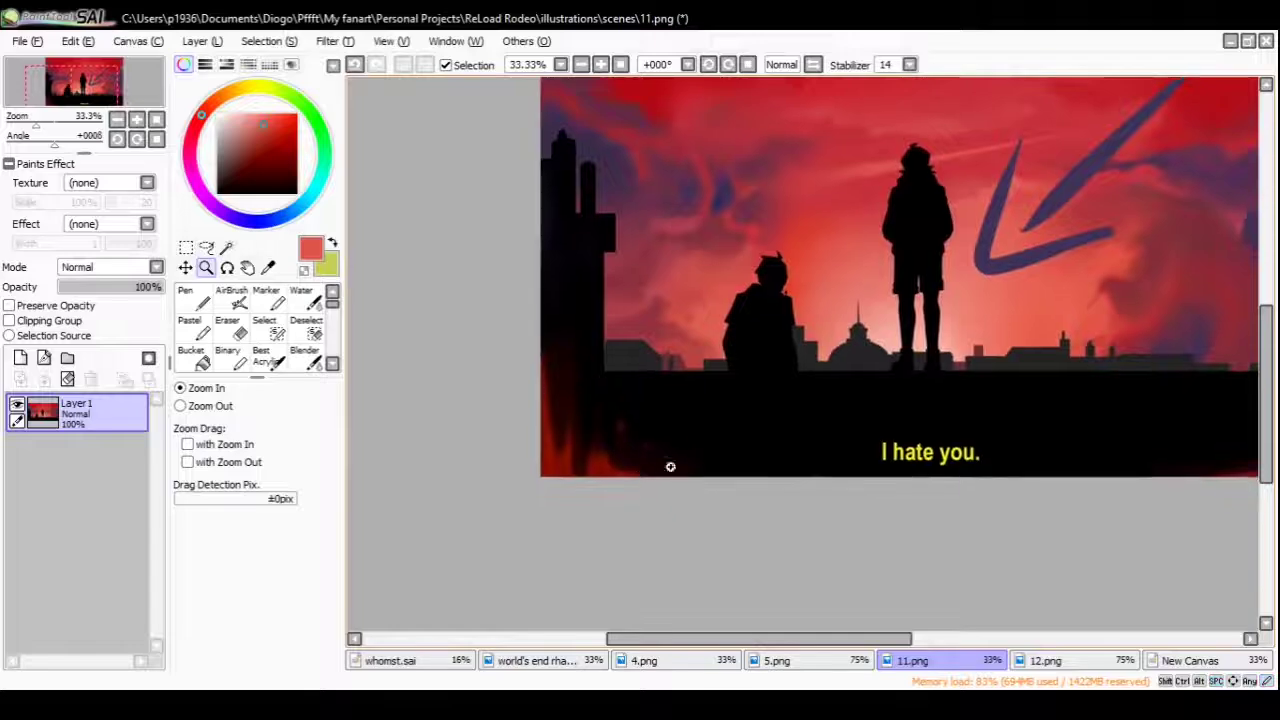
Examine the lower-left edge of the illustration and sample its dark red glow with the Pen active
{"action": "scroll", "coordinate": [670, 466], "scroll_direction": "up", "scroll_amount": 1}
{"action": "left_click_drag", "start_coordinate": [681, 438], "coordinate": [632, 455]}
{"action": "key", "text": "n"}
{"action": "mouse_move", "coordinate": [672, 494]}
{"action": "left_mouse_down"}
{"action": "mouse_move", "coordinate": [666, 477]}
{"action": "mouse_move", "coordinate": [670, 556]}
{"action": "mouse_move", "coordinate": [689, 537]}
{"action": "mouse_move", "coordinate": [694, 477]}
{"action": "mouse_move", "coordinate": [660, 434]}
{"action": "mouse_move", "coordinate": [659, 470]}
{"action": "left_mouse_up"}
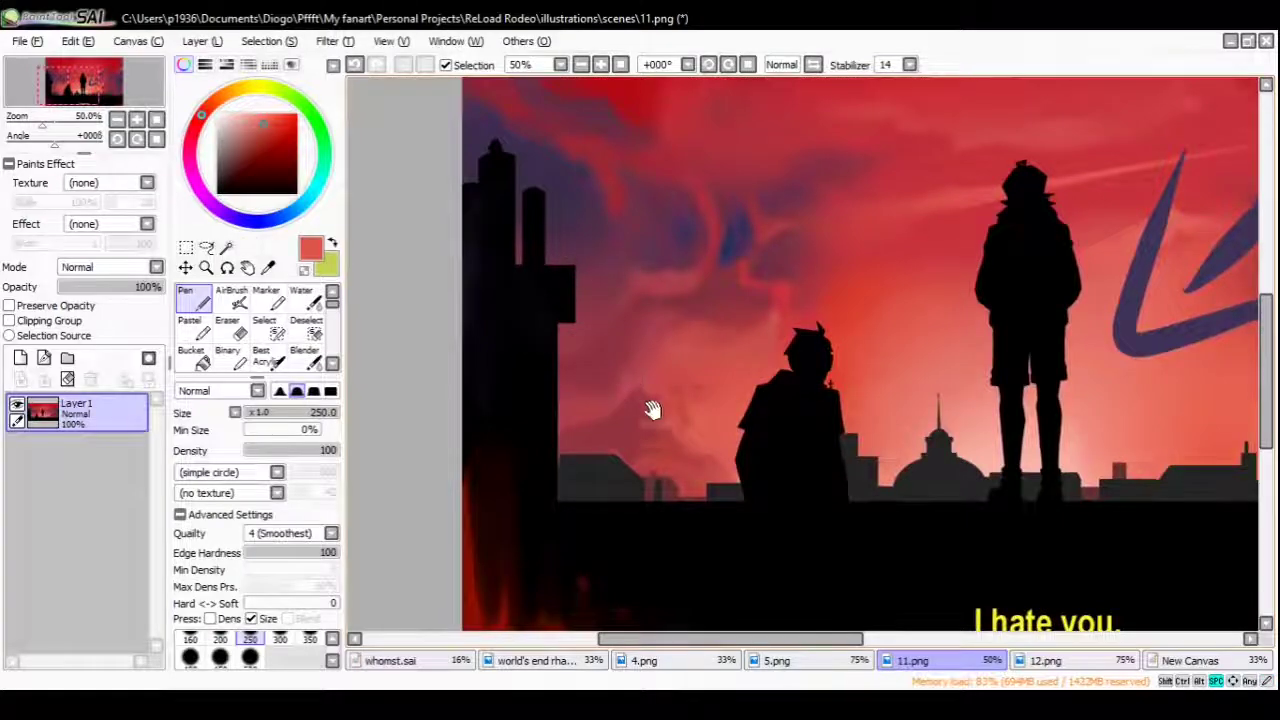
{"action": "mouse_move", "coordinate": [651, 410]}
{"action": "left_mouse_down"}
{"action": "mouse_move", "coordinate": [646, 260]}
{"action": "mouse_move", "coordinate": [631, 234]}
{"action": "mouse_move", "coordinate": [602, 332]}
{"action": "left_mouse_up"}
{"action": "mouse_move", "coordinate": [529, 540]}
{"action": "left_mouse_down"}
{"action": "mouse_move", "coordinate": [330, 545]}
{"action": "mouse_move", "coordinate": [571, 514]}
{"action": "mouse_move", "coordinate": [680, 531]}
{"action": "mouse_move", "coordinate": [773, 492]}
{"action": "left_mouse_up"}
Undo the arrow strokes drawn over the sky
{"action": "key", "text": "ctrl+z"}
{"action": "key", "text": "ctrl+z"}
{"action": "key", "text": "ctrl+z"}
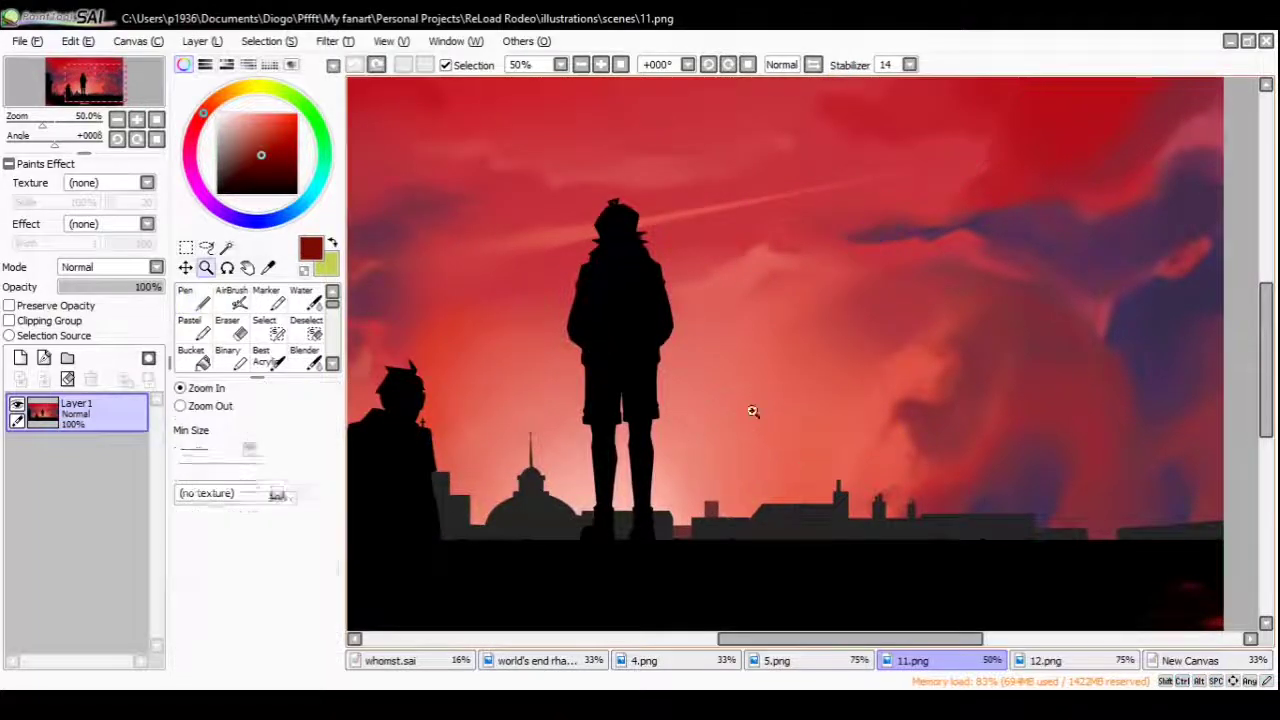
Check the full scene's composition in a mirrored view, then restore the unmirrored view
{"action": "left_click", "coordinate": [754, 409], "text": "ctrl+alt"}
{"action": "left_click_drag", "start_coordinate": [728, 416], "coordinate": [758, 460]}
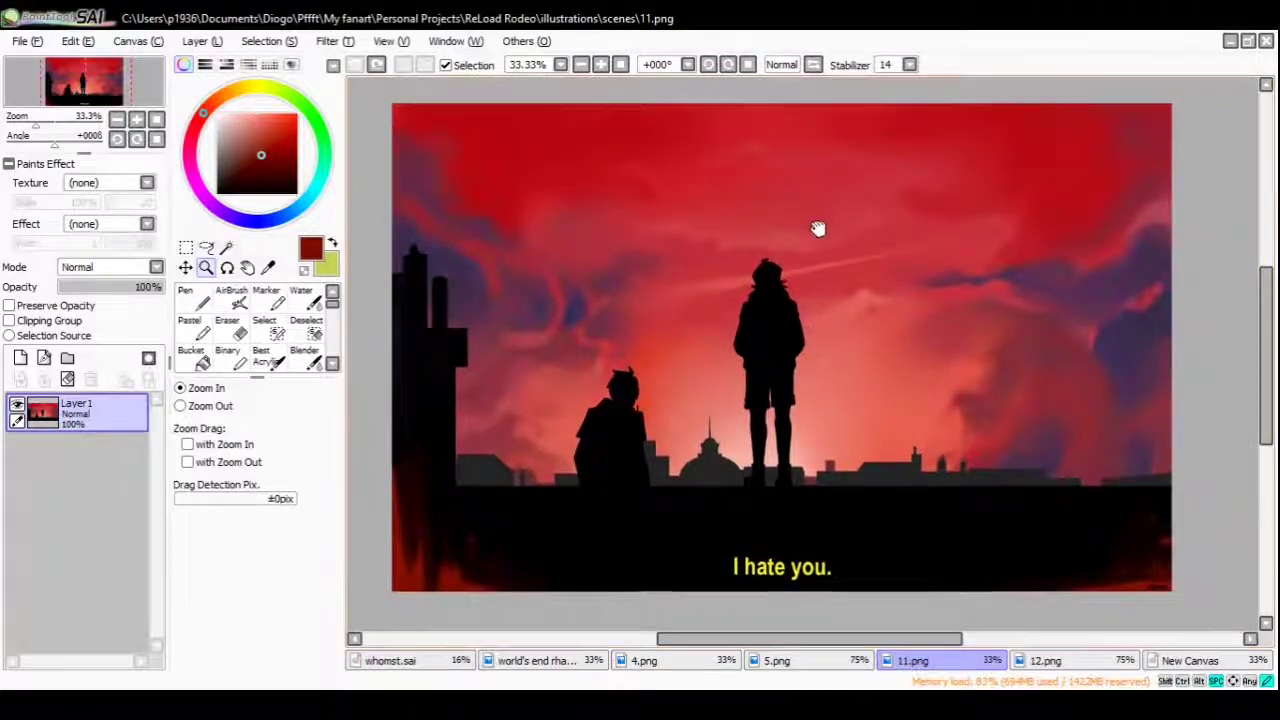
{"action": "left_click", "coordinate": [813, 65]}
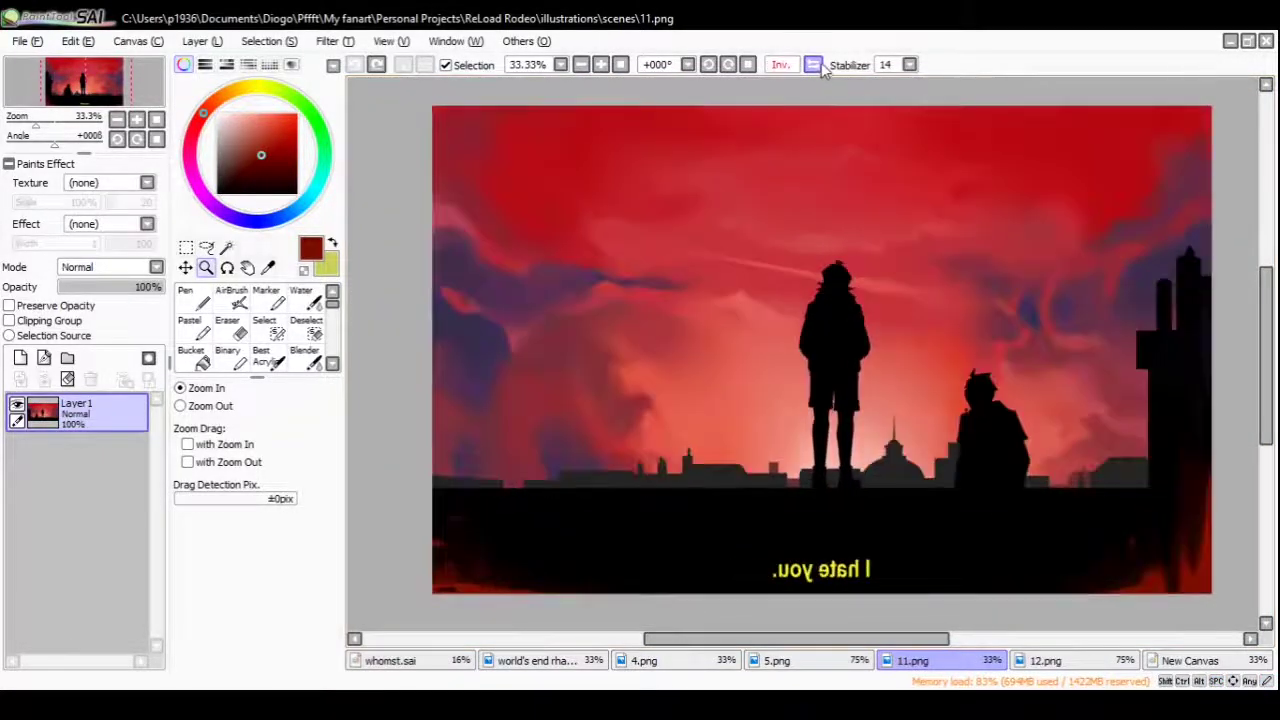
{"action": "left_click", "coordinate": [813, 65]}
{"action": "scroll", "coordinate": [760, 365], "scroll_direction": "down", "scroll_amount": 1}
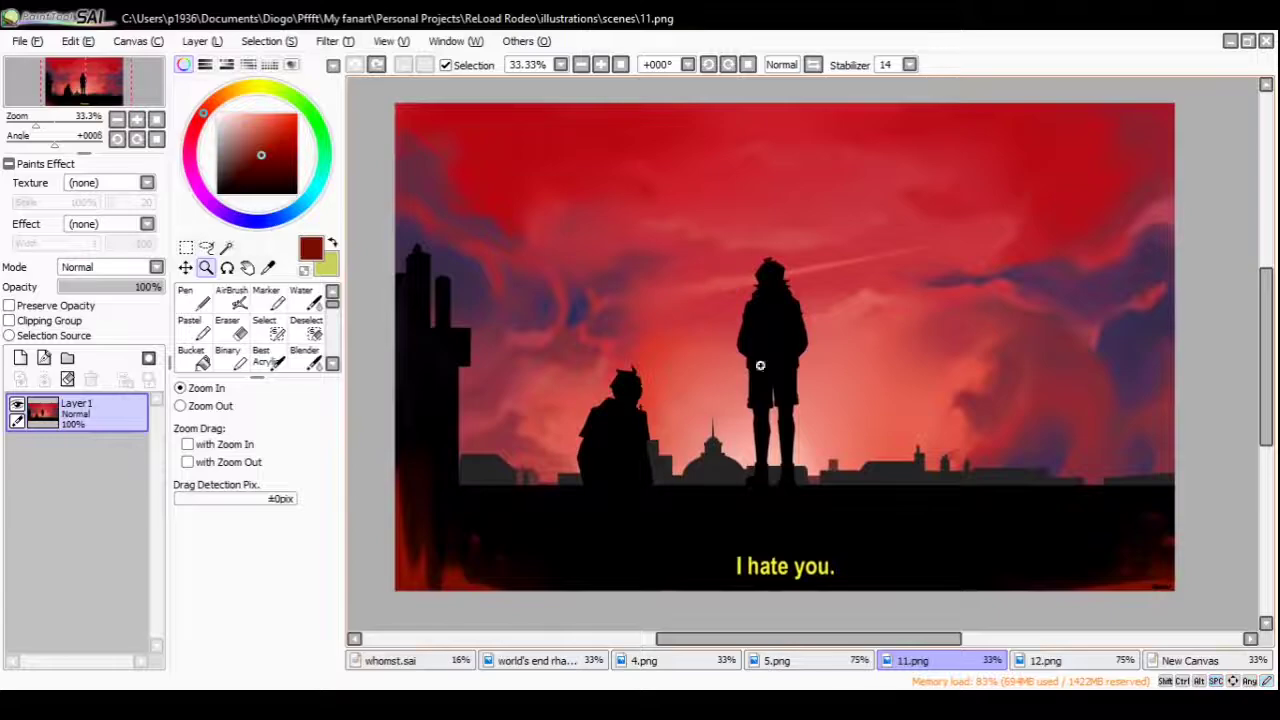
Inspect the silhouettes against the city skyline in close-up and sample the black of the foreground
{"action": "left_click", "coordinate": [777, 483]}
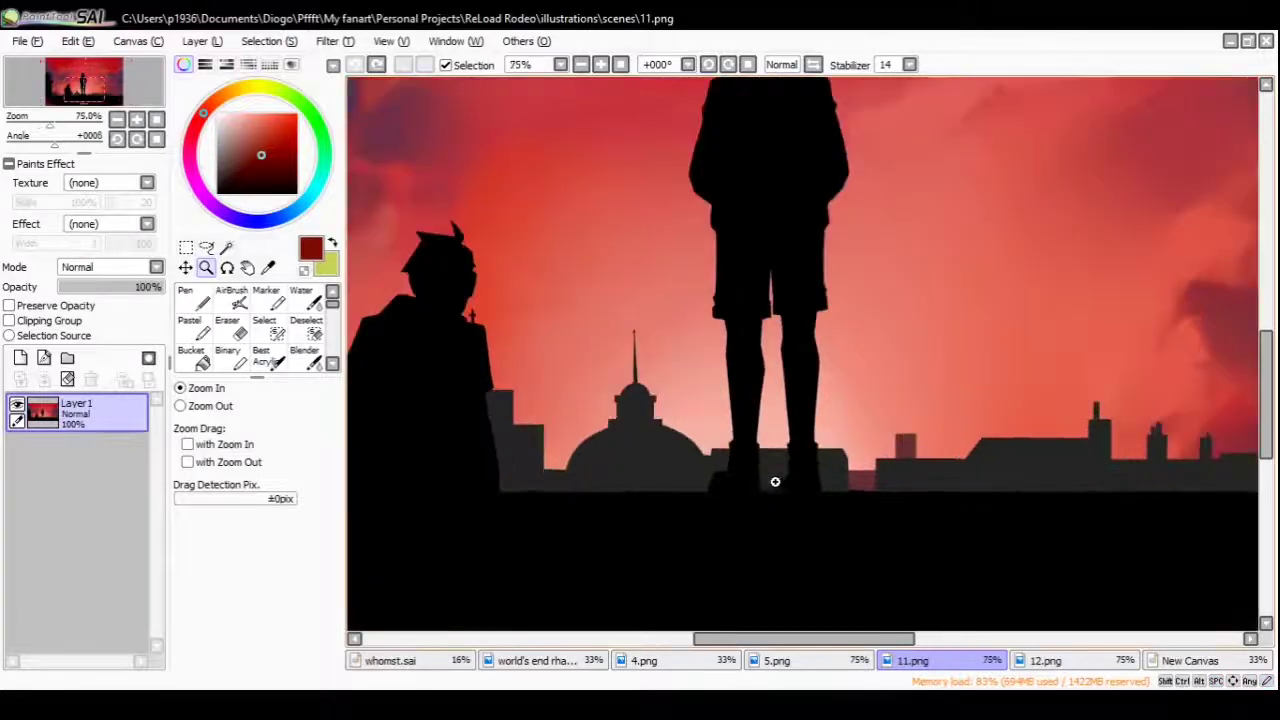
{"action": "right_click", "coordinate": [774, 477]}
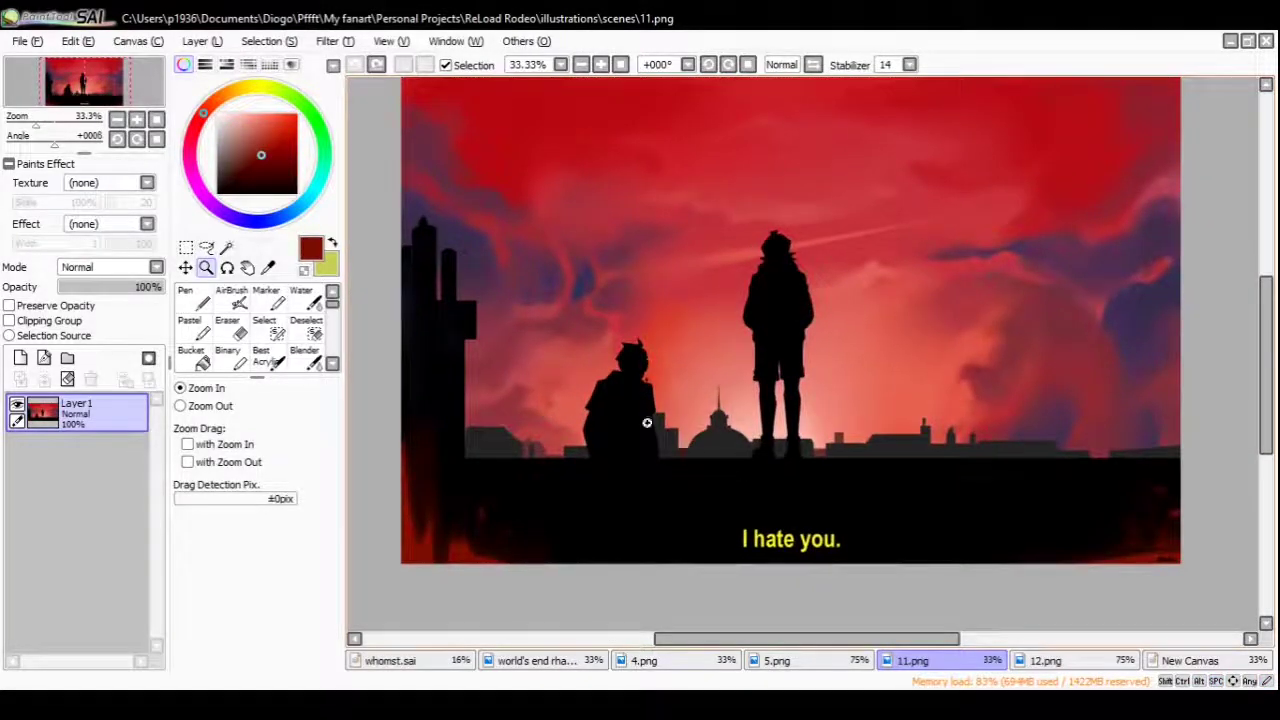
{"action": "key", "text": "n"}
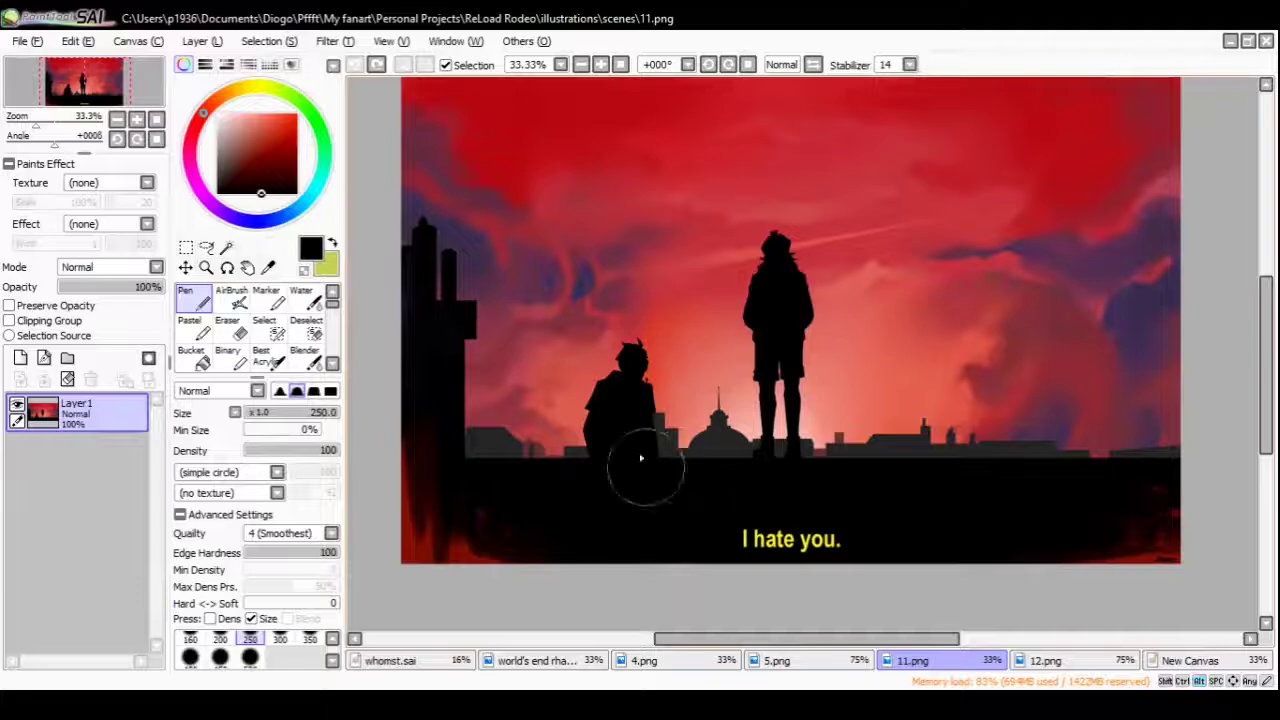
{"action": "left_click", "coordinate": [640, 405], "text": "ctrl"}
{"action": "right_click", "coordinate": [650, 400]}
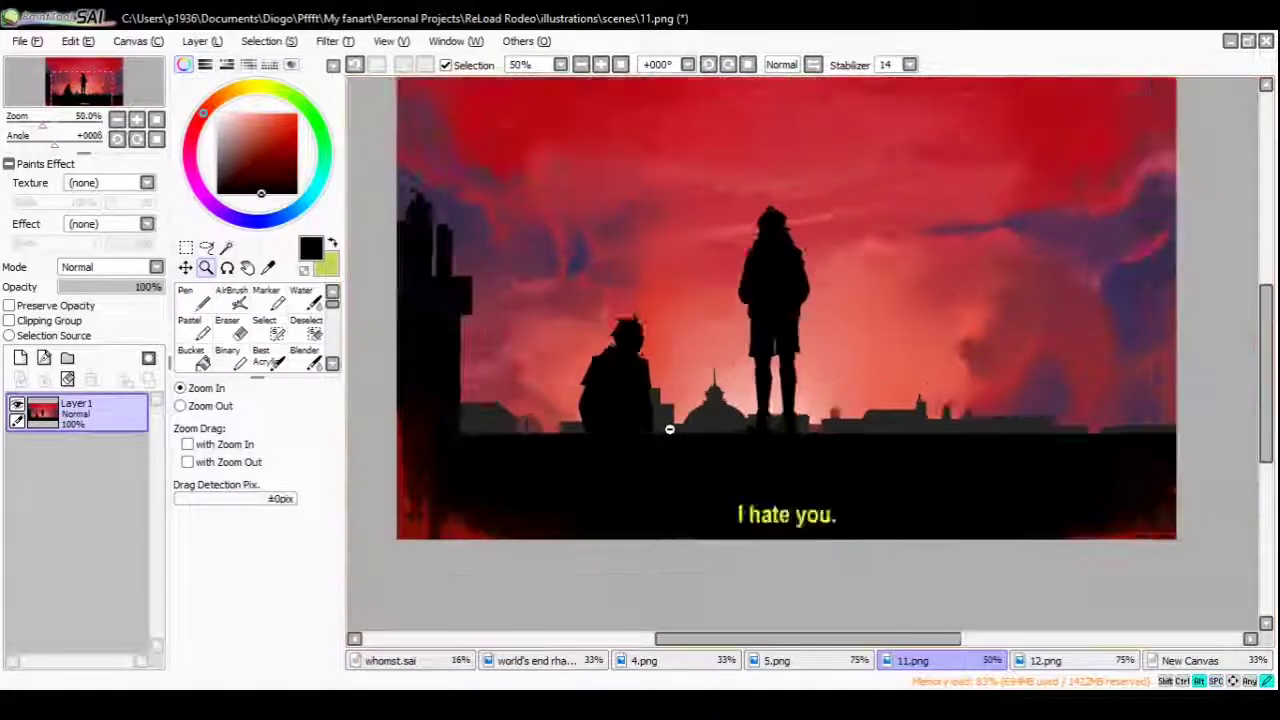
Switch to the 5.png illustration and compare the shaded face in front with the lit figure by the window
{"action": "left_click", "coordinate": [797, 663]}
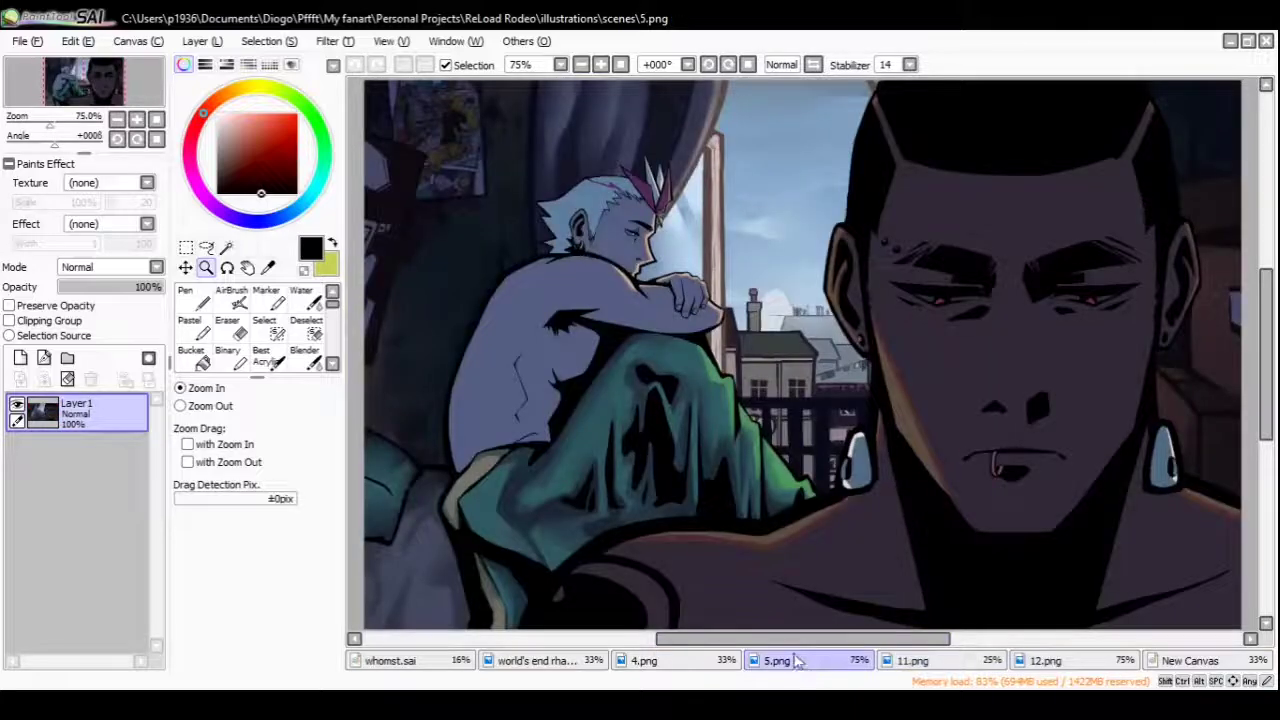
{"action": "right_click", "coordinate": [775, 437]}
{"action": "left_click", "coordinate": [775, 437]}
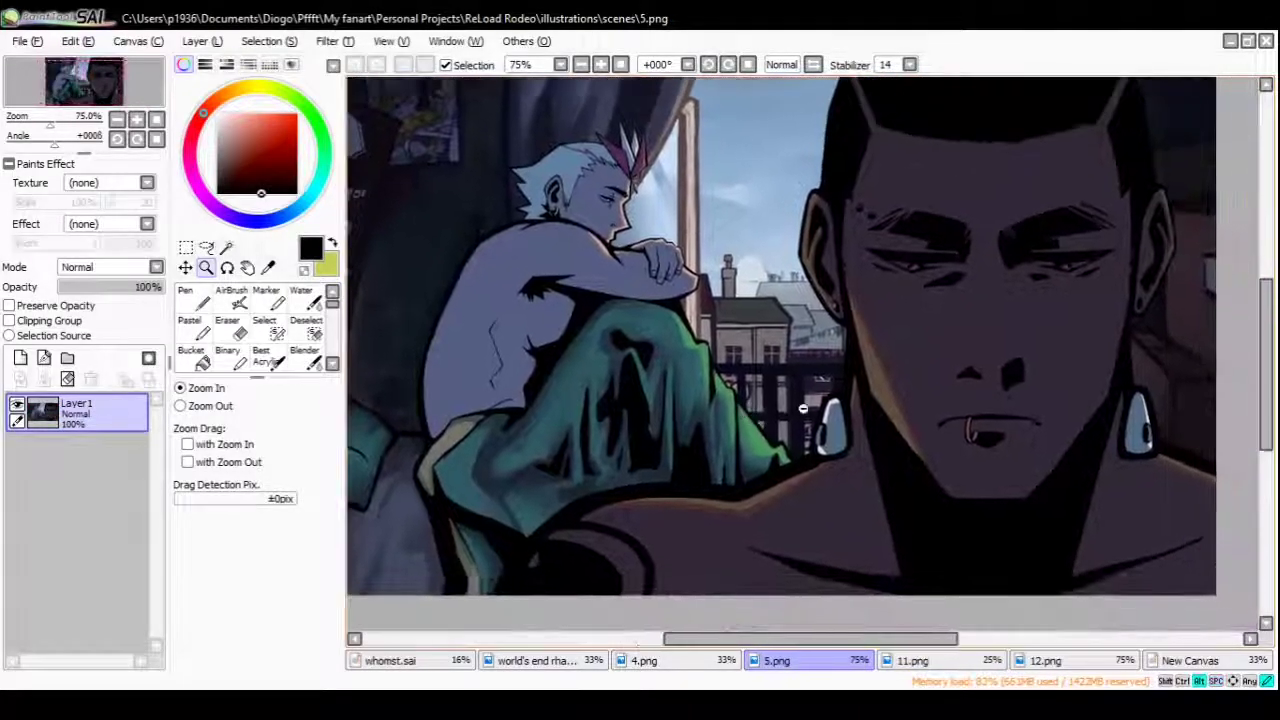
{"action": "right_click", "coordinate": [784, 371]}
{"action": "left_click", "coordinate": [784, 371]}
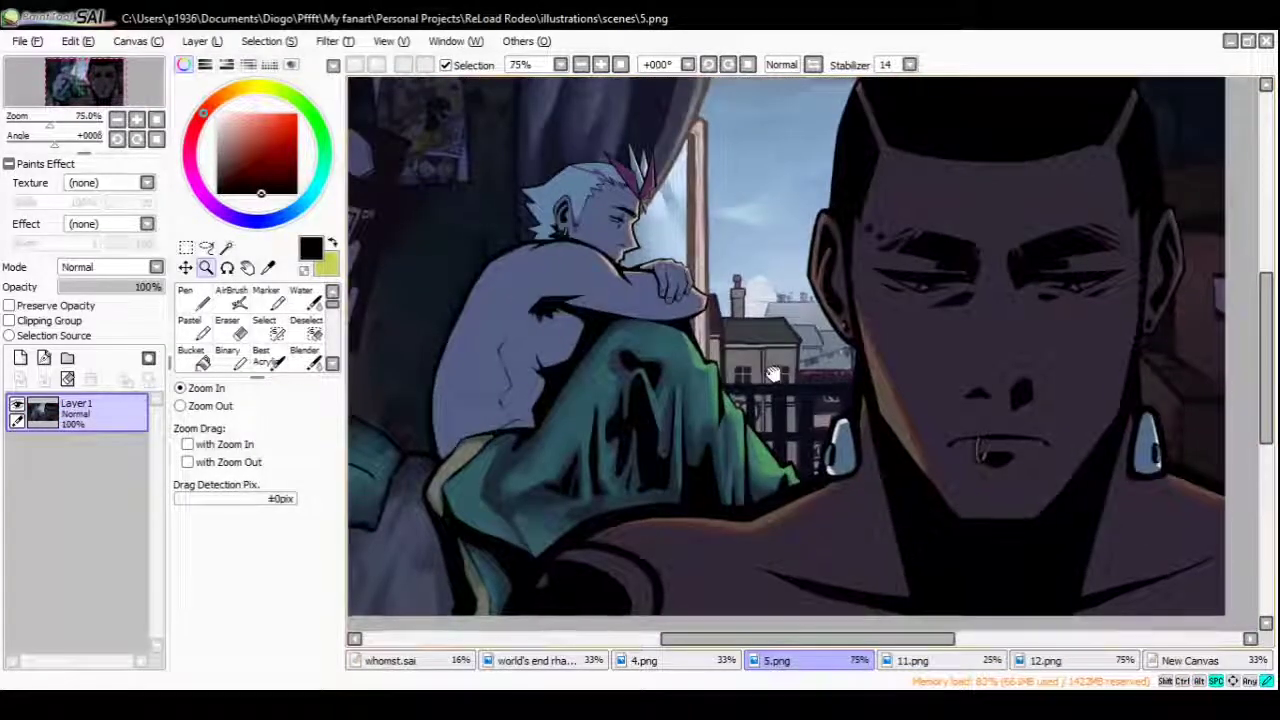
{"action": "left_click_drag", "start_coordinate": [805, 392], "coordinate": [795, 441]}
{"action": "scroll", "coordinate": [790, 427], "scroll_direction": "down", "scroll_amount": 1}
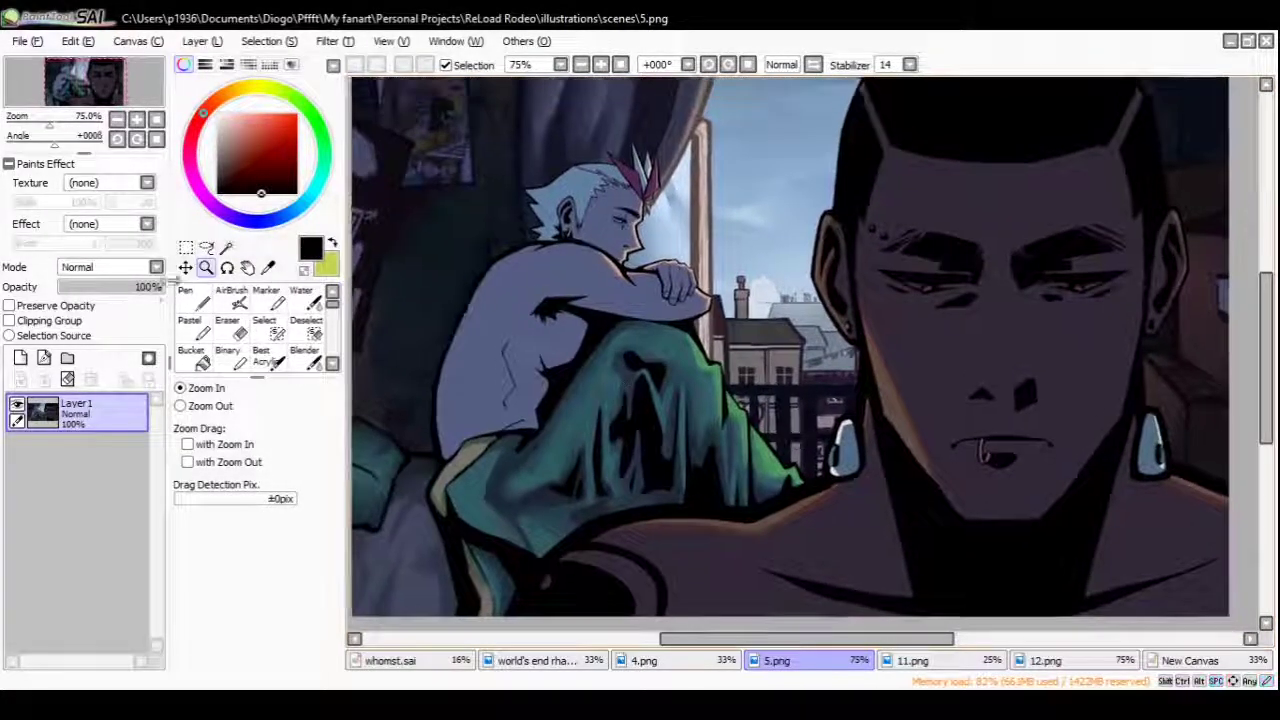
Sample the window figure's skin, the shaded foreground face and the green trousers to compare their colours
{"action": "key", "text": "n"}
{"action": "left_click", "coordinate": [585, 268], "text": "alt"}
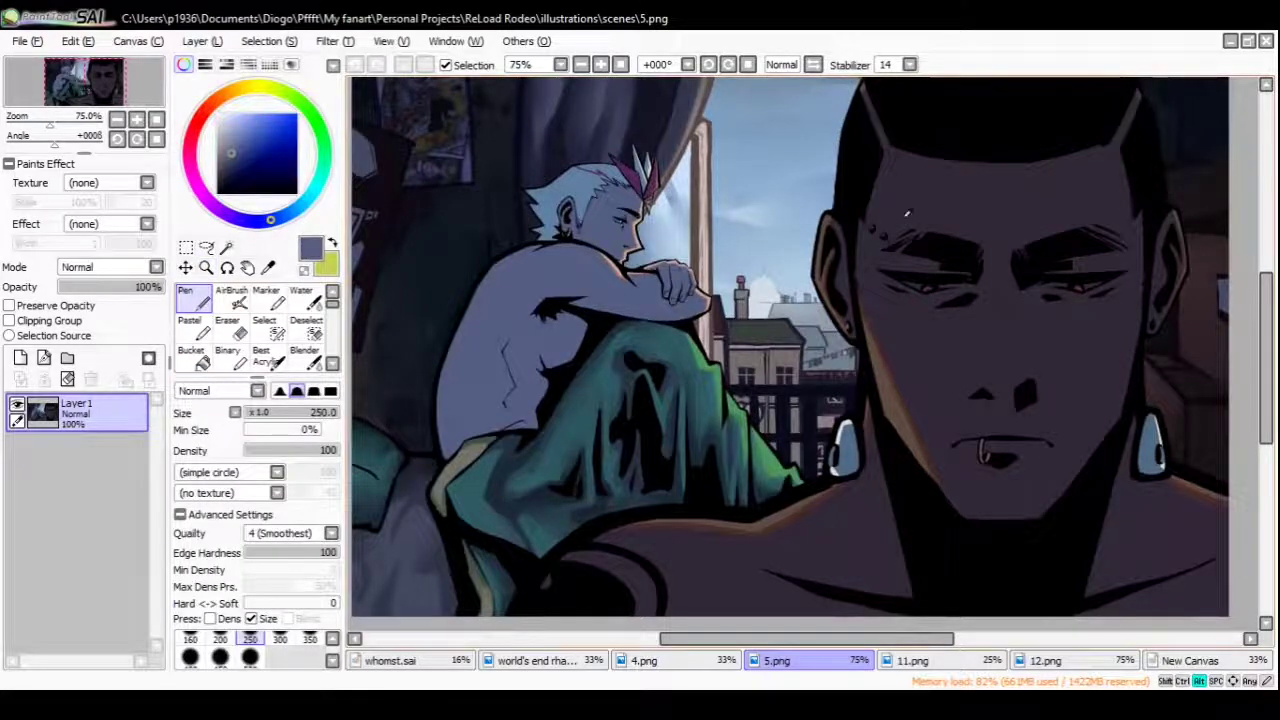
{"action": "left_click", "coordinate": [907, 213], "text": "alt"}
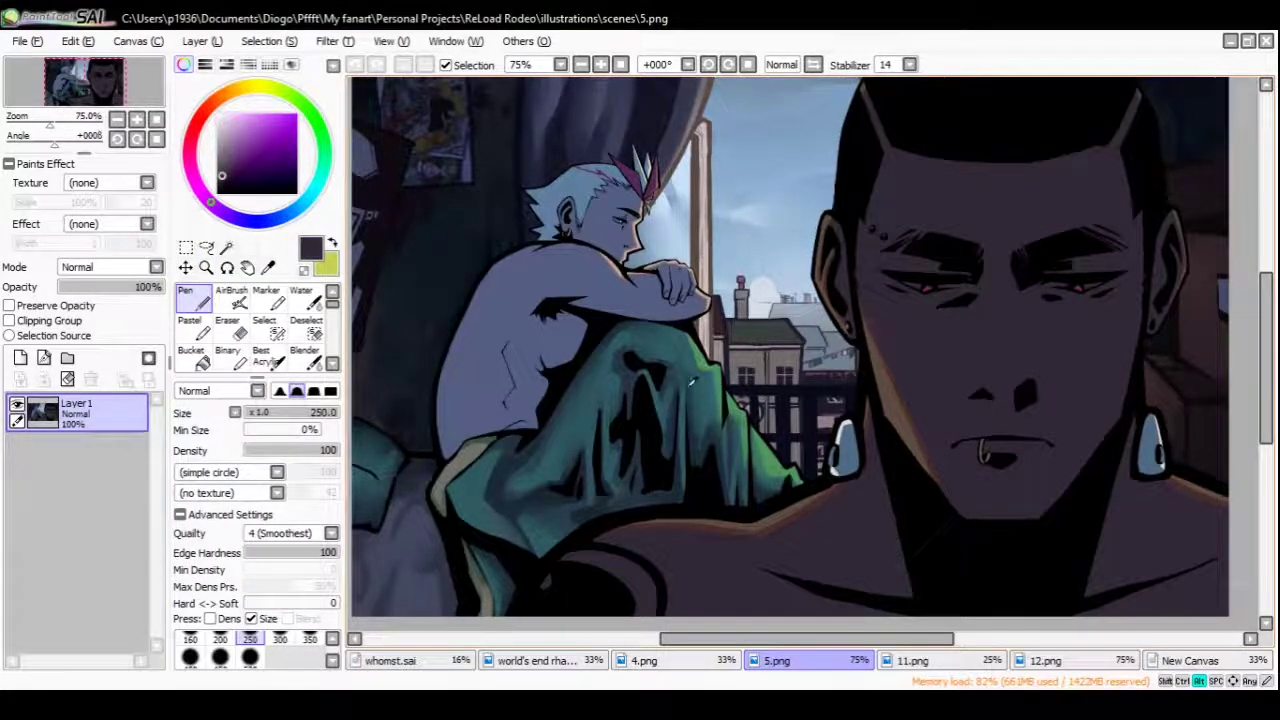
{"action": "left_click", "coordinate": [660, 390], "text": "alt"}
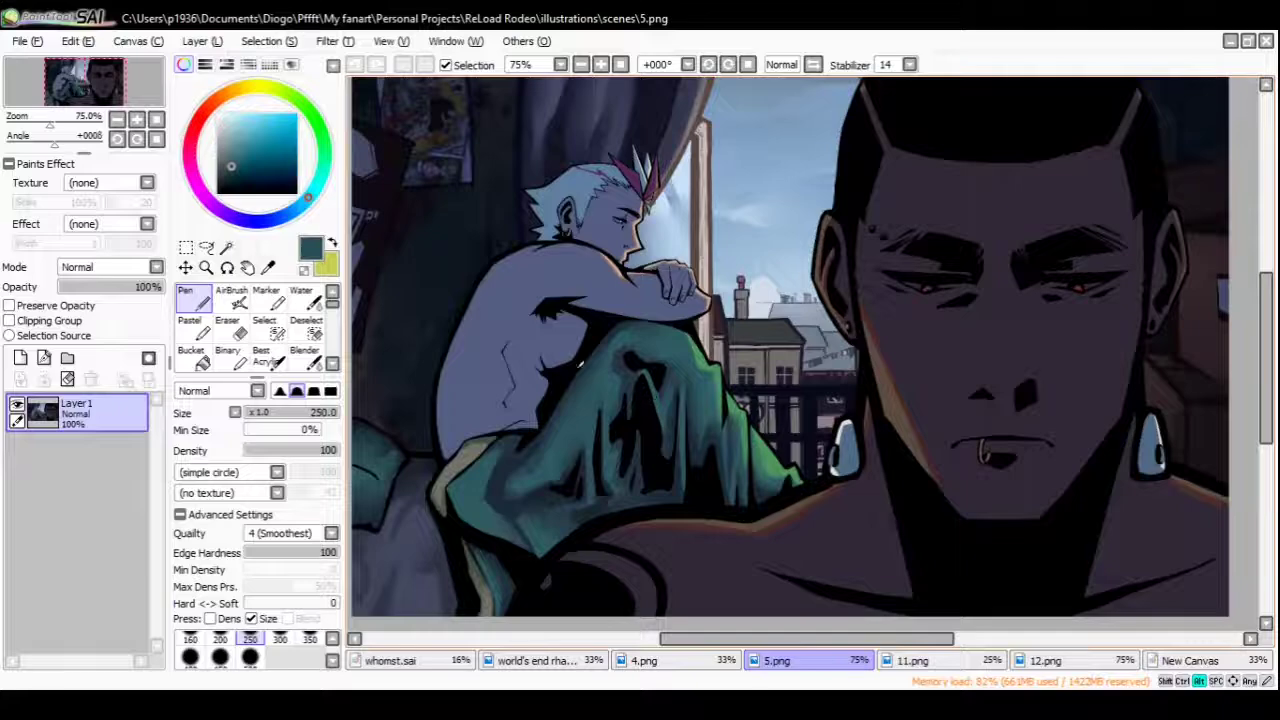
{"action": "left_click", "coordinate": [536, 342], "text": "alt"}
Try a broad stroke of the sampled blue skin colour from the trousers across the window view, and undo it
{"action": "mouse_move", "coordinate": [786, 172]}
{"action": "left_mouse_down"}
{"action": "mouse_move", "coordinate": [763, 187]}
{"action": "mouse_move", "coordinate": [850, 285]}
{"action": "mouse_move", "coordinate": [830, 200]}
{"action": "mouse_move", "coordinate": [760, 450]}
{"action": "left_mouse_up"}
{"action": "key", "text": "ctrl+z"}
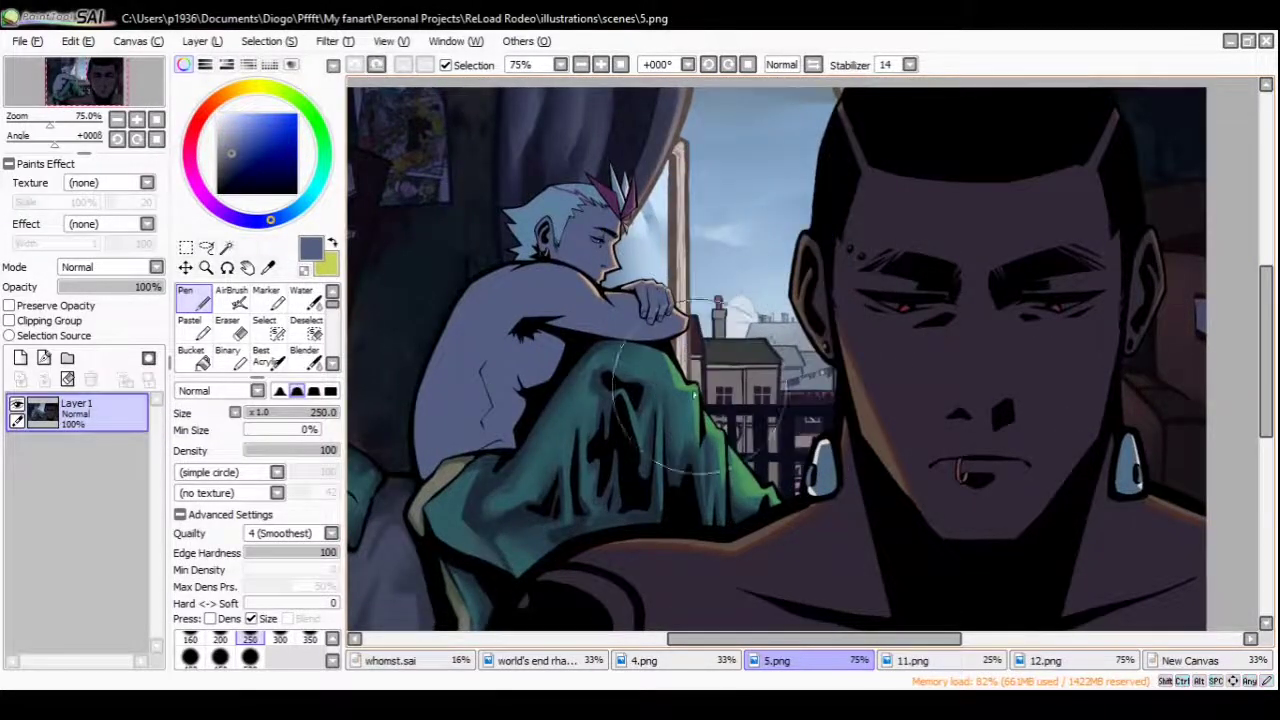
{"action": "left_click_drag", "start_coordinate": [668, 405], "coordinate": [770, 420]}
{"action": "mouse_move", "coordinate": [862, 495]}
{"action": "left_mouse_down"}
{"action": "mouse_move", "coordinate": [930, 420]}
{"action": "mouse_move", "coordinate": [898, 289]}
{"action": "left_mouse_up"}
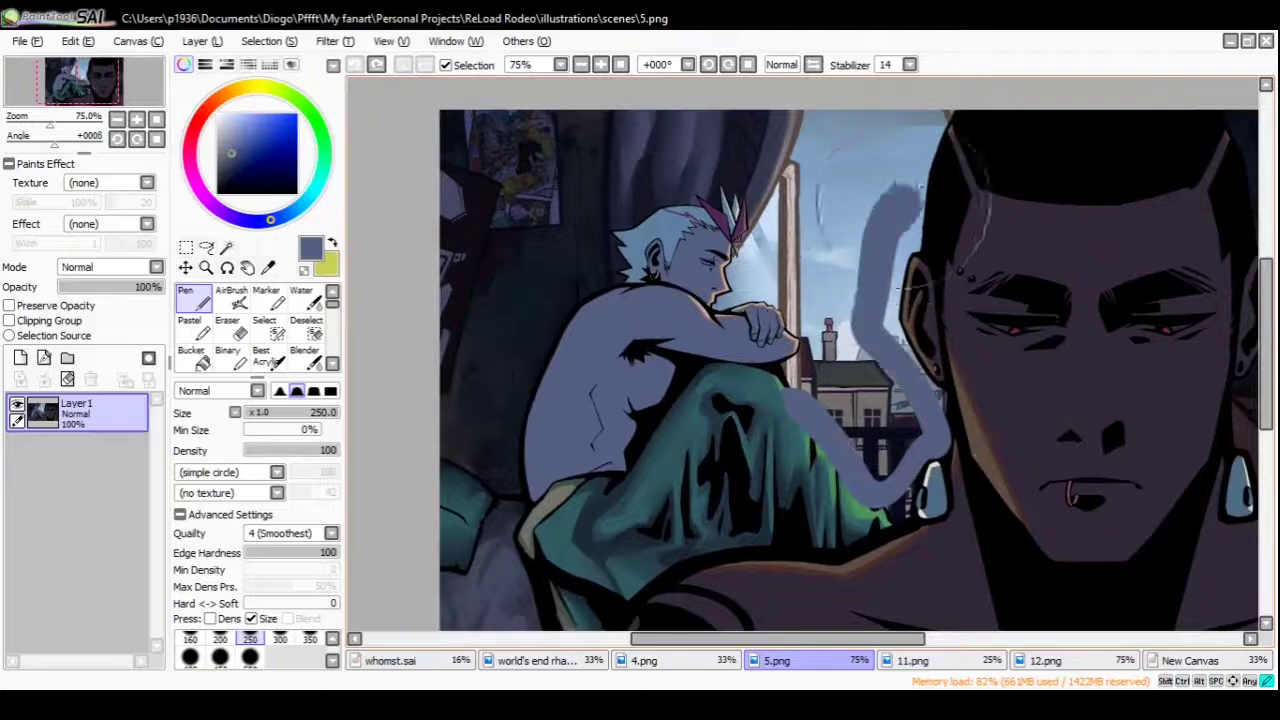
{"action": "key", "text": "ctrl+z"}
Examine the rim light along the window figure's face, arm and hand in close-up
{"action": "left_click", "coordinate": [694, 246], "text": "ctrl"}
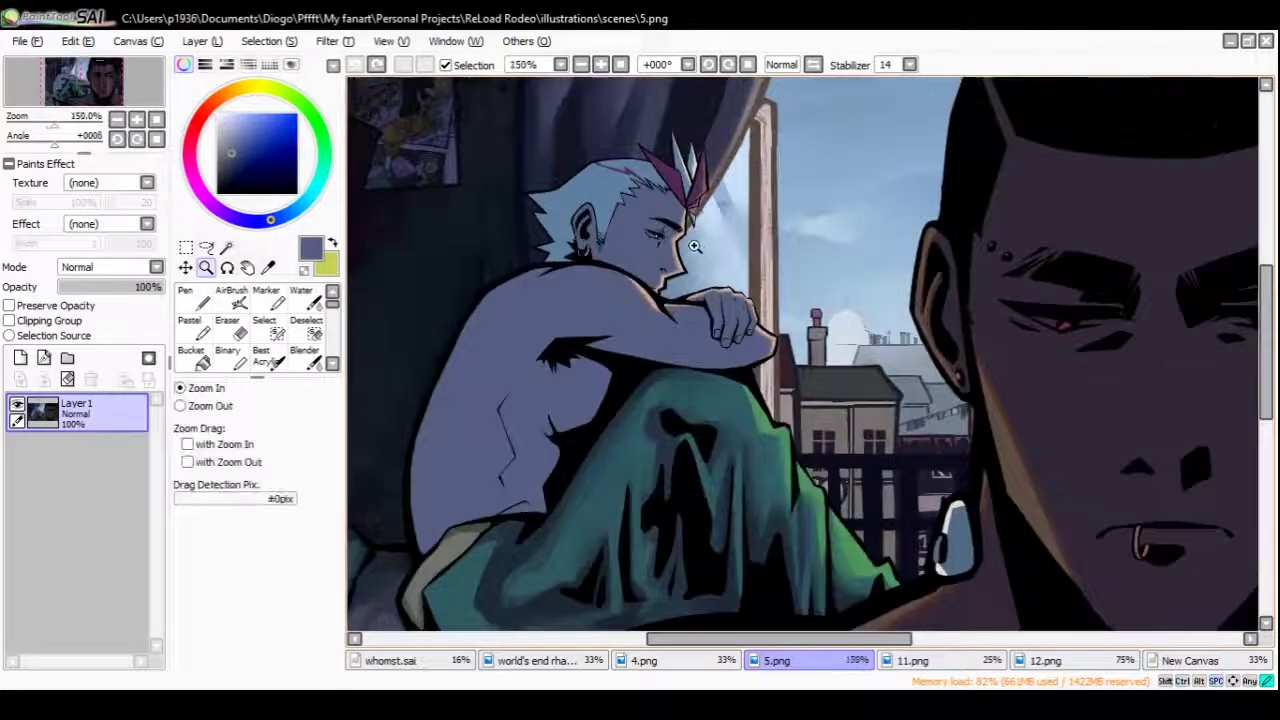
{"action": "left_click", "coordinate": [694, 246]}
{"action": "key", "text": "n"}
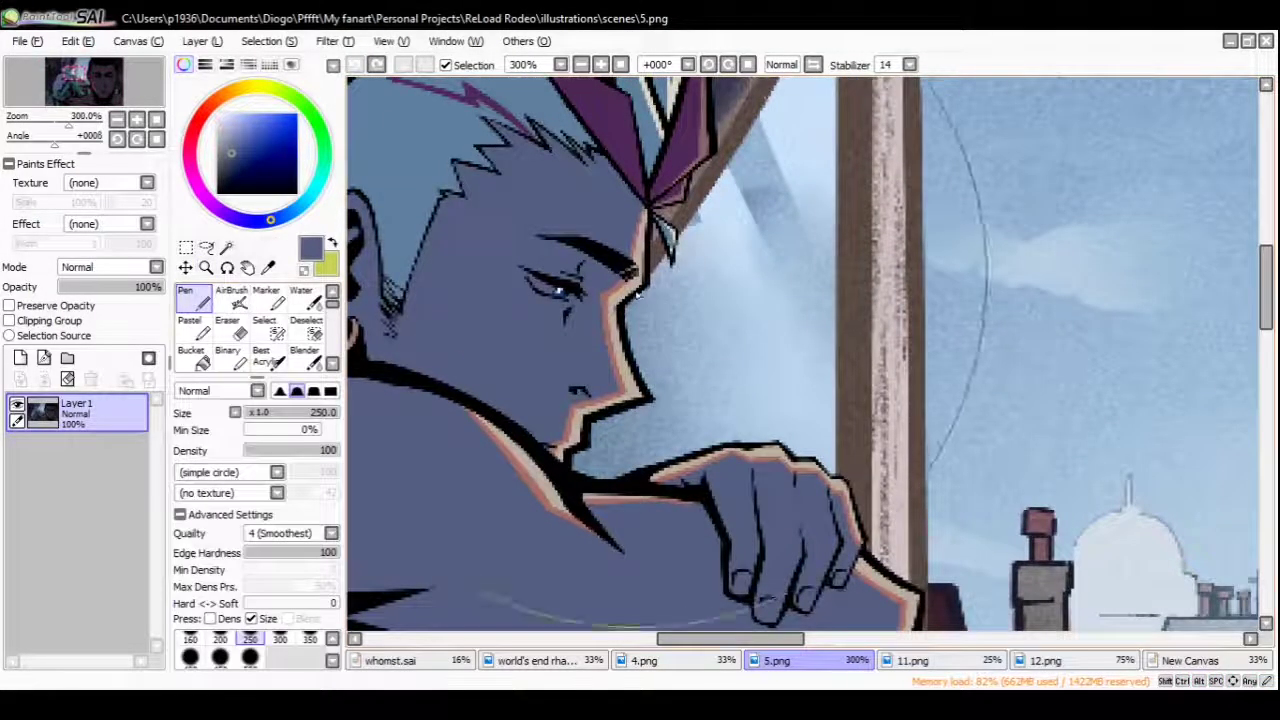
{"action": "left_click", "coordinate": [637, 294], "text": "ctrl+alt"}
{"action": "left_click", "coordinate": [656, 394], "text": "ctrl+alt"}
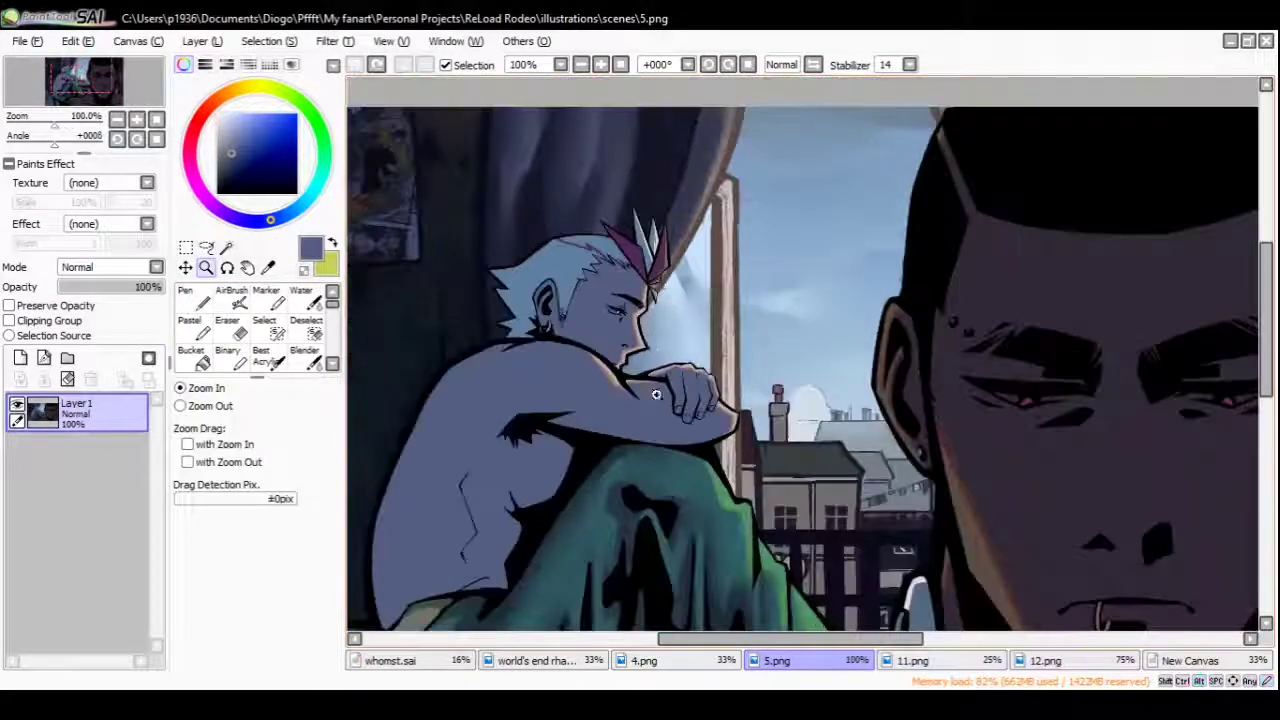
{"action": "left_click", "coordinate": [633, 329]}
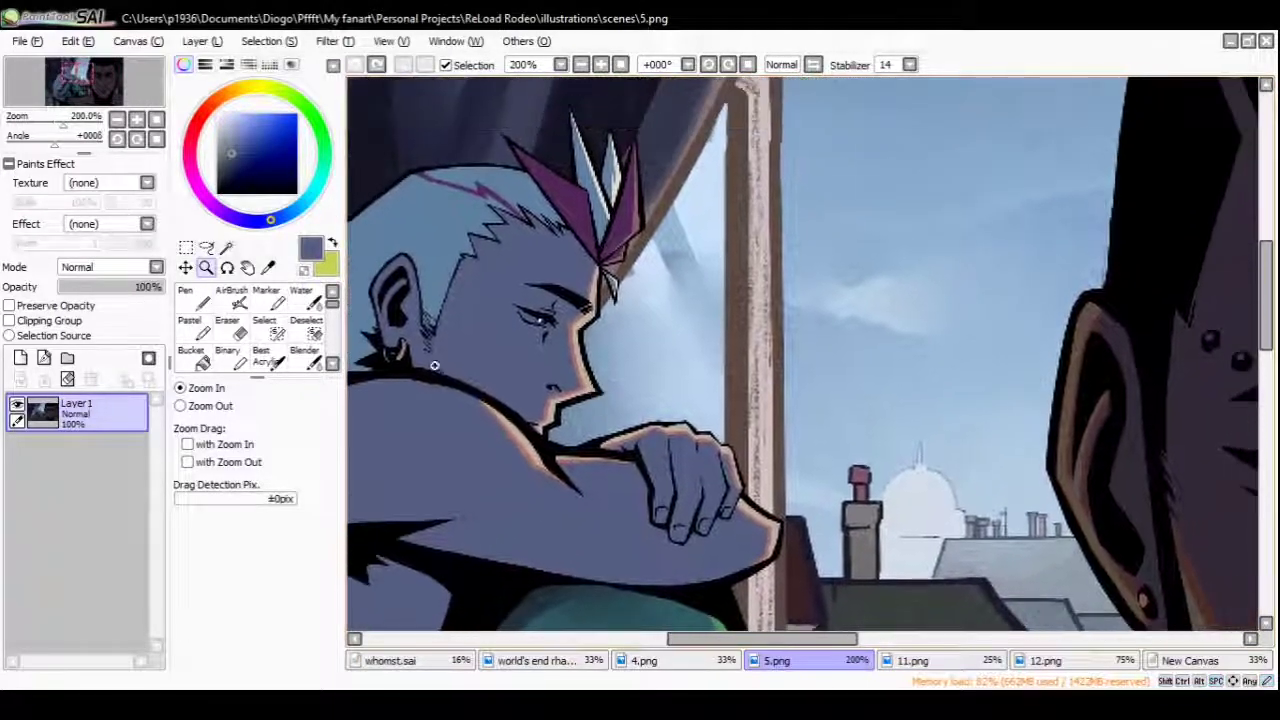
Sample the warm rim-light colour on the window figure's face with the Pen tool active
{"action": "key", "text": "n"}
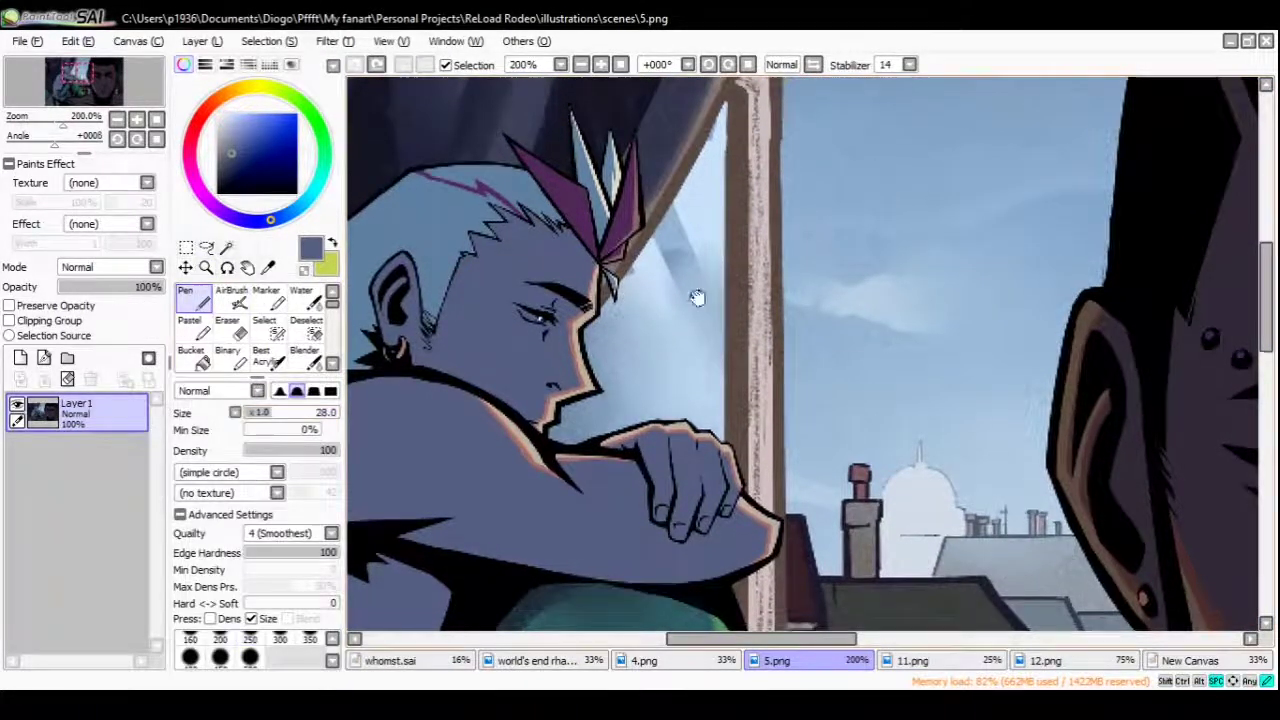
{"action": "left_click_drag", "start_coordinate": [697, 298], "coordinate": [782, 238]}
{"action": "left_click", "coordinate": [673, 281], "text": "alt"}
{"action": "mouse_move", "coordinate": [680, 234]}
{"action": "left_mouse_down"}
{"action": "mouse_move", "coordinate": [686, 220]}
{"action": "mouse_move", "coordinate": [685, 236]}
{"action": "left_mouse_up"}
{"action": "left_click_drag", "start_coordinate": [814, 336], "coordinate": [651, 349]}
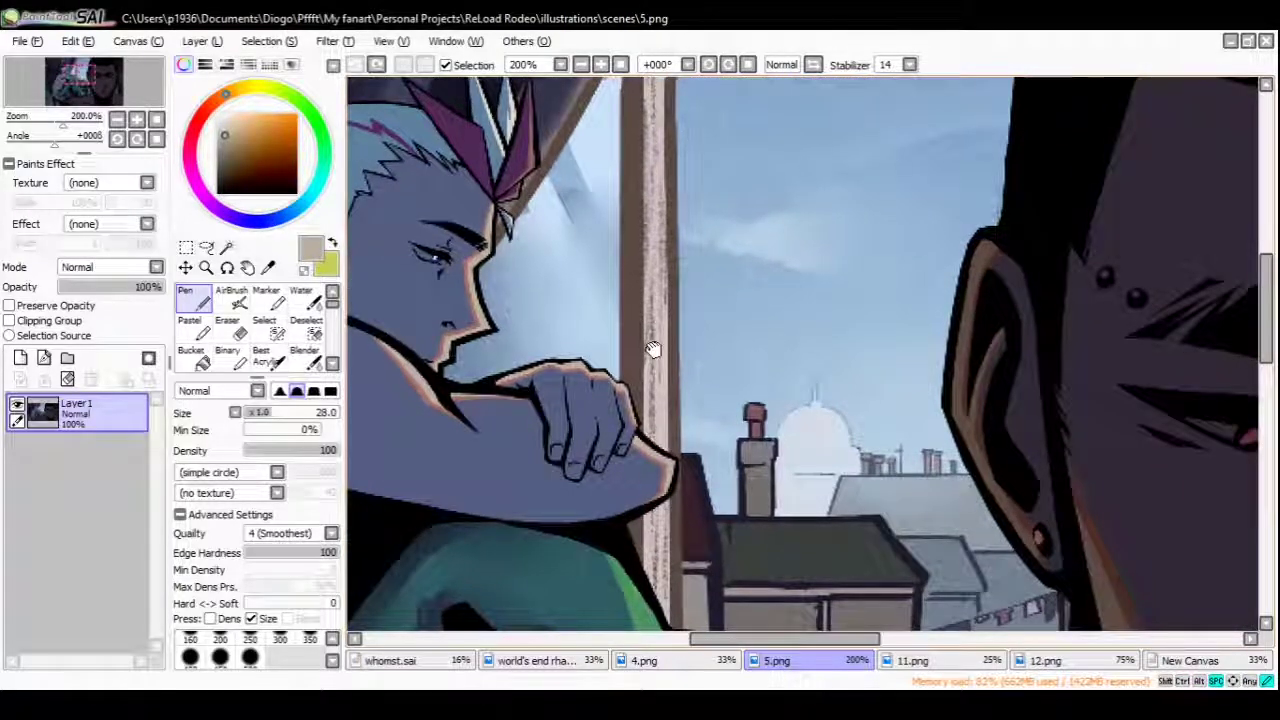
Sample the rim light along the foreground figure's jaw and compare it with the whole illustration
{"action": "key", "text": "ctrl+minus"}
{"action": "key", "text": "ctrl+minus"}
{"action": "left_click", "coordinate": [193, 297]}
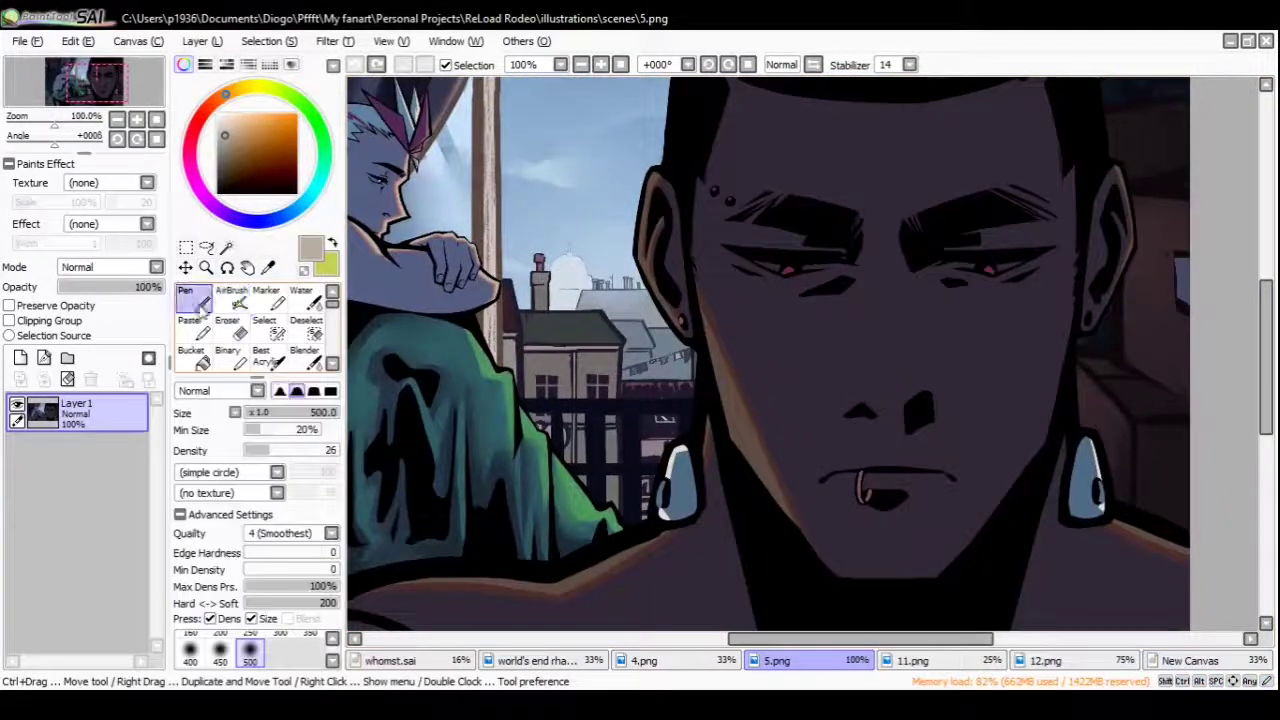
{"action": "left_click", "coordinate": [752, 428], "text": "alt"}
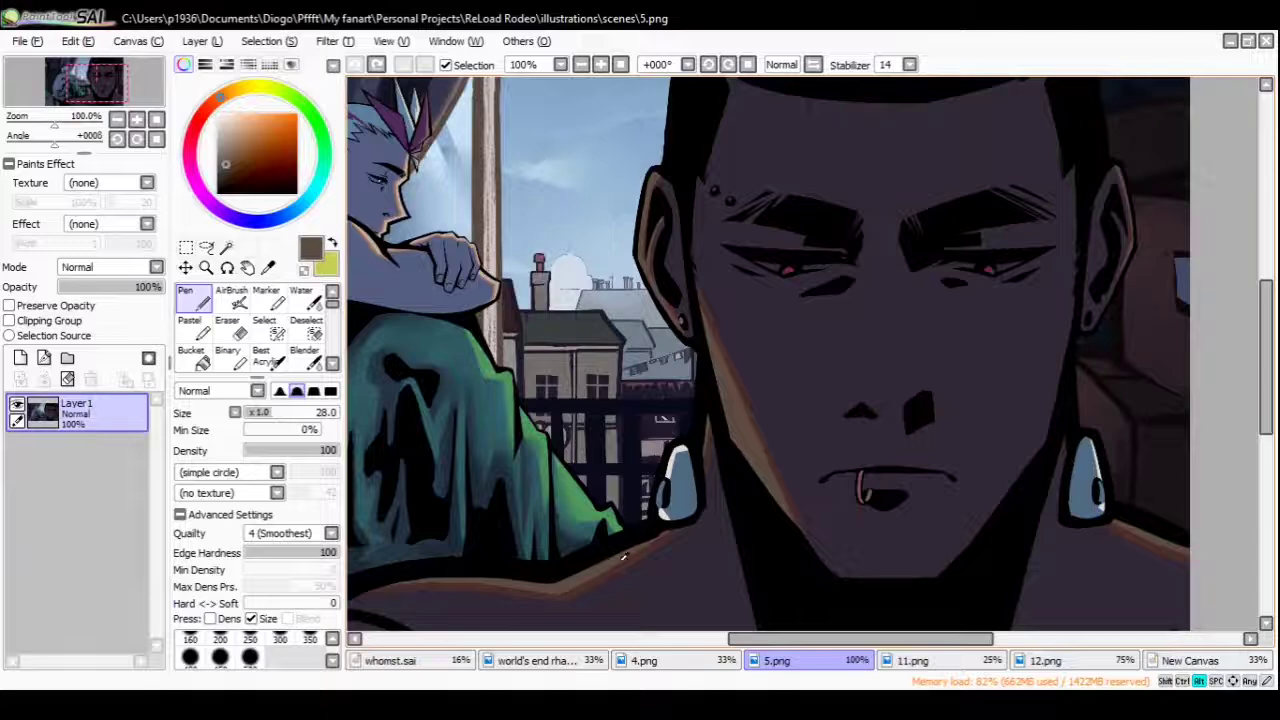
{"action": "left_click", "coordinate": [700, 437], "text": "ctrl+alt"}
{"action": "left_click", "coordinate": [758, 432], "text": "ctrl+alt"}
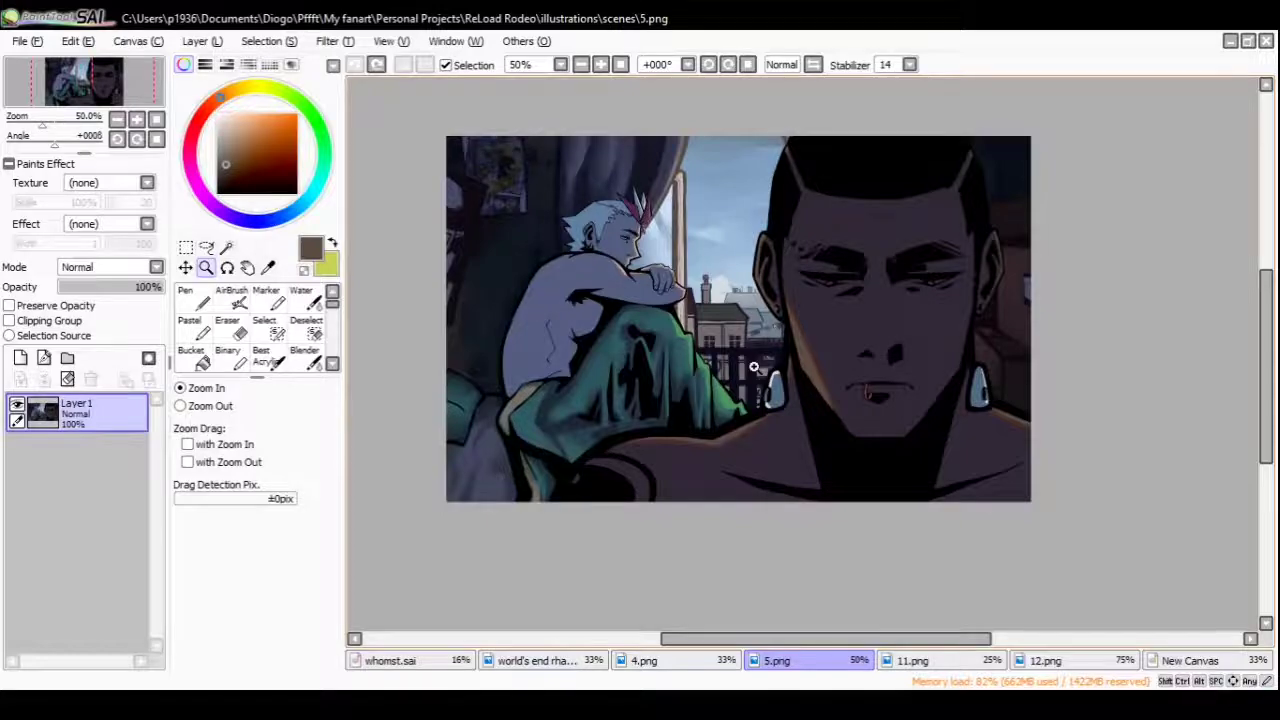
{"action": "left_click_drag", "start_coordinate": [754, 368], "coordinate": [820, 346]}
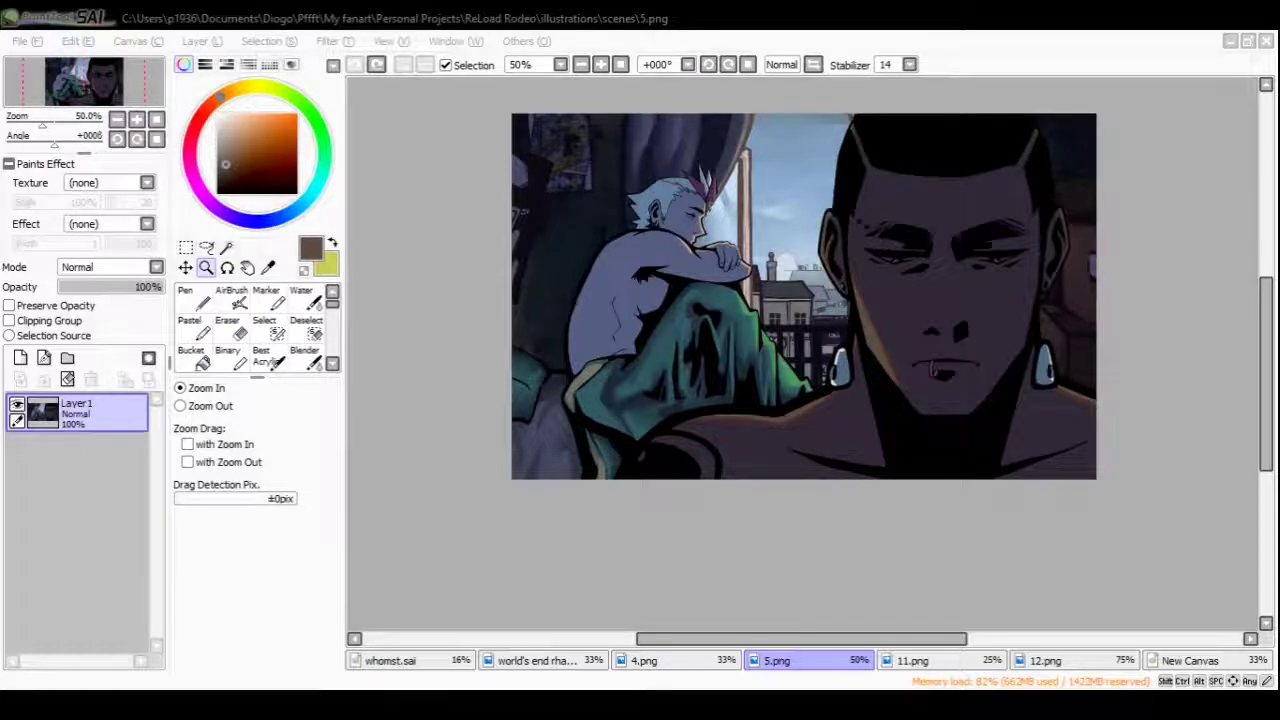
Compare the lit window figure with the dark foreground figure at close and full-image magnifications
{"action": "left_click", "coordinate": [695, 305]}
{"action": "mouse_move", "coordinate": [663, 314]}
{"action": "left_mouse_down"}
{"action": "mouse_move", "coordinate": [580, 400]}
{"action": "mouse_move", "coordinate": [666, 366]}
{"action": "mouse_move", "coordinate": [657, 423]}
{"action": "mouse_move", "coordinate": [663, 366]}
{"action": "mouse_move", "coordinate": [690, 370]}
{"action": "mouse_move", "coordinate": [666, 316]}
{"action": "left_mouse_up"}
{"action": "left_click", "coordinate": [625, 383], "text": "alt"}
{"action": "left_click", "coordinate": [657, 366]}
{"action": "left_click", "coordinate": [667, 365], "text": "alt"}
{"action": "left_click", "coordinate": [667, 350]}
{"action": "left_click", "coordinate": [666, 316]}
{"action": "left_click", "coordinate": [723, 357], "text": "alt"}
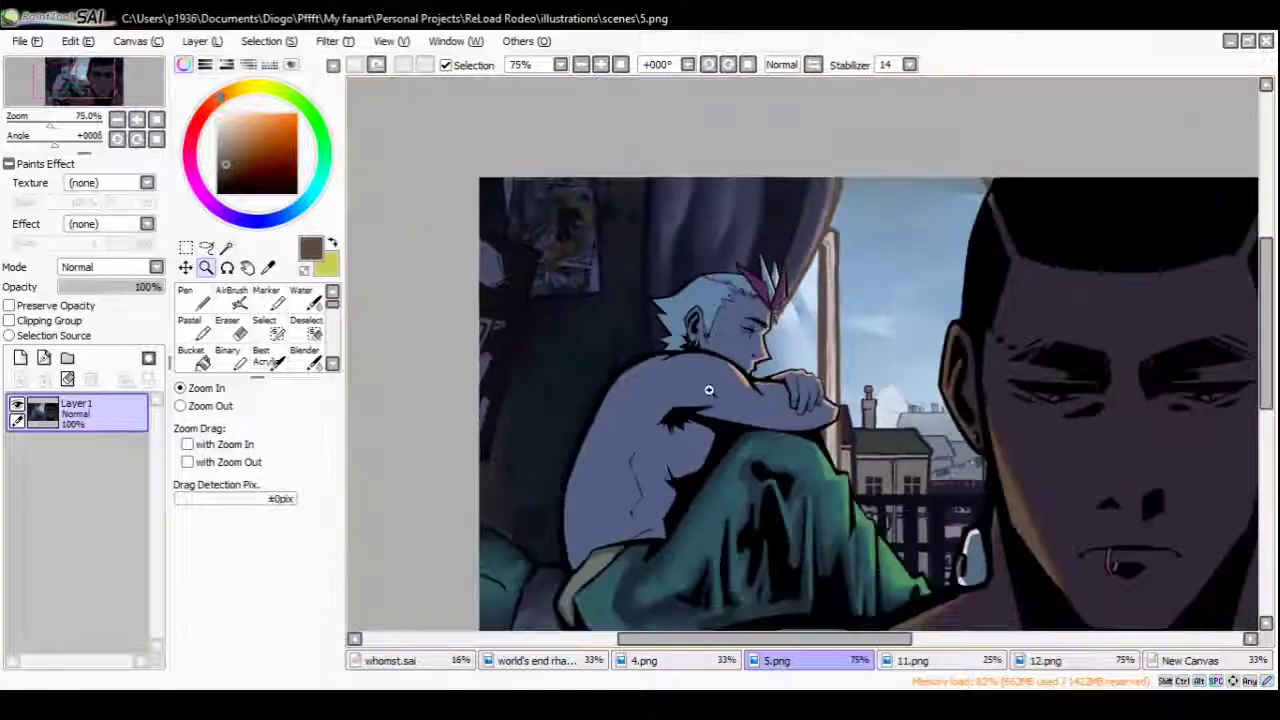
{"action": "left_click_drag", "start_coordinate": [663, 466], "coordinate": [646, 358]}
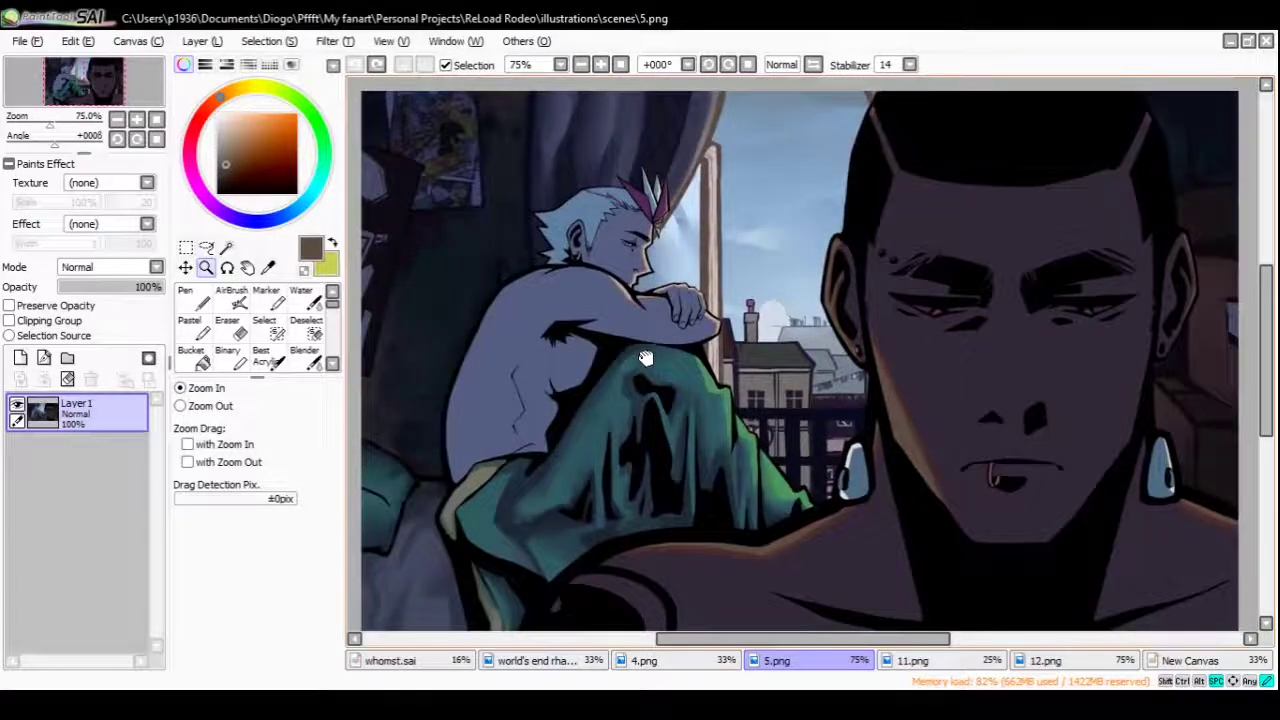
{"action": "left_click", "coordinate": [637, 348], "text": "alt"}
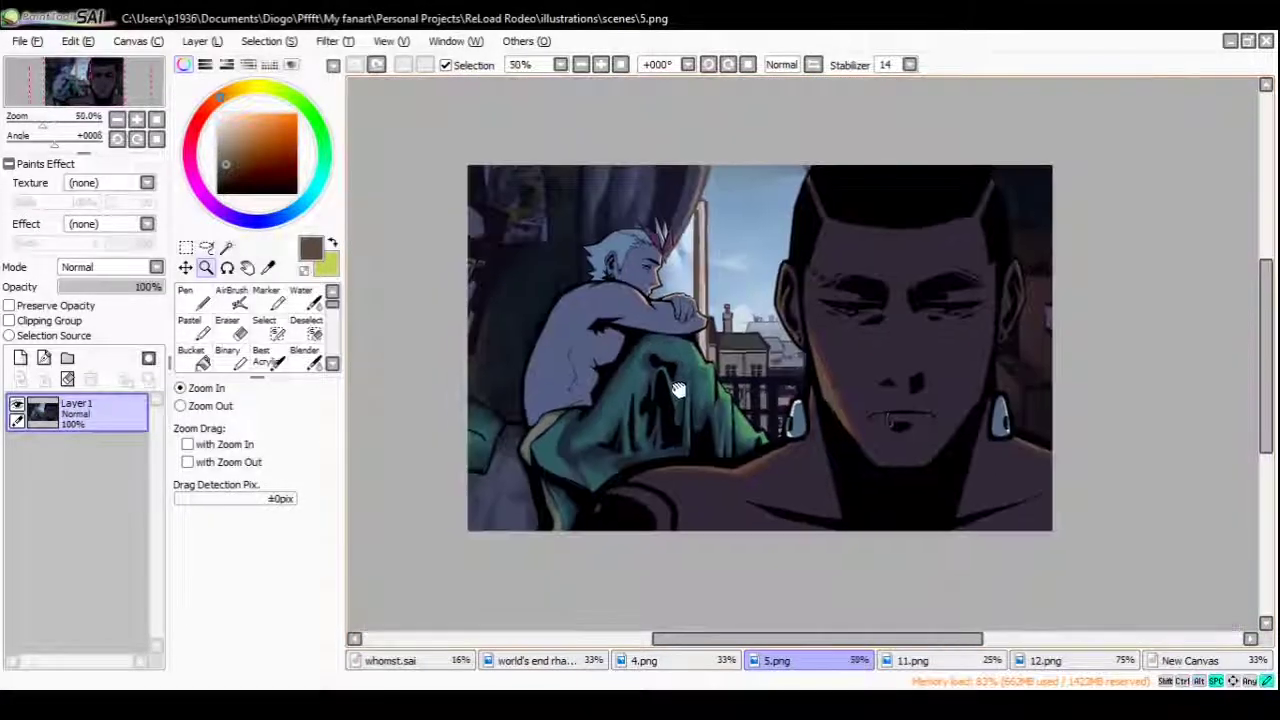
{"action": "left_click", "coordinate": [694, 387]}
{"action": "mouse_move", "coordinate": [688, 395]}
{"action": "left_mouse_down"}
{"action": "mouse_move", "coordinate": [697, 403]}
{"action": "mouse_move", "coordinate": [691, 382]}
{"action": "left_mouse_up"}
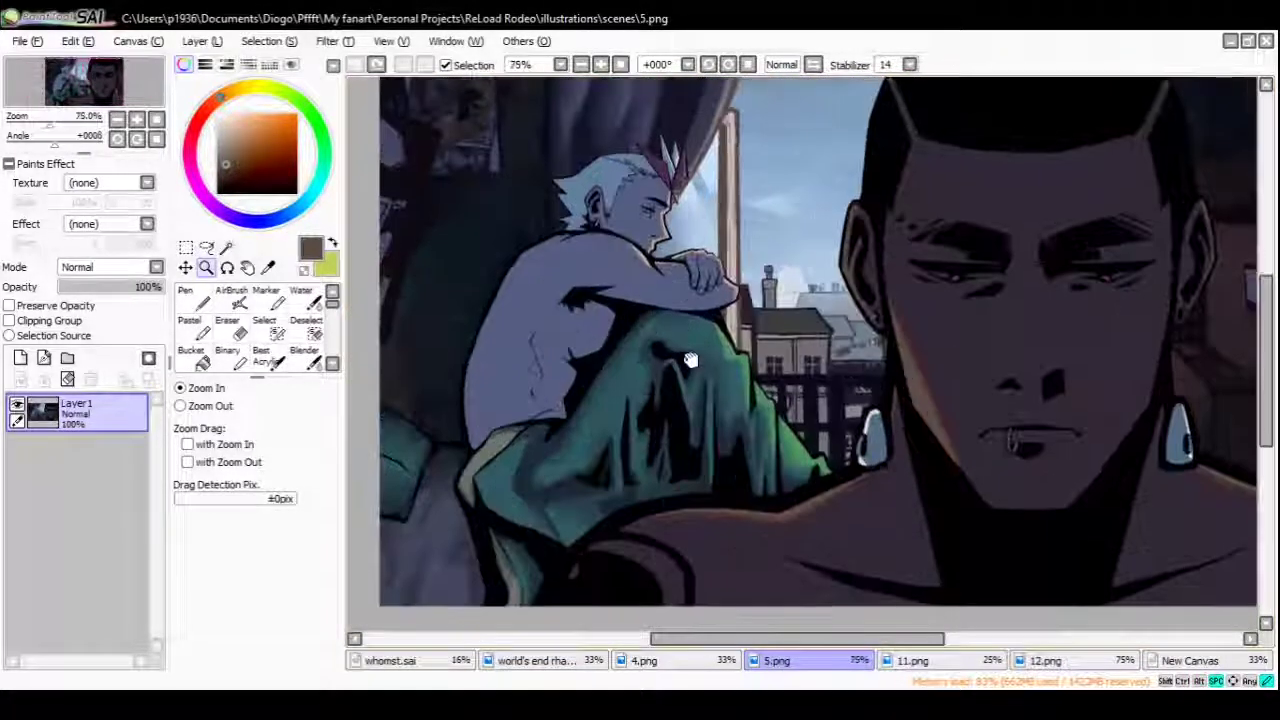
{"action": "left_click_drag", "start_coordinate": [690, 360], "coordinate": [642, 322]}
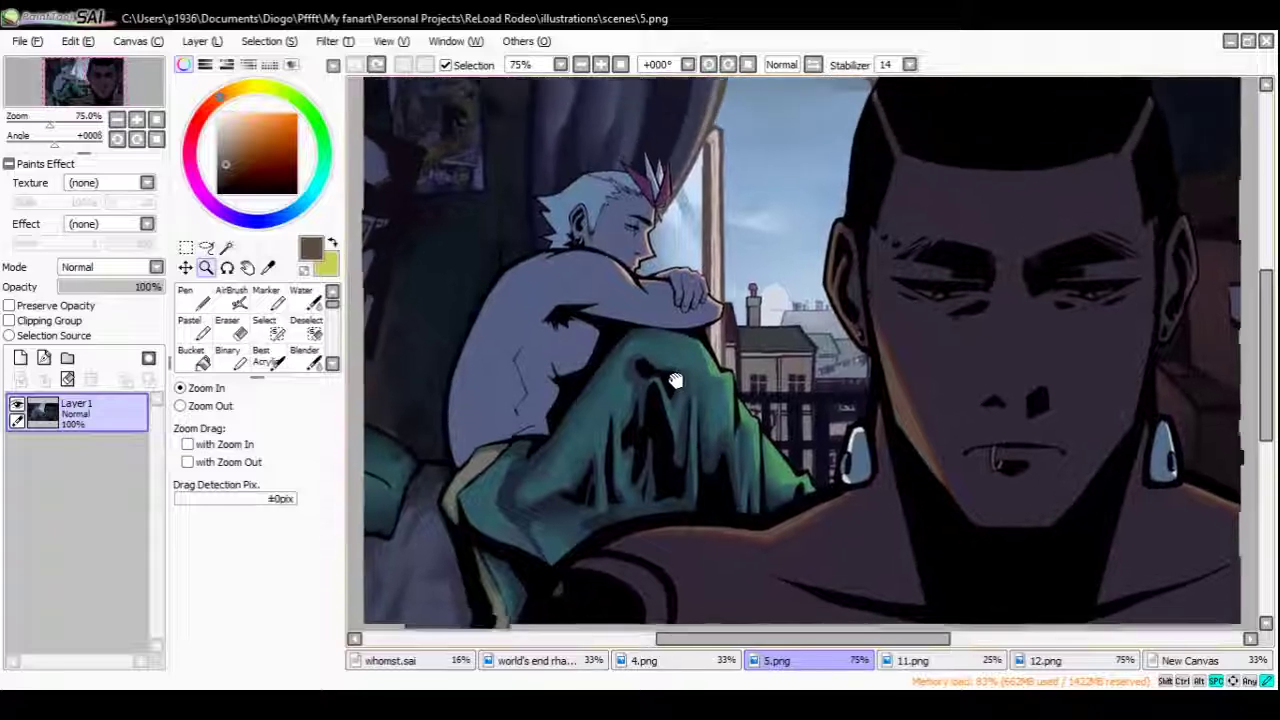
Sample the dark background tones behind the foreground figure's head
{"action": "key", "text": "n"}
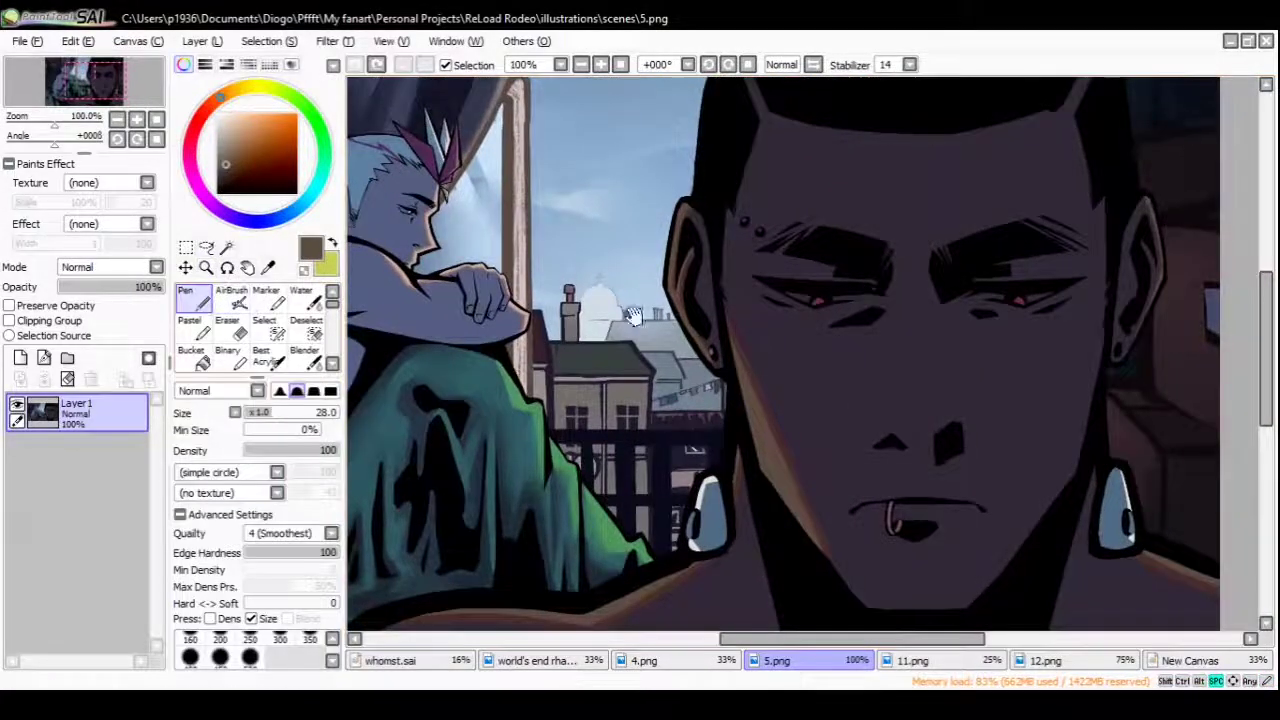
{"action": "left_click", "coordinate": [928, 372], "text": "alt"}
{"action": "left_click", "coordinate": [940, 120], "text": "alt"}
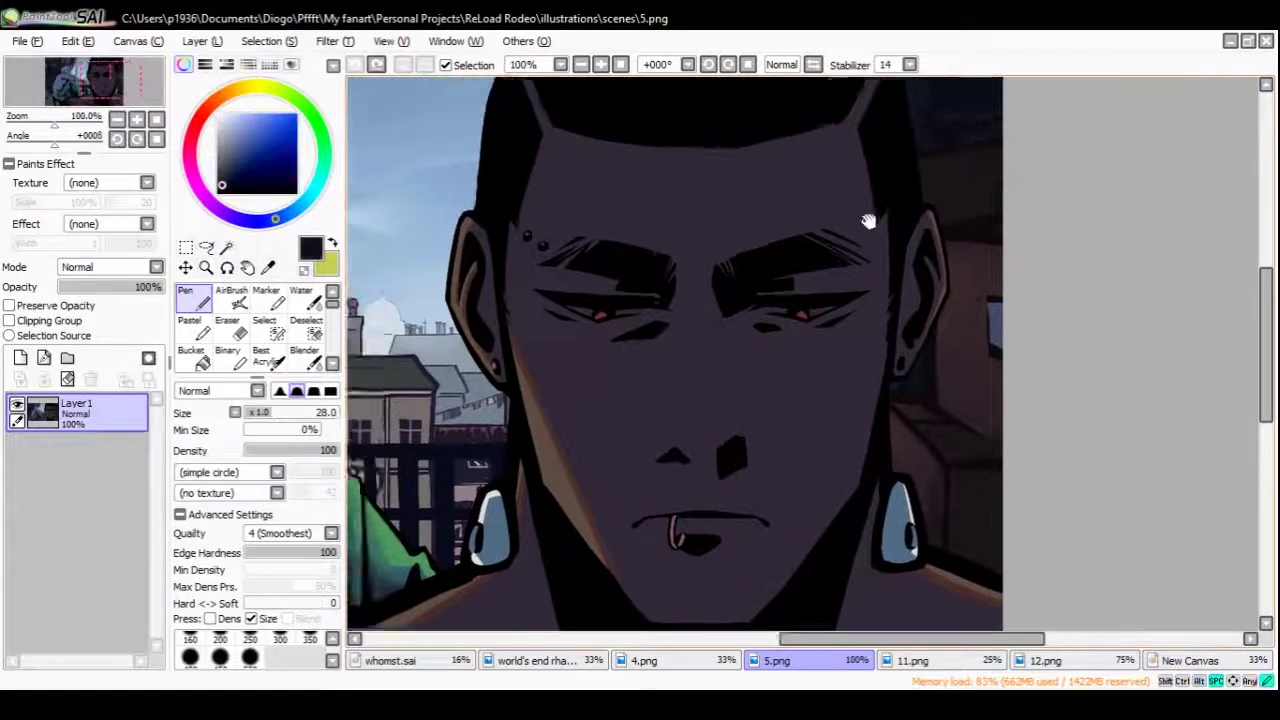
Examine the window figure against the sky in close-up and return to the full-image view
{"action": "left_click", "coordinate": [826, 317], "text": "ctrl+alt"}
{"action": "left_click", "coordinate": [781, 350]}
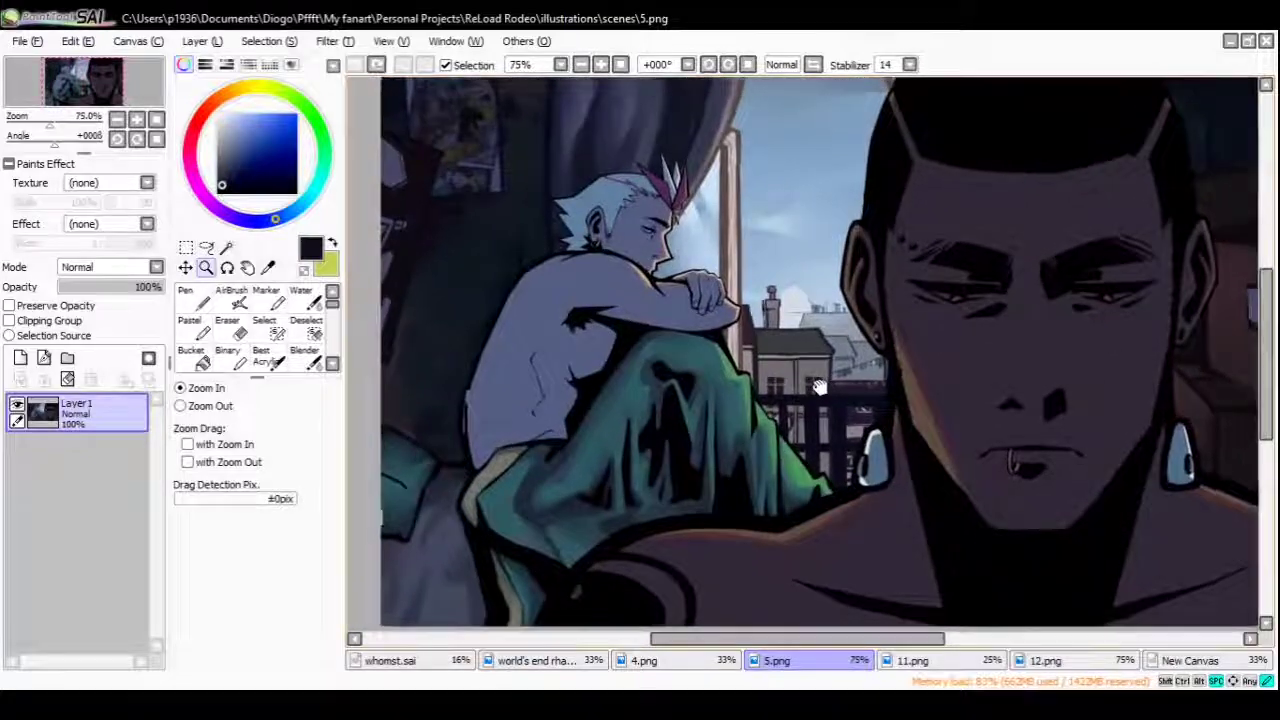
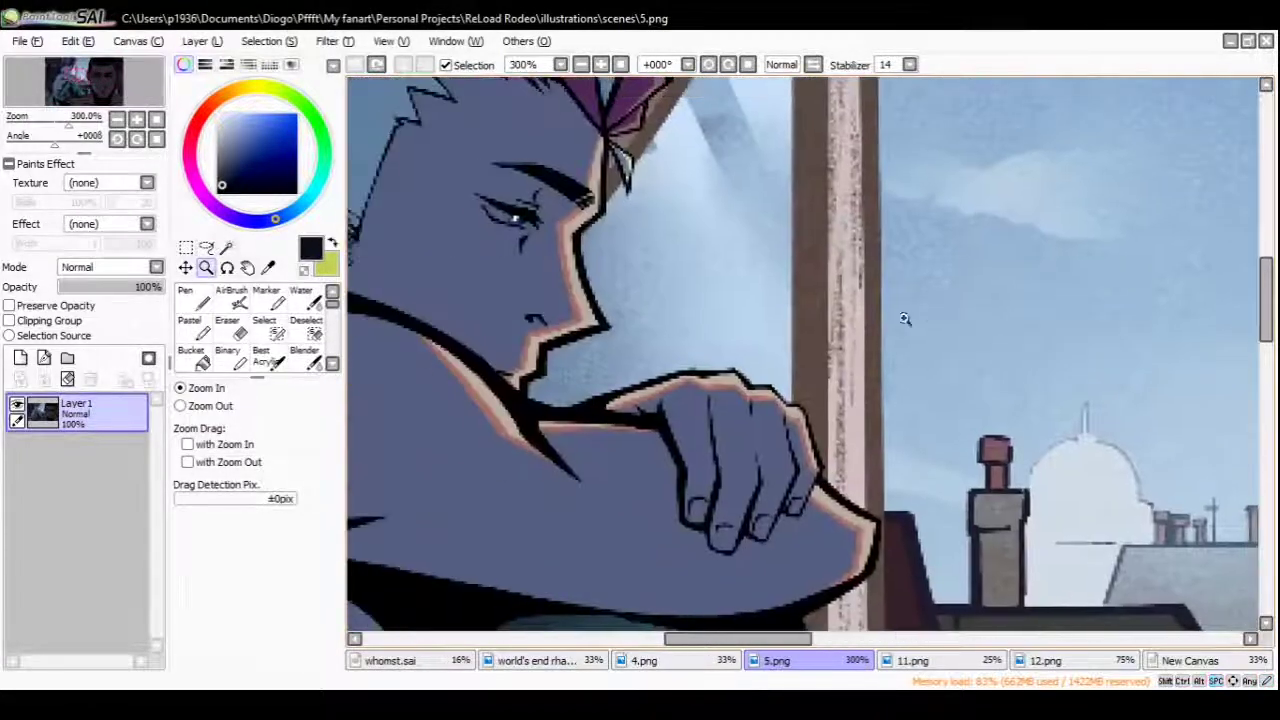
{"action": "left_click", "coordinate": [875, 338], "text": "alt"}
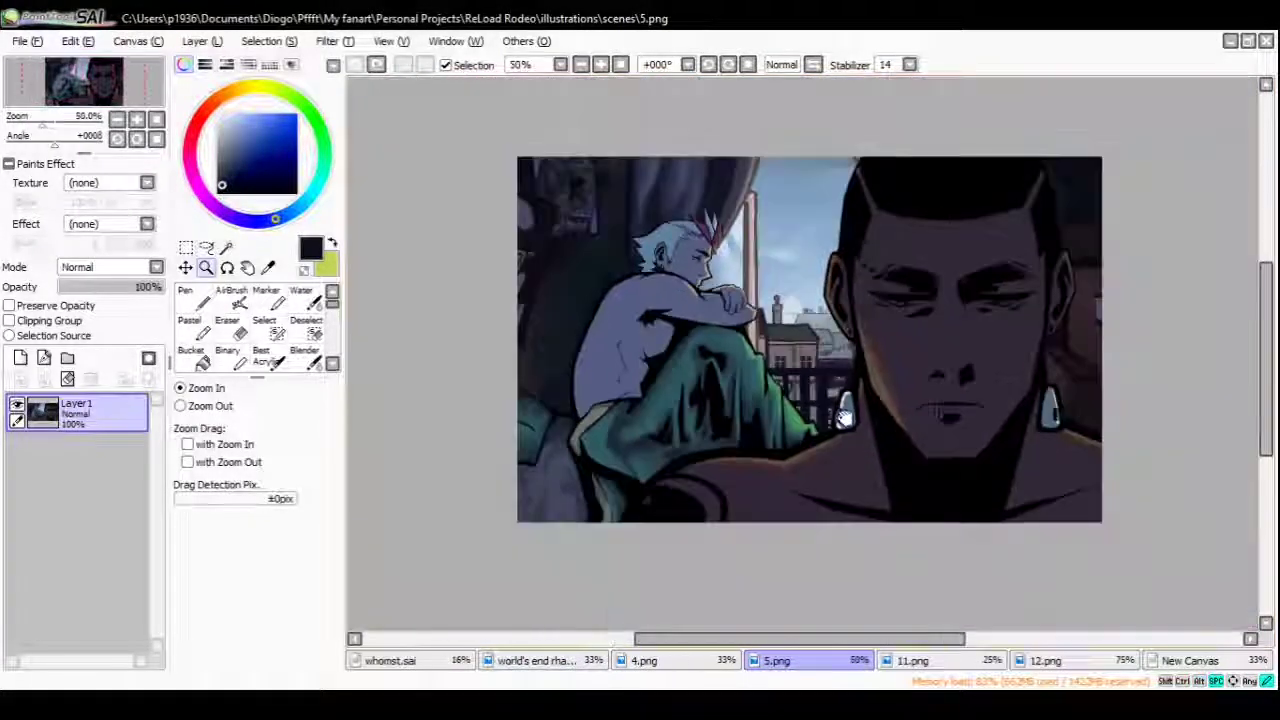
{"action": "left_click_drag", "start_coordinate": [675, 638], "coordinate": [723, 675]}
Alternate between the 4.png and 5.png illustrations to compare their overall colour and lighting, ending on 4.png
{"action": "left_click", "coordinate": [688, 662]}
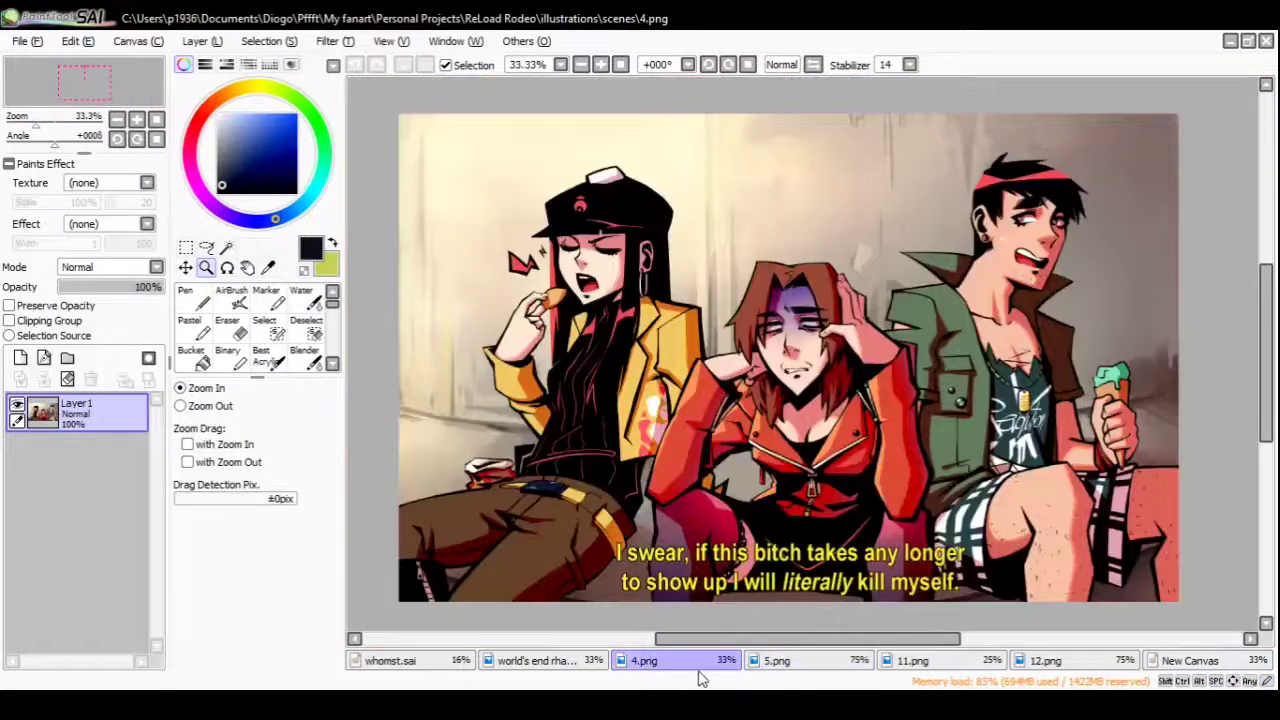
{"action": "left_click", "coordinate": [776, 668]}
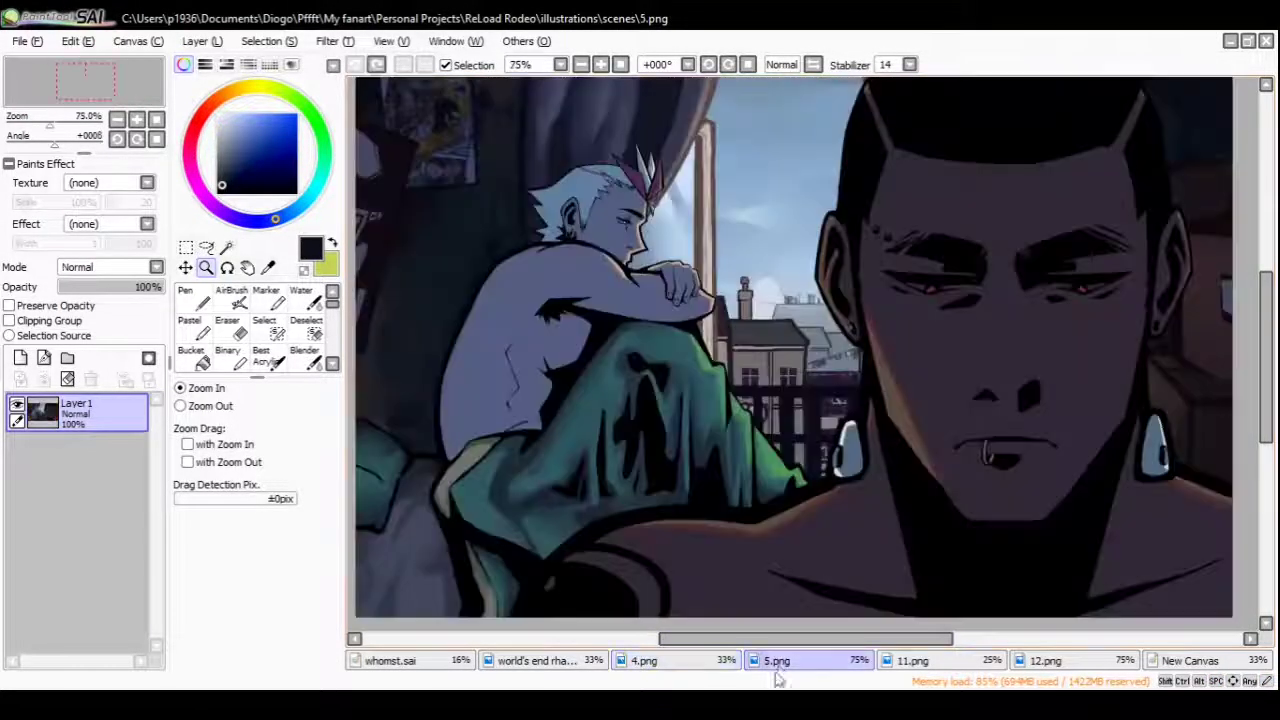
{"action": "left_click", "coordinate": [697, 668]}
{"action": "left_click", "coordinate": [755, 668]}
{"action": "left_click", "coordinate": [700, 675]}
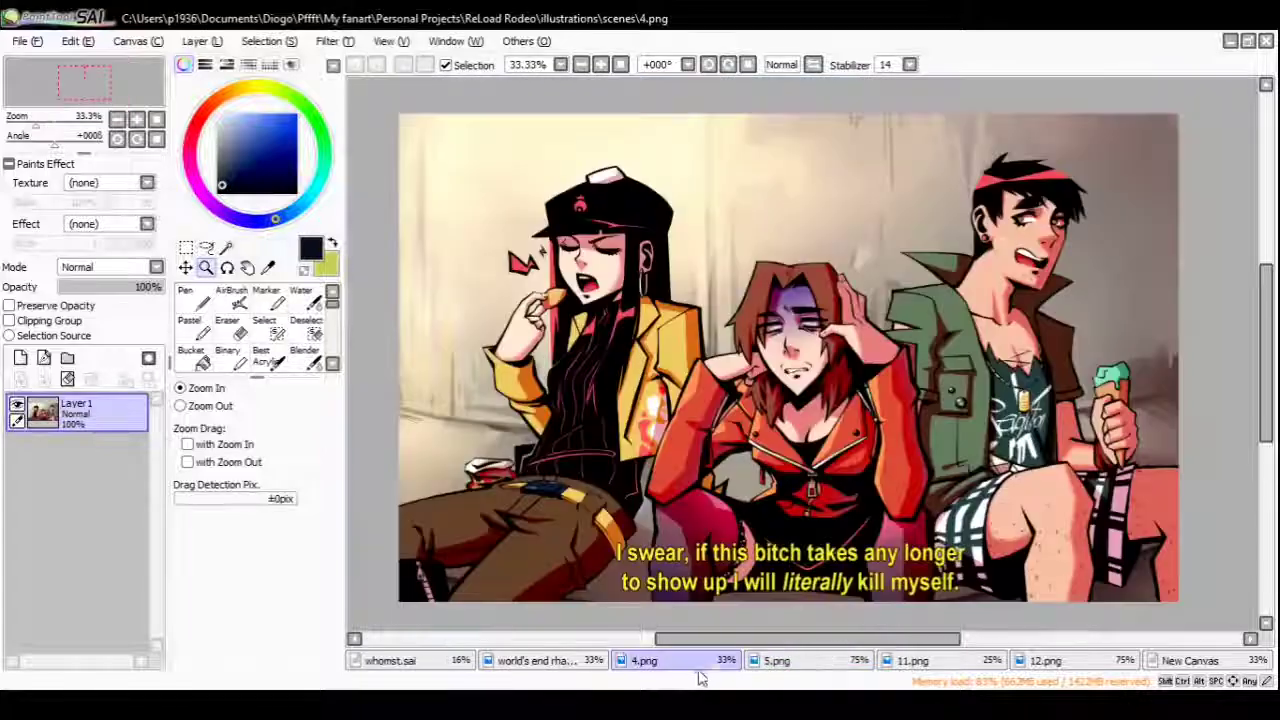
Inspect the seated characters of 4.png in close-up and in the full composition
{"action": "scroll", "coordinate": [748, 621], "scroll_direction": "up", "scroll_amount": 3}
{"action": "scroll", "coordinate": [857, 435], "scroll_direction": "down", "scroll_amount": 3}
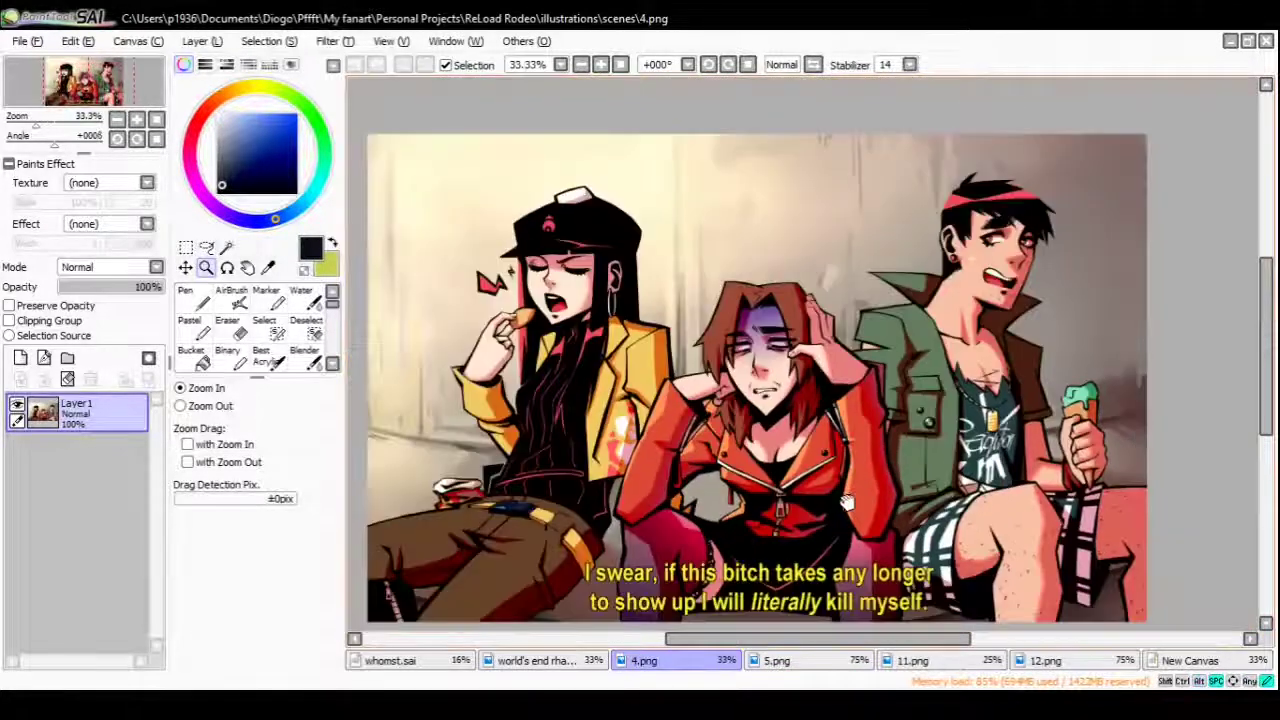
{"action": "left_click_drag", "start_coordinate": [857, 435], "coordinate": [853, 488]}
{"action": "scroll", "coordinate": [1008, 284], "scroll_direction": "up", "scroll_amount": 2}
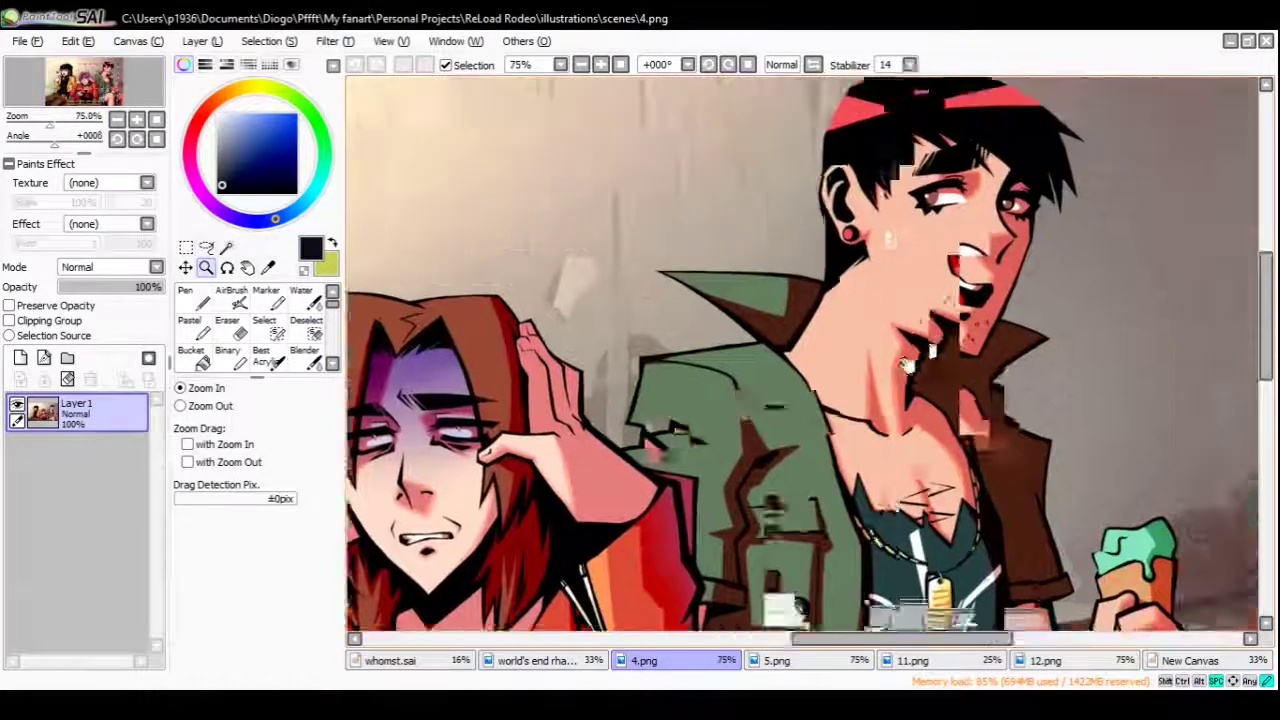
{"action": "scroll", "coordinate": [946, 320], "scroll_direction": "down", "scroll_amount": 2}
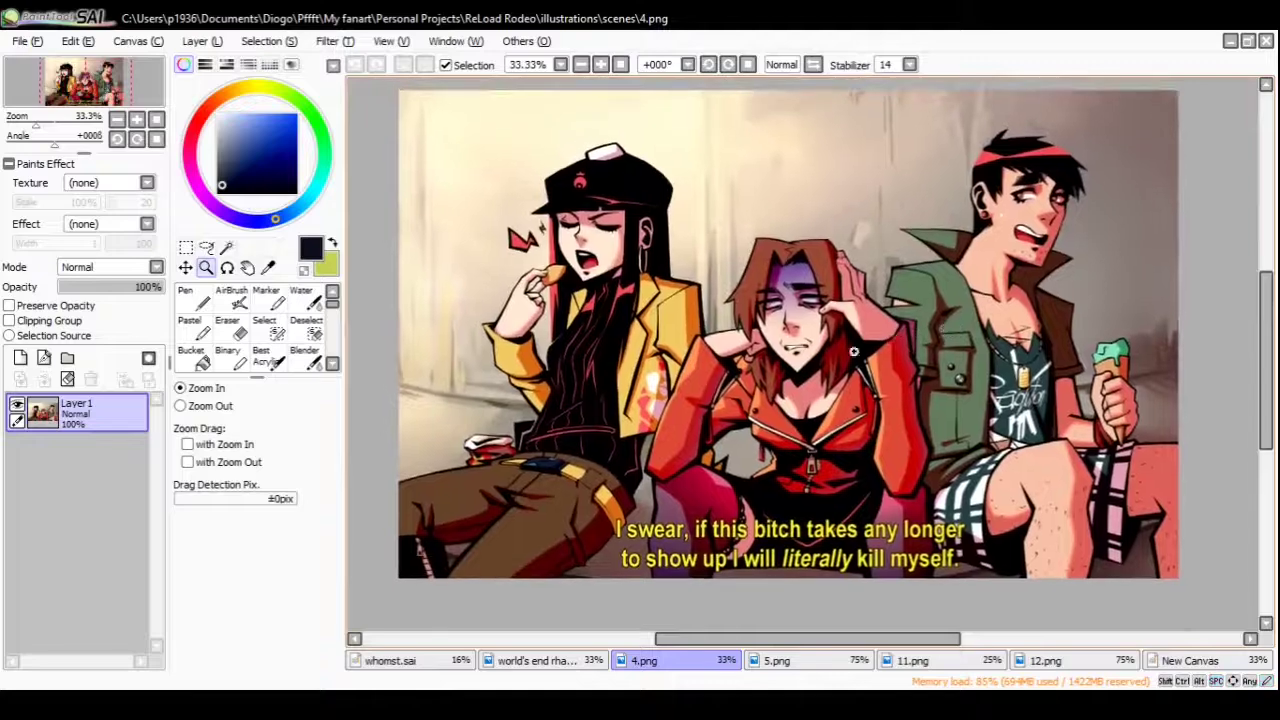
{"action": "scroll", "coordinate": [946, 320], "scroll_direction": "up", "scroll_amount": 2}
{"action": "left_click_drag", "start_coordinate": [700, 300], "coordinate": [1230, 310]}
Sample the pink shadow colour on the capped character's face and review it within the full scene
{"action": "key", "text": "n"}
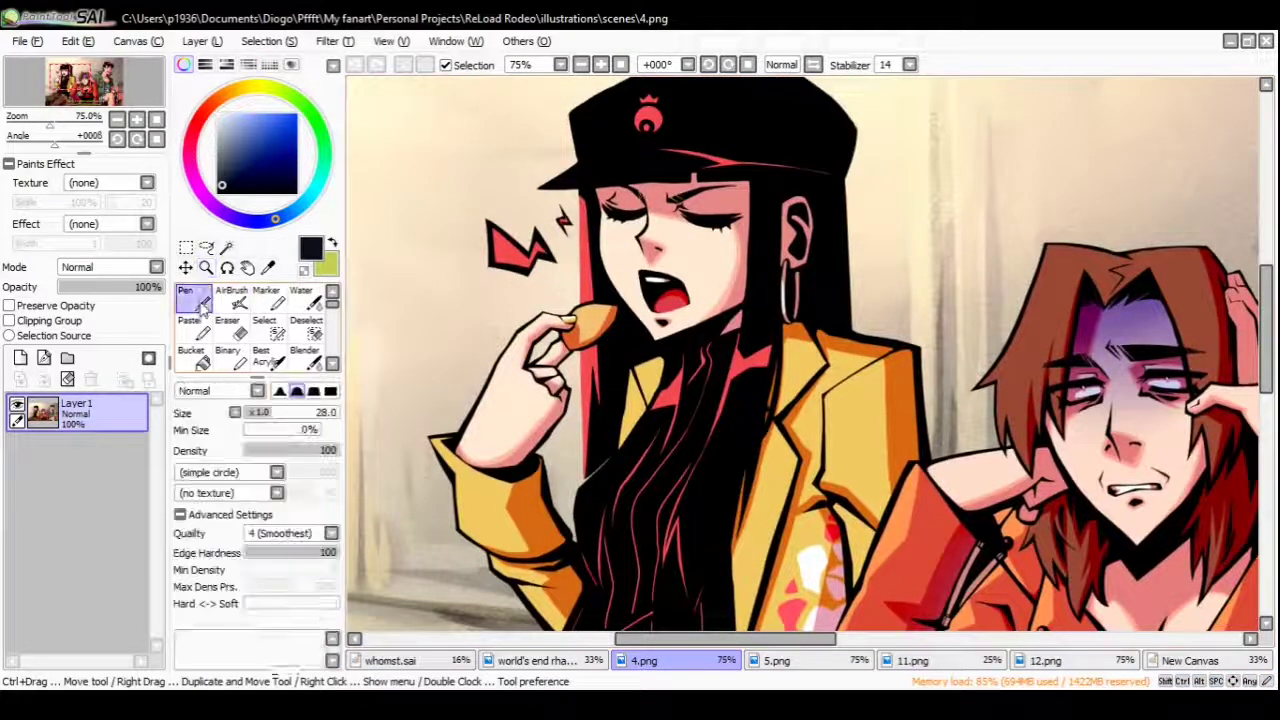
{"action": "left_click", "coordinate": [753, 308], "text": "alt"}
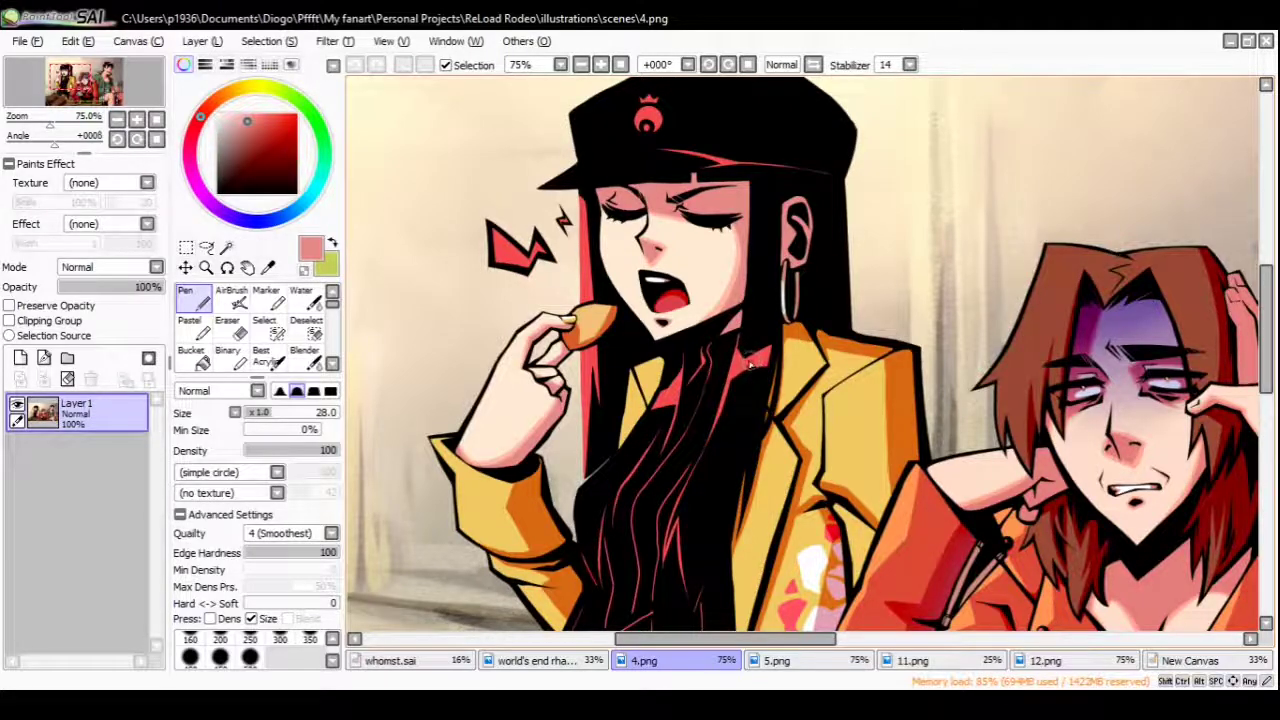
{"action": "left_click", "coordinate": [764, 335], "text": "ctrl+alt"}
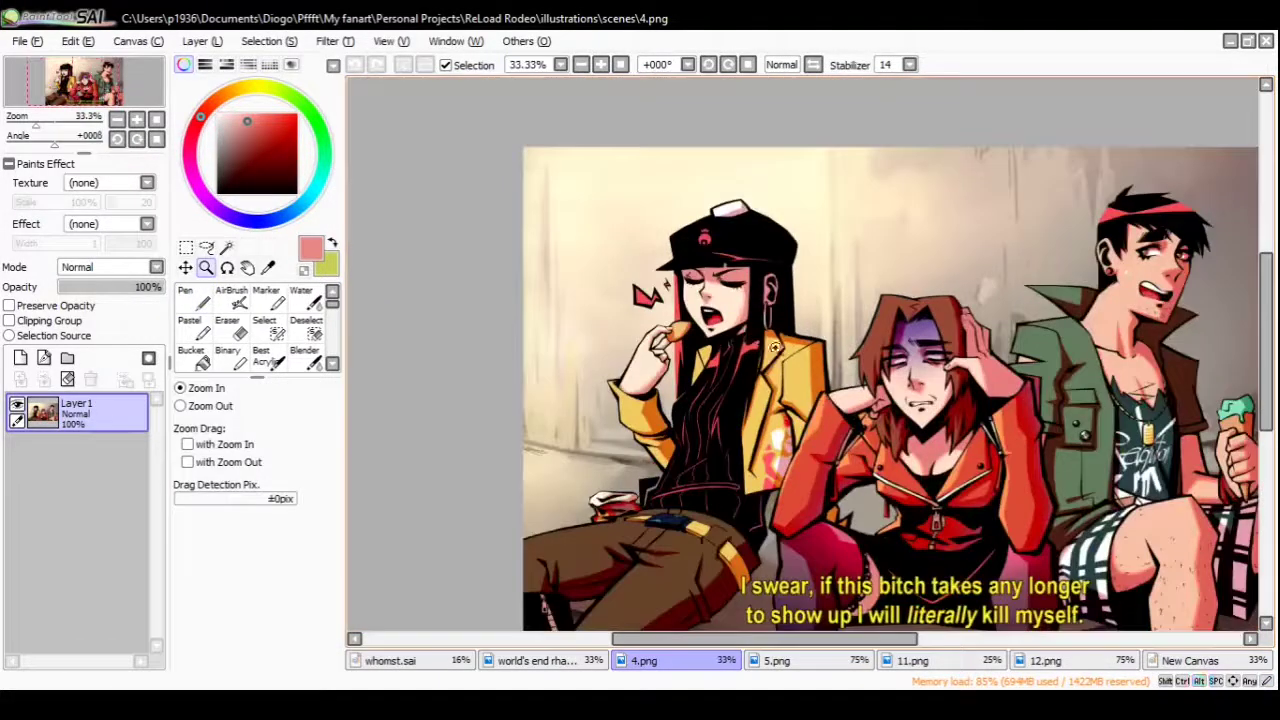
{"action": "left_click", "coordinate": [816, 342], "text": "ctrl+alt"}
{"action": "left_click", "coordinate": [816, 342]}
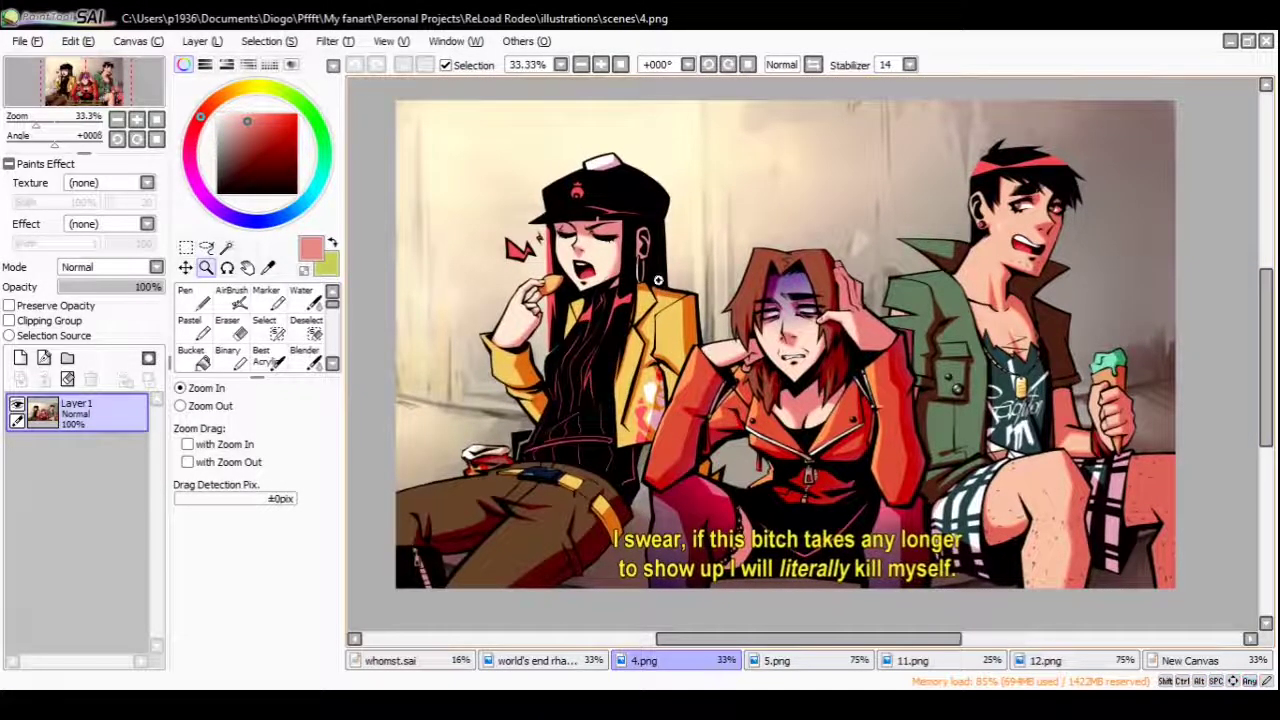
Inspect the three seated characters of 4.png in close-up, checking them against the full composition
{"action": "left_click", "coordinate": [658, 280]}
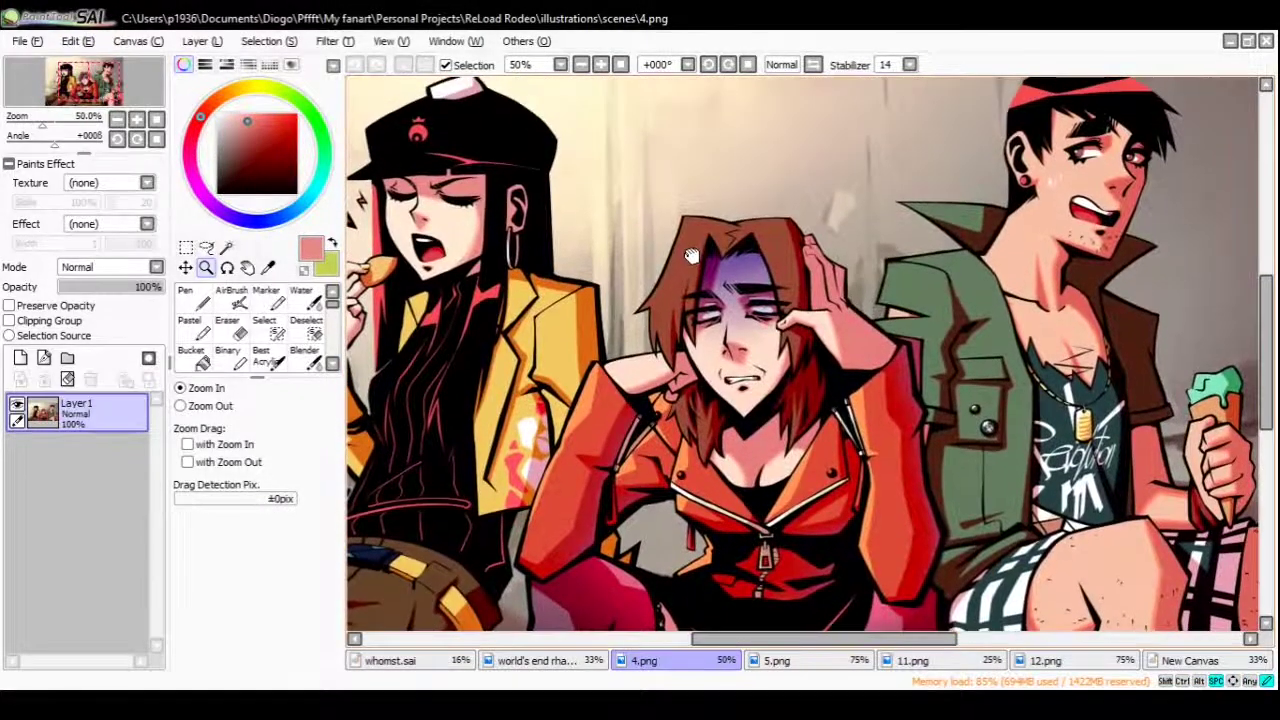
{"action": "left_click", "coordinate": [770, 275]}
{"action": "left_click", "coordinate": [845, 316]}
{"action": "scroll", "coordinate": [845, 316], "scroll_direction": "down", "scroll_amount": 2}
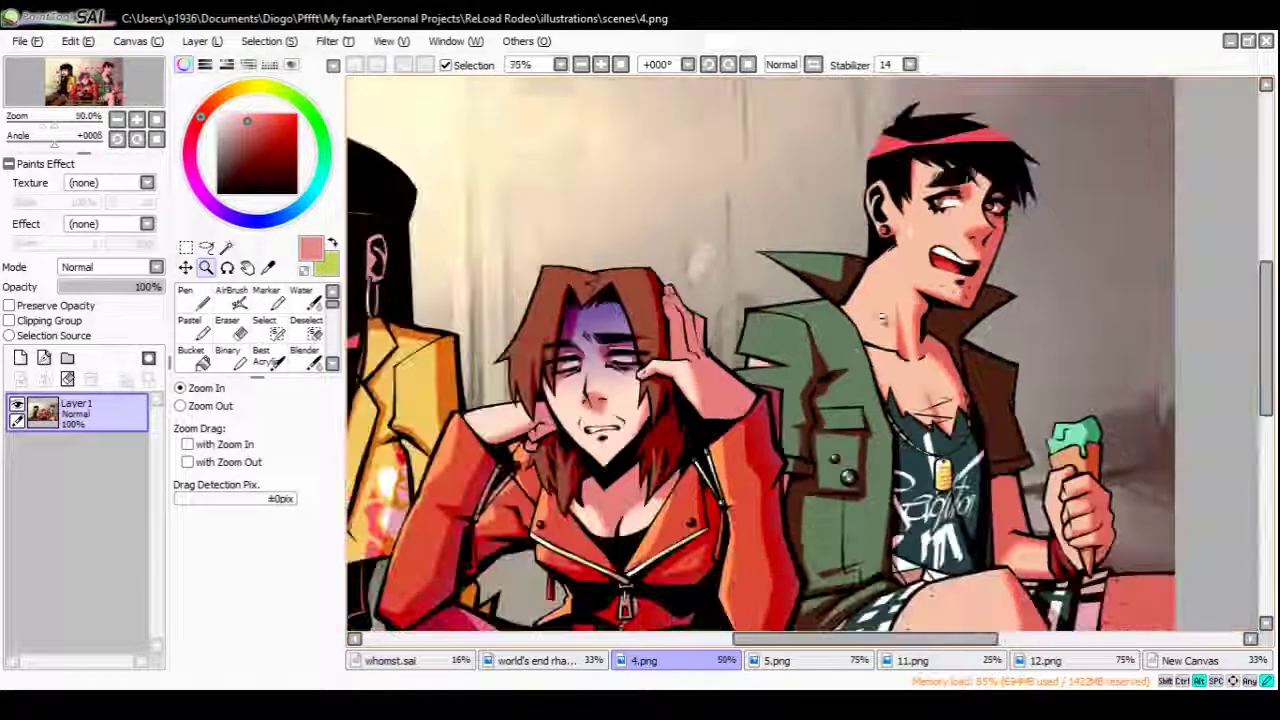
{"action": "scroll", "coordinate": [891, 360], "scroll_direction": "down", "scroll_amount": 1}
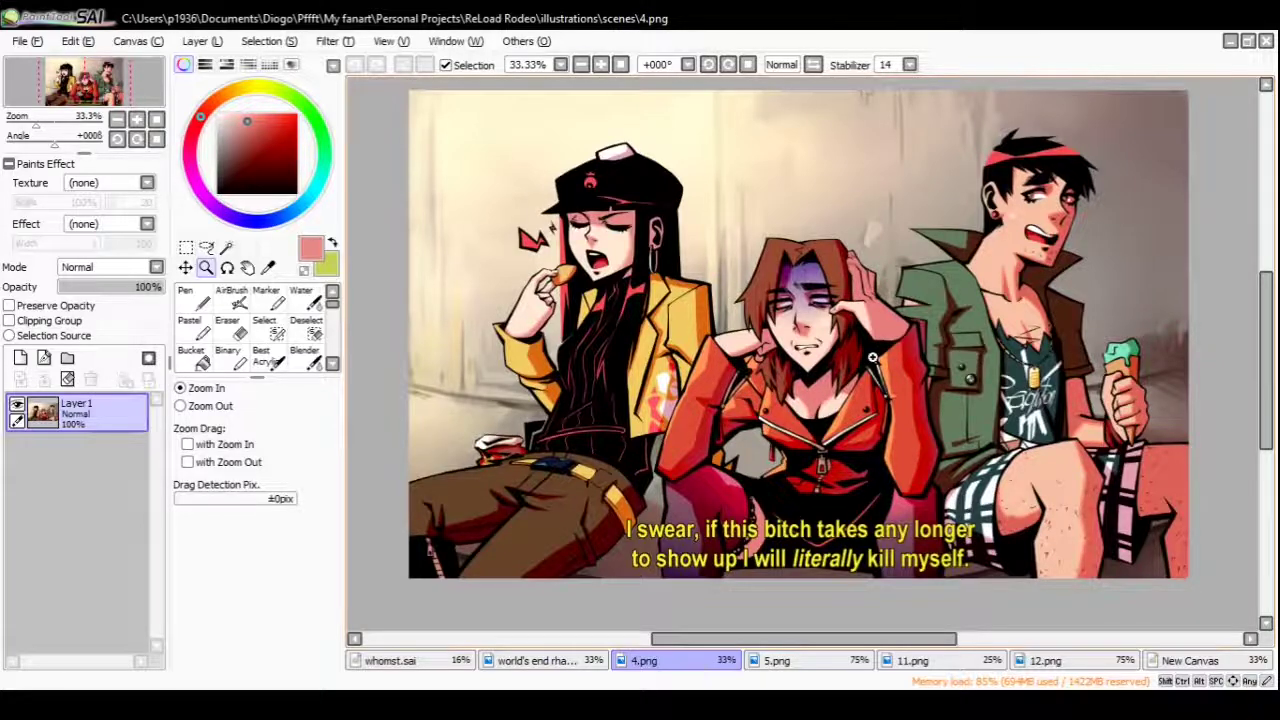
{"action": "left_click", "coordinate": [652, 260]}
{"action": "left_click", "coordinate": [652, 260]}
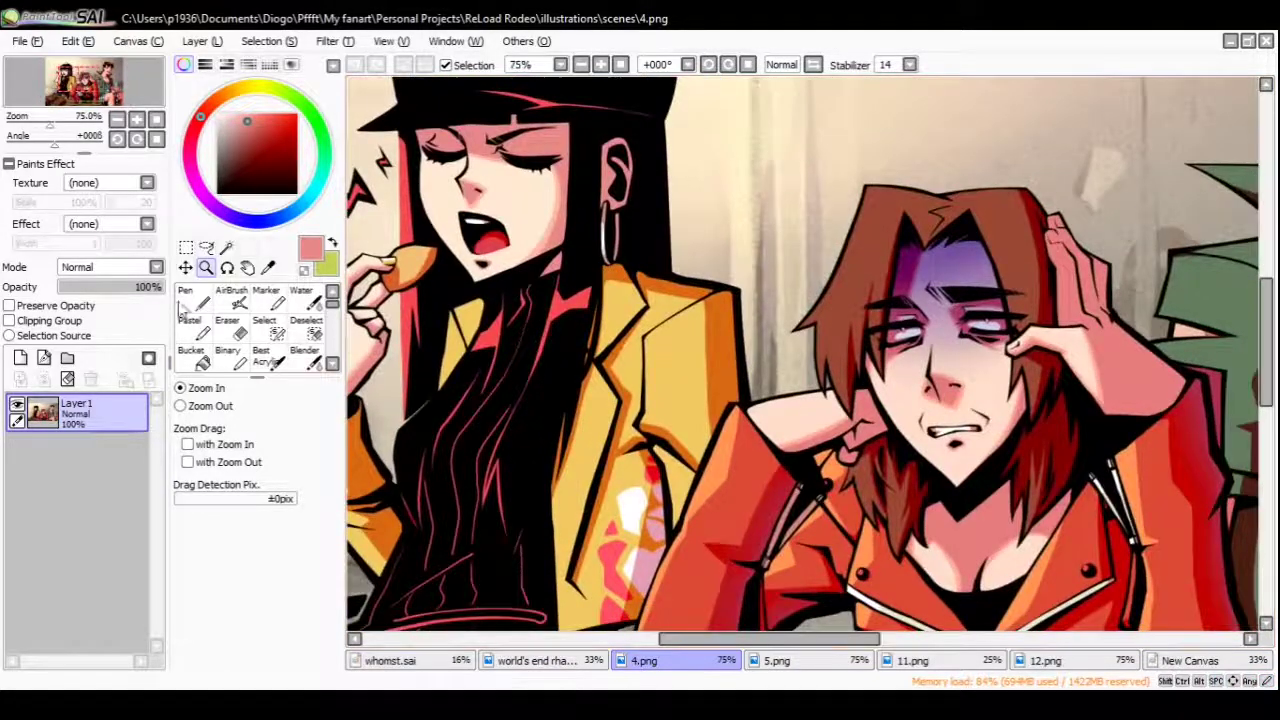
Examine the purple face shading and red jacket of the middle character of 4.png in close-up alongside the neighbouring characters
{"action": "left_click", "coordinate": [190, 298]}
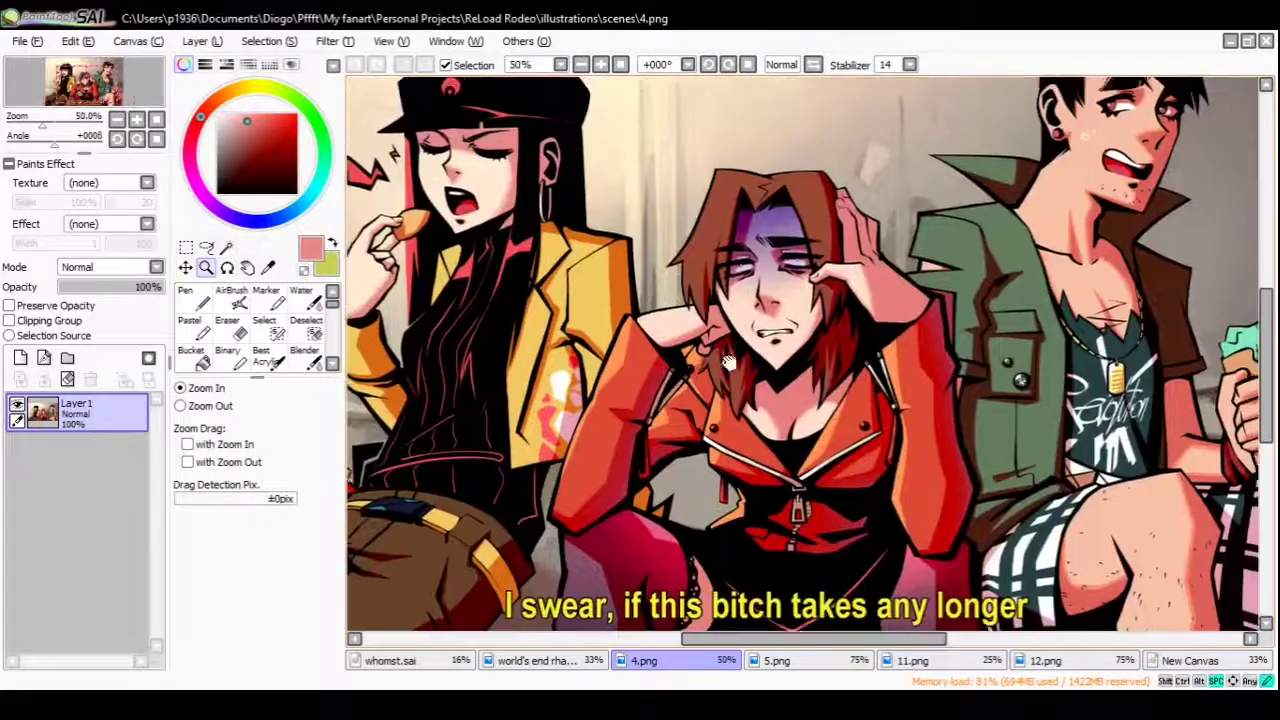
{"action": "left_click", "coordinate": [728, 362]}
{"action": "left_click", "coordinate": [728, 362]}
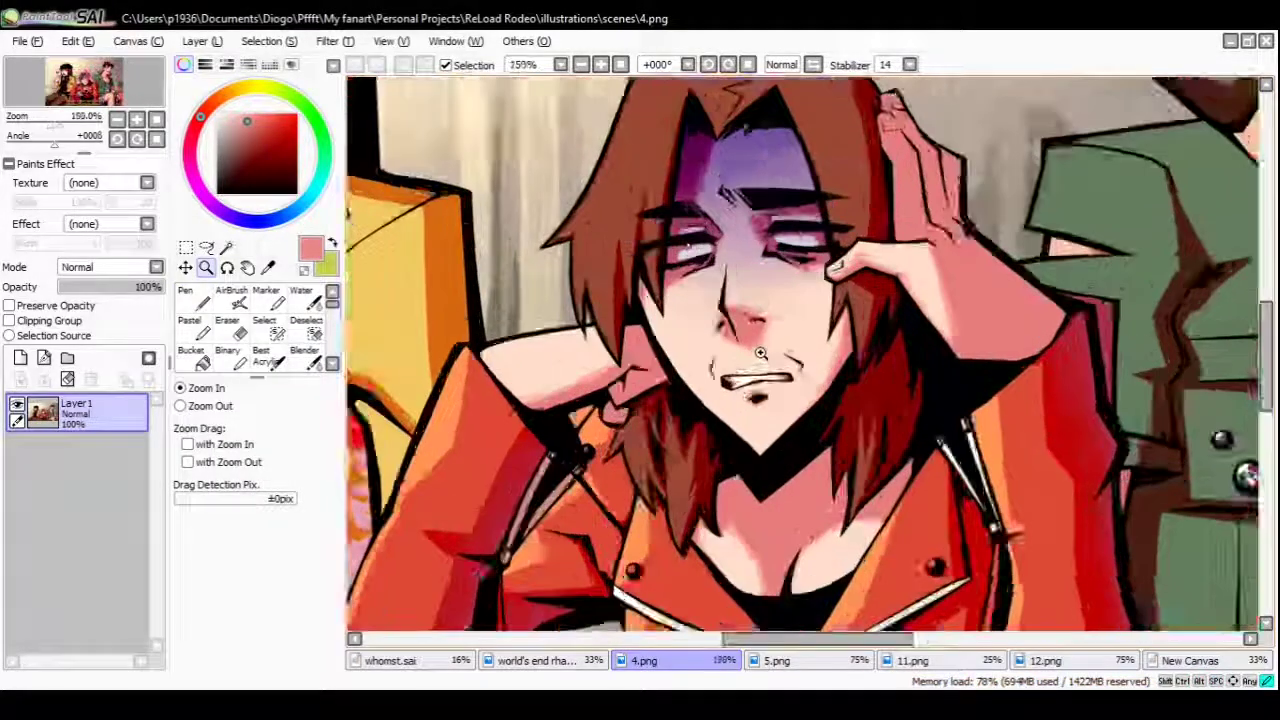
{"action": "left_click", "coordinate": [735, 380]}
{"action": "left_click", "coordinate": [743, 398], "text": "alt"}
{"action": "left_click", "coordinate": [740, 395], "text": "alt"}
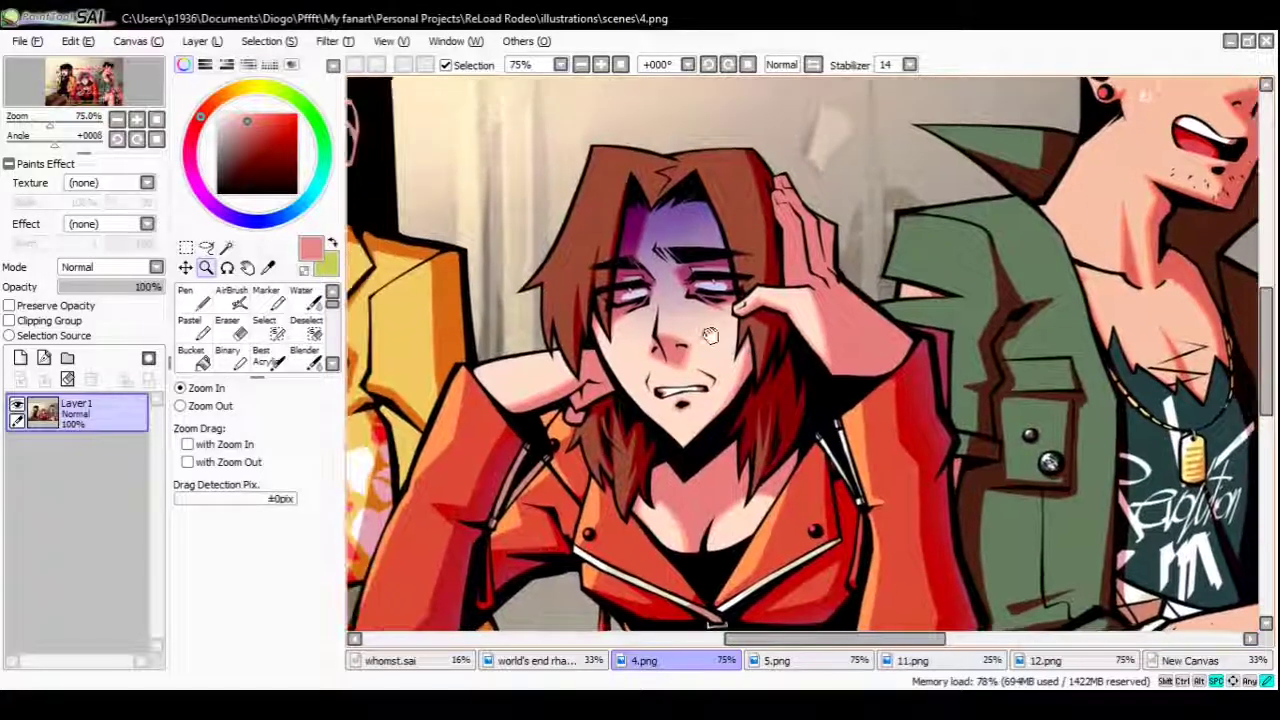
{"action": "left_click", "coordinate": [691, 331], "text": "alt"}
{"action": "left_click", "coordinate": [691, 331], "text": "alt"}
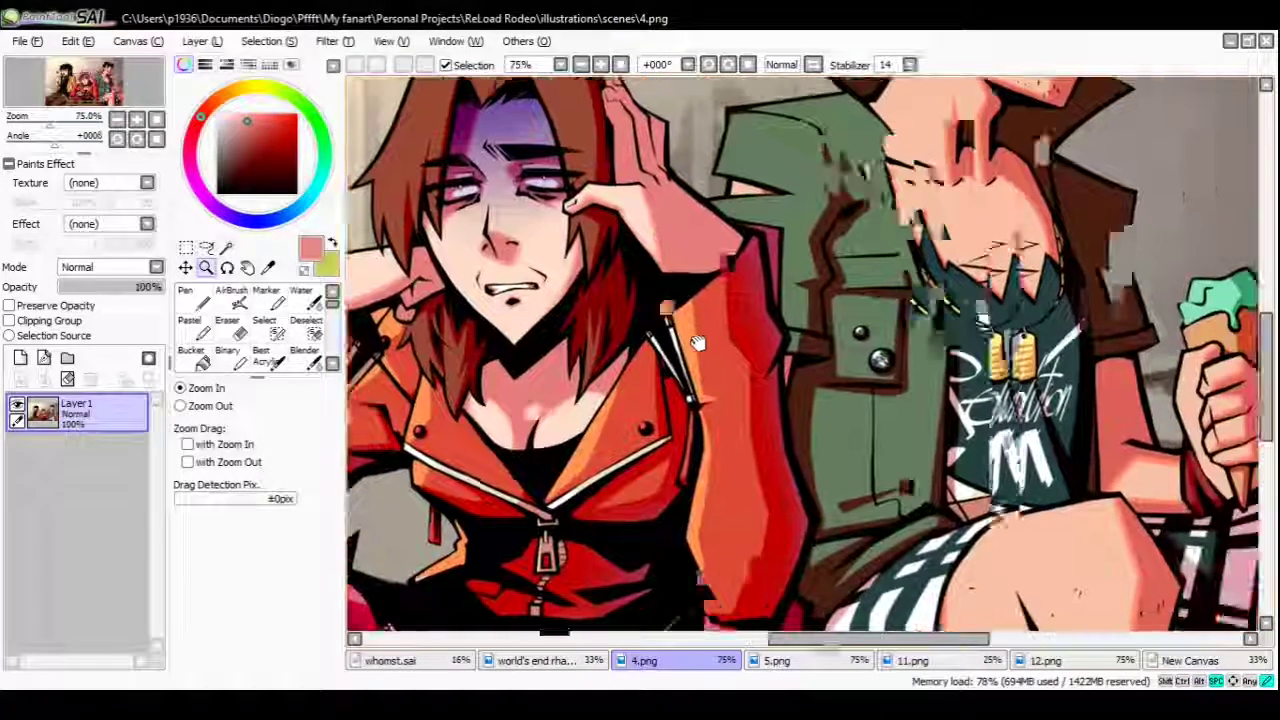
{"action": "left_click", "coordinate": [689, 404]}
{"action": "left_click", "coordinate": [689, 404]}
Sample the skin shadow of the headband character and the red and magenta shadow colours of the middle character's jacket
{"action": "key", "text": "n"}
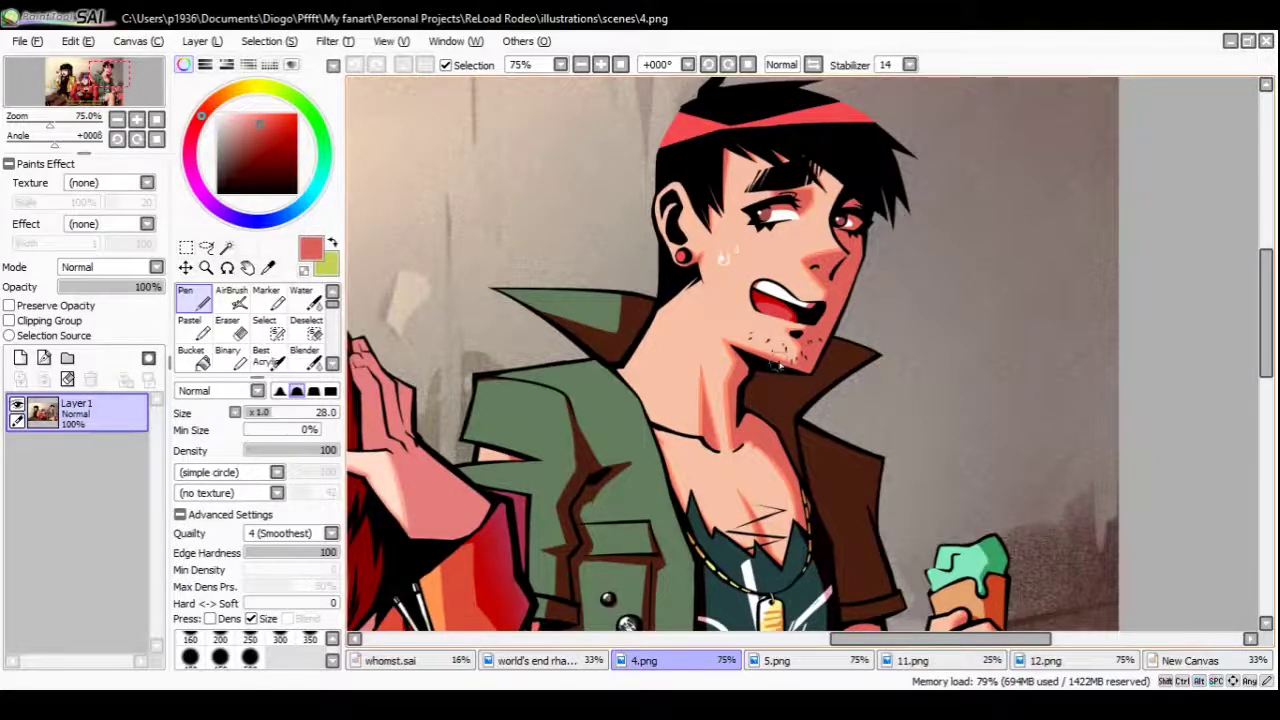
{"action": "left_click_drag", "start_coordinate": [776, 365], "coordinate": [720, 343]}
{"action": "left_click_drag", "start_coordinate": [608, 258], "coordinate": [775, 287]}
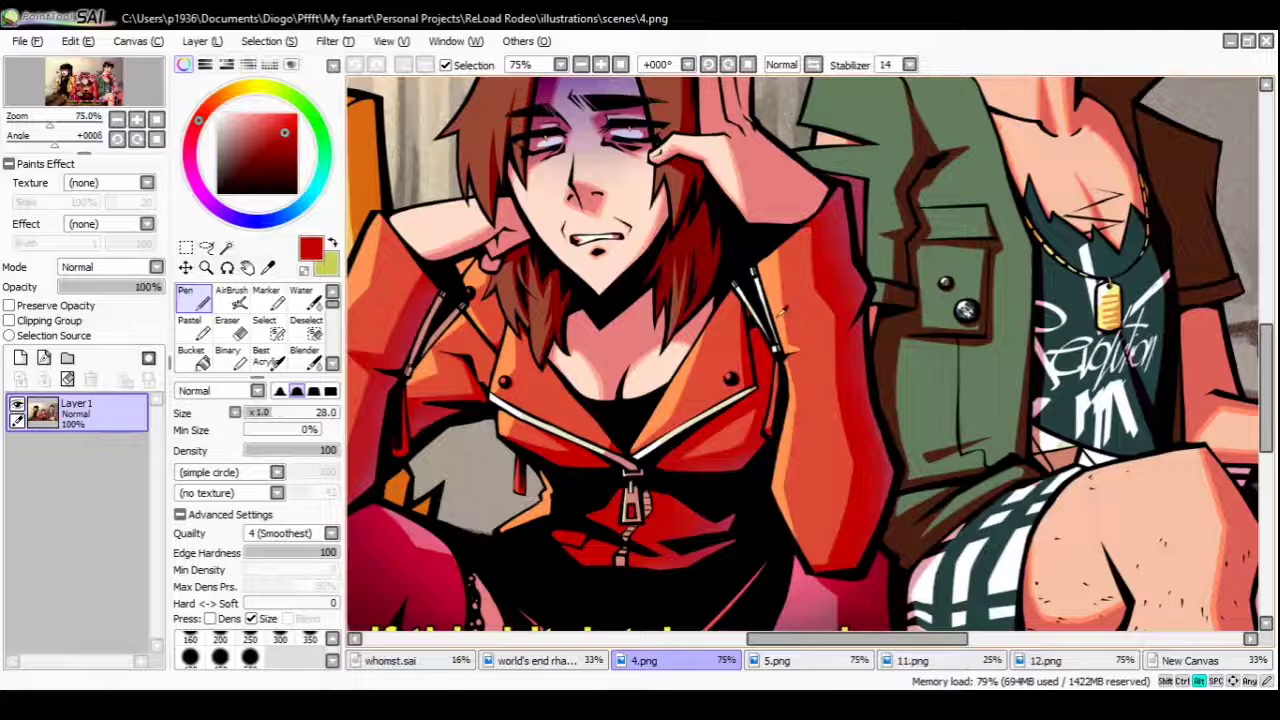
{"action": "left_click", "coordinate": [861, 188], "text": "alt"}
{"action": "left_click_drag", "start_coordinate": [400, 320], "coordinate": [630, 340]}
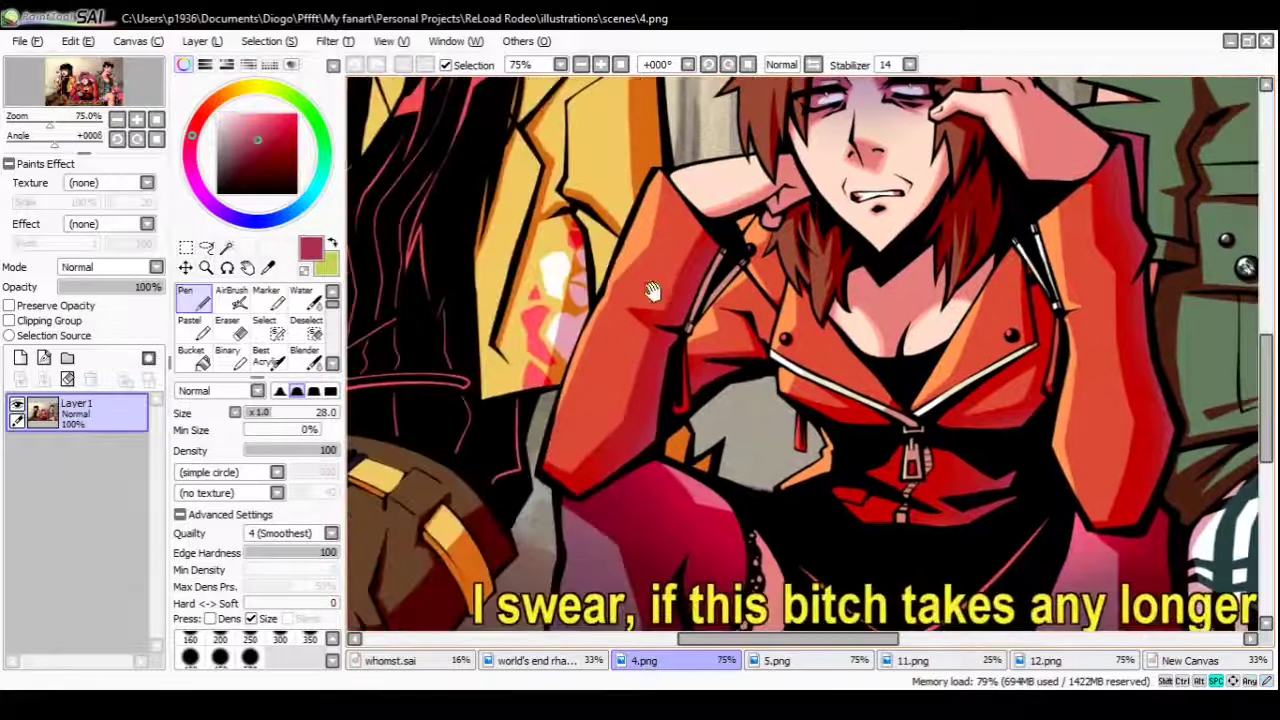
Sample the capped character's cream skin and the orange shadow and yellow base of the jacket, and review the full scene
{"action": "left_click_drag", "start_coordinate": [380, 360], "coordinate": [763, 555]}
{"action": "left_click", "coordinate": [650, 378], "text": "alt"}
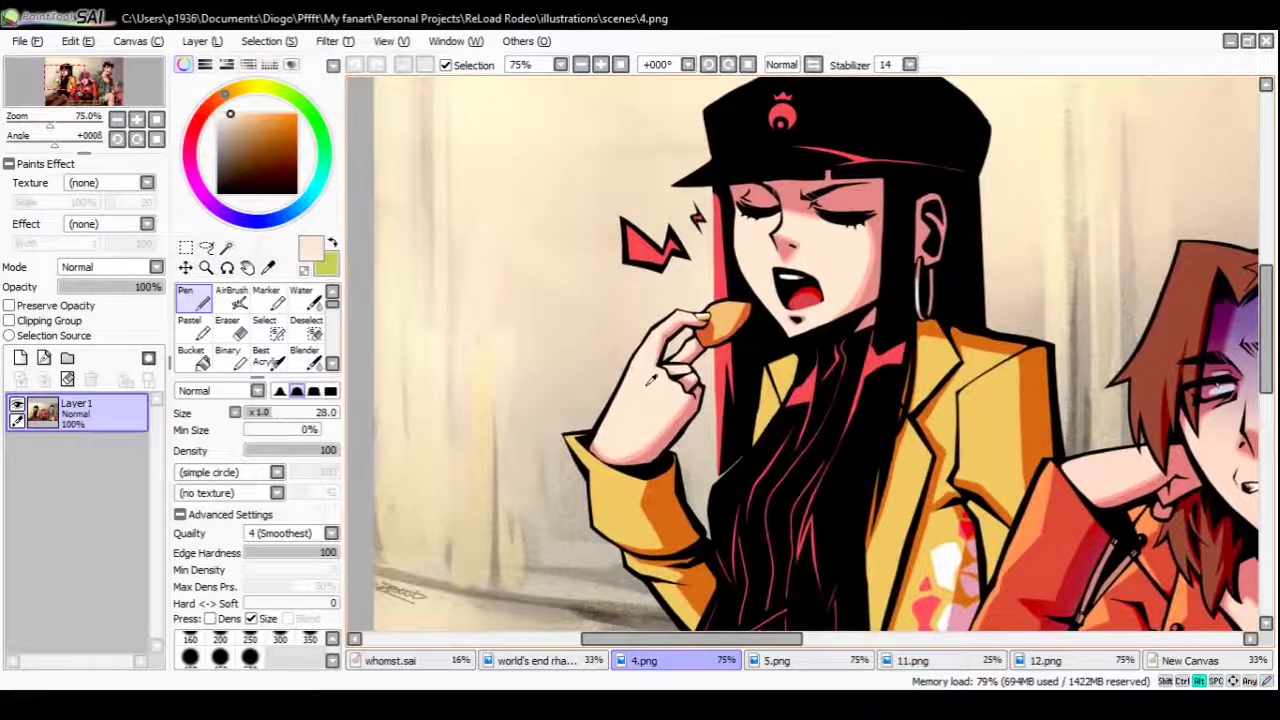
{"action": "left_click_drag", "start_coordinate": [692, 450], "coordinate": [645, 337]}
{"action": "left_click", "coordinate": [645, 337], "text": "alt"}
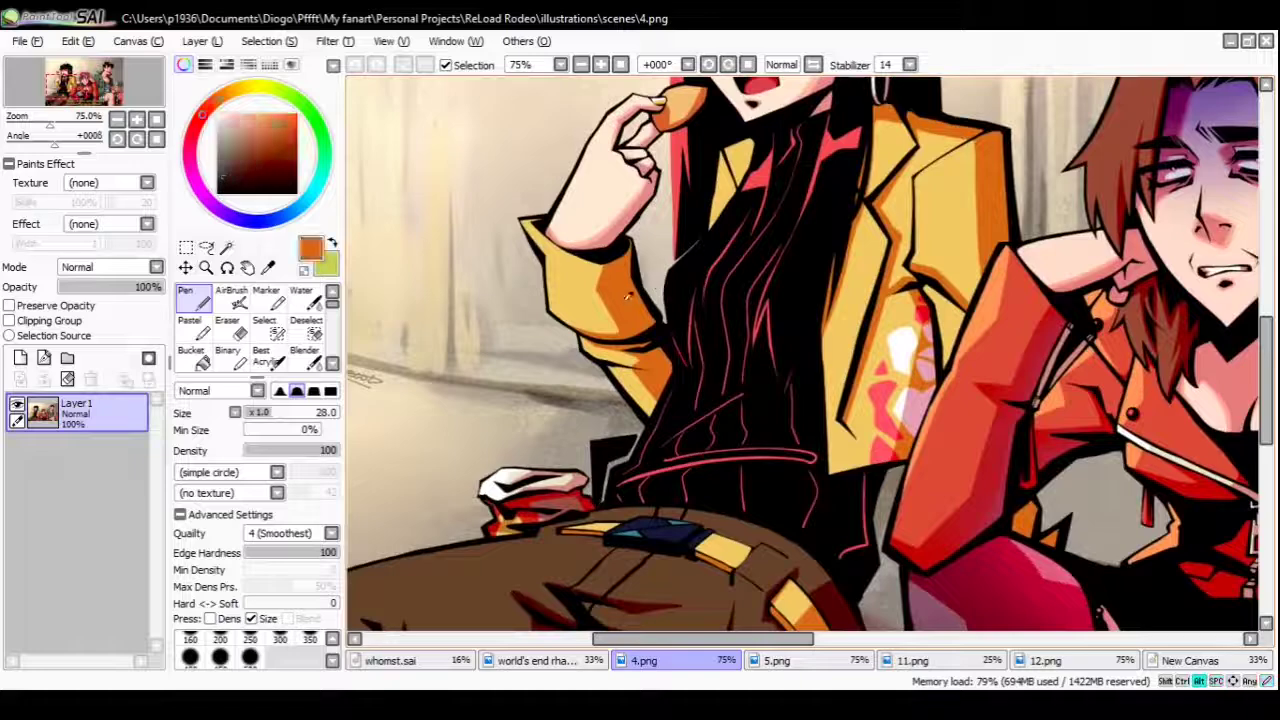
{"action": "left_click", "coordinate": [645, 337], "text": "alt"}
{"action": "left_click_drag", "start_coordinate": [783, 370], "coordinate": [758, 404]}
{"action": "scroll", "coordinate": [758, 404], "scroll_direction": "down", "scroll_amount": 4}
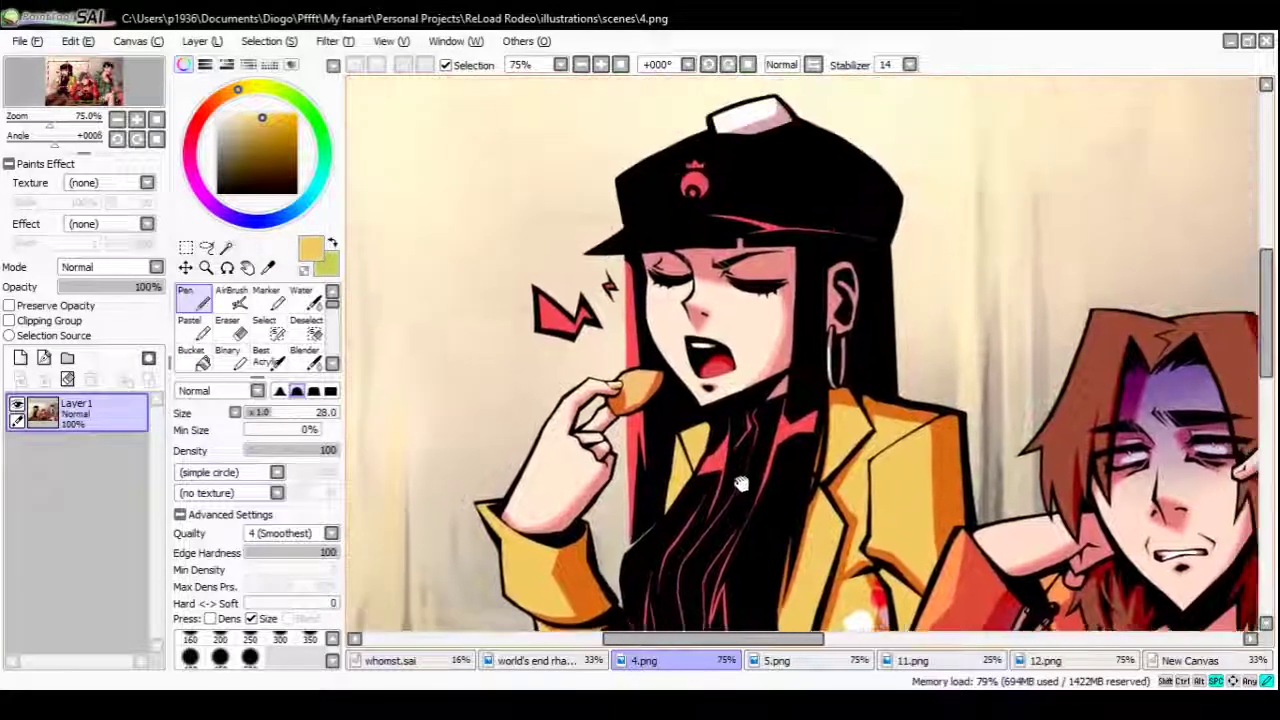
{"action": "scroll", "coordinate": [783, 413], "scroll_direction": "up", "scroll_amount": 1}
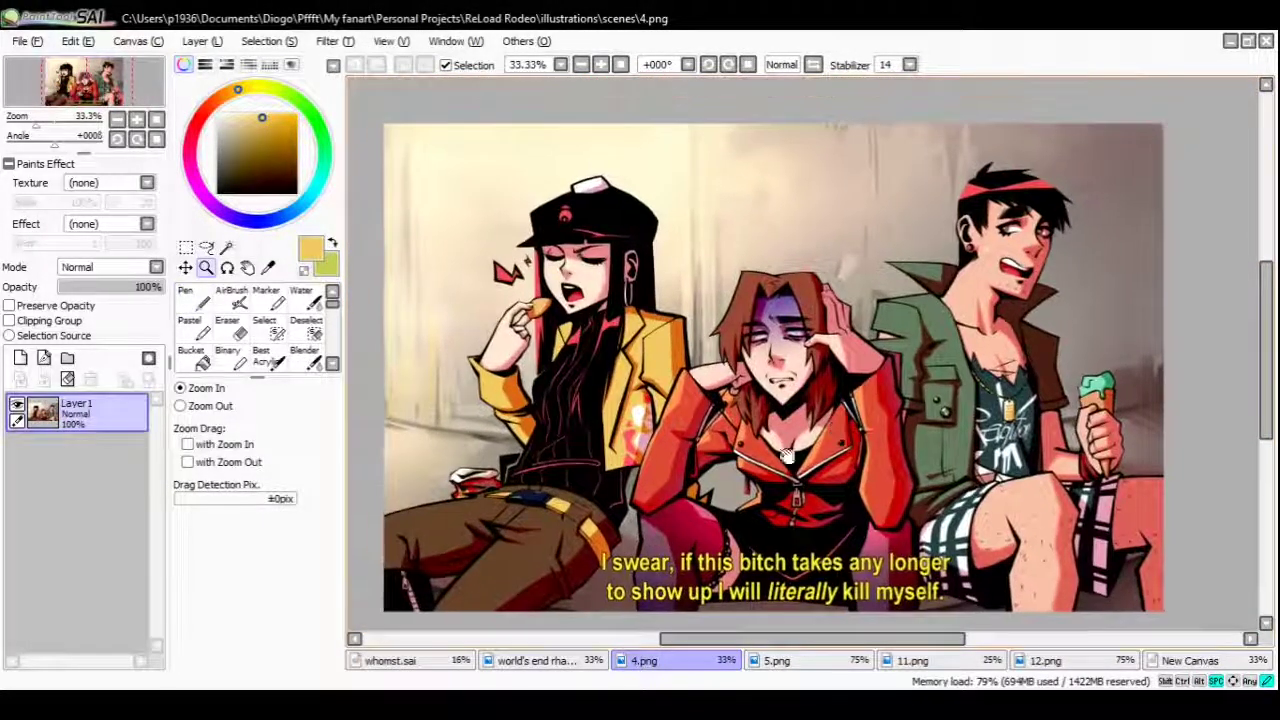
Compare the full world's end rhapsody.png illustration with 5.png, ending on world's end rhapsody.png
{"action": "key", "text": "ctrl+Tab"}
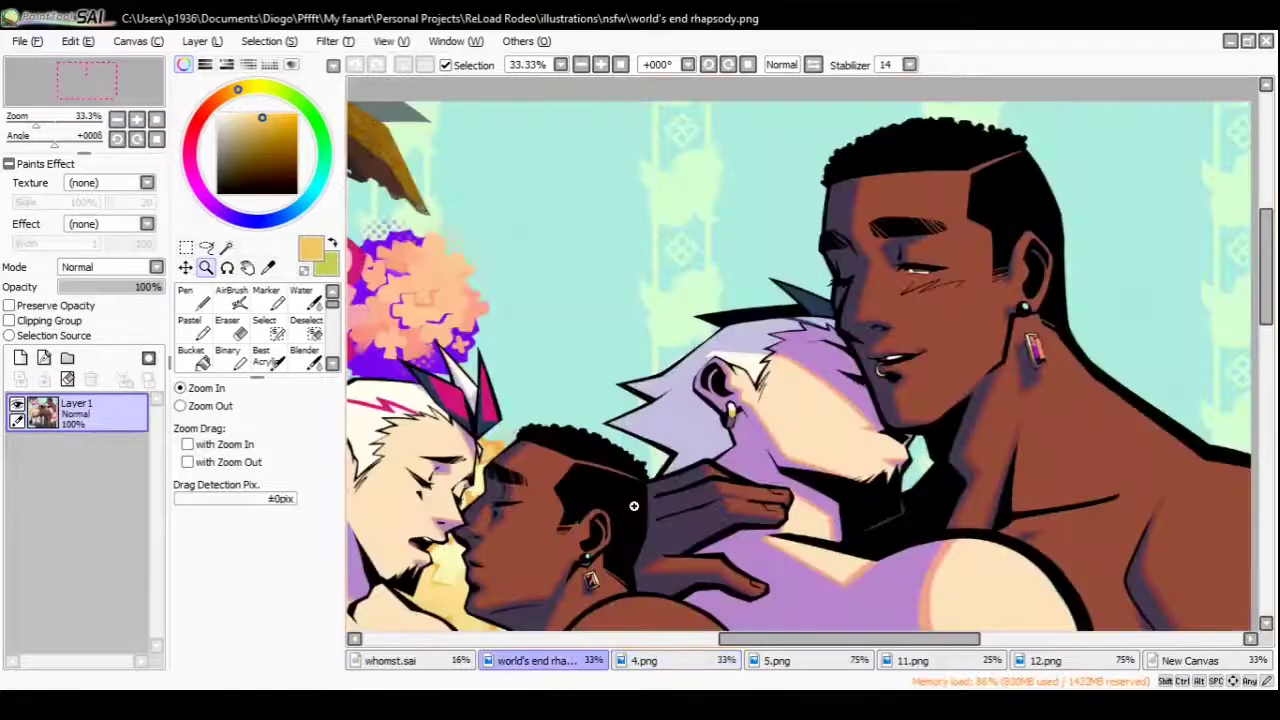
{"action": "scroll", "coordinate": [600, 436], "scroll_direction": "down", "scroll_amount": 3}
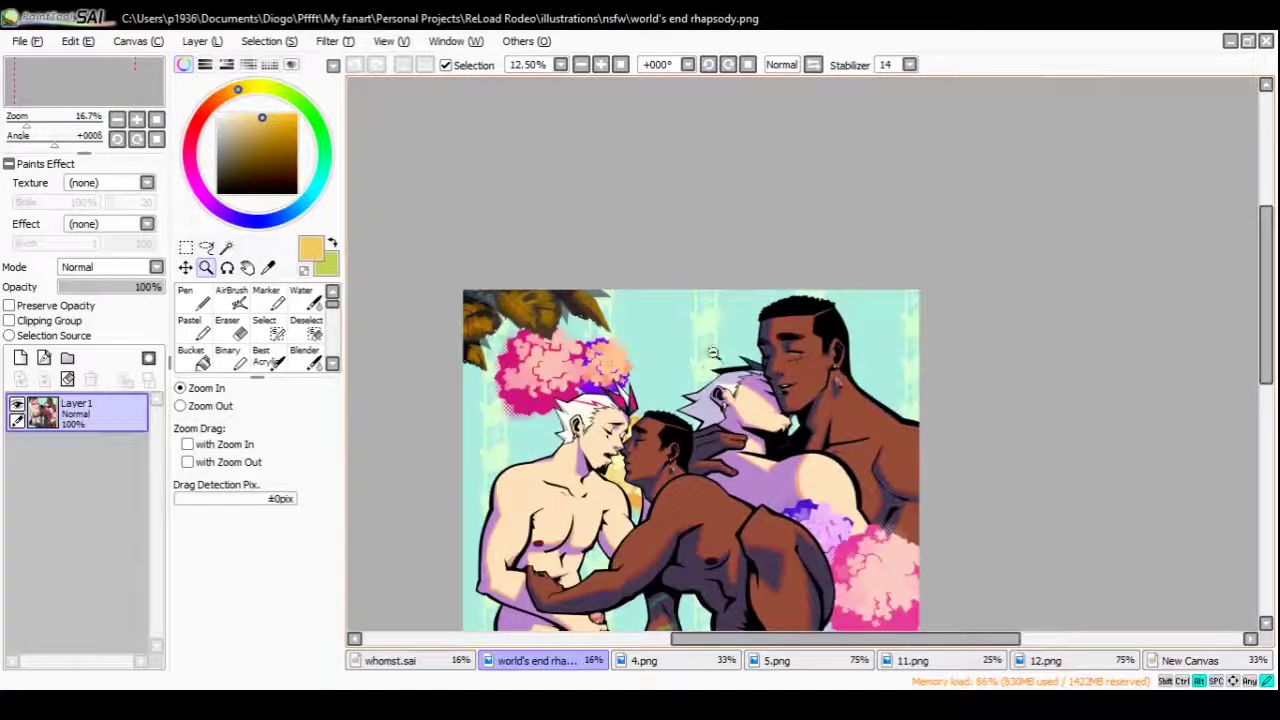
{"action": "scroll", "coordinate": [699, 437], "scroll_direction": "down", "scroll_amount": 1}
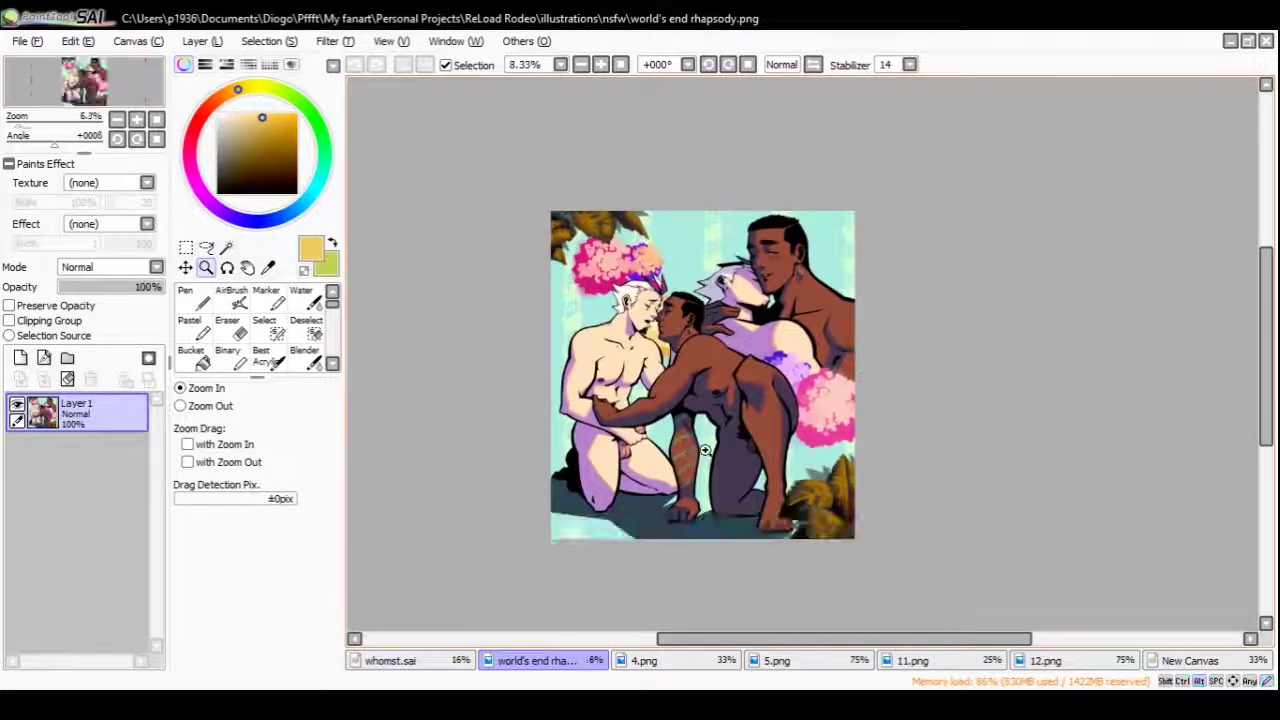
{"action": "scroll", "coordinate": [692, 406], "scroll_direction": "up", "scroll_amount": 1}
{"action": "left_click", "coordinate": [770, 662]}
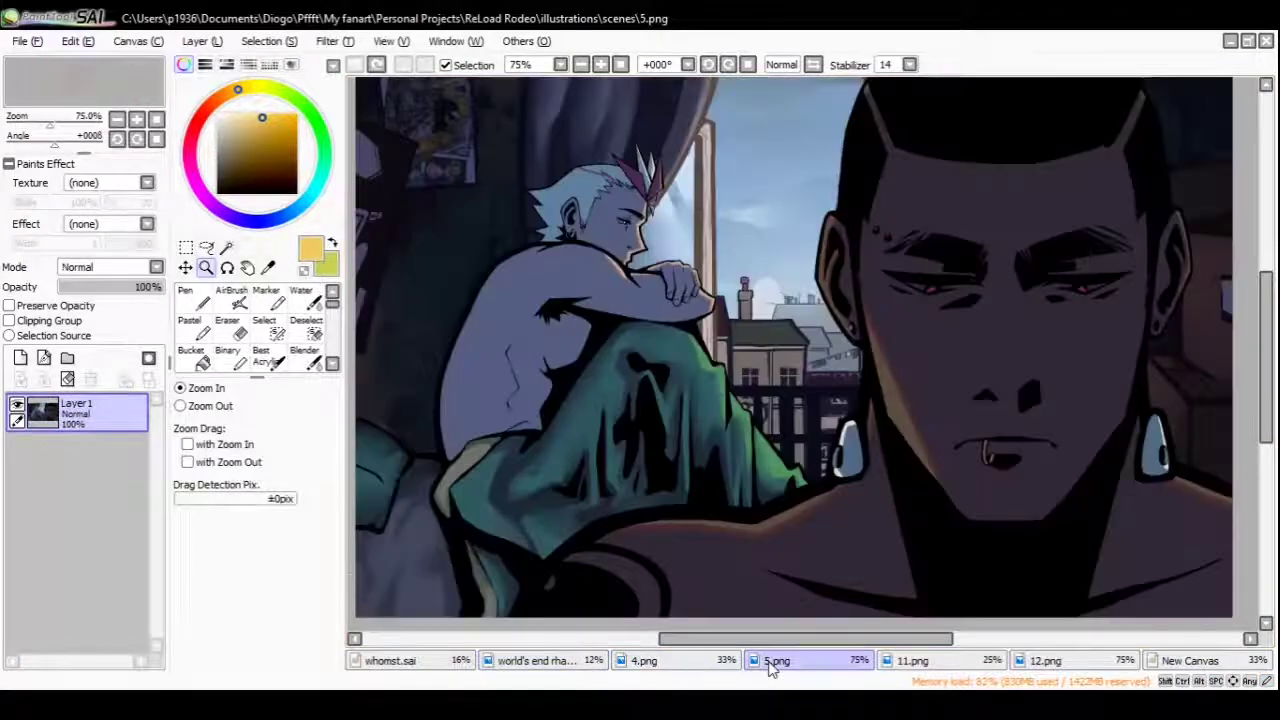
{"action": "left_click", "coordinate": [540, 661]}
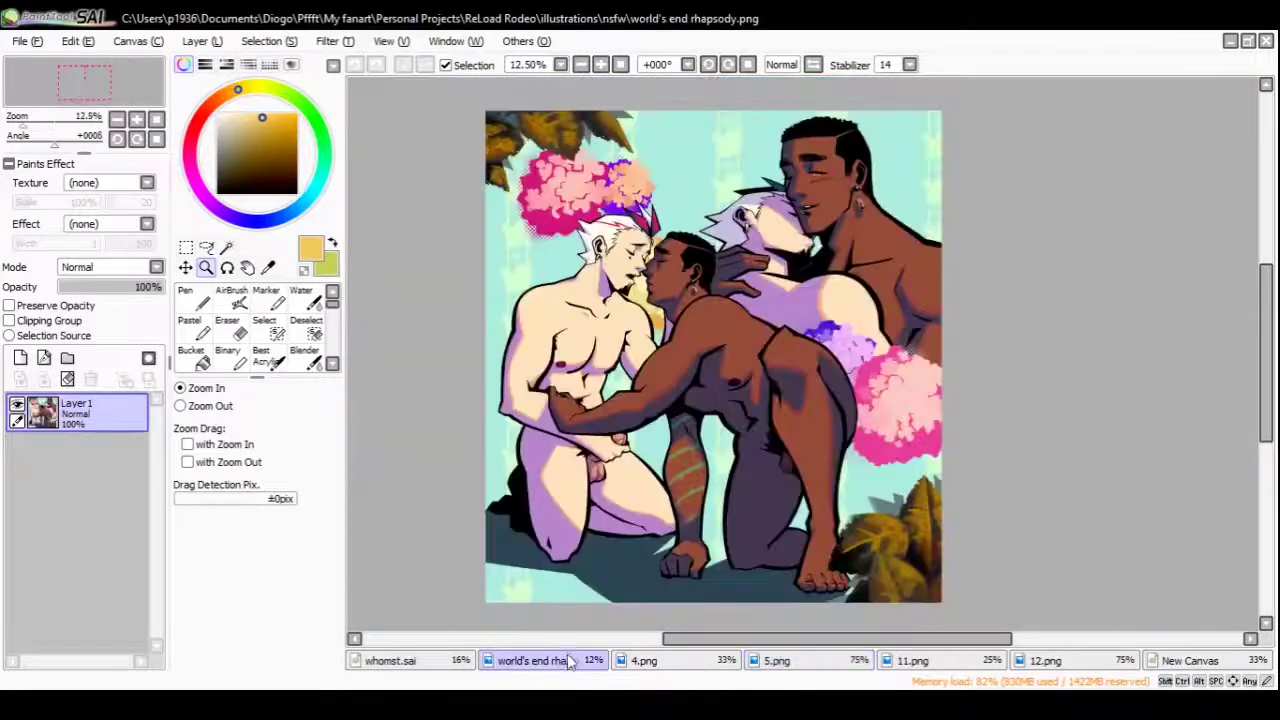
Examine the faces and purple shadows of both couples in world's end rhapsody.png in close-up and in the wider composition
{"action": "scroll", "coordinate": [640, 450], "scroll_direction": "up", "scroll_amount": 3}
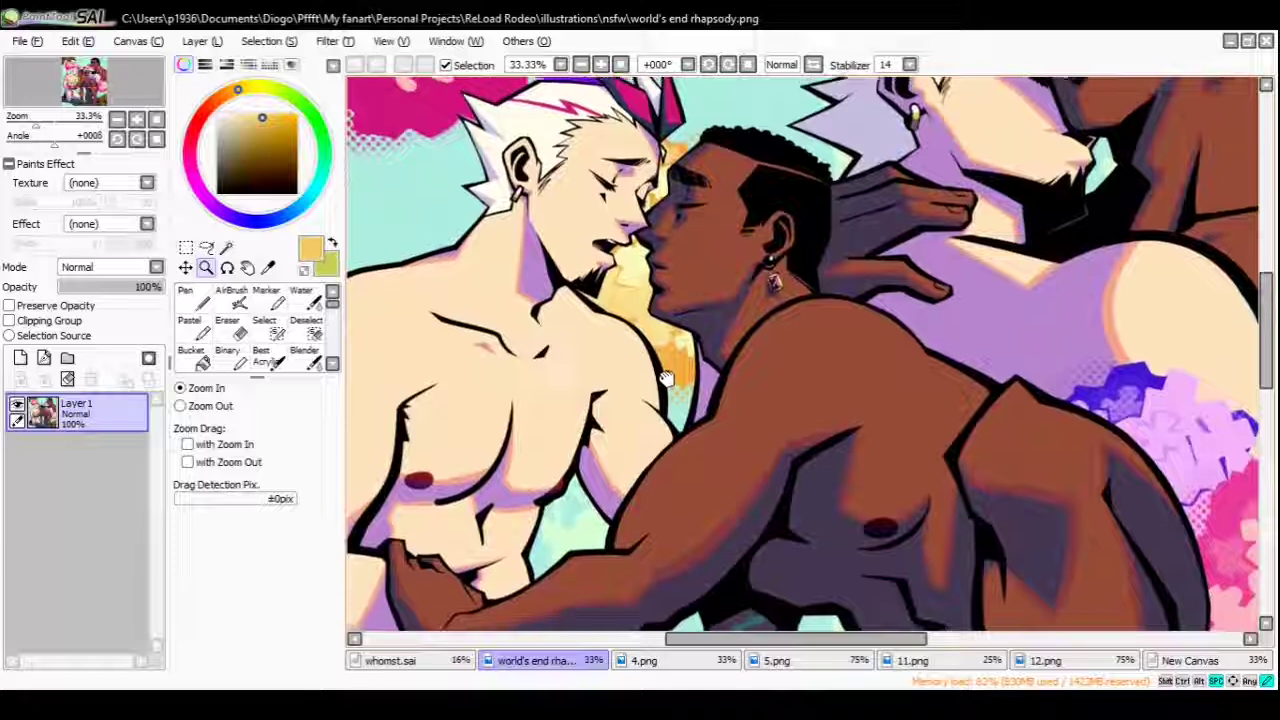
{"action": "scroll", "coordinate": [652, 446], "scroll_direction": "down", "scroll_amount": 3}
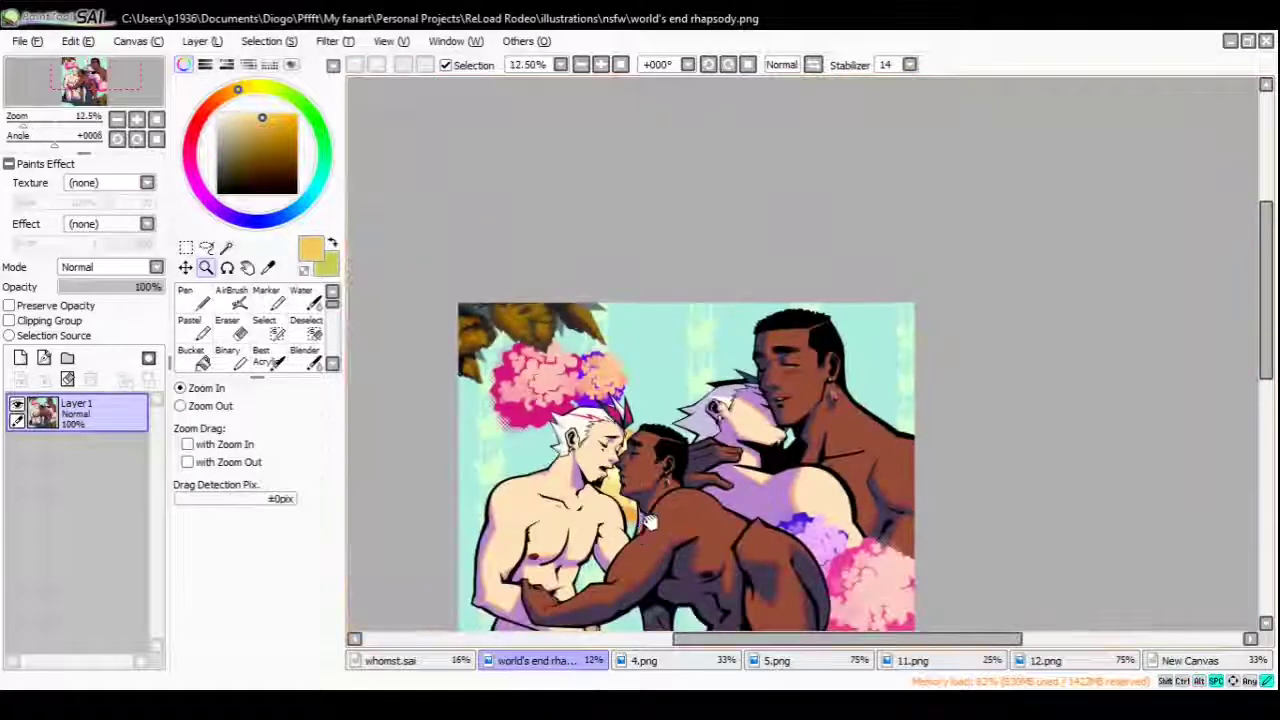
{"action": "scroll", "coordinate": [676, 338], "scroll_direction": "up", "scroll_amount": 5}
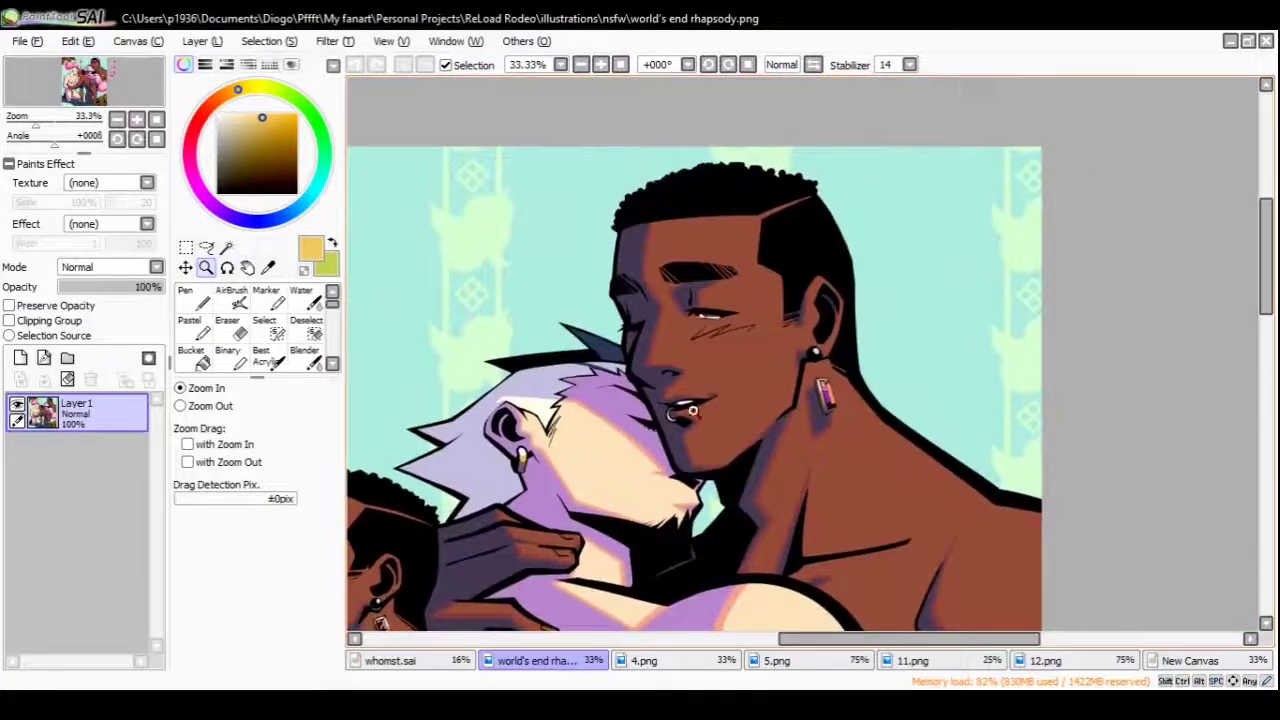
{"action": "scroll", "coordinate": [607, 410], "scroll_direction": "down", "scroll_amount": 5}
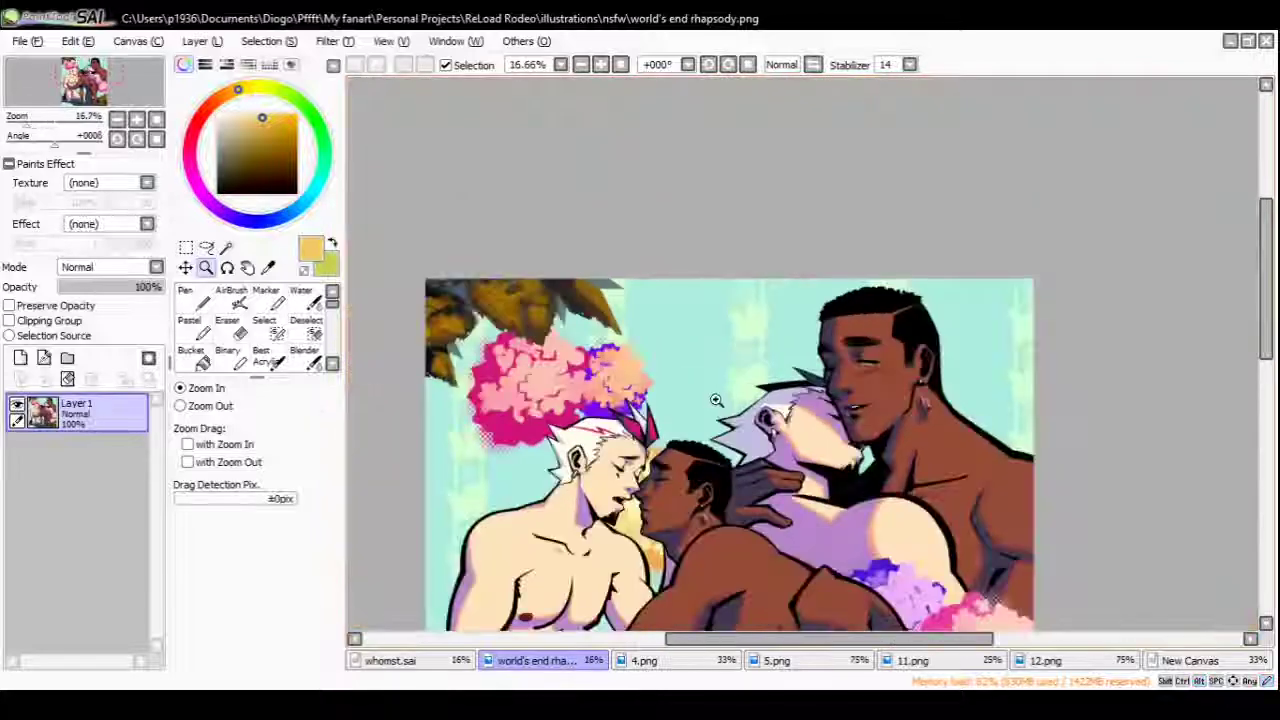
{"action": "scroll", "coordinate": [703, 326], "scroll_direction": "up", "scroll_amount": 3}
{"action": "scroll", "coordinate": [694, 300], "scroll_direction": "down", "scroll_amount": 4}
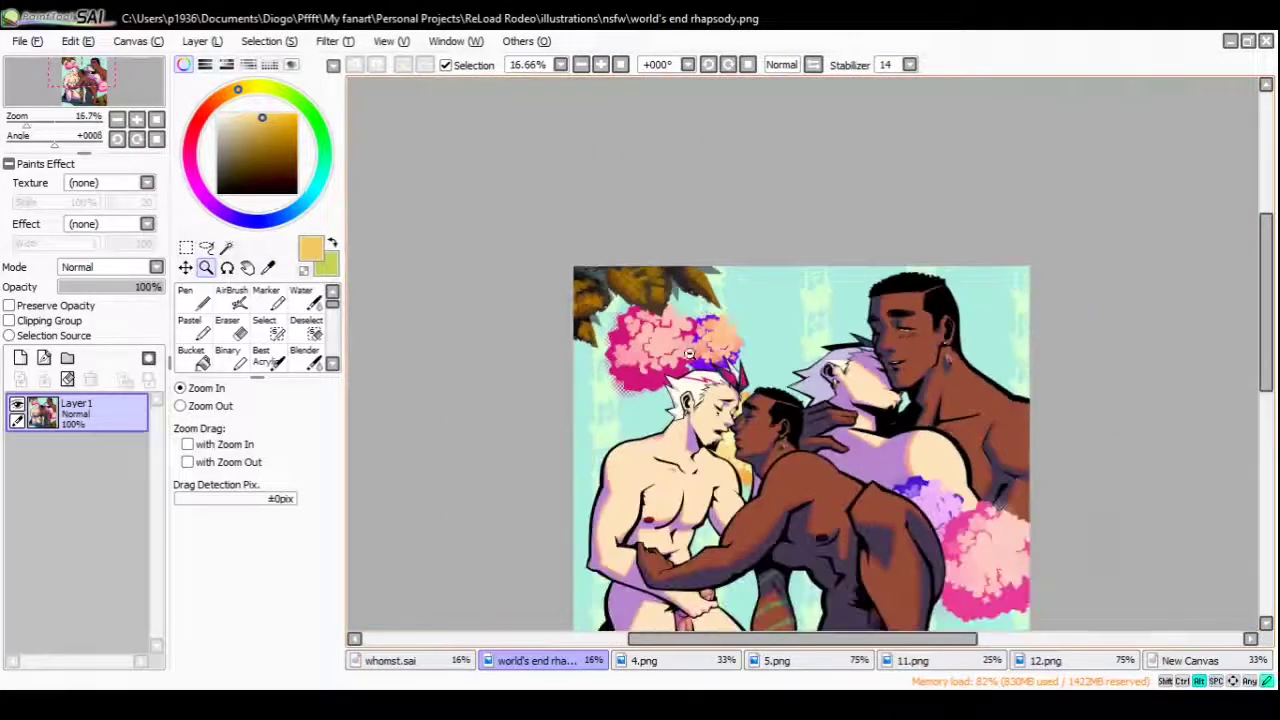
{"action": "scroll", "coordinate": [668, 322], "scroll_direction": "up", "scroll_amount": 3}
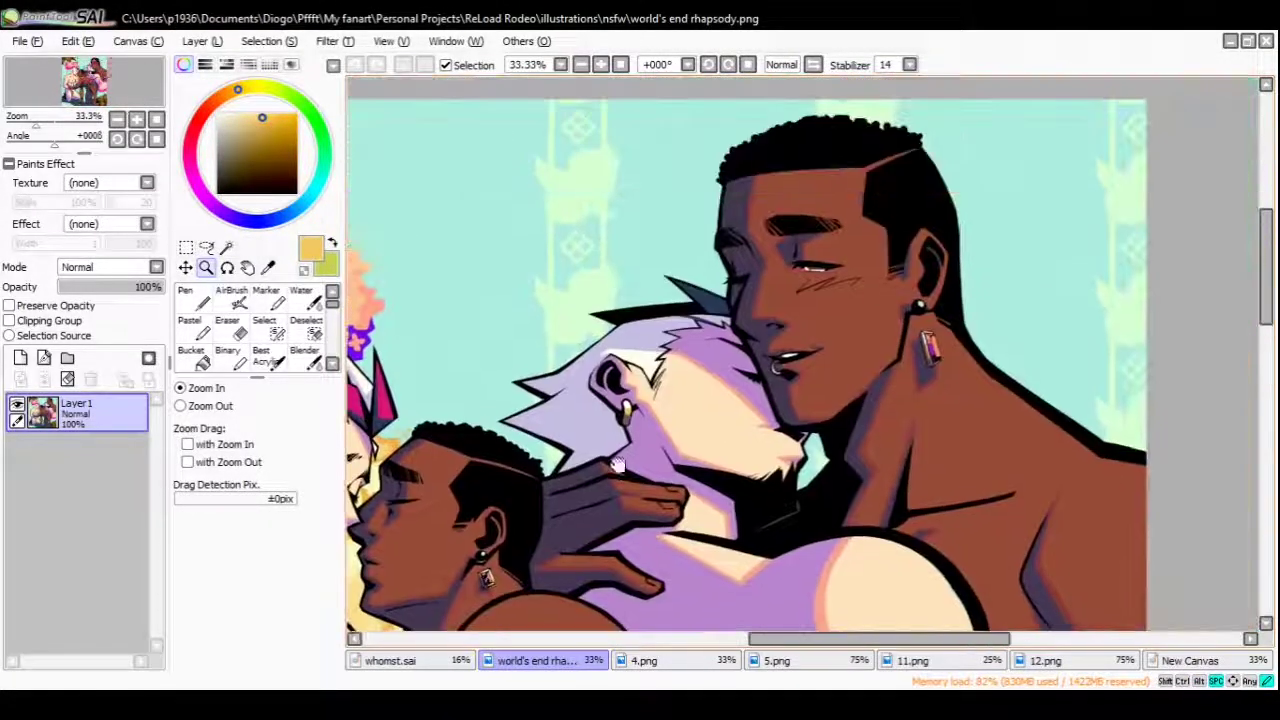
{"action": "scroll", "coordinate": [811, 290], "scroll_direction": "up", "scroll_amount": 1}
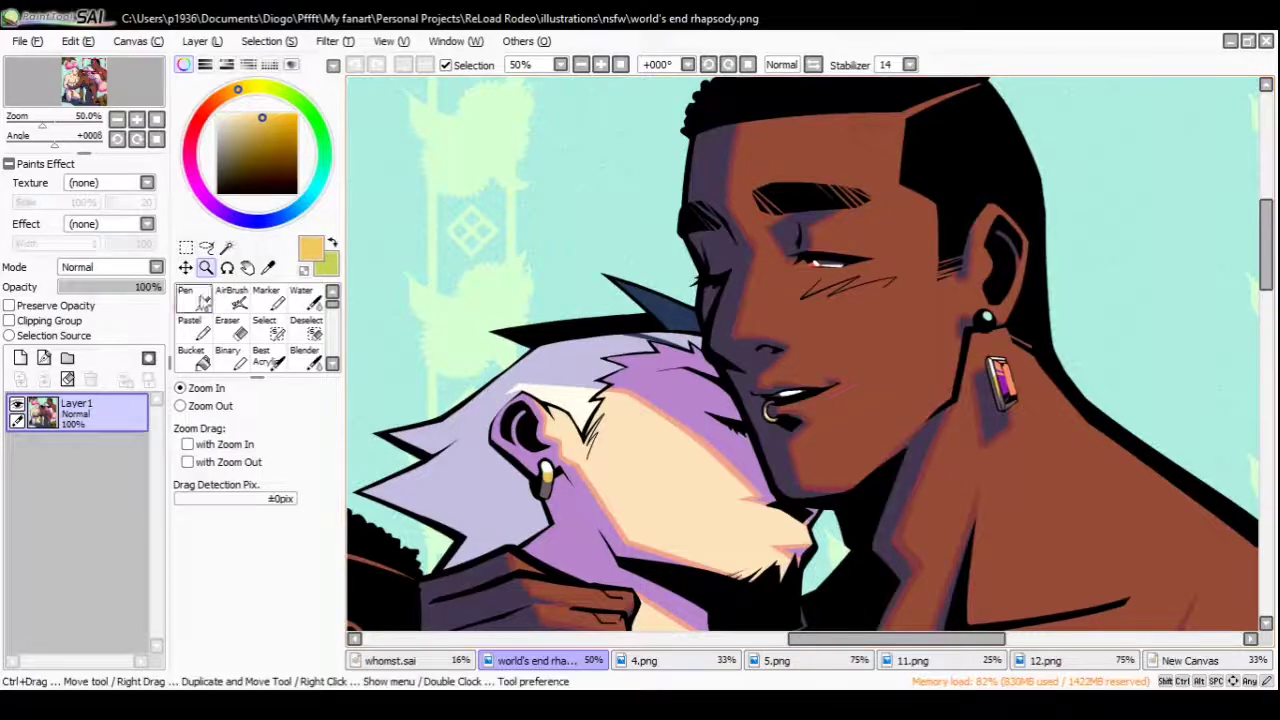
Cover the faces of both couples with the sampled pale teal background colour, using the Pen at size 500
{"action": "key", "text": "n"}
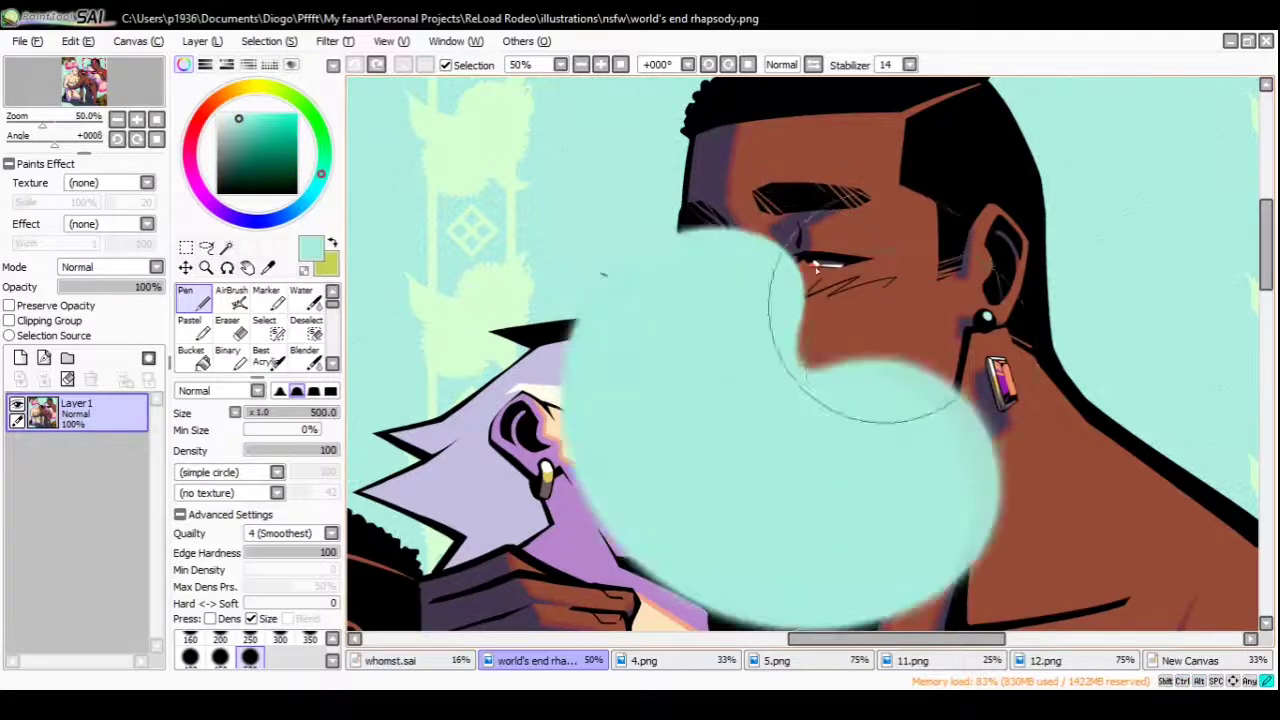
{"action": "left_click_drag", "start_coordinate": [671, 440], "coordinate": [780, 400]}
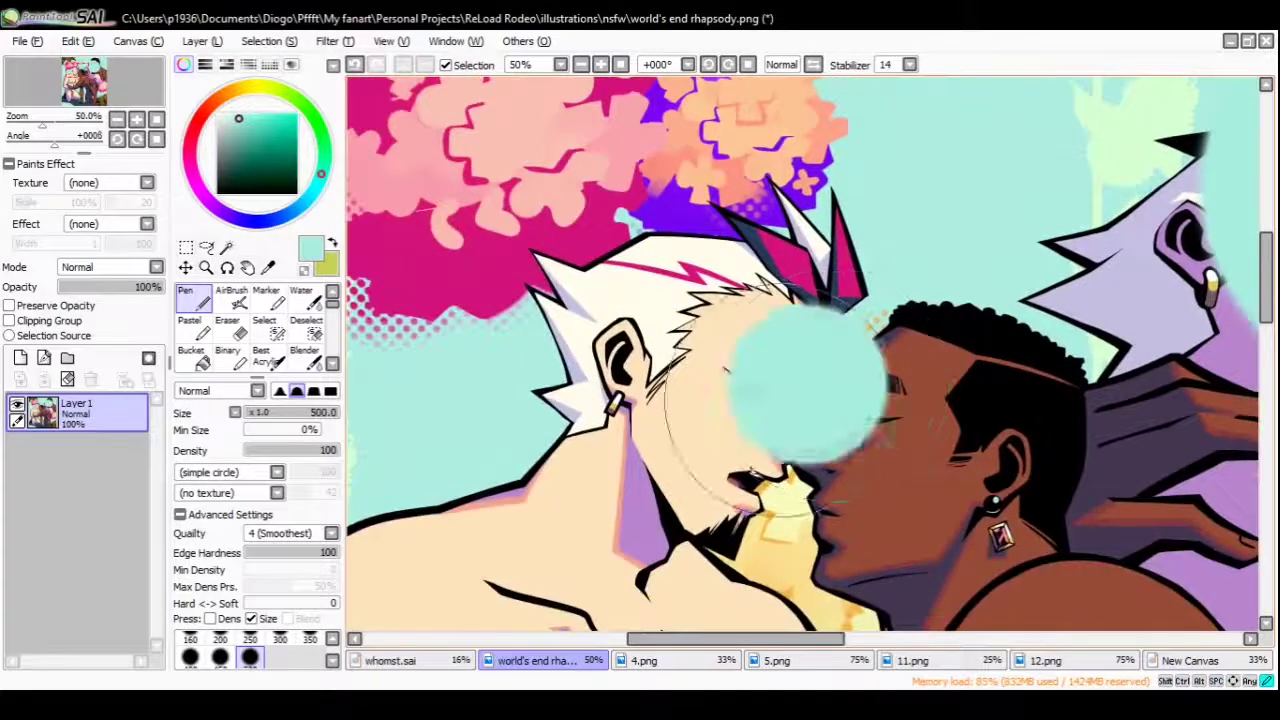
{"action": "key", "text": "z"}
{"action": "scroll", "coordinate": [829, 443], "scroll_direction": "down", "scroll_amount": 5}
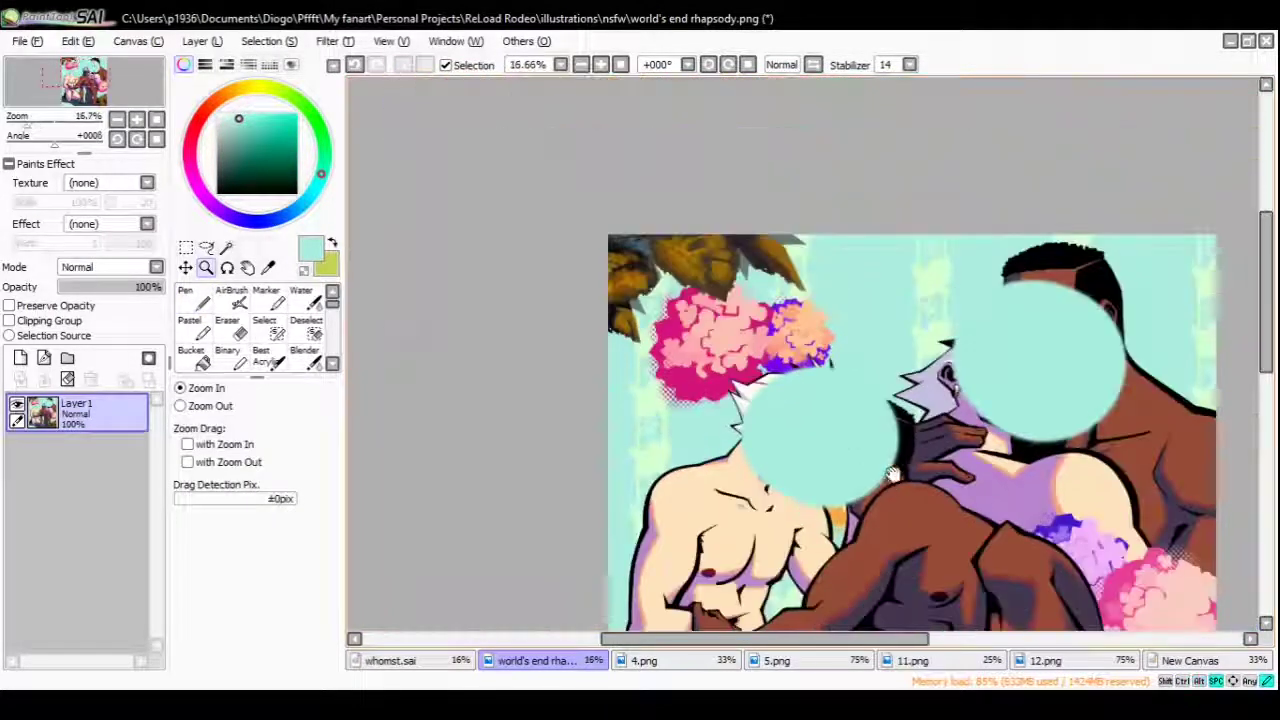
Inspect the figures' body shading and sample the dark purple shadow on the darker skin and the lighter purple on the pale skin
{"action": "scroll", "coordinate": [791, 383], "scroll_direction": "up", "scroll_amount": 4}
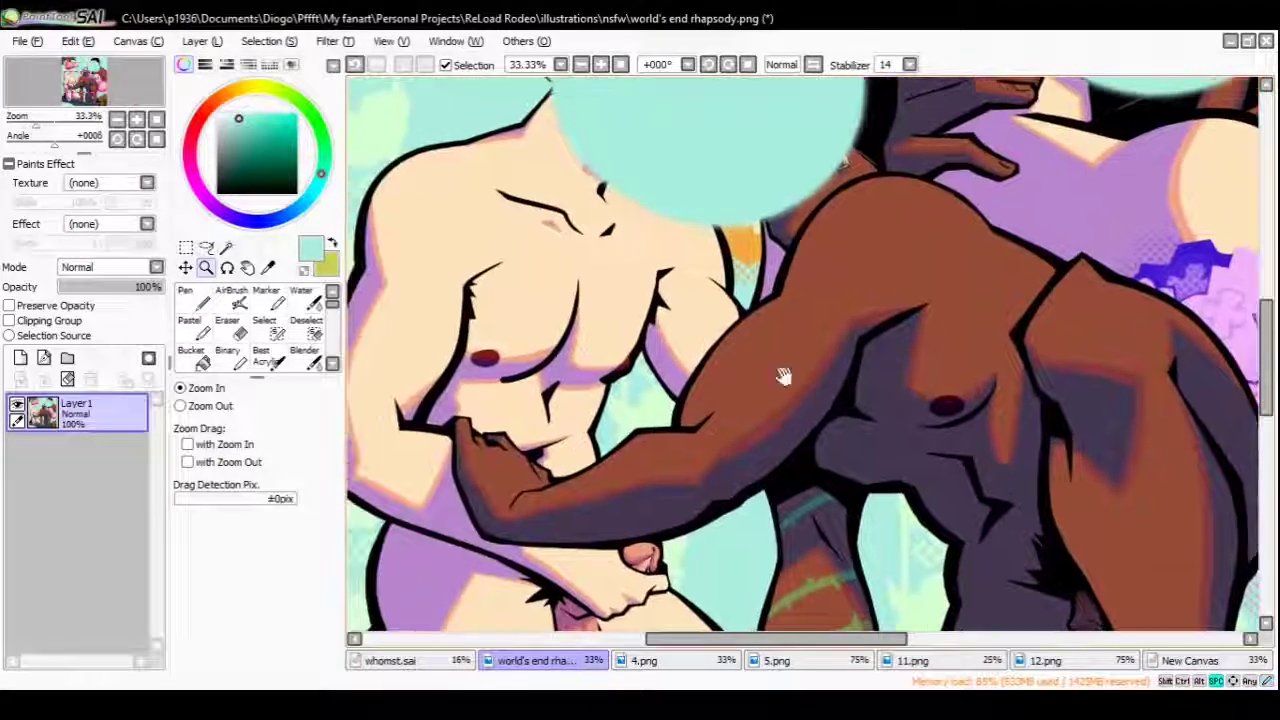
{"action": "left_click_drag", "start_coordinate": [783, 376], "coordinate": [627, 518]}
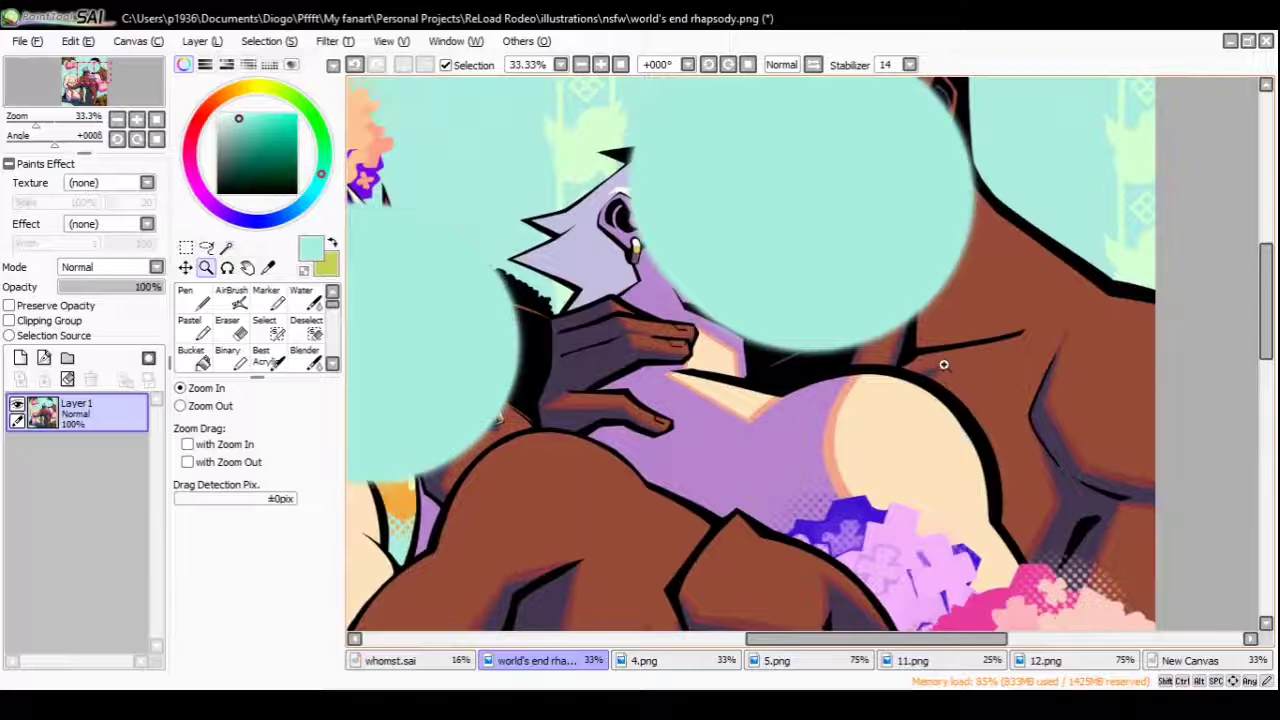
{"action": "left_click_drag", "start_coordinate": [663, 474], "coordinate": [874, 330]}
{"action": "left_click", "coordinate": [206, 288]}
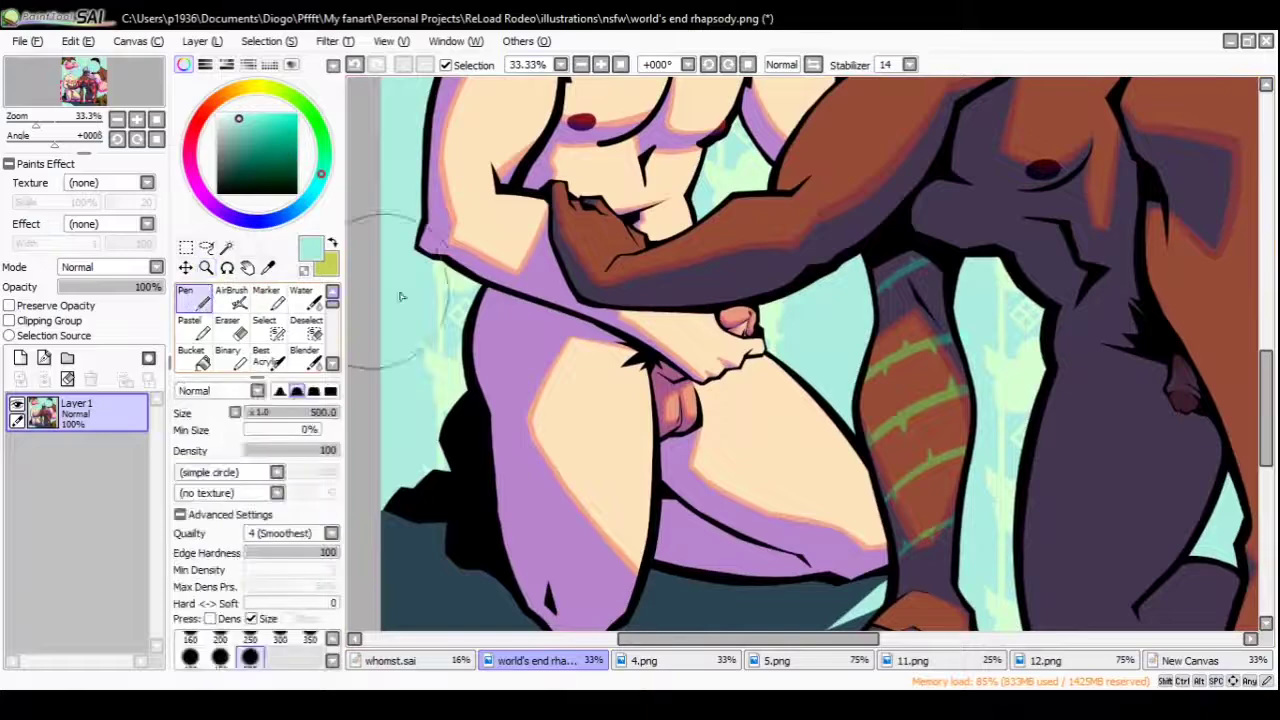
{"action": "left_click_drag", "start_coordinate": [985, 206], "coordinate": [765, 278]}
{"action": "left_click", "coordinate": [765, 278], "text": "alt"}
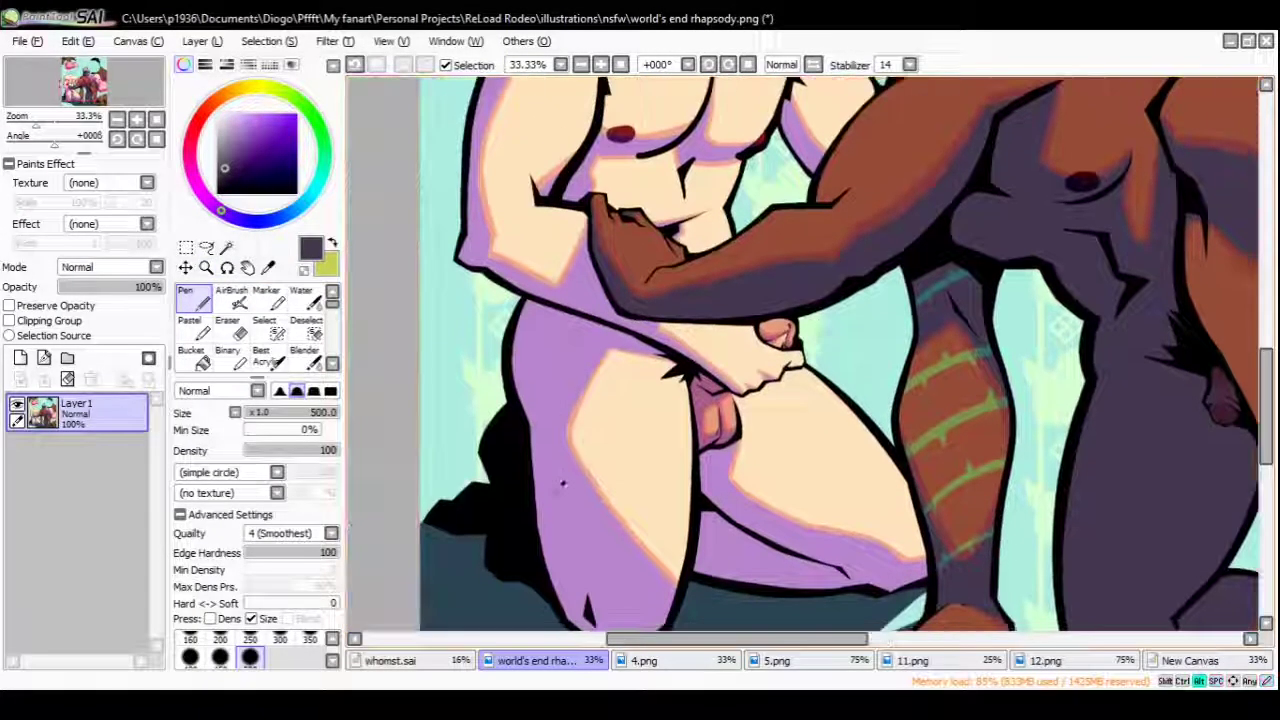
{"action": "left_click", "coordinate": [654, 463], "text": "alt"}
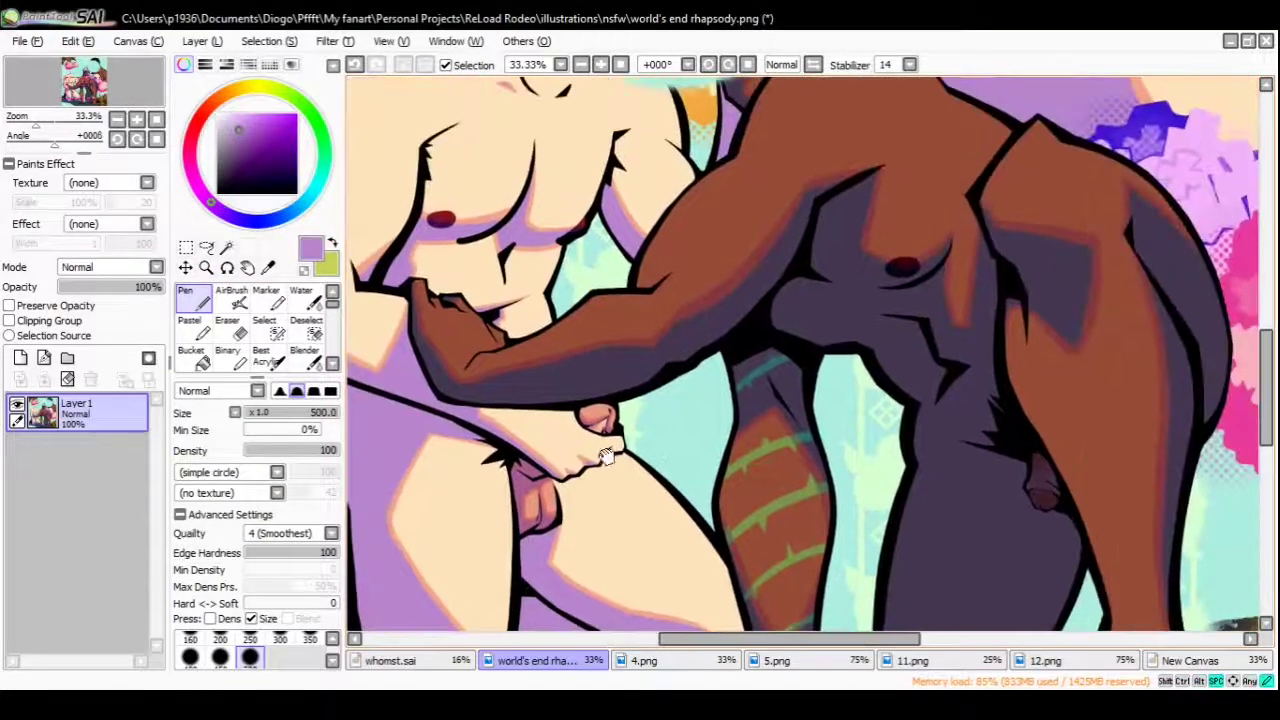
Examine the purple shadows on the light and dark skin in close-up and across the full composition
{"action": "left_click_drag", "start_coordinate": [831, 365], "coordinate": [801, 430]}
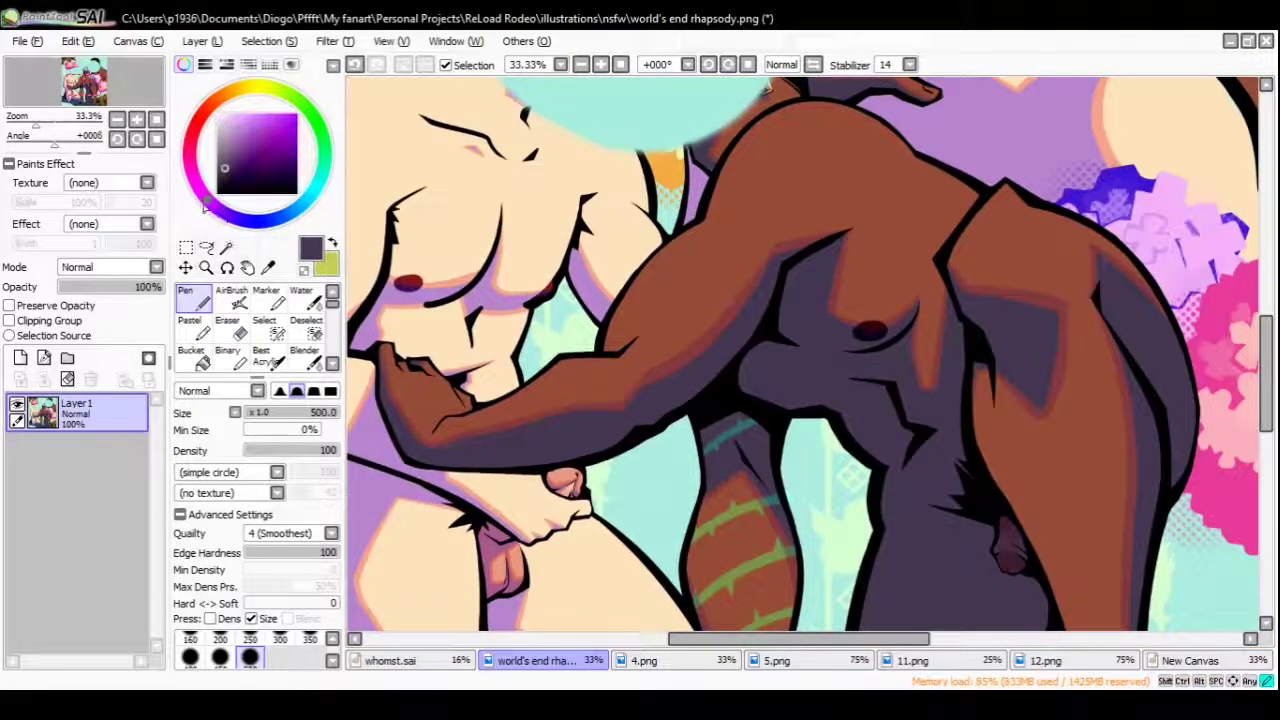
{"action": "left_click_drag", "start_coordinate": [571, 333], "coordinate": [840, 371]}
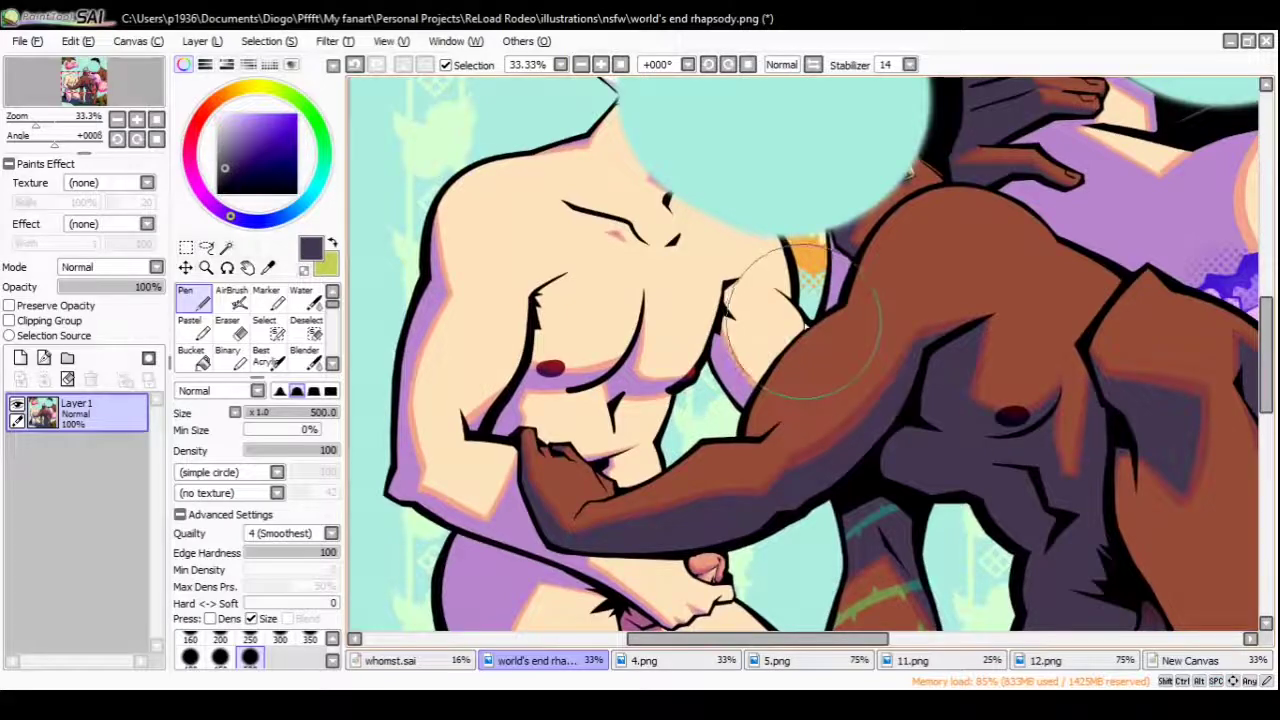
{"action": "left_click_drag", "start_coordinate": [805, 320], "coordinate": [737, 466]}
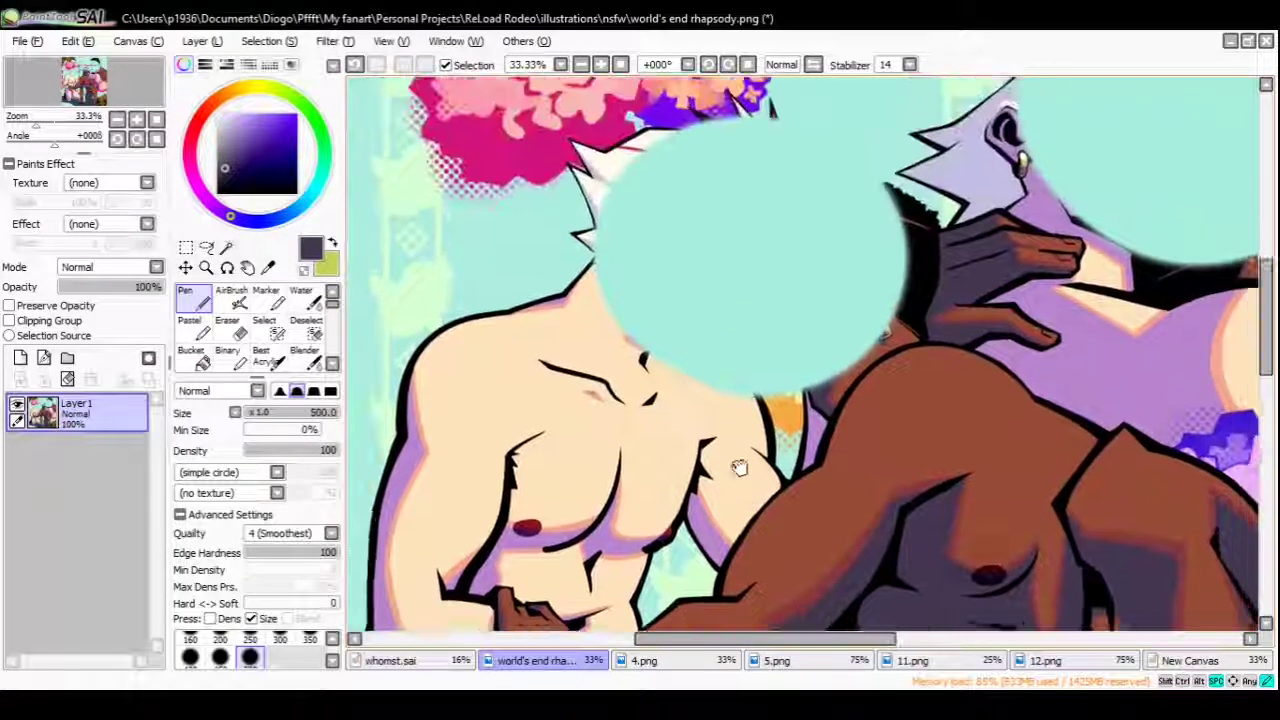
{"action": "left_click", "coordinate": [737, 466], "text": "ctrl+alt"}
{"action": "left_click", "coordinate": [780, 375], "text": "ctrl+alt"}
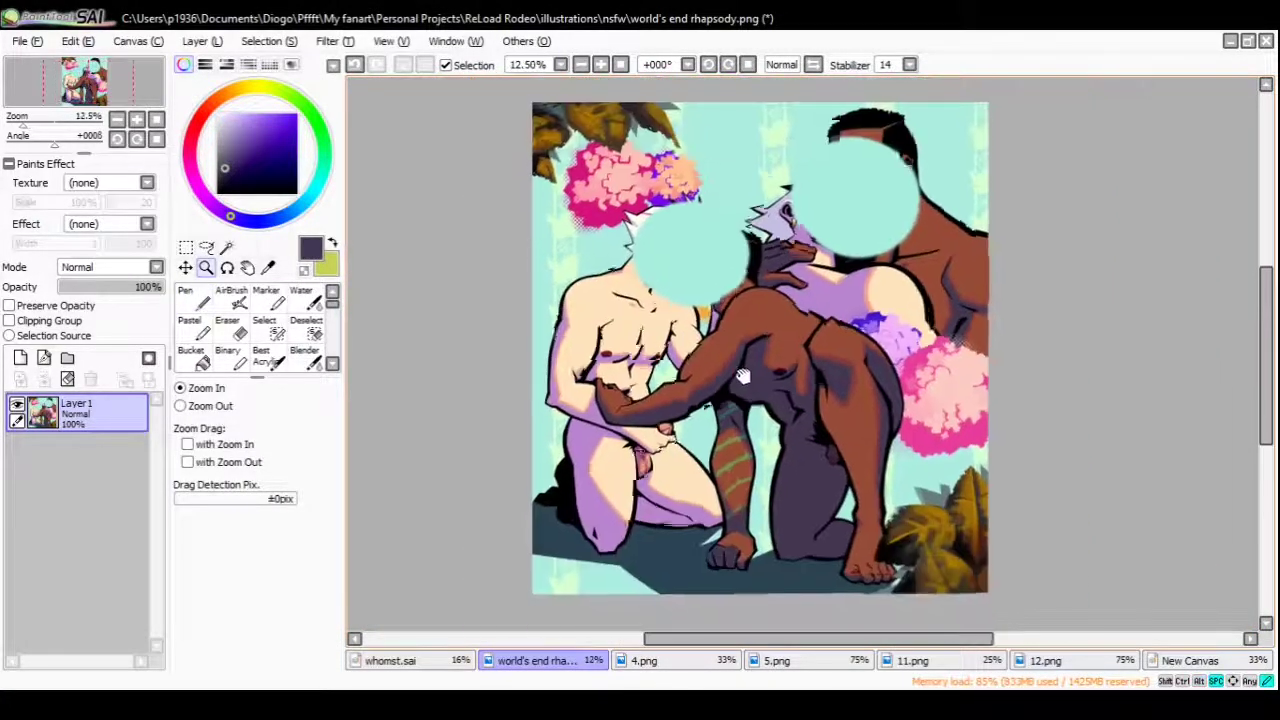
{"action": "left_click", "coordinate": [792, 415], "text": "ctrl"}
{"action": "left_click_drag", "start_coordinate": [768, 365], "coordinate": [768, 345]}
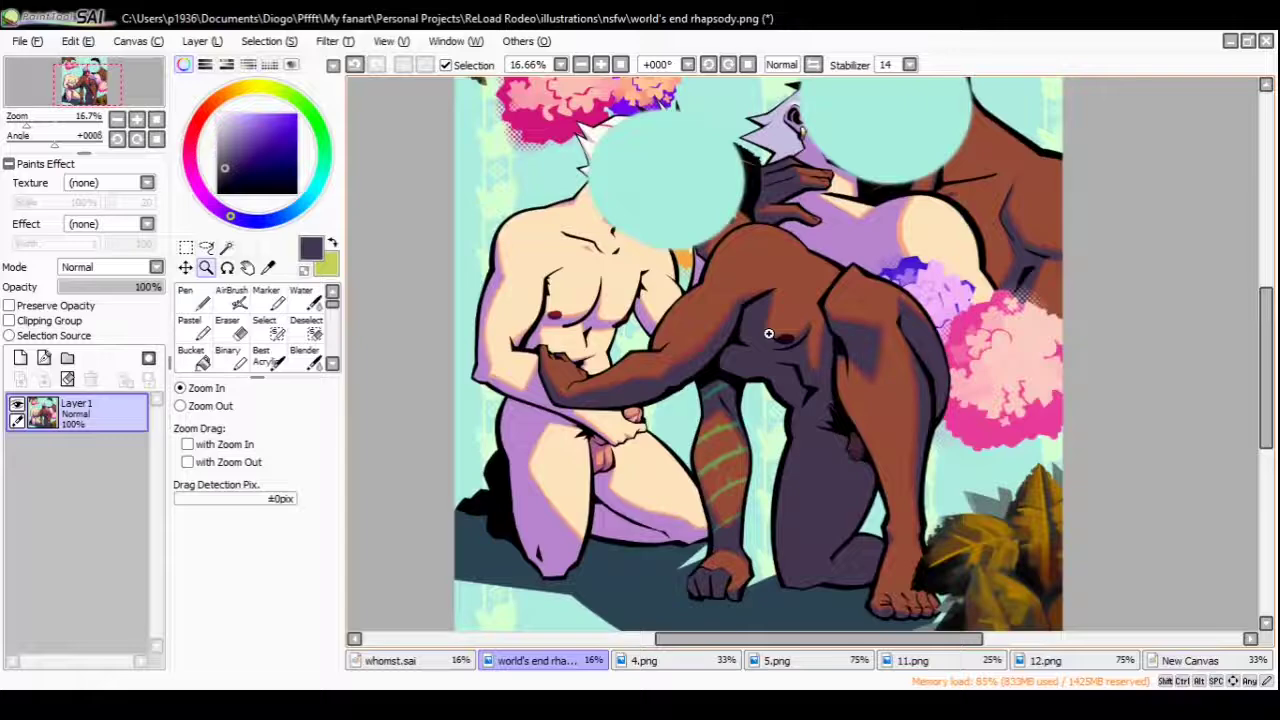
Undo the pale teal strokes covering both couples' faces
{"action": "left_click_drag", "start_coordinate": [653, 166], "coordinate": [760, 461]}
{"action": "left_click", "coordinate": [650, 184]}
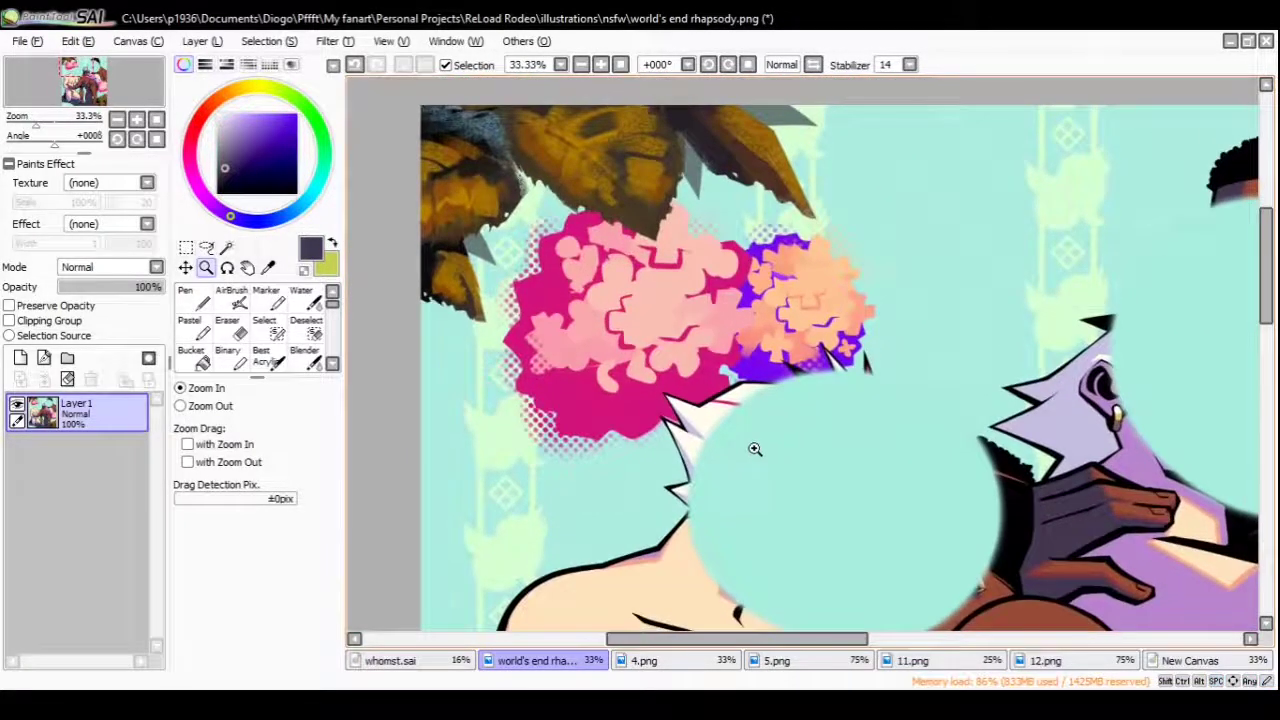
{"action": "left_click_drag", "start_coordinate": [746, 389], "coordinate": [704, 200]}
{"action": "left_click", "coordinate": [706, 373], "text": "ctrl+alt"}
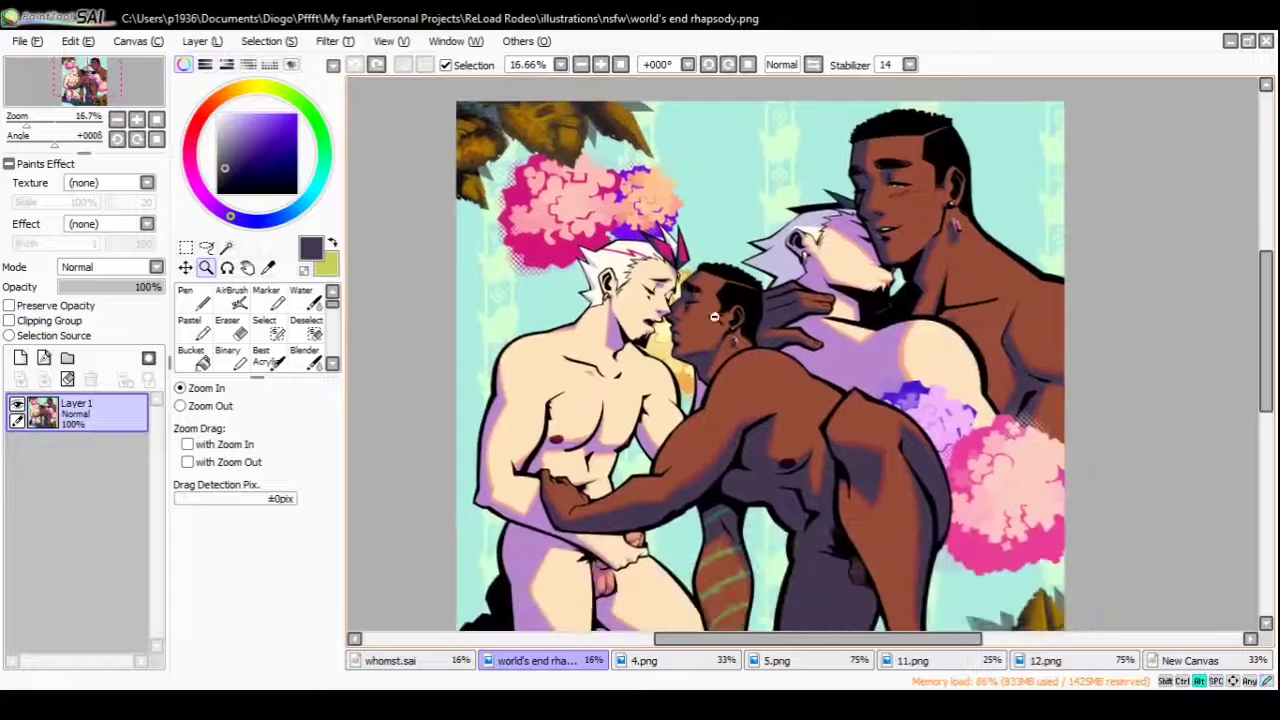
{"action": "left_click", "coordinate": [704, 200], "text": "ctrl+alt"}
Inspect the upper flowers and both couples' faces, and sample the pale teal background with the Pen active
{"action": "left_click", "coordinate": [690, 350]}
{"action": "left_click_drag", "start_coordinate": [720, 414], "coordinate": [866, 535]}
{"action": "left_click", "coordinate": [193, 297]}
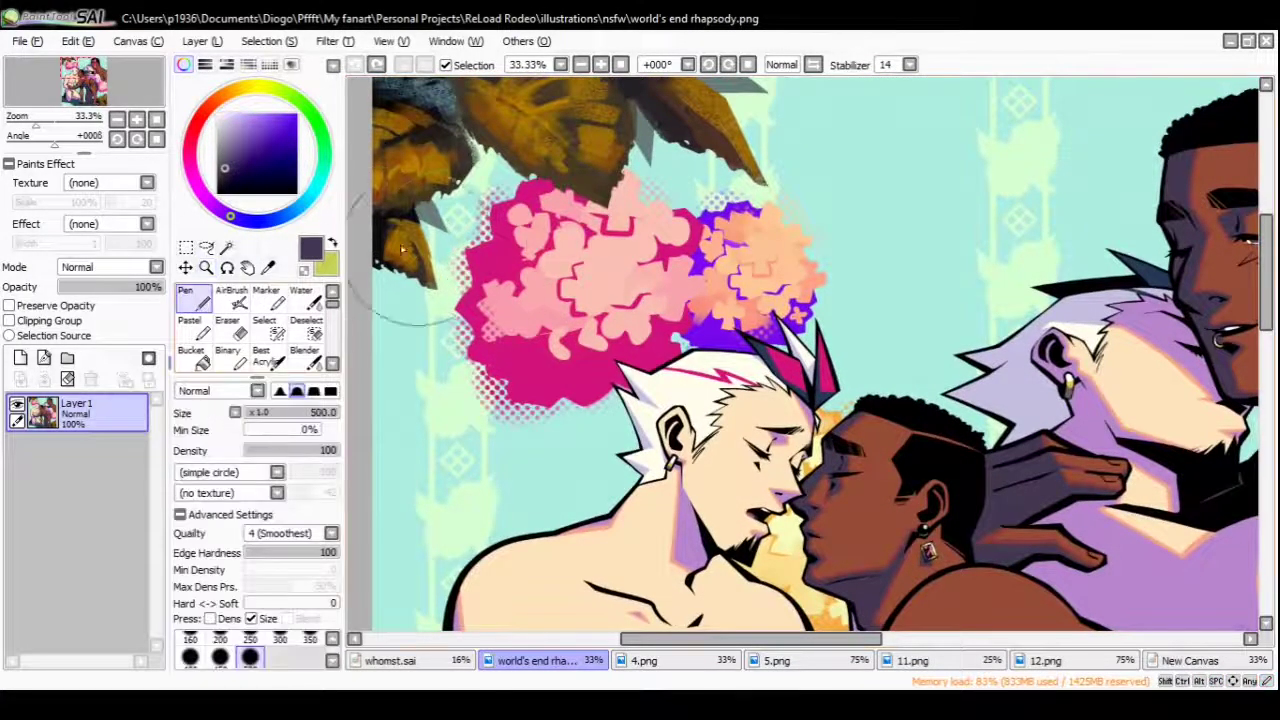
{"action": "left_click_drag", "start_coordinate": [760, 300], "coordinate": [560, 290]}
{"action": "left_click", "coordinate": [829, 251], "text": "alt"}
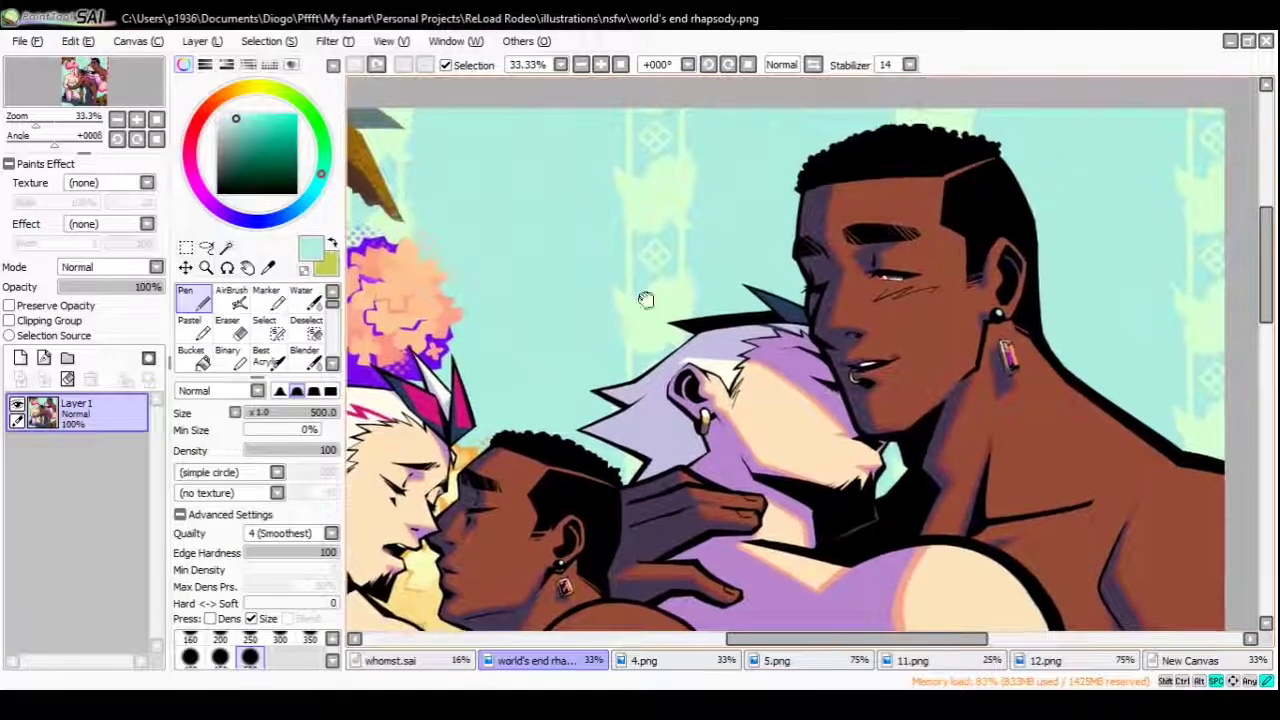
{"action": "scroll", "coordinate": [960, 320], "scroll_direction": "up", "scroll_amount": 2}
{"action": "scroll", "coordinate": [978, 320], "scroll_direction": "down", "scroll_amount": 2}
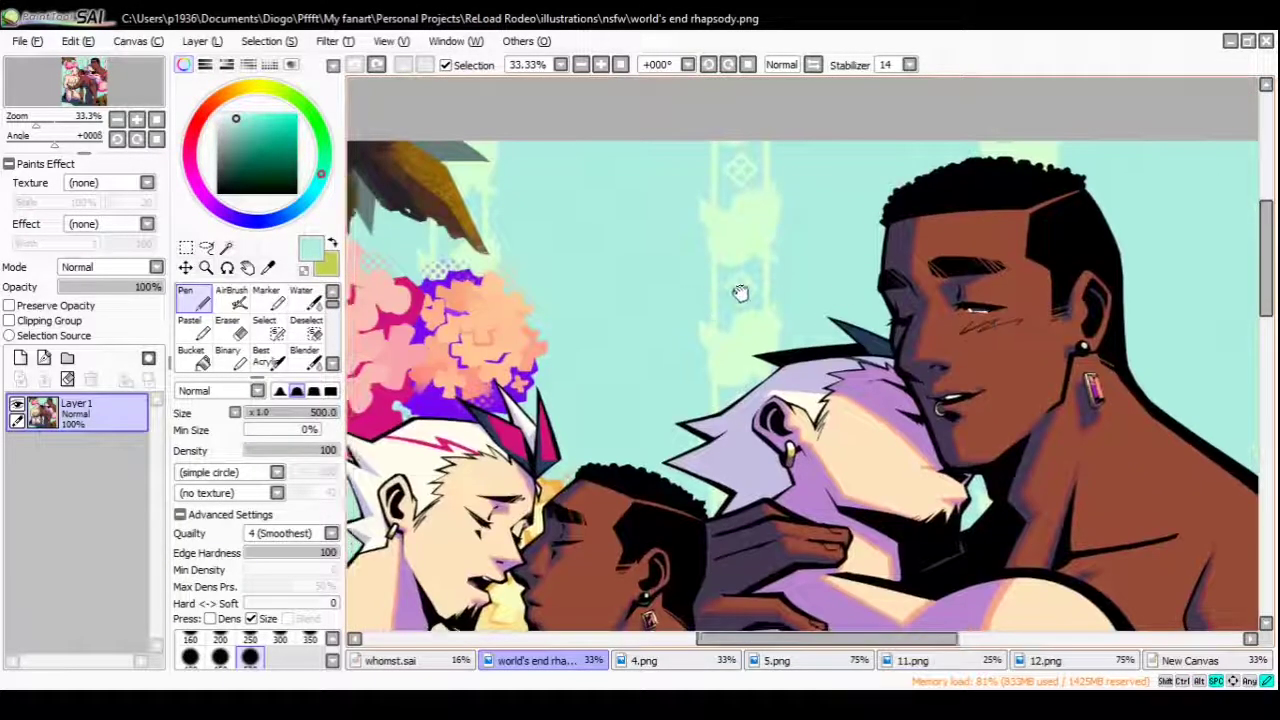
{"action": "left_click_drag", "start_coordinate": [737, 286], "coordinate": [914, 257]}
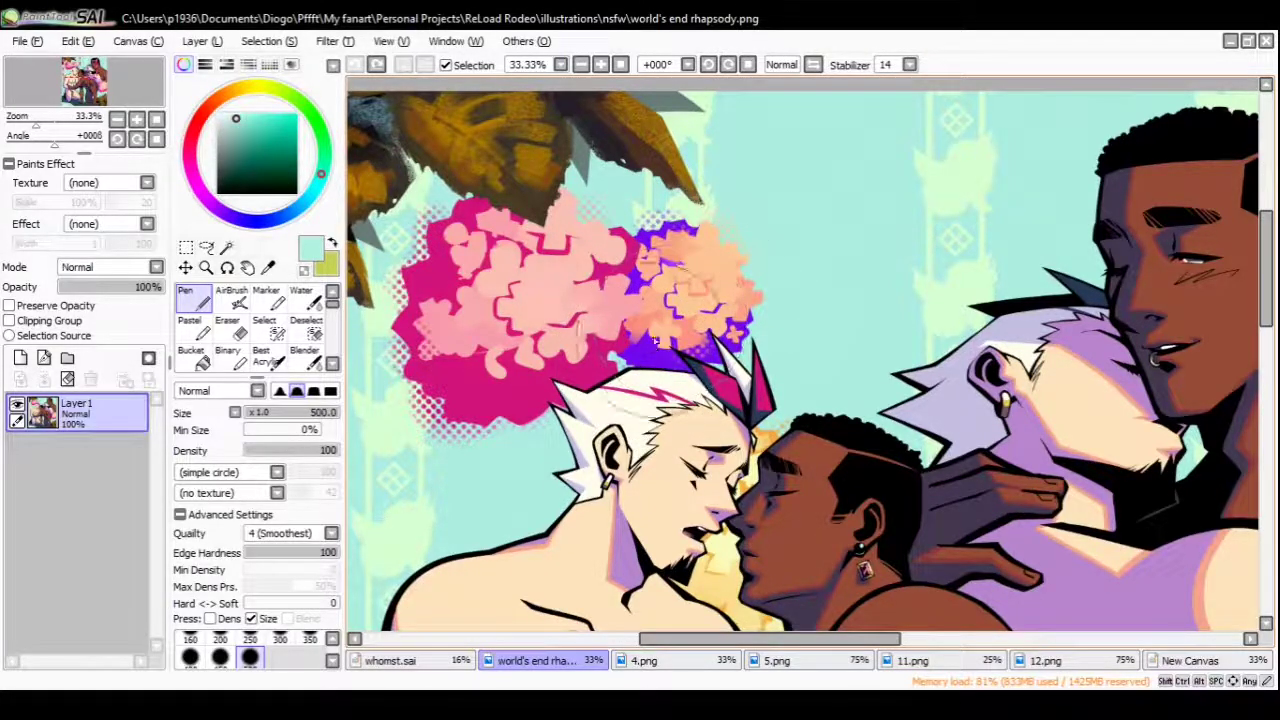
Sample the deep purple and magenta shadow colours of the upper flowers and the pink of the lower flowers
{"action": "left_click", "coordinate": [656, 341], "text": "alt"}
{"action": "left_click", "coordinate": [513, 373], "text": "alt"}
{"action": "mouse_move", "coordinate": [513, 373]}
{"action": "left_mouse_down"}
{"action": "mouse_move", "coordinate": [706, 366]}
{"action": "mouse_move", "coordinate": [709, 328]}
{"action": "left_mouse_up"}
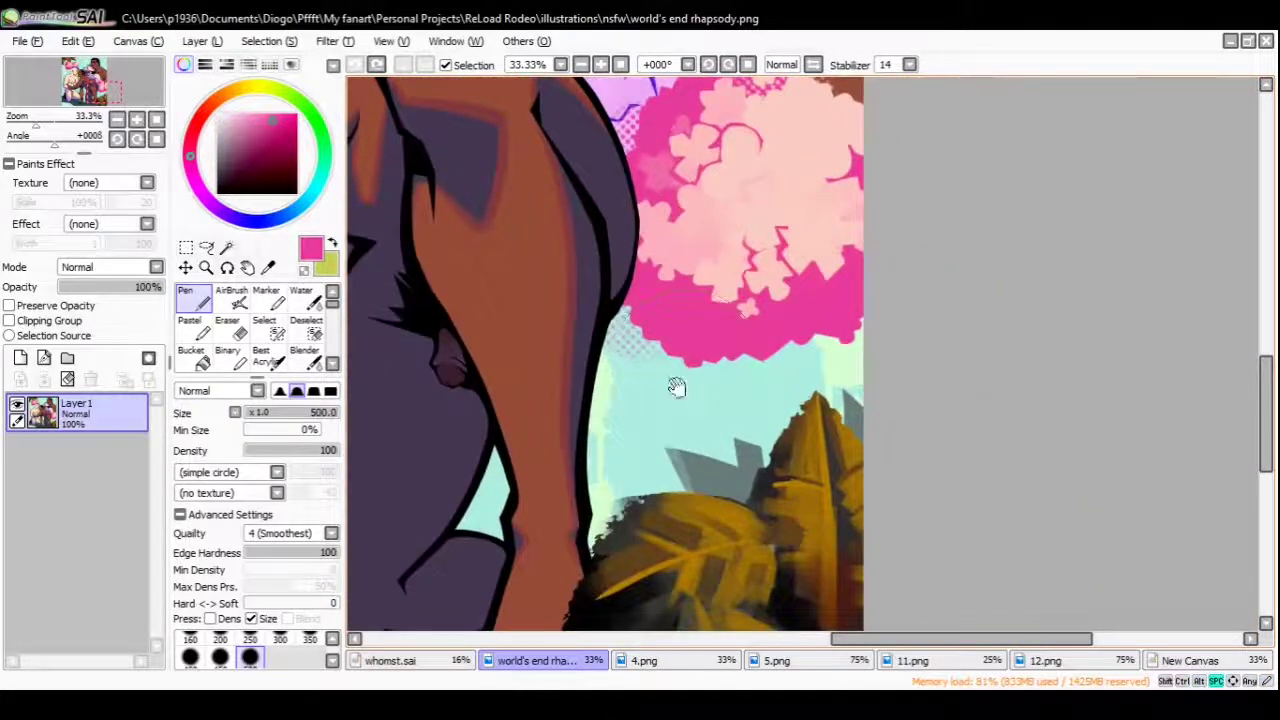
Sample the golden brown and near-black tones of the leaves in the illustration's lower right corner
{"action": "left_click_drag", "start_coordinate": [677, 387], "coordinate": [757, 303]}
{"action": "left_click", "coordinate": [776, 255], "text": "alt"}
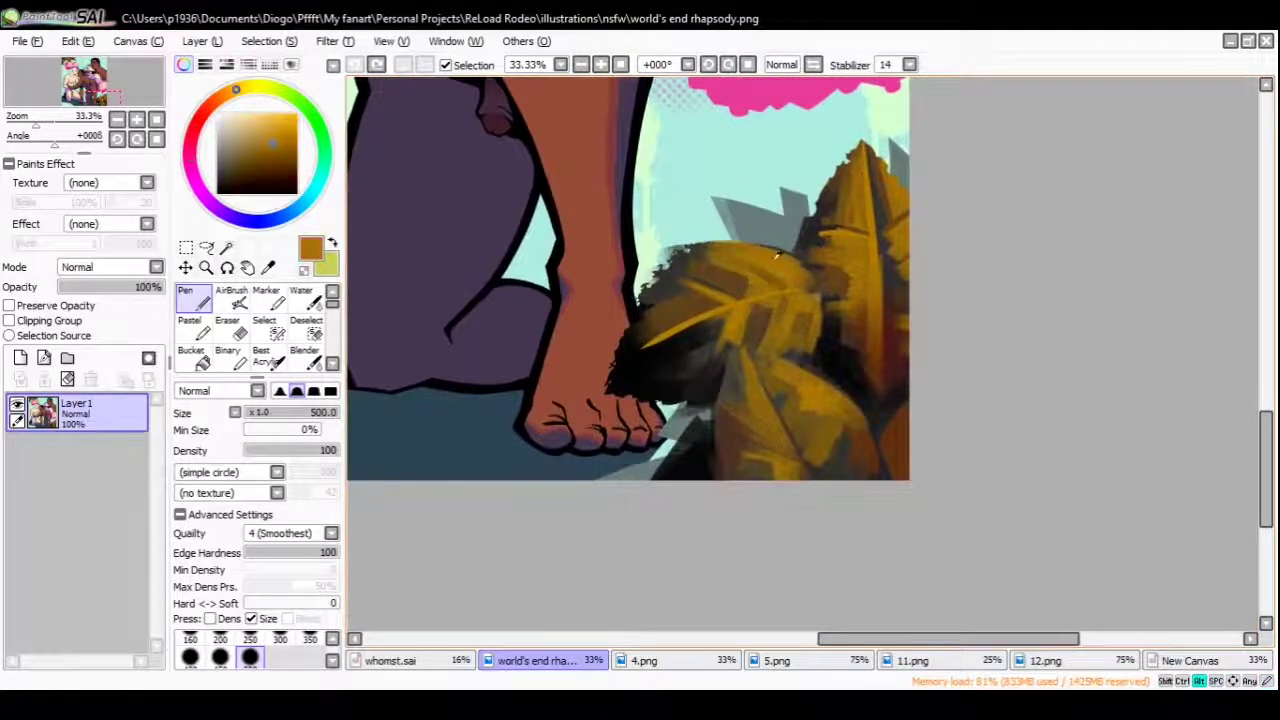
{"action": "left_click", "coordinate": [838, 205], "text": "alt"}
{"action": "left_click", "coordinate": [833, 200], "text": "alt"}
{"action": "left_click", "coordinate": [853, 232], "text": "alt"}
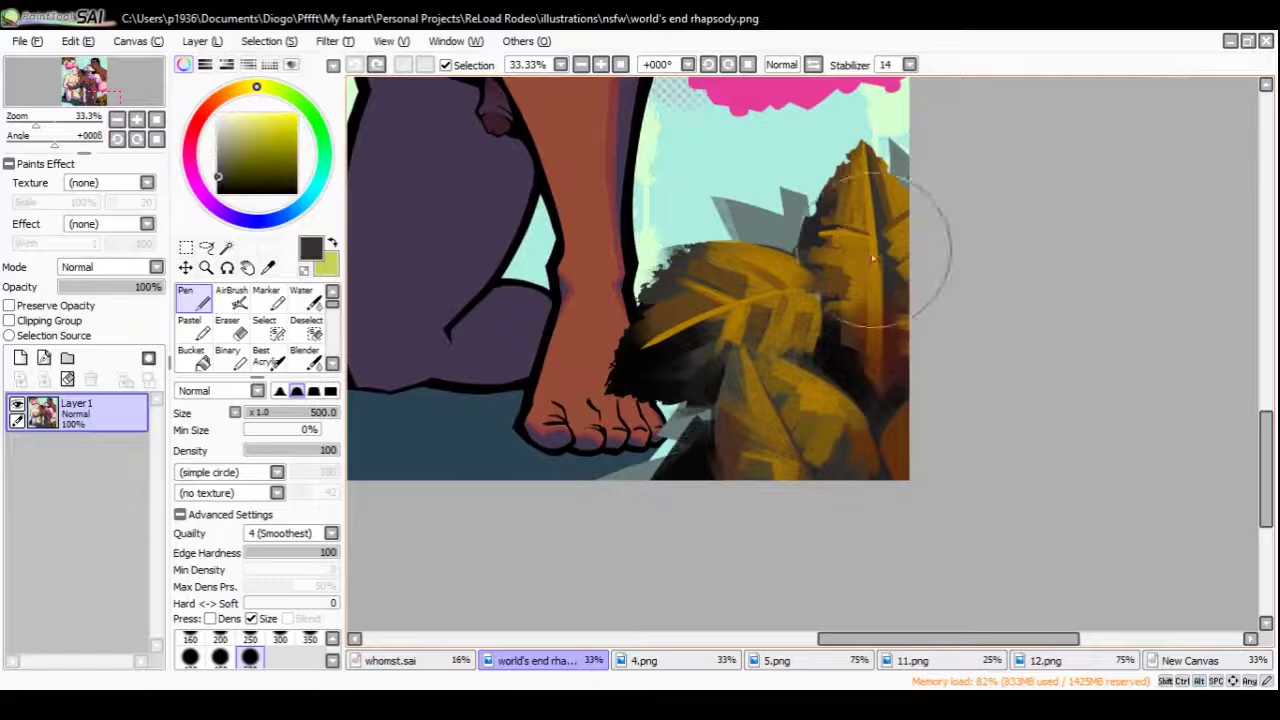
Sample the golden brown of the leaves in the illustration's upper left corner and compare it with the whole image
{"action": "left_click", "coordinate": [798, 328], "text": "ctrl+alt"}
{"action": "left_click", "coordinate": [798, 328], "text": "ctrl+alt"}
{"action": "scroll", "coordinate": [700, 320], "scroll_direction": "up", "scroll_amount": 5}
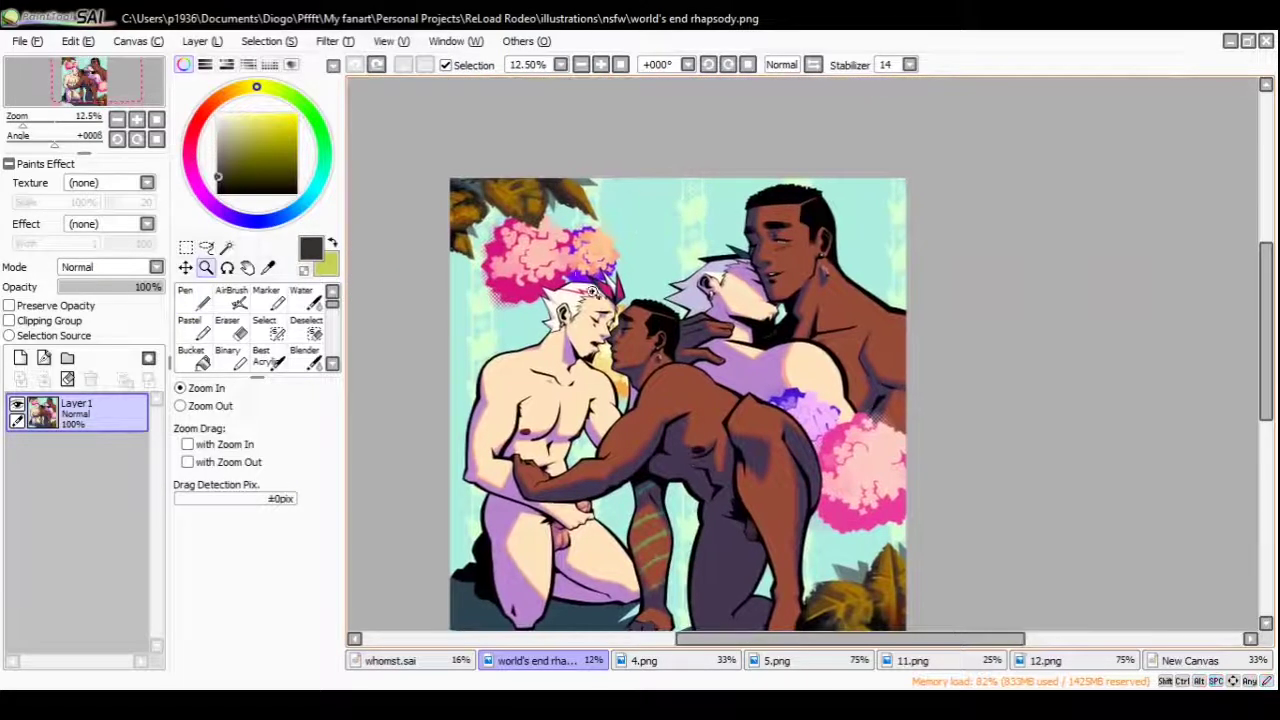
{"action": "left_click", "coordinate": [494, 195], "text": "ctrl"}
{"action": "left_click", "coordinate": [500, 191], "text": "ctrl"}
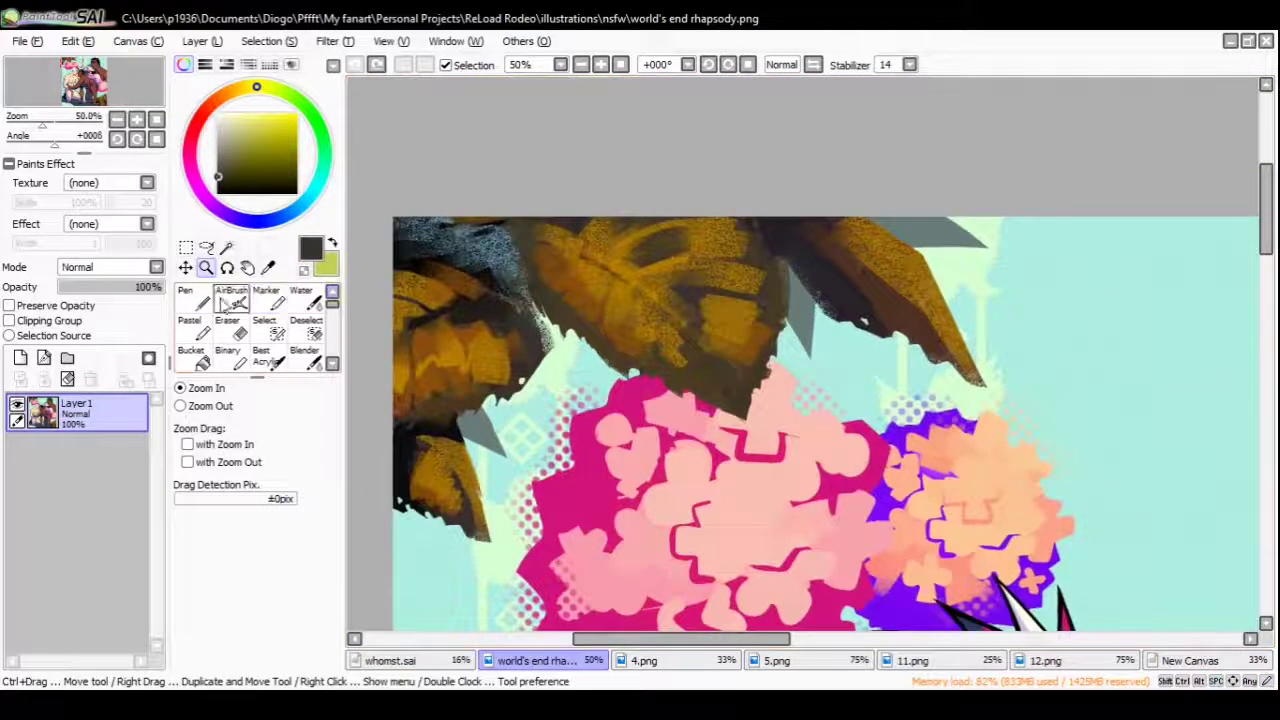
{"action": "left_click", "coordinate": [556, 291], "text": "alt"}
{"action": "left_click", "coordinate": [836, 345], "text": "ctrl+alt"}
{"action": "left_click", "coordinate": [836, 345], "text": "ctrl+alt"}
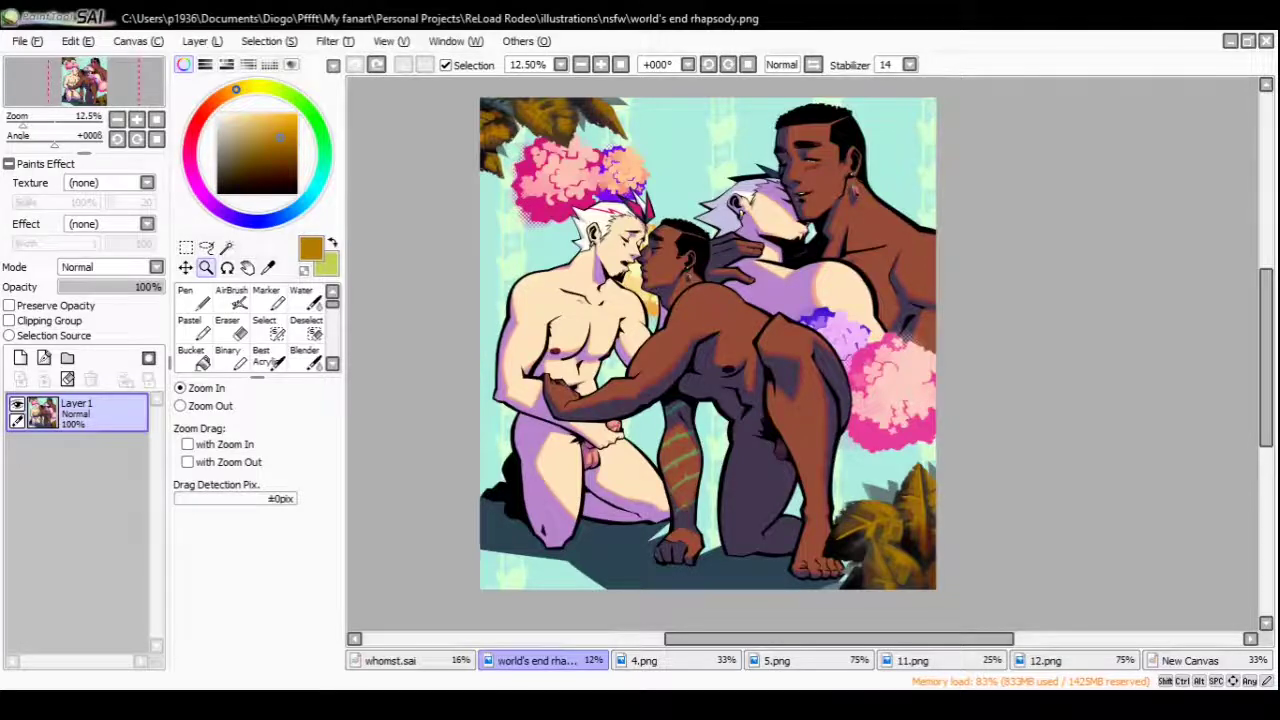
Compare the figures' shading with the full composition and sample the darker brown of the lower leaves
{"action": "scroll", "coordinate": [717, 298], "scroll_direction": "up", "scroll_amount": 3}
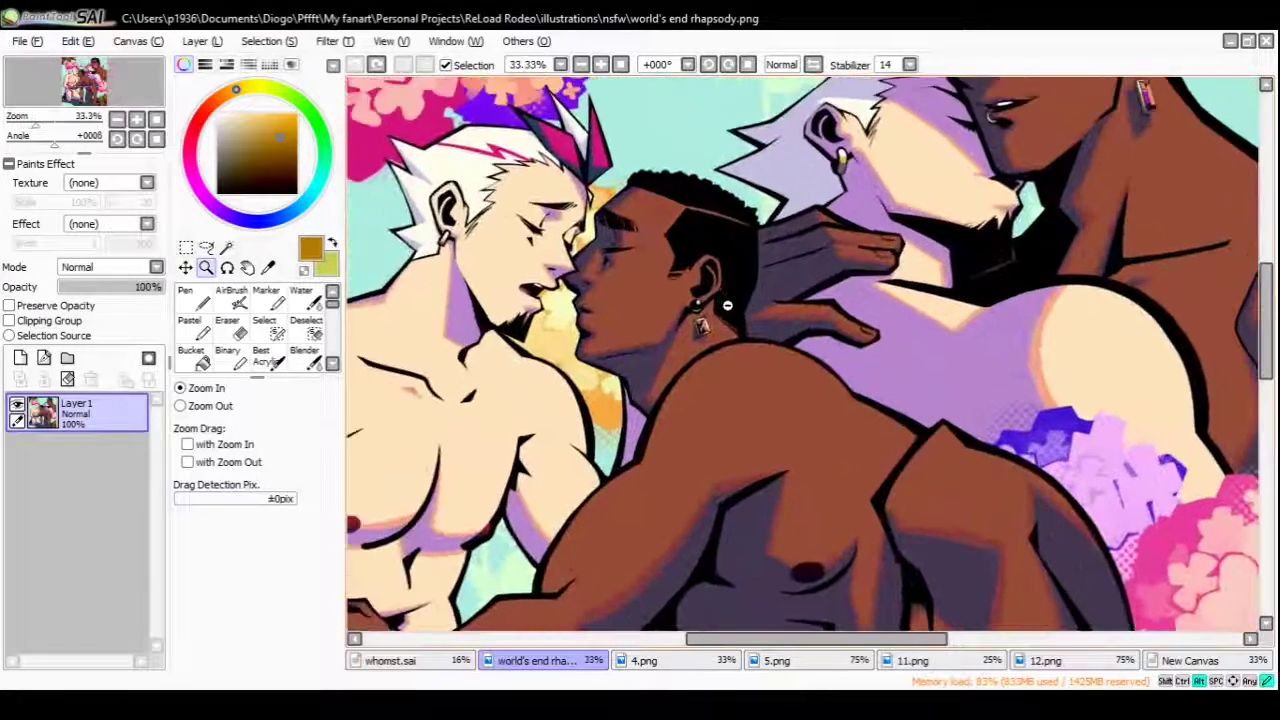
{"action": "scroll", "coordinate": [717, 305], "scroll_direction": "down", "scroll_amount": 2}
{"action": "scroll", "coordinate": [749, 345], "scroll_direction": "down", "scroll_amount": 1}
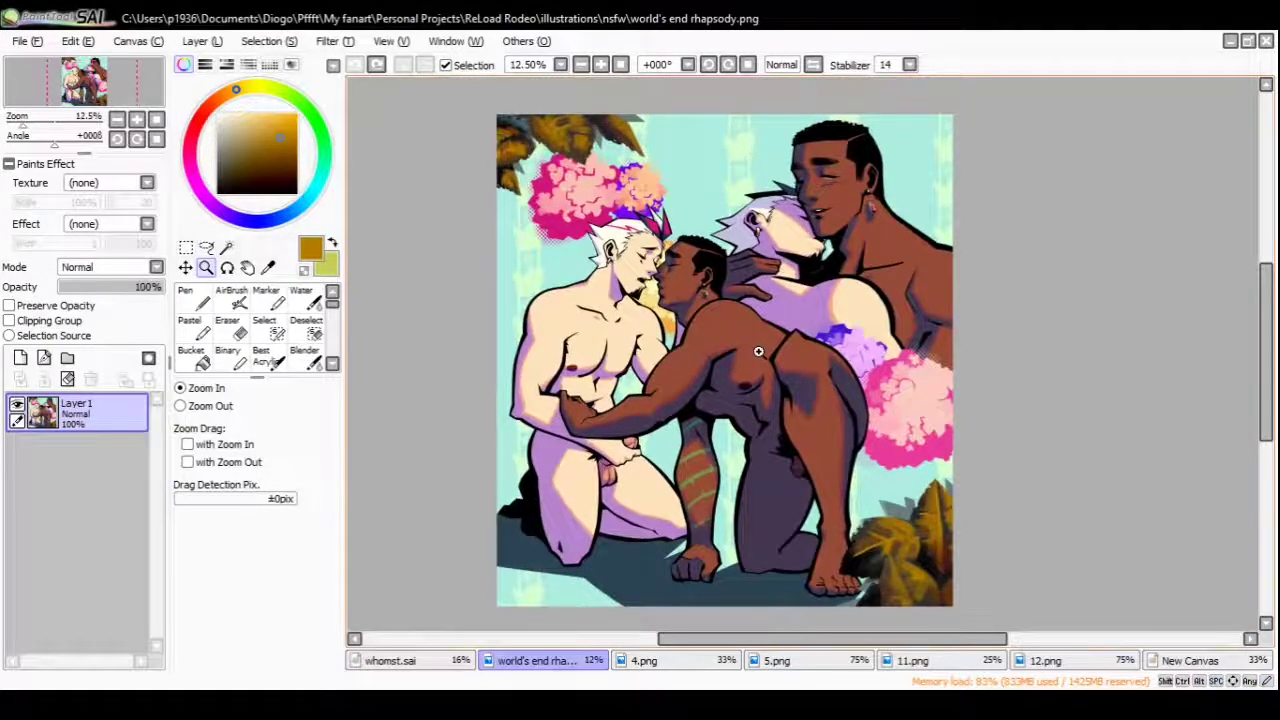
{"action": "left_click", "coordinate": [195, 298]}
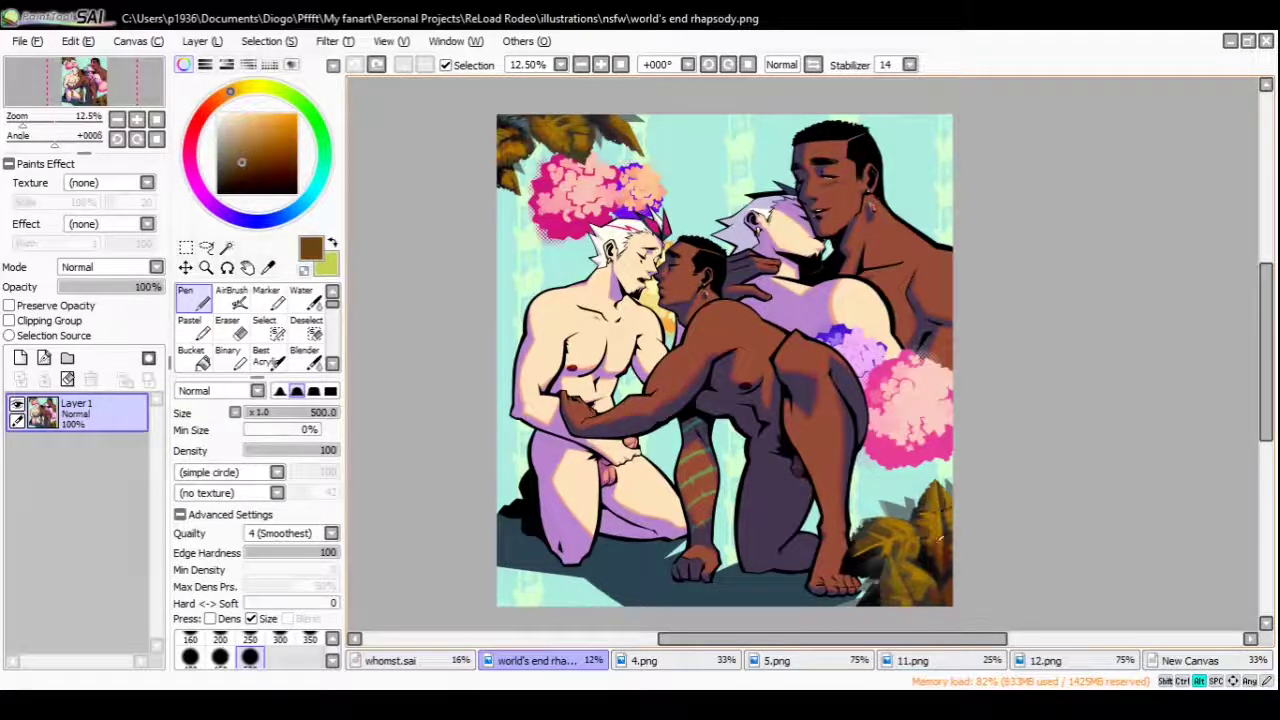
{"action": "left_click_drag", "start_coordinate": [940, 540], "coordinate": [930, 492]}
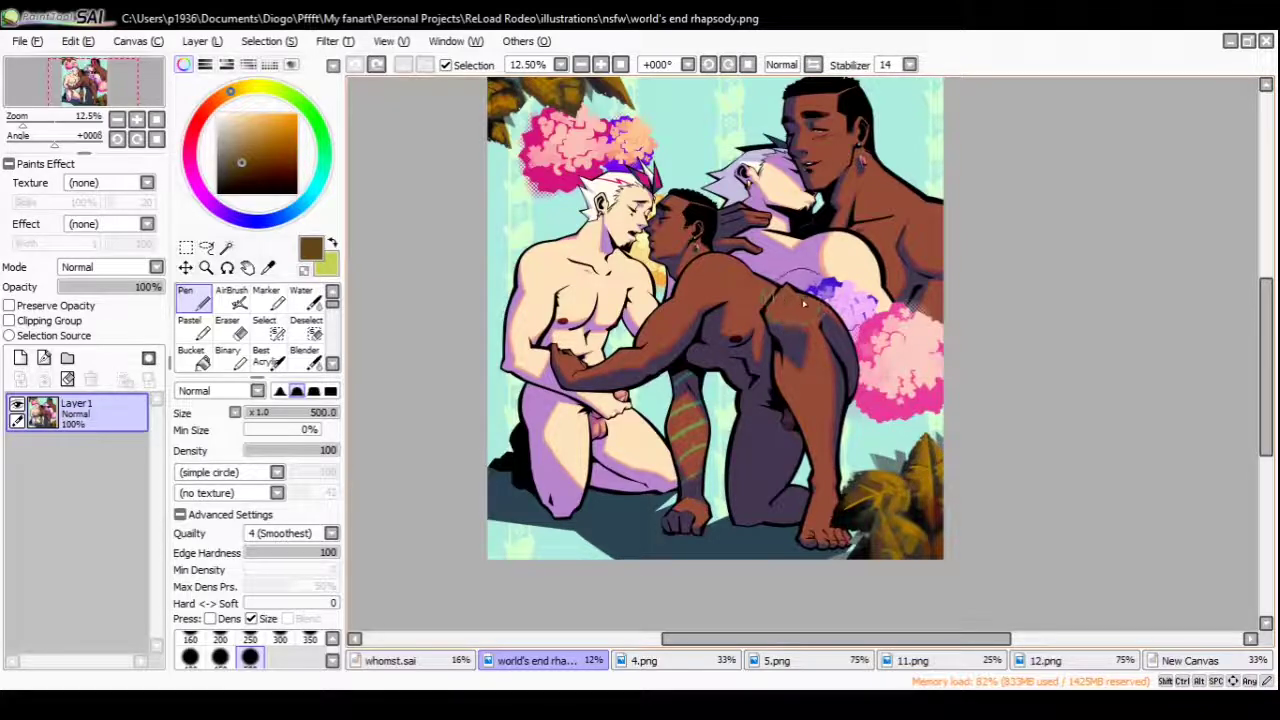
{"action": "mouse_move", "coordinate": [805, 311]}
{"action": "left_mouse_down"}
{"action": "mouse_move", "coordinate": [836, 332]}
{"action": "mouse_move", "coordinate": [852, 292]}
{"action": "mouse_move", "coordinate": [866, 312]}
{"action": "left_mouse_up"}
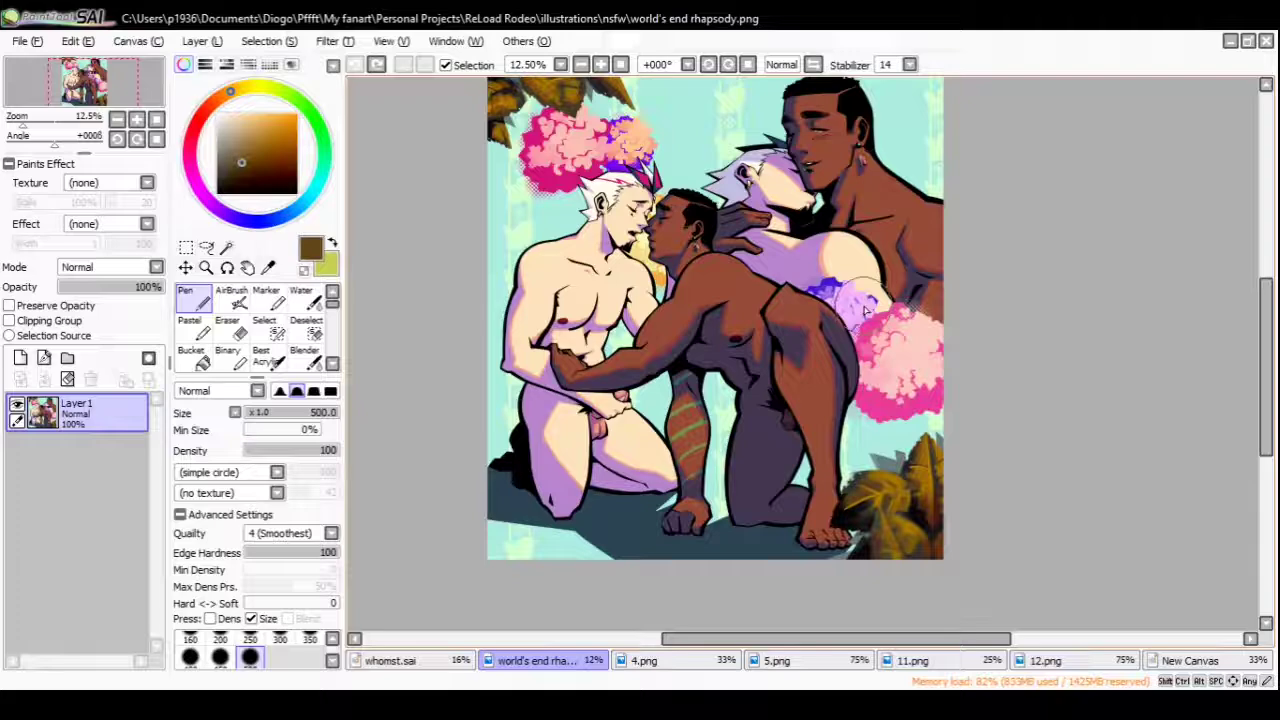
Examine the upper couple's faces and light-to-shadow transitions in close-up and against the full illustration
{"action": "key", "text": "ctrl+space"}
{"action": "left_click", "coordinate": [729, 294]}
{"action": "left_click", "coordinate": [804, 241]}
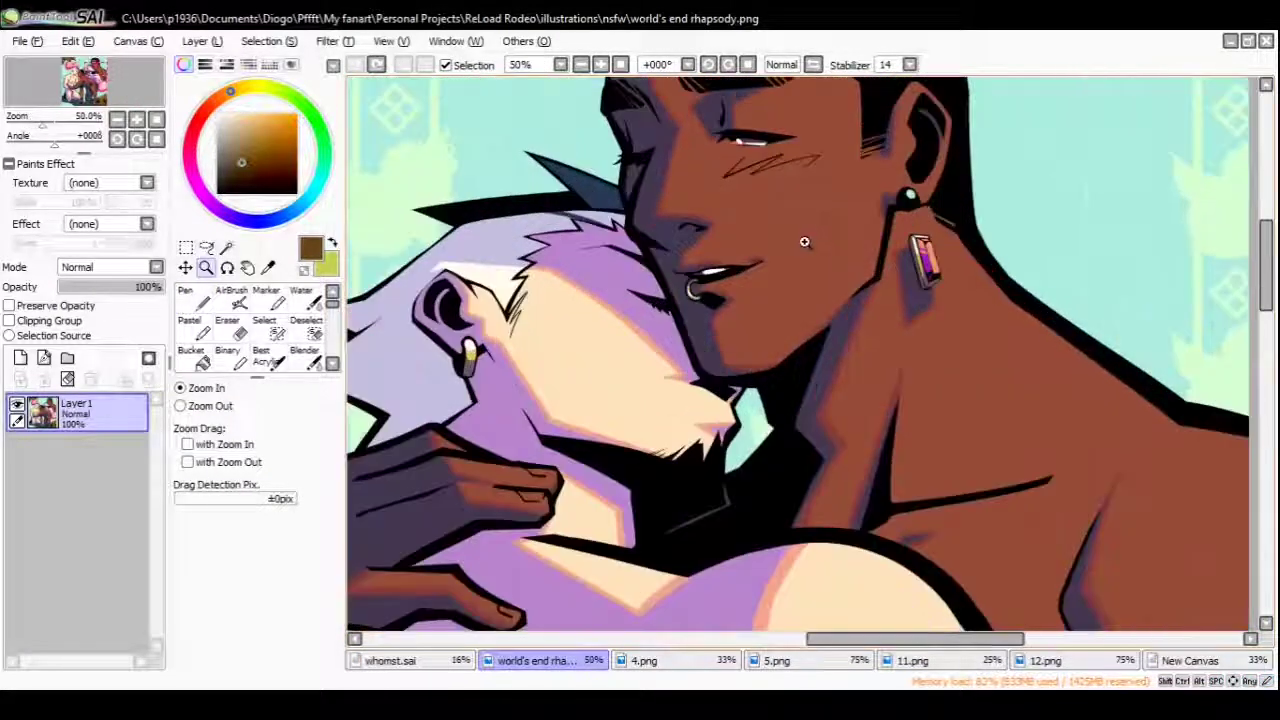
{"action": "left_click", "coordinate": [804, 241]}
{"action": "scroll", "coordinate": [829, 337], "scroll_direction": "down", "scroll_amount": 5}
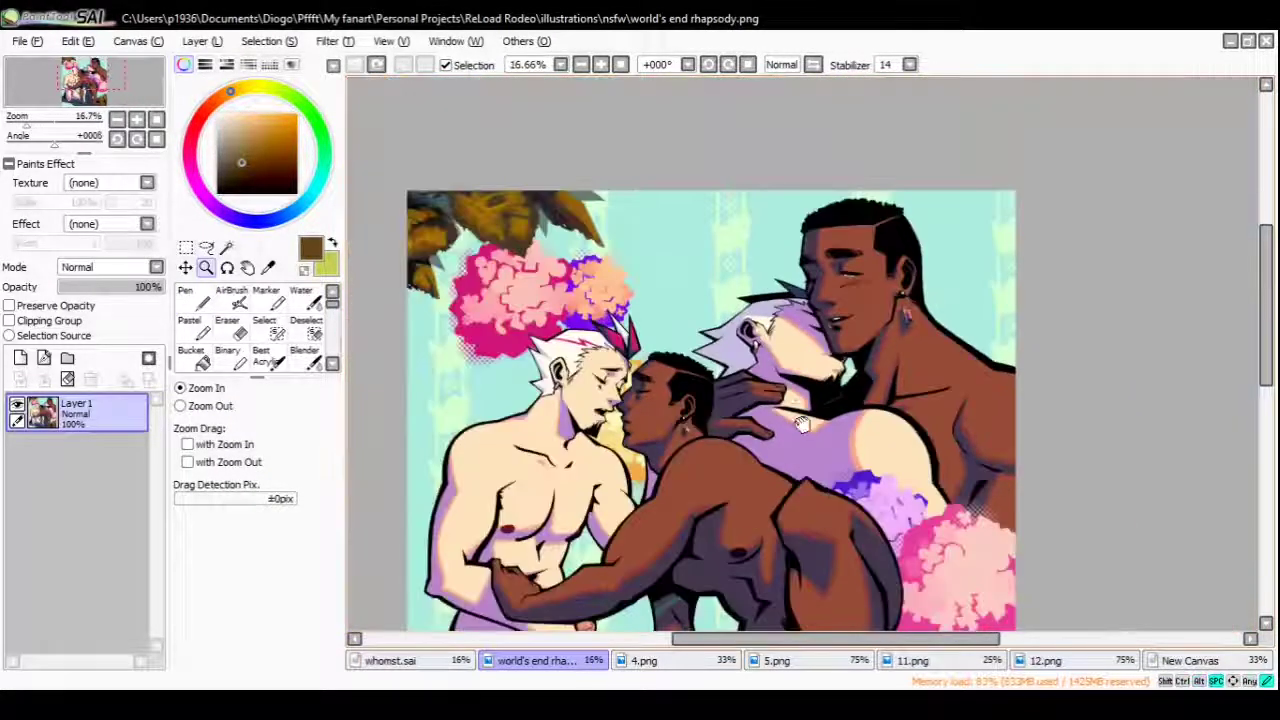
{"action": "left_click", "coordinate": [803, 425]}
{"action": "scroll", "coordinate": [800, 339], "scroll_direction": "down", "scroll_amount": 2}
{"action": "left_click_drag", "start_coordinate": [800, 405], "coordinate": [795, 330]}
{"action": "scroll", "coordinate": [795, 316], "scroll_direction": "up", "scroll_amount": 1}
{"action": "scroll", "coordinate": [795, 316], "scroll_direction": "down", "scroll_amount": 2}
{"action": "scroll", "coordinate": [795, 316], "scroll_direction": "up", "scroll_amount": 2}
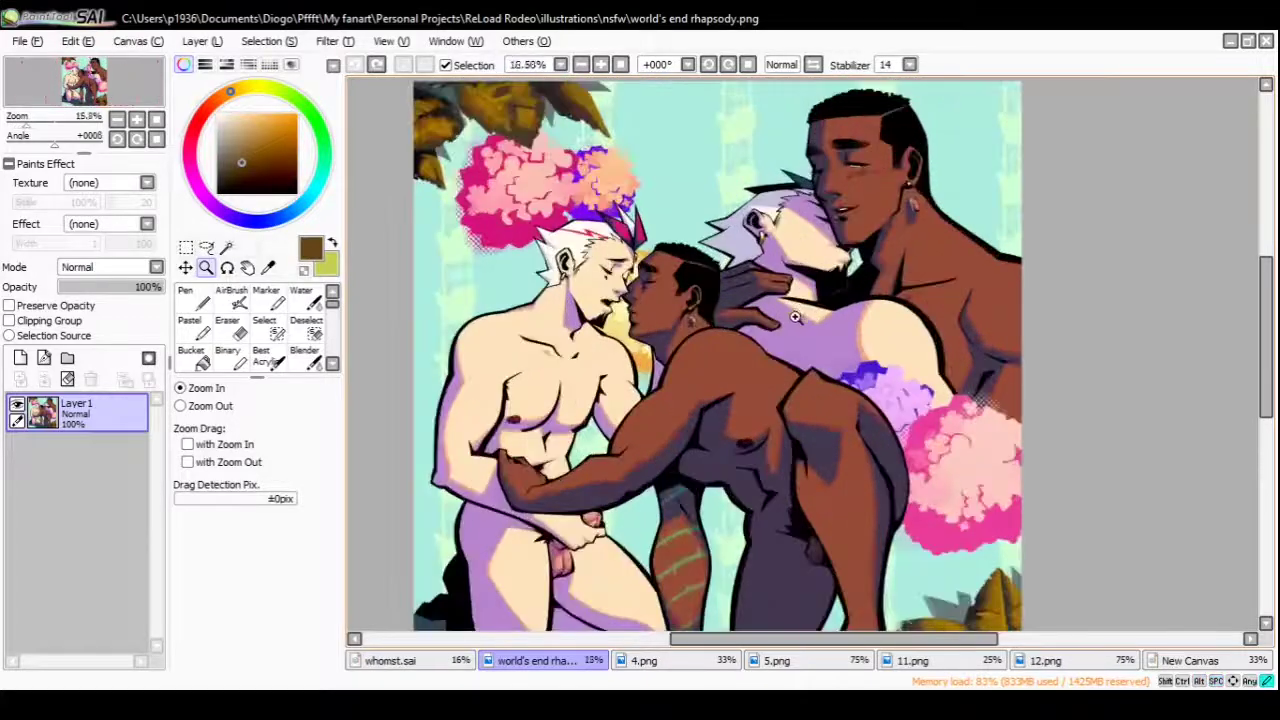
{"action": "left_click", "coordinate": [795, 316]}
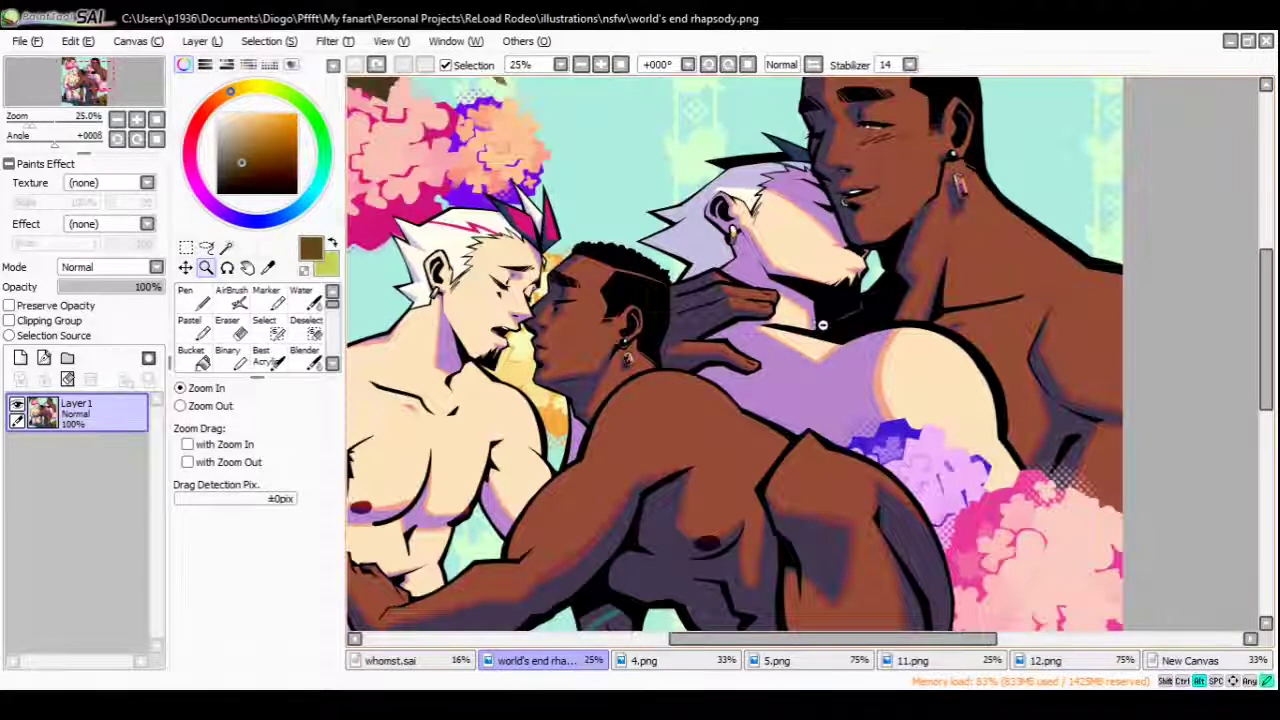
{"action": "scroll", "coordinate": [820, 375], "scroll_direction": "down", "scroll_amount": 2}
{"action": "scroll", "coordinate": [820, 375], "scroll_direction": "up", "scroll_amount": 1}
{"action": "left_click_drag", "start_coordinate": [818, 383], "coordinate": [816, 377]}
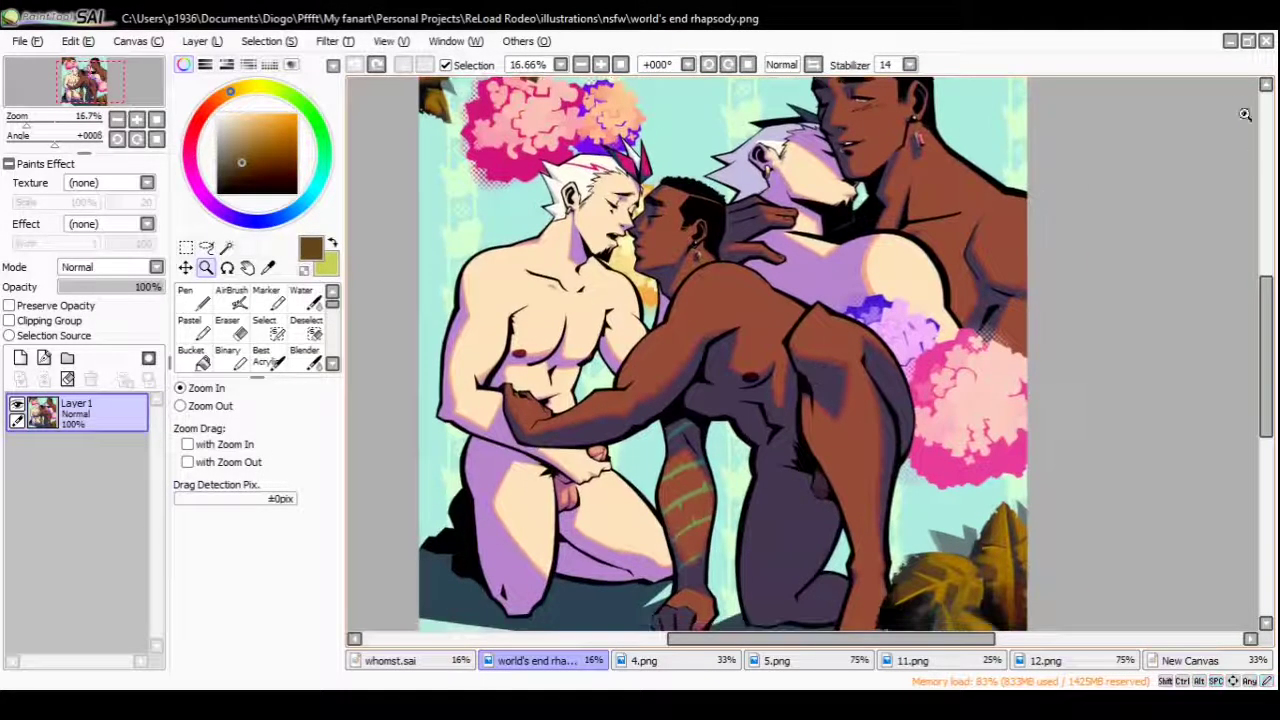
View 4.png briefly, switch to whomst.sai and bring the character's head and shoulders into view
{"action": "left_click", "coordinate": [700, 664]}
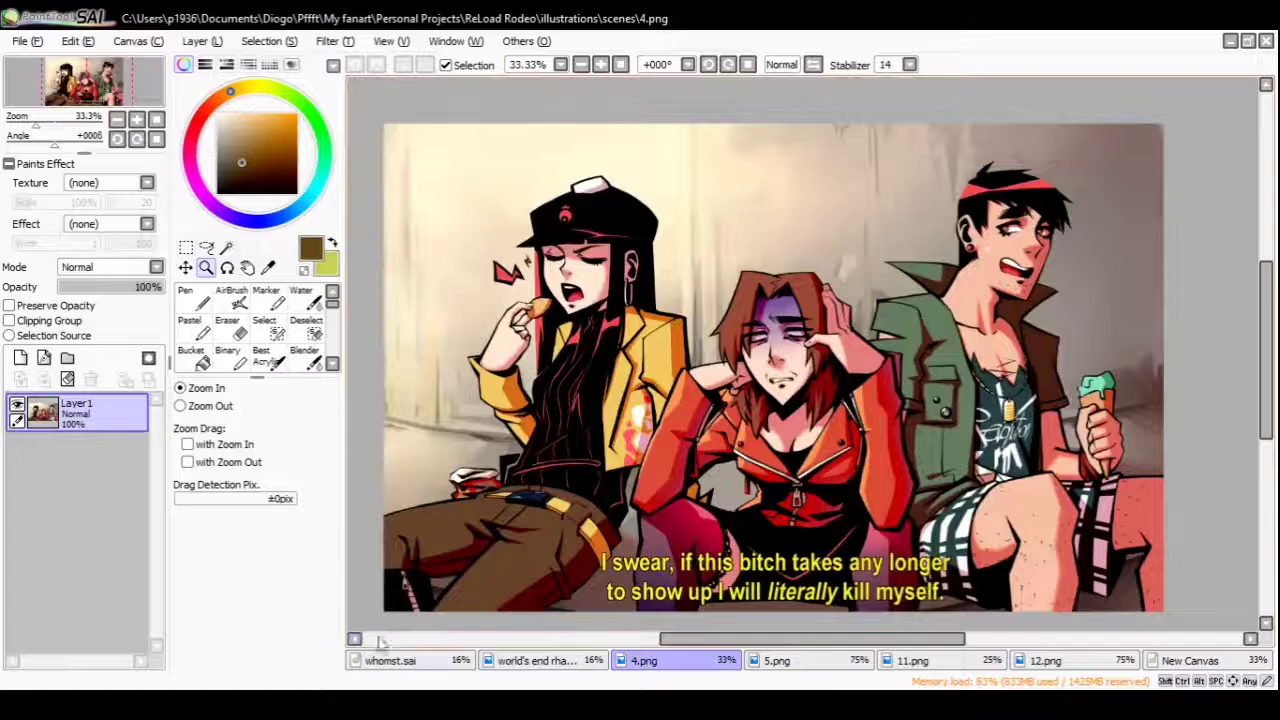
{"action": "left_click", "coordinate": [390, 660]}
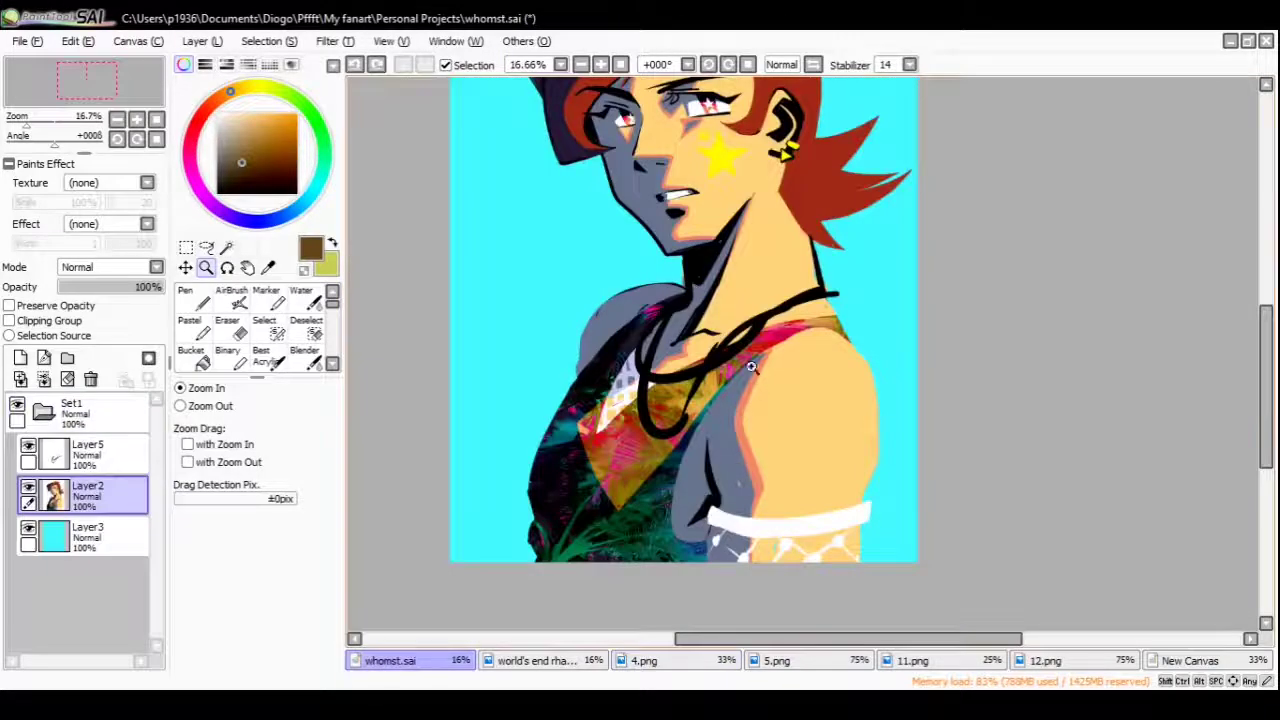
{"action": "scroll", "coordinate": [751, 367], "scroll_direction": "up", "scroll_amount": 2}
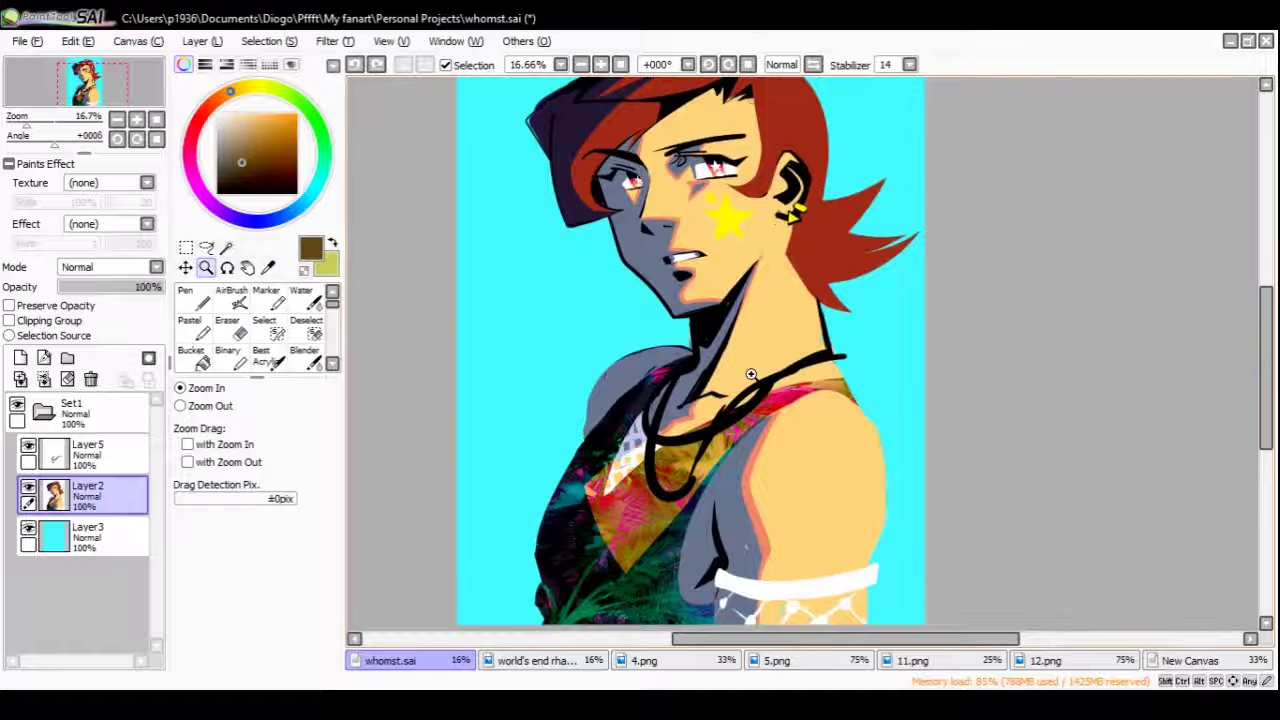
{"action": "left_click_drag", "start_coordinate": [751, 374], "coordinate": [694, 464]}
Sample the light yellow-orange of the character's skin with the Pen active, and pick the hair's dark red
{"action": "key", "text": "n"}
{"action": "left_click", "coordinate": [685, 340], "text": "alt"}
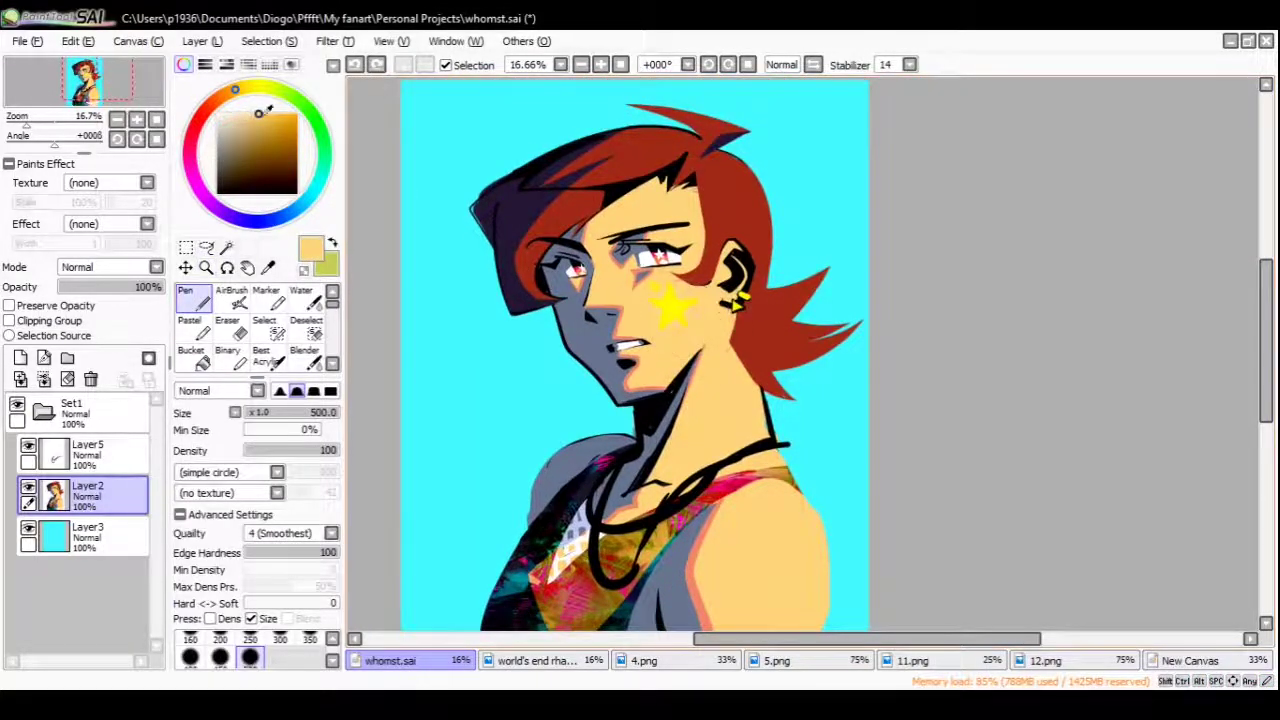
{"action": "left_click", "coordinate": [265, 142]}
{"action": "left_click", "coordinate": [205, 112]}
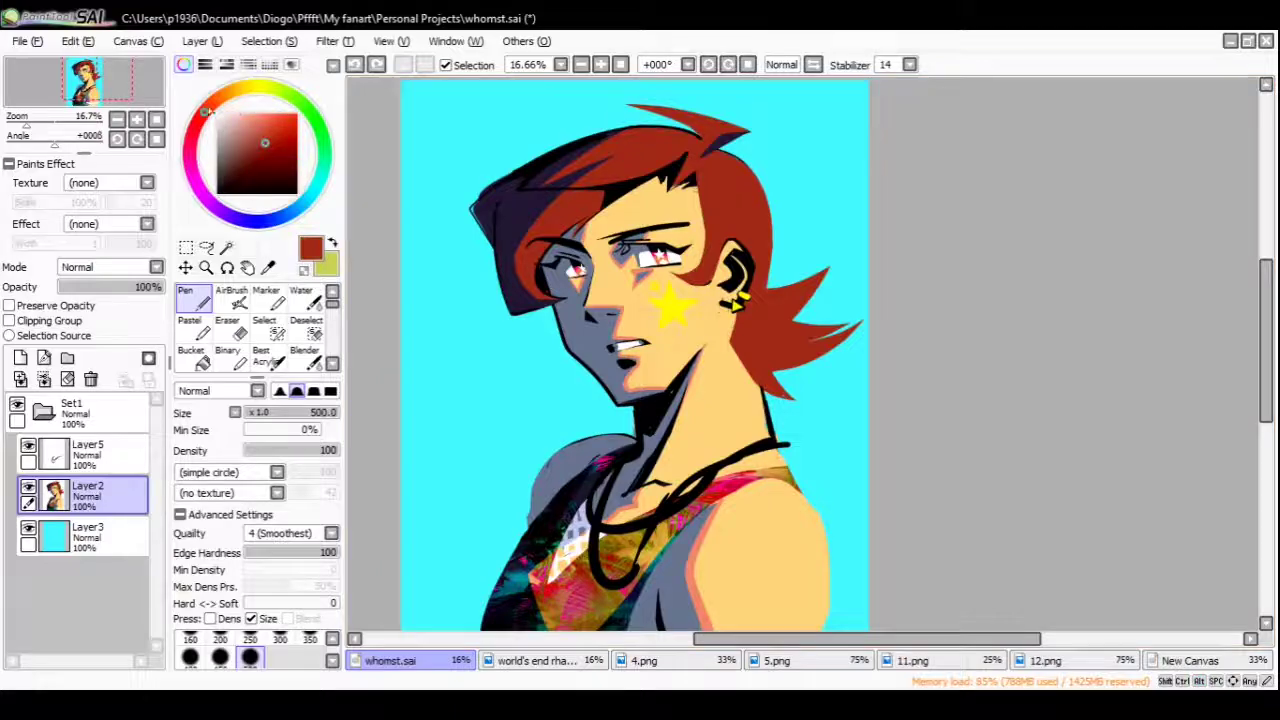
Sample the blue-grey arm shadow and the orange at the edge of the lit skin, and examine their boundary up close
{"action": "scroll", "coordinate": [690, 370], "scroll_direction": "down", "scroll_amount": 3}
{"action": "left_click", "coordinate": [658, 364], "text": "alt"}
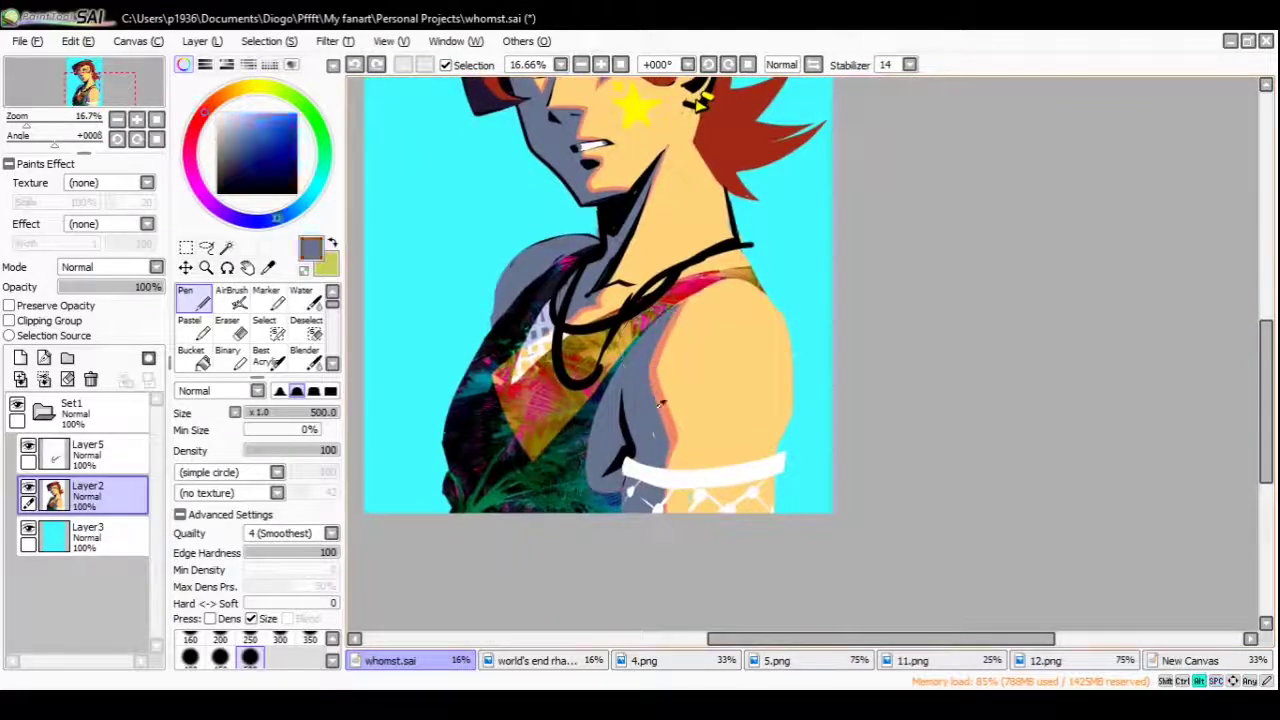
{"action": "left_click", "coordinate": [668, 366], "text": "alt"}
{"action": "left_click", "coordinate": [672, 366], "text": "ctrl"}
{"action": "left_click", "coordinate": [600, 374], "text": "ctrl"}
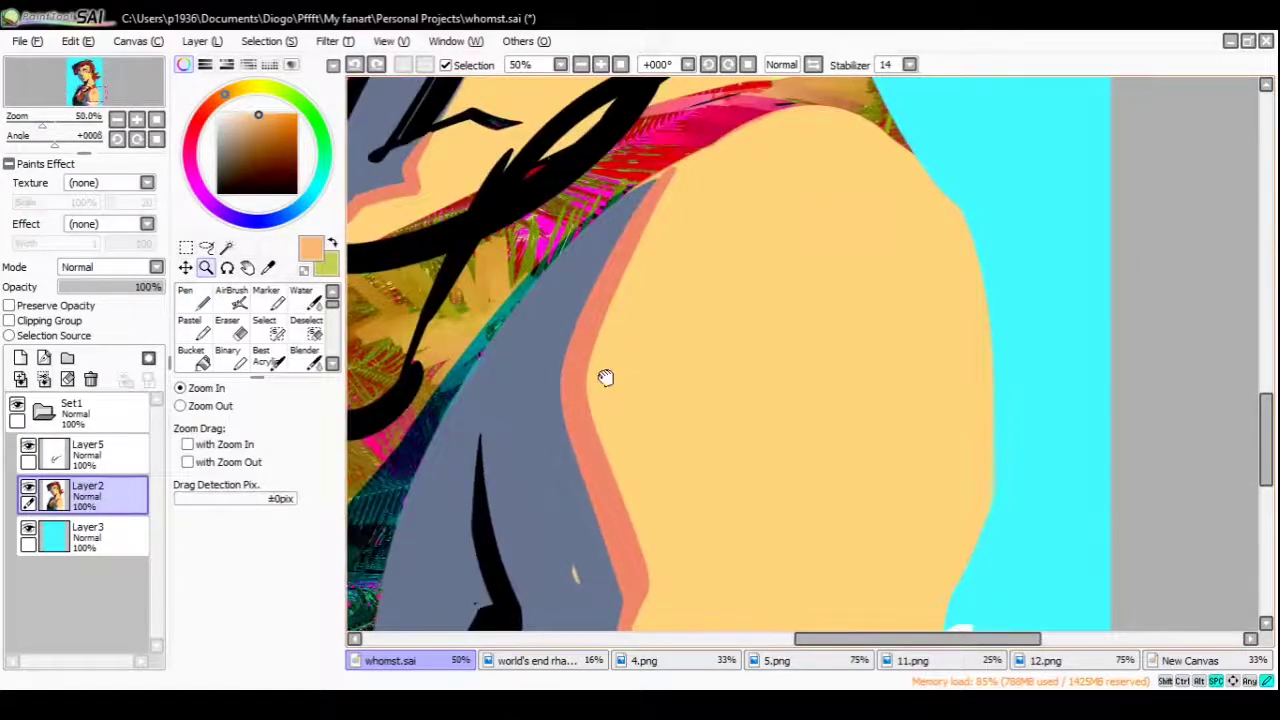
Sample the salmon edge colour on the arm's shadow and examine the shoulder, face and whole figure
{"action": "left_click", "coordinate": [606, 374], "text": "ctrl"}
{"action": "left_click", "coordinate": [612, 228], "text": "alt"}
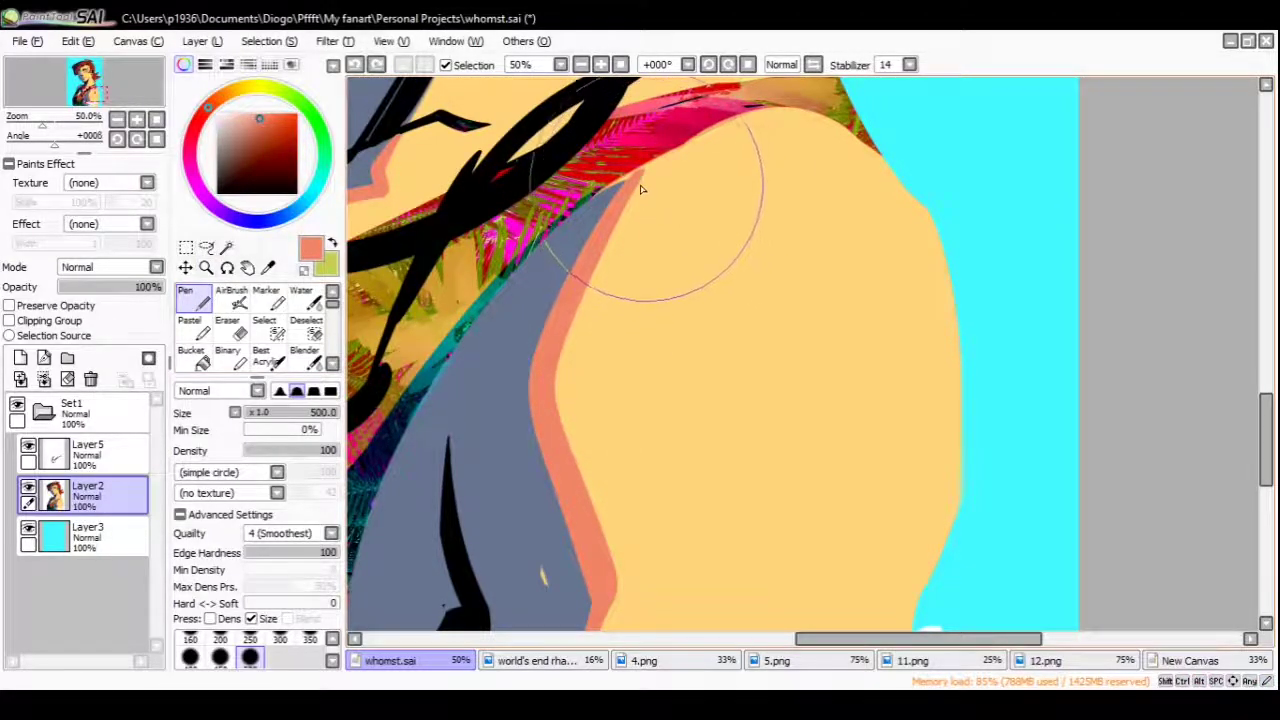
{"action": "mouse_move", "coordinate": [620, 194]}
{"action": "left_mouse_down"}
{"action": "mouse_move", "coordinate": [640, 217]}
{"action": "mouse_move", "coordinate": [720, 451]}
{"action": "mouse_move", "coordinate": [763, 443]}
{"action": "left_mouse_up"}
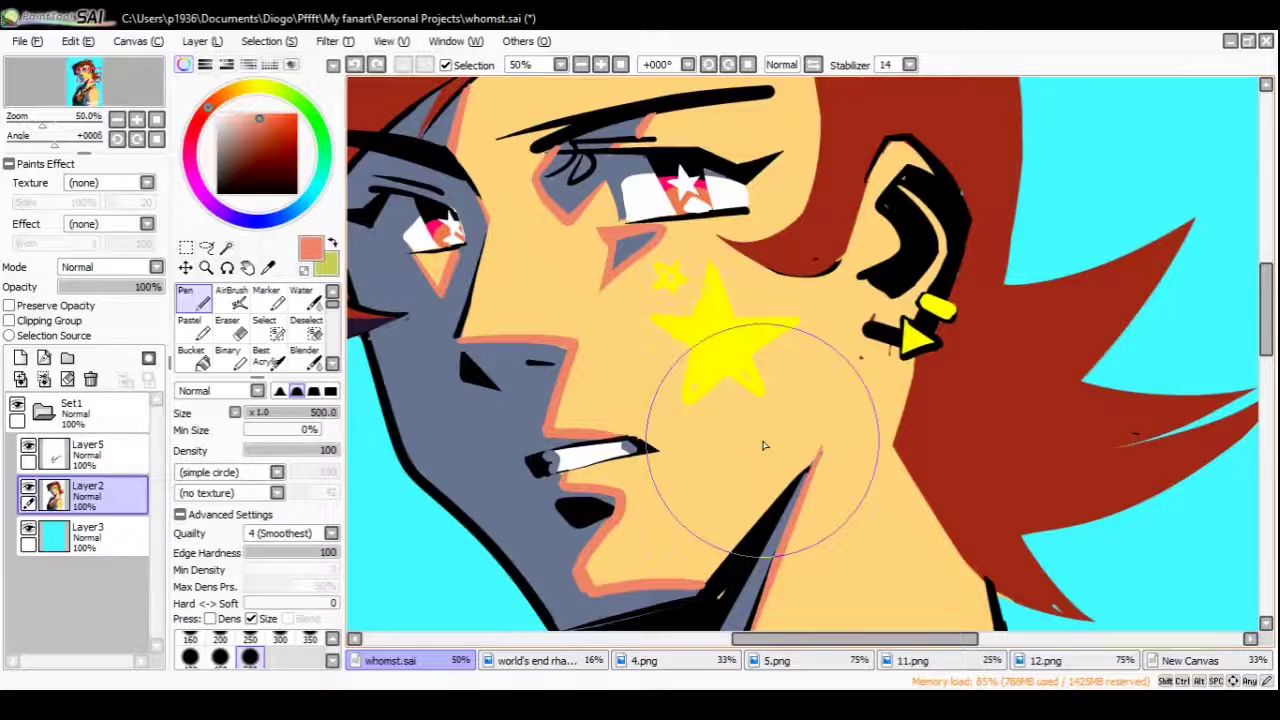
{"action": "left_click", "coordinate": [780, 380], "text": "ctrl+alt"}
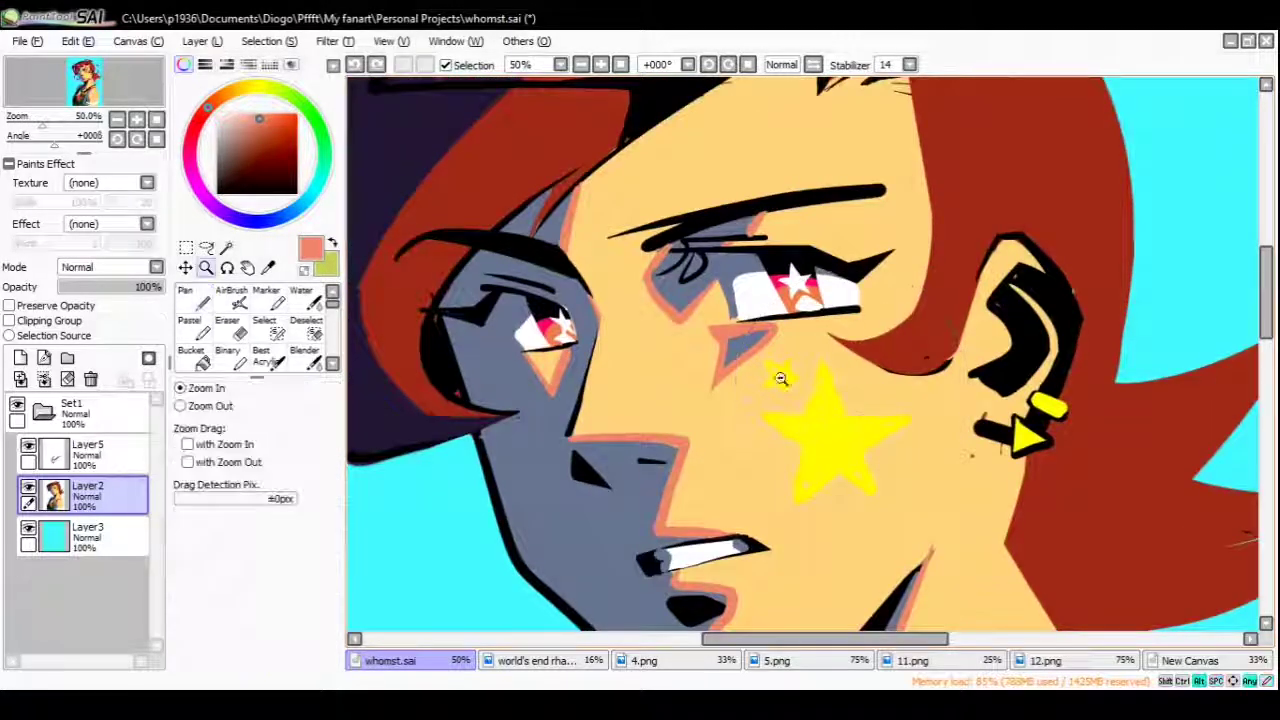
{"action": "left_click", "coordinate": [795, 315], "text": "ctrl+alt"}
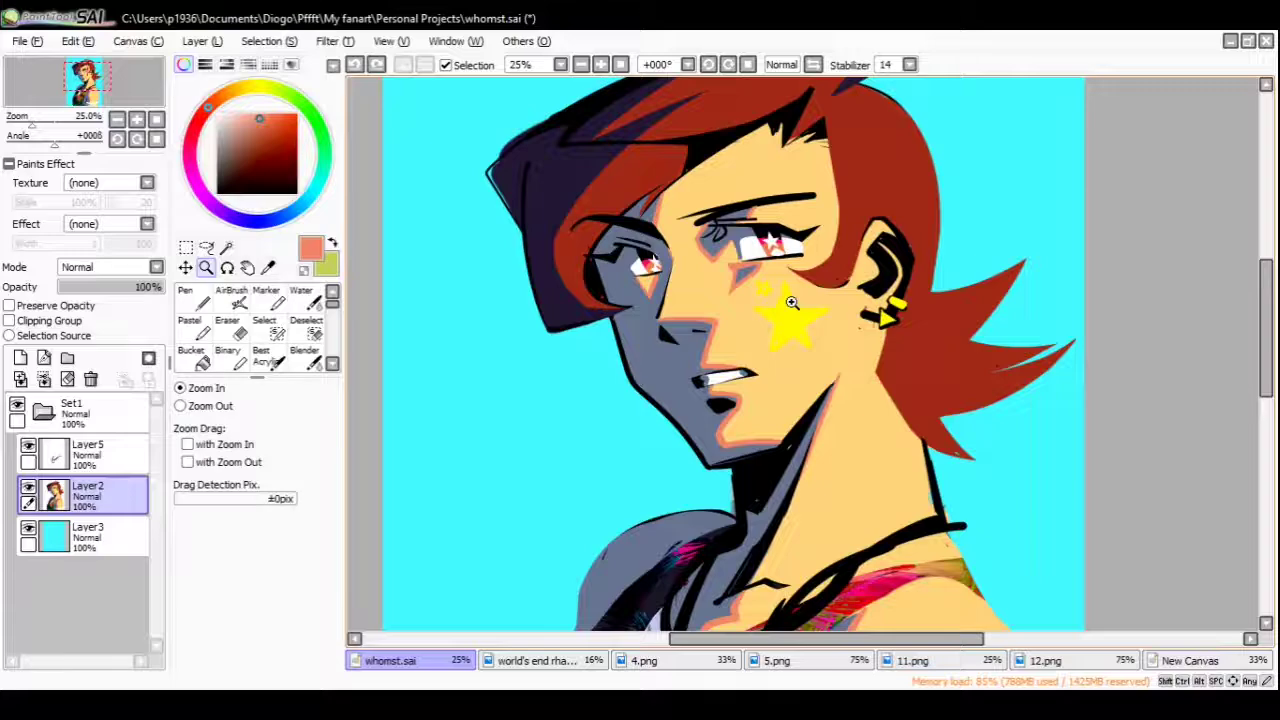
{"action": "left_click", "coordinate": [666, 301]}
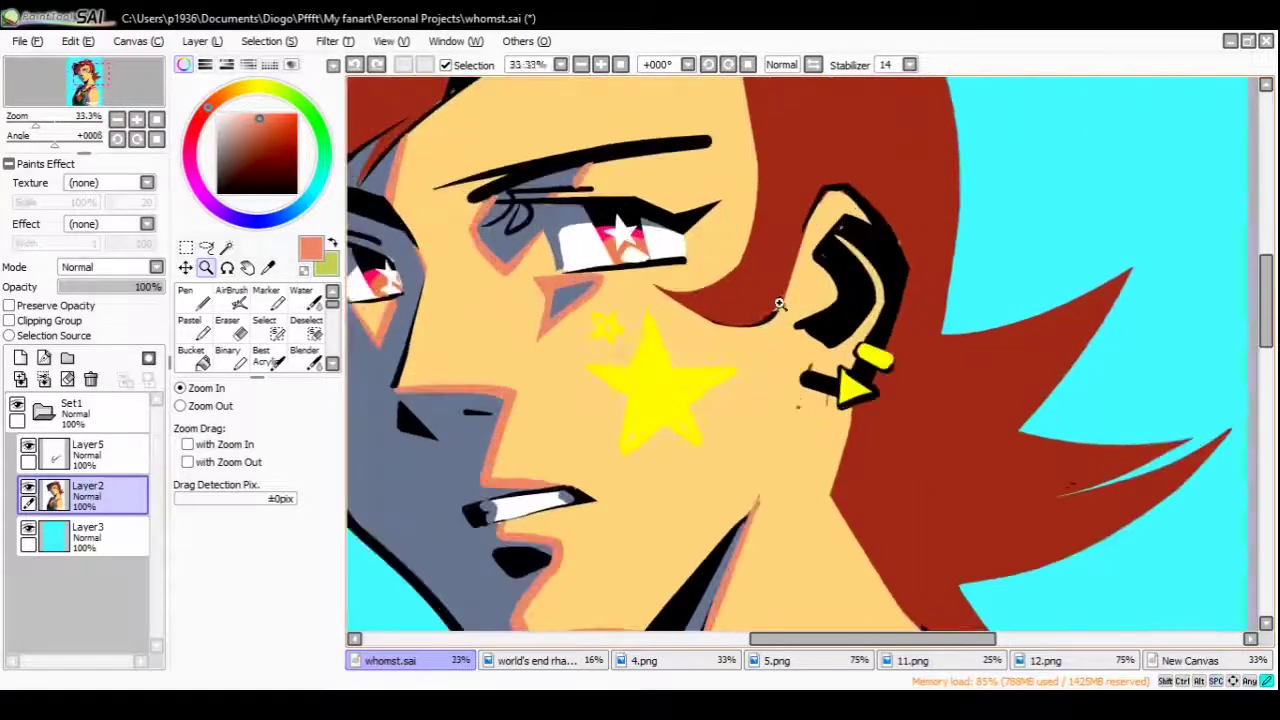
{"action": "left_click", "coordinate": [700, 340], "text": "alt"}
{"action": "left_click", "coordinate": [700, 340], "text": "alt"}
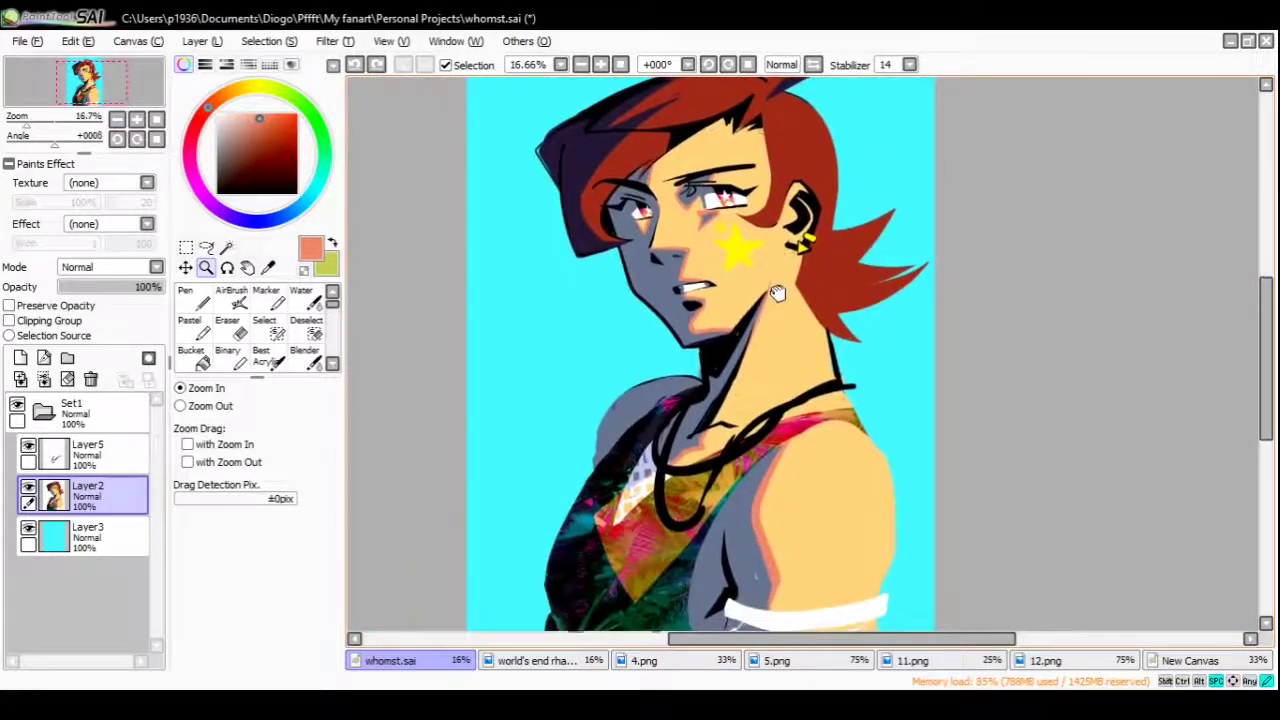
{"action": "left_click", "coordinate": [781, 321]}
{"action": "left_click_drag", "start_coordinate": [775, 332], "coordinate": [763, 402]}
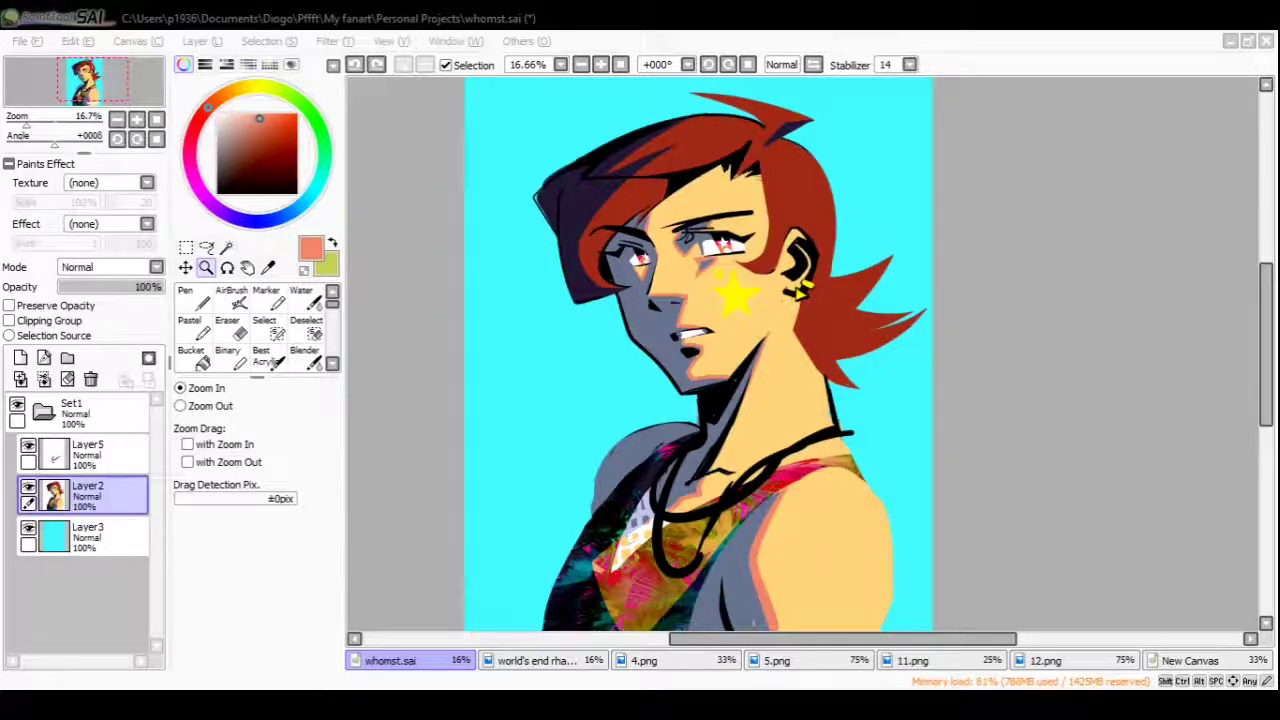
Examine the head and upper body in normal and mirrored view, ending in the normal orientation
{"action": "scroll", "coordinate": [584, 252], "scroll_direction": "up", "scroll_amount": 4}
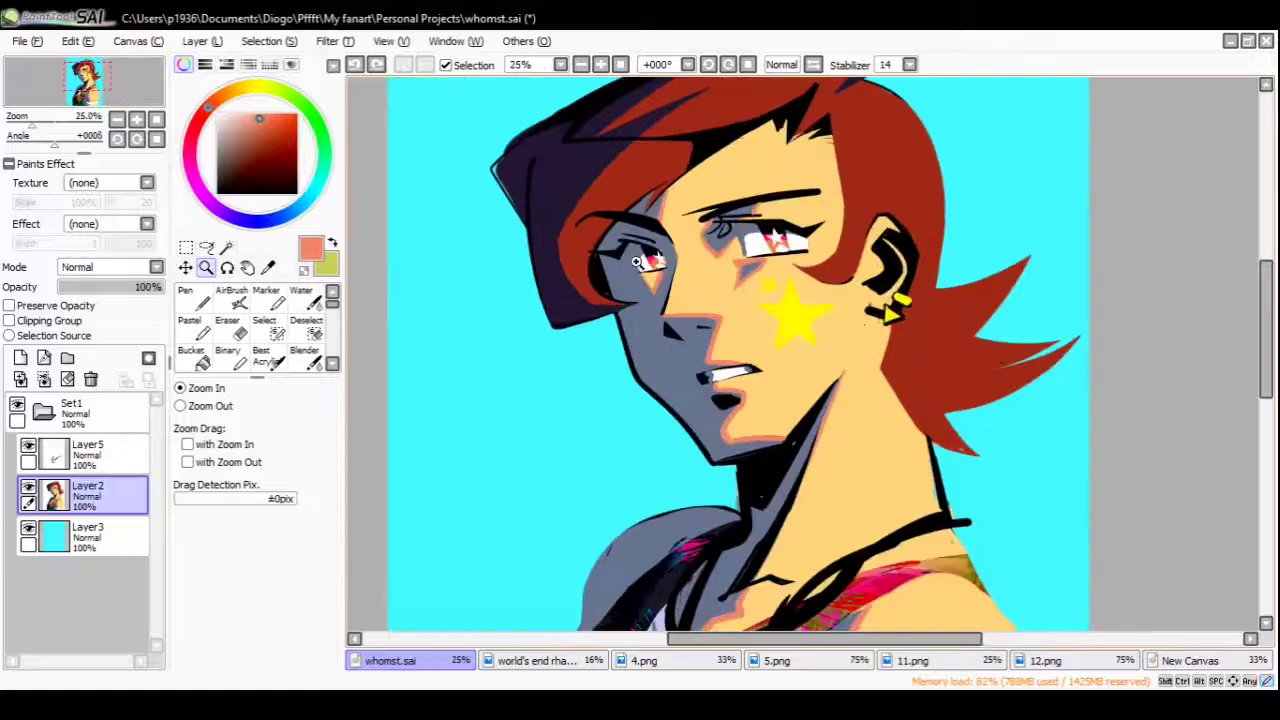
{"action": "scroll", "coordinate": [700, 230], "scroll_direction": "down", "scroll_amount": 2}
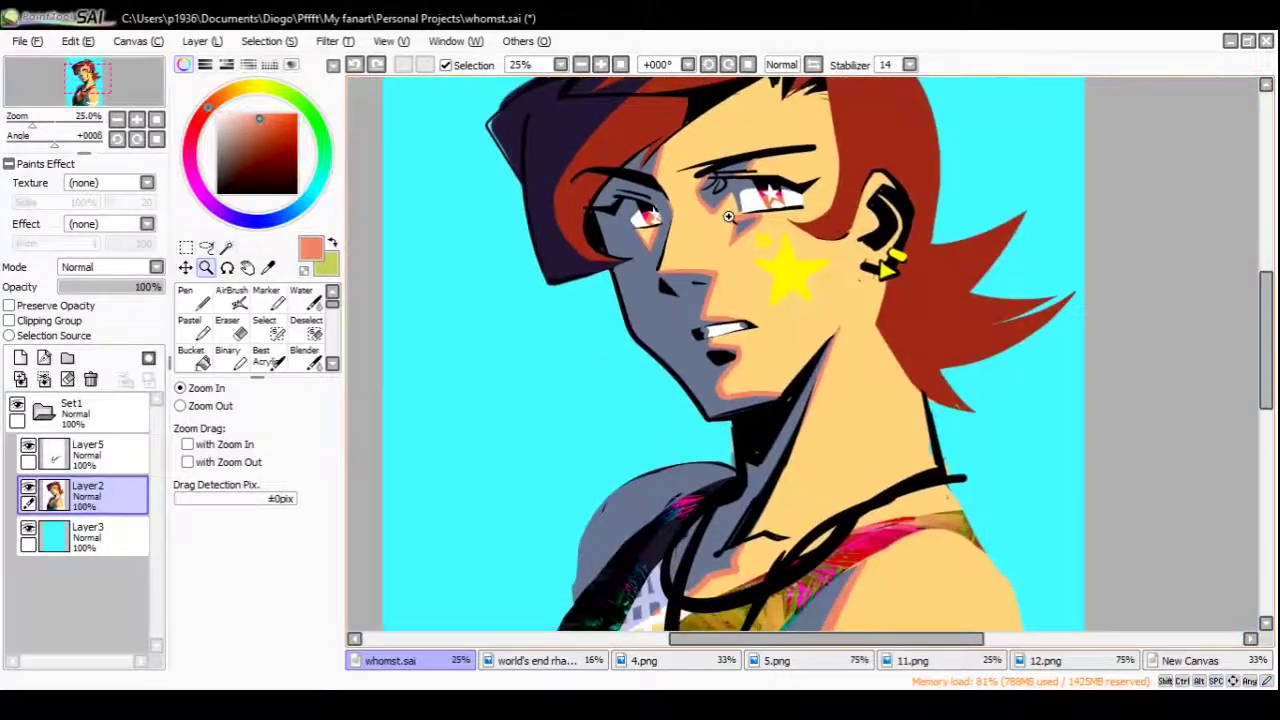
{"action": "left_click", "coordinate": [812, 64]}
{"action": "left_click_drag", "start_coordinate": [840, 230], "coordinate": [731, 291]}
{"action": "scroll", "coordinate": [706, 368], "scroll_direction": "down", "scroll_amount": 1}
{"action": "scroll", "coordinate": [706, 368], "scroll_direction": "up", "scroll_amount": 1}
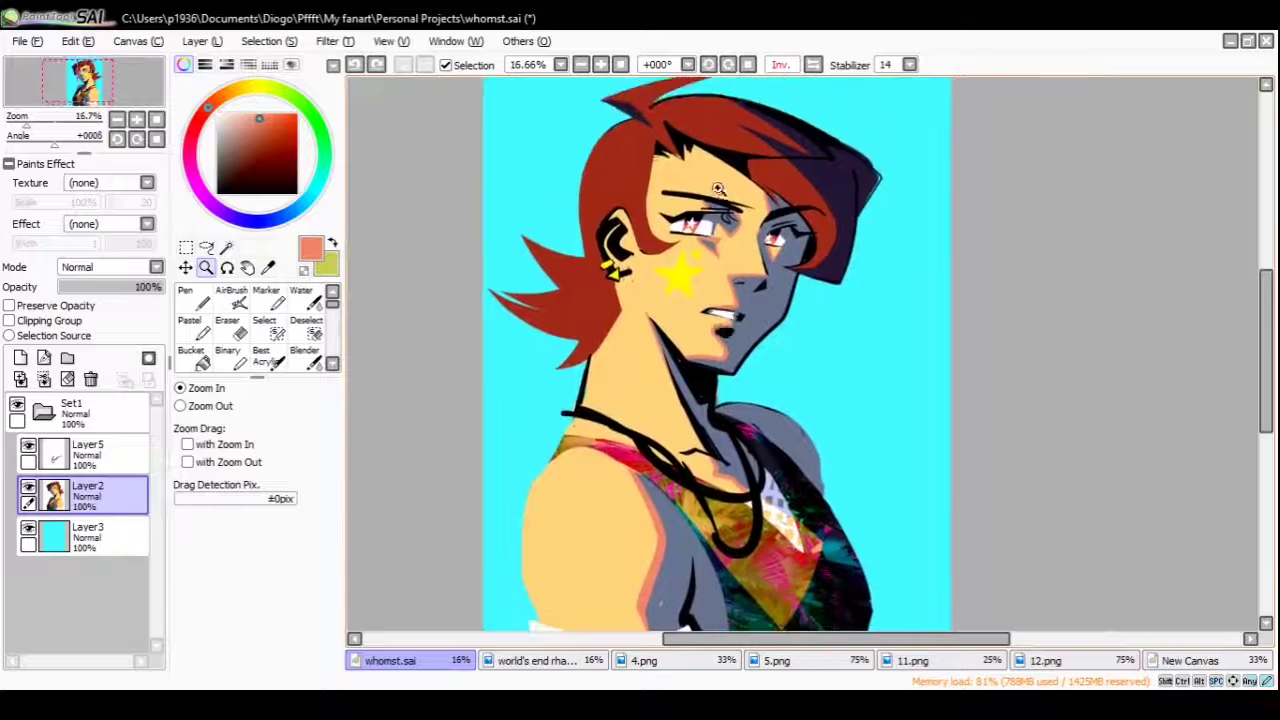
{"action": "scroll", "coordinate": [725, 293], "scroll_direction": "up", "scroll_amount": 2}
{"action": "scroll", "coordinate": [710, 300], "scroll_direction": "down", "scroll_amount": 3}
{"action": "scroll", "coordinate": [702, 303], "scroll_direction": "up", "scroll_amount": 1}
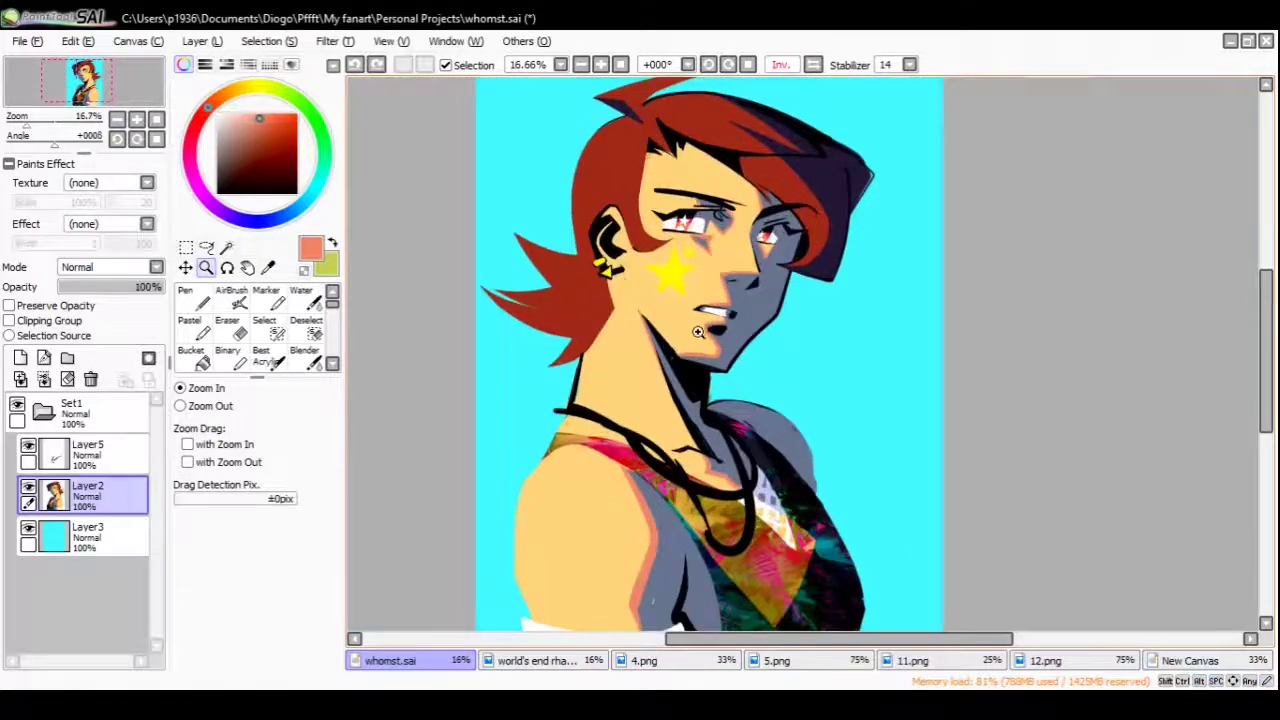
{"action": "left_click_drag", "start_coordinate": [702, 303], "coordinate": [720, 282]}
{"action": "scroll", "coordinate": [720, 282], "scroll_direction": "up", "scroll_amount": 1}
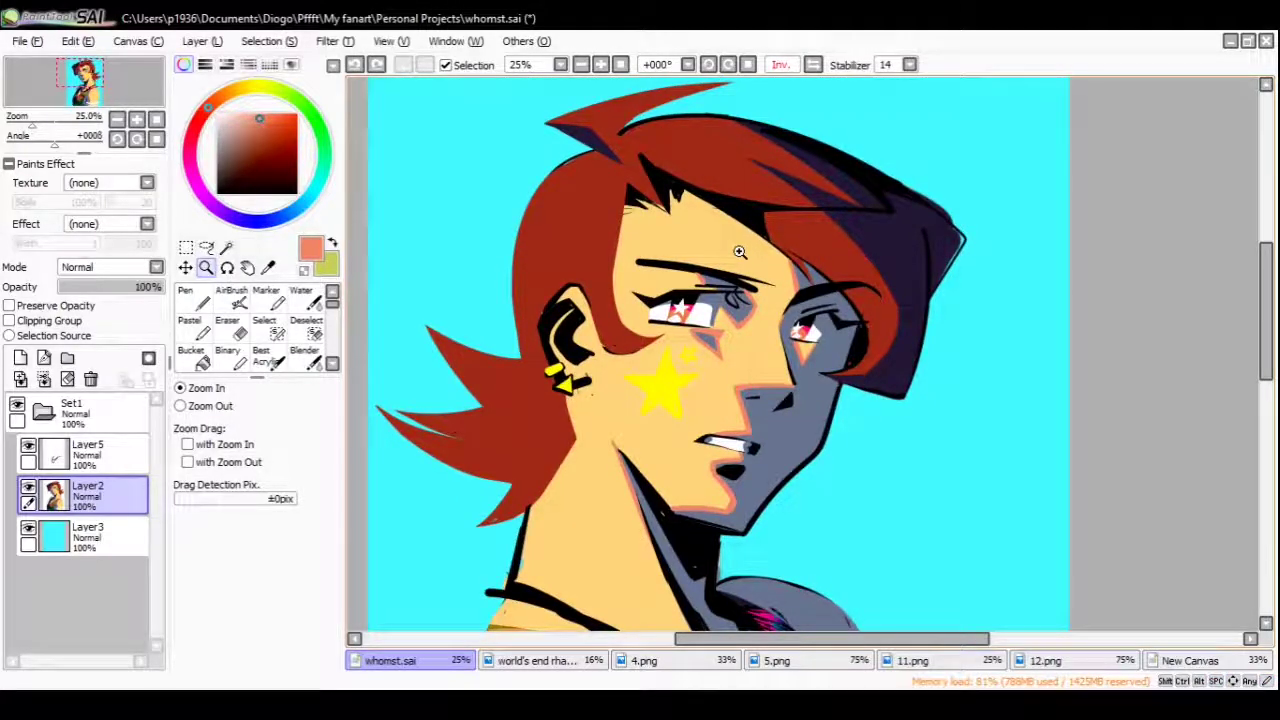
{"action": "left_click", "coordinate": [812, 64]}
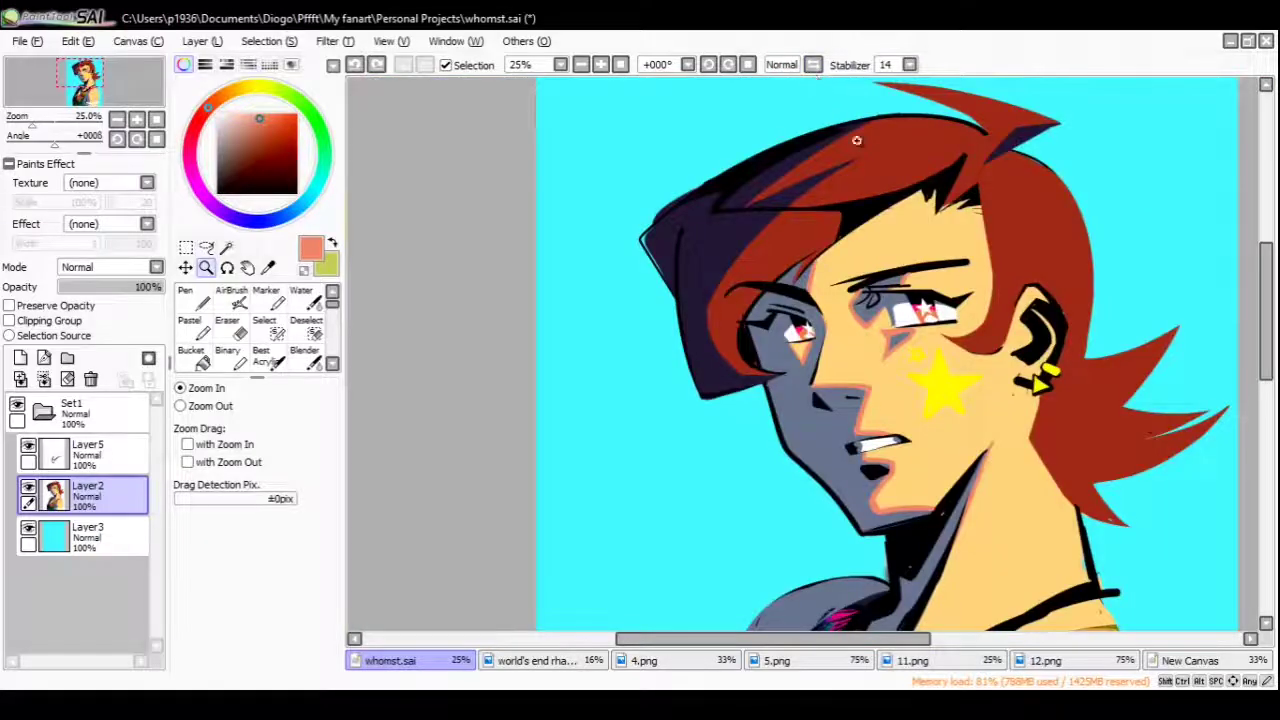
Examine the full portrait's composition and compare it with close-up views of the face, hair and necklace
{"action": "key", "text": "ctrl+minus"}
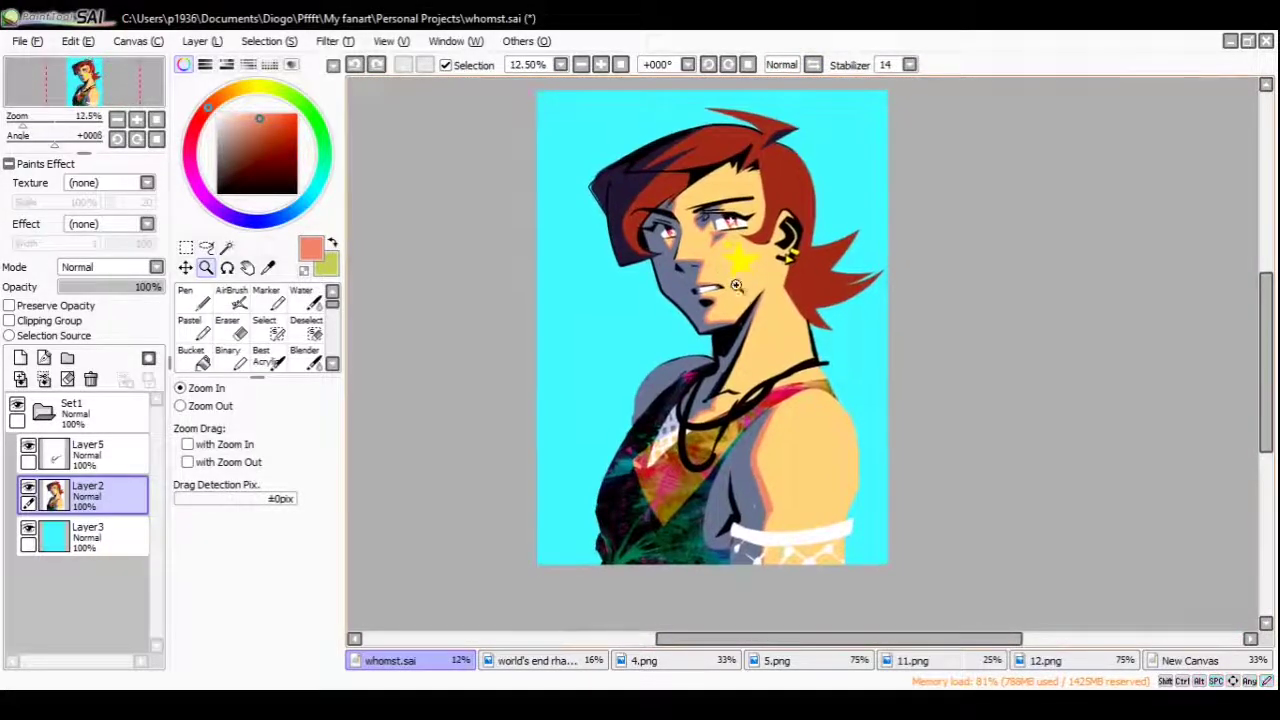
{"action": "left_click", "coordinate": [755, 240]}
{"action": "left_click", "coordinate": [755, 240]}
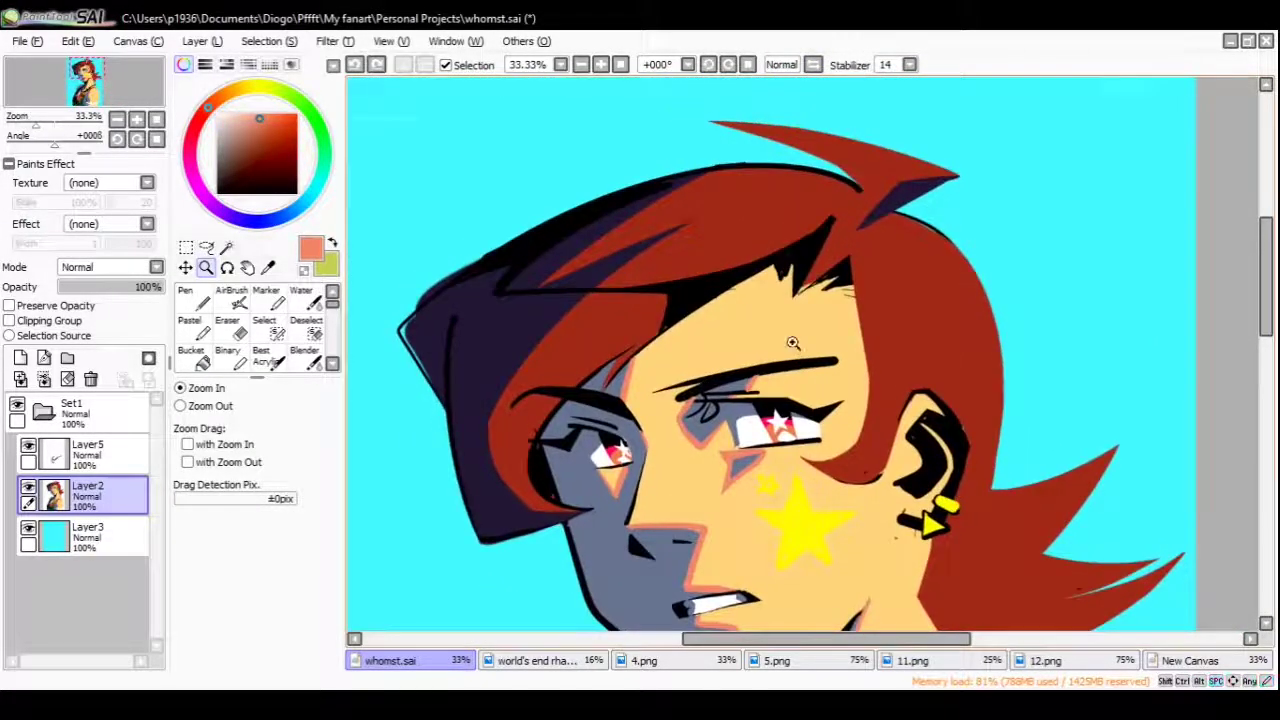
{"action": "scroll", "coordinate": [793, 343], "scroll_direction": "down", "scroll_amount": 3}
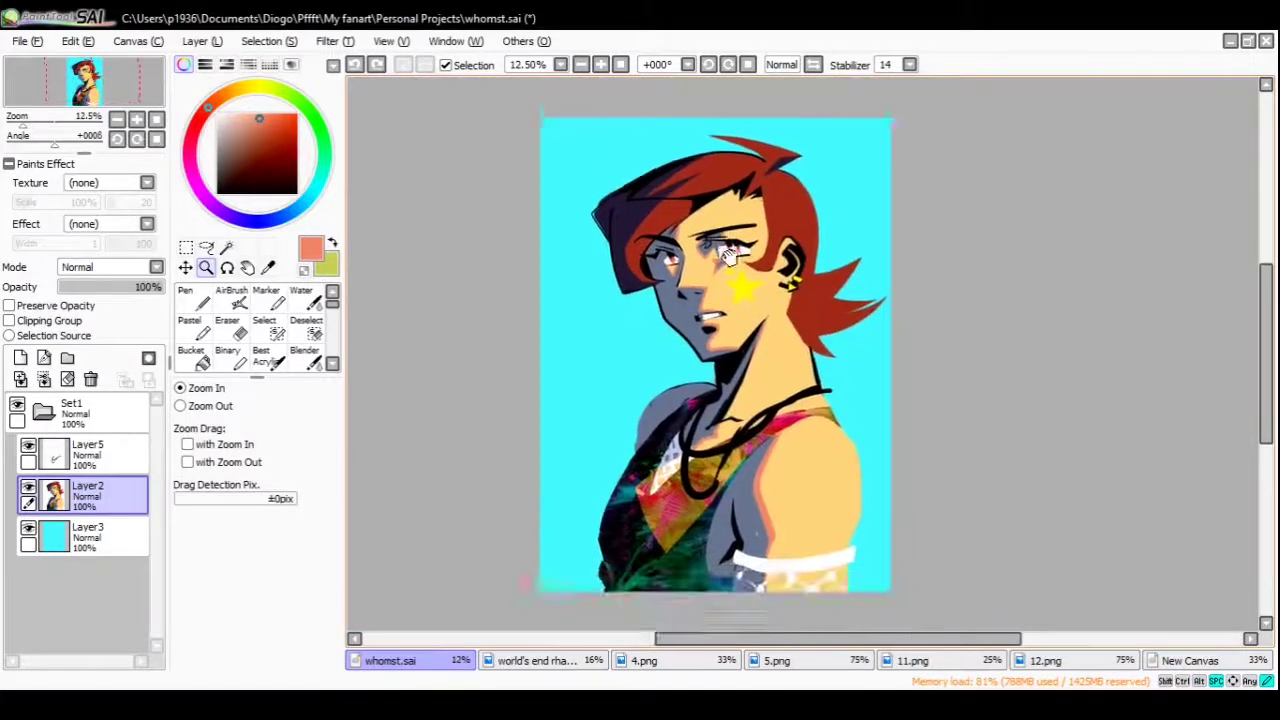
{"action": "left_click", "coordinate": [731, 230]}
{"action": "left_click", "coordinate": [750, 370]}
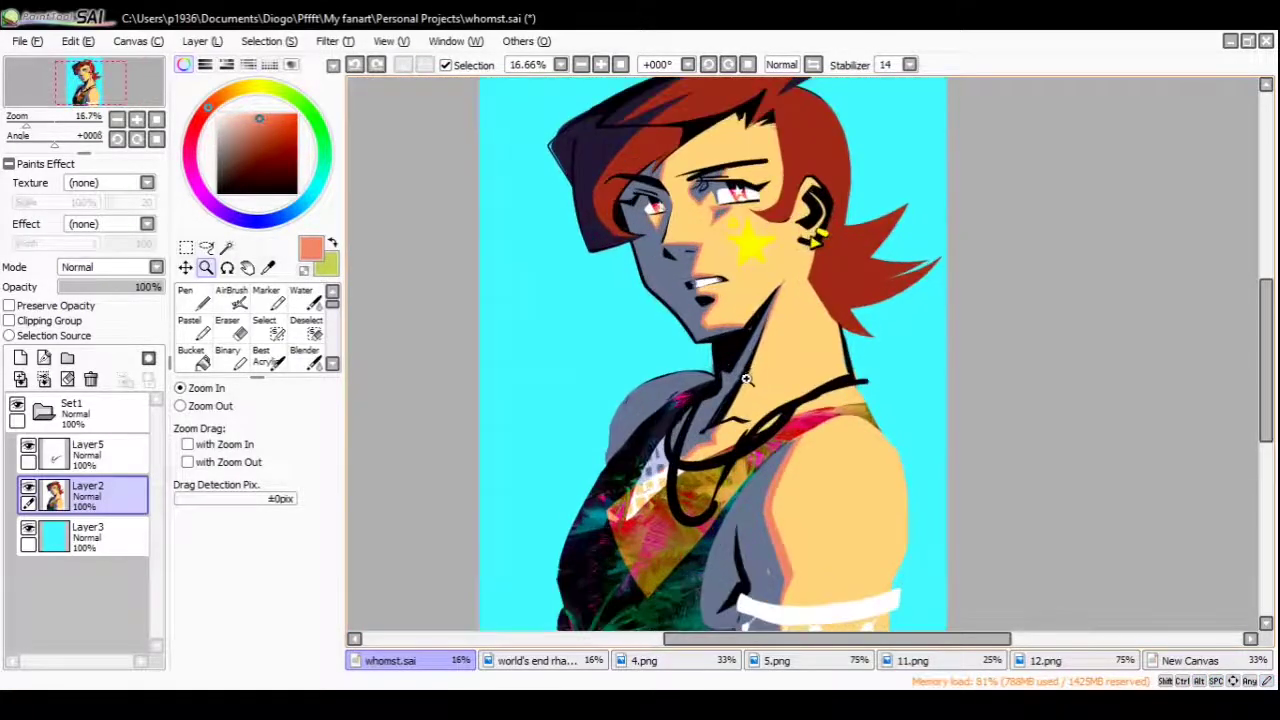
{"action": "left_click_drag", "start_coordinate": [730, 438], "coordinate": [735, 403]}
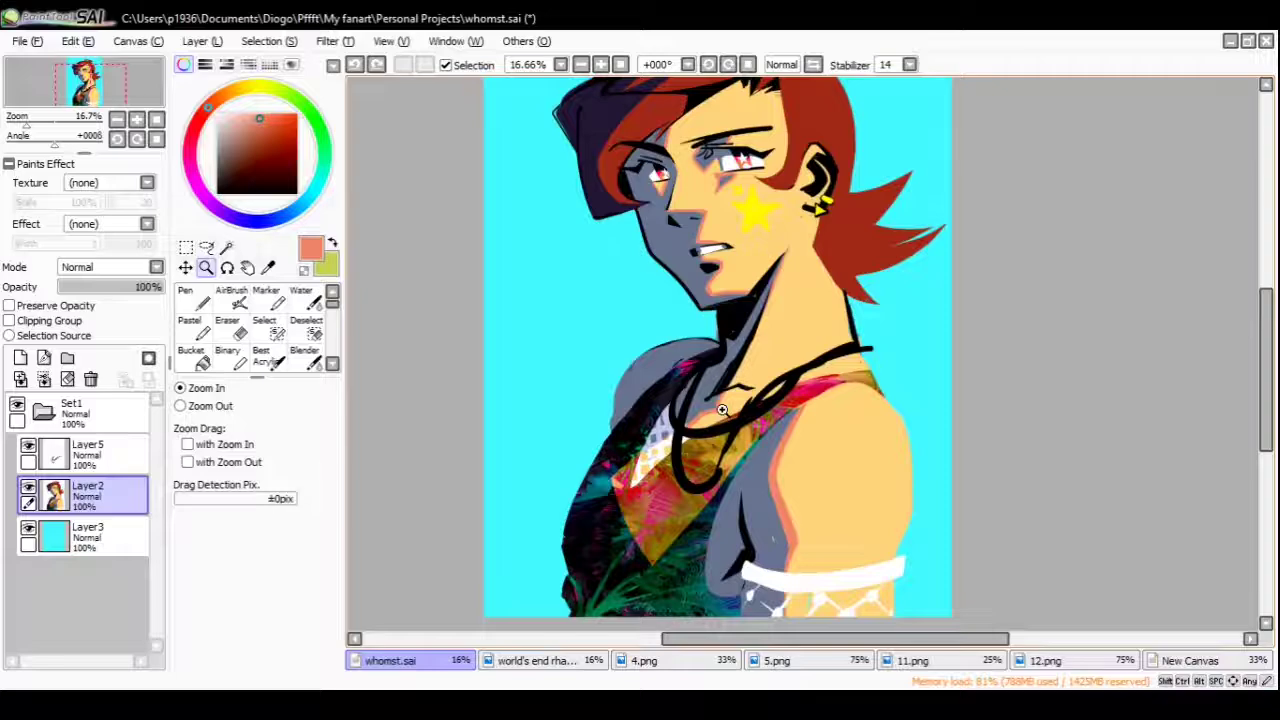
{"action": "left_click_drag", "start_coordinate": [703, 190], "coordinate": [745, 298]}
{"action": "left_click", "coordinate": [745, 298]}
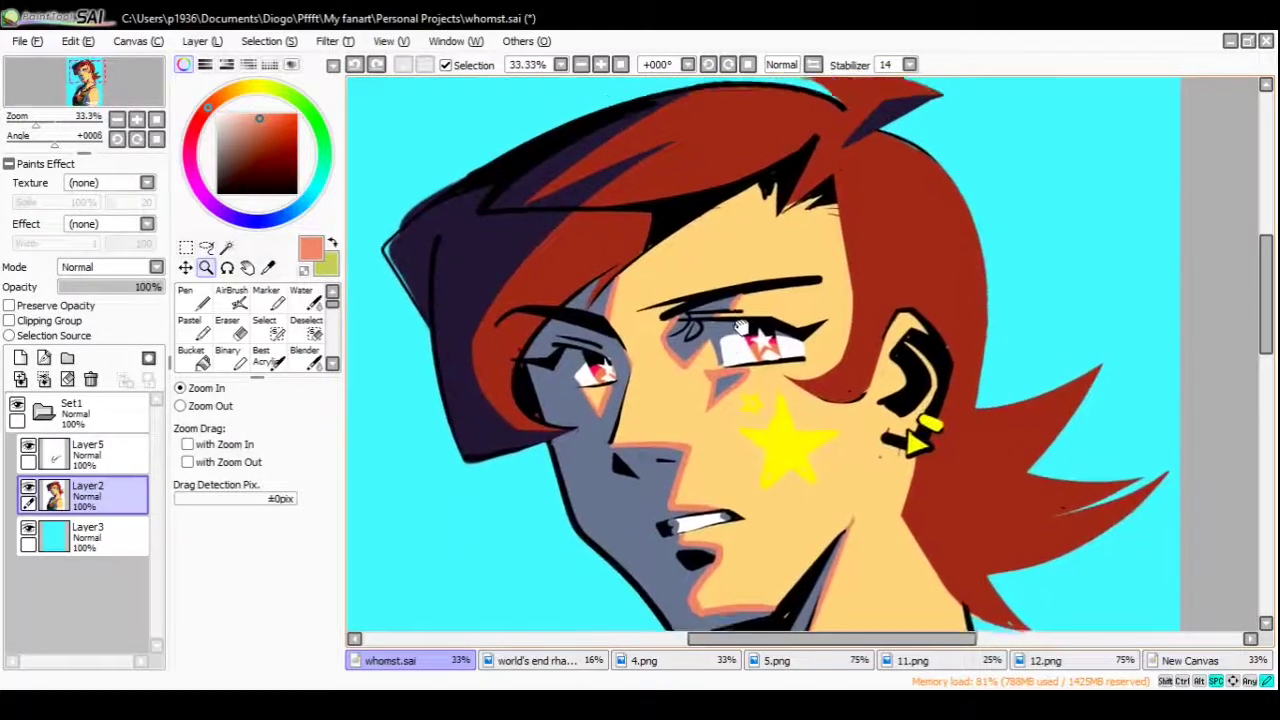
{"action": "key", "text": "ctrl+minus"}
{"action": "key", "text": "ctrl+minus"}
{"action": "key", "text": "ctrl+minus"}
{"action": "scroll", "coordinate": [730, 360], "scroll_direction": "down", "scroll_amount": 3}
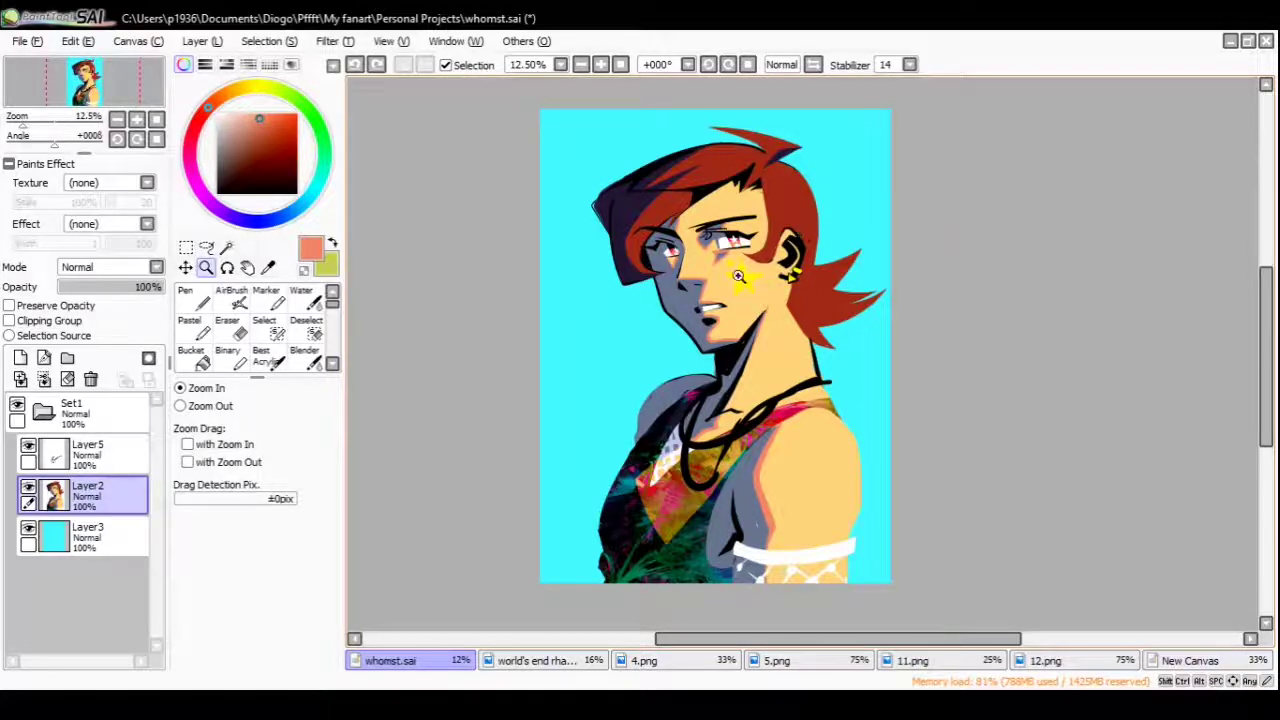
{"action": "left_click", "coordinate": [740, 262]}
{"action": "left_click", "coordinate": [740, 262]}
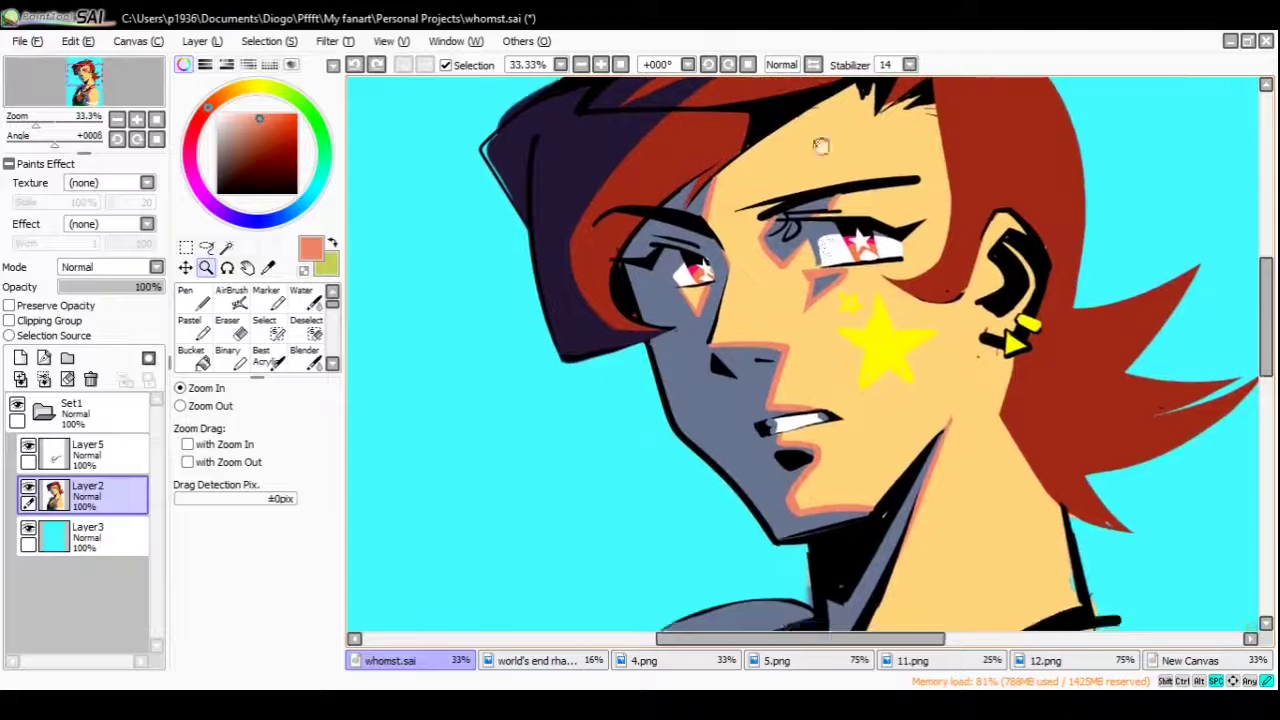
Check the figure's balance in mirrored view, restore the normal orientation and review the whole illustration
{"action": "left_click", "coordinate": [813, 64]}
{"action": "scroll", "coordinate": [830, 260], "scroll_direction": "down", "scroll_amount": 1}
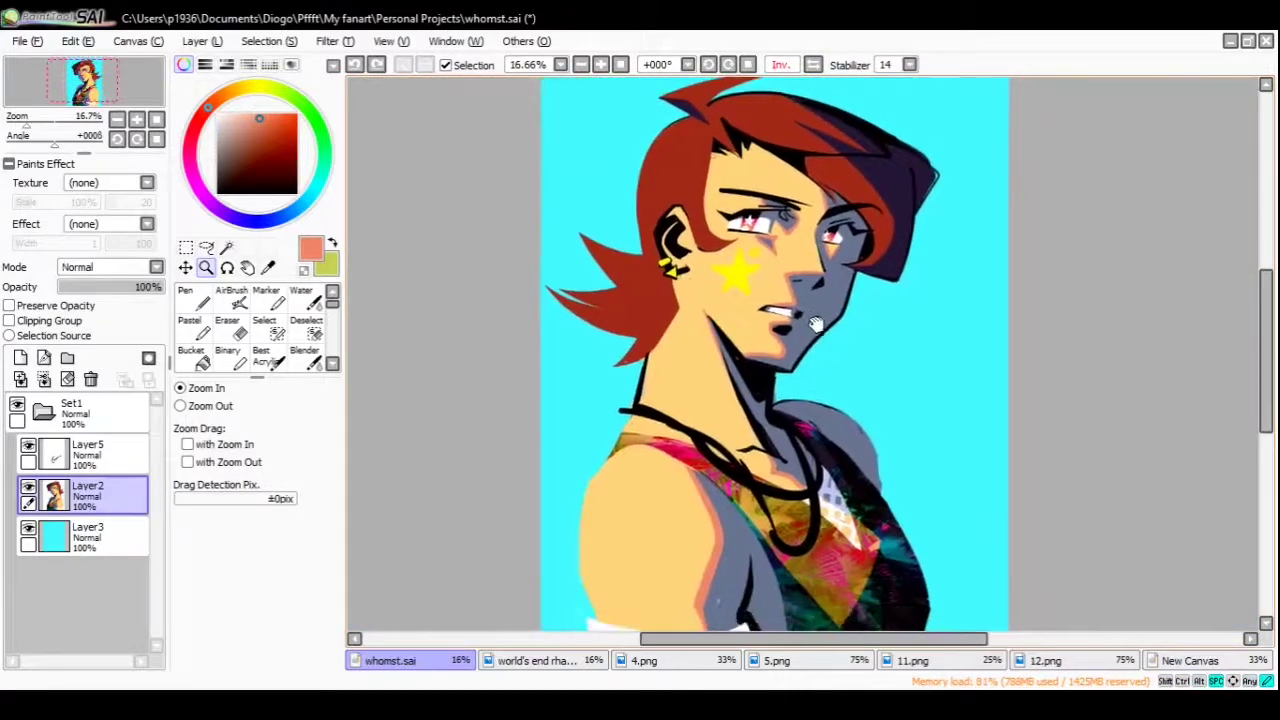
{"action": "left_click", "coordinate": [813, 64]}
{"action": "scroll", "coordinate": [815, 250], "scroll_direction": "down", "scroll_amount": 1}
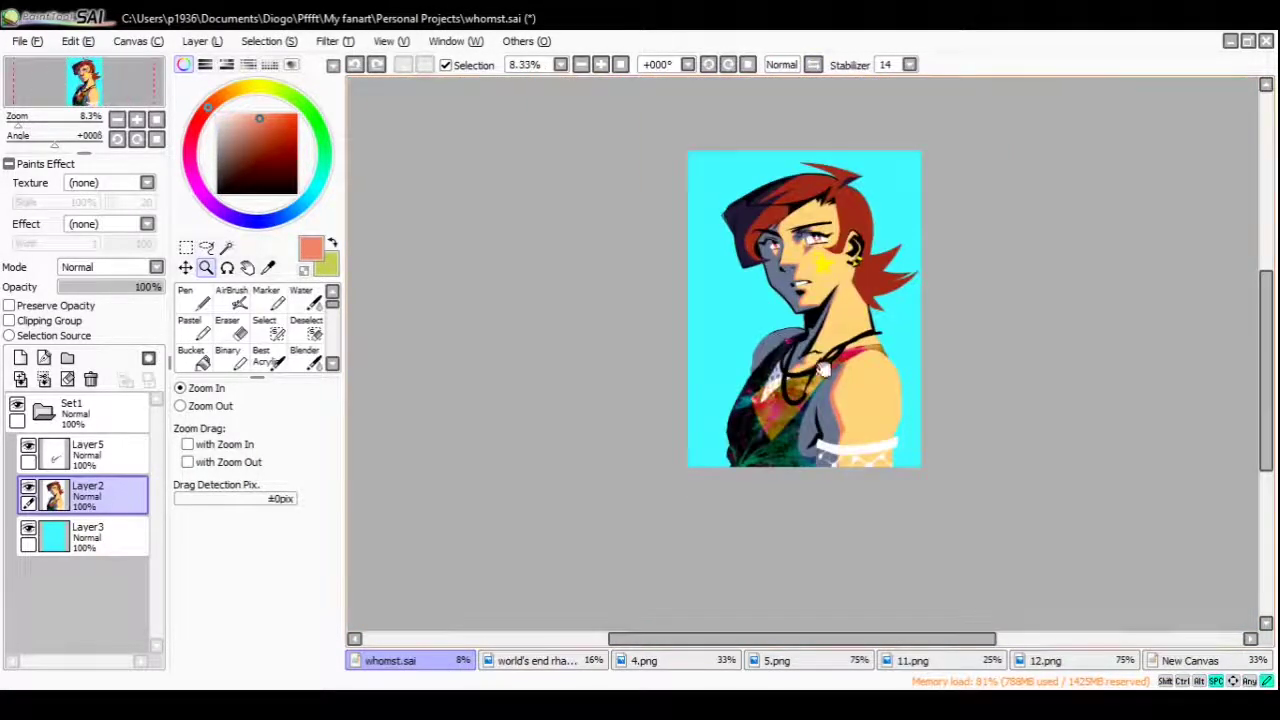
{"action": "scroll", "coordinate": [810, 320], "scroll_direction": "up", "scroll_amount": 1}
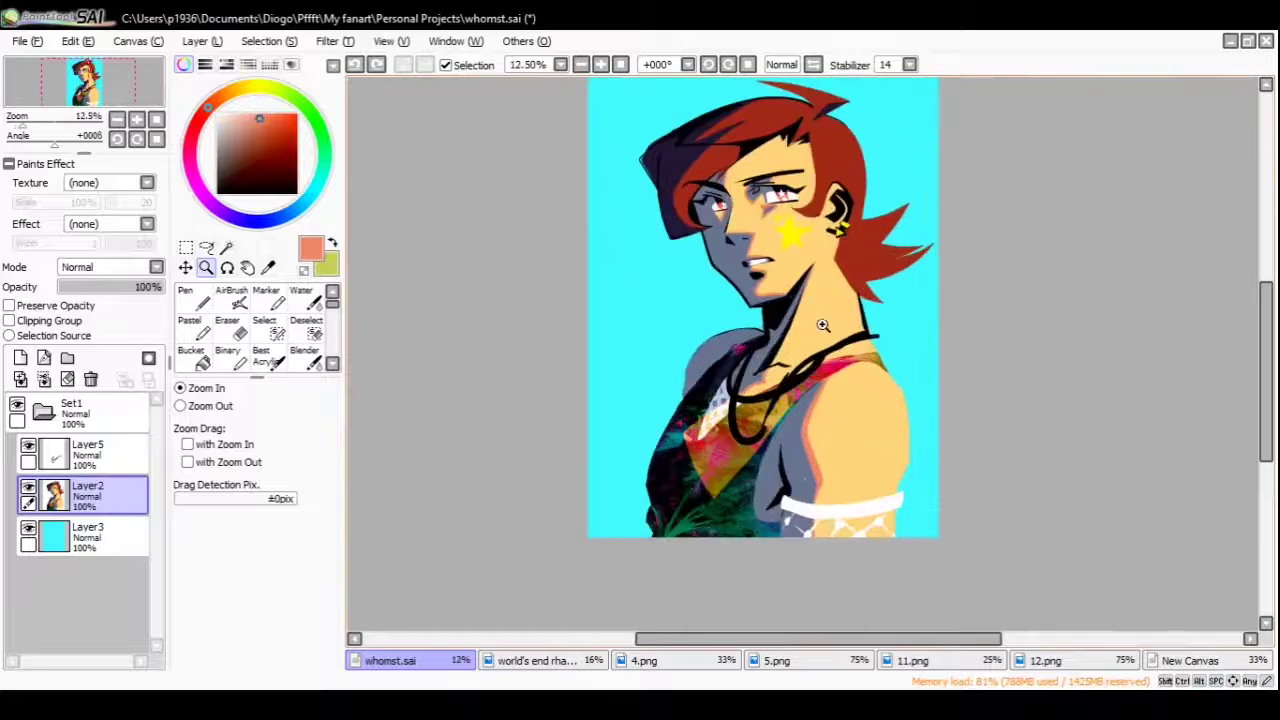
{"action": "left_click_drag", "start_coordinate": [815, 368], "coordinate": [806, 407]}
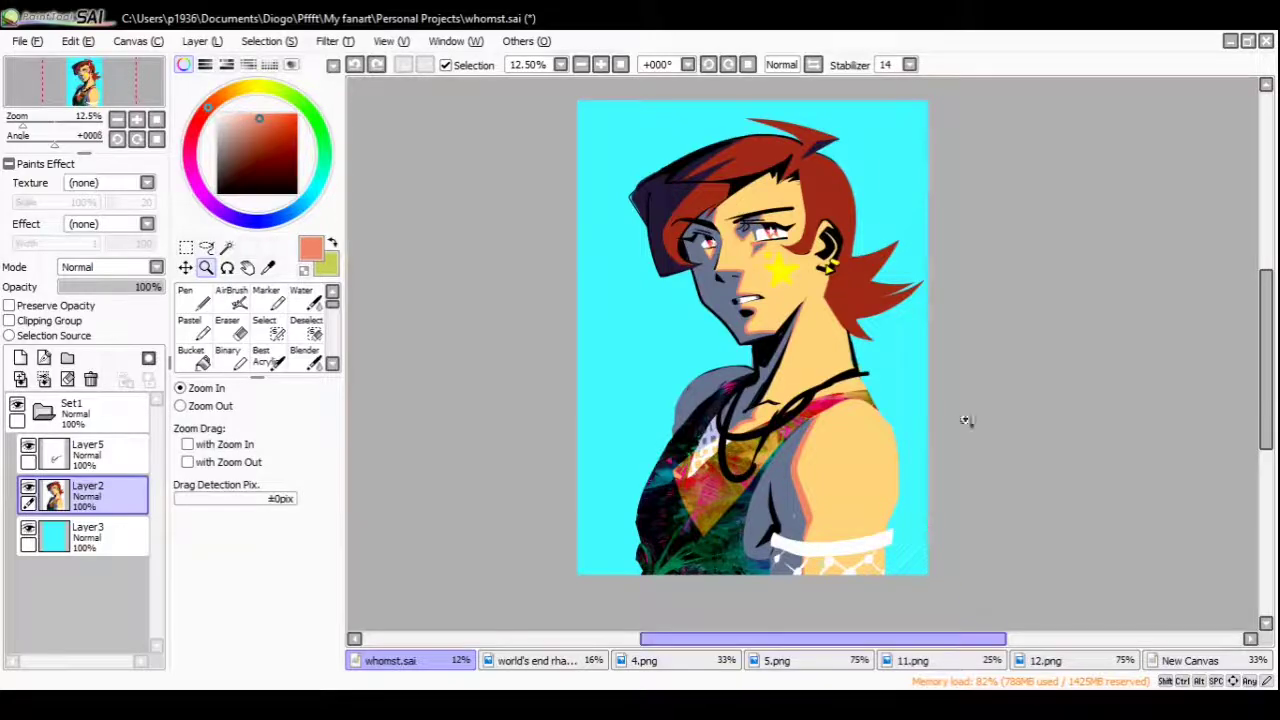
{"action": "key", "text": "space"}
{"action": "scroll", "coordinate": [731, 336], "scroll_direction": "up", "scroll_amount": 2}
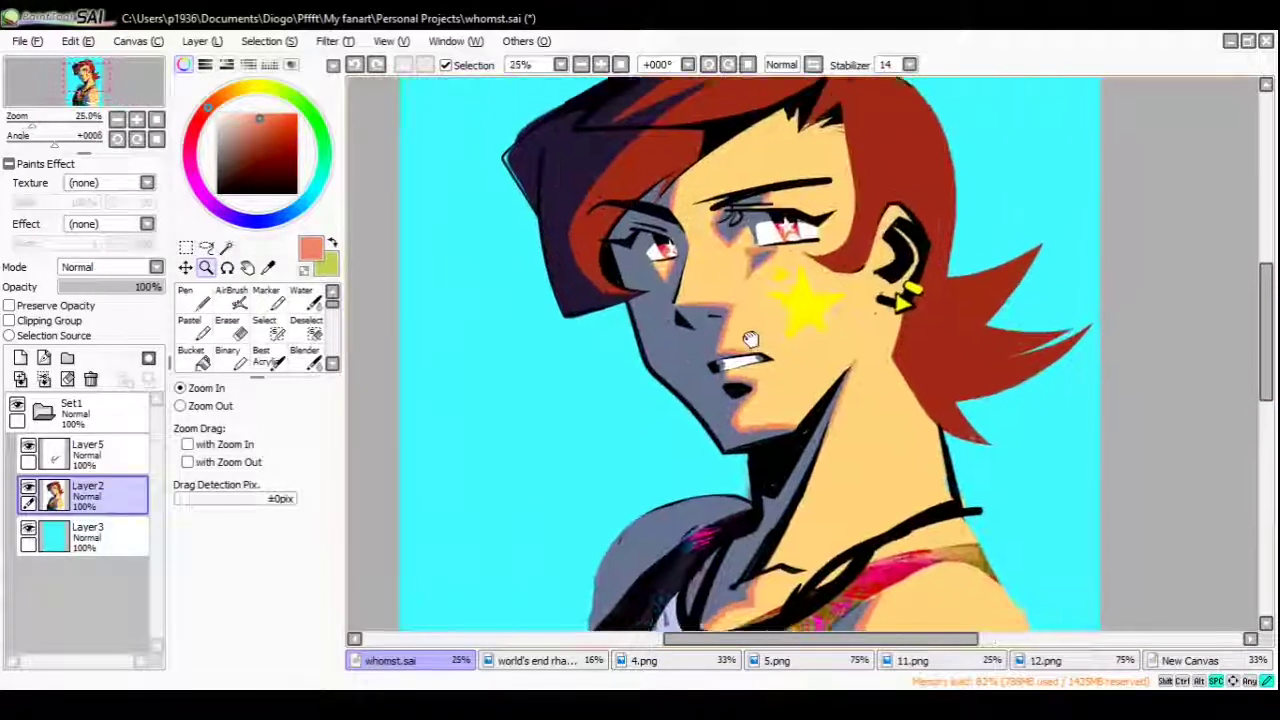
{"action": "scroll", "coordinate": [733, 345], "scroll_direction": "down", "scroll_amount": 2}
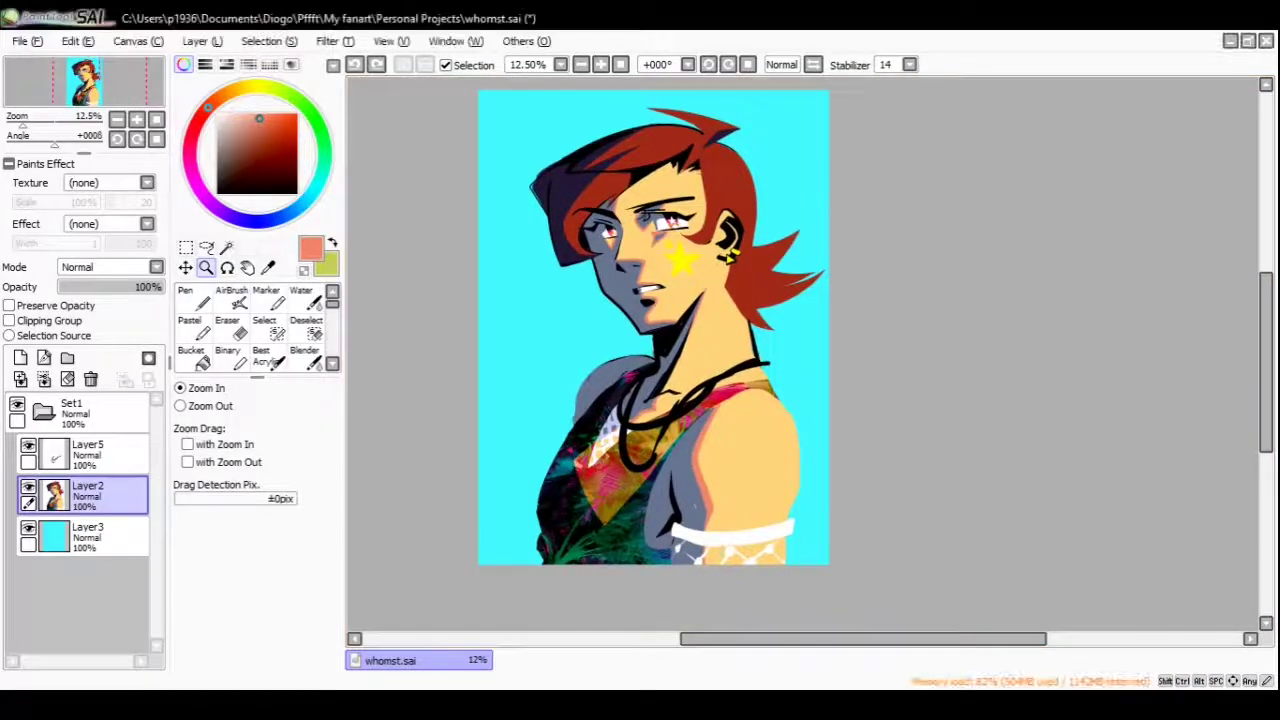
Apply the Noise1 texture to the character layer and merge it down into the cyan background layer
{"action": "key", "text": "n"}
{"action": "scroll", "coordinate": [688, 117], "scroll_direction": "up", "scroll_amount": 3}
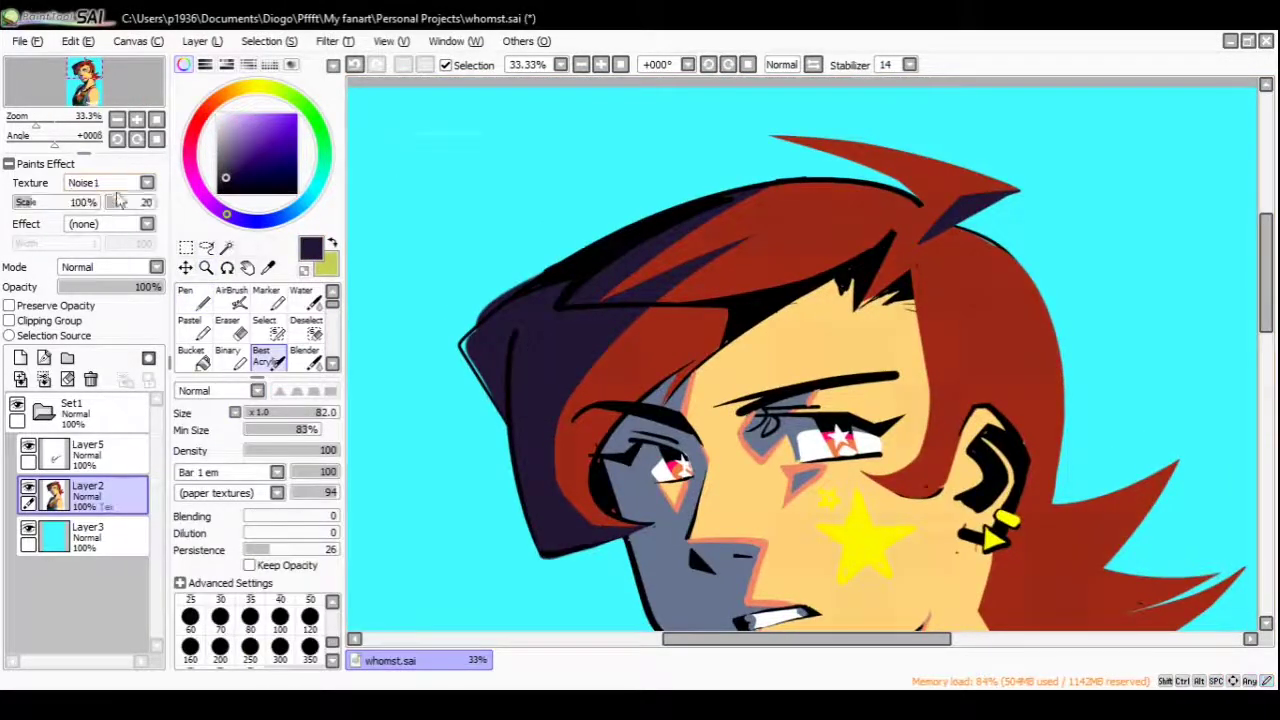
{"action": "key", "text": "ctrl+e"}
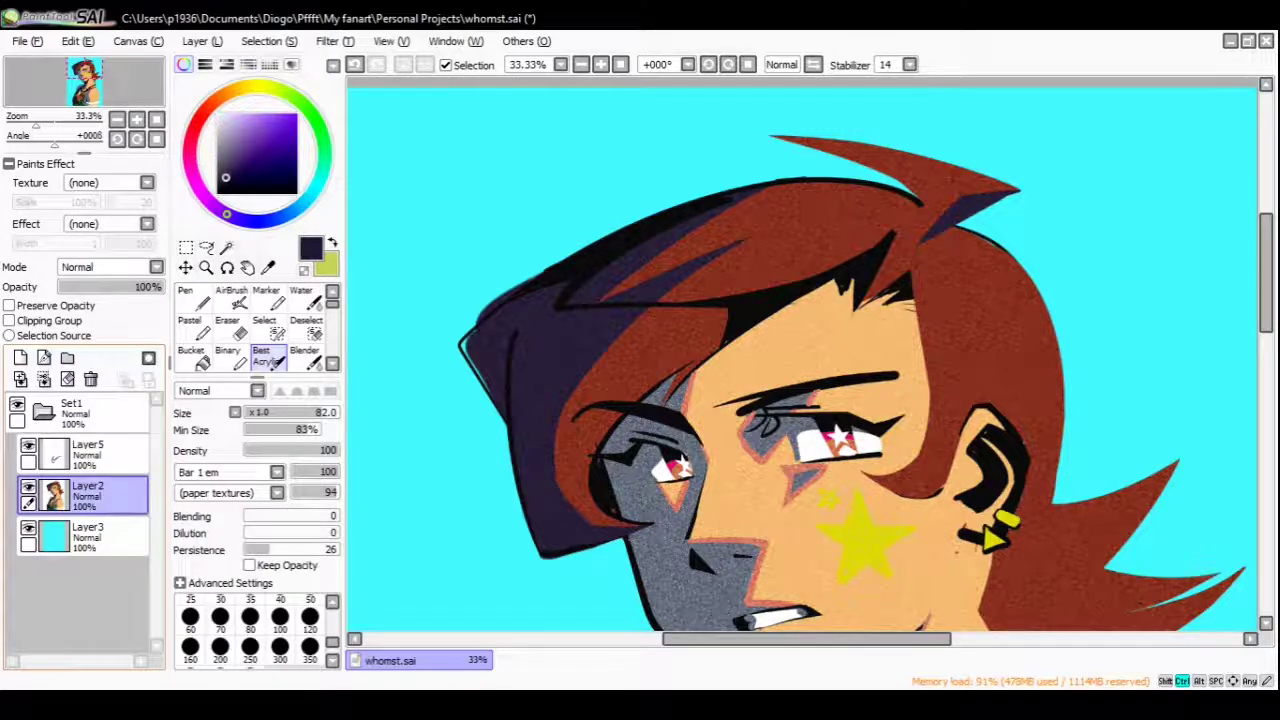
{"action": "key", "text": "ctrl+e"}
Paint the hair's shadowed fringe and crown in muted purple and blue tones with the Marker and Best Acrylic brushes, checking the mirrored view
{"action": "scroll", "coordinate": [520, 325], "scroll_direction": "up", "scroll_amount": 4}
{"action": "key", "text": "m"}
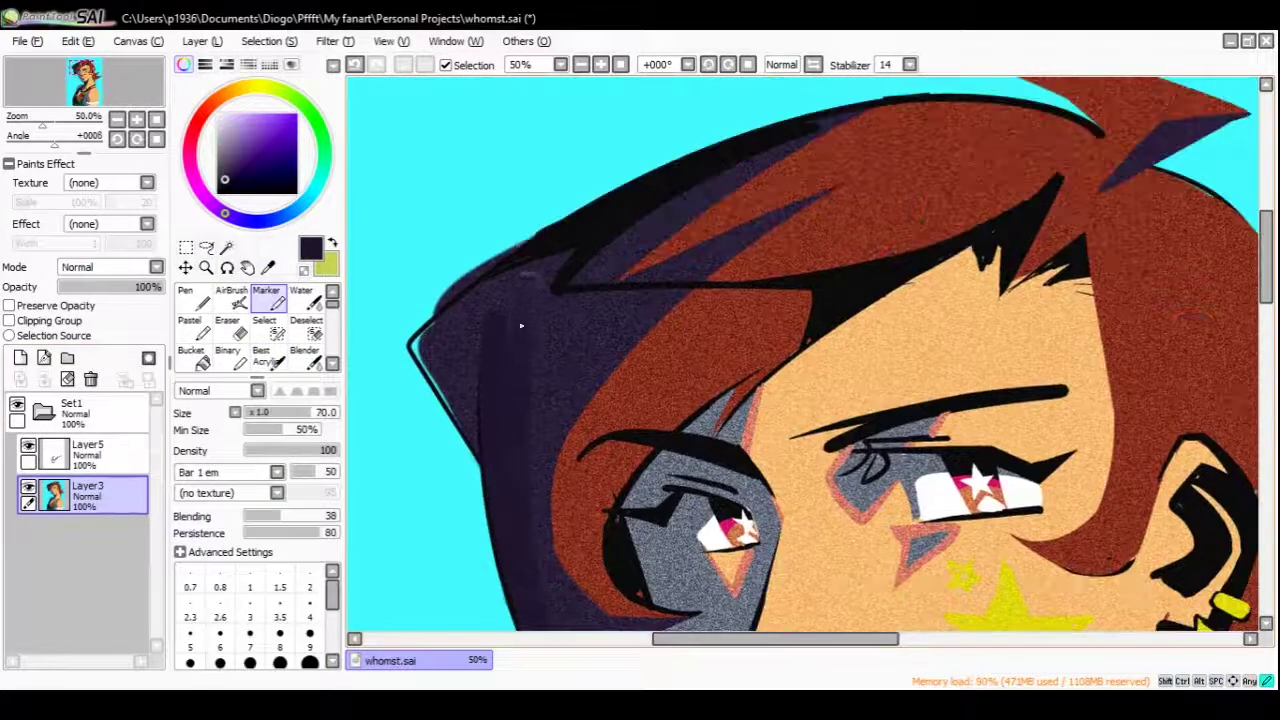
{"action": "scroll", "coordinate": [585, 393], "scroll_direction": "down", "scroll_amount": 2}
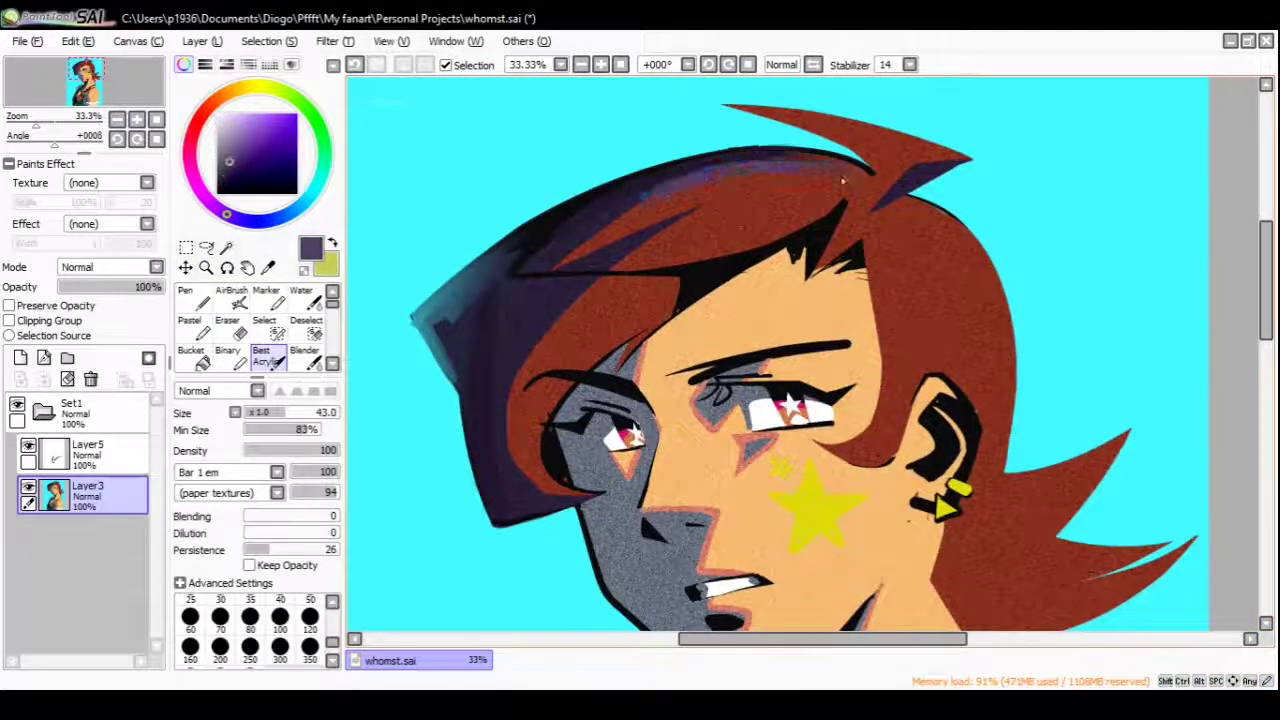
{"action": "key", "text": "m"}
{"action": "left_click_drag", "start_coordinate": [534, 349], "coordinate": [559, 289]}
{"action": "key", "text": "h"}
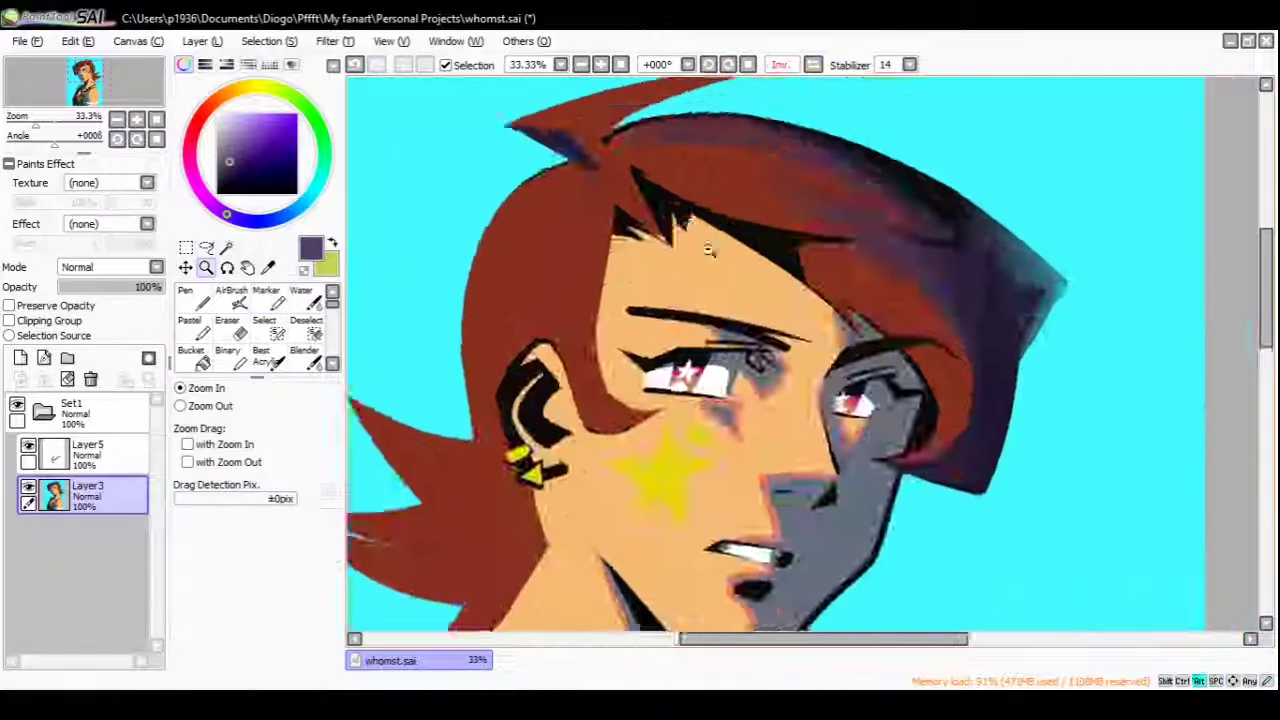
{"action": "key", "text": "h"}
Sample the fringe's dark purple and blend the hair shadow into the red with the Water brush at size 200
{"action": "left_click", "coordinate": [566, 345], "text": "alt"}
{"action": "left_click", "coordinate": [301, 298]}
{"action": "left_click", "coordinate": [220, 645]}
{"action": "scroll", "coordinate": [228, 650], "scroll_direction": "down", "scroll_amount": 1}
{"action": "left_click", "coordinate": [220, 645]}
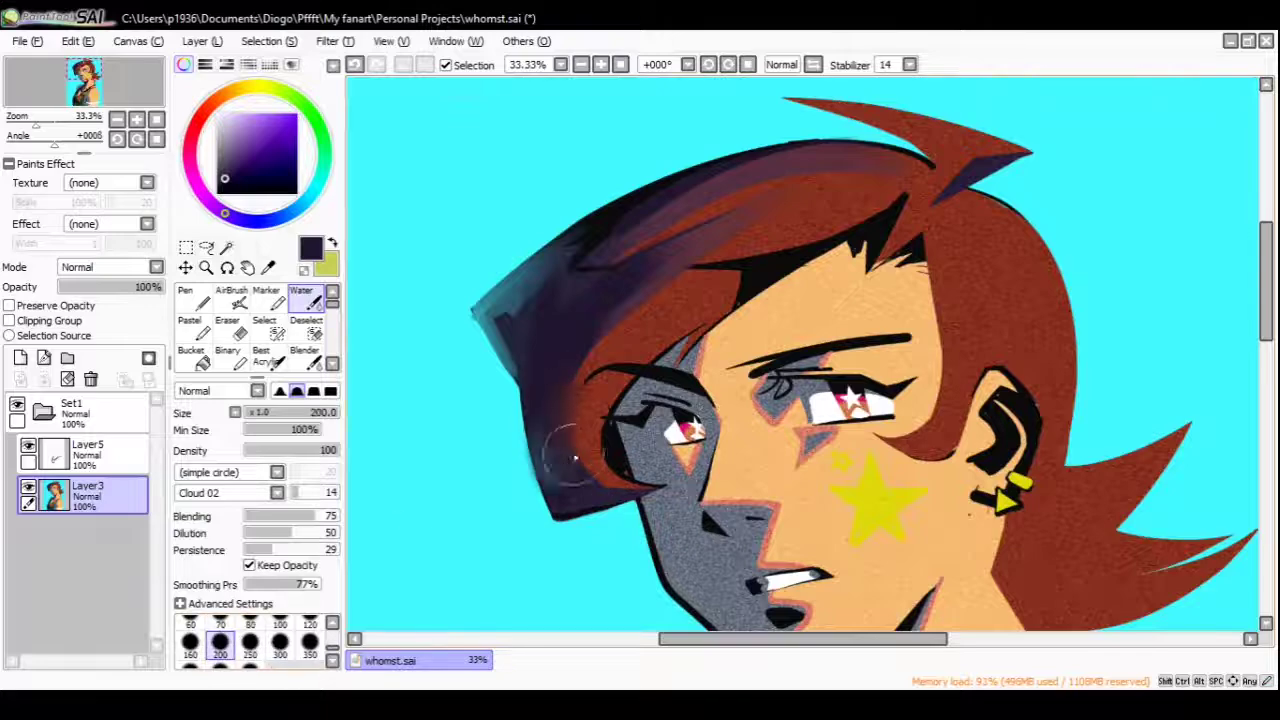
Airbrush pale yellow light over the lit skin of the face at size 500, adjusting the brush's minimum size and density
{"action": "mouse_move", "coordinate": [817, 218]}
{"action": "left_mouse_down"}
{"action": "mouse_move", "coordinate": [704, 146]}
{"action": "mouse_move", "coordinate": [633, 75]}
{"action": "left_mouse_up"}
{"action": "key", "text": "a"}
{"action": "left_click", "coordinate": [256, 113]}
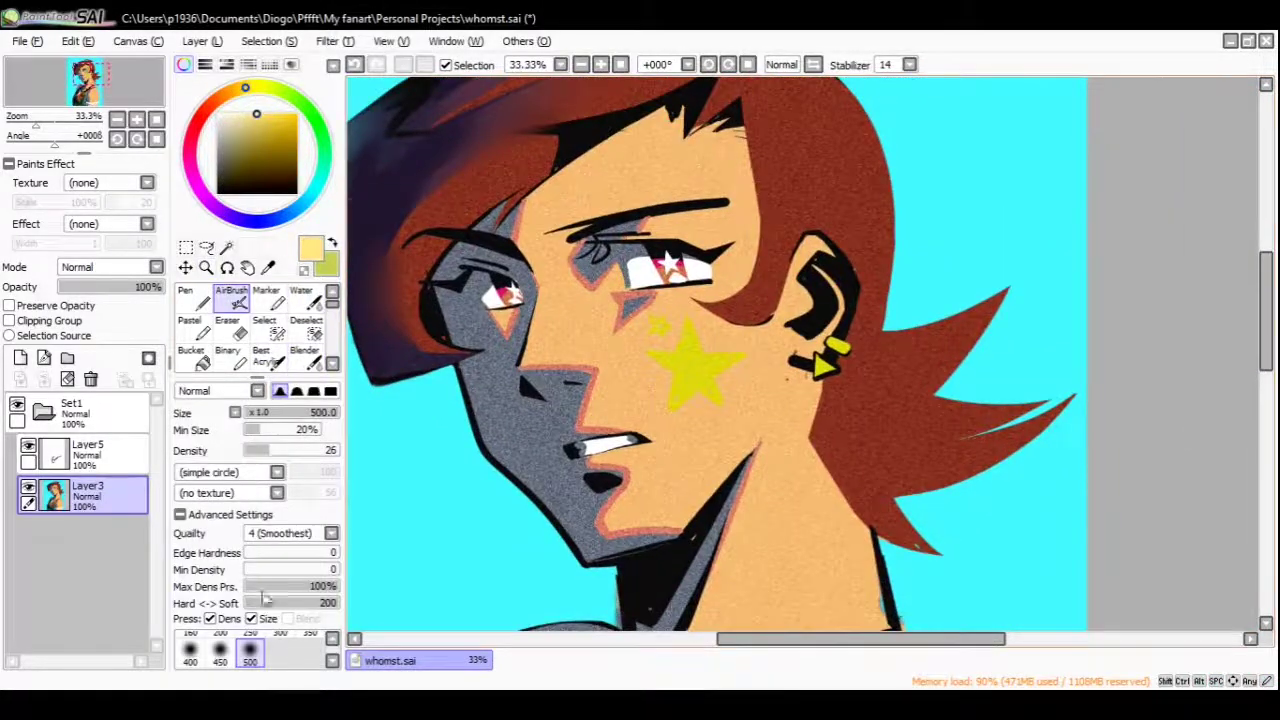
{"action": "left_click", "coordinate": [276, 429]}
{"action": "left_click", "coordinate": [310, 450]}
{"action": "left_click_drag", "start_coordinate": [760, 280], "coordinate": [723, 214]}
{"action": "mouse_move", "coordinate": [720, 260]}
{"action": "left_mouse_down"}
{"action": "mouse_move", "coordinate": [737, 334]}
{"action": "mouse_move", "coordinate": [578, 292]}
{"action": "mouse_move", "coordinate": [464, 116]}
{"action": "left_mouse_up"}
Paint pale yellow planes on the cheek and neck with the Best Acrylic brush at size 82, covering the yellow star
{"action": "key", "text": "b"}
{"action": "left_click_drag", "start_coordinate": [640, 360], "coordinate": [700, 440]}
{"action": "left_click_drag", "start_coordinate": [477, 164], "coordinate": [481, 320]}
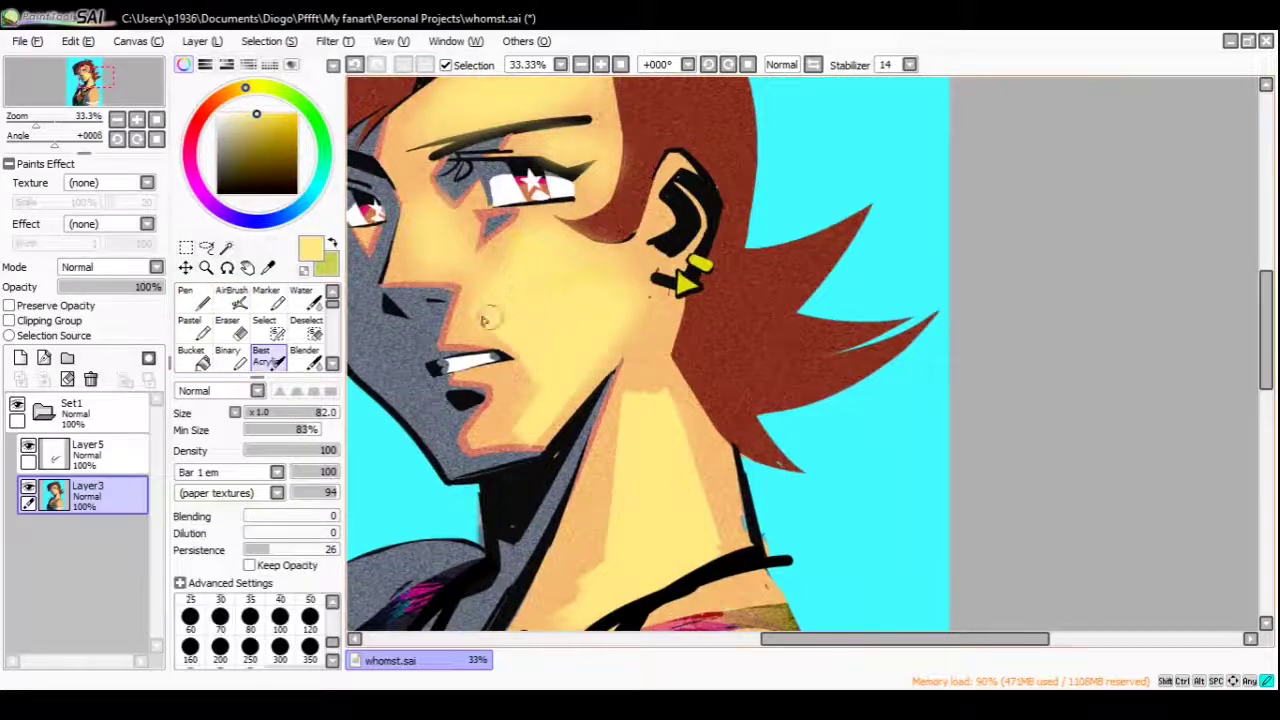
Blend the pale yellow planes on the cheek, neck and forehead into the skin with the Water brush, checking the mirrored view
{"action": "key", "text": "h"}
{"action": "left_click_drag", "start_coordinate": [743, 206], "coordinate": [715, 134]}
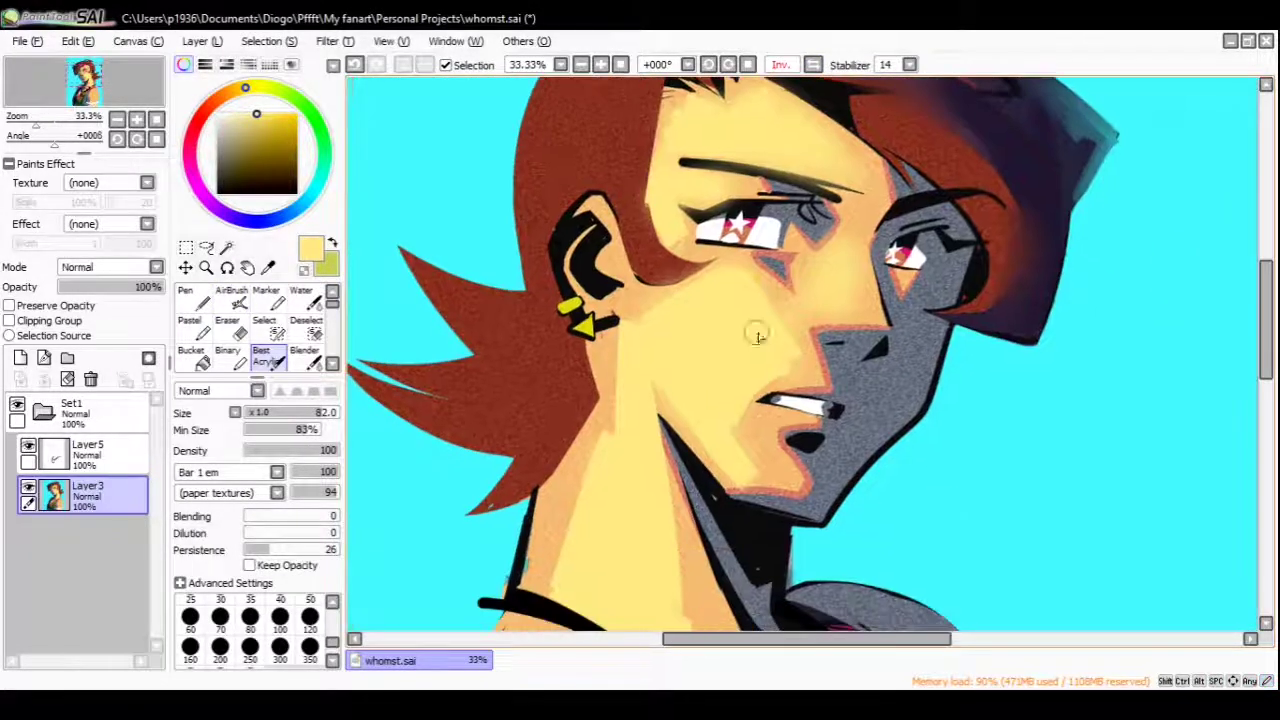
{"action": "scroll", "coordinate": [700, 350], "scroll_direction": "up", "scroll_amount": 1}
{"action": "left_click", "coordinate": [300, 292]}
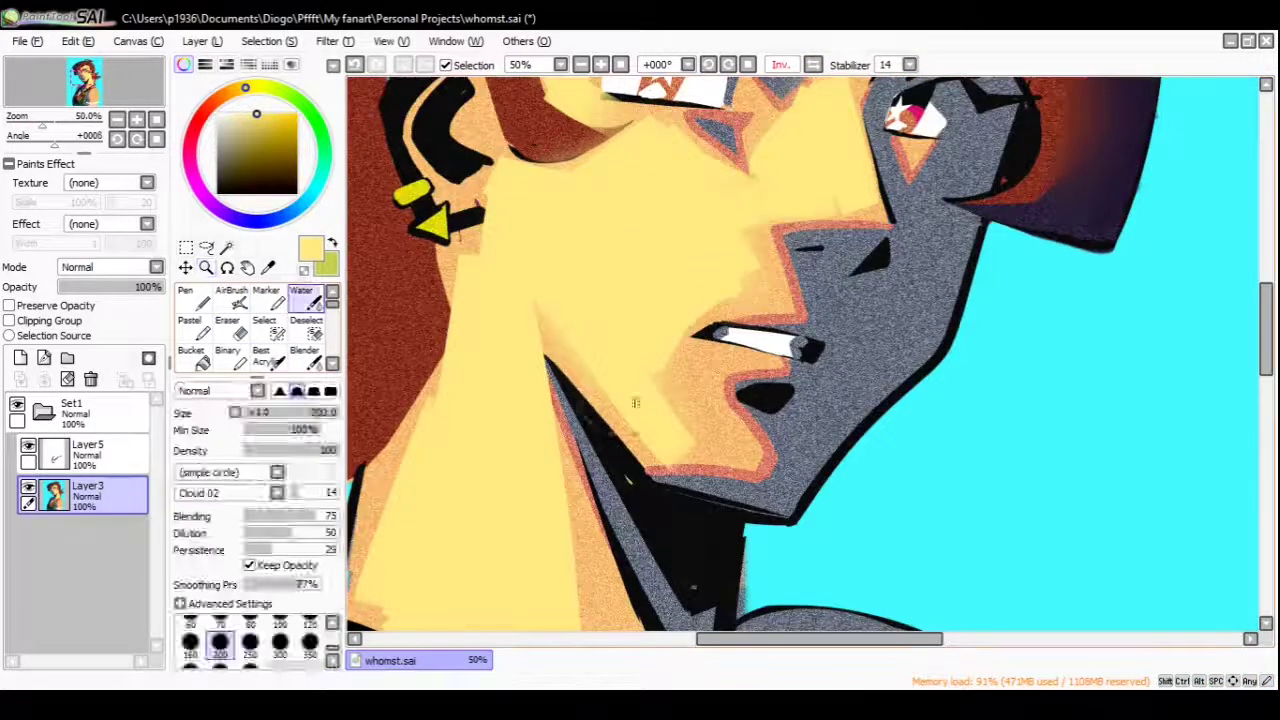
{"action": "left_click_drag", "start_coordinate": [760, 220], "coordinate": [720, 380]}
{"action": "left_click_drag", "start_coordinate": [651, 329], "coordinate": [660, 499]}
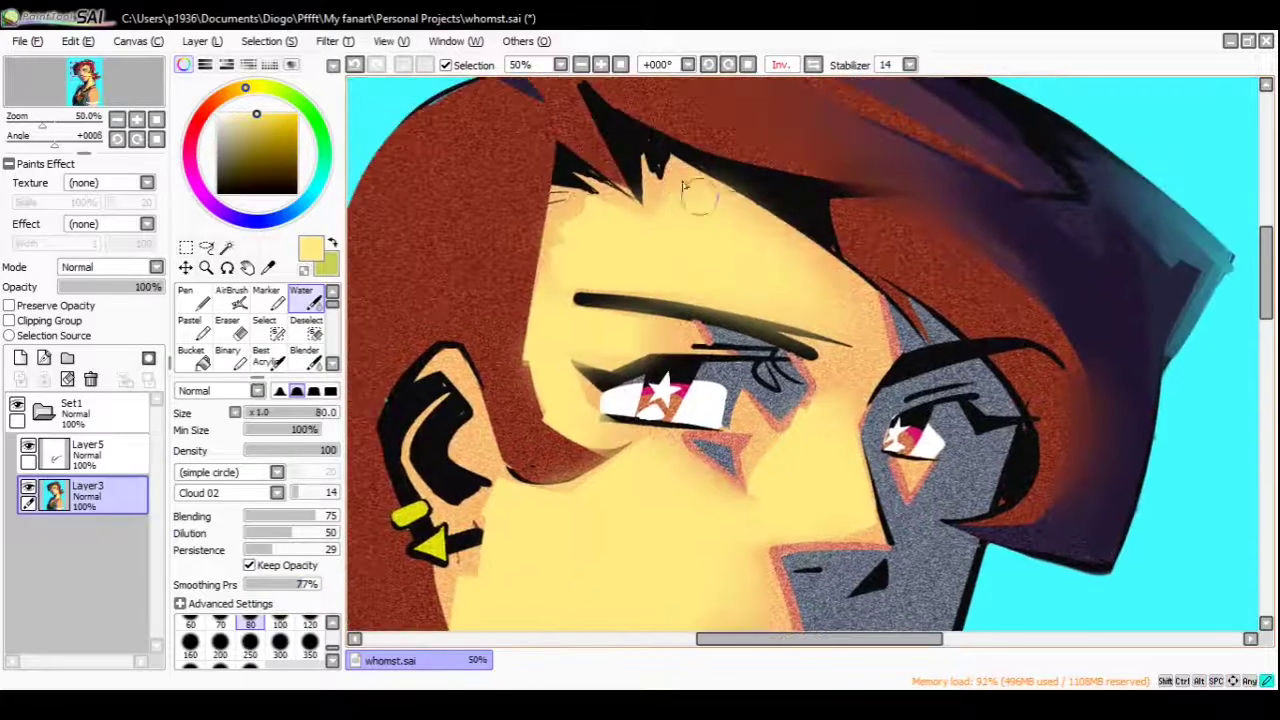
{"action": "scroll", "coordinate": [660, 400], "scroll_direction": "down", "scroll_amount": 2}
{"action": "key", "text": "h"}
Paint broad pale yellow planes over the lit shoulder with the Best Acrylic brush at size 120
{"action": "scroll", "coordinate": [688, 246], "scroll_direction": "down", "scroll_amount": 1}
{"action": "scroll", "coordinate": [688, 246], "scroll_direction": "up", "scroll_amount": 2}
{"action": "left_click", "coordinate": [265, 355]}
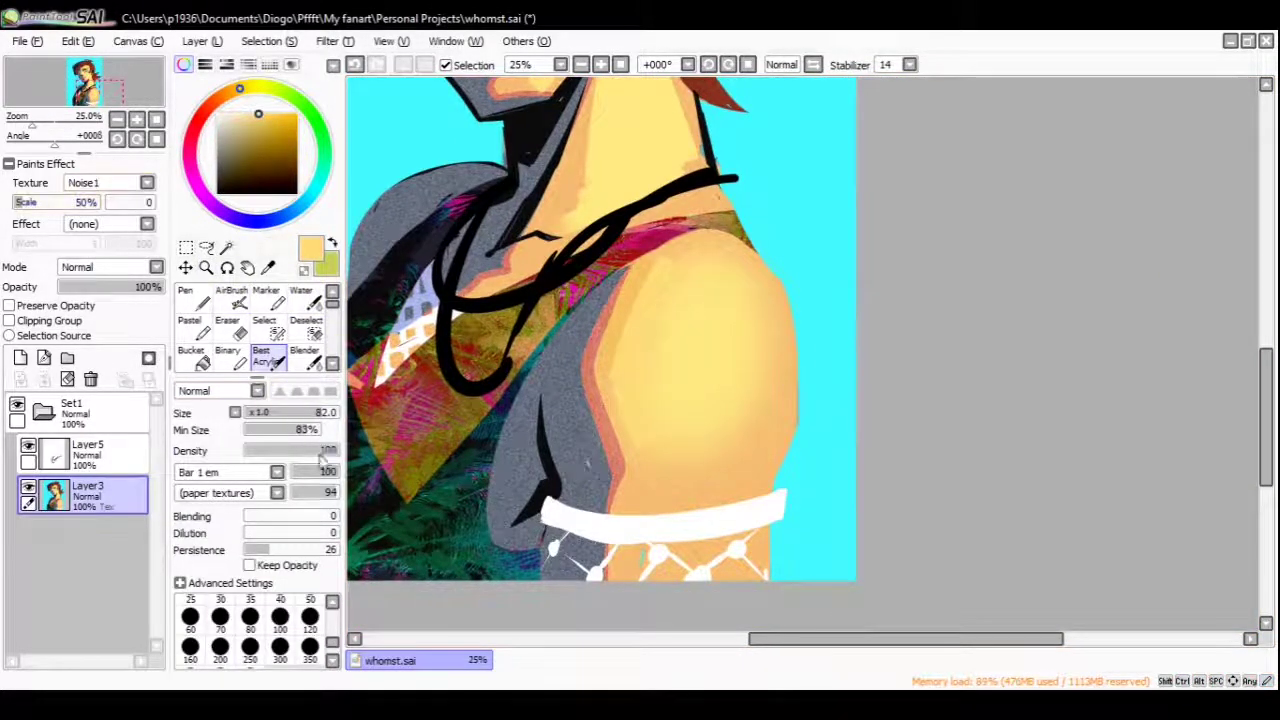
{"action": "left_click", "coordinate": [310, 616]}
{"action": "left_click_drag", "start_coordinate": [632, 505], "coordinate": [651, 406]}
{"action": "left_click_drag", "start_coordinate": [767, 415], "coordinate": [740, 411]}
{"action": "scroll", "coordinate": [666, 340], "scroll_direction": "up", "scroll_amount": 2}
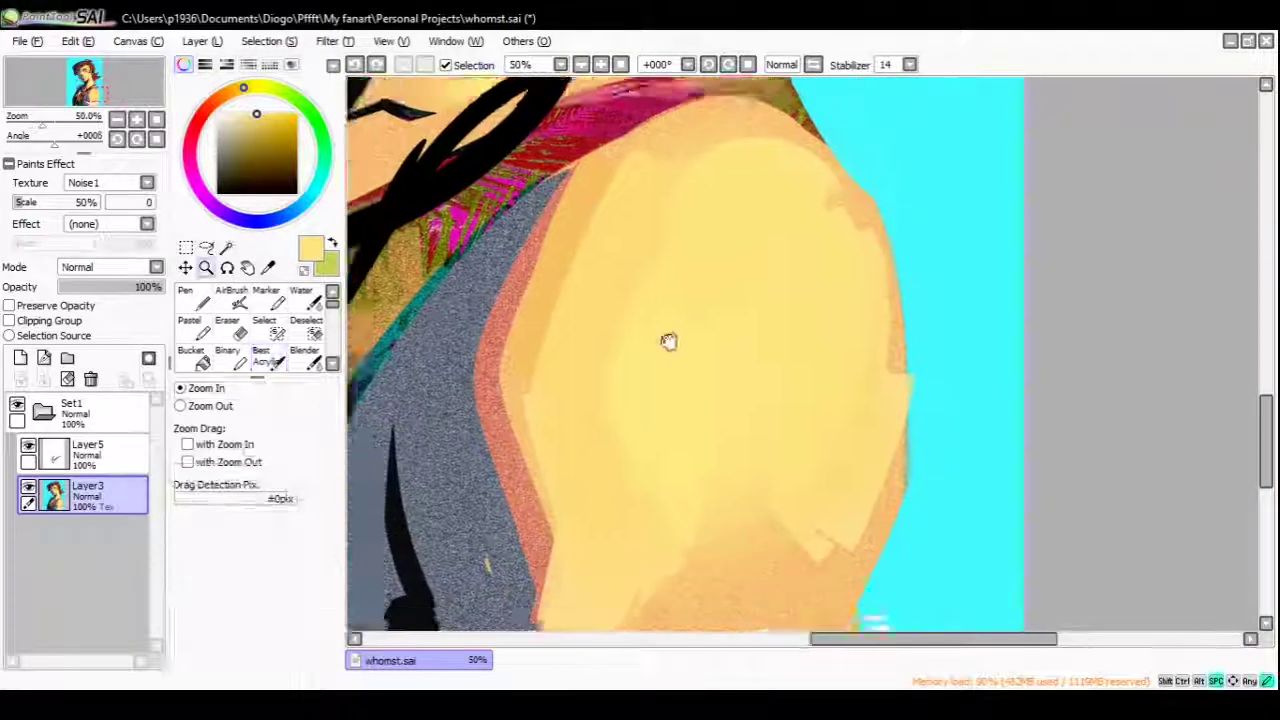
Soften the shoulder's yellow planes with the Water brush and rework its outer edge in light orange with Best Acrylic
{"action": "left_click", "coordinate": [190, 330]}
{"action": "left_click", "coordinate": [300, 290]}
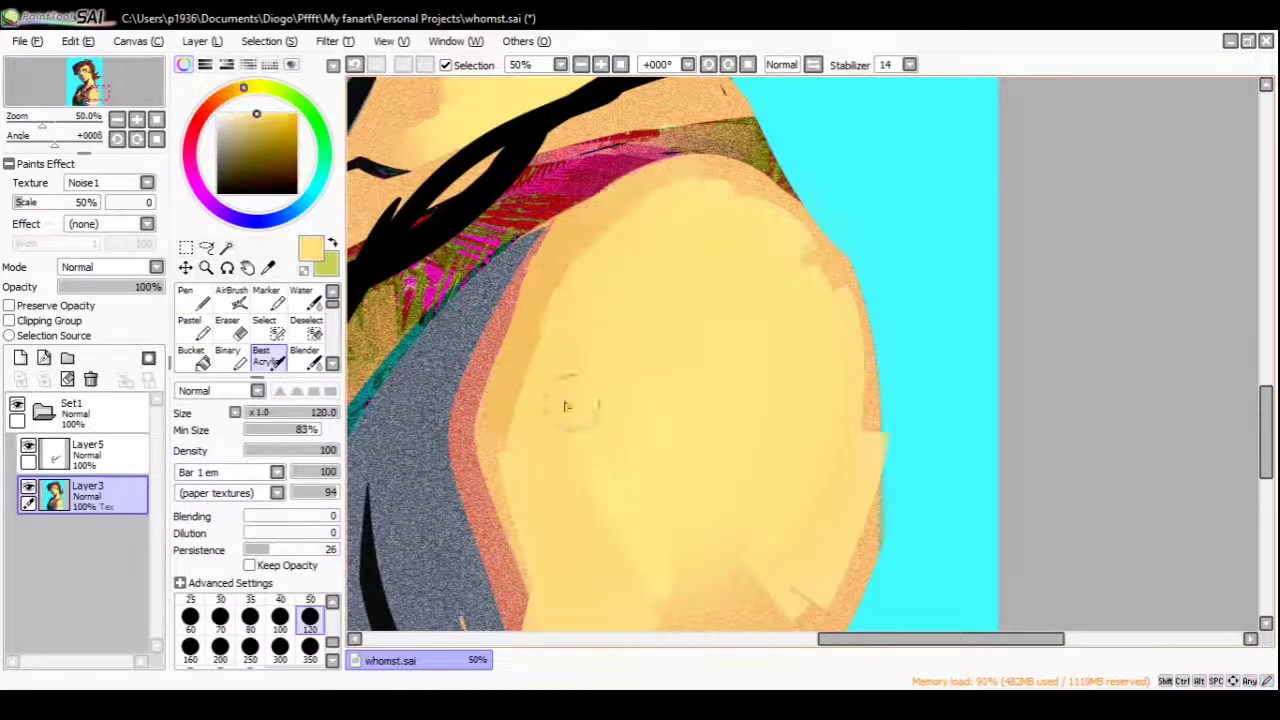
{"action": "left_click", "coordinate": [463, 274], "text": "ctrl+alt"}
{"action": "left_click", "coordinate": [265, 355]}
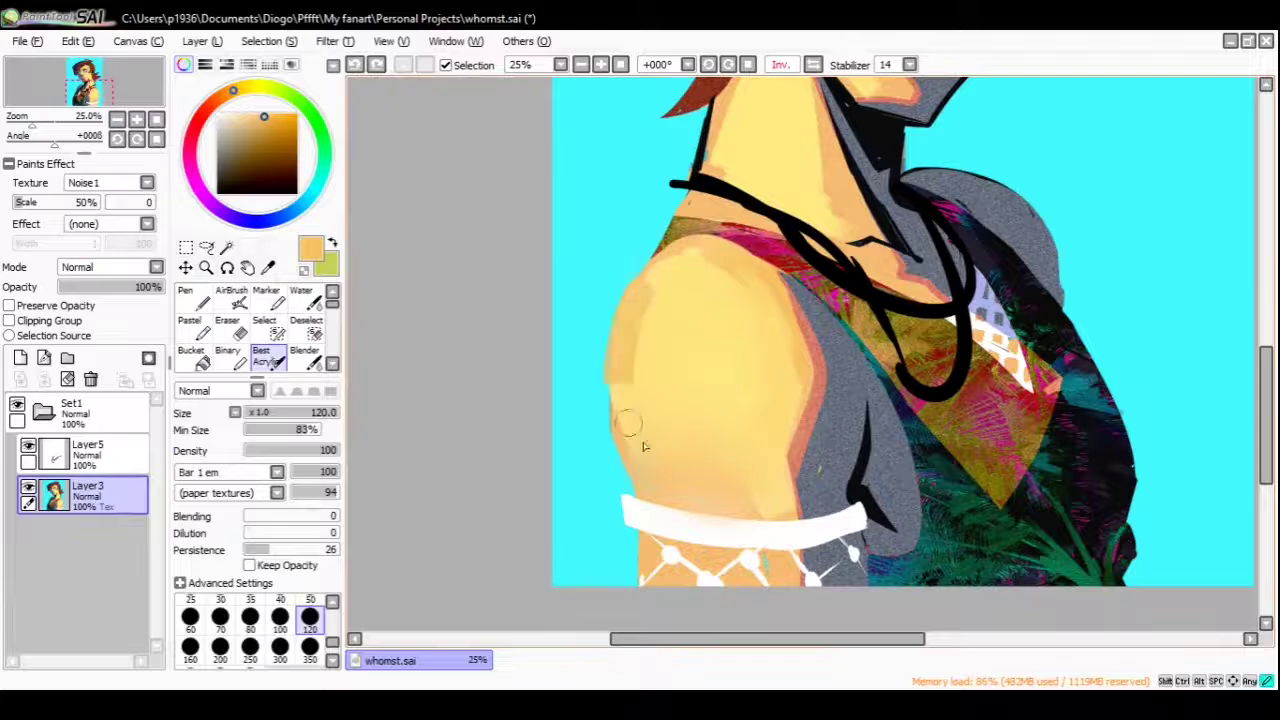
{"action": "key", "text": "h"}
Airbrush a pale cream highlight onto the shoulder and cheek at size 500
{"action": "left_click", "coordinate": [623, 240], "text": "ctrl+alt"}
{"action": "left_click", "coordinate": [671, 263], "text": "ctrl"}
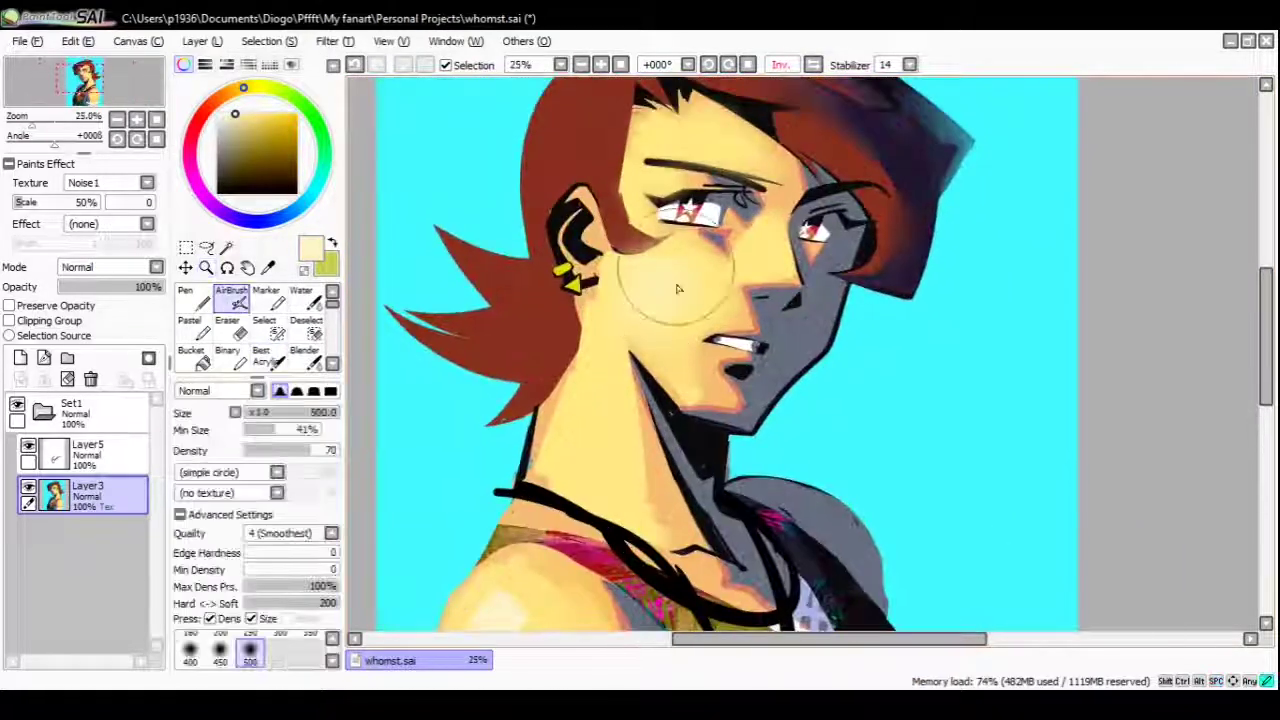
{"action": "left_click", "coordinate": [771, 377], "text": "ctrl"}
Redraw the near eye's upper lash line in solid black with the Pen at size 31
{"action": "key", "text": "n"}
{"action": "left_click", "coordinate": [668, 296], "text": "alt"}
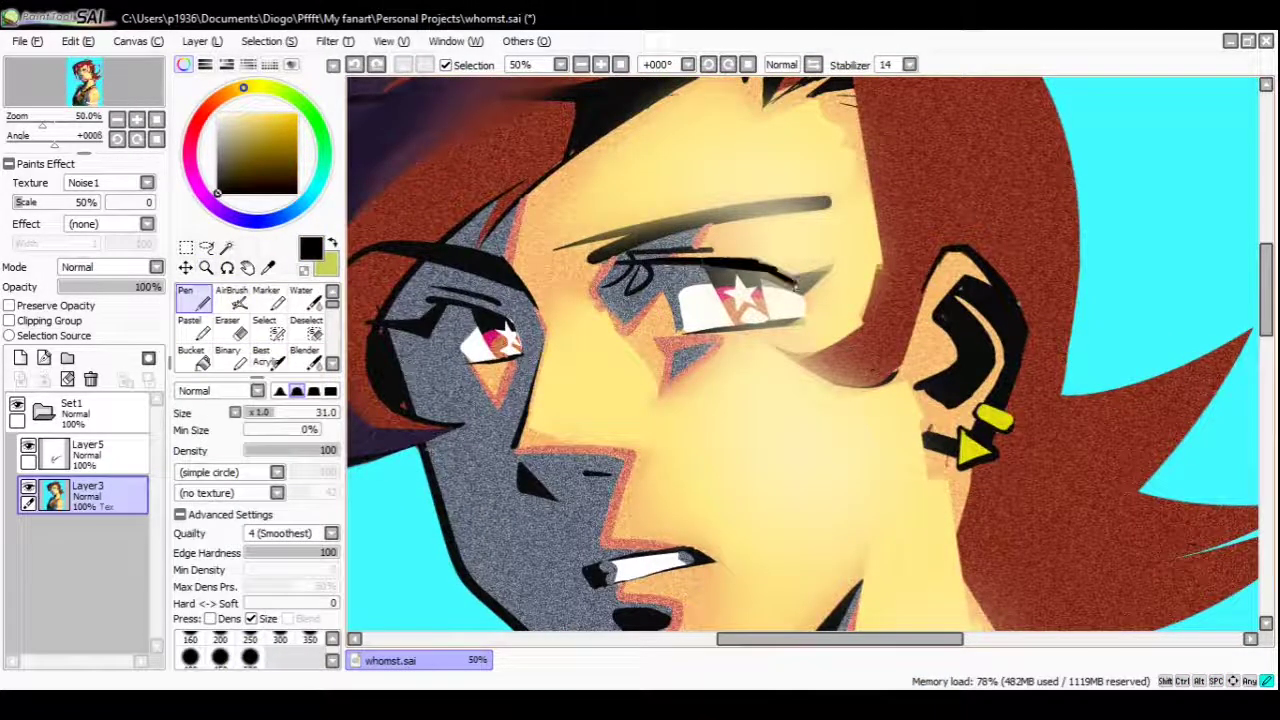
{"action": "left_click", "coordinate": [735, 290], "text": "ctrl+alt"}
{"action": "left_click", "coordinate": [857, 271], "text": "ctrl"}
{"action": "key", "text": "h"}
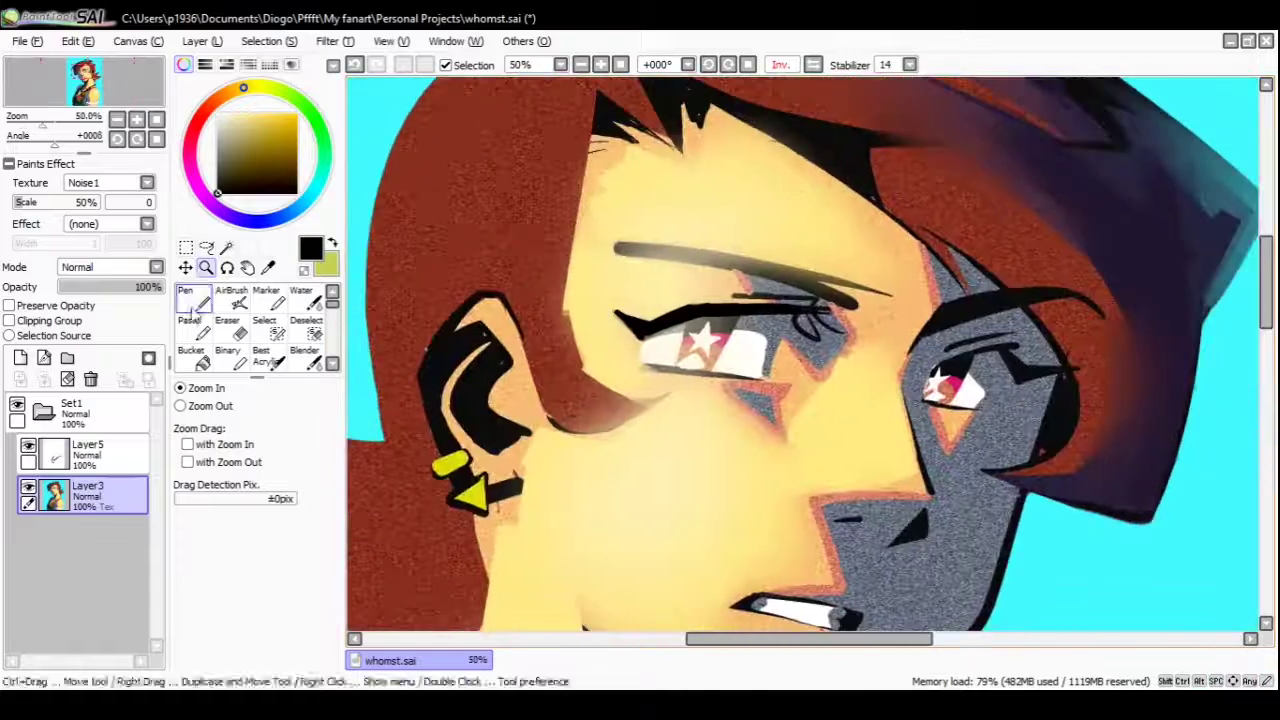
Strengthen the near eyebrow in black and carve light orange strokes into its inner end
{"action": "left_click_drag", "start_coordinate": [700, 258], "coordinate": [862, 296]}
{"action": "key", "text": "h"}
{"action": "left_click", "coordinate": [864, 296], "text": "ctrl+alt"}
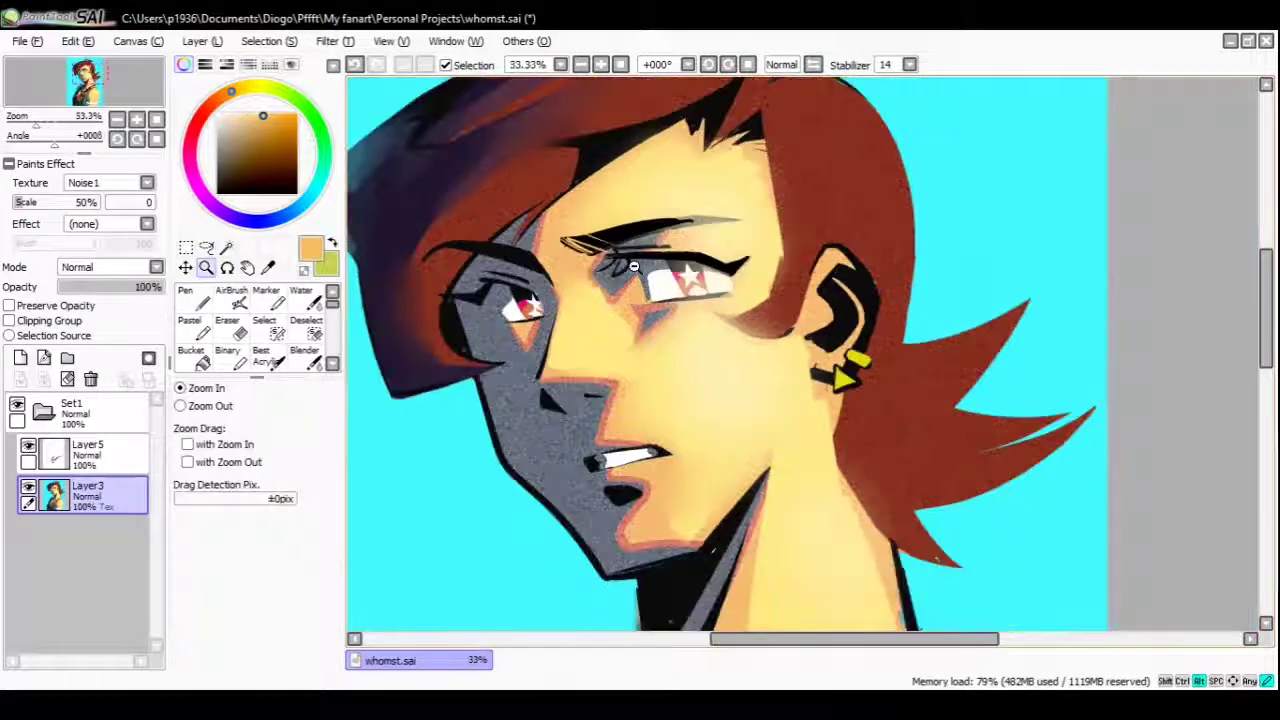
{"action": "left_click", "coordinate": [640, 430], "text": "ctrl"}
Paint lighter red planes on the hair with Best Acrylic at size 120 and add yellow zigzag highlights on the fringe and crown
{"action": "left_click", "coordinate": [482, 350], "text": "ctrl+alt"}
{"action": "left_click", "coordinate": [482, 350], "text": "ctrl+alt"}
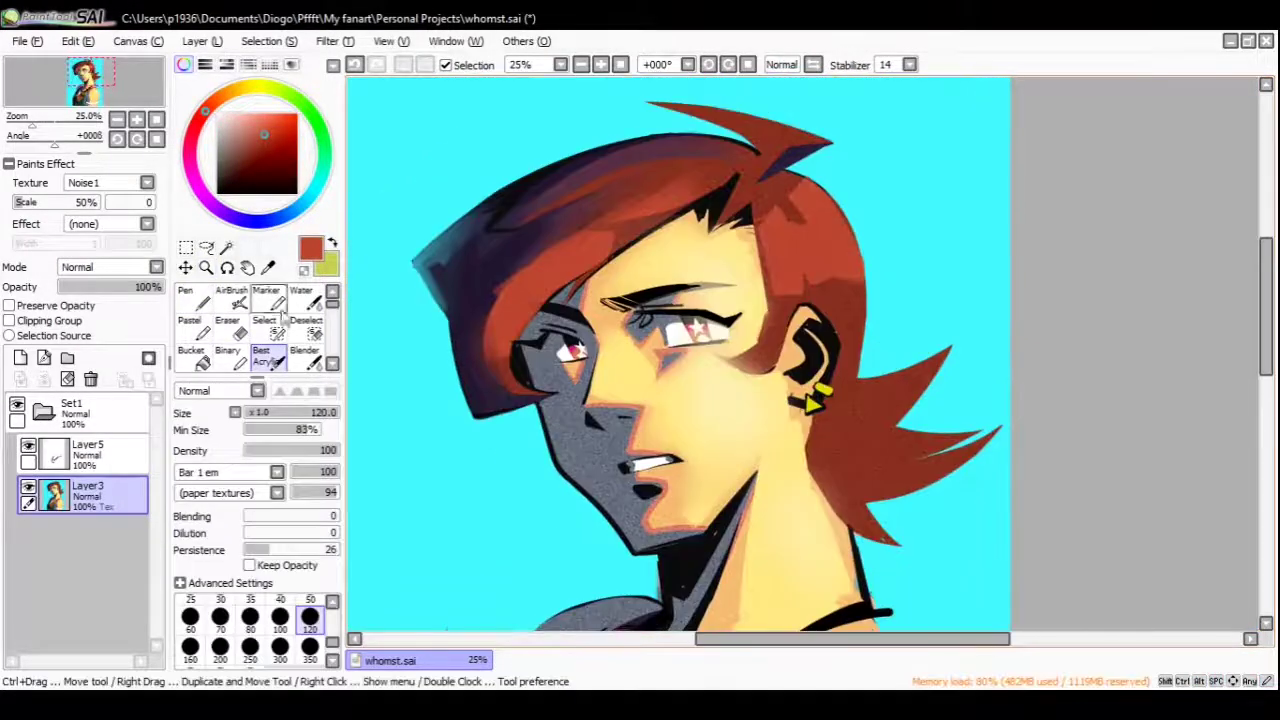
{"action": "left_click", "coordinate": [248, 88]}
{"action": "left_click", "coordinate": [276, 115]}
{"action": "left_click", "coordinate": [850, 200], "text": "ctrl+alt"}
{"action": "mouse_move", "coordinate": [816, 260]}
{"action": "left_mouse_down"}
{"action": "mouse_move", "coordinate": [846, 245]}
{"action": "mouse_move", "coordinate": [900, 170]}
{"action": "left_mouse_up"}
{"action": "left_click", "coordinate": [840, 210], "text": "ctrl"}
{"action": "key", "text": "h"}
{"action": "key", "text": "h"}
{"action": "left_click", "coordinate": [937, 223], "text": "ctrl+alt"}
Paint dark purple shadows under the back hair spikes with the Pen at size 73 and trim their edges with the background cyan
{"action": "left_click", "coordinate": [798, 322], "text": "ctrl"}
{"action": "left_click", "coordinate": [832, 368], "text": "alt"}
{"action": "left_click_drag", "start_coordinate": [834, 376], "coordinate": [751, 320]}
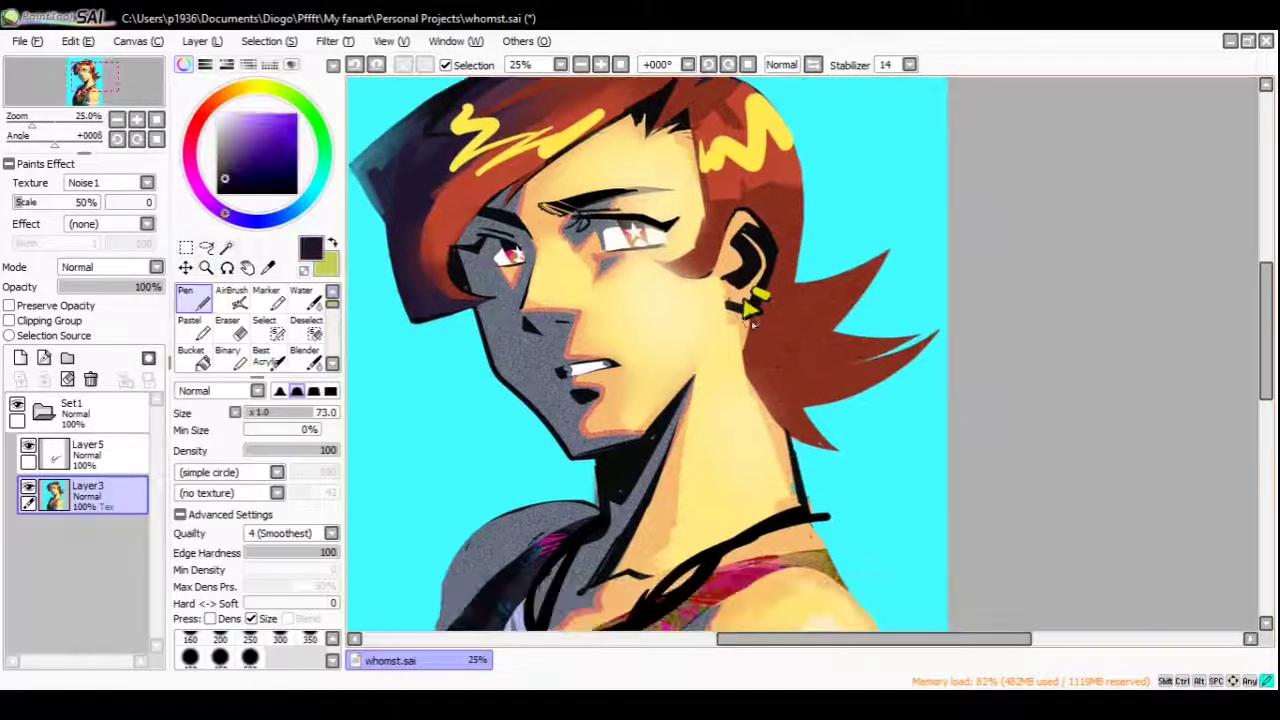
{"action": "left_click_drag", "start_coordinate": [776, 405], "coordinate": [886, 363]}
{"action": "left_click_drag", "start_coordinate": [846, 403], "coordinate": [910, 375]}
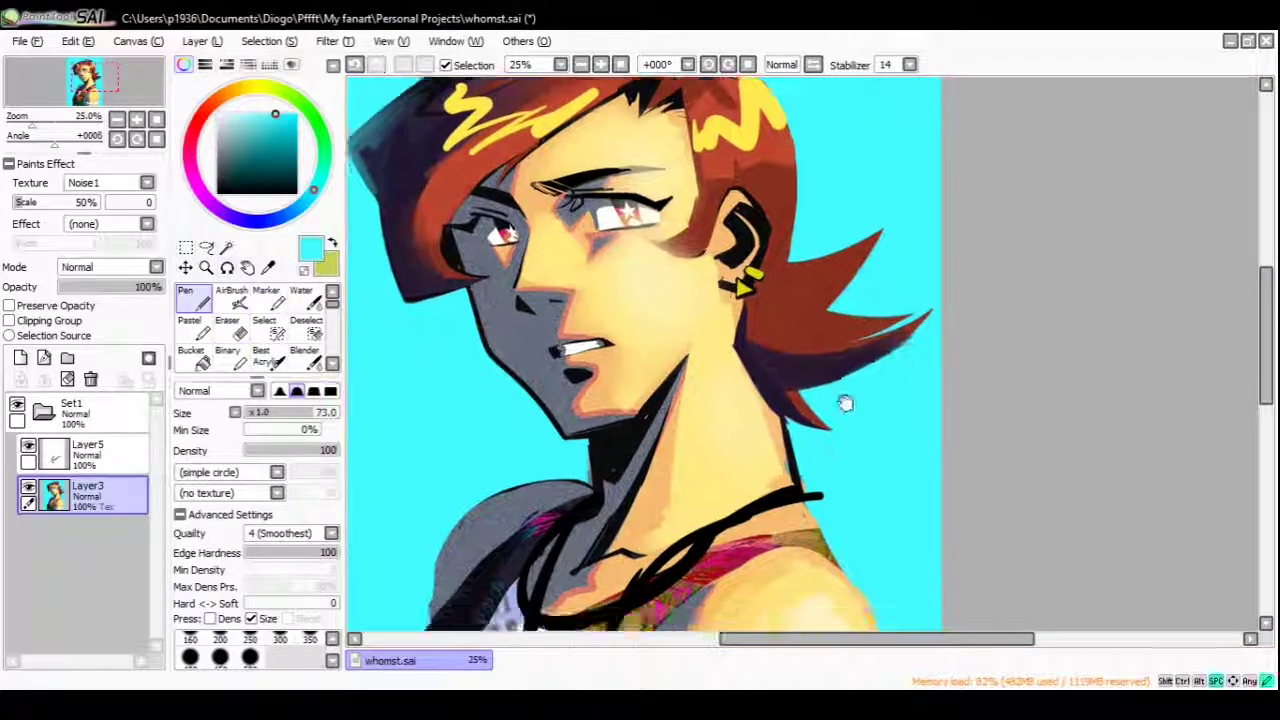
{"action": "key", "text": "h"}
Paint bright red light on the back hair spikes with Best Acrylic at size 43 and blend it with the Water brush at 250
{"action": "left_click", "coordinate": [695, 326], "text": "alt"}
{"action": "left_click_drag", "start_coordinate": [765, 312], "coordinate": [700, 338]}
{"action": "key", "text": "2"}
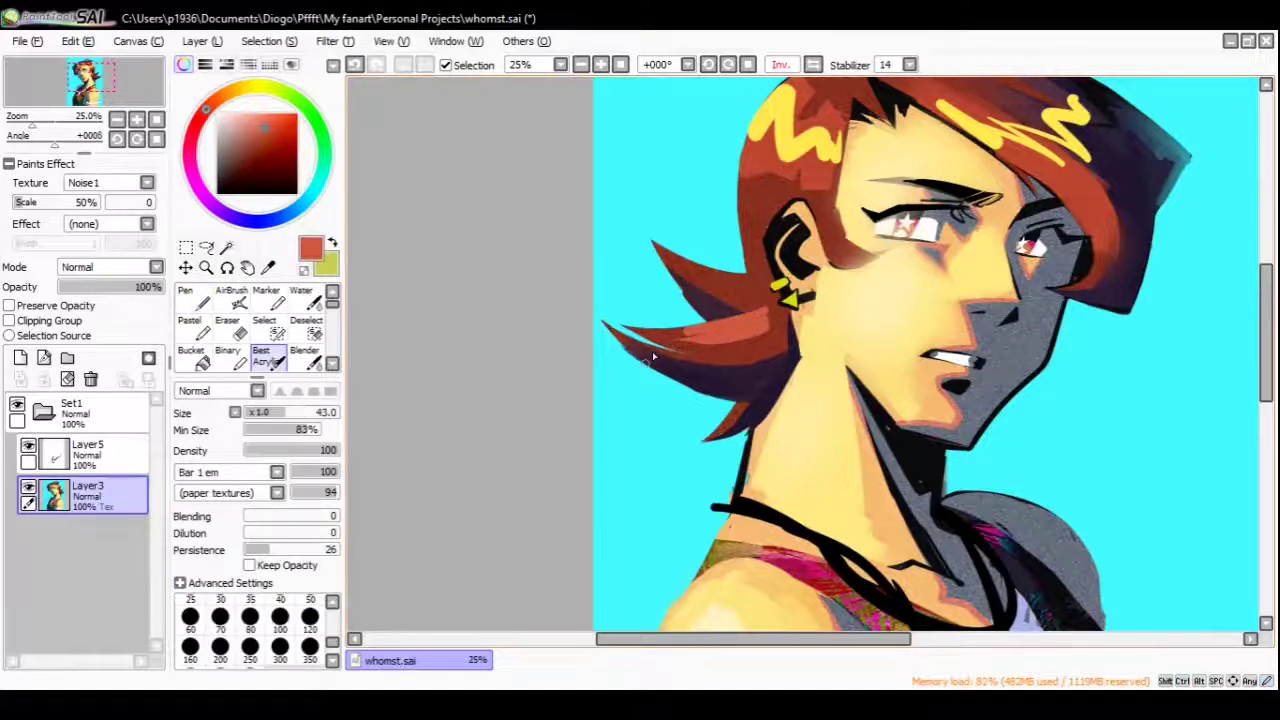
{"action": "key", "text": "1"}
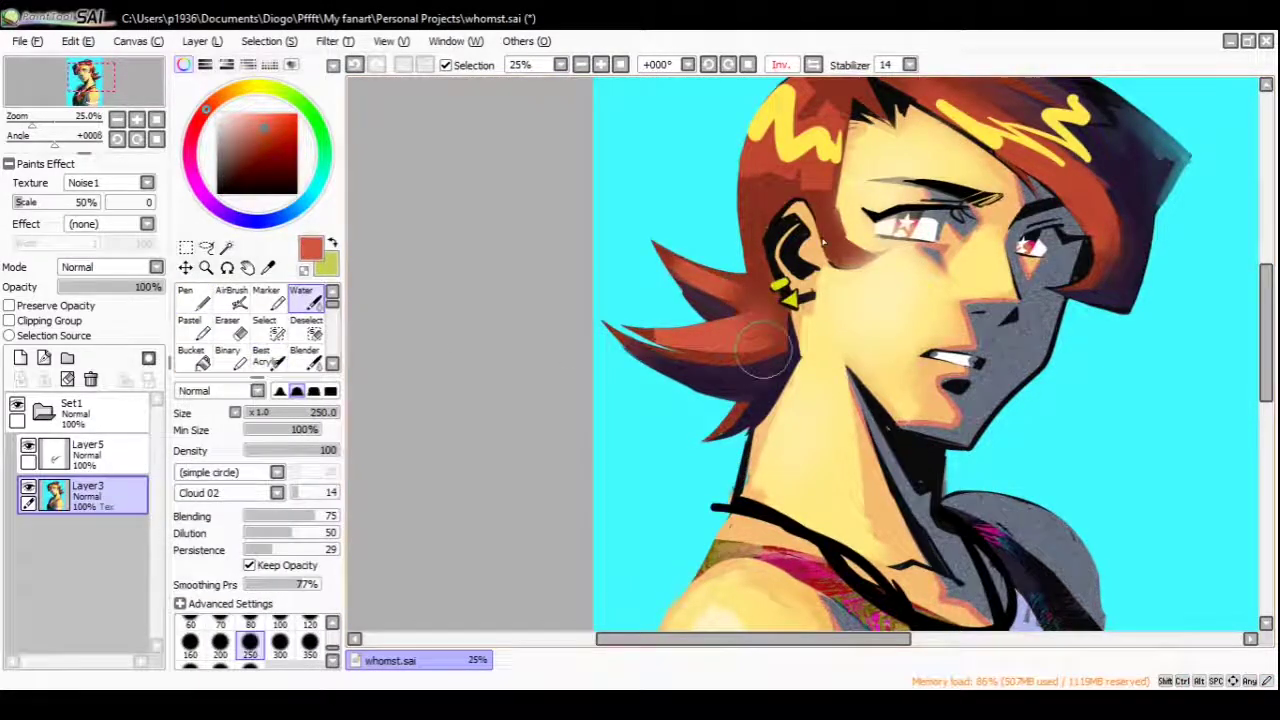
{"action": "key", "text": "h"}
Fill the faded outer half of the near eyebrow in solid black with the Pen at size 73
{"action": "scroll", "coordinate": [765, 350], "scroll_direction": "up", "scroll_amount": 4}
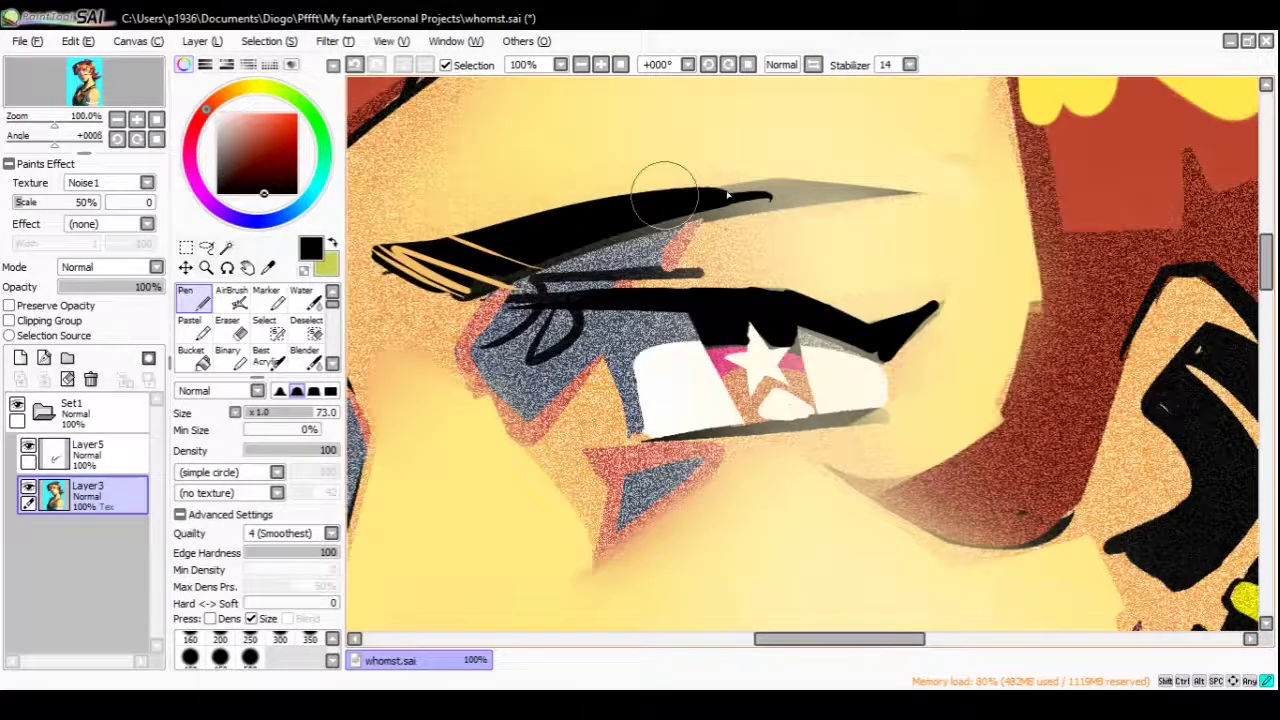
{"action": "left_click_drag", "start_coordinate": [610, 232], "coordinate": [915, 190]}
{"action": "key", "text": "ctrl+space"}
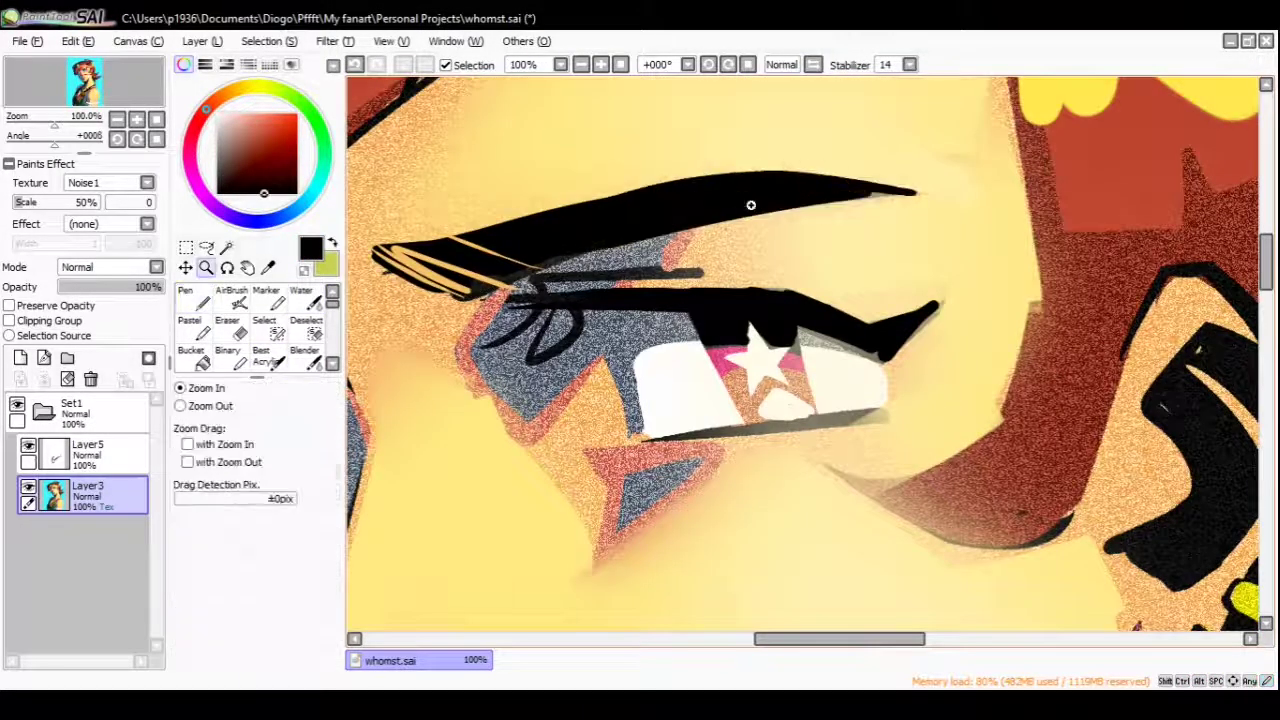
{"action": "scroll", "coordinate": [623, 509], "scroll_direction": "down", "scroll_amount": 5}
{"action": "scroll", "coordinate": [623, 509], "scroll_direction": "up", "scroll_amount": 1}
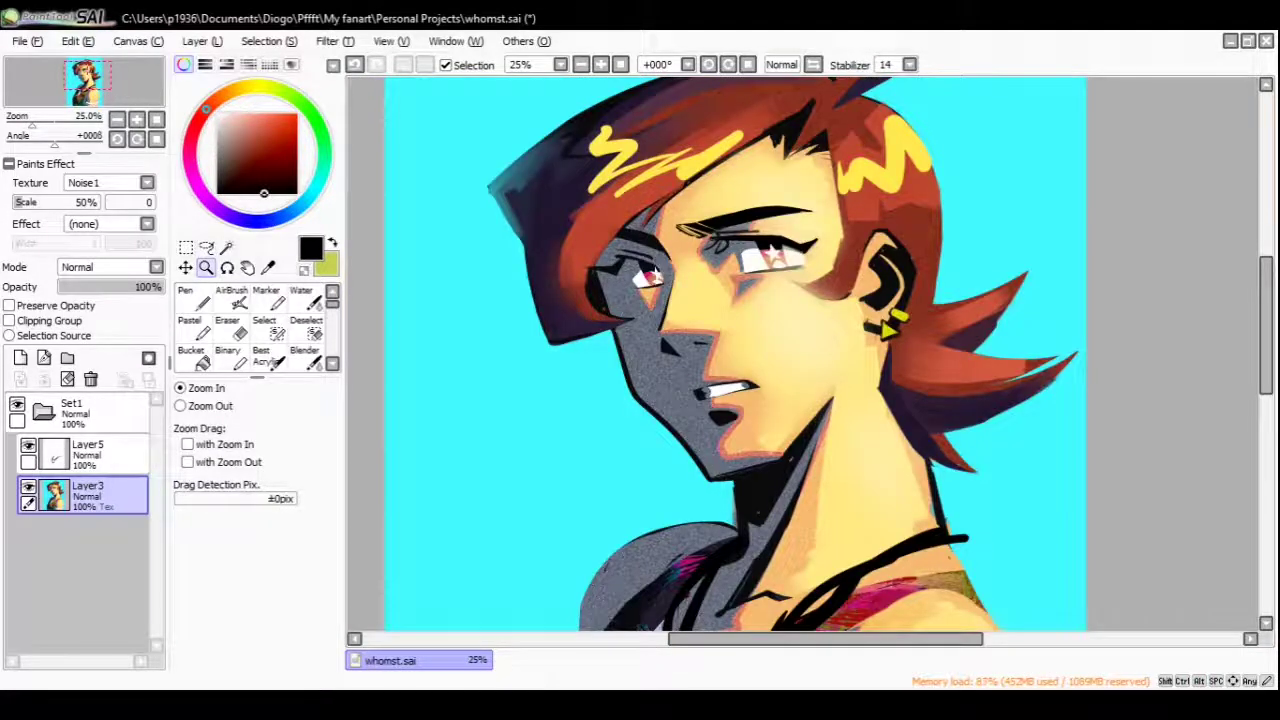
Paint a dark teal rim over the black outline of the shadowed cheek and jaw with Best Acrylic at size 40
{"action": "scroll", "coordinate": [775, 460], "scroll_direction": "up", "scroll_amount": 2}
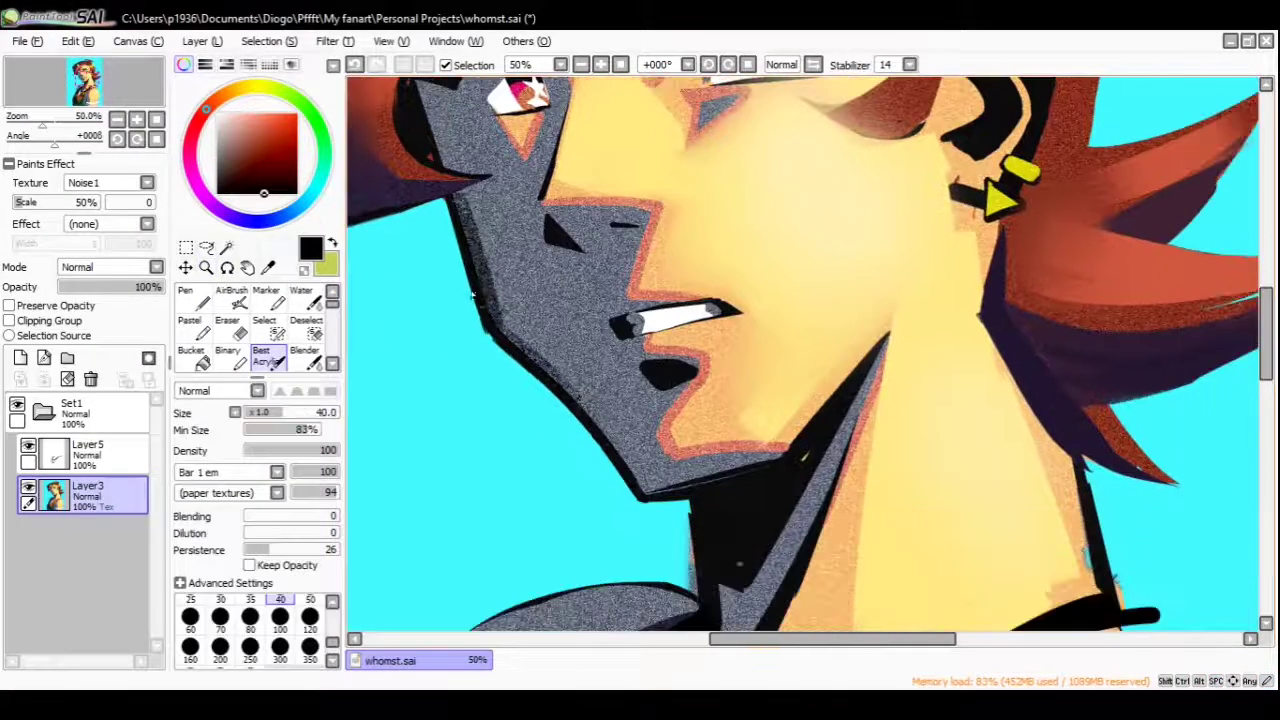
{"action": "left_click", "coordinate": [585, 430], "text": "alt"}
{"action": "scroll", "coordinate": [592, 435], "scroll_direction": "down", "scroll_amount": 1}
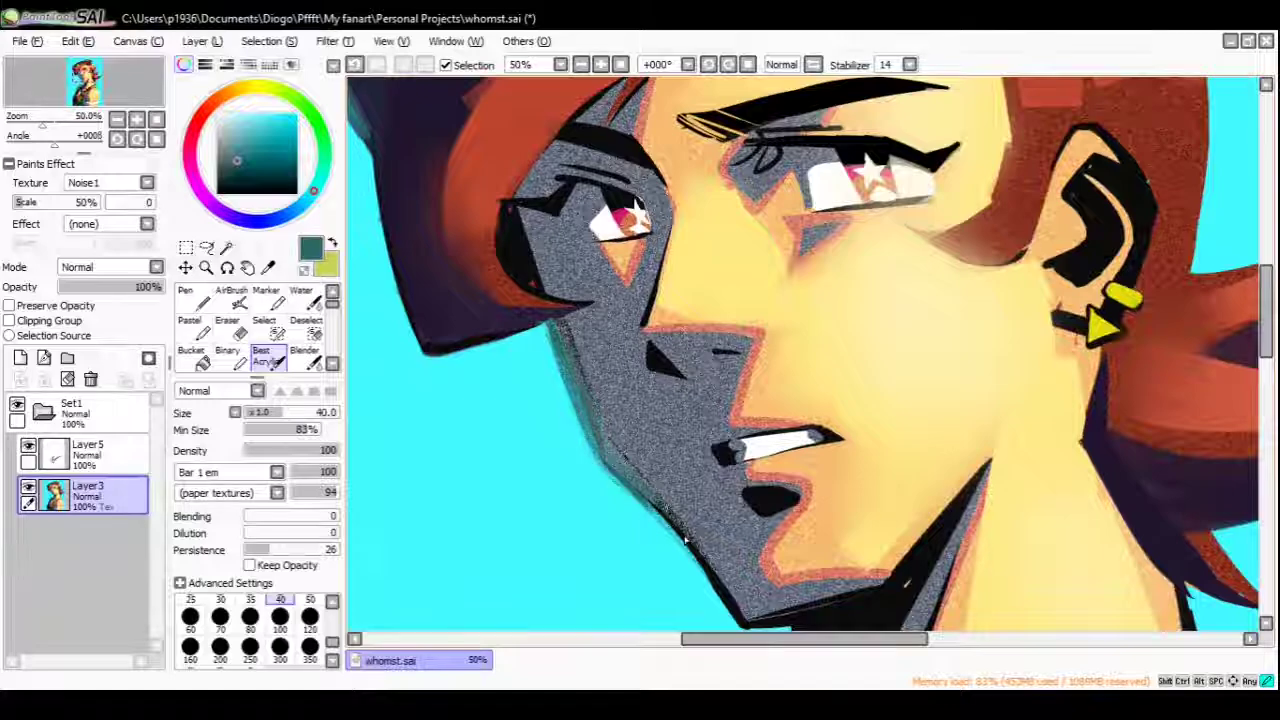
{"action": "scroll", "coordinate": [540, 380], "scroll_direction": "up", "scroll_amount": 1}
Trim the shadowed jaw's edge with background cyan and blend the teal rim into the grey with the Water brush at 250
{"action": "key", "text": "n"}
{"action": "left_click_drag", "start_coordinate": [545, 380], "coordinate": [492, 240]}
{"action": "key", "text": "w"}
{"action": "key", "text": "h"}
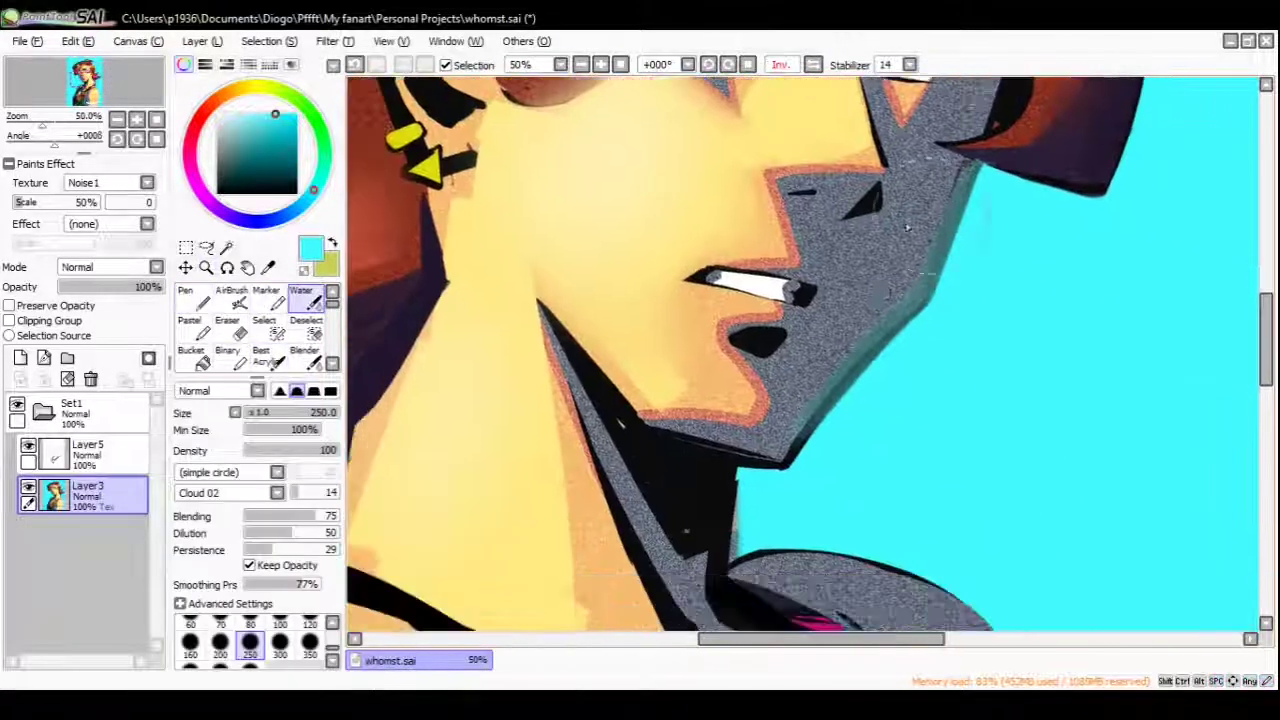
{"action": "scroll", "coordinate": [865, 283], "scroll_direction": "down", "scroll_amount": 2}
Airbrush a cyan glow along the shadowed side of the jaw at size 500
{"action": "key", "text": "h"}
{"action": "scroll", "coordinate": [594, 449], "scroll_direction": "up", "scroll_amount": 1}
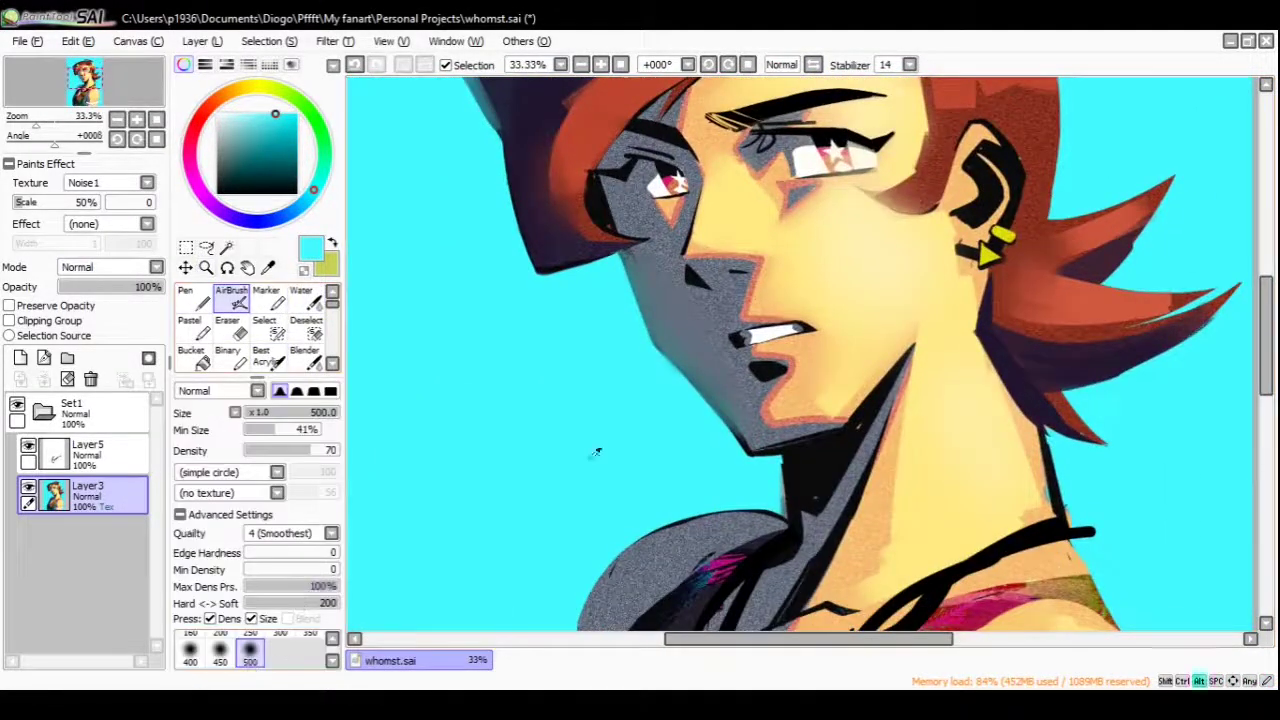
{"action": "key", "text": "ctrl+space"}
Paint yellow light on the hair tuft at the top of the head with the Pen at size 73
{"action": "left_click_drag", "start_coordinate": [565, 343], "coordinate": [847, 185]}
{"action": "key", "text": "n"}
{"action": "key", "text": "h"}
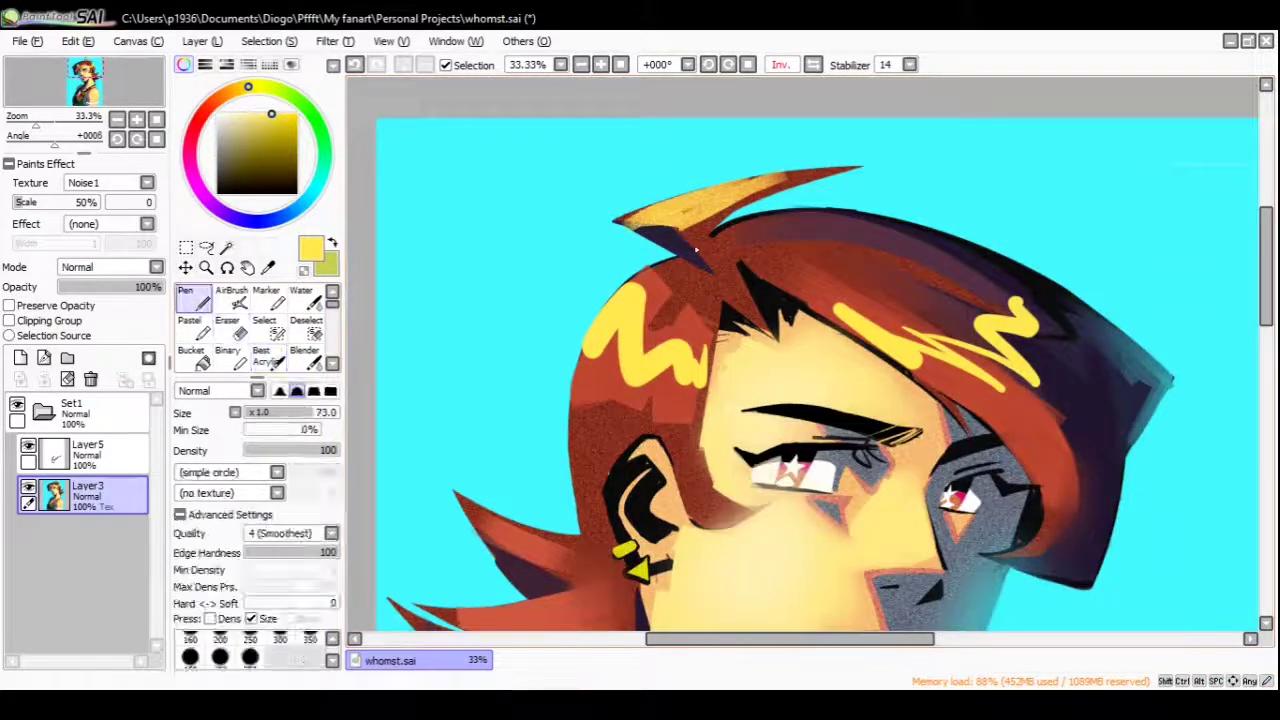
{"action": "left_click", "coordinate": [943, 151], "text": "alt"}
{"action": "left_click", "coordinate": [943, 151], "text": "ctrl+alt"}
Reshape the back hair spikes with sampled red, dark purple and background cyan using the Pen at size 73
{"action": "left_click", "coordinate": [700, 400], "text": "ctrl"}
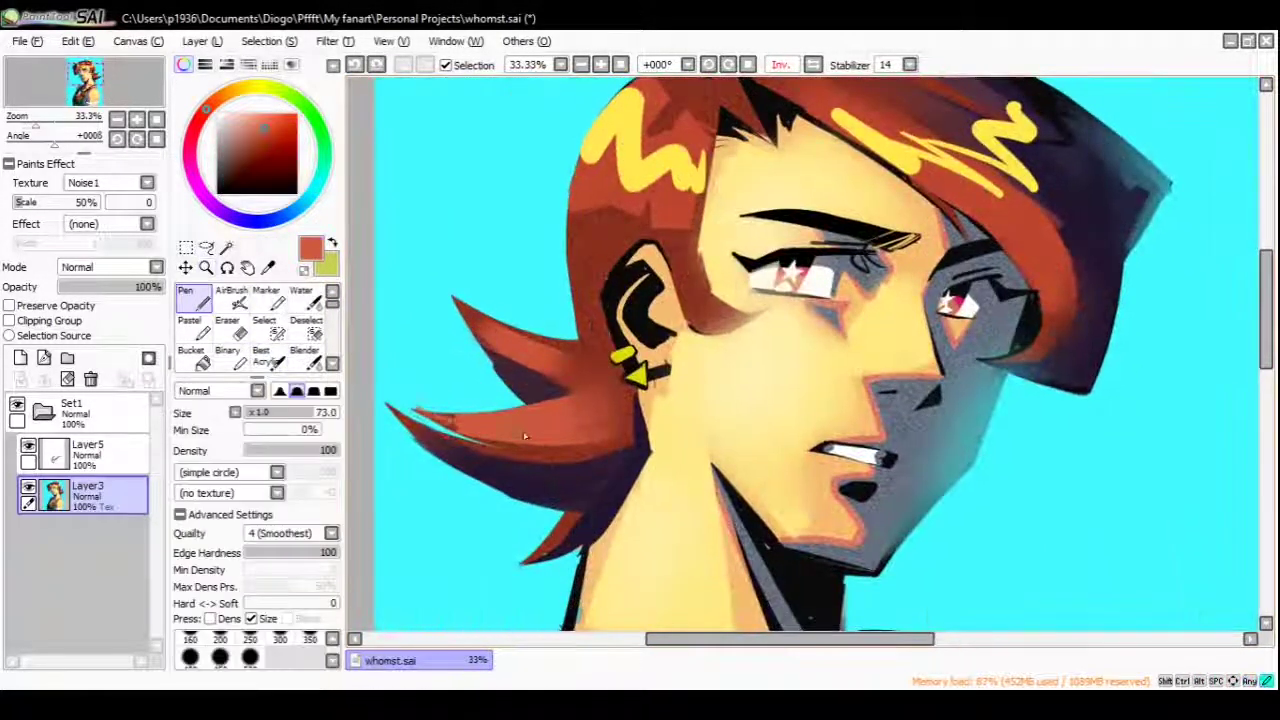
{"action": "left_click", "coordinate": [476, 410], "text": "alt"}
{"action": "left_click_drag", "start_coordinate": [476, 410], "coordinate": [462, 376]}
{"action": "left_click", "coordinate": [483, 308], "text": "alt"}
{"action": "left_click_drag", "start_coordinate": [557, 320], "coordinate": [540, 220]}
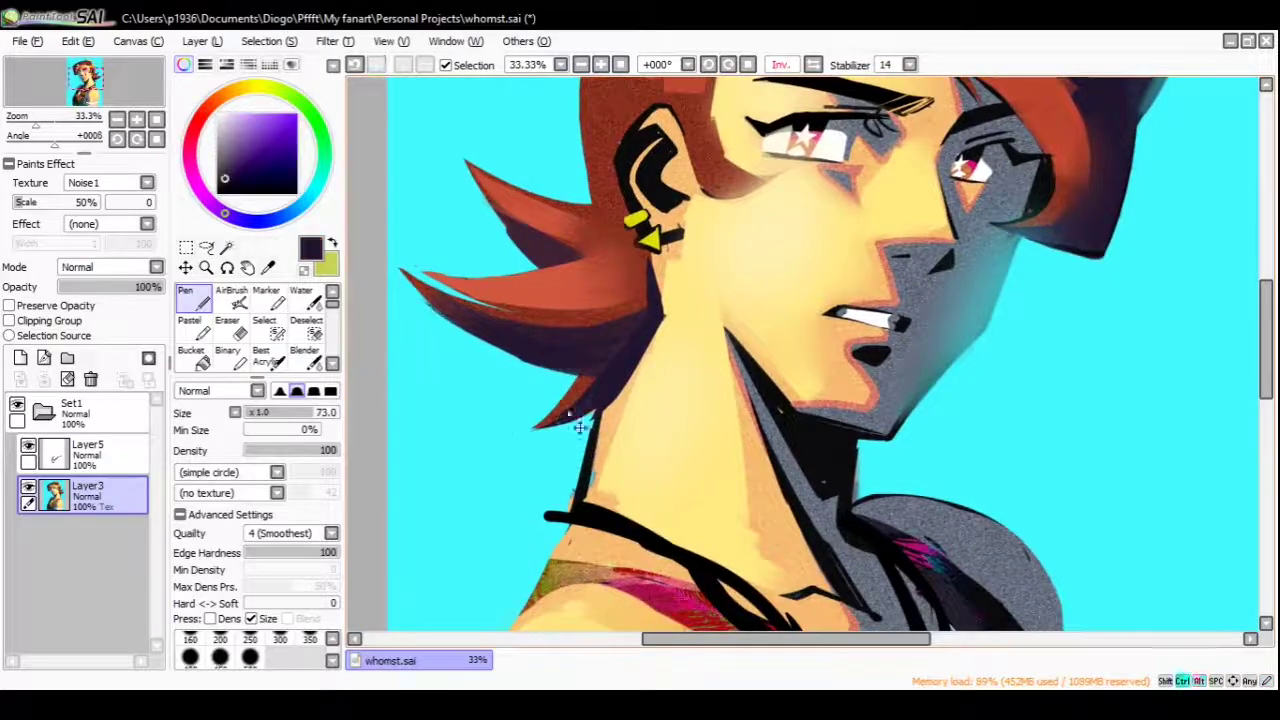
{"action": "left_click", "coordinate": [520, 415], "text": "alt"}
Sample teal from the lit jaw edge and redraw the shadowed cheek and jaw contour with the Pen
{"action": "key", "text": "h"}
{"action": "mouse_move", "coordinate": [662, 480]}
{"action": "left_mouse_down"}
{"action": "mouse_move", "coordinate": [644, 446]}
{"action": "mouse_move", "coordinate": [689, 483]}
{"action": "left_mouse_up"}
{"action": "left_click", "coordinate": [578, 336], "text": "alt"}
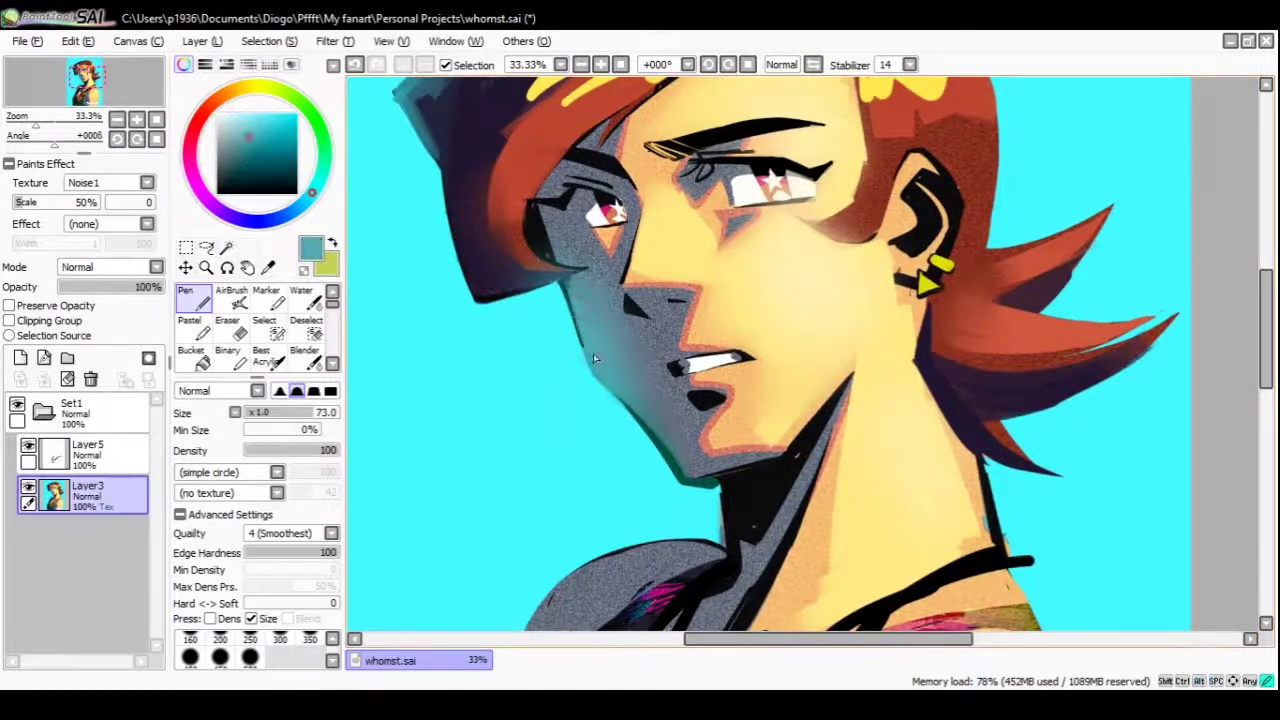
{"action": "key", "text": "h"}
Clean the near eye's outer corner with pale yellow and redraw its lower lid line in black with the Pen at size 49
{"action": "left_click_drag", "start_coordinate": [963, 306], "coordinate": [760, 330]}
{"action": "left_click", "coordinate": [700, 300], "text": "ctrl"}
{"action": "left_click", "coordinate": [420, 210], "text": "alt"}
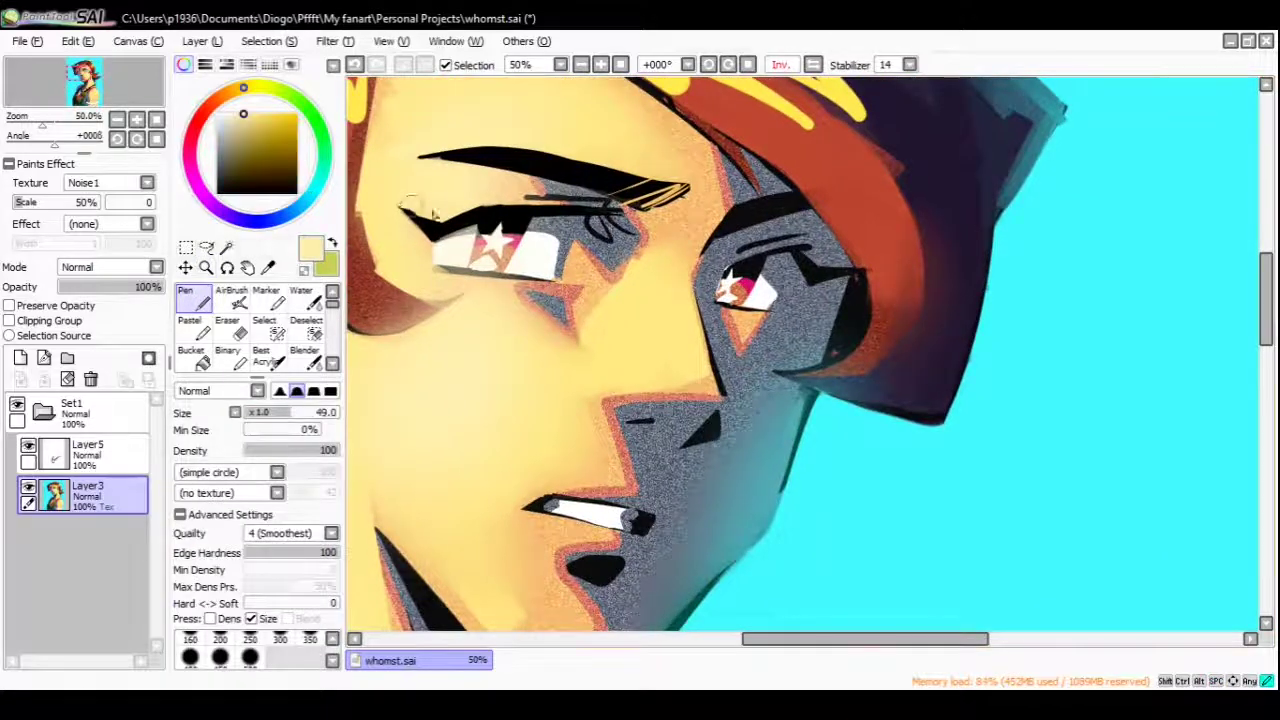
{"action": "left_click", "coordinate": [420, 210], "text": "ctrl"}
{"action": "left_click_drag", "start_coordinate": [706, 290], "coordinate": [676, 270]}
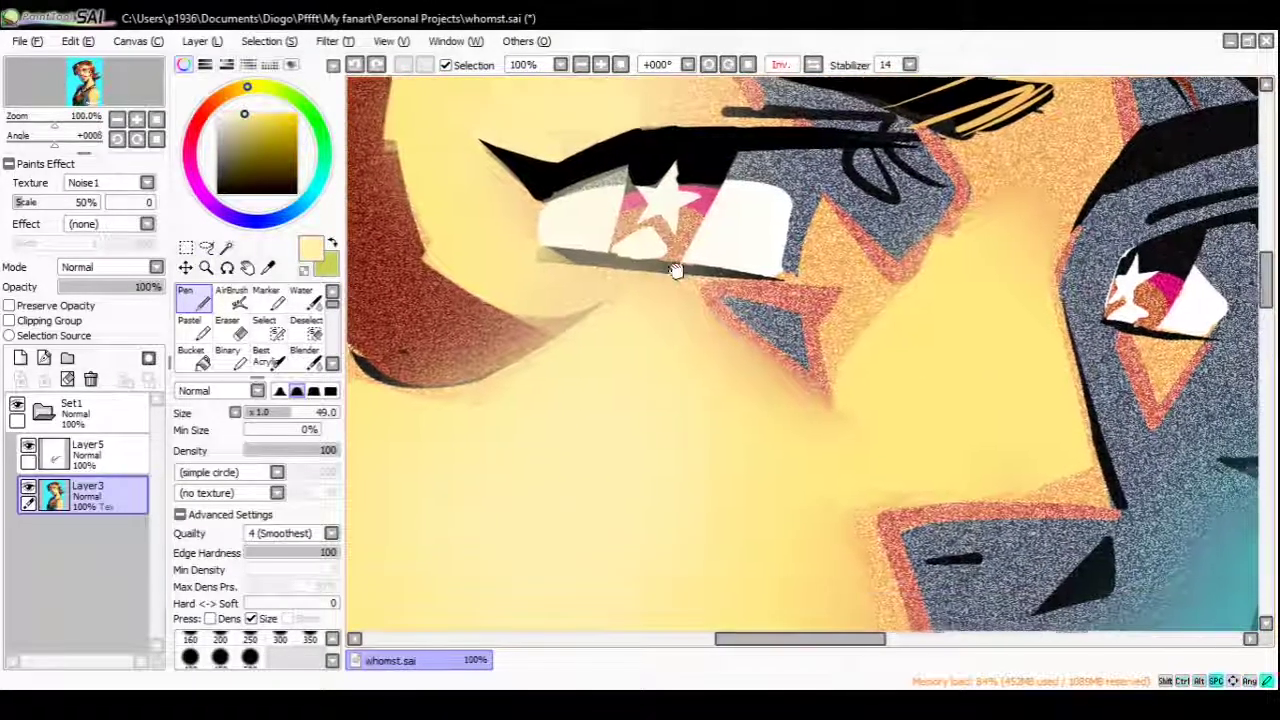
{"action": "left_click", "coordinate": [556, 255], "text": "alt"}
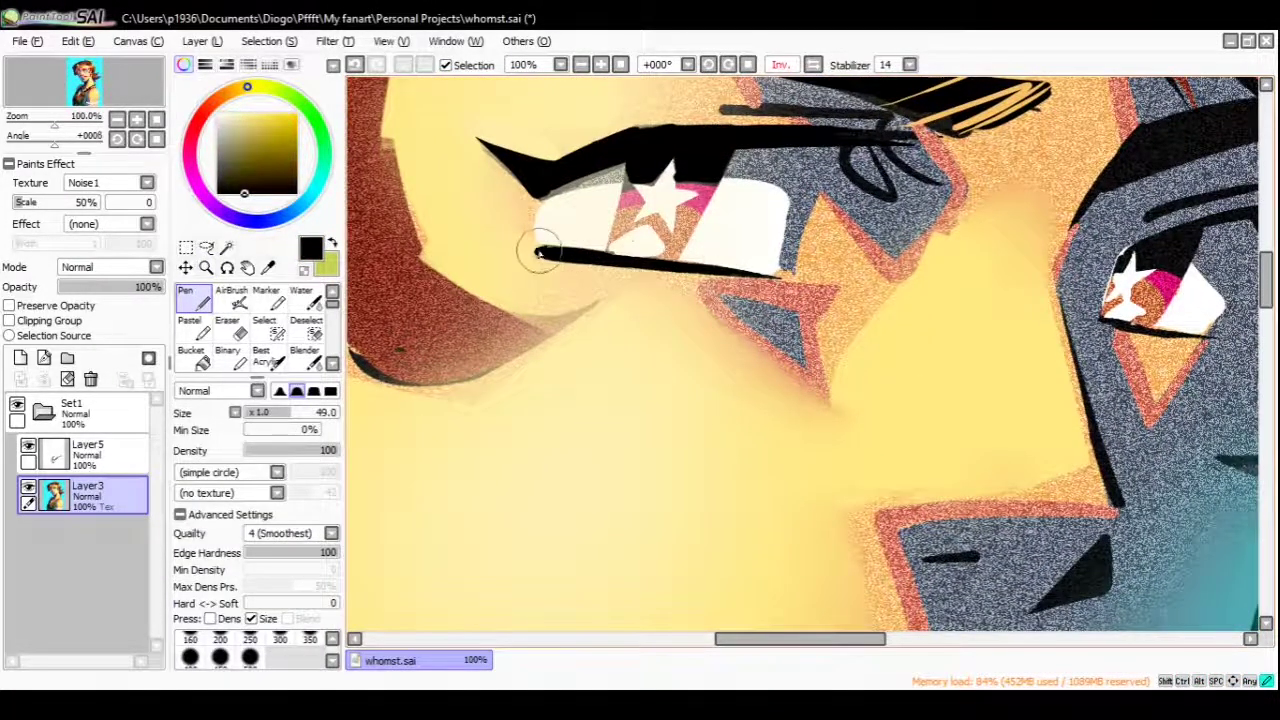
Redraw the far eye's lash and lid lines in black with the Pen at size 49
{"action": "scroll", "coordinate": [587, 255], "scroll_direction": "right", "scroll_amount": 5}
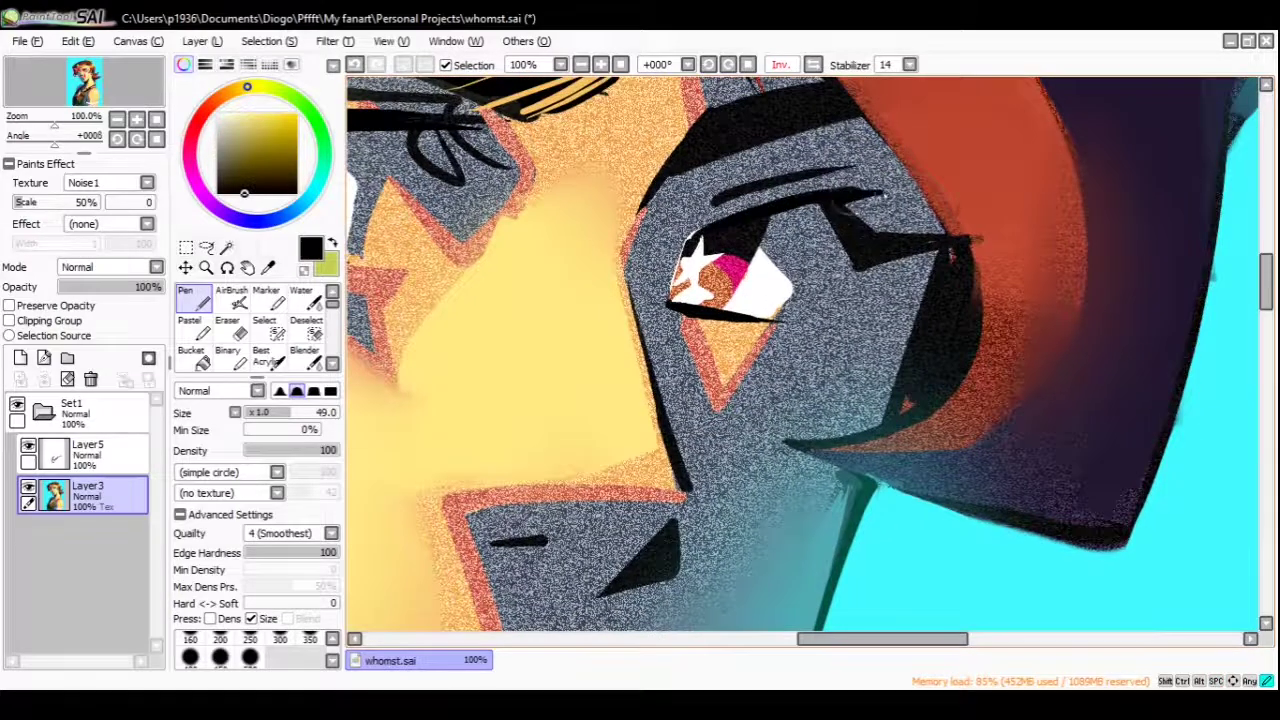
{"action": "left_click_drag", "start_coordinate": [927, 407], "coordinate": [832, 327]}
{"action": "scroll", "coordinate": [776, 356], "scroll_direction": "down", "scroll_amount": 3}
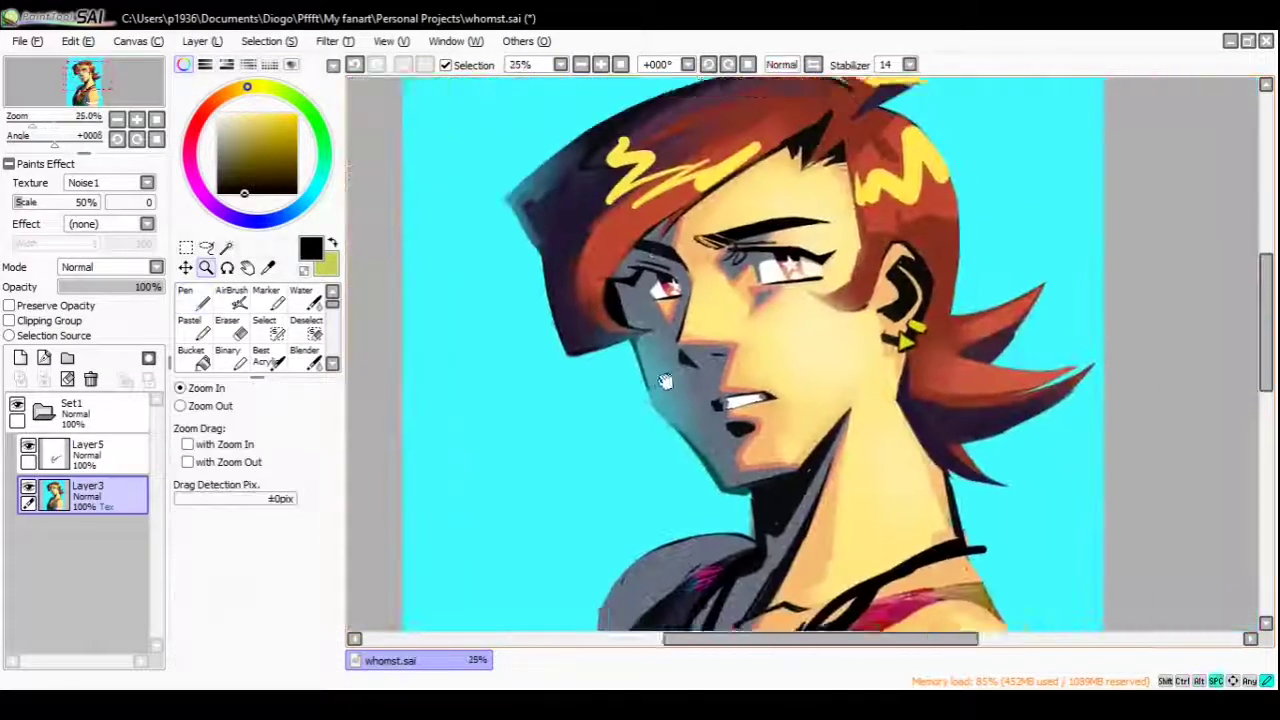
Sharpen the black hairline shadow above the forehead with the Pen at size 49
{"action": "scroll", "coordinate": [730, 188], "scroll_direction": "up", "scroll_amount": 2}
{"action": "scroll", "coordinate": [730, 188], "scroll_direction": "up", "scroll_amount": 2}
{"action": "left_click", "coordinate": [730, 188], "text": "alt"}
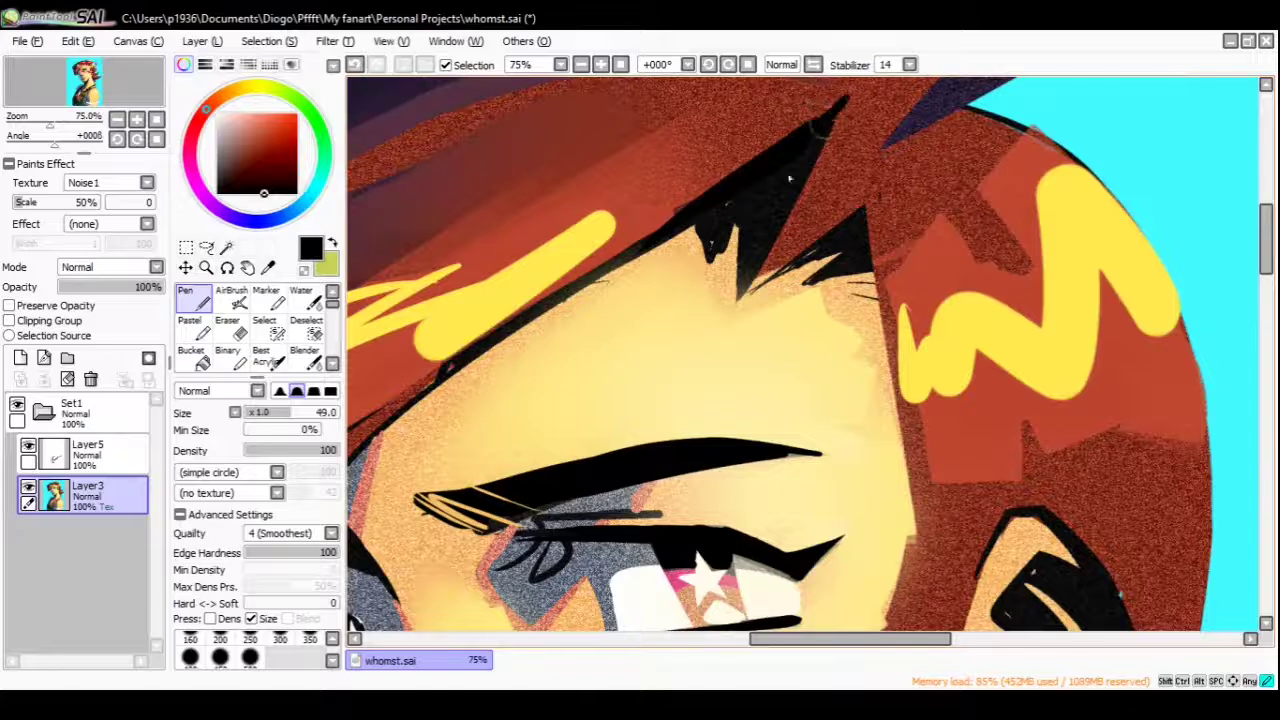
{"action": "scroll", "coordinate": [789, 178], "scroll_direction": "down", "scroll_amount": 2}
{"action": "scroll", "coordinate": [789, 178], "scroll_direction": "left", "scroll_amount": 1}
{"action": "scroll", "coordinate": [789, 178], "scroll_direction": "up", "scroll_amount": 2}
Repaint the hairline edge in red with the Best Acrylic brush at size 40 and blend the forehead skin with the Water brush at size 130
{"action": "left_click", "coordinate": [267, 355]}
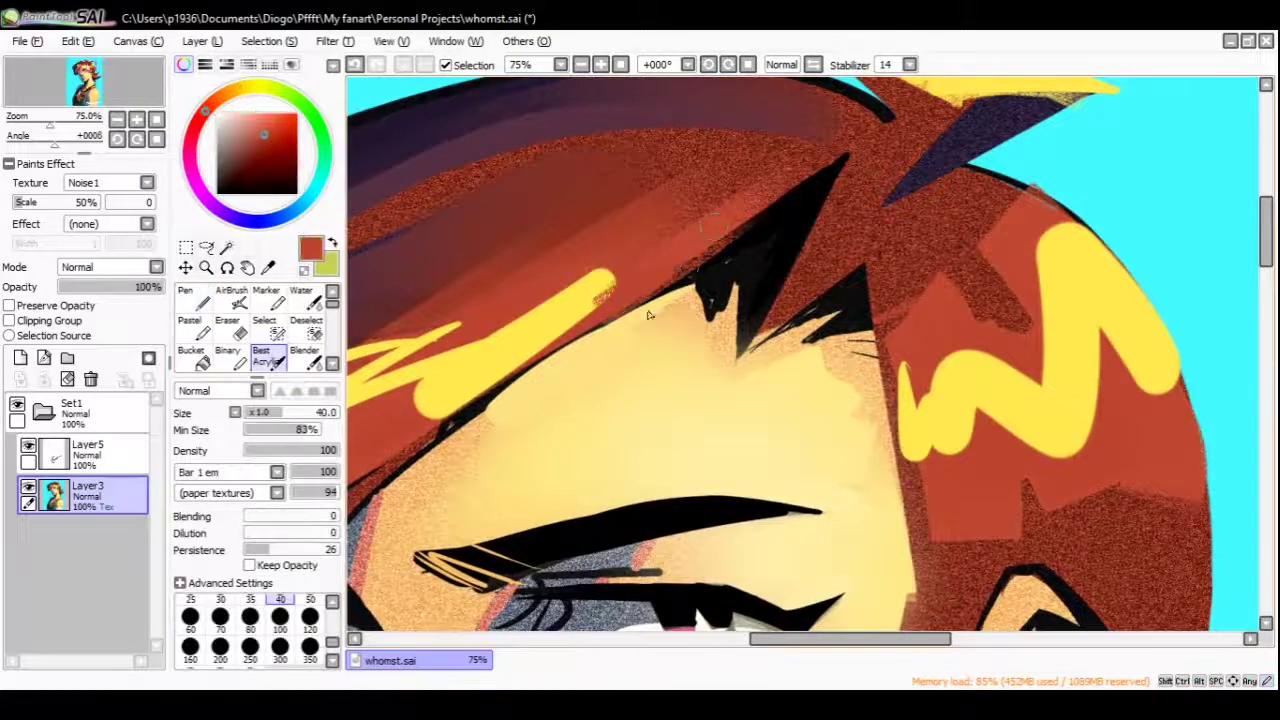
{"action": "scroll", "coordinate": [649, 315], "scroll_direction": "down", "scroll_amount": 3}
{"action": "scroll", "coordinate": [649, 315], "scroll_direction": "left", "scroll_amount": 2}
{"action": "key", "text": "n"}
{"action": "key", "text": "c"}
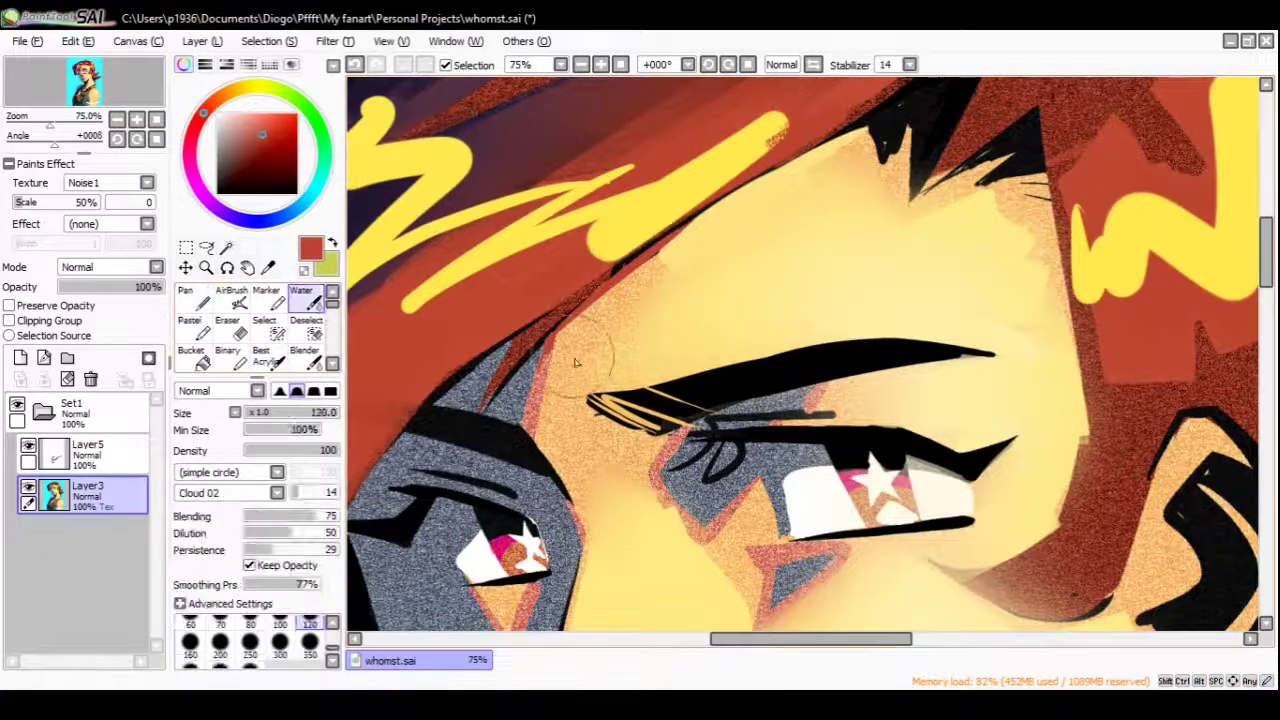
Sample pale yellow from the forehead and soften the lit facial skin with the AirBrush at size 200
{"action": "scroll", "coordinate": [752, 250], "scroll_direction": "down", "scroll_amount": 2}
{"action": "scroll", "coordinate": [752, 250], "scroll_direction": "up", "scroll_amount": 1}
{"action": "key", "text": "v"}
{"action": "left_click", "coordinate": [752, 250], "text": "alt"}
{"action": "key", "text": "bracketleft"}
{"action": "key", "text": "bracketleft"}
{"action": "key", "text": "bracketleft"}
{"action": "key", "text": "bracketleft"}
{"action": "key", "text": "bracketleft"}
{"action": "key", "text": "bracketleft"}
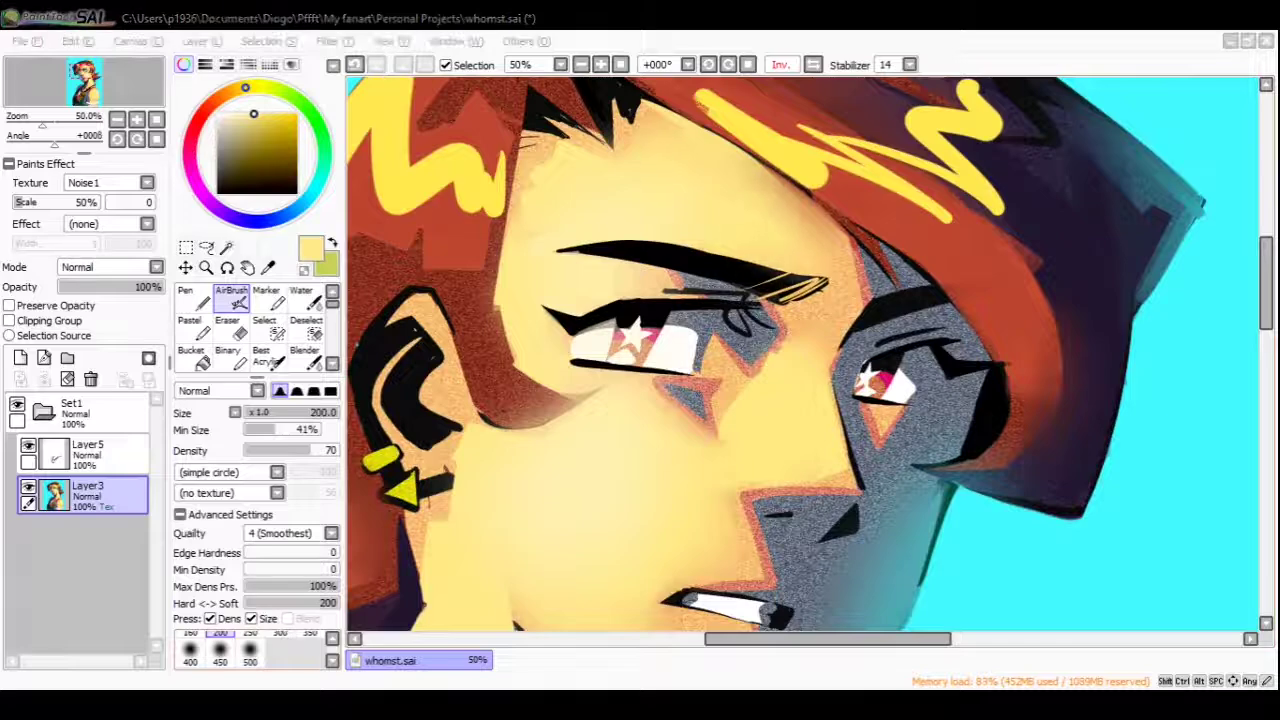
Hatch thin pale yellow strokes into the near brow and slate strokes into the far brow with the Pen at size 22
{"action": "key", "text": "n"}
{"action": "scroll", "coordinate": [853, 295], "scroll_direction": "down", "scroll_amount": 1}
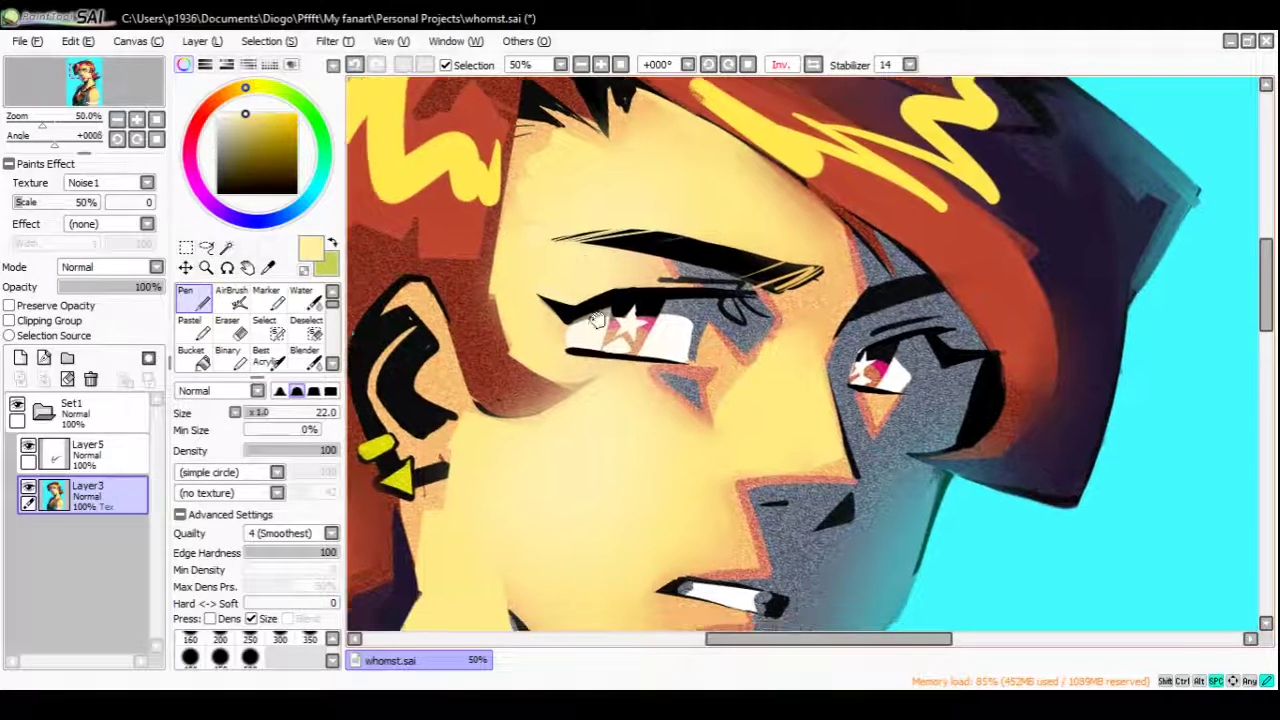
{"action": "left_click", "coordinate": [853, 295], "text": "alt"}
{"action": "left_click", "coordinate": [830, 350], "text": "alt"}
{"action": "left_click", "coordinate": [875, 365], "text": "ctrl"}
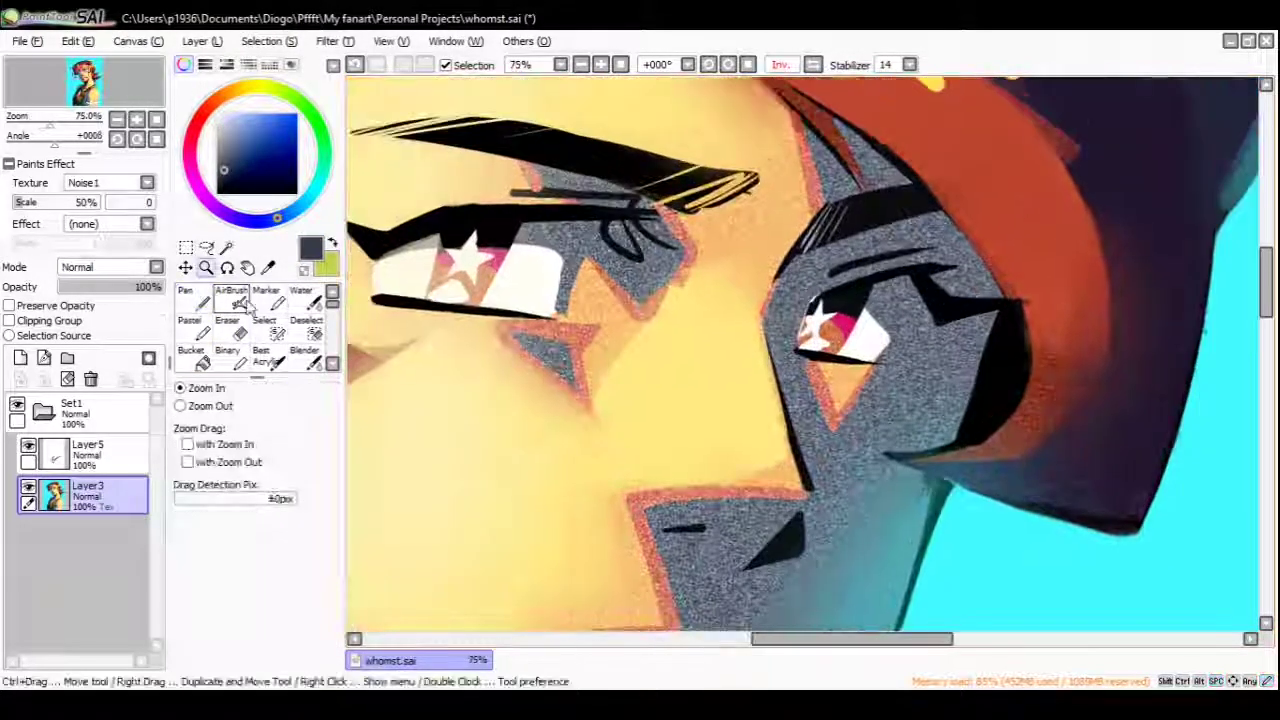
Sample red from the hair and redraw the nose bridge and underside contour with the Pen at size 22
{"action": "left_click", "coordinate": [802, 122], "text": "alt"}
{"action": "left_click_drag", "start_coordinate": [766, 420], "coordinate": [716, 305]}
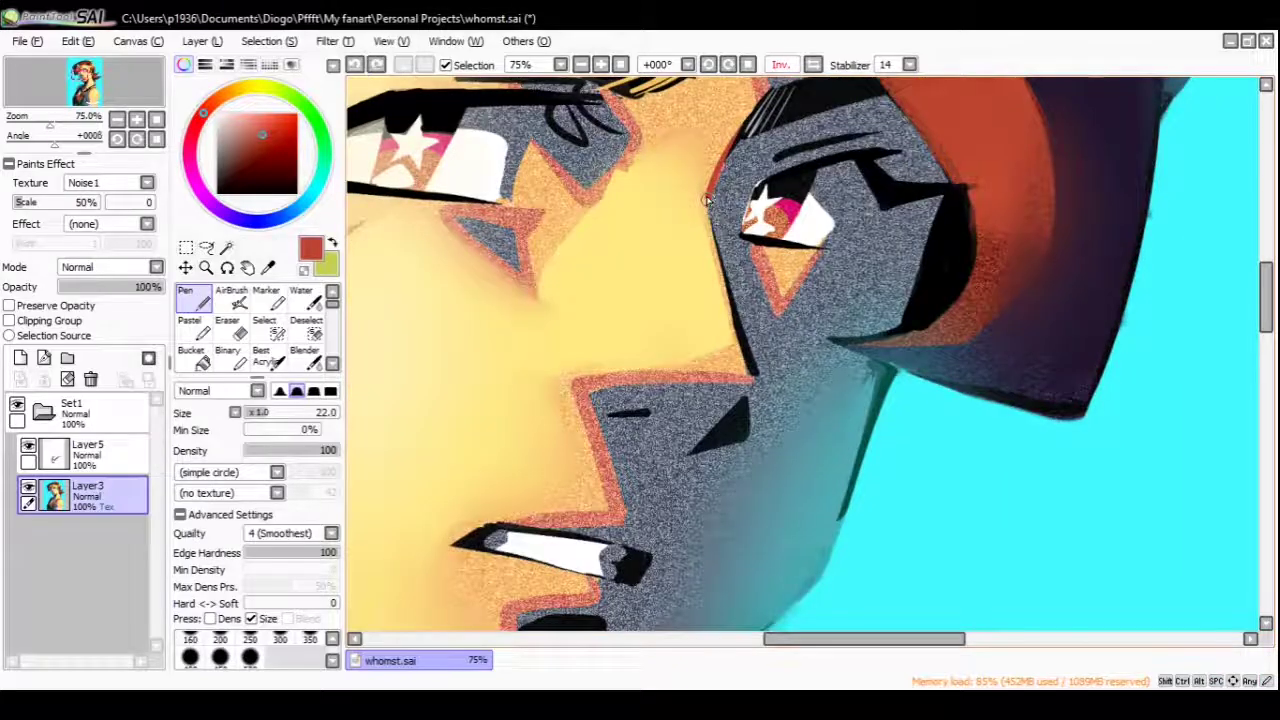
{"action": "left_click_drag", "start_coordinate": [757, 378], "coordinate": [807, 293]}
{"action": "key", "text": "h"}
{"action": "left_click_drag", "start_coordinate": [990, 305], "coordinate": [875, 290]}
Blend the shadow edge at the nose tip into the lit skin with the Water brush
{"action": "key", "text": "w"}
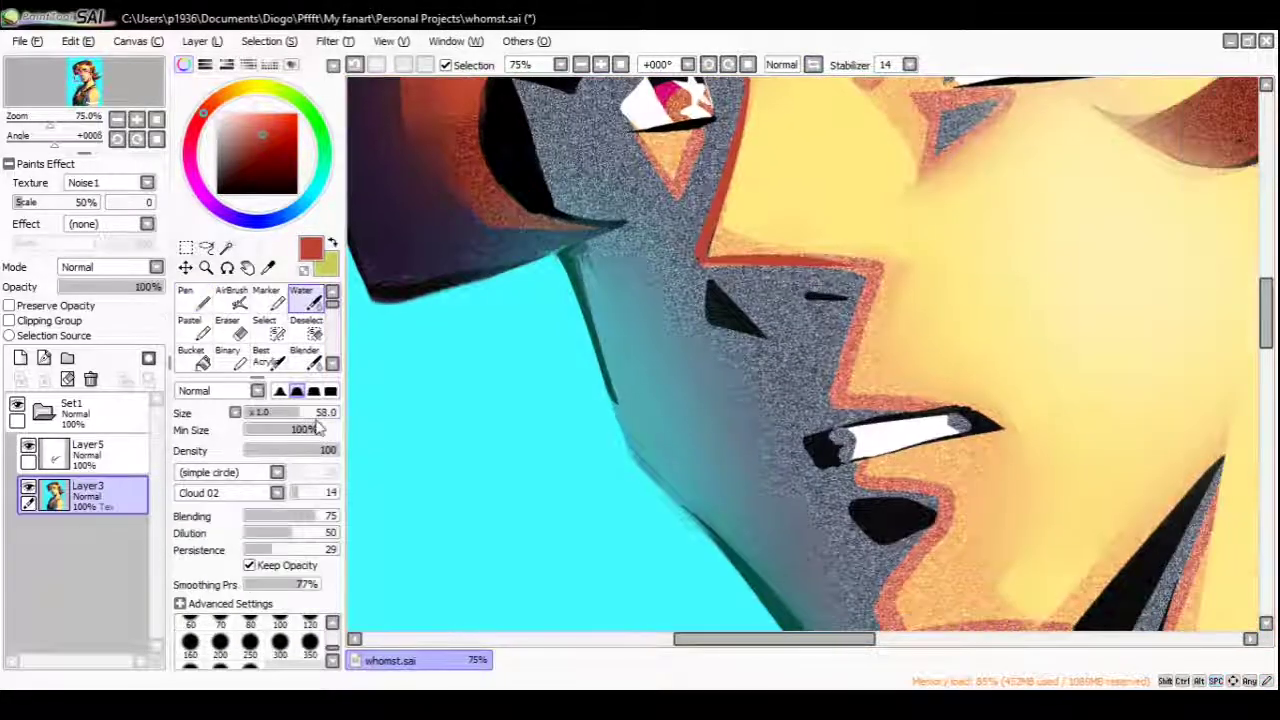
{"action": "left_click_drag", "start_coordinate": [800, 262], "coordinate": [876, 290]}
{"action": "key", "text": "ctrl+z"}
{"action": "scroll", "coordinate": [856, 307], "scroll_direction": "down", "scroll_amount": 5}
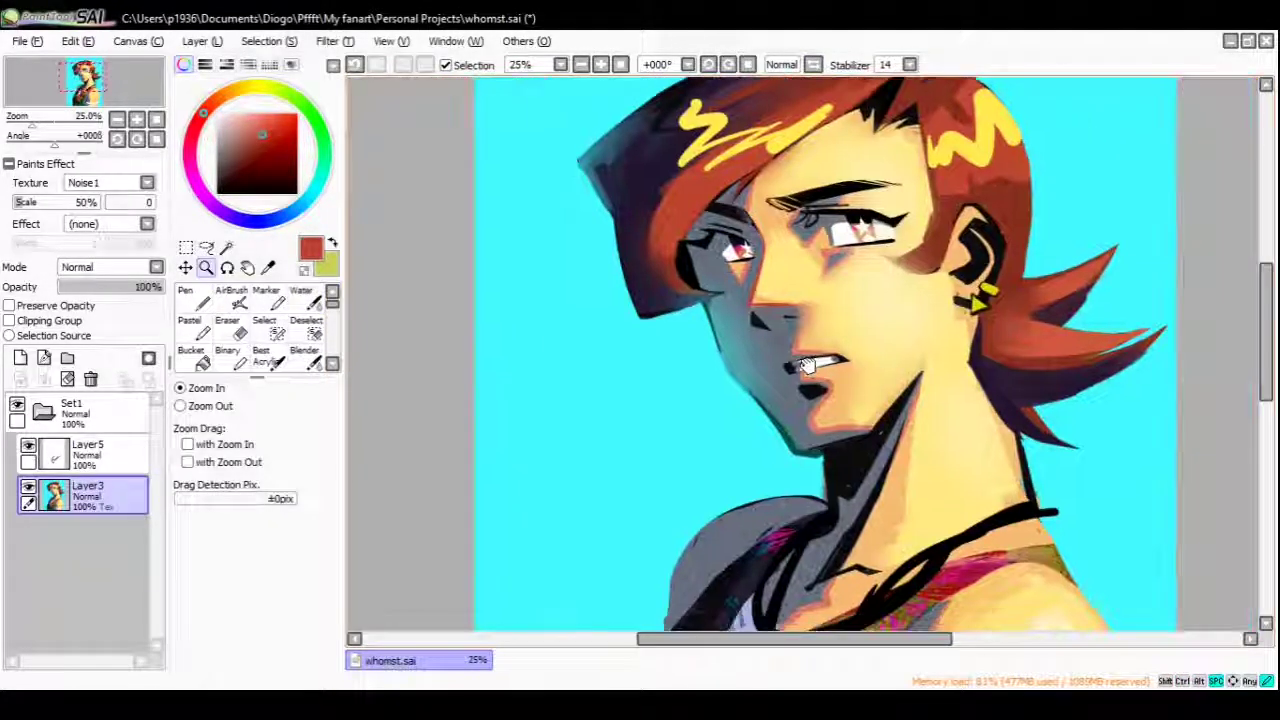
{"action": "scroll", "coordinate": [697, 350], "scroll_direction": "up", "scroll_amount": 5}
{"action": "key", "text": "bracketleft"}
{"action": "key", "text": "bracketleft"}
{"action": "scroll", "coordinate": [731, 216], "scroll_direction": "down", "scroll_amount": 5}
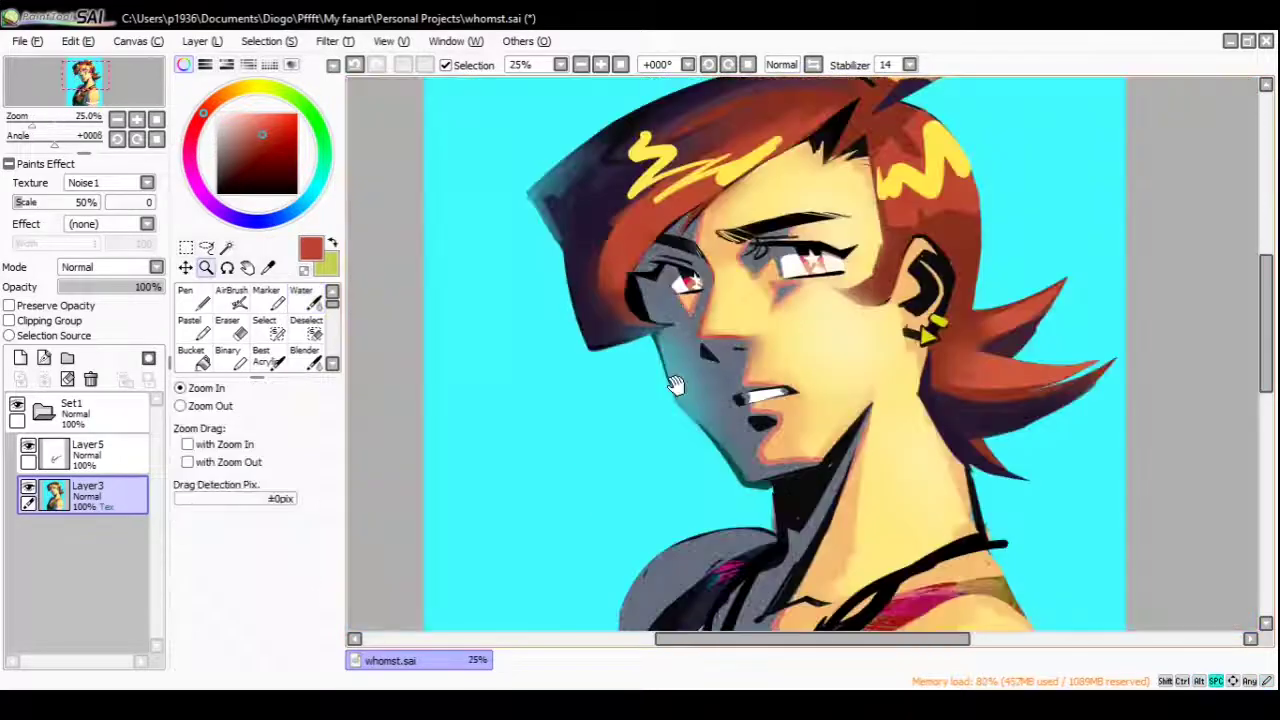
Recolour the black shadow shape under the nose teal and the small nostril line dark green with the Pen at size 22
{"action": "scroll", "coordinate": [623, 351], "scroll_direction": "up", "scroll_amount": 5}
{"action": "key", "text": "h"}
{"action": "key", "text": "n"}
{"action": "left_click", "coordinate": [871, 363], "text": "alt"}
{"action": "left_click_drag", "start_coordinate": [740, 335], "coordinate": [800, 295]}
{"action": "scroll", "coordinate": [800, 305], "scroll_direction": "down", "scroll_amount": 5}
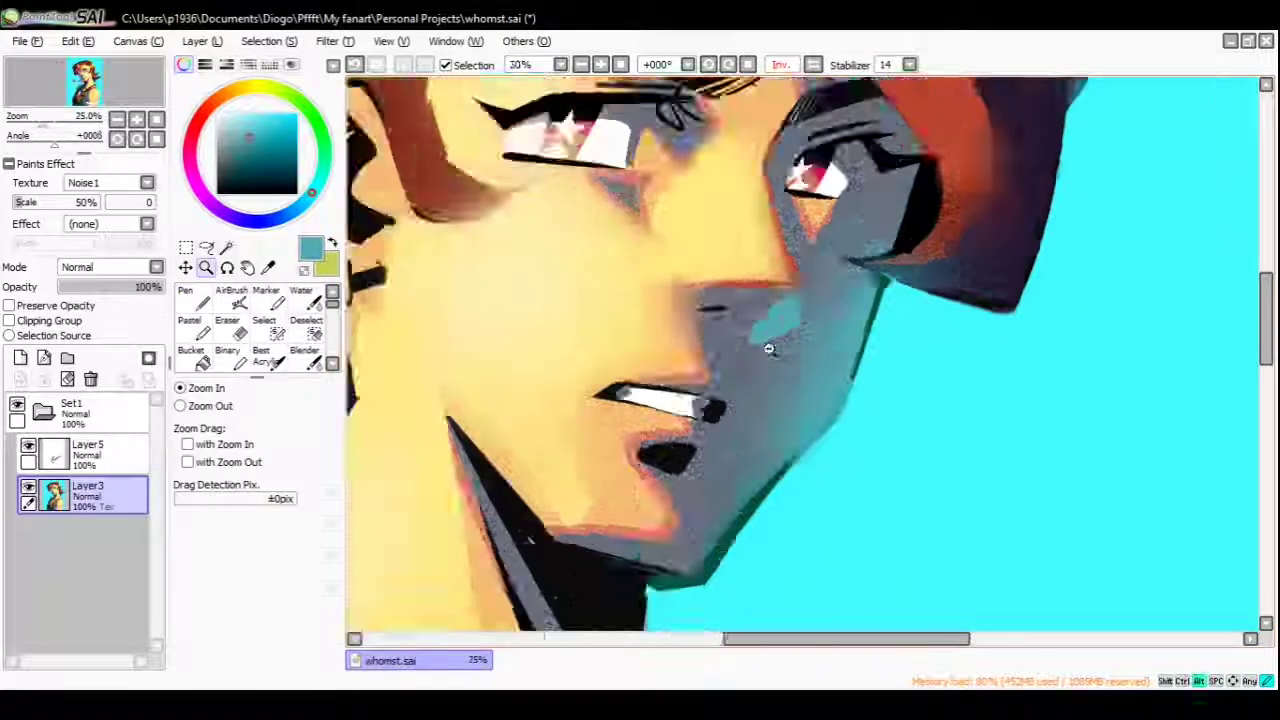
{"action": "scroll", "coordinate": [728, 287], "scroll_direction": "up", "scroll_amount": 5}
{"action": "key", "text": "h"}
{"action": "left_click", "coordinate": [728, 287], "text": "alt"}
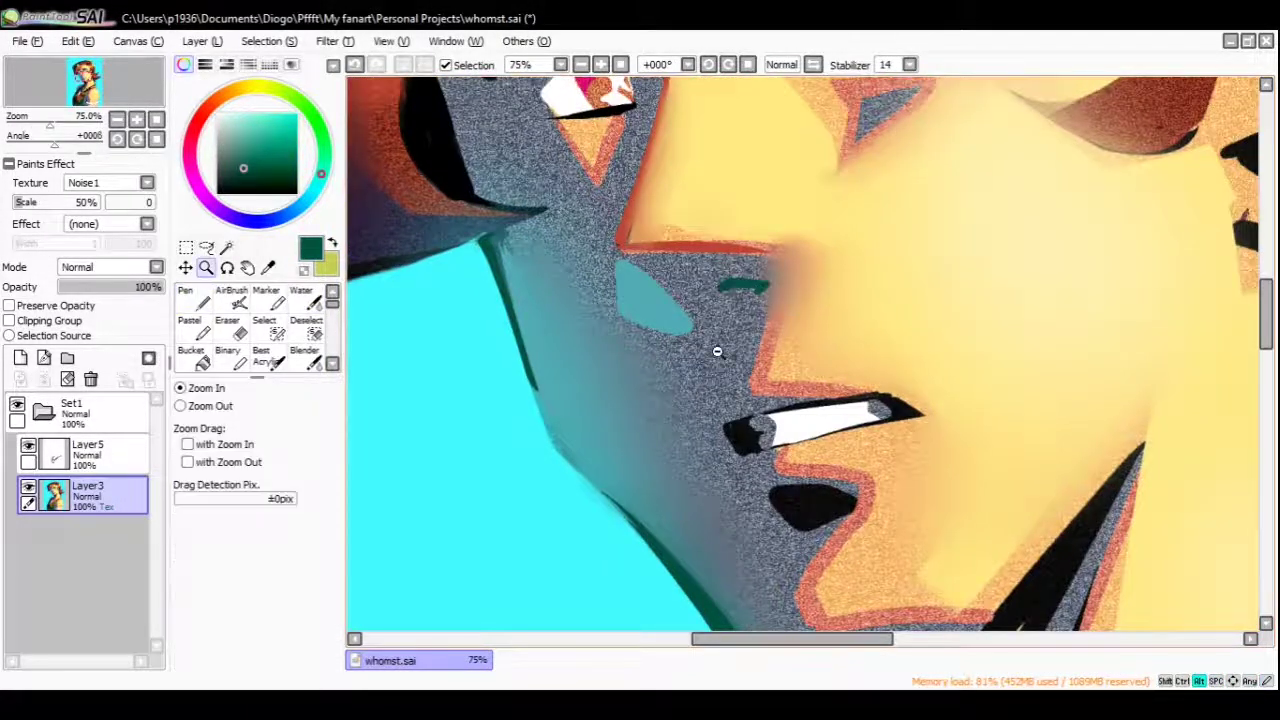
{"action": "scroll", "coordinate": [714, 280], "scroll_direction": "down", "scroll_amount": 5}
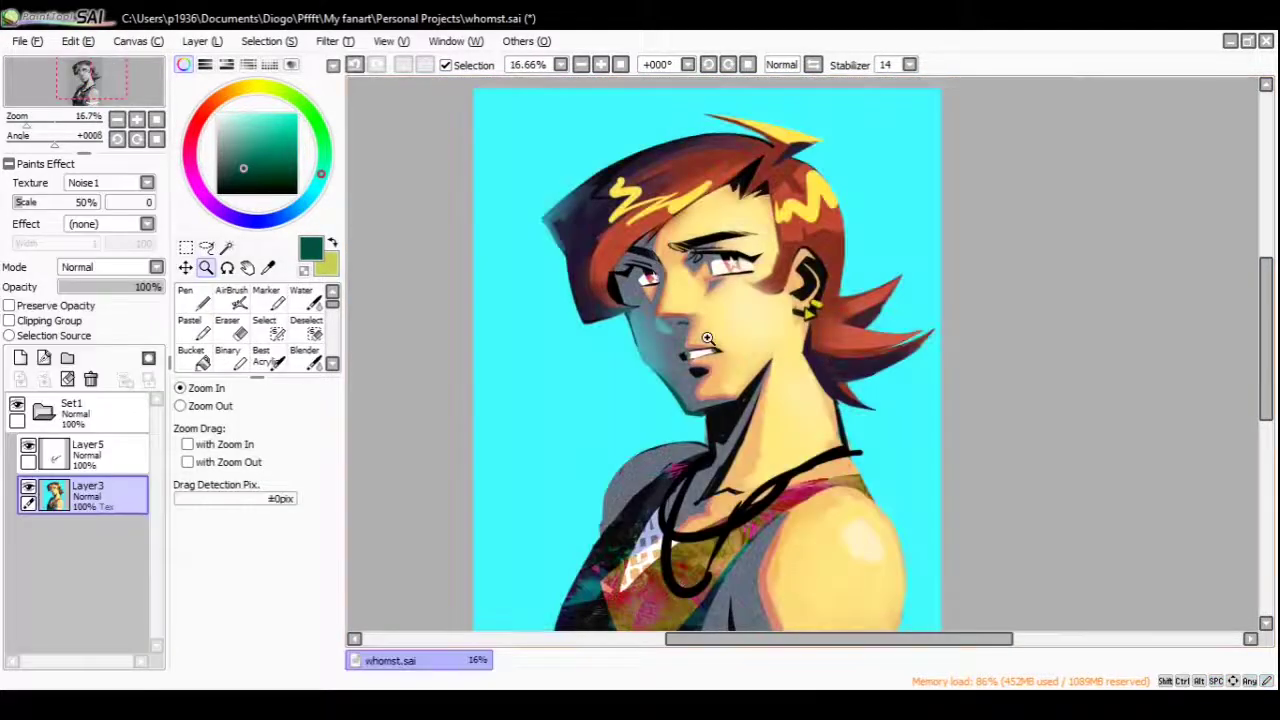
Select the teal cheek glow and under-nose patch with the Magic Wand and shift them to a greener teal
{"action": "scroll", "coordinate": [707, 338], "scroll_direction": "up", "scroll_amount": 3}
{"action": "key", "text": "w"}
{"action": "left_click", "coordinate": [593, 382]}
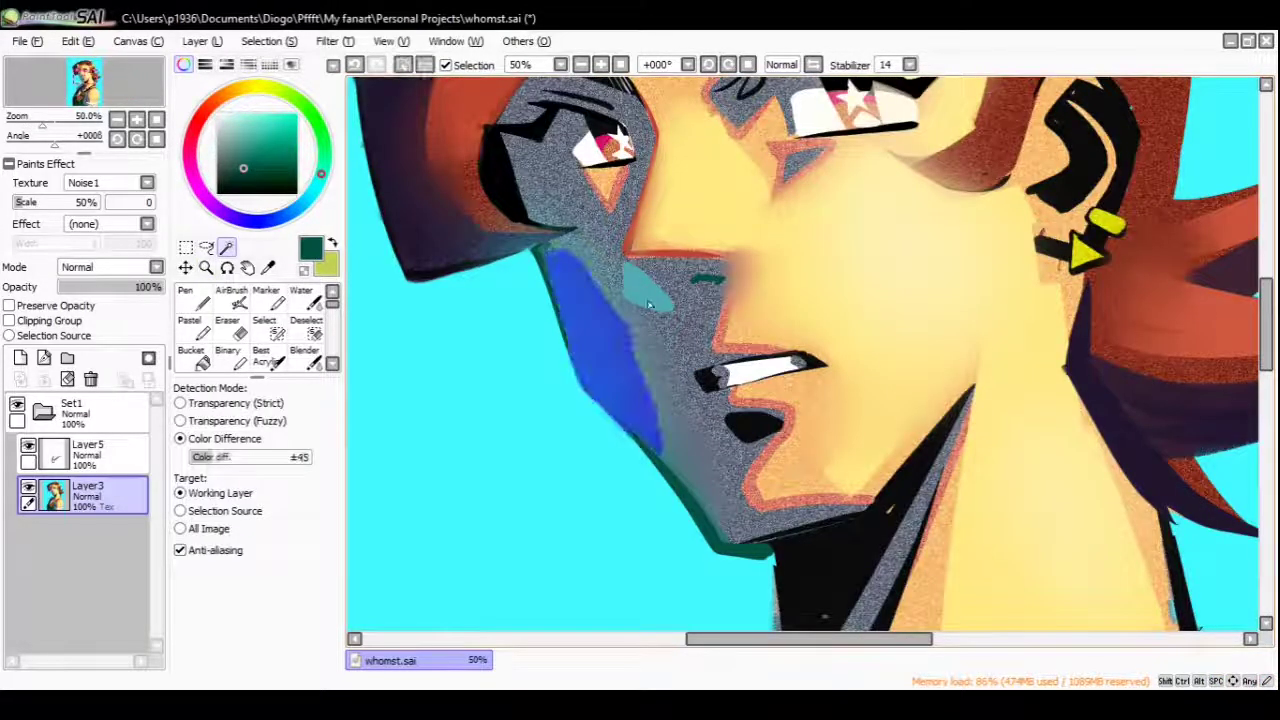
{"action": "key", "text": "n"}
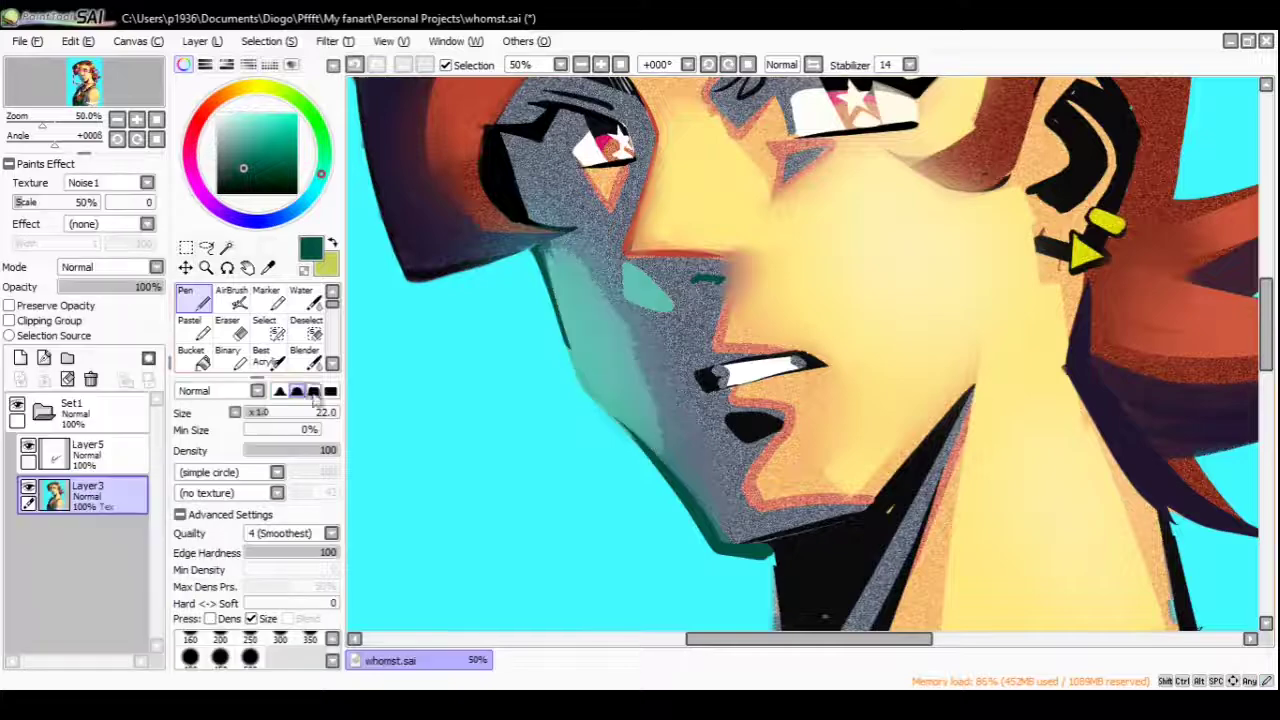
Blend the green-teal cheek glow into the slate face shadow with the Water brush at size 100
{"action": "left_click", "coordinate": [301, 296]}
{"action": "left_click_drag", "start_coordinate": [590, 285], "coordinate": [668, 437]}
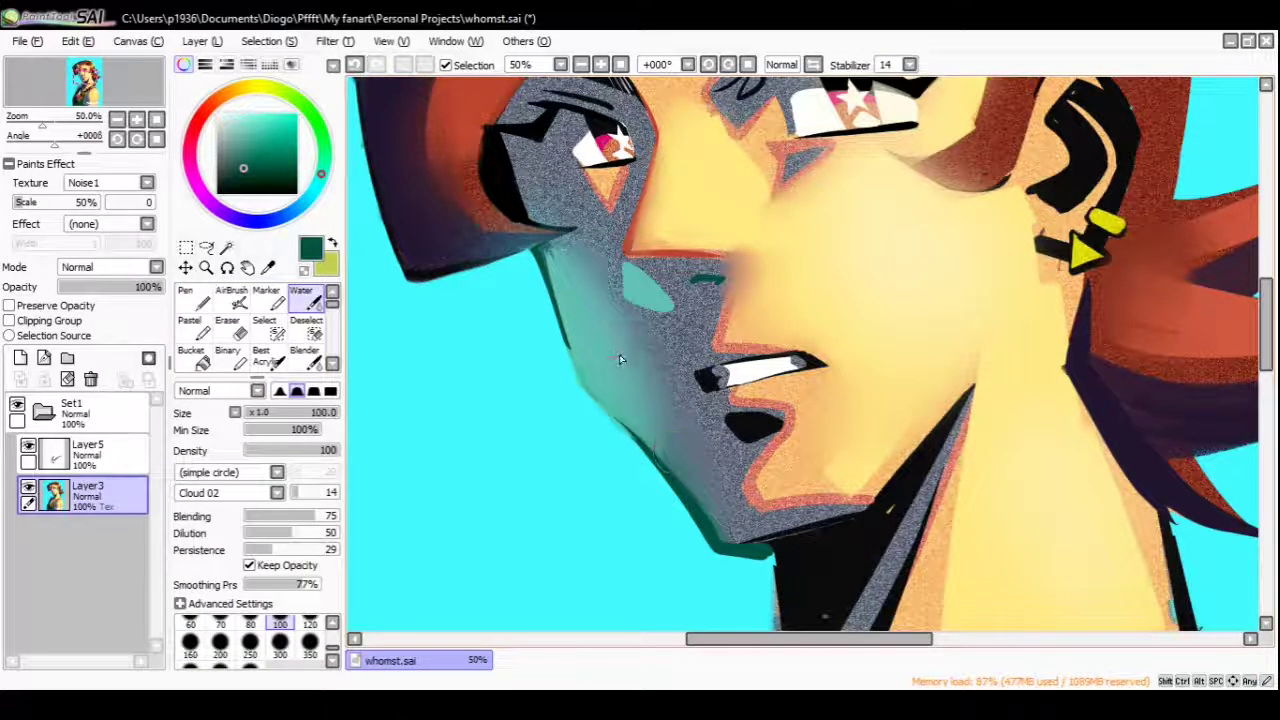
{"action": "mouse_move", "coordinate": [619, 360]}
{"action": "left_mouse_down"}
{"action": "mouse_move", "coordinate": [576, 252]}
{"action": "mouse_move", "coordinate": [445, 202]}
{"action": "left_mouse_up"}
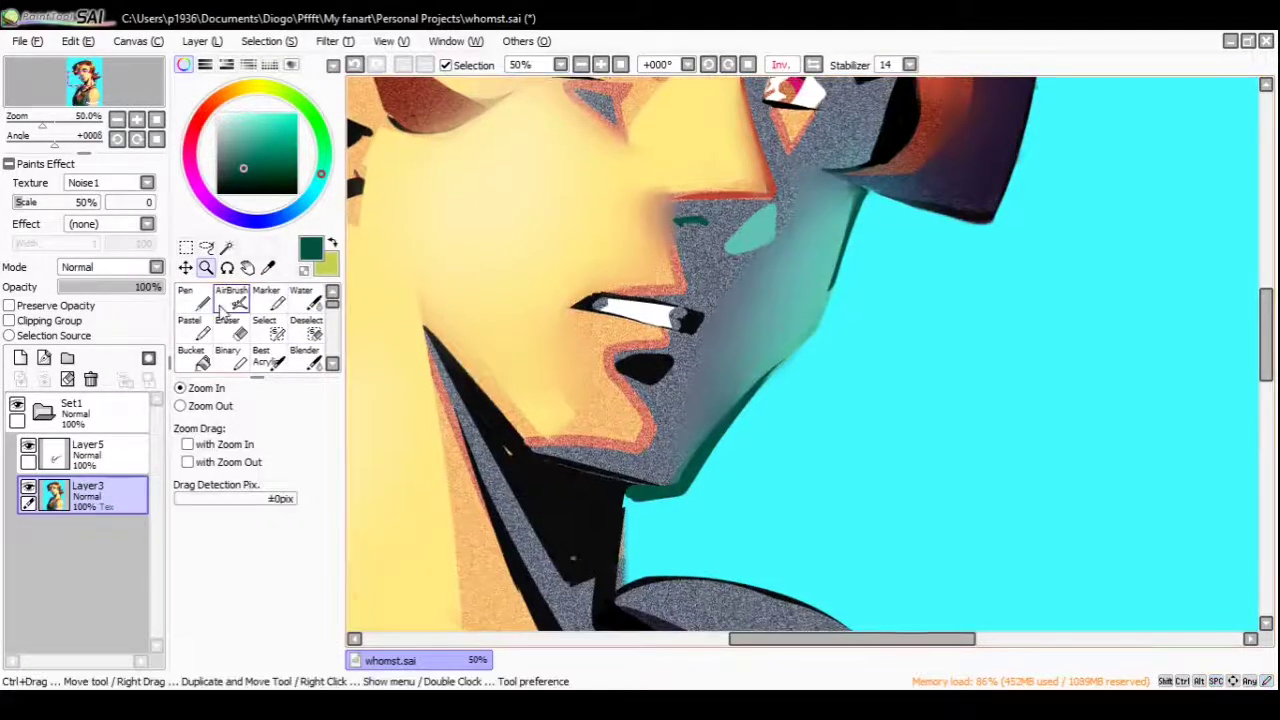
Paint a light teal rim along the shadowed jaw down to the chin with the Pen at size 22
{"action": "key", "text": "n"}
{"action": "left_click_drag", "start_coordinate": [695, 436], "coordinate": [676, 476]}
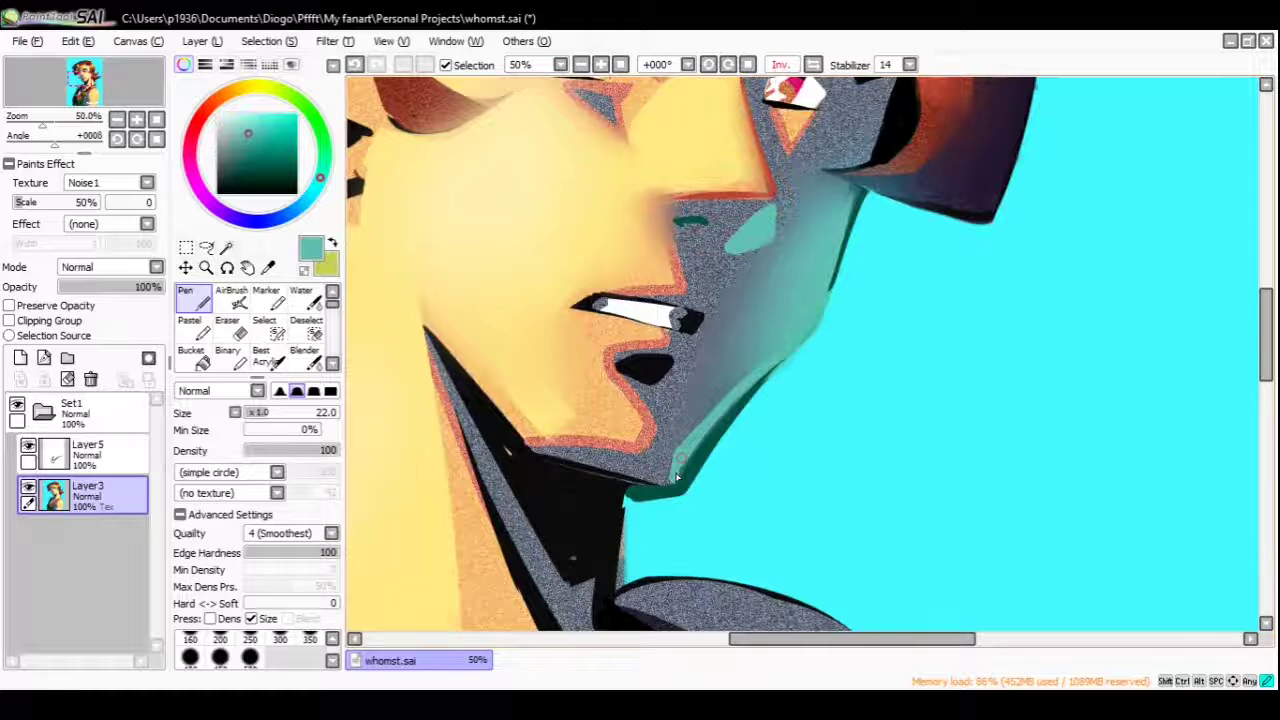
{"action": "scroll", "coordinate": [676, 476], "scroll_direction": "down", "scroll_amount": 1}
{"action": "key", "text": "ctrl+space"}
{"action": "scroll", "coordinate": [714, 343], "scroll_direction": "up", "scroll_amount": 2}
{"action": "scroll", "coordinate": [762, 389], "scroll_direction": "down", "scroll_amount": 2}
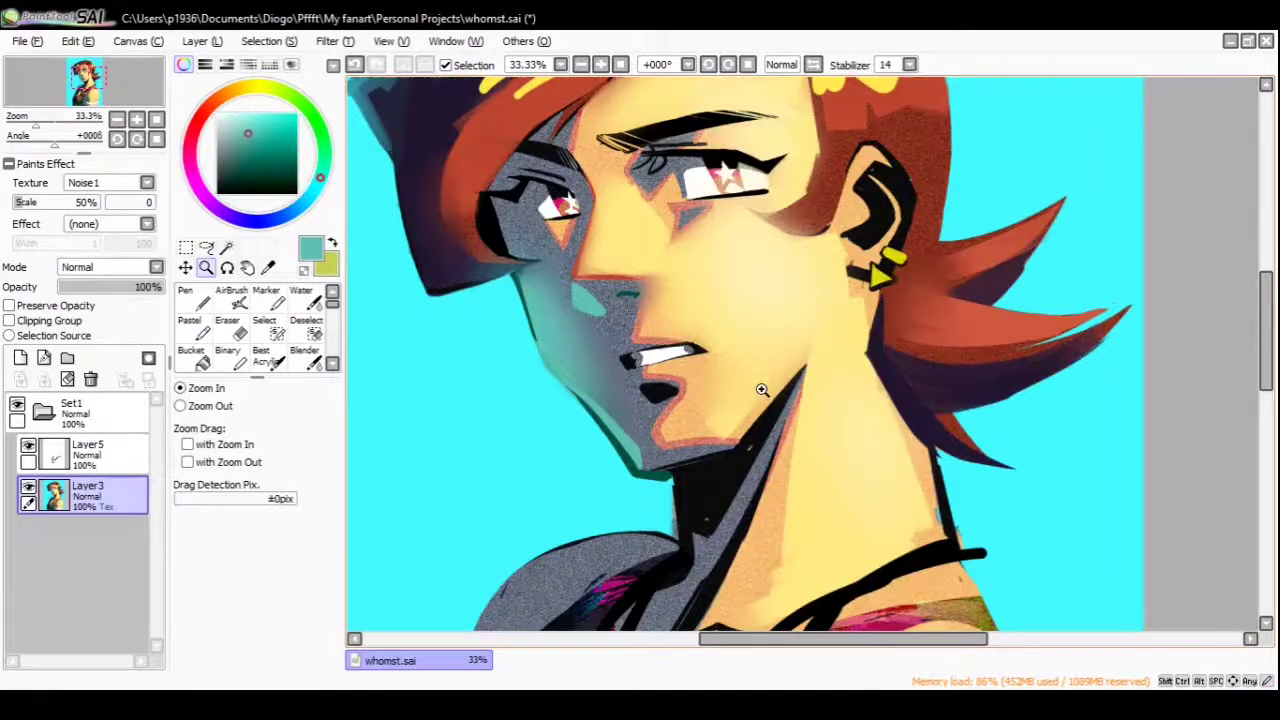
Paint dark green over the black neck shadow beneath the jaw
{"action": "left_click", "coordinate": [268, 358]}
{"action": "mouse_move", "coordinate": [716, 535]}
{"action": "left_mouse_down"}
{"action": "mouse_move", "coordinate": [687, 470]}
{"action": "mouse_move", "coordinate": [690, 362]}
{"action": "mouse_move", "coordinate": [685, 390]}
{"action": "left_mouse_up"}
{"action": "left_click", "coordinate": [687, 470], "text": "alt"}
Paint a hard black cast shadow directly beneath the jaw with the Pen and soften its upper end into the green neck with the AirBrush
{"action": "key", "text": "n"}
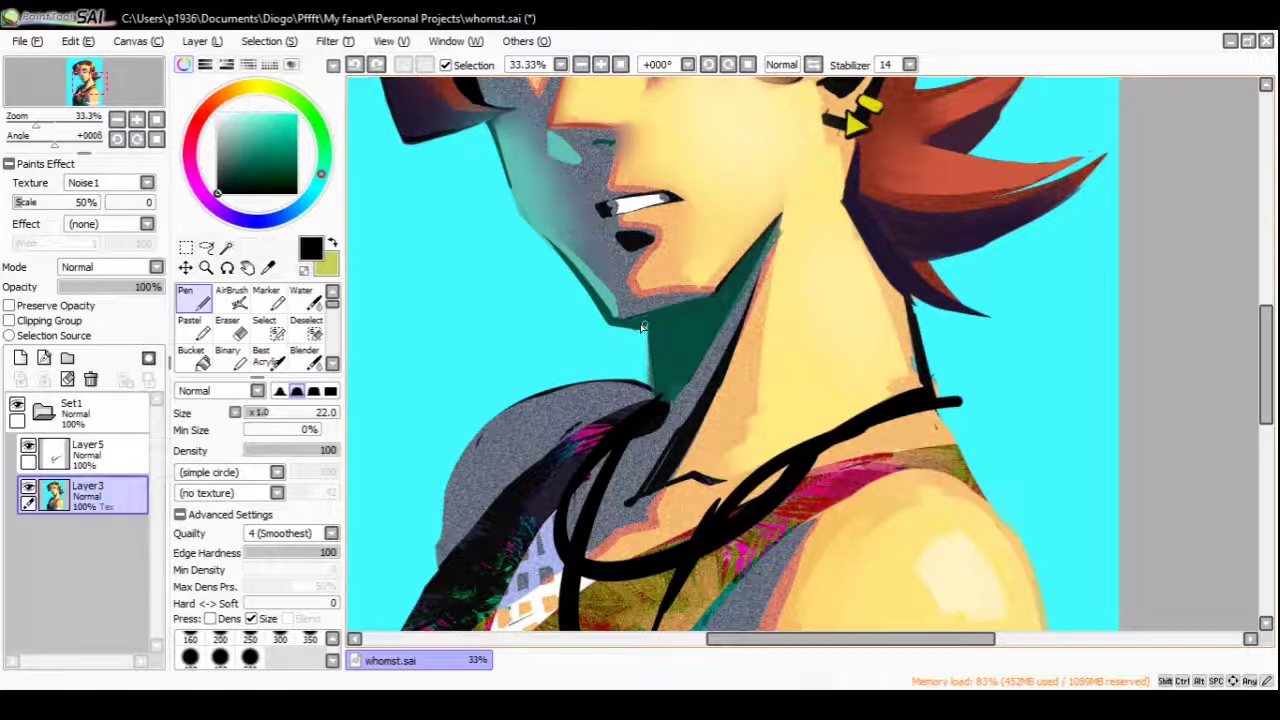
{"action": "key", "text": "h"}
{"action": "left_click", "coordinate": [937, 365], "text": "ctrl+alt"}
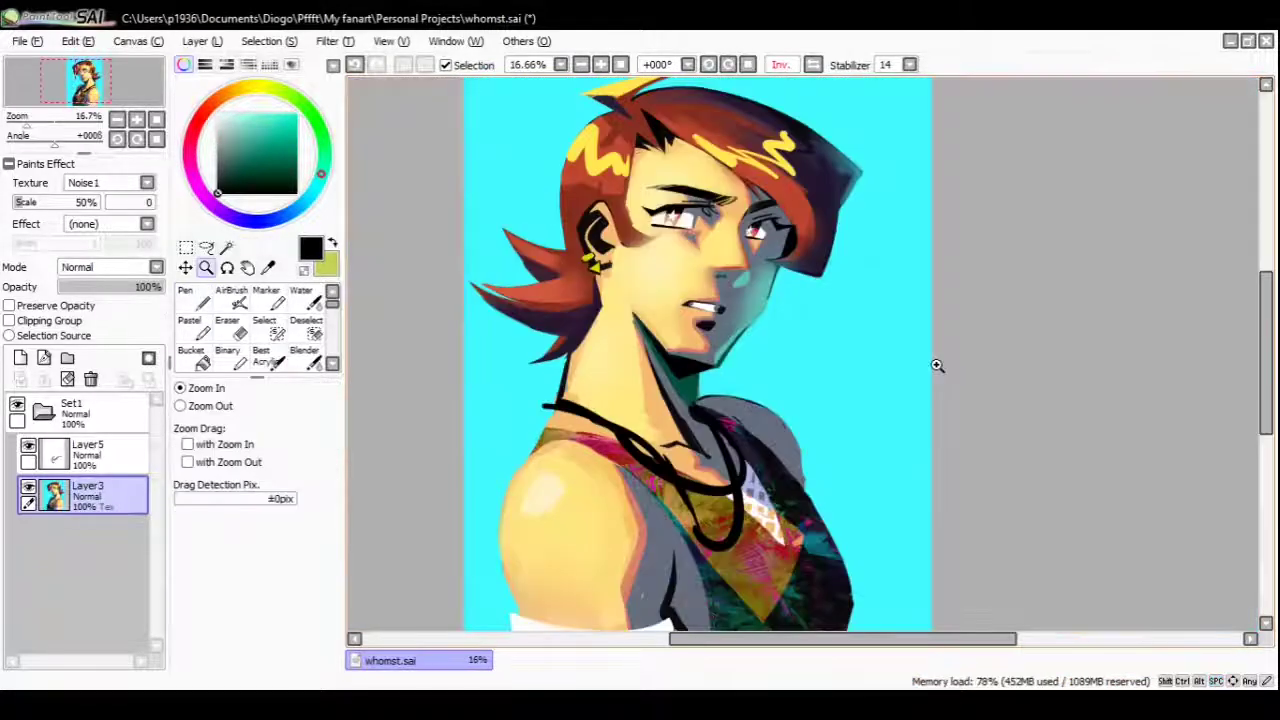
{"action": "left_click_drag", "start_coordinate": [620, 290], "coordinate": [810, 405]}
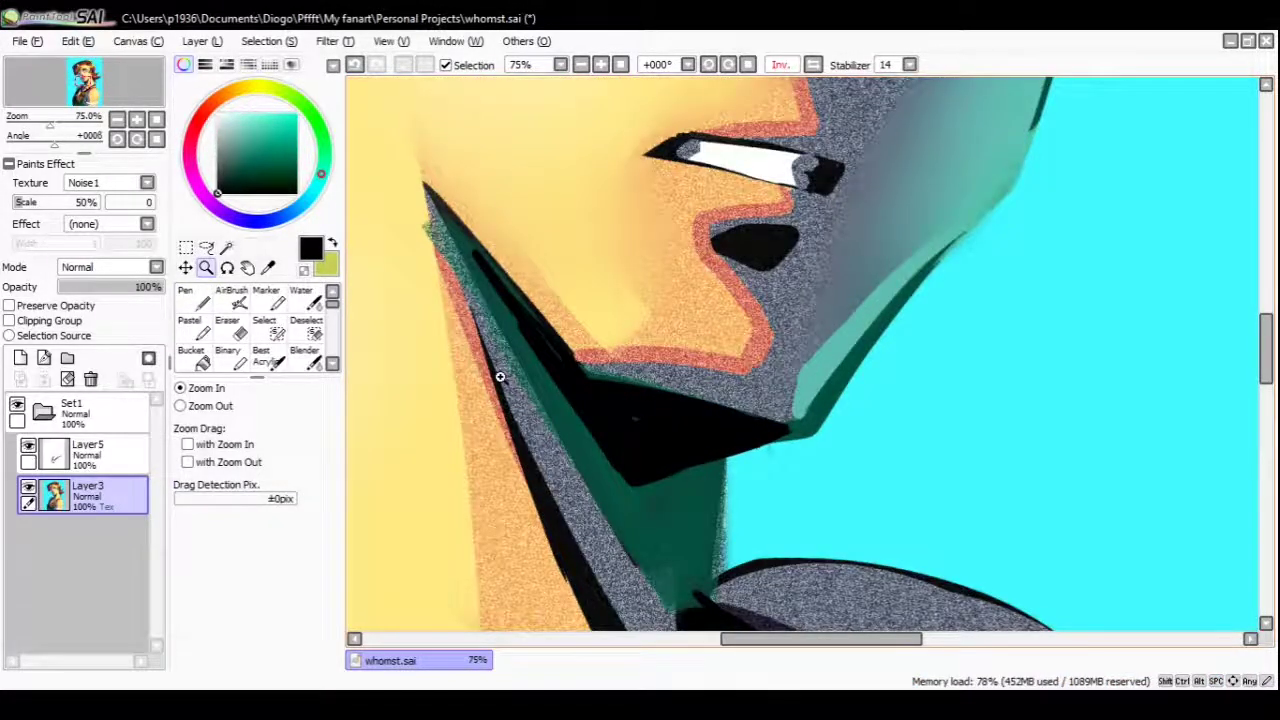
{"action": "key", "text": "b"}
Paint pale yellow light onto the chin and lower lip, and recolour the black shadow beneath the lip teal
{"action": "left_click", "coordinate": [614, 203], "text": "alt"}
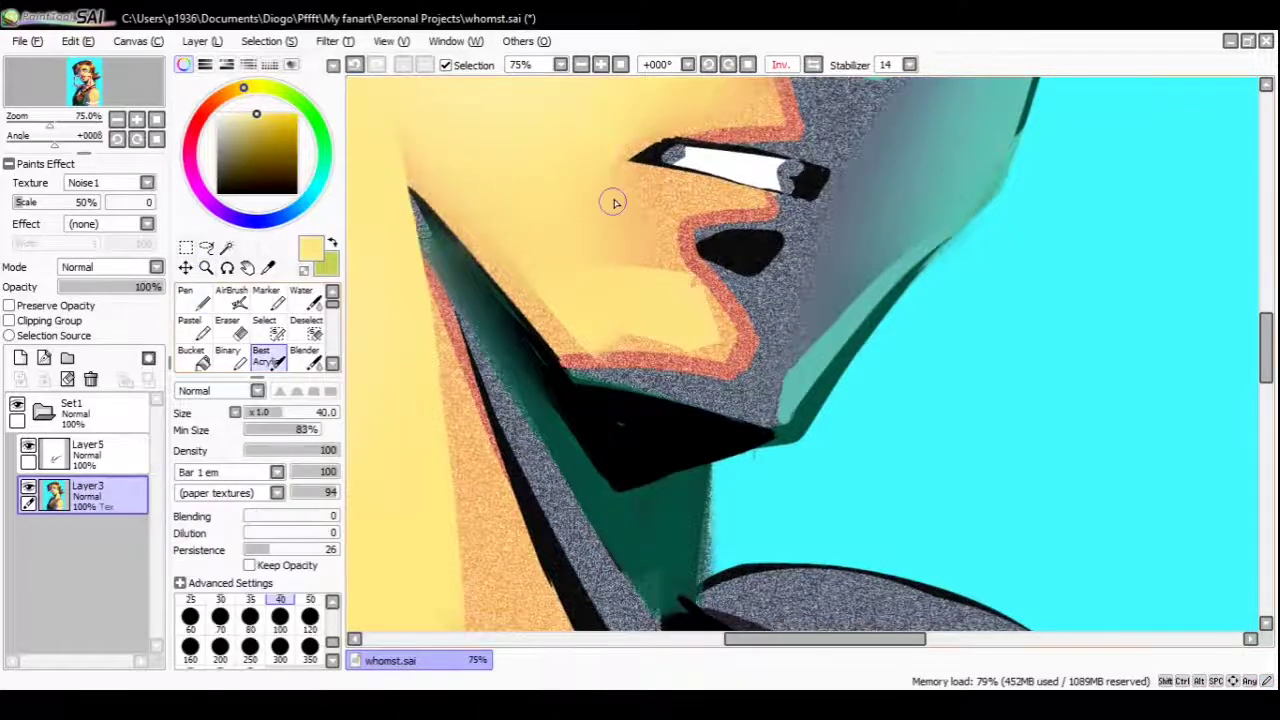
{"action": "left_click", "coordinate": [614, 203], "text": "ctrl+alt"}
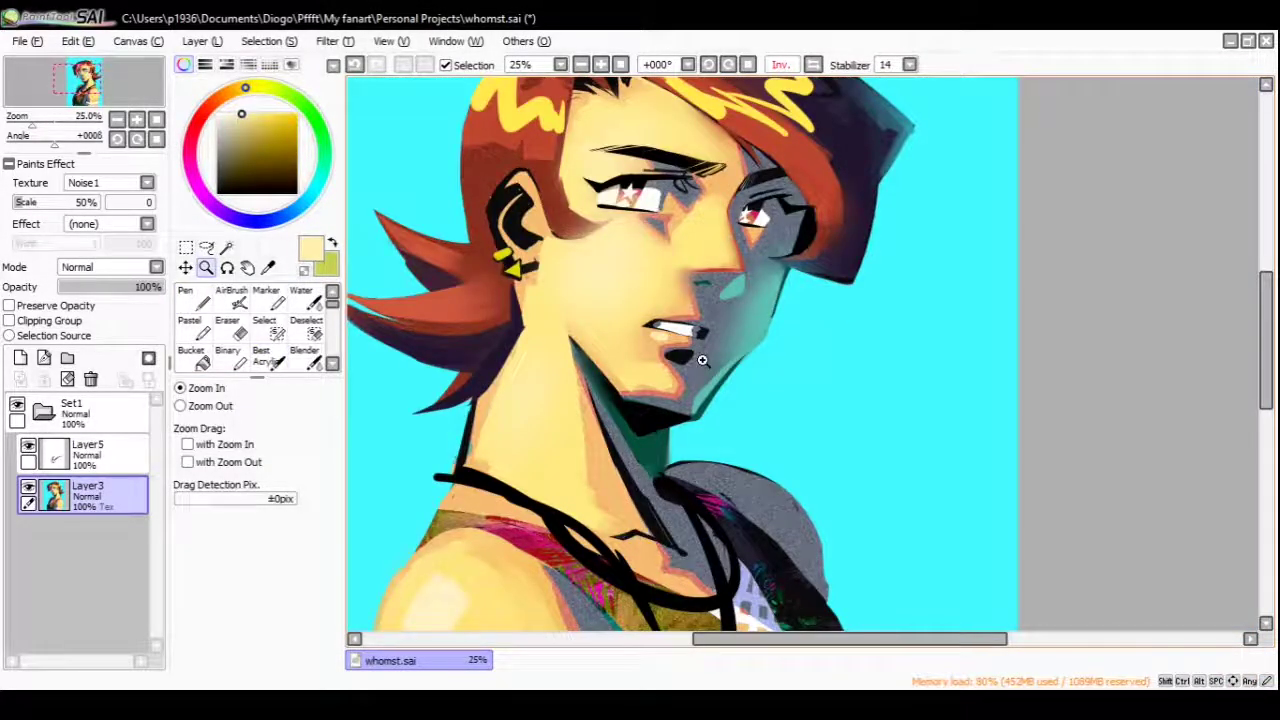
{"action": "left_click", "coordinate": [702, 360]}
{"action": "key", "text": "n"}
{"action": "left_click", "coordinate": [815, 408], "text": "alt"}
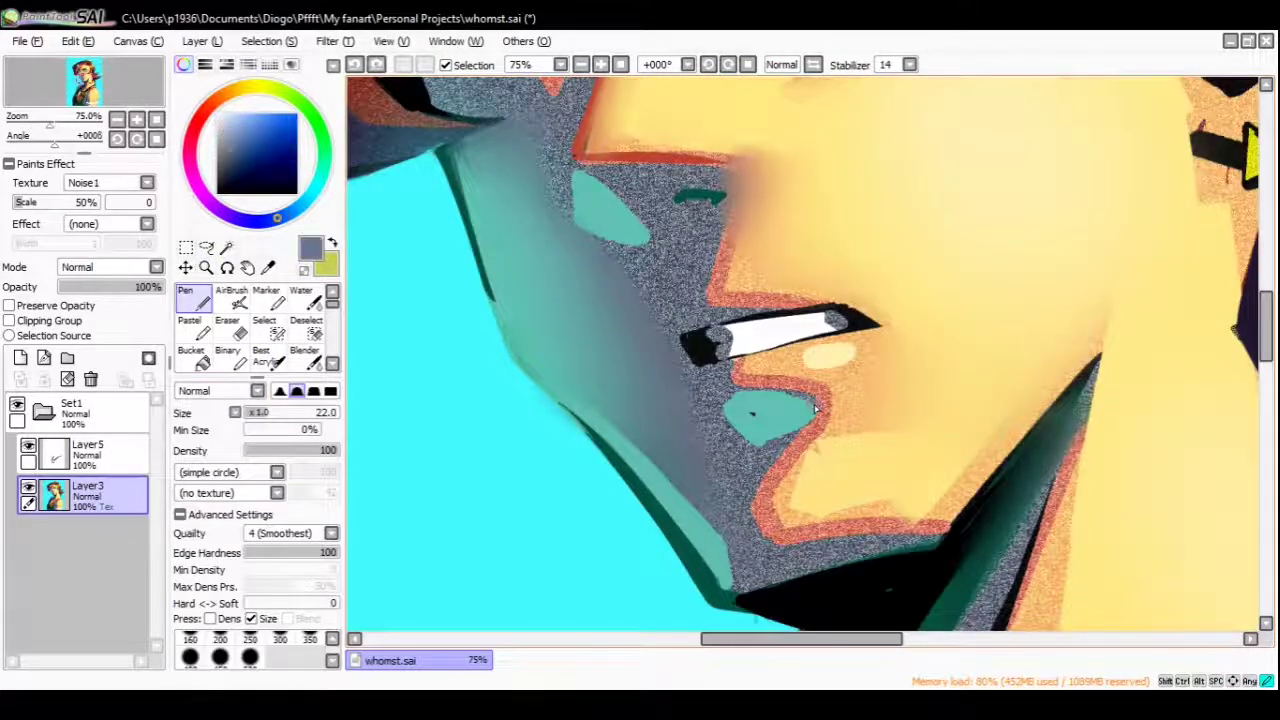
{"action": "left_click", "coordinate": [810, 410], "text": "alt"}
{"action": "left_click", "coordinate": [810, 410], "text": "ctrl+alt"}
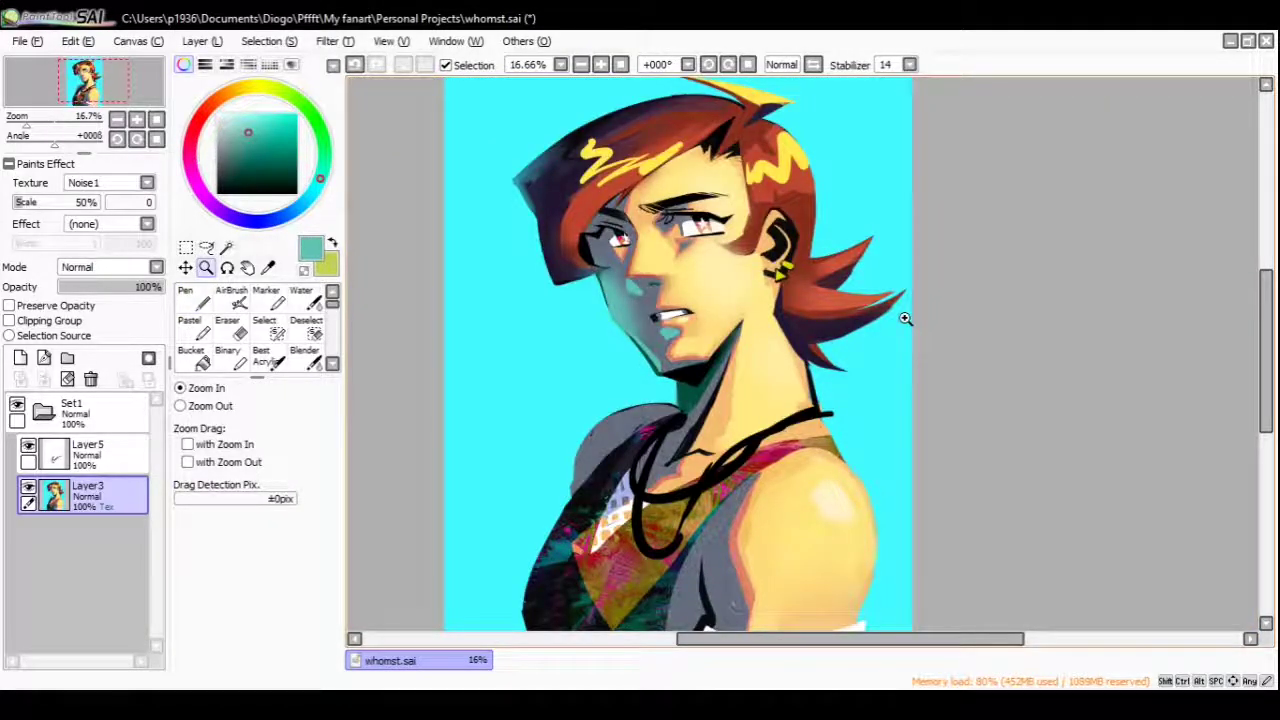
Hide Layer5 and paint light teal reflected light onto the green neck shadow with the Pen at size 22
{"action": "left_click", "coordinate": [718, 400]}
{"action": "key", "text": "n"}
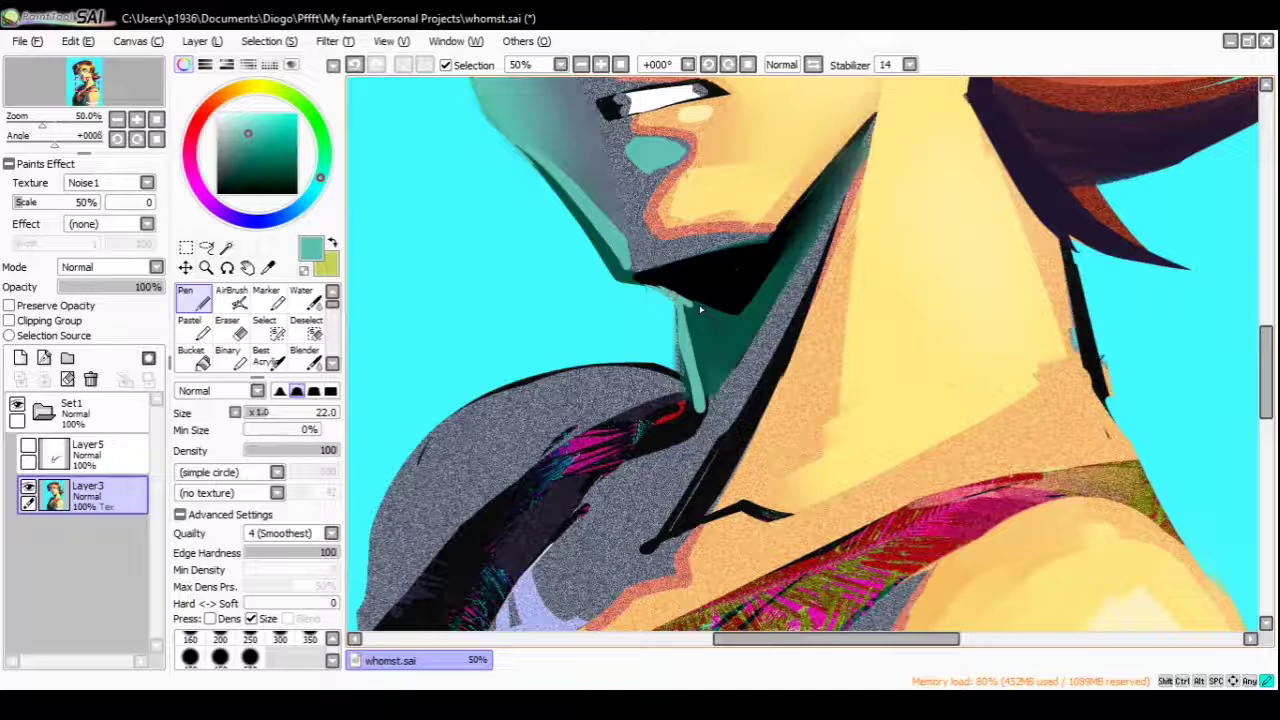
{"action": "left_click", "coordinate": [727, 325], "text": "ctrl+alt"}
Sample the background cyan and glaze it over the far shoulder's outer edge with the AirBrush at size 500
{"action": "key", "text": "Insert"}
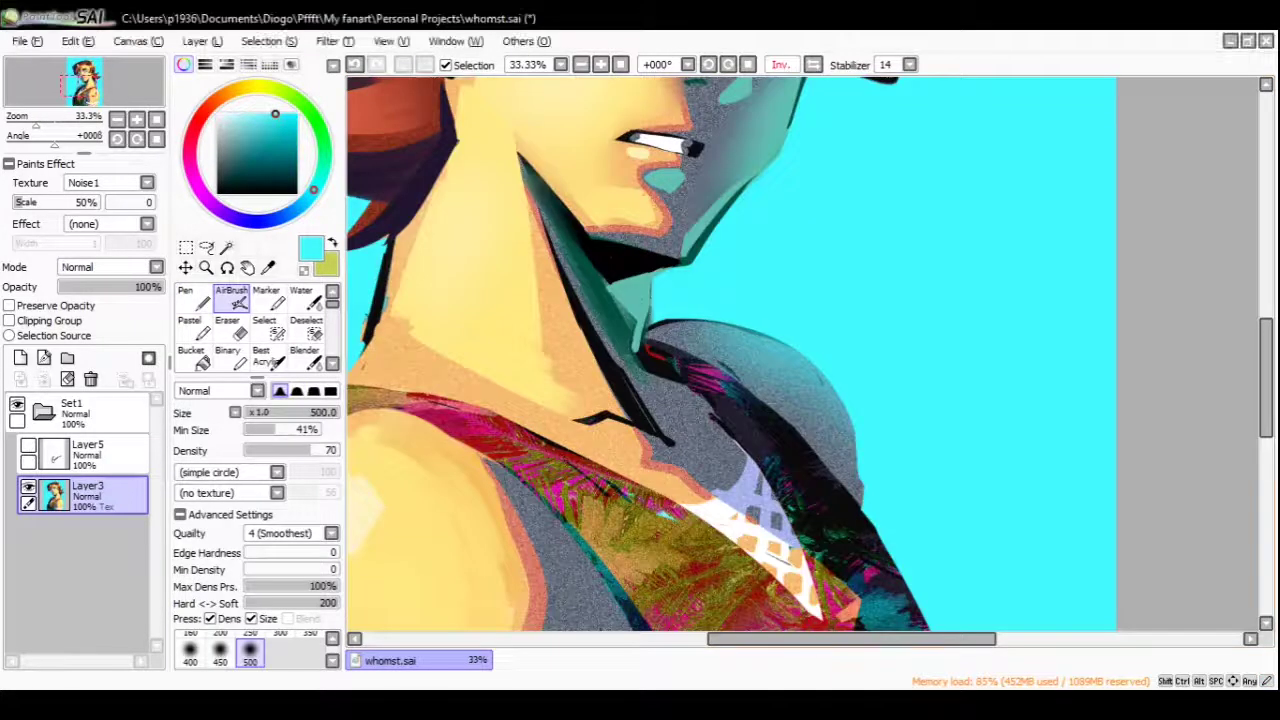
{"action": "key", "text": "b"}
{"action": "key", "text": "Insert"}
{"action": "left_click", "coordinate": [720, 220], "text": "ctrl"}
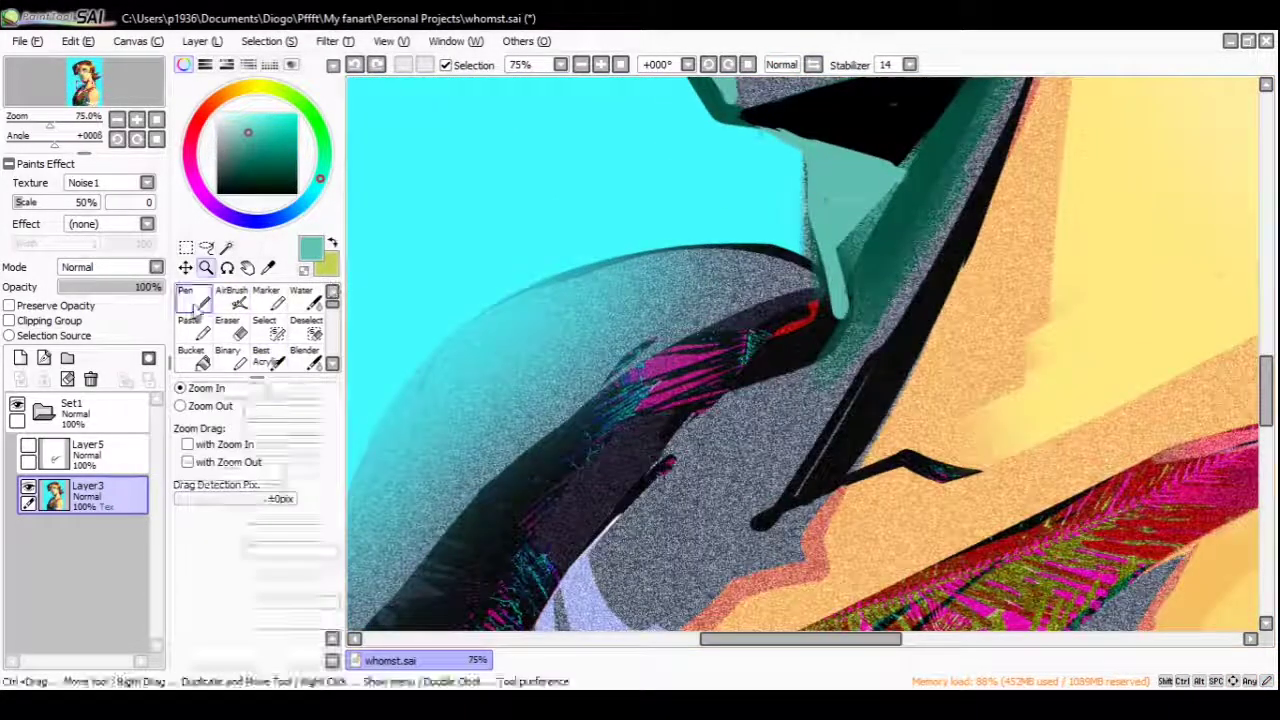
Trim the neck's outer edge with background cyan using the Pen at size 22, and blend the neck's teal light with the Water brush at size 68
{"action": "key", "text": "n"}
{"action": "left_click", "coordinate": [745, 208], "text": "alt"}
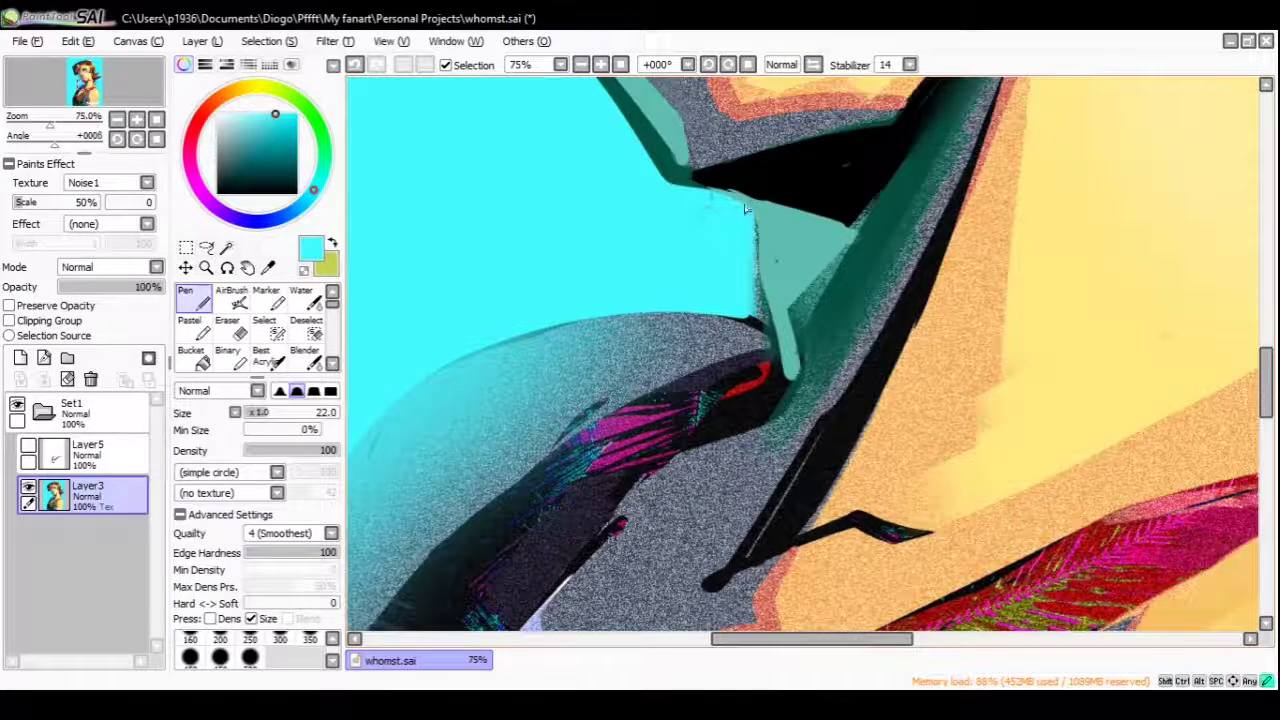
{"action": "left_click", "coordinate": [673, 182], "text": "alt"}
{"action": "left_click_drag", "start_coordinate": [673, 182], "coordinate": [659, 203]}
{"action": "left_click", "coordinate": [720, 255], "text": "alt"}
{"action": "left_click_drag", "start_coordinate": [800, 222], "coordinate": [703, 265]}
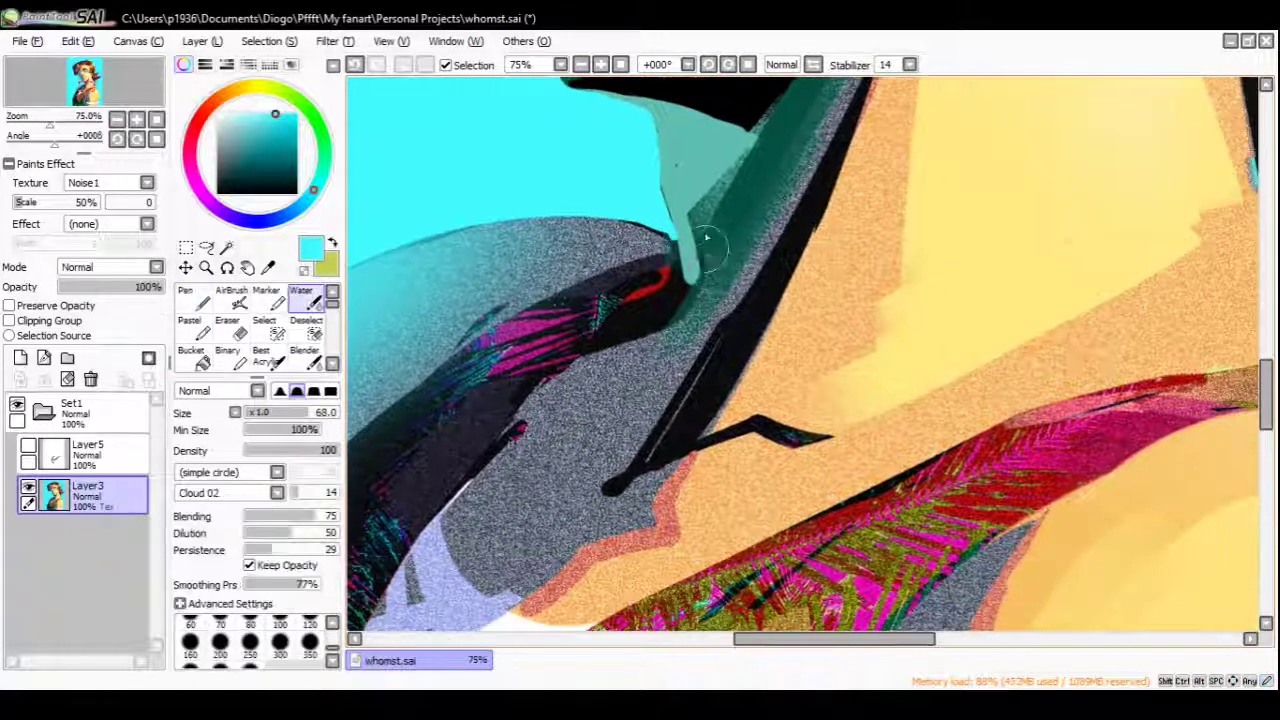
{"action": "scroll", "coordinate": [727, 307], "scroll_direction": "down", "scroll_amount": 2}
Repaint the black neck line in dark slate and cover the black collarbone line with sampled skin reds using the Marker at size 50
{"action": "key", "text": "m"}
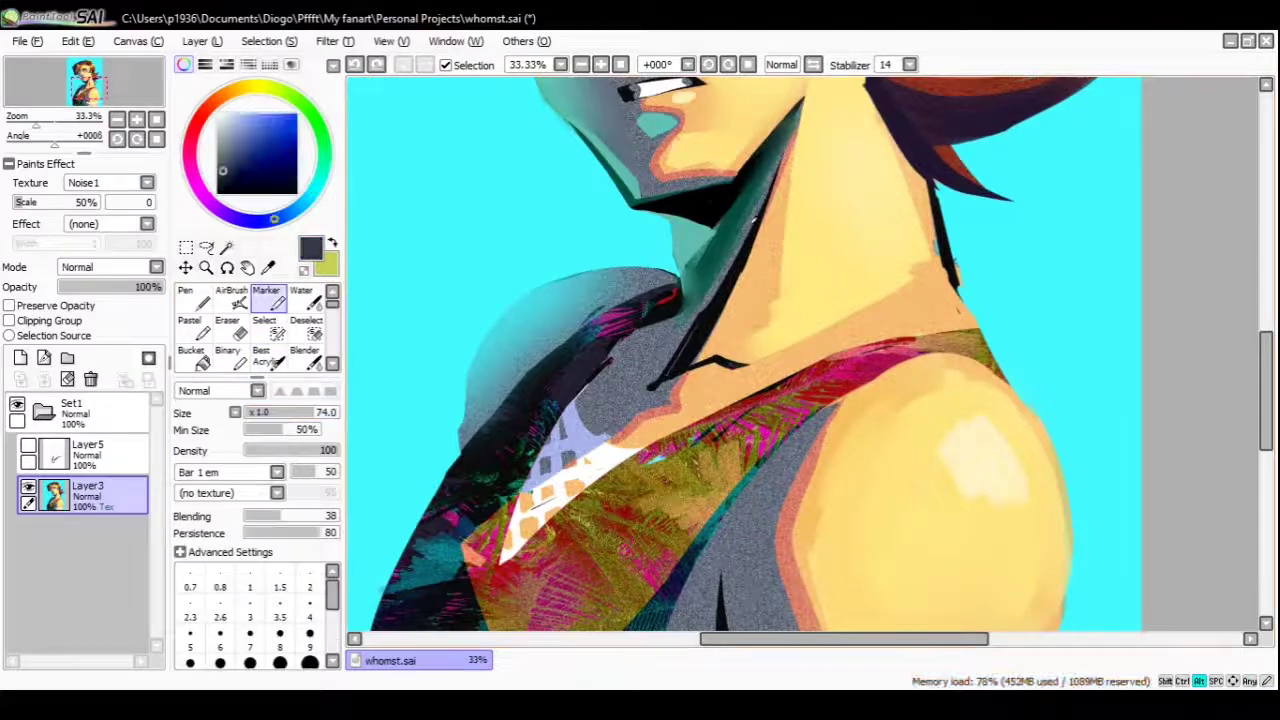
{"action": "left_click_drag", "start_coordinate": [292, 414], "coordinate": [300, 414]}
{"action": "left_click_drag", "start_coordinate": [780, 163], "coordinate": [664, 388]}
{"action": "left_click", "coordinate": [712, 335], "text": "alt"}
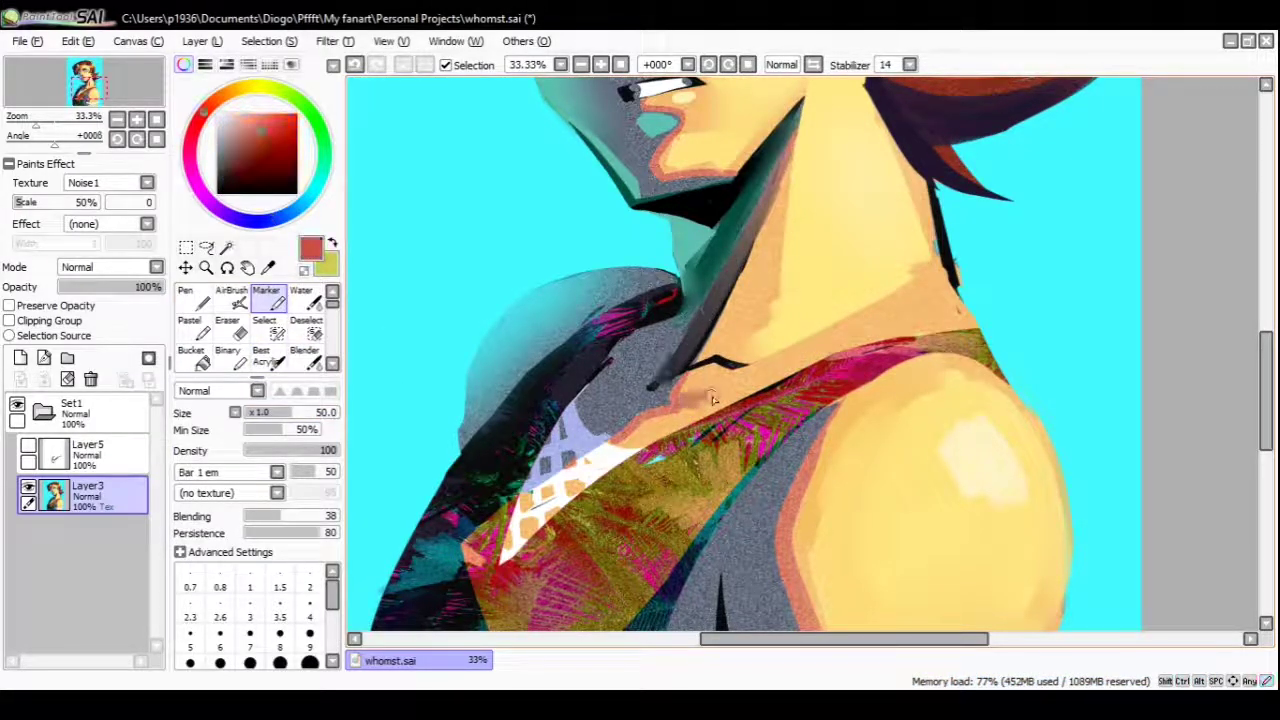
{"action": "mouse_move", "coordinate": [765, 365]}
{"action": "left_mouse_down"}
{"action": "mouse_move", "coordinate": [712, 382]}
{"action": "mouse_move", "coordinate": [762, 340]}
{"action": "left_mouse_up"}
Extend the dark slate shadow at the neck's base with the Marker and add light teal strokes with the Pastel at size 70
{"action": "left_click", "coordinate": [720, 318], "text": "alt"}
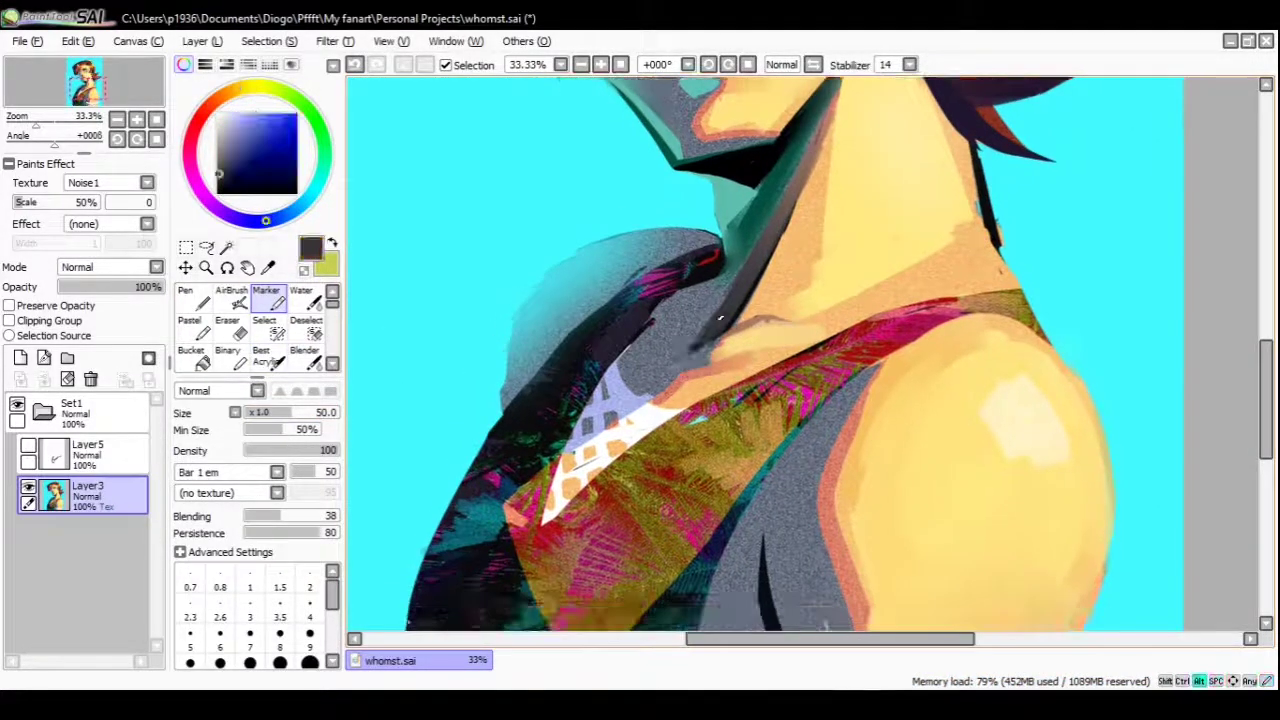
{"action": "key", "text": "h"}
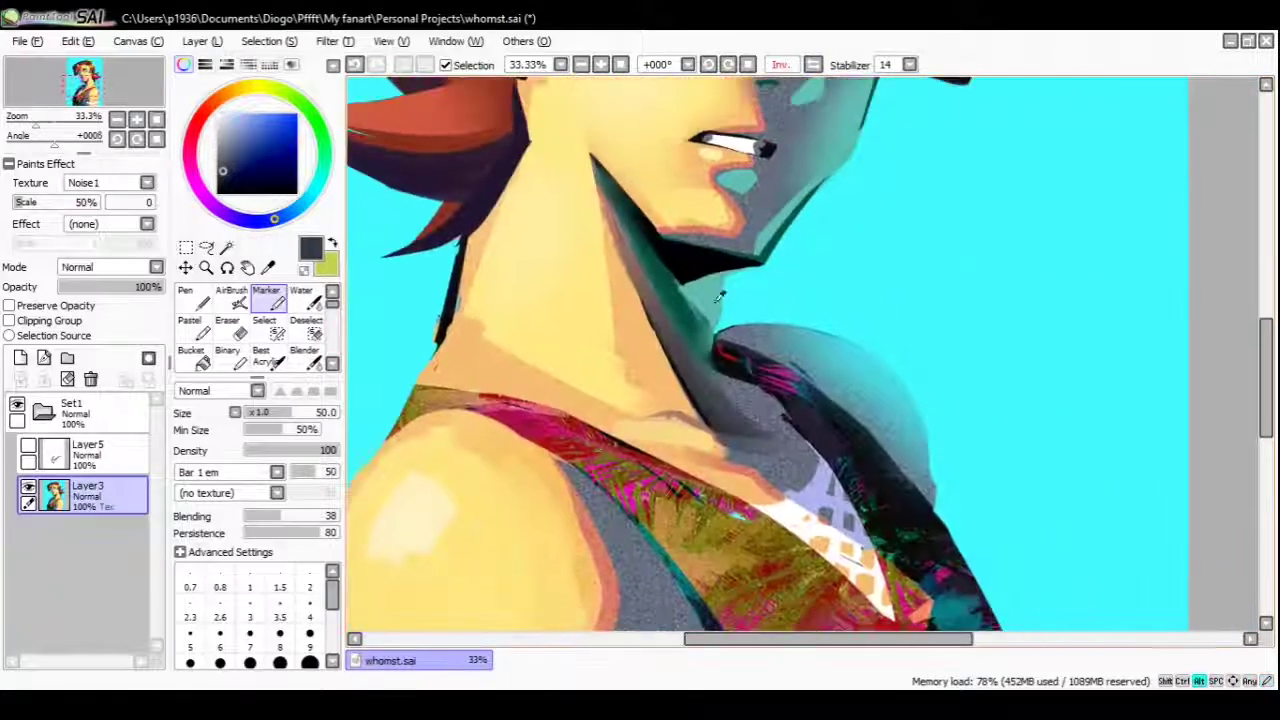
{"action": "left_click", "coordinate": [710, 388], "text": "alt"}
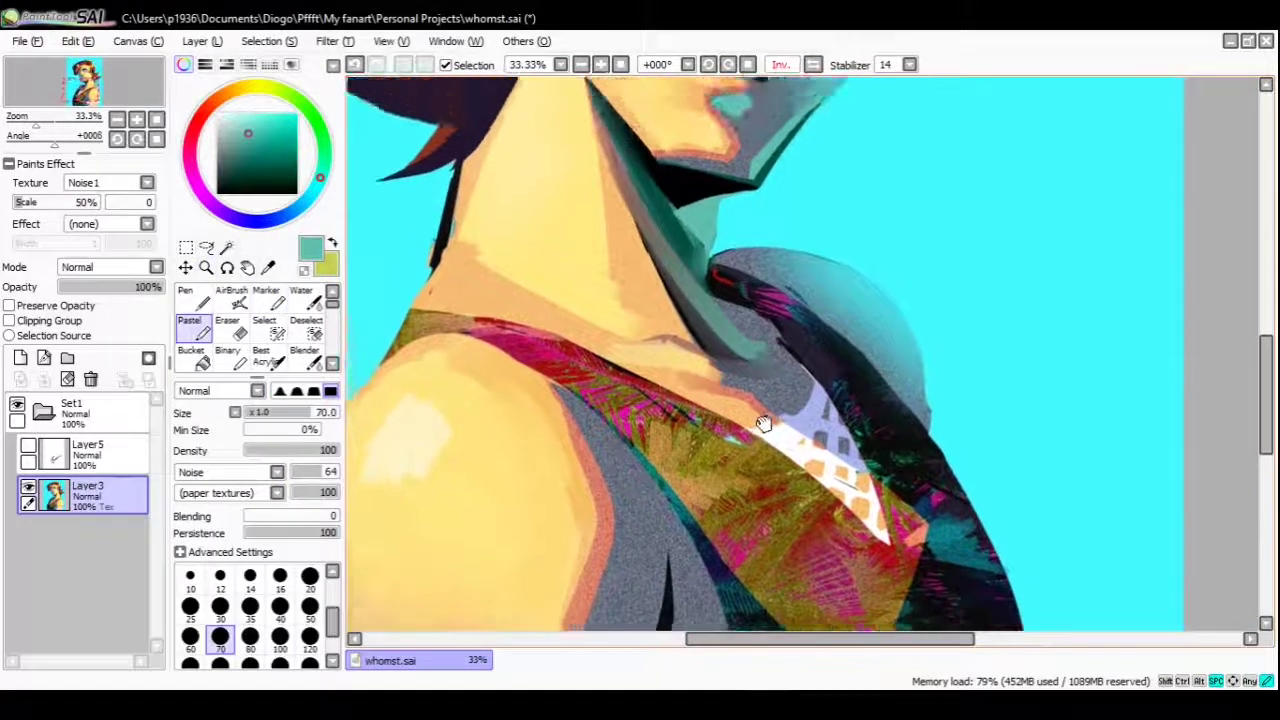
Clean up the collar's white lattice and orange squares with sampled colours using the Pen at size 22
{"action": "left_click", "coordinate": [794, 456], "text": "ctrl"}
{"action": "key", "text": "n"}
{"action": "left_click", "coordinate": [776, 379], "text": "alt"}
{"action": "left_click", "coordinate": [796, 381], "text": "alt"}
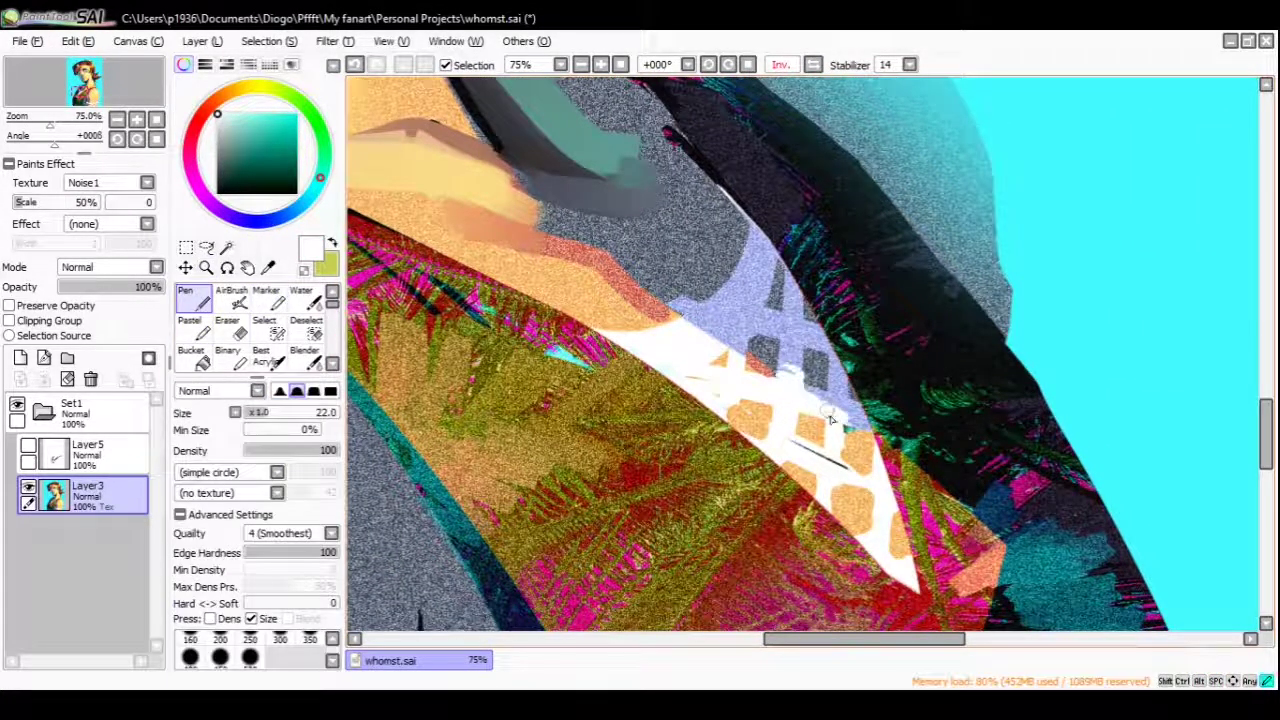
{"action": "left_click", "coordinate": [803, 435], "text": "alt"}
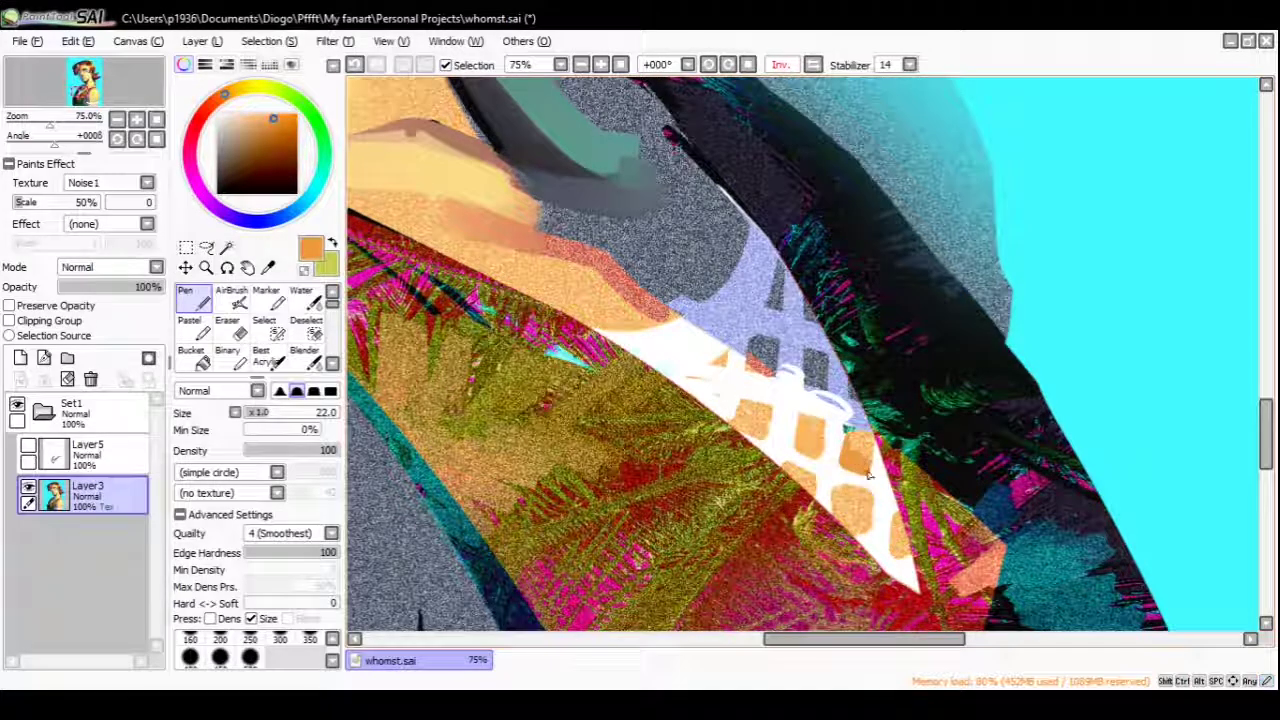
{"action": "scroll", "coordinate": [801, 451], "scroll_direction": "down", "scroll_amount": 1}
{"action": "left_click", "coordinate": [801, 451], "text": "alt"}
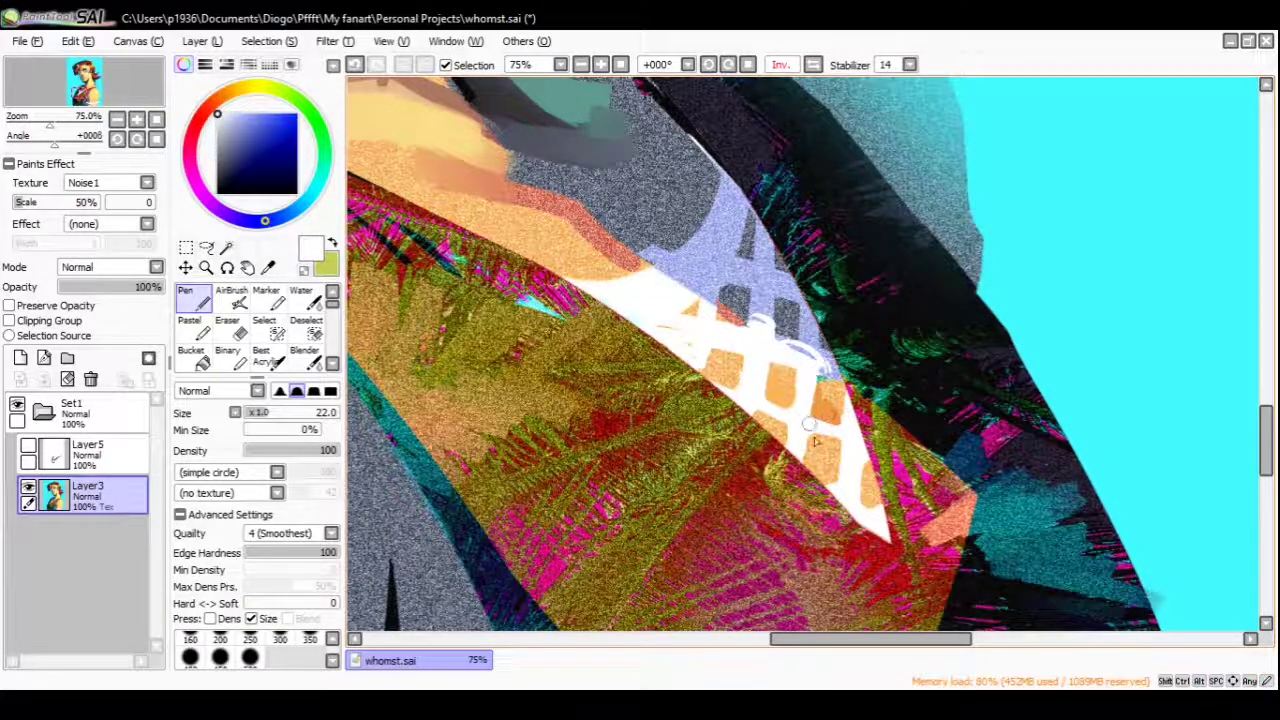
{"action": "left_click", "coordinate": [868, 478], "text": "alt"}
{"action": "left_click", "coordinate": [865, 466], "text": "alt"}
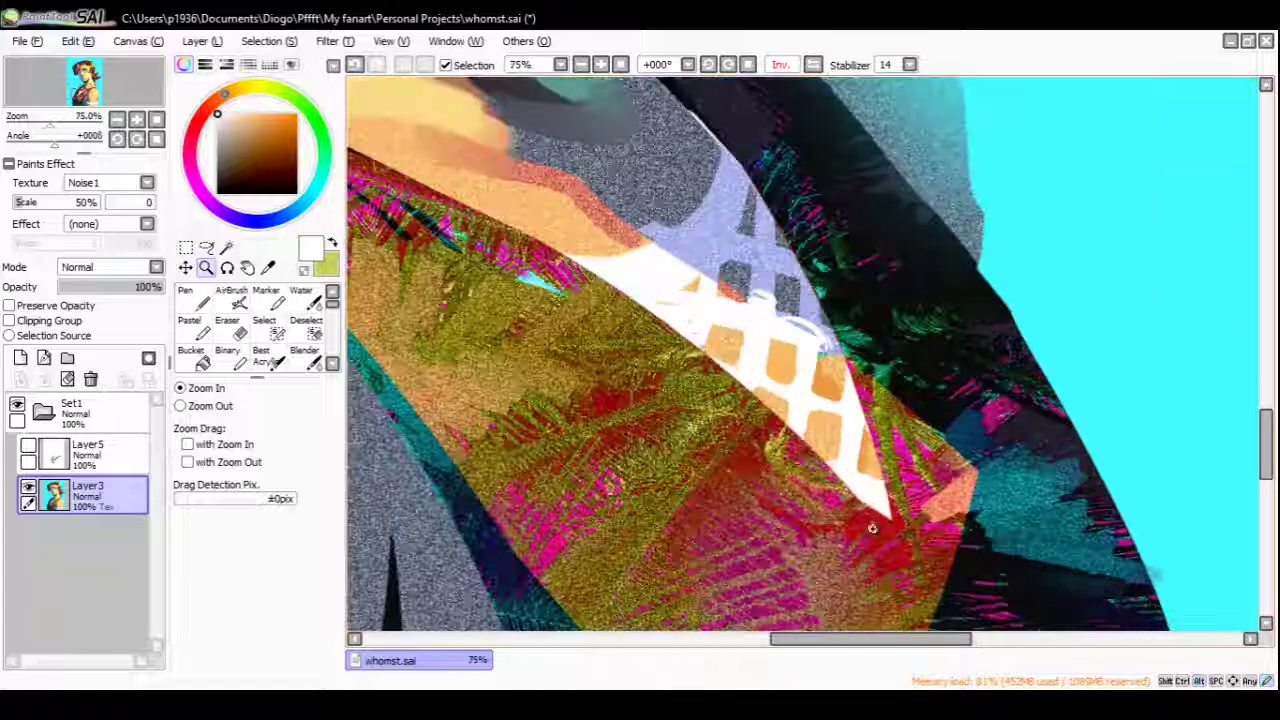
Sample the slate chest shadow and soften it beside the lavender part of the collar with the Water brush
{"action": "left_click", "coordinate": [760, 440], "text": "ctrl+alt"}
{"action": "left_click", "coordinate": [661, 428], "text": "ctrl+alt"}
{"action": "left_click", "coordinate": [661, 428], "text": "ctrl"}
{"action": "left_click", "coordinate": [661, 428], "text": "alt"}
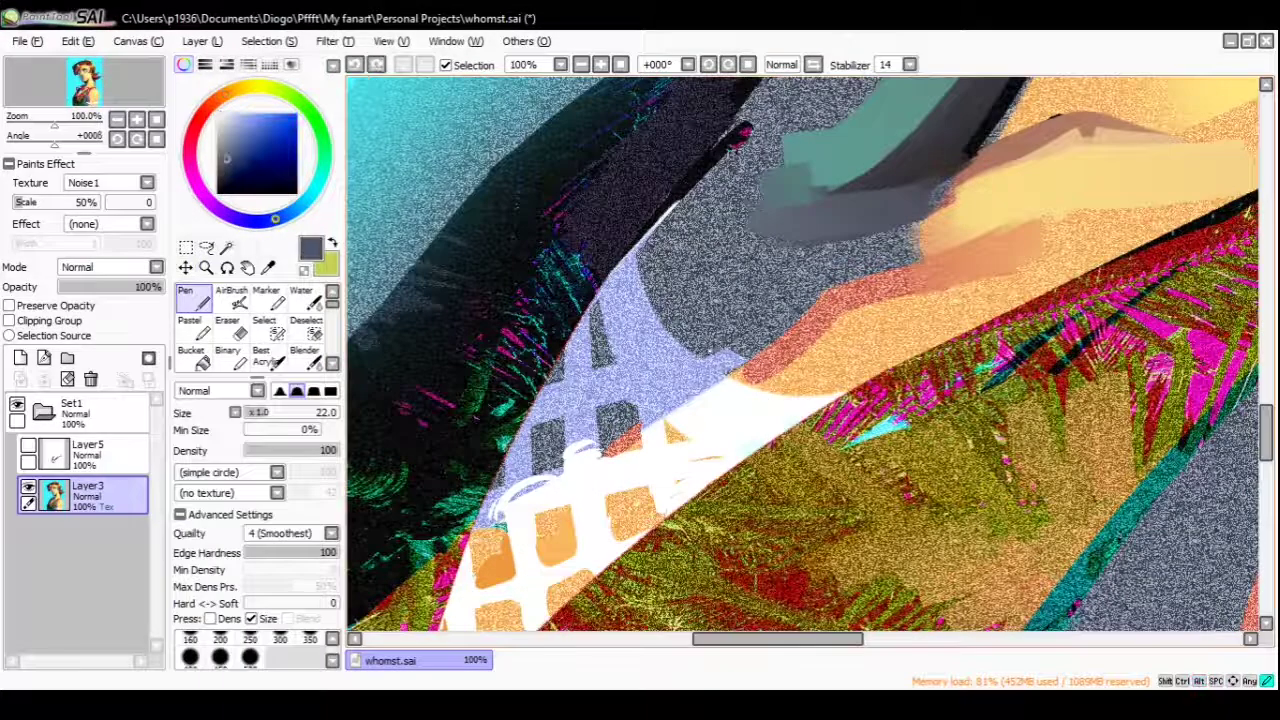
{"action": "key", "text": "c"}
{"action": "mouse_move", "coordinate": [700, 350]}
{"action": "left_mouse_down"}
{"action": "mouse_move", "coordinate": [740, 300]}
{"action": "mouse_move", "coordinate": [749, 243]}
{"action": "mouse_move", "coordinate": [625, 312]}
{"action": "left_mouse_up"}
{"action": "left_click", "coordinate": [646, 381], "text": "ctrl+alt"}
Broaden the black armpit fold with dark grey using the Best Acrylic brush at size 63, and blend it with the Water brush at size 200
{"action": "key", "text": "h"}
{"action": "left_click", "coordinate": [646, 381], "text": "ctrl"}
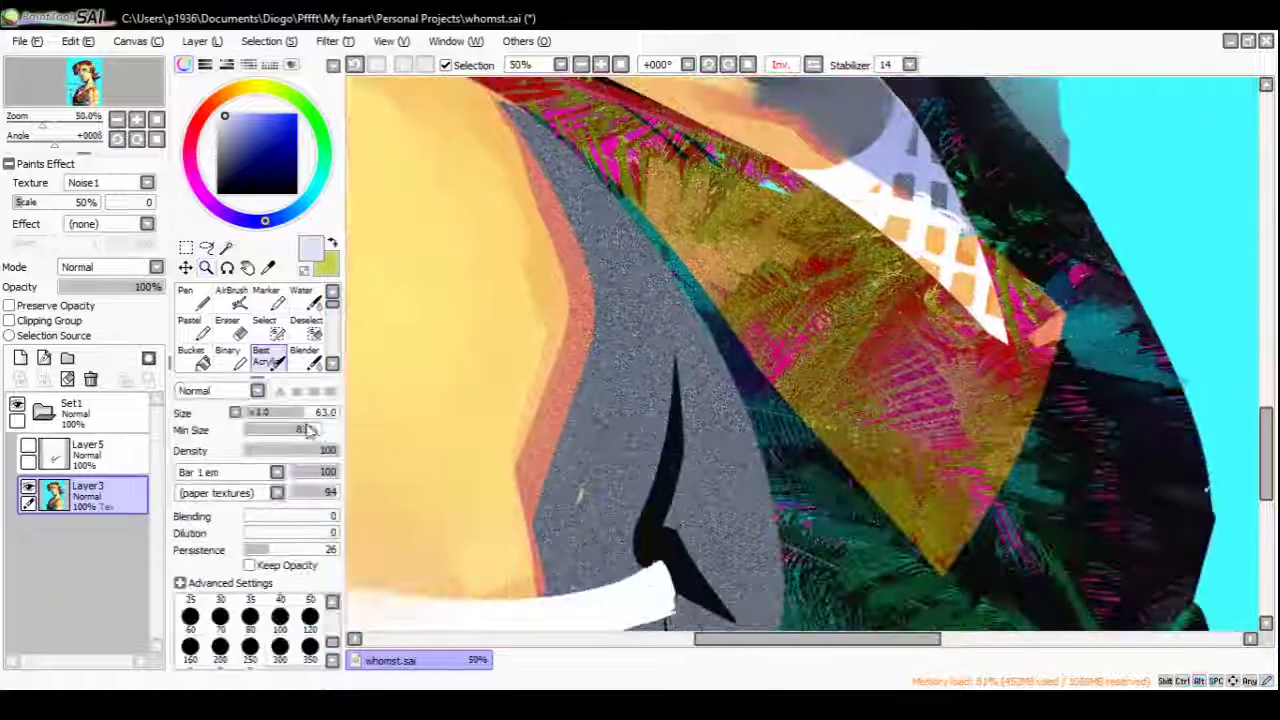
{"action": "mouse_move", "coordinate": [660, 360]}
{"action": "left_mouse_down"}
{"action": "mouse_move", "coordinate": [620, 520]}
{"action": "mouse_move", "coordinate": [636, 330]}
{"action": "left_mouse_up"}
{"action": "key", "text": "c"}
{"action": "left_click_drag", "start_coordinate": [680, 420], "coordinate": [660, 530]}
{"action": "scroll", "coordinate": [675, 432], "scroll_direction": "up", "scroll_amount": 3}
{"action": "key", "text": "bracketright"}
{"action": "key", "text": "bracketright"}
{"action": "key", "text": "bracketright"}
{"action": "key", "text": "bracketright"}
{"action": "key", "text": "bracketright"}
{"action": "key", "text": "bracketright"}
{"action": "key", "text": "bracketright"}
{"action": "key", "text": "bracketright"}
{"action": "key", "text": "bracketright"}
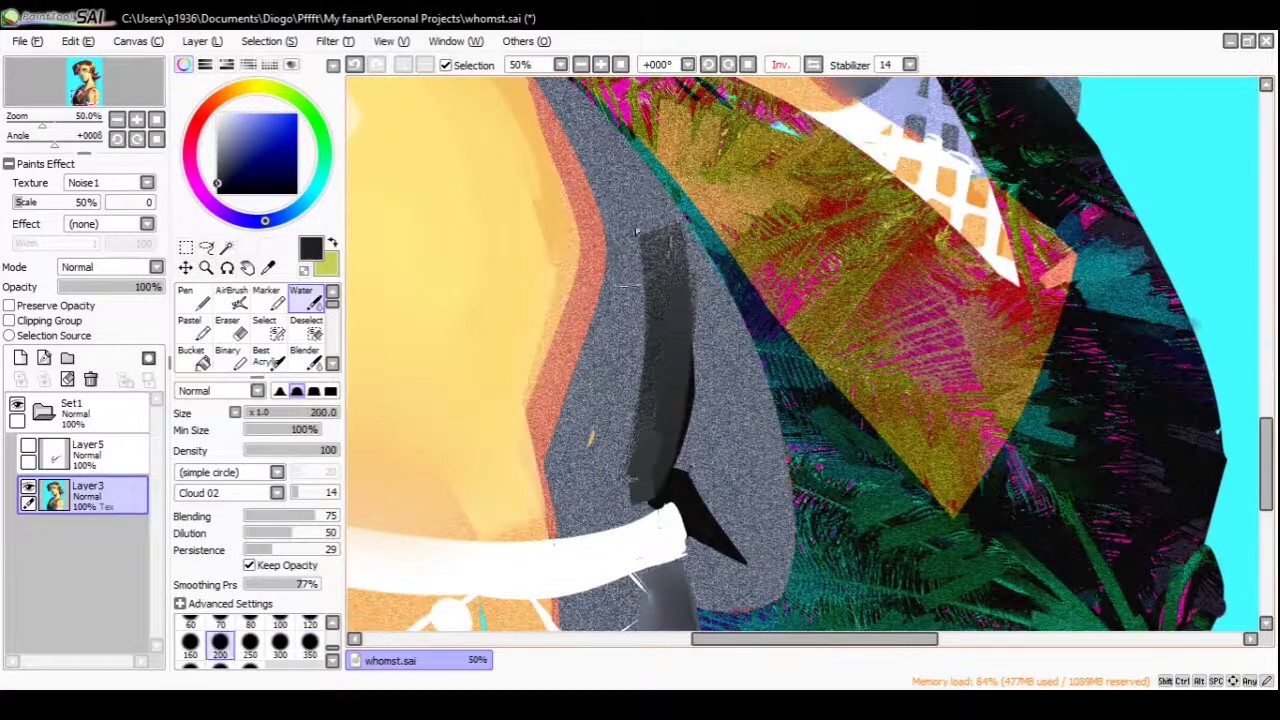
Paint sampled slate over the black shadow at the near eye's inner corner with the Pen at size 22
{"action": "left_click", "coordinate": [636, 232], "text": "ctrl+alt"}
{"action": "key", "text": "h"}
{"action": "left_click", "coordinate": [700, 280], "text": "ctrl"}
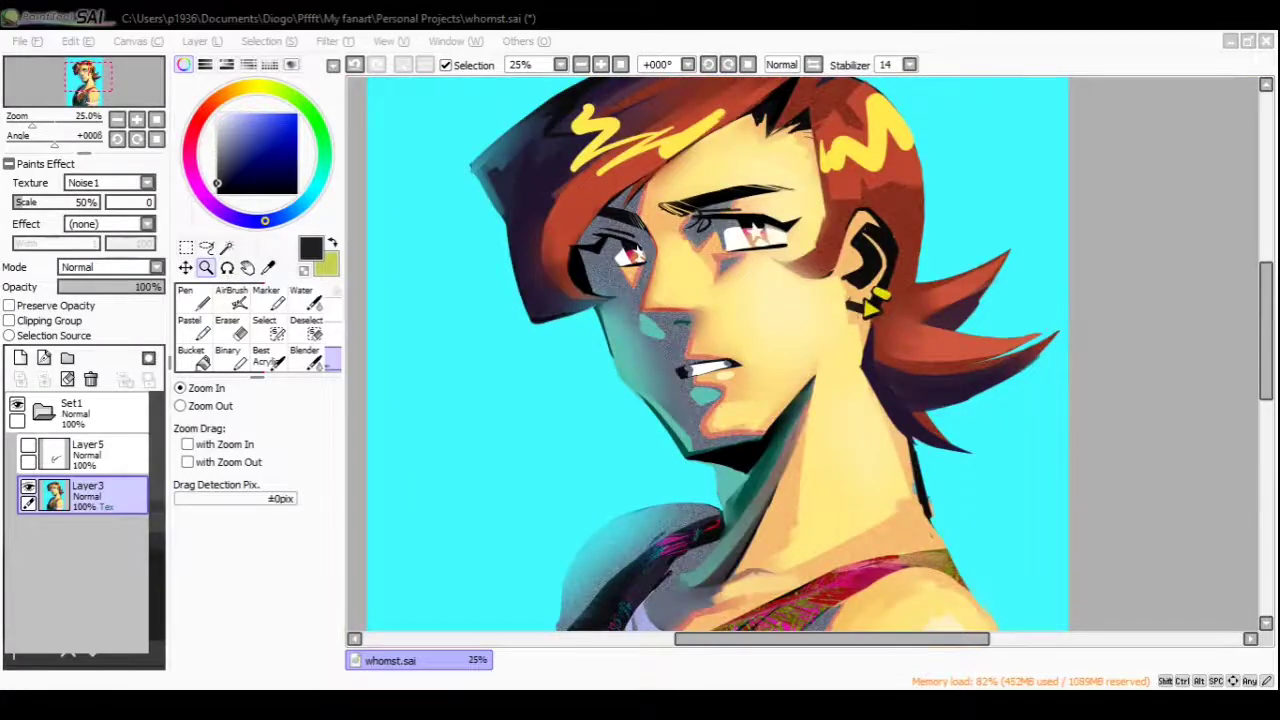
{"action": "left_click", "coordinate": [730, 192]}
{"action": "key", "text": "n"}
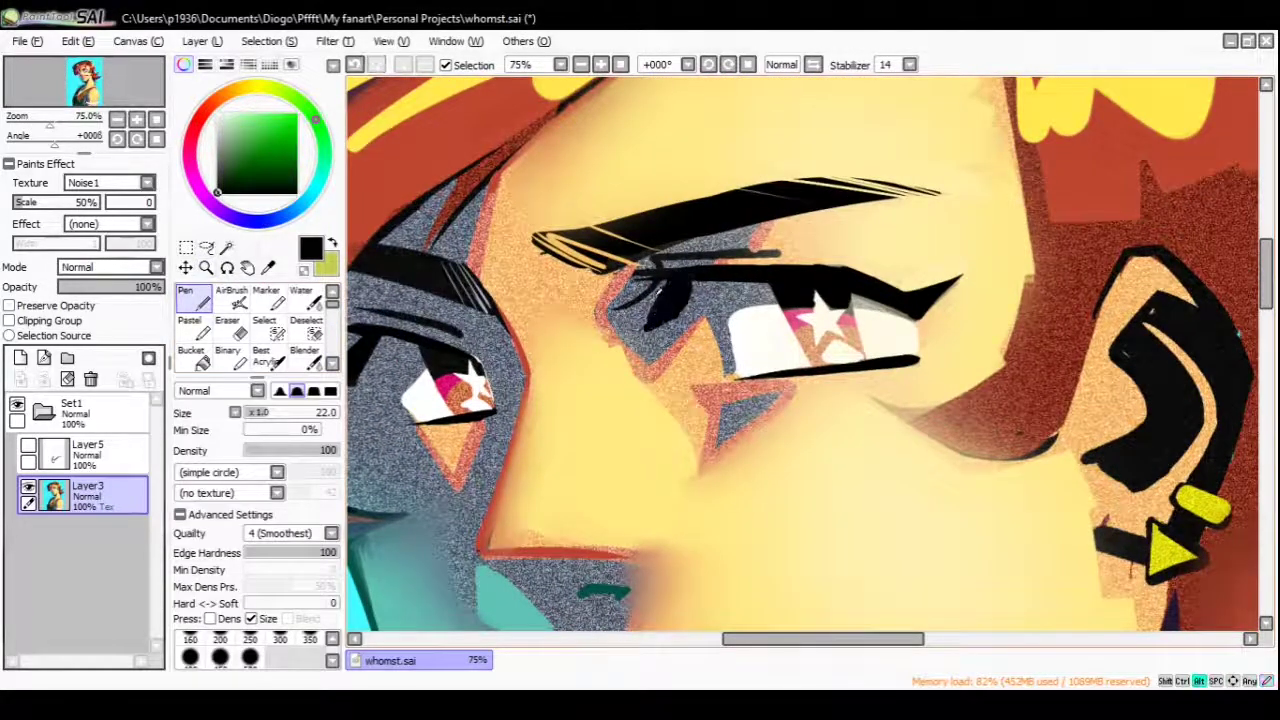
{"action": "left_click", "coordinate": [640, 332], "text": "alt"}
{"action": "left_click_drag", "start_coordinate": [665, 300], "coordinate": [640, 332]}
{"action": "scroll", "coordinate": [652, 287], "scroll_direction": "up", "scroll_amount": 2}
{"action": "left_click", "coordinate": [655, 262], "text": "alt"}
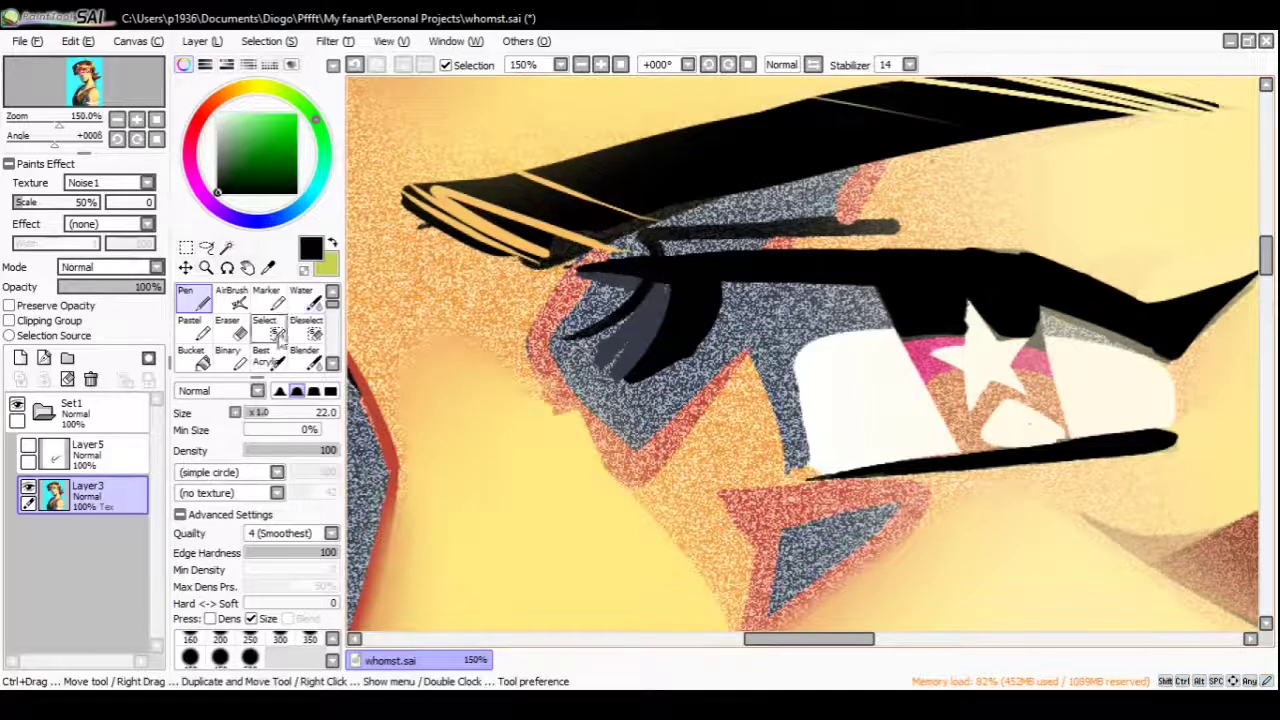
Blend the near eye's lid crease and inner-corner shadow with the Water brush at size 20
{"action": "key", "text": "c"}
{"action": "key", "text": "bracketleft"}
{"action": "key", "text": "bracketleft"}
{"action": "key", "text": "bracketleft"}
{"action": "mouse_move", "coordinate": [740, 240]}
{"action": "left_mouse_down"}
{"action": "mouse_move", "coordinate": [910, 230]}
{"action": "mouse_move", "coordinate": [770, 240]}
{"action": "left_mouse_up"}
{"action": "left_click_drag", "start_coordinate": [660, 245], "coordinate": [672, 213]}
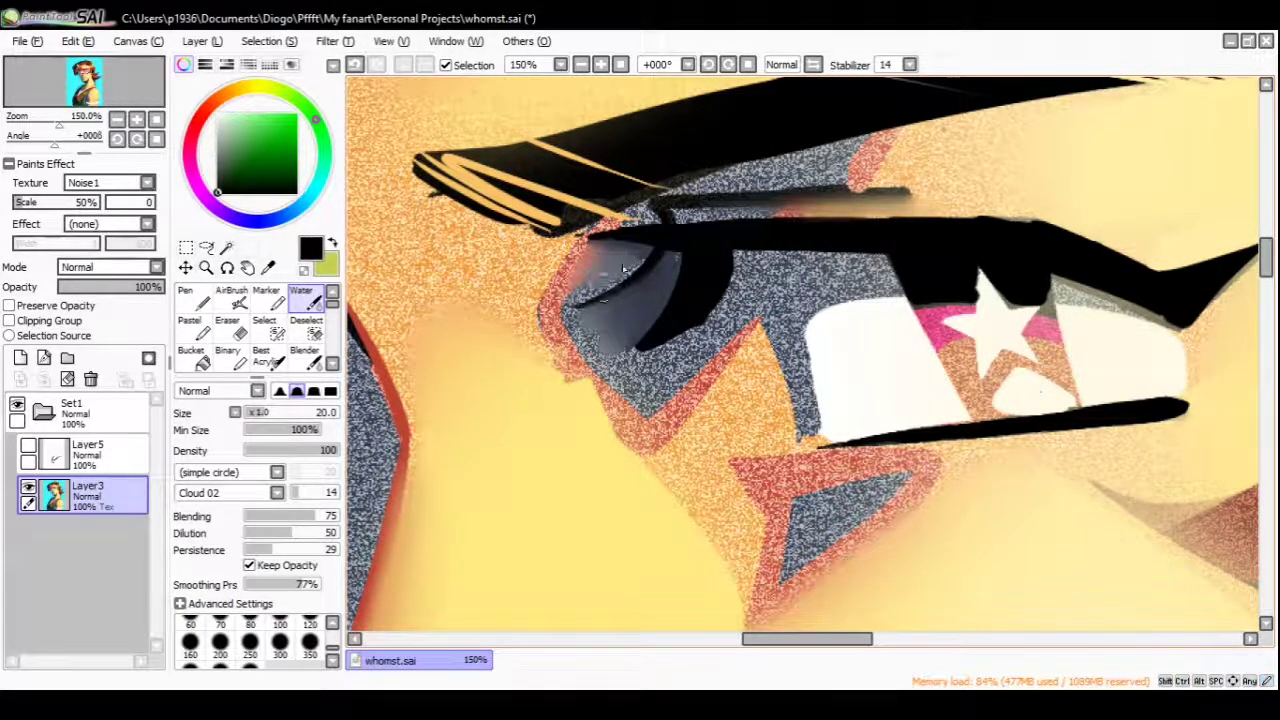
{"action": "left_click_drag", "start_coordinate": [791, 288], "coordinate": [760, 275]}
{"action": "left_click_drag", "start_coordinate": [760, 275], "coordinate": [680, 215]}
Paint flat slate shadows around the whites of both eyes with the Pen at size 22
{"action": "key", "text": "n"}
{"action": "left_click", "coordinate": [666, 208], "text": "alt"}
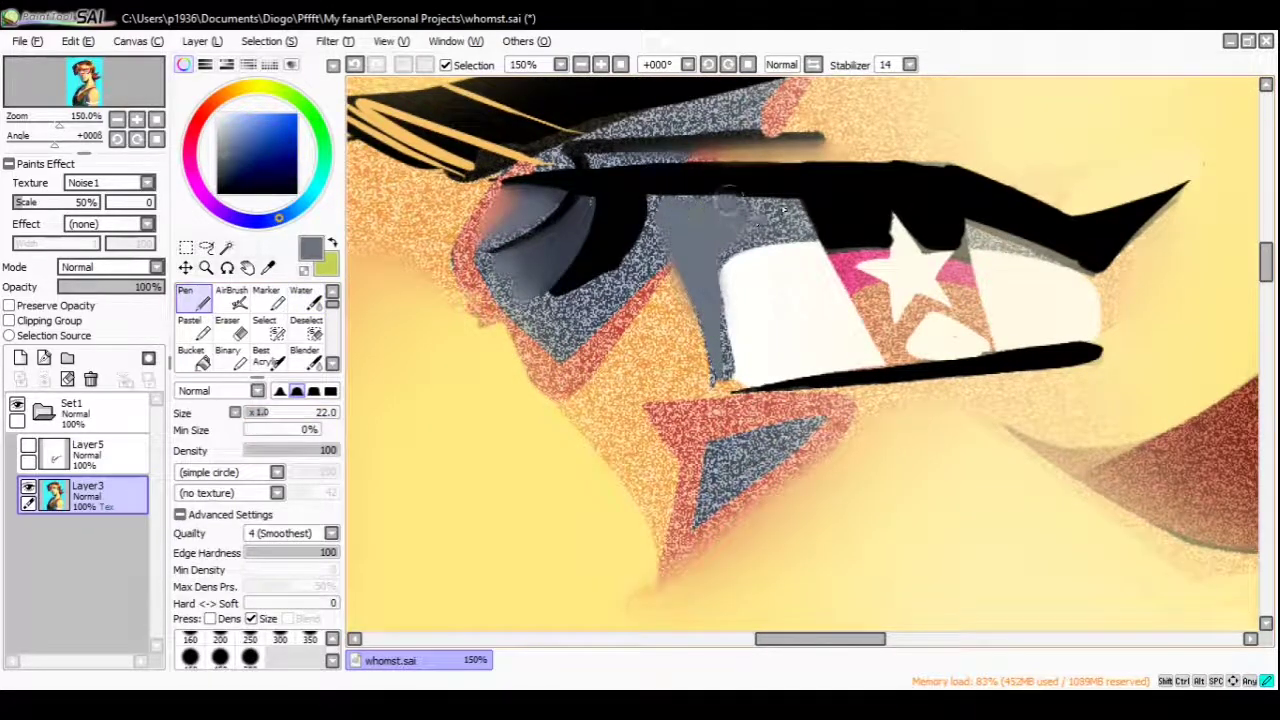
{"action": "left_click_drag", "start_coordinate": [720, 255], "coordinate": [800, 212]}
{"action": "left_click_drag", "start_coordinate": [977, 239], "coordinate": [912, 155]}
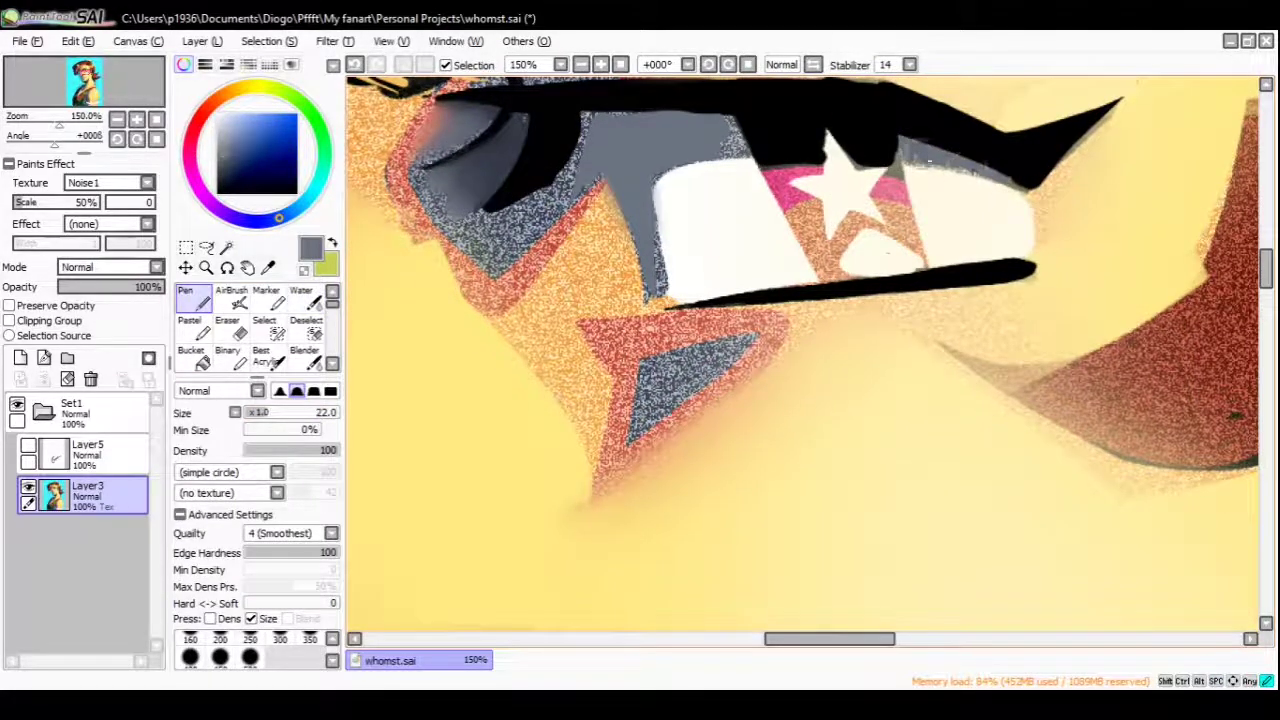
{"action": "left_click_drag", "start_coordinate": [764, 200], "coordinate": [1270, 235]}
{"action": "mouse_move", "coordinate": [500, 410]}
{"action": "left_mouse_down"}
{"action": "mouse_move", "coordinate": [455, 320]}
{"action": "mouse_move", "coordinate": [488, 290]}
{"action": "left_mouse_up"}
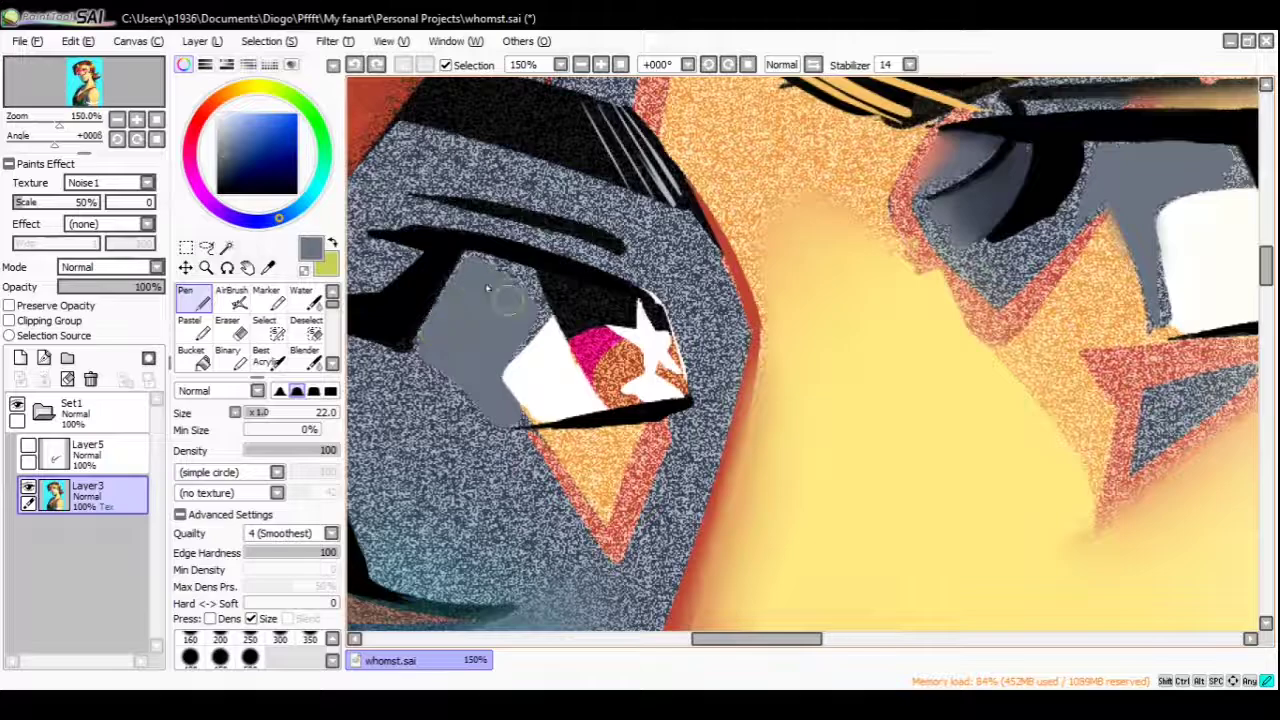
Blend the slate shadows into the whites of both eyes with the Water brush at size 49
{"action": "left_click", "coordinate": [517, 334], "text": "ctrl+alt"}
{"action": "key", "text": "c"}
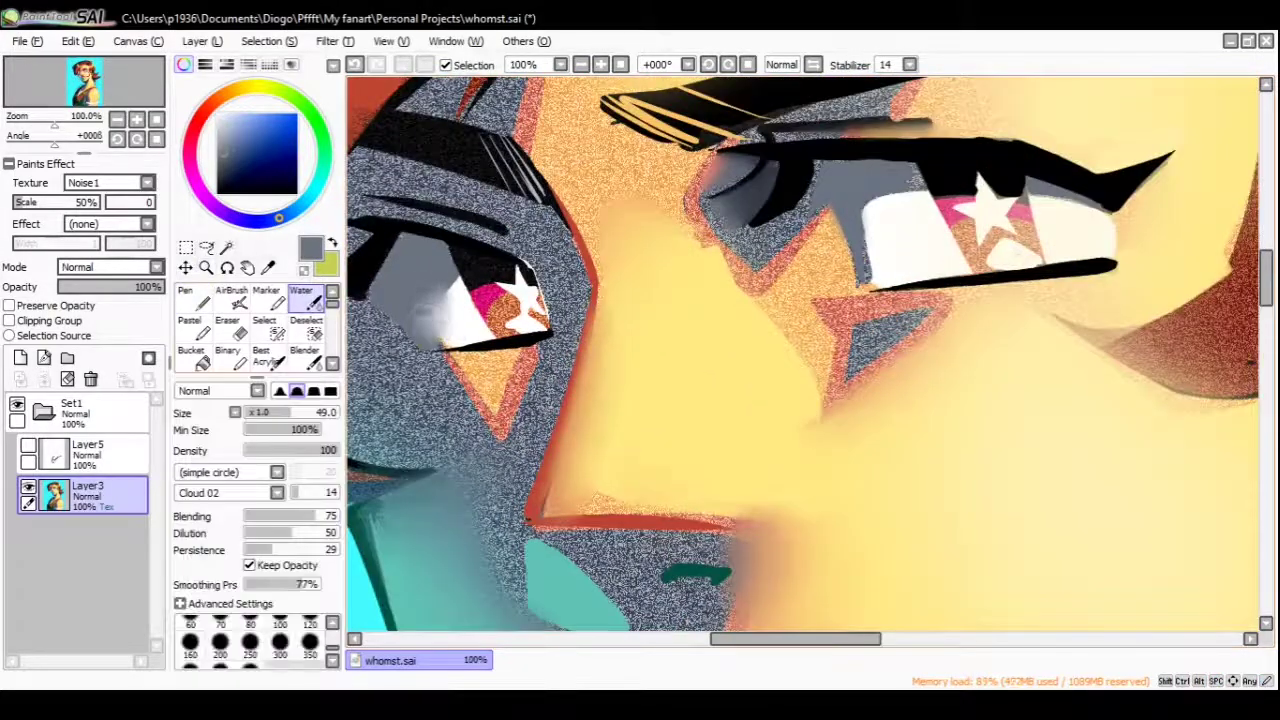
{"action": "left_click_drag", "start_coordinate": [870, 228], "coordinate": [908, 196]}
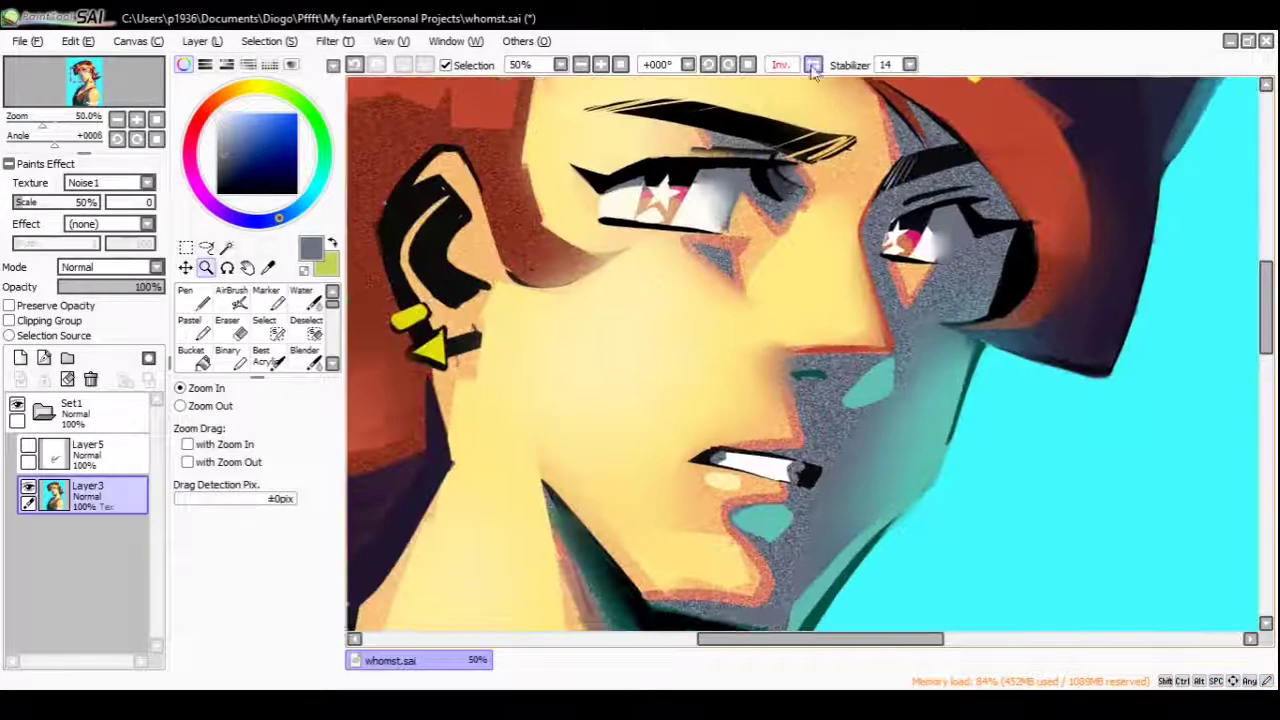
Cover the outer part of the near eye's black lid crease with sampled light skin using the AirBrush at size 12
{"action": "key", "text": "h"}
{"action": "key", "text": "n"}
{"action": "left_click", "coordinate": [593, 228], "text": "ctrl"}
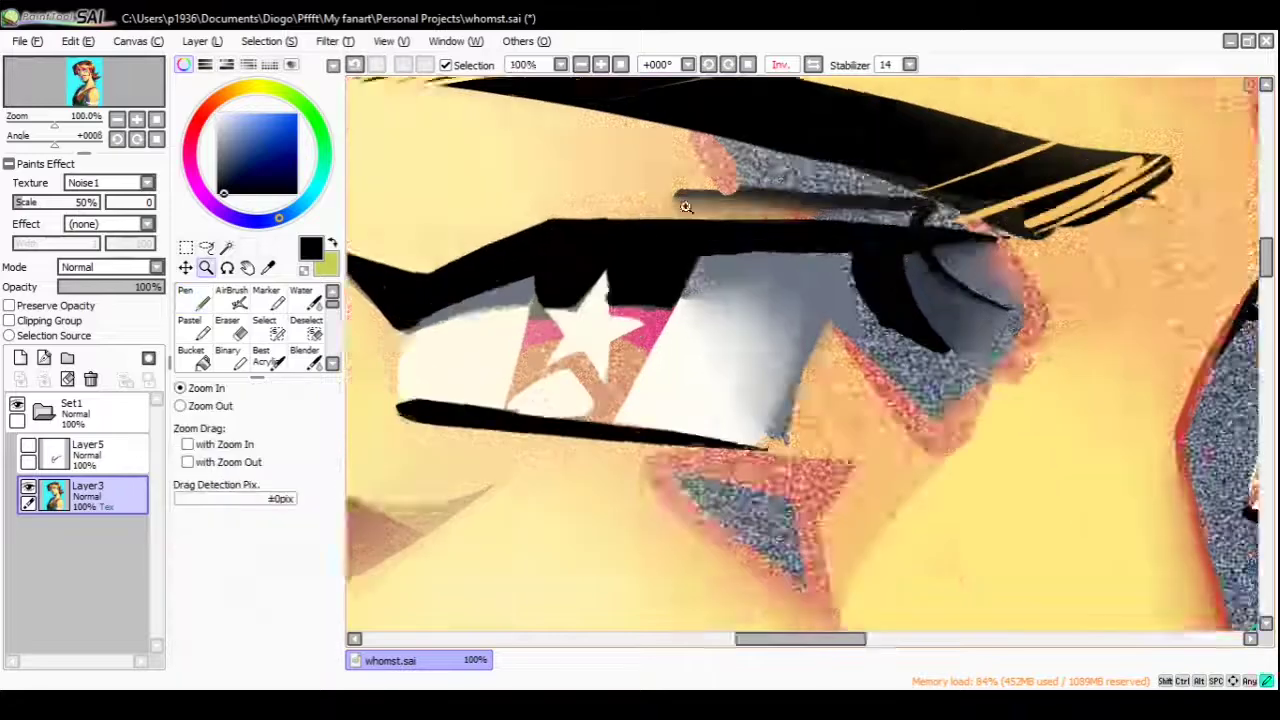
{"action": "key", "text": "a"}
{"action": "left_click", "coordinate": [662, 205], "text": "alt"}
{"action": "left_click_drag", "start_coordinate": [820, 212], "coordinate": [662, 205]}
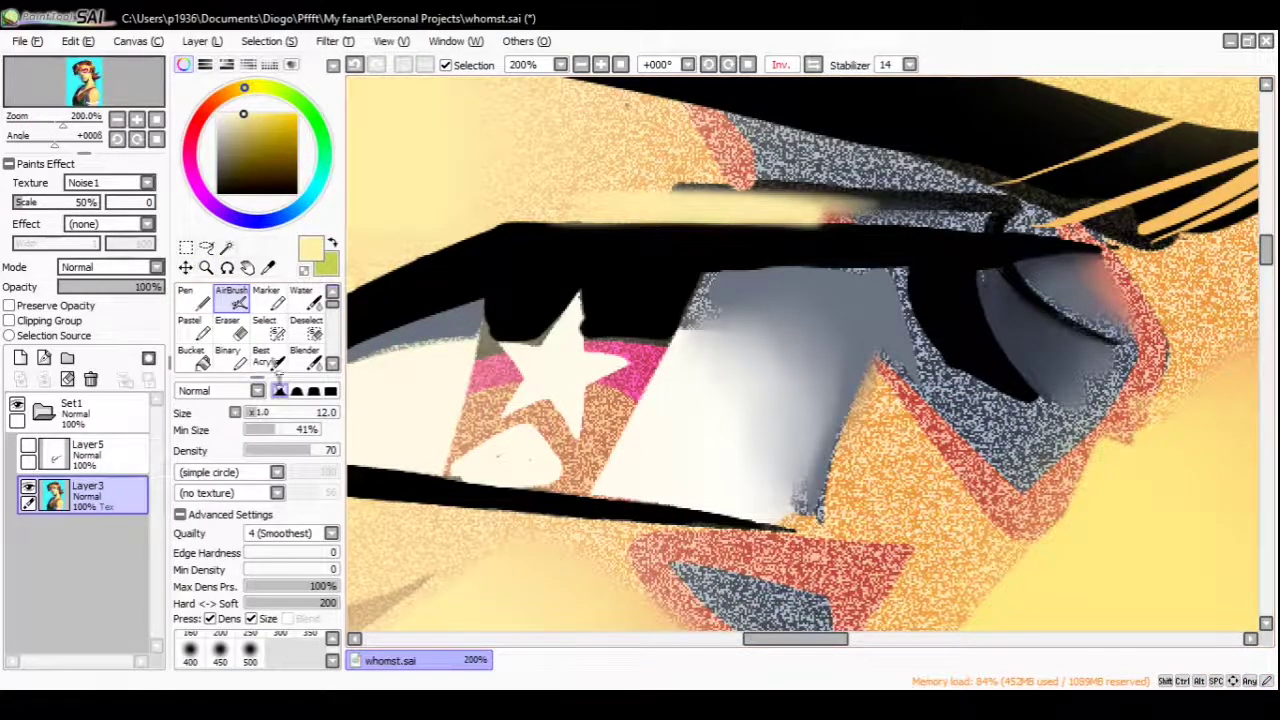
{"action": "key", "text": "bracketright"}
{"action": "key", "text": "bracketright"}
{"action": "left_click", "coordinate": [600, 215], "text": "alt"}
{"action": "left_click", "coordinate": [415, 190], "text": "alt"}
{"action": "key", "text": "ctrl+minus"}
{"action": "key", "text": "ctrl+minus"}
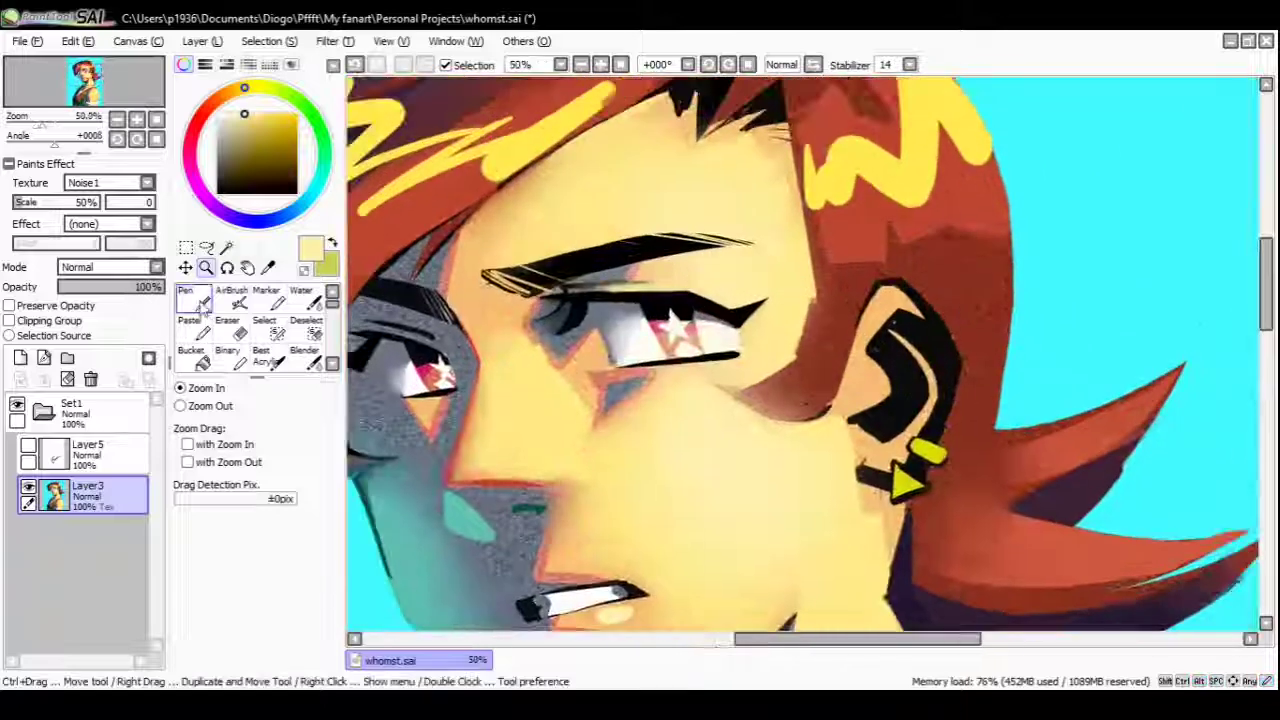
Paint a dark purple shadow along the sideburn's lower edge with the Pen at size 22
{"action": "left_click", "coordinate": [200, 300]}
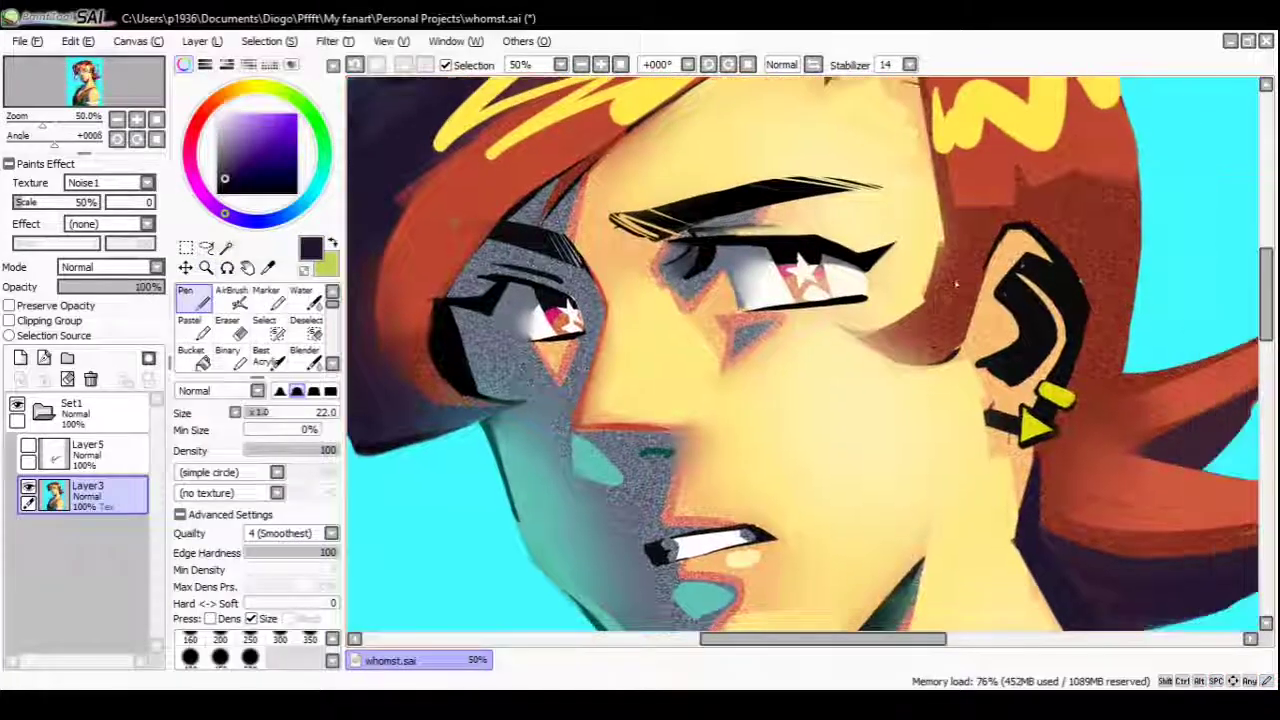
{"action": "mouse_move", "coordinate": [842, 330]}
{"action": "left_mouse_down"}
{"action": "mouse_move", "coordinate": [944, 352]}
{"action": "mouse_move", "coordinate": [972, 308]}
{"action": "left_mouse_up"}
{"action": "left_click", "coordinate": [951, 370], "text": "alt"}
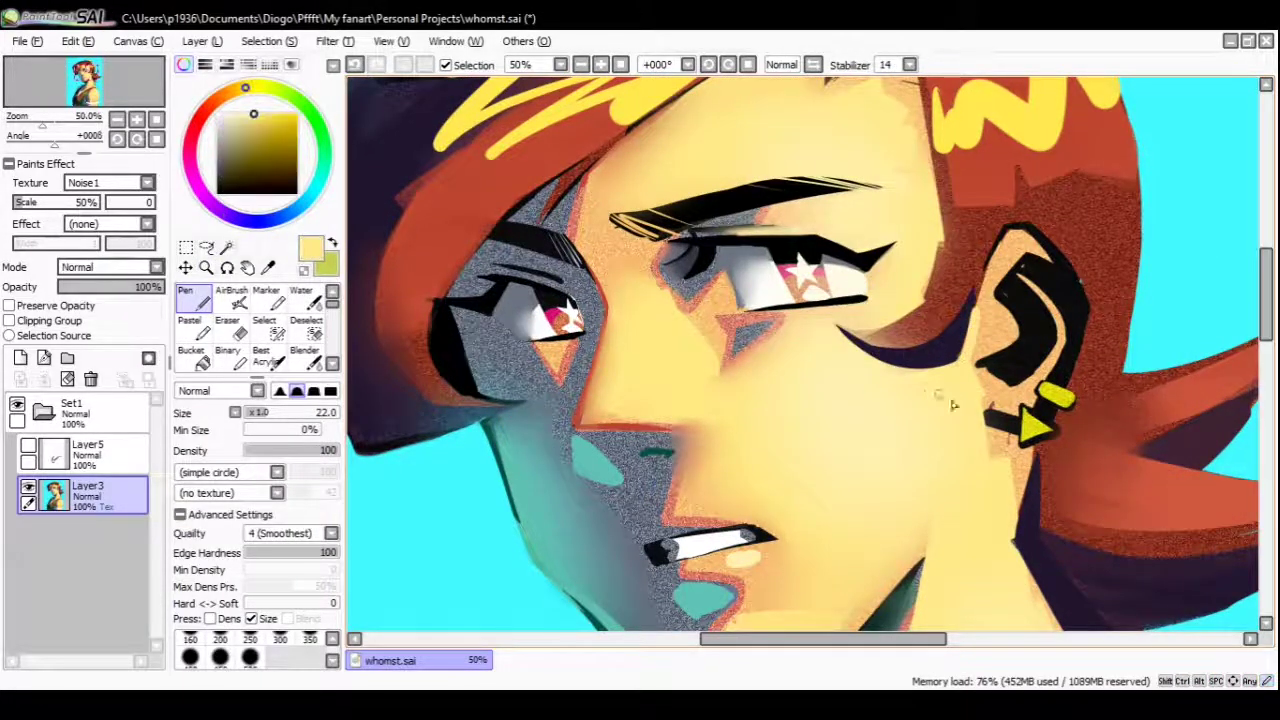
Shift the selected earlobe and earrings slightly lower, and fill the white gap with sampled light skin using the Pen at size 22
{"action": "left_click_drag", "start_coordinate": [1050, 373], "coordinate": [882, 318]}
{"action": "key", "text": "a"}
{"action": "key", "text": "ctrl+d"}
{"action": "key", "text": "n"}
{"action": "left_click_drag", "start_coordinate": [812, 352], "coordinate": [912, 326]}
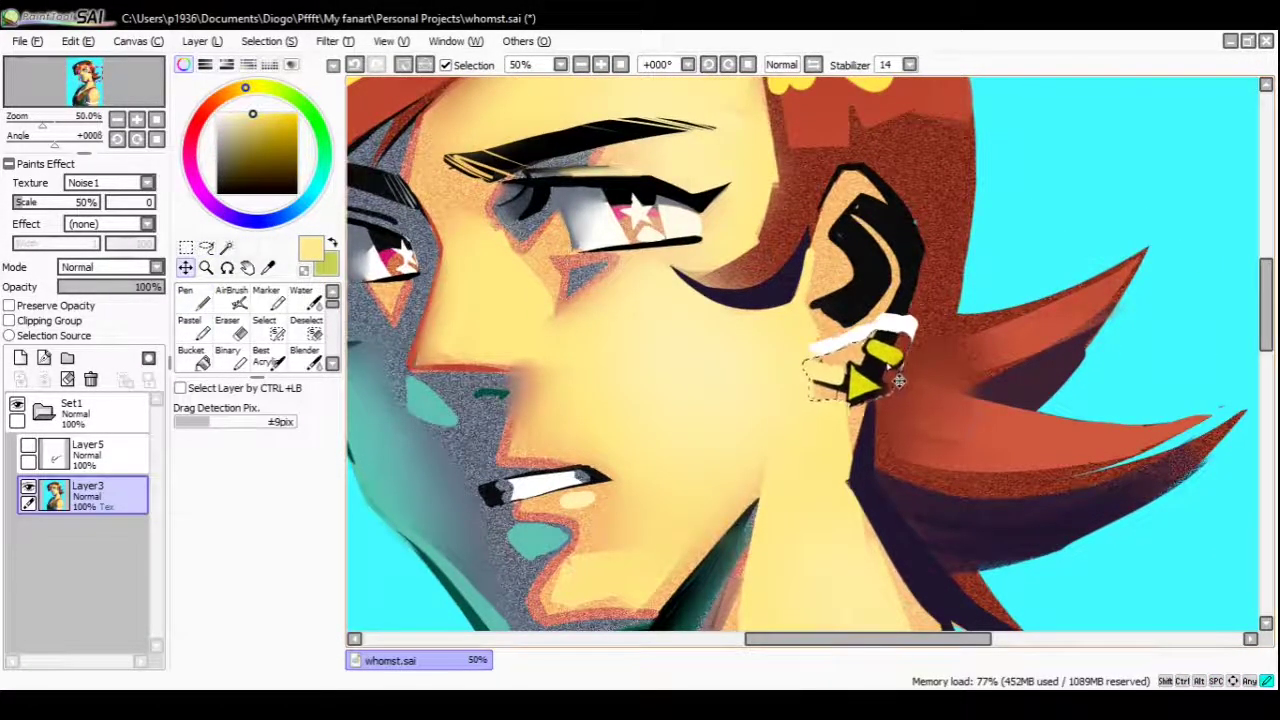
{"action": "left_click", "coordinate": [890, 420], "text": "alt"}
{"action": "left_click", "coordinate": [828, 345], "text": "alt"}
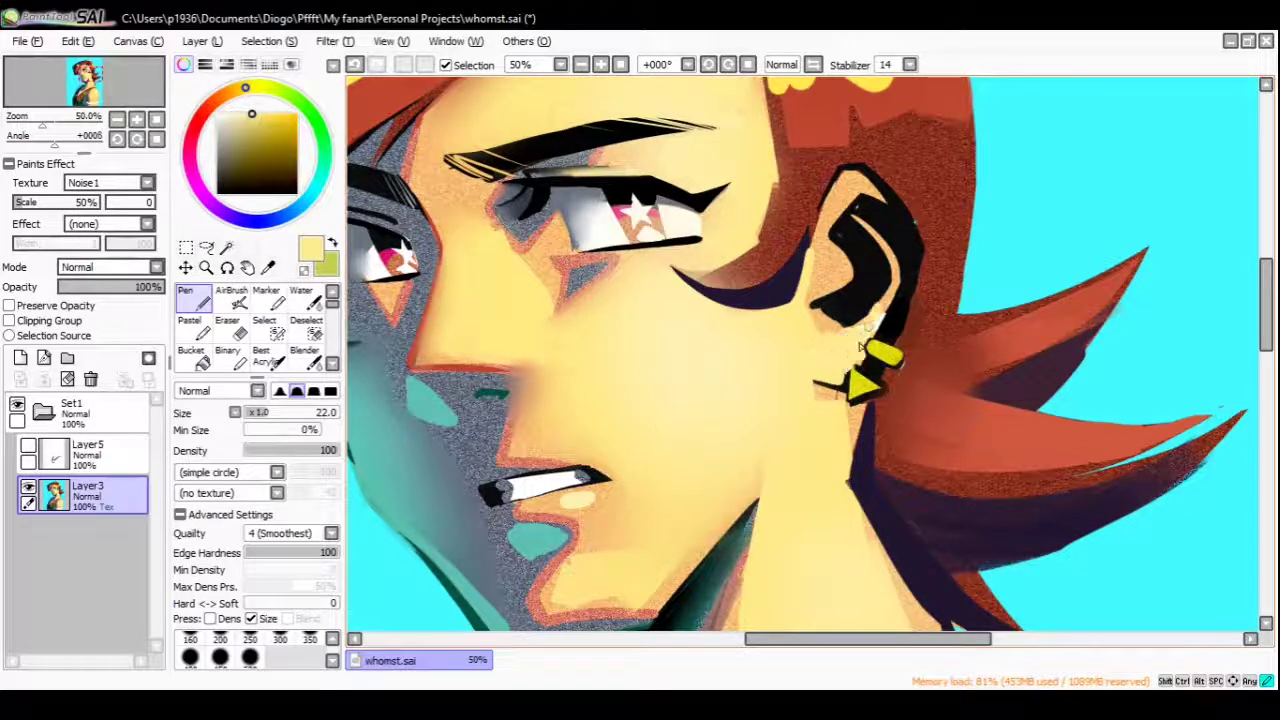
Cover the ear's black outer outline with light skin and sampled red-brown hair colour using the Best Acrylic brush at size 25
{"action": "left_click_drag", "start_coordinate": [858, 198], "coordinate": [916, 262]}
{"action": "key", "text": "b"}
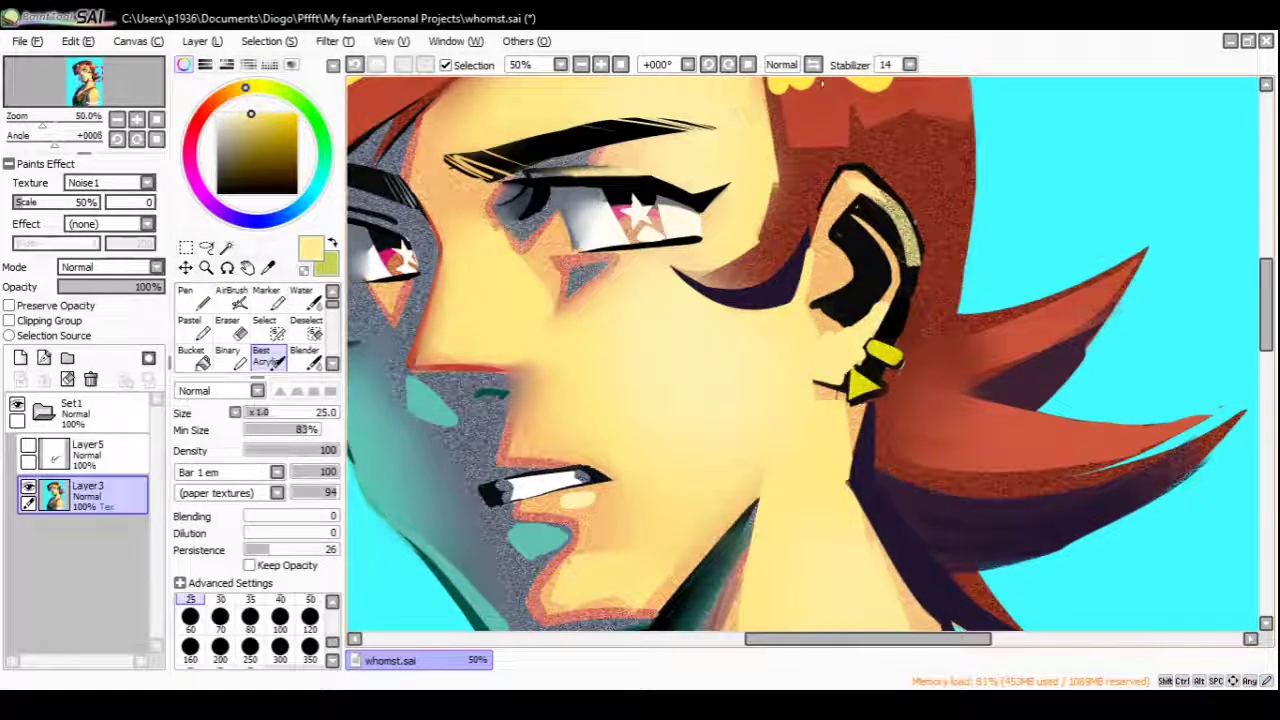
{"action": "key", "text": "h"}
{"action": "mouse_move", "coordinate": [742, 180]}
{"action": "left_mouse_down"}
{"action": "mouse_move", "coordinate": [685, 282]}
{"action": "mouse_move", "coordinate": [709, 313]}
{"action": "mouse_move", "coordinate": [694, 332]}
{"action": "mouse_move", "coordinate": [680, 317]}
{"action": "mouse_move", "coordinate": [698, 342]}
{"action": "left_mouse_up"}
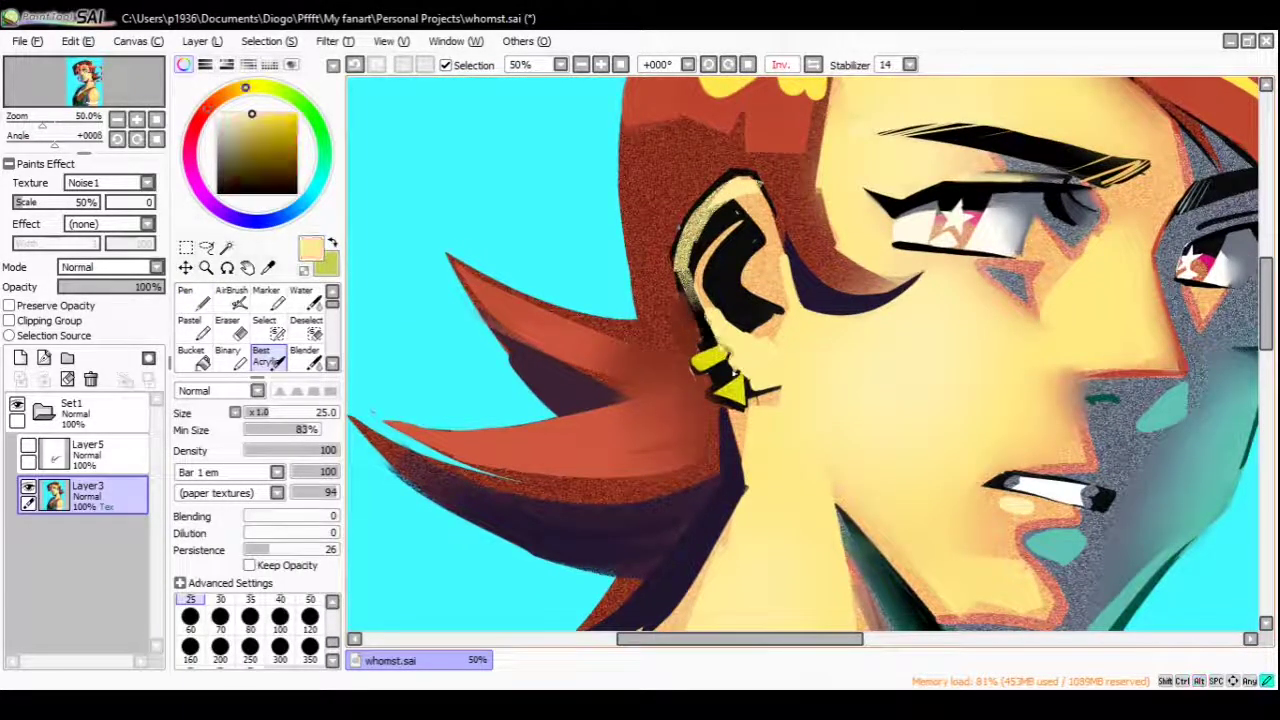
{"action": "left_click", "coordinate": [705, 377], "text": "alt"}
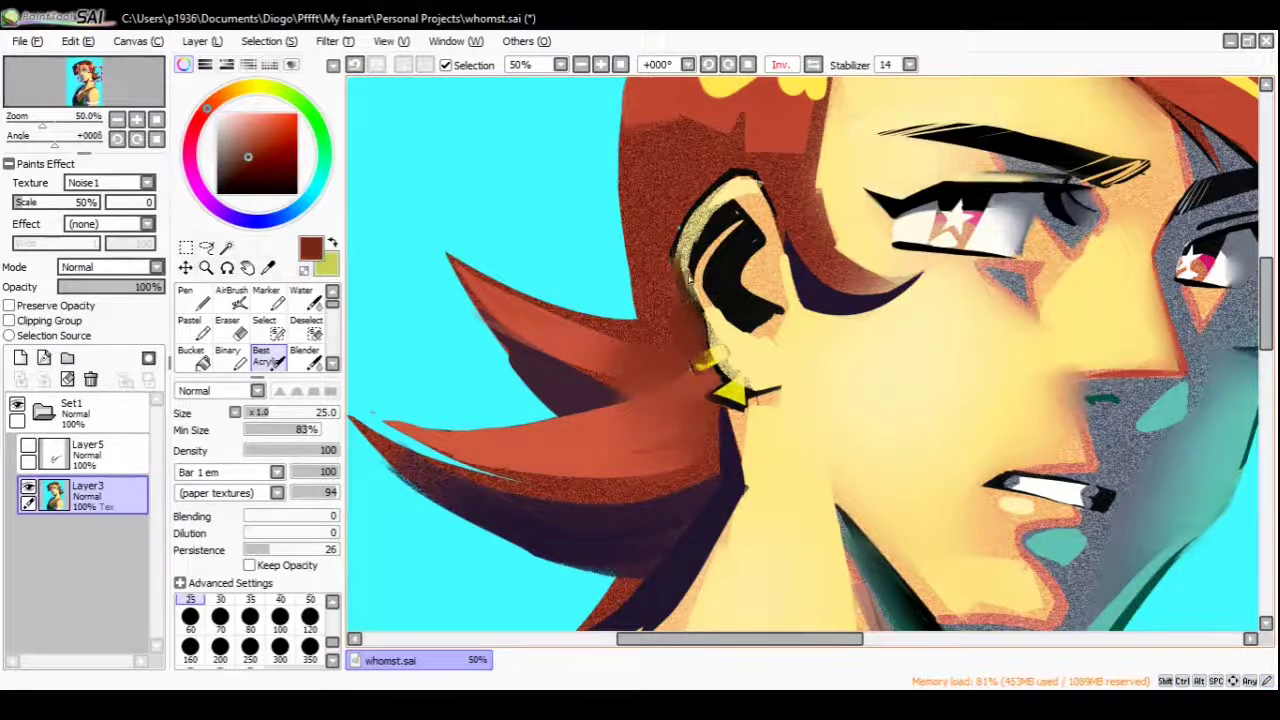
{"action": "key", "text": "ctrl+z"}
{"action": "left_click", "coordinate": [703, 188], "text": "alt"}
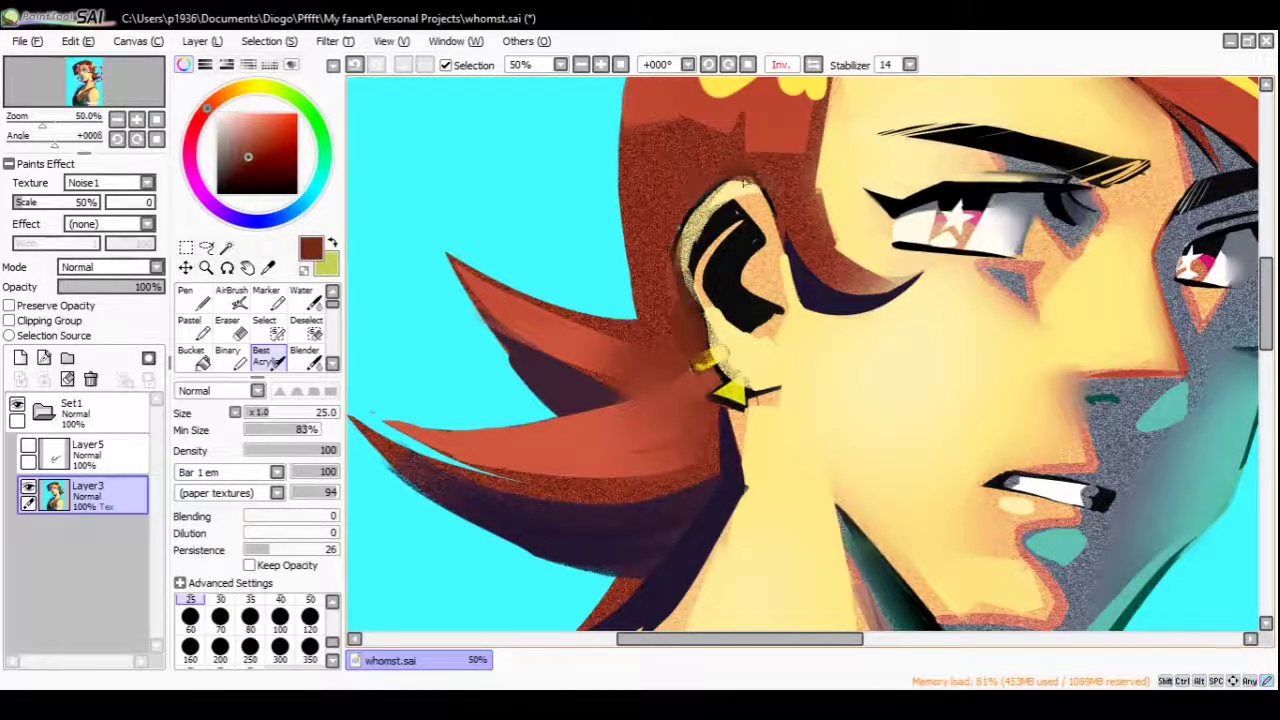
Repaint the ear's black inner shadow in dark slate and add a slate stroke at its front edge with the Pen at size 22
{"action": "key", "text": "h"}
{"action": "key", "text": "n"}
{"action": "left_click", "coordinate": [868, 176], "text": "alt"}
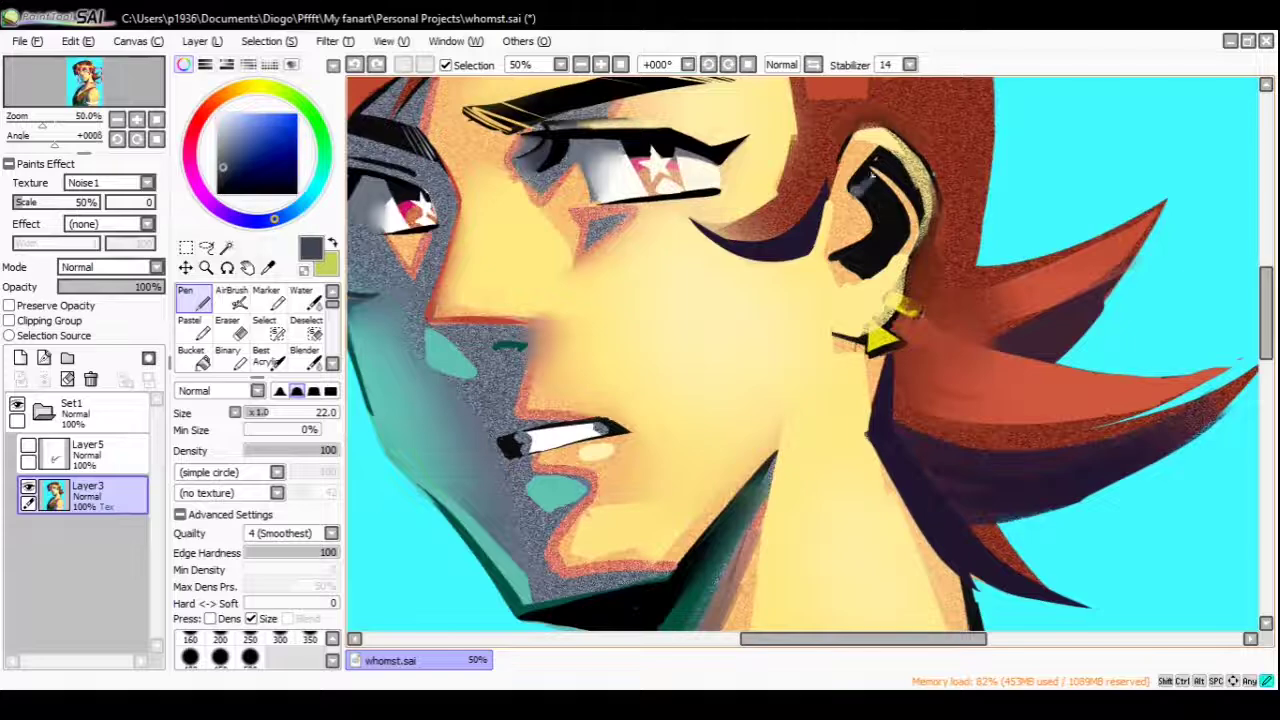
{"action": "mouse_move", "coordinate": [831, 268]}
{"action": "left_mouse_down"}
{"action": "mouse_move", "coordinate": [885, 218]}
{"action": "mouse_move", "coordinate": [877, 177]}
{"action": "mouse_move", "coordinate": [897, 245]}
{"action": "left_mouse_up"}
{"action": "left_click", "coordinate": [915, 237], "text": "alt"}
{"action": "key", "text": "ctrl+z"}
{"action": "left_click", "coordinate": [843, 177], "text": "alt"}
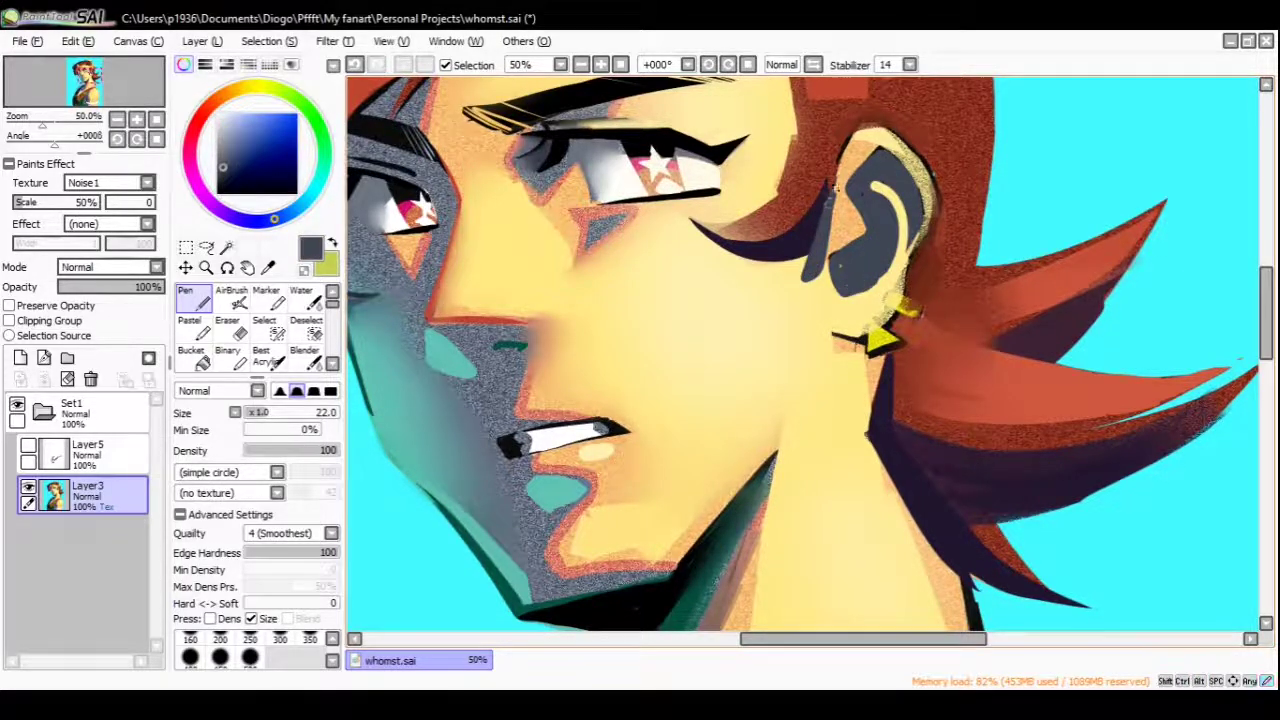
{"action": "left_click_drag", "start_coordinate": [838, 175], "coordinate": [815, 285]}
Cover the orange inside the ear with sampled light skin using the Pen at size 22, and soften the lower end of the slate shadow
{"action": "key", "text": "h"}
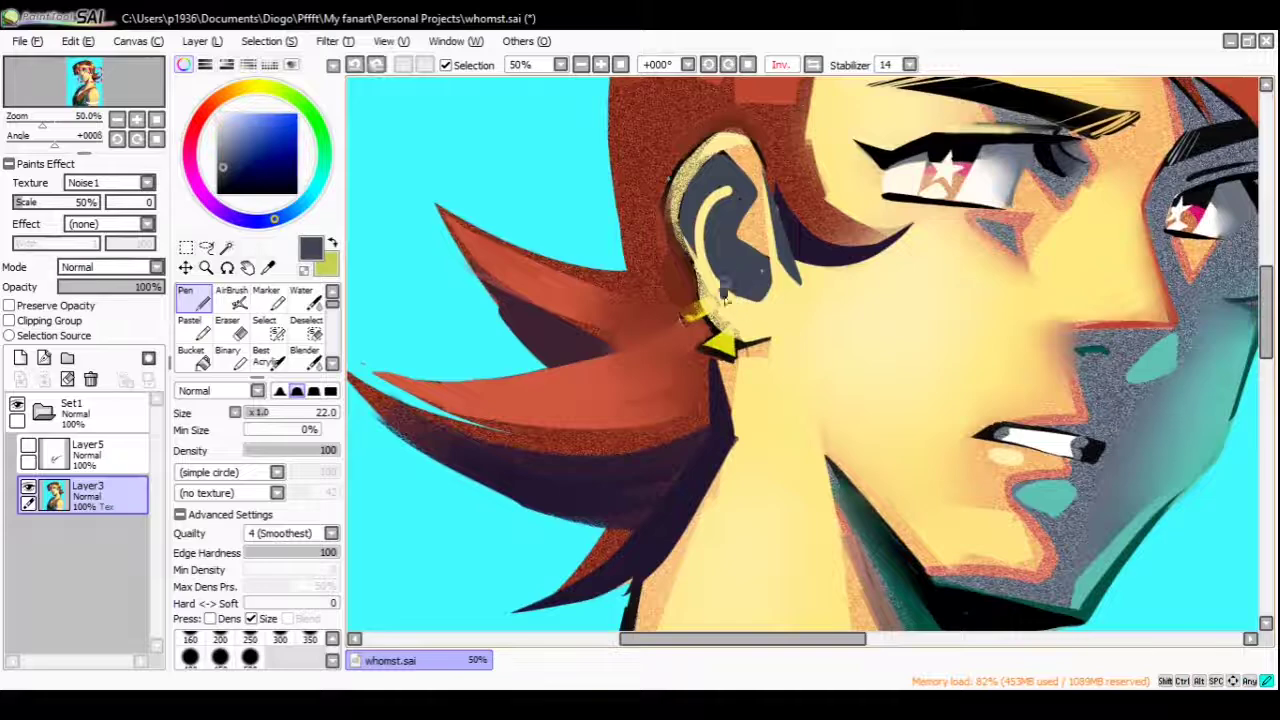
{"action": "left_click", "coordinate": [760, 300], "text": "alt"}
{"action": "mouse_move", "coordinate": [750, 190]}
{"action": "left_mouse_down"}
{"action": "mouse_move", "coordinate": [770, 270]}
{"action": "mouse_move", "coordinate": [725, 150]}
{"action": "left_mouse_up"}
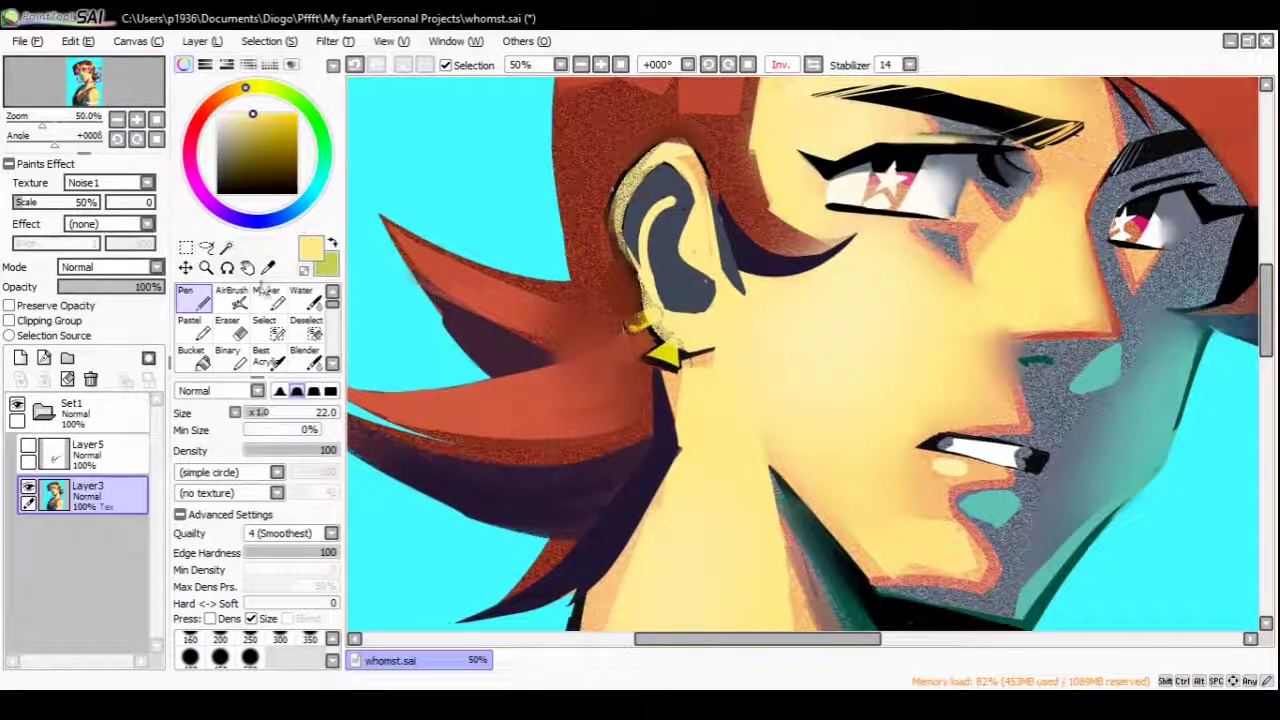
{"action": "left_click_drag", "start_coordinate": [626, 354], "coordinate": [570, 364]}
{"action": "key", "text": "w"}
{"action": "left_click", "coordinate": [570, 364], "text": "ctrl+alt"}
{"action": "left_click", "coordinate": [570, 364], "text": "ctrl+alt"}
Recolour the black earlobe line in orange and repaint the earrings in olive yellow, giving the triangle a white centre, with the Pen at size 22
{"action": "key", "text": "h"}
{"action": "left_click", "coordinate": [713, 326], "text": "ctrl"}
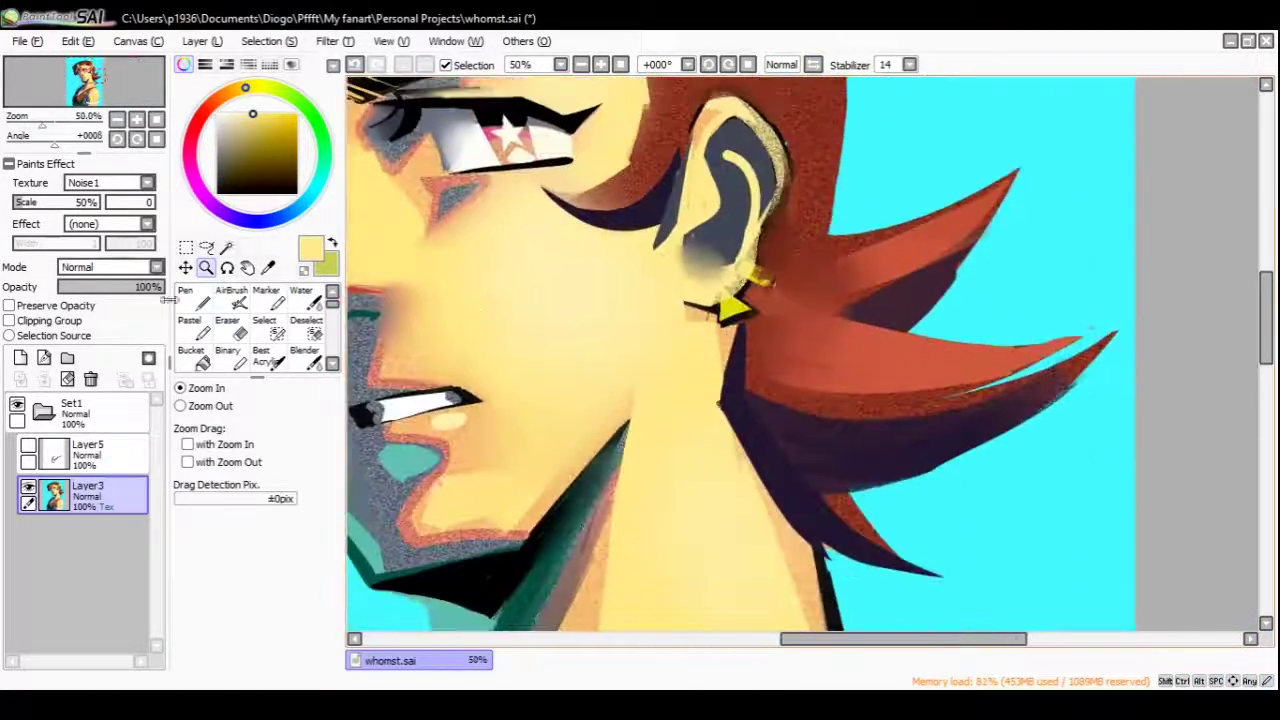
{"action": "key", "text": "n"}
{"action": "left_click", "coordinate": [706, 316], "text": "alt"}
{"action": "left_click", "coordinate": [732, 308], "text": "alt"}
{"action": "mouse_move", "coordinate": [732, 308]}
{"action": "left_mouse_down"}
{"action": "mouse_move", "coordinate": [712, 300]}
{"action": "mouse_move", "coordinate": [730, 300]}
{"action": "left_mouse_up"}
{"action": "left_click", "coordinate": [745, 330], "text": "ctrl"}
{"action": "left_click", "coordinate": [745, 279], "text": "alt"}
{"action": "left_click", "coordinate": [712, 328], "text": "alt"}
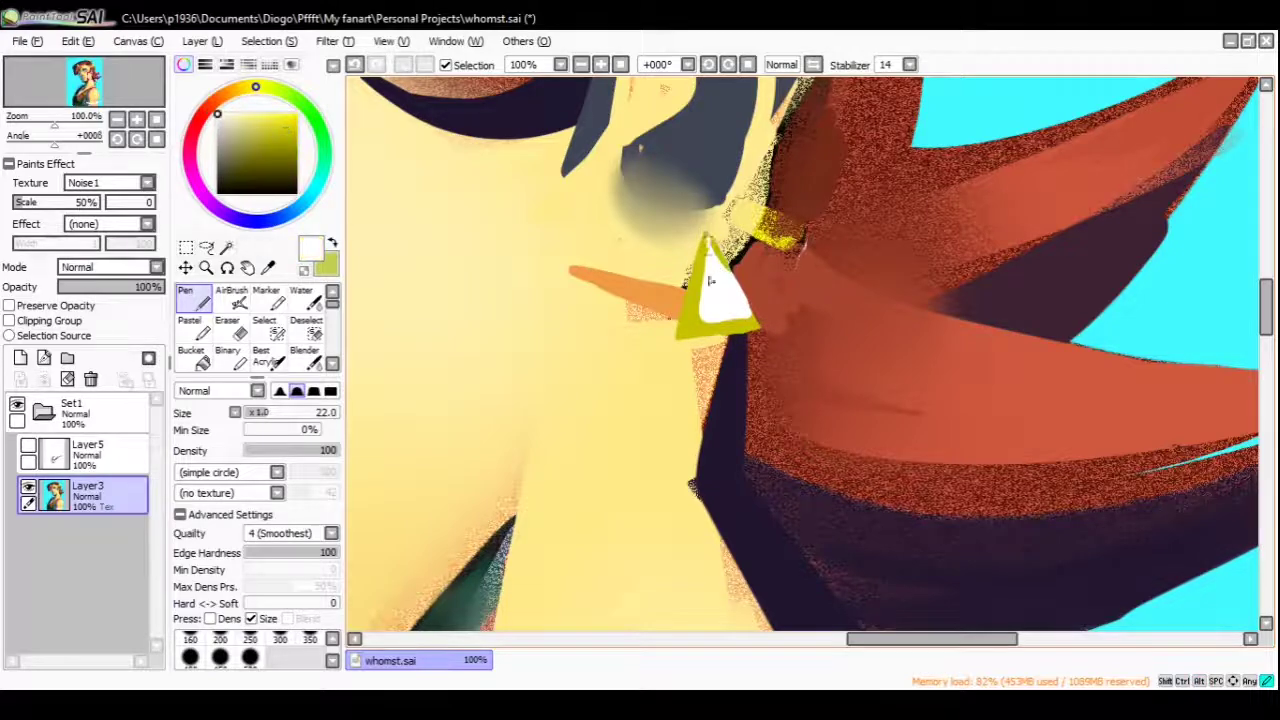
{"action": "left_click", "coordinate": [709, 281], "text": "ctrl+alt"}
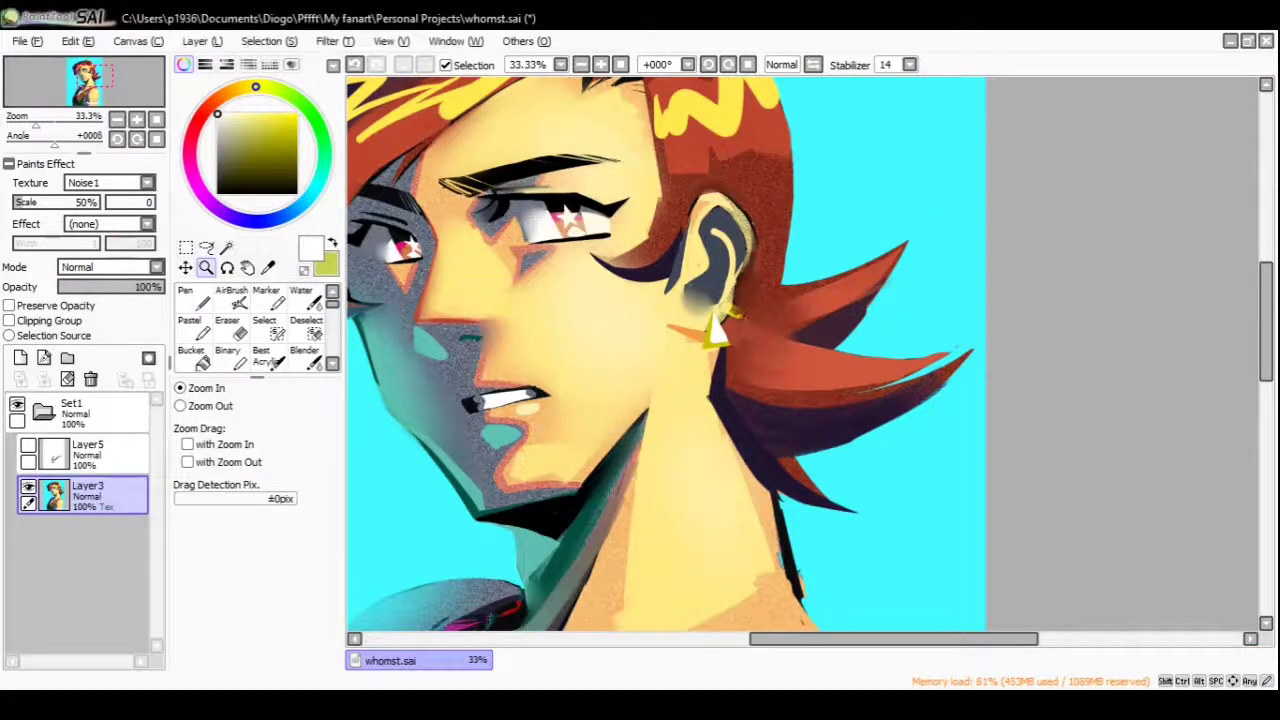
{"action": "left_click", "coordinate": [700, 272], "text": "ctrl"}
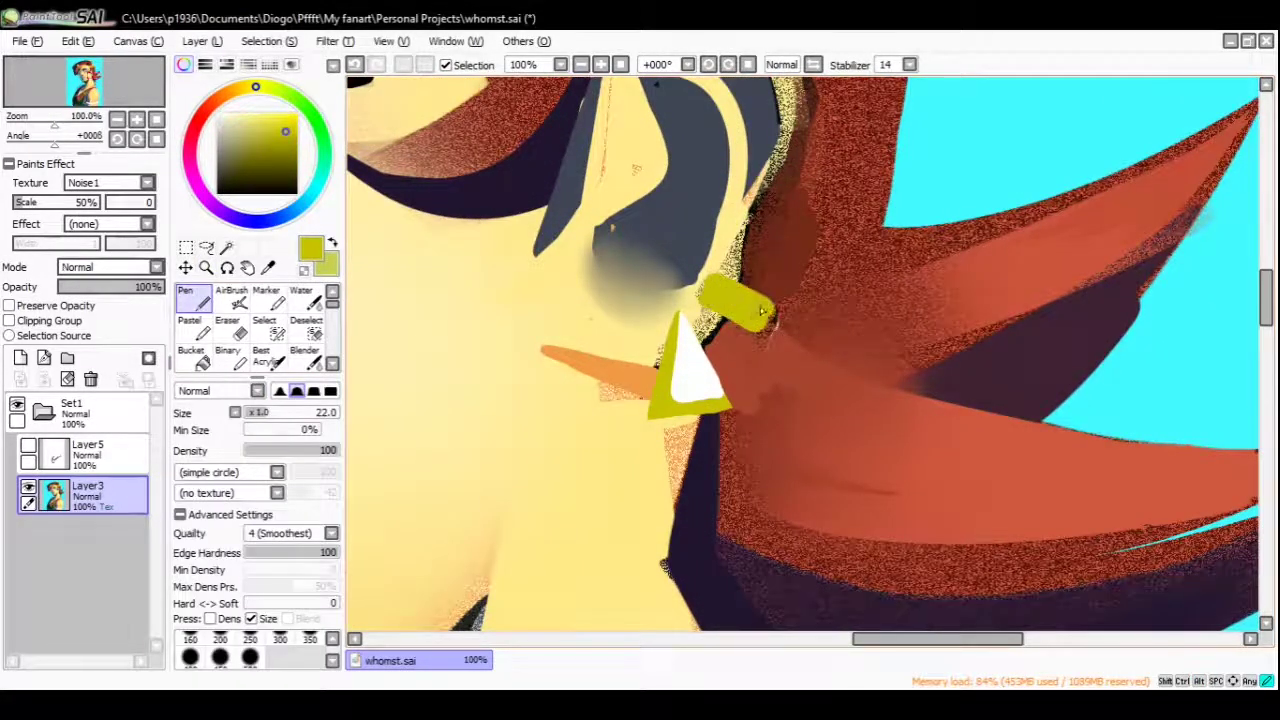
Give the upper earring a white centre and trim its outer edge with sampled red-brown hair colour, using the Pen at size 22
{"action": "left_click", "coordinate": [720, 290], "text": "ctrl+alt"}
{"action": "key", "text": "h"}
{"action": "left_click", "coordinate": [600, 310], "text": "ctrl"}
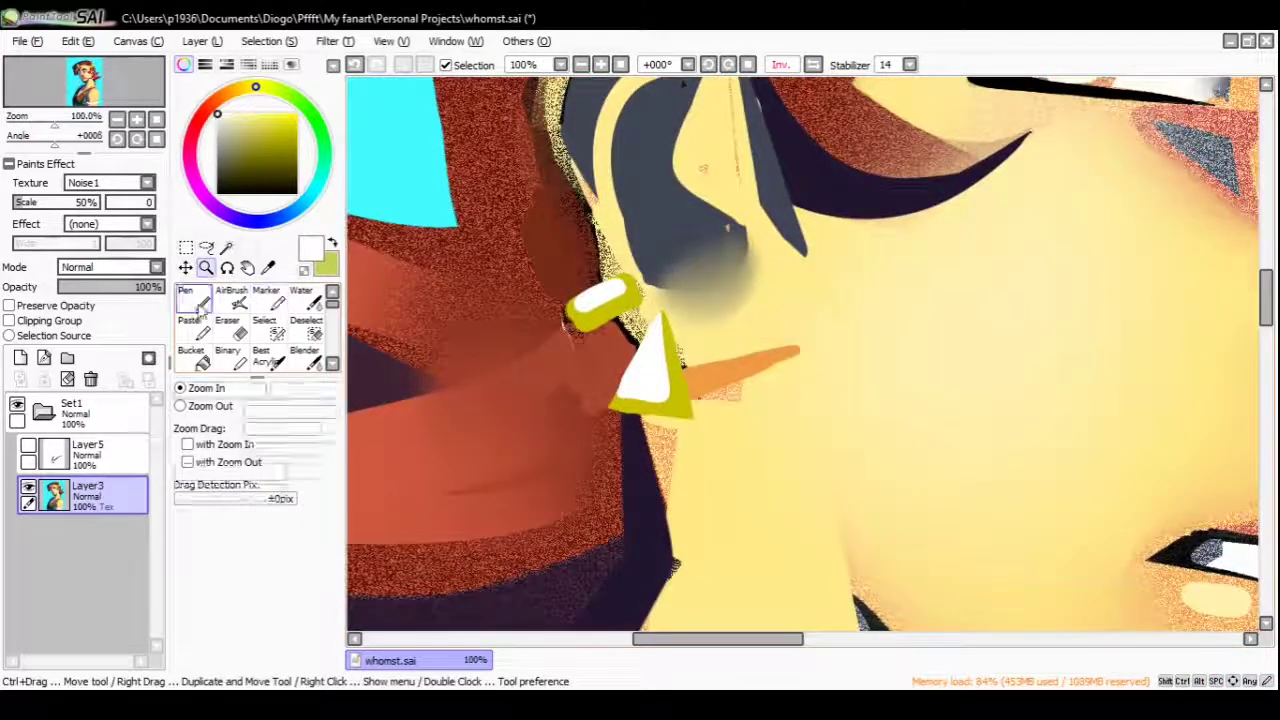
{"action": "left_click", "coordinate": [567, 312], "text": "alt"}
{"action": "left_click", "coordinate": [572, 305], "text": "alt"}
{"action": "left_click", "coordinate": [567, 310], "text": "alt"}
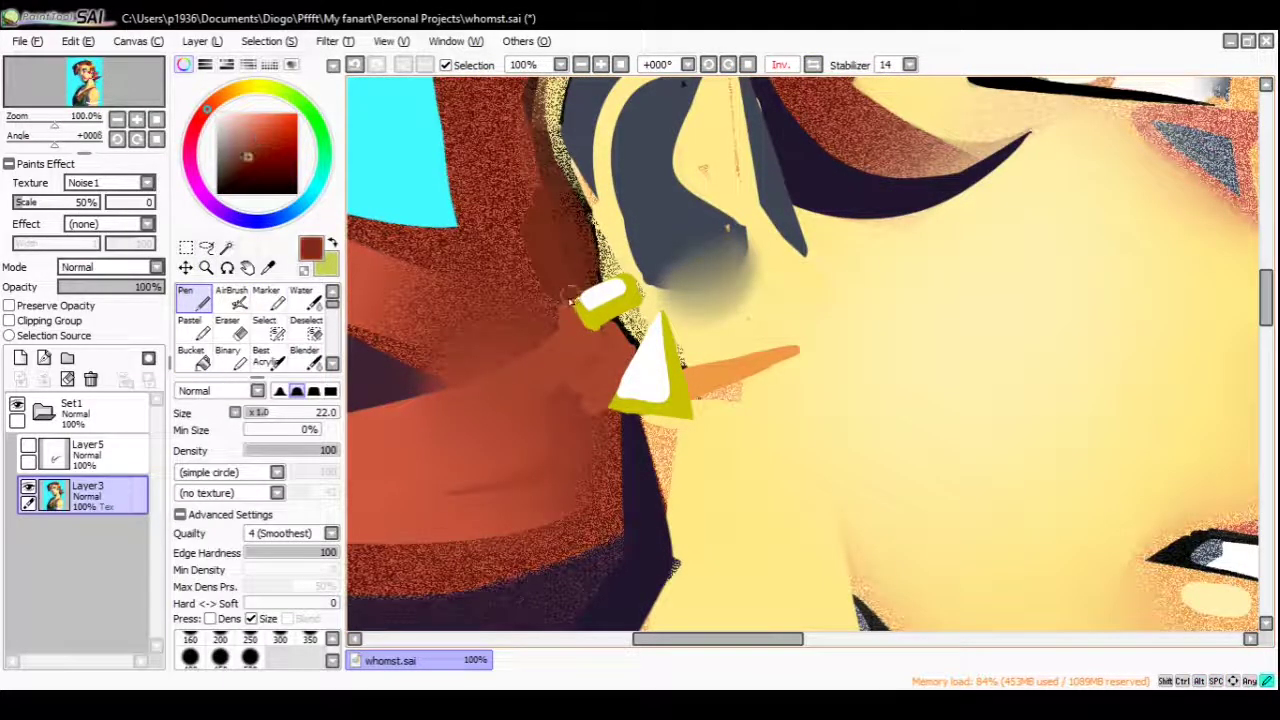
{"action": "left_click", "coordinate": [603, 343], "text": "ctrl+alt"}
{"action": "left_click", "coordinate": [598, 385], "text": "ctrl+alt"}
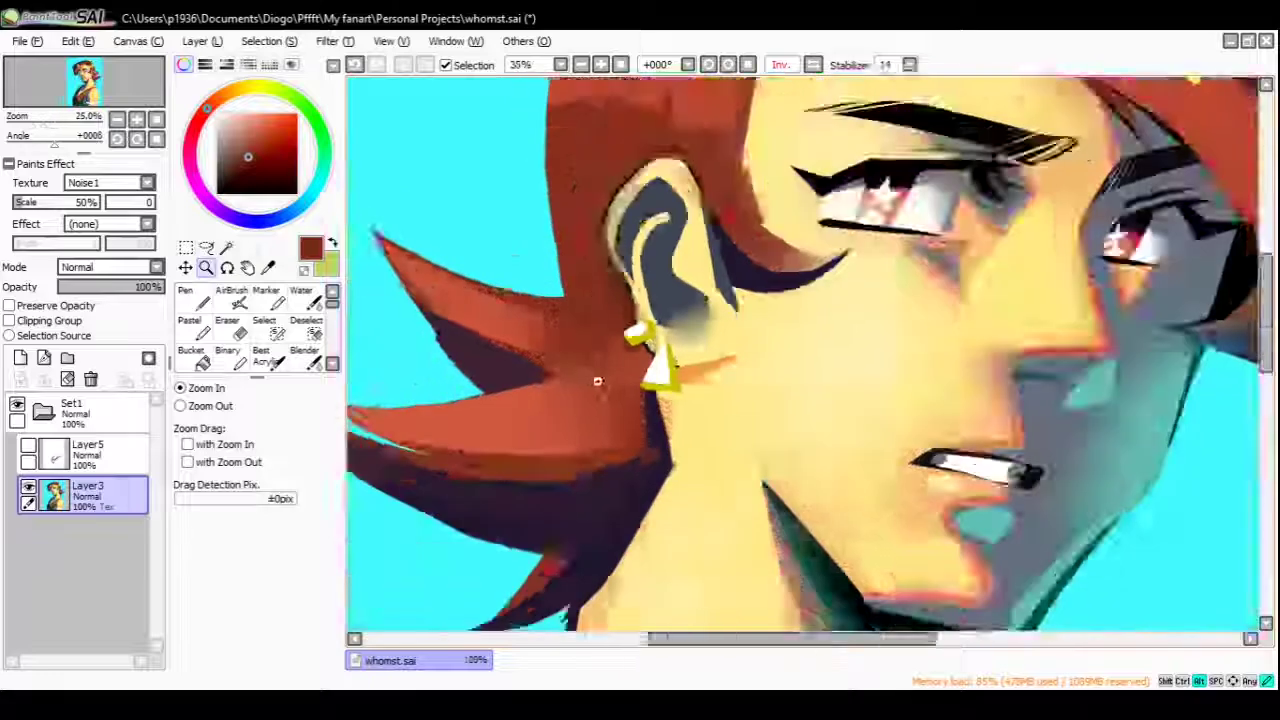
Paint zigzag yellow highlights across the back of the hair and the fringe, roughening their edges with the Best Acrylic brush
{"action": "left_click", "coordinate": [613, 275], "text": "ctrl"}
{"action": "left_click_drag", "start_coordinate": [613, 275], "coordinate": [553, 435]}
{"action": "left_click", "coordinate": [261, 357]}
{"action": "left_click", "coordinate": [500, 330], "text": "alt"}
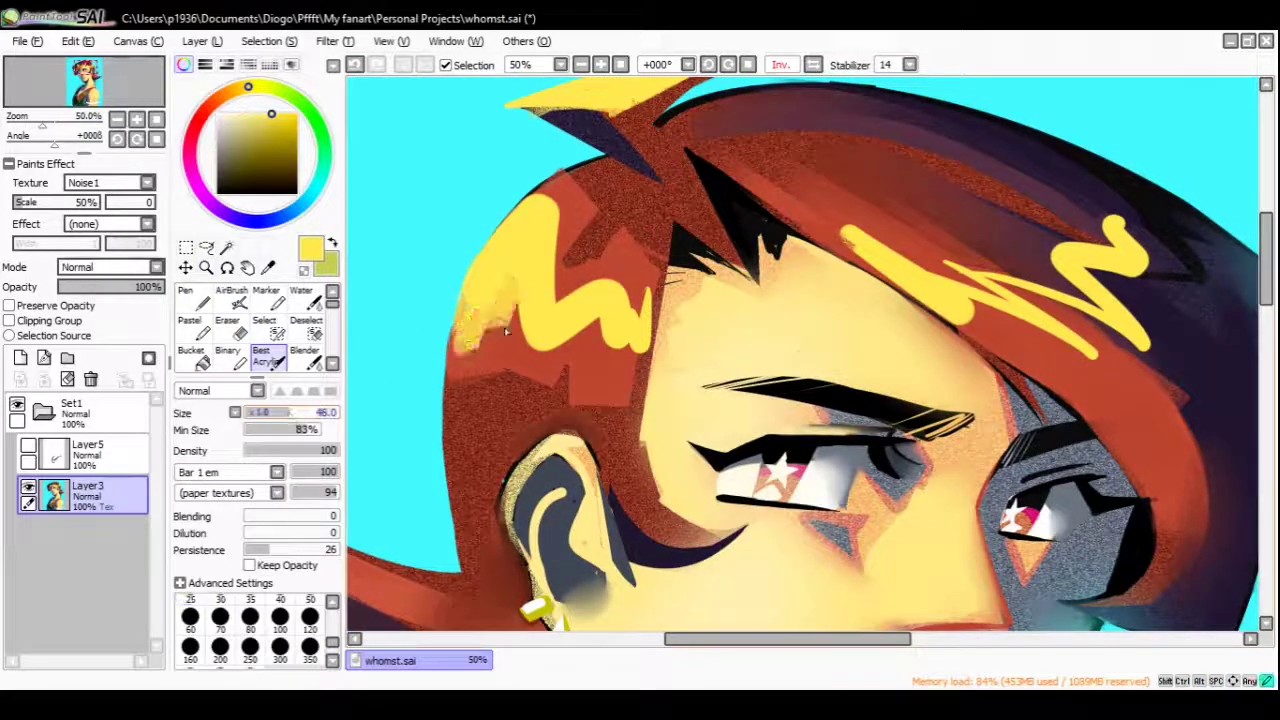
{"action": "left_click_drag", "start_coordinate": [538, 365], "coordinate": [413, 385]}
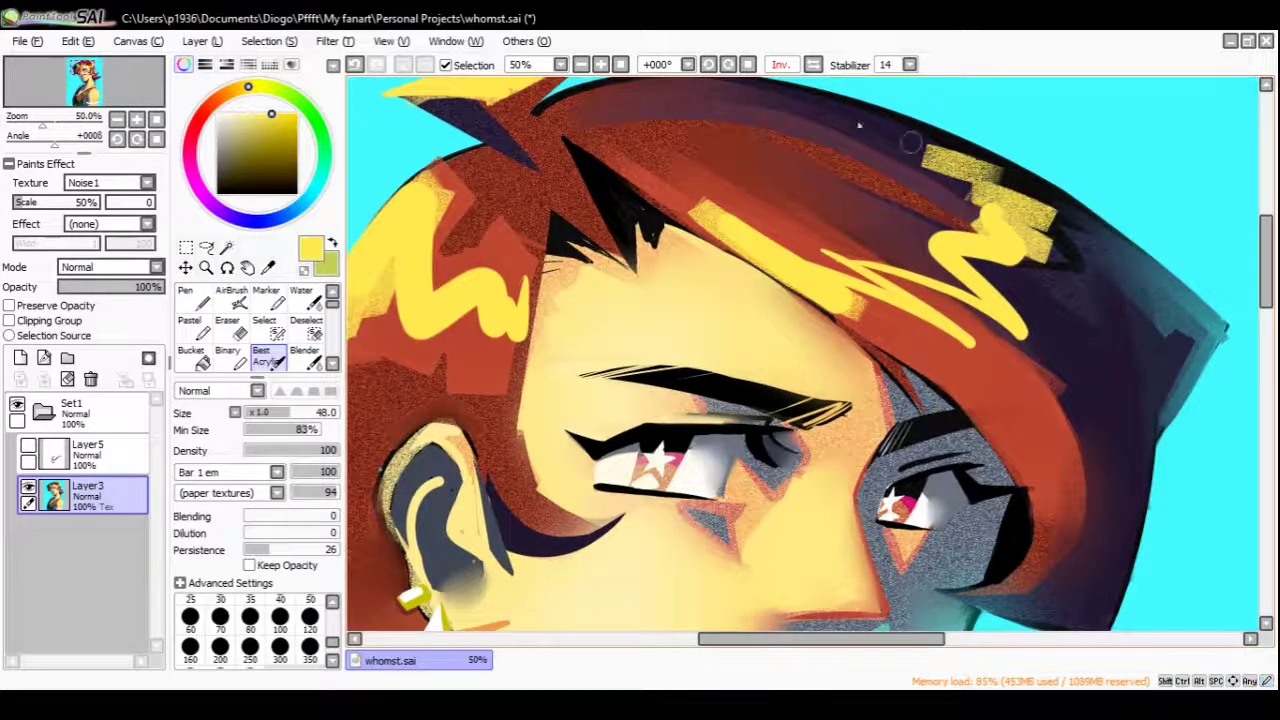
{"action": "left_click", "coordinate": [813, 64]}
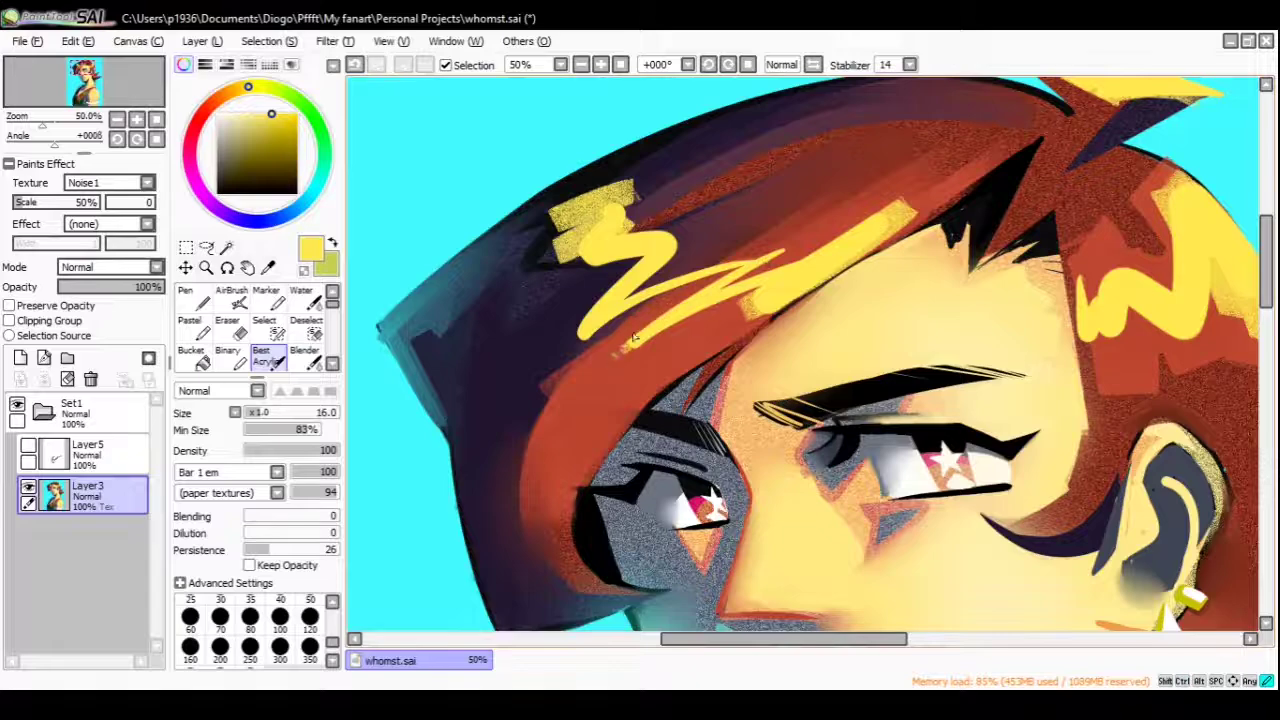
{"action": "mouse_move", "coordinate": [1100, 332]}
{"action": "left_mouse_down"}
{"action": "mouse_move", "coordinate": [830, 252]}
{"action": "mouse_move", "coordinate": [818, 190]}
{"action": "left_mouse_up"}
{"action": "key", "text": "ctrl+z"}
Carve the lower edge of the yellow highlight above the ear with sampled orange-red hair colour, using Best Acrylic at size 62
{"action": "left_click", "coordinate": [890, 204], "text": "alt"}
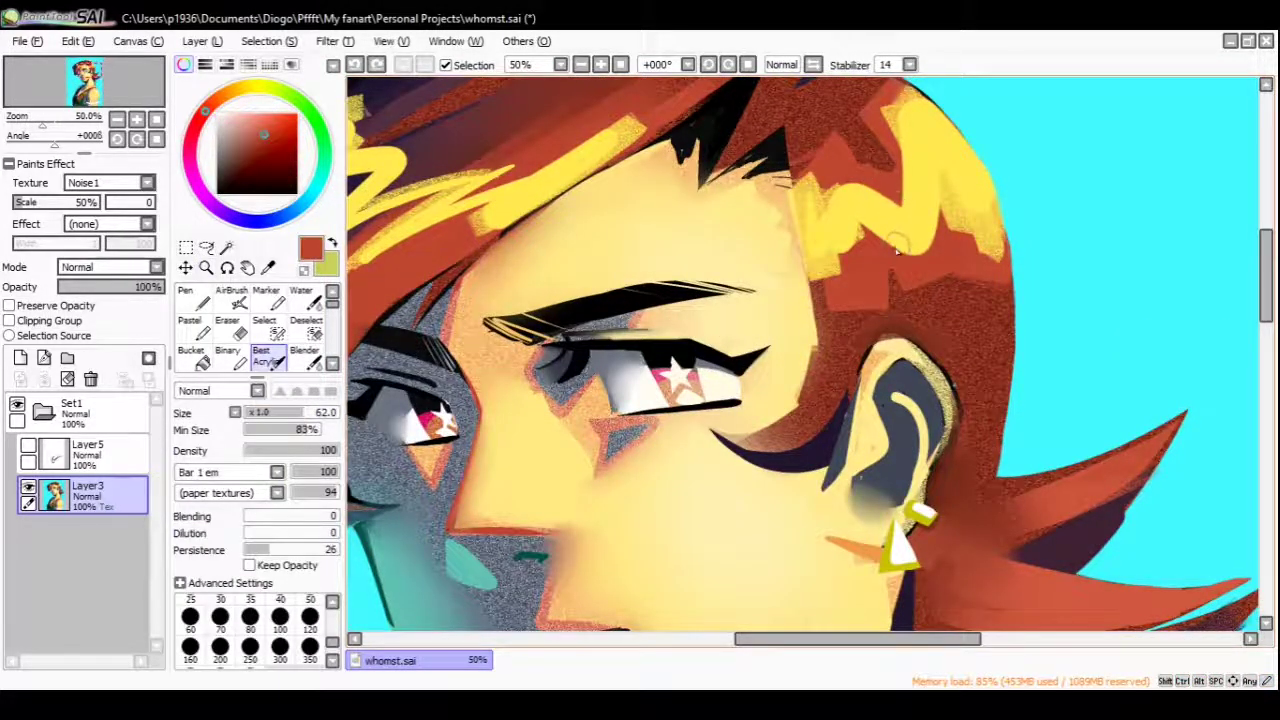
{"action": "mouse_move", "coordinate": [897, 251]}
{"action": "left_mouse_down"}
{"action": "mouse_move", "coordinate": [860, 212]}
{"action": "mouse_move", "coordinate": [810, 300]}
{"action": "mouse_move", "coordinate": [845, 320]}
{"action": "mouse_move", "coordinate": [835, 265]}
{"action": "left_mouse_up"}
{"action": "left_click", "coordinate": [840, 280], "text": "alt"}
{"action": "left_click", "coordinate": [860, 300], "text": "alt"}
{"action": "scroll", "coordinate": [775, 350], "scroll_direction": "left", "scroll_amount": 3}
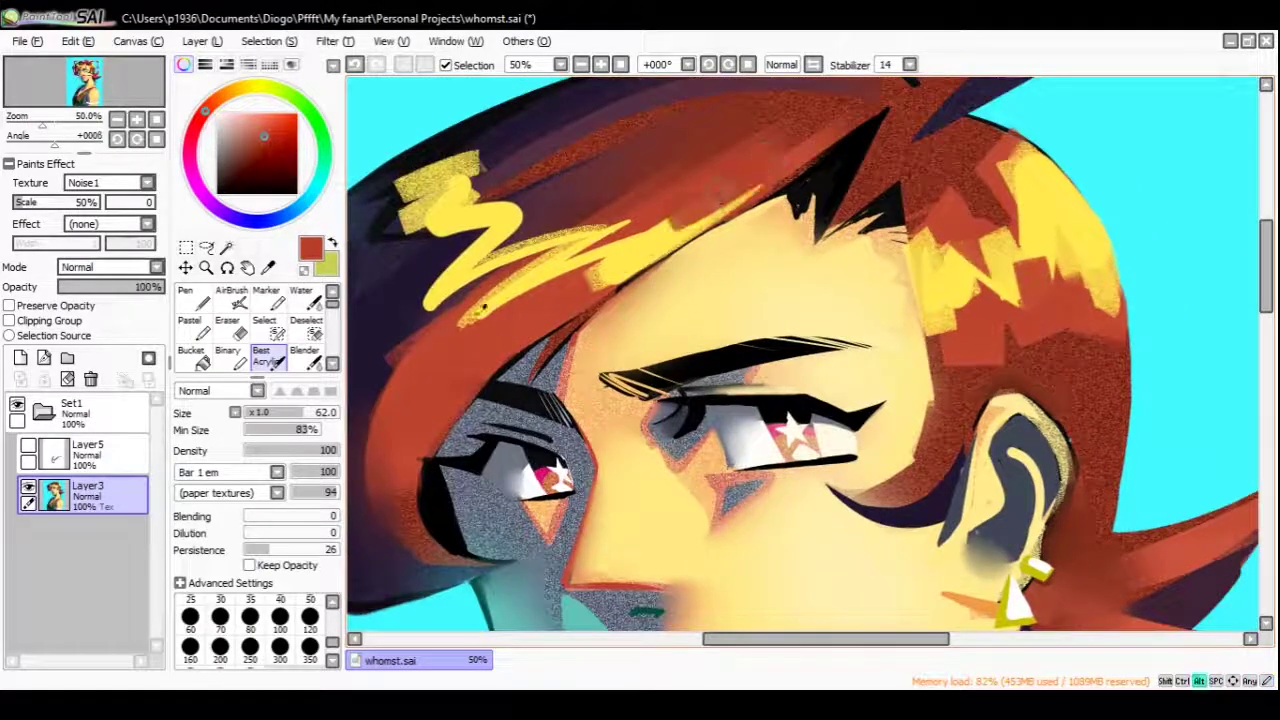
Reshape the fringe's yellow highlight with sampled yellow and dark reddish hair colours, reducing the Best Acrylic brush to size 35
{"action": "left_click", "coordinate": [480, 308], "text": "alt"}
{"action": "mouse_move", "coordinate": [470, 300]}
{"action": "left_mouse_down"}
{"action": "mouse_move", "coordinate": [409, 308]}
{"action": "mouse_move", "coordinate": [545, 205]}
{"action": "left_mouse_up"}
{"action": "left_click", "coordinate": [460, 260], "text": "alt"}
{"action": "left_click", "coordinate": [510, 212], "text": "alt"}
{"action": "key", "text": "bracketleft"}
{"action": "key", "text": "bracketleft"}
{"action": "key", "text": "bracketleft"}
{"action": "key", "text": "bracketleft"}
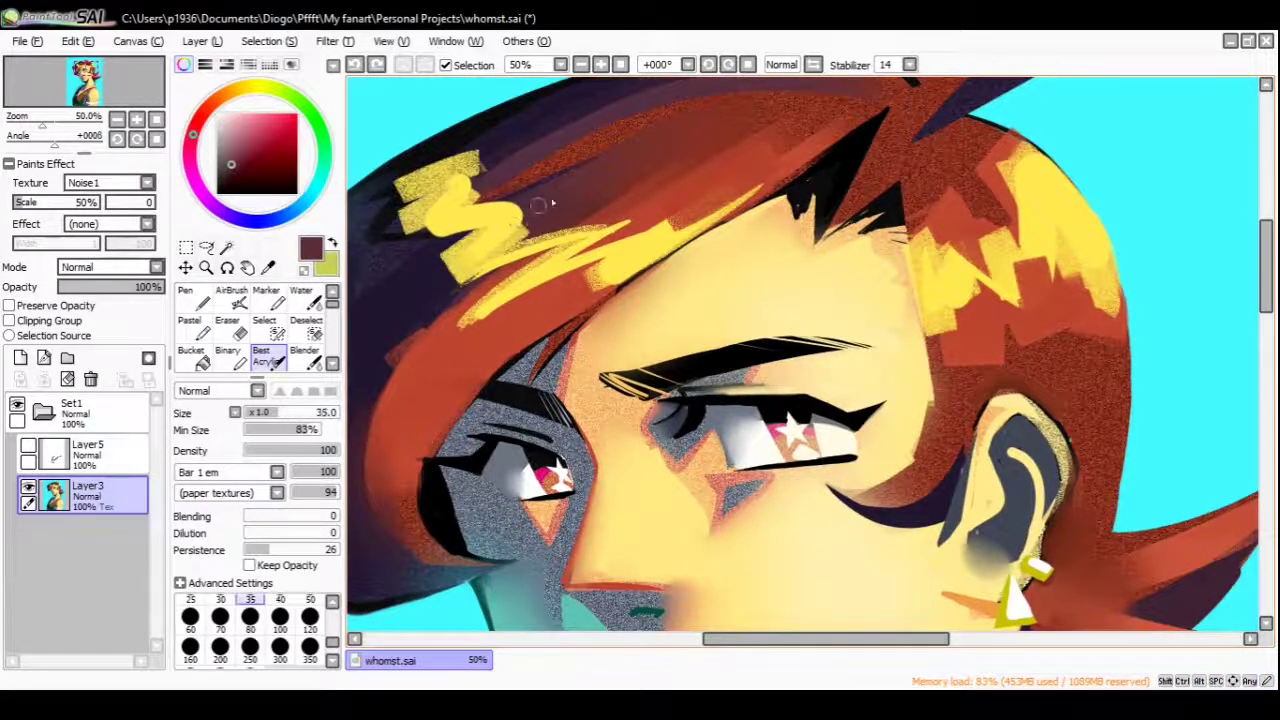
Extend the yellow fringe highlight into the dark purple hair with jagged strokes, using Best Acrylic at size 35
{"action": "left_click", "coordinate": [960, 151], "text": "ctrl+alt"}
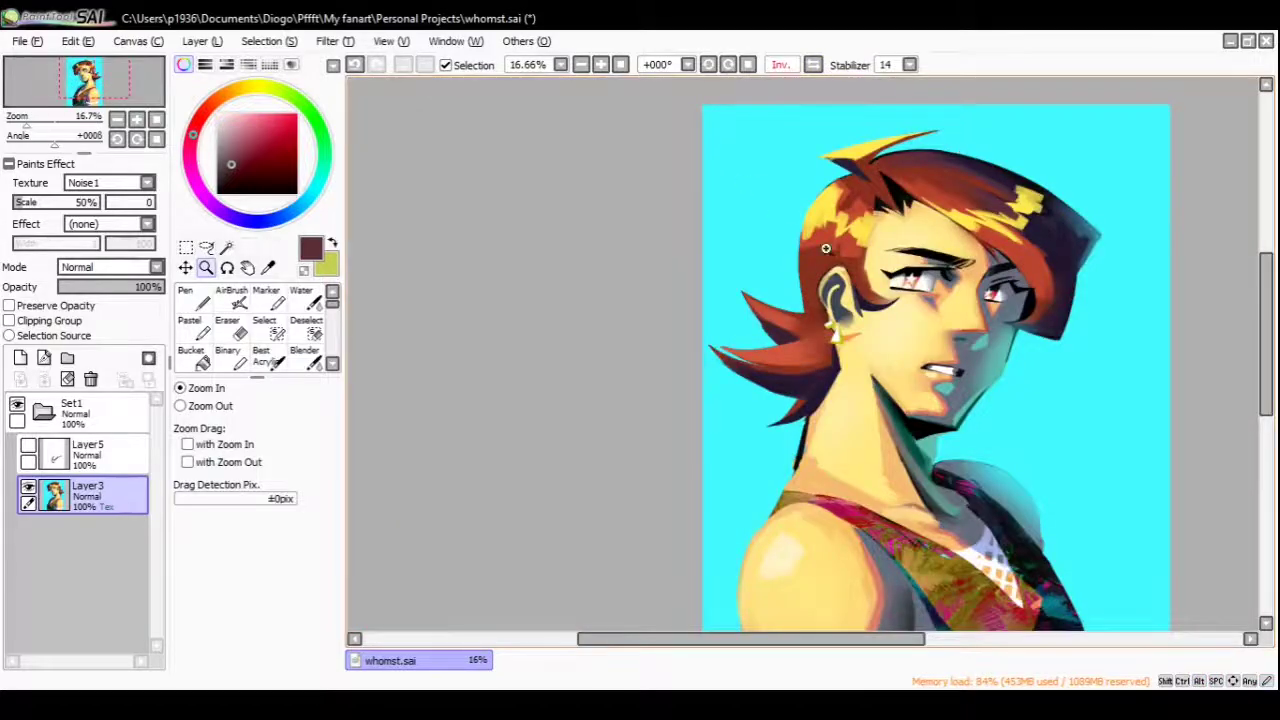
{"action": "left_click", "coordinate": [826, 248]}
{"action": "left_click_drag", "start_coordinate": [910, 160], "coordinate": [980, 215]}
{"action": "left_click", "coordinate": [890, 130], "text": "alt"}
{"action": "left_click_drag", "start_coordinate": [875, 118], "coordinate": [895, 135]}
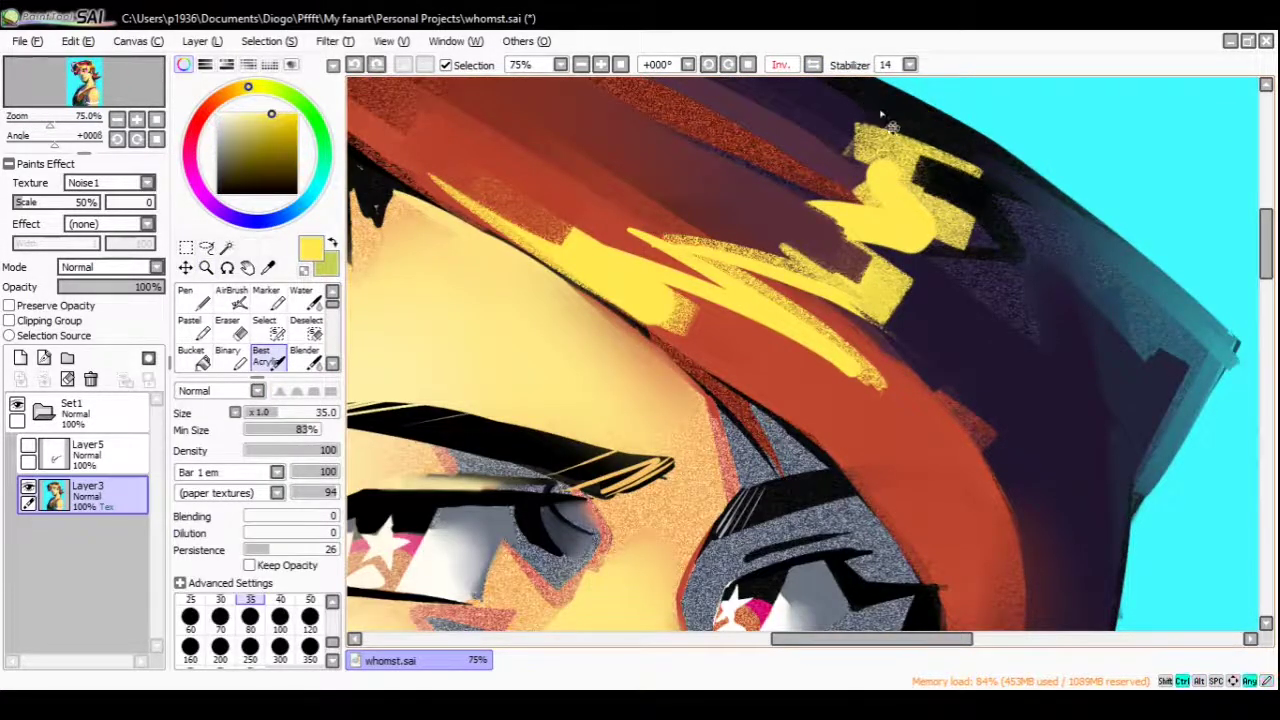
{"action": "left_click", "coordinate": [882, 116], "text": "ctrl+alt"}
{"action": "left_click", "coordinate": [802, 282], "text": "ctrl+alt"}
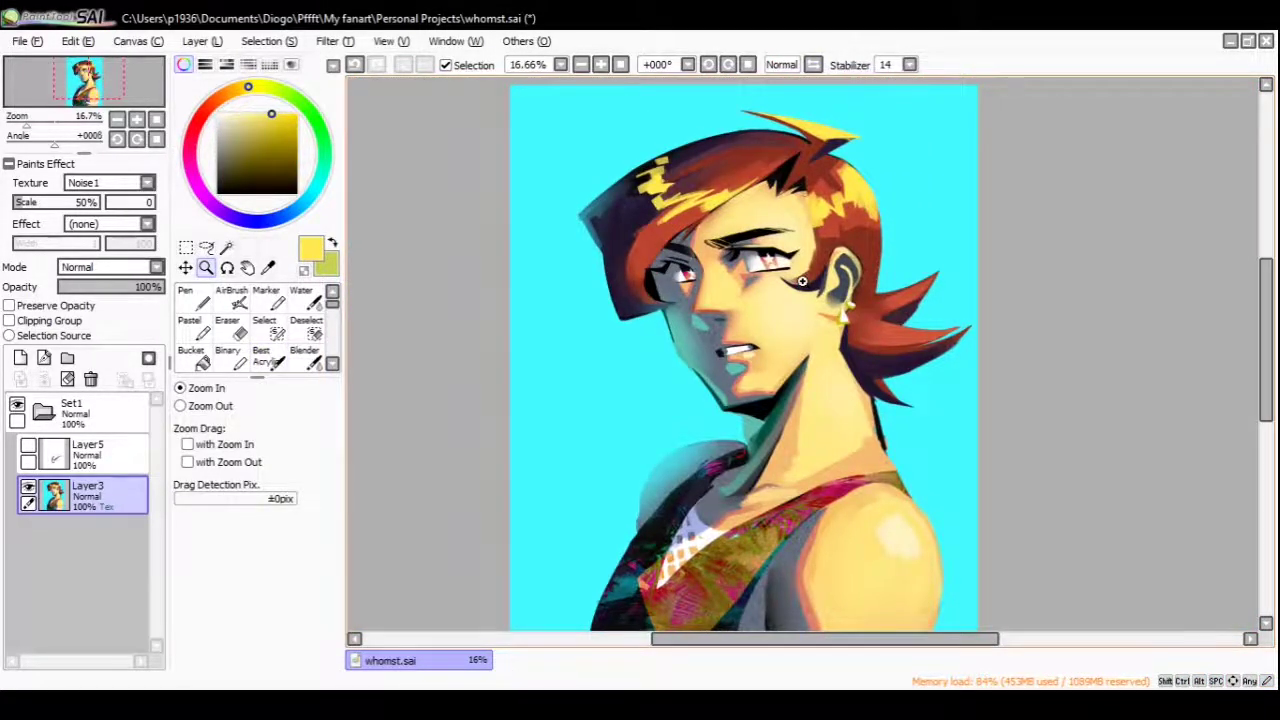
Fill the edge of the hair lock in front of the ear with sampled dark purple, using the Pen at size 22
{"action": "left_click", "coordinate": [802, 282], "text": "ctrl+space"}
{"action": "left_click", "coordinate": [802, 282], "text": "ctrl+space"}
{"action": "left_click", "coordinate": [600, 390], "text": "alt"}
{"action": "left_click_drag", "start_coordinate": [640, 240], "coordinate": [592, 395]}
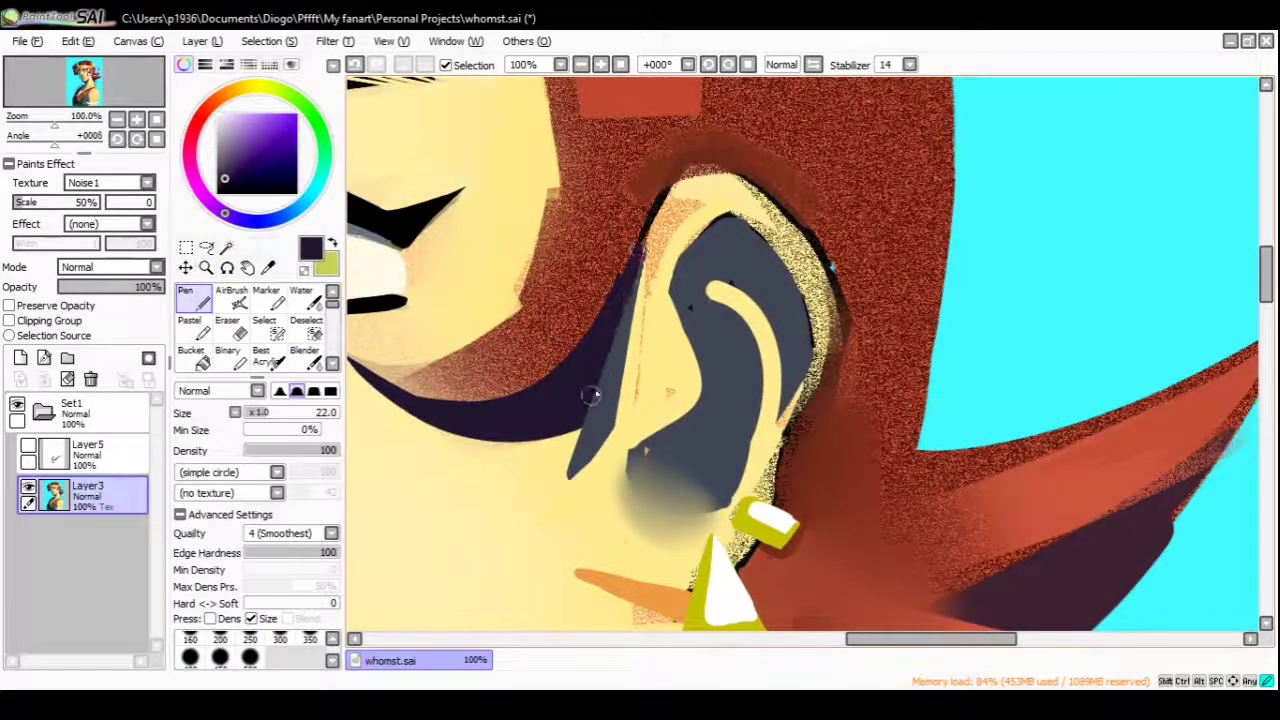
Repaint the speckled and orange areas of the ear's rim in solid sampled light skin with the Pen at size 22
{"action": "left_click", "coordinate": [650, 260], "text": "alt"}
{"action": "left_click_drag", "start_coordinate": [642, 245], "coordinate": [628, 398]}
{"action": "left_click_drag", "start_coordinate": [660, 200], "coordinate": [815, 310]}
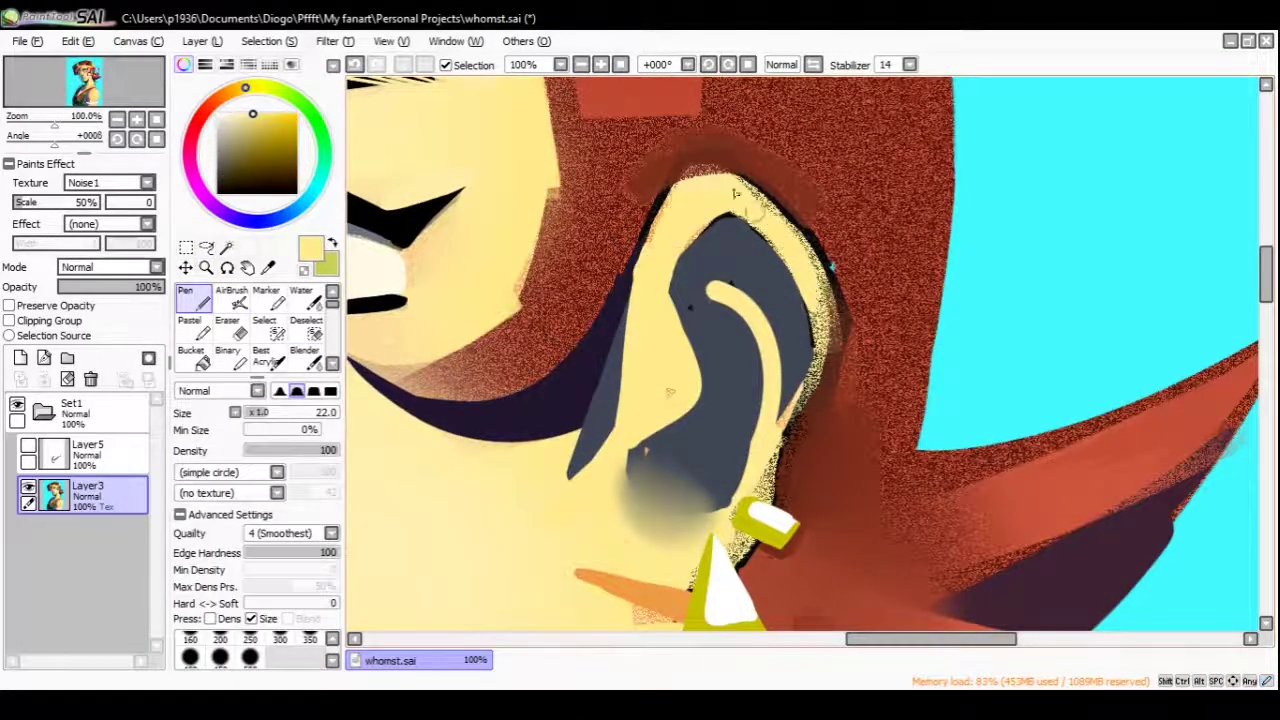
{"action": "left_click_drag", "start_coordinate": [740, 180], "coordinate": [830, 390]}
{"action": "left_click", "coordinate": [770, 380], "text": "ctrl+alt"}
{"action": "left_click", "coordinate": [766, 374], "text": "ctrl+alt"}
{"action": "key", "text": "h"}
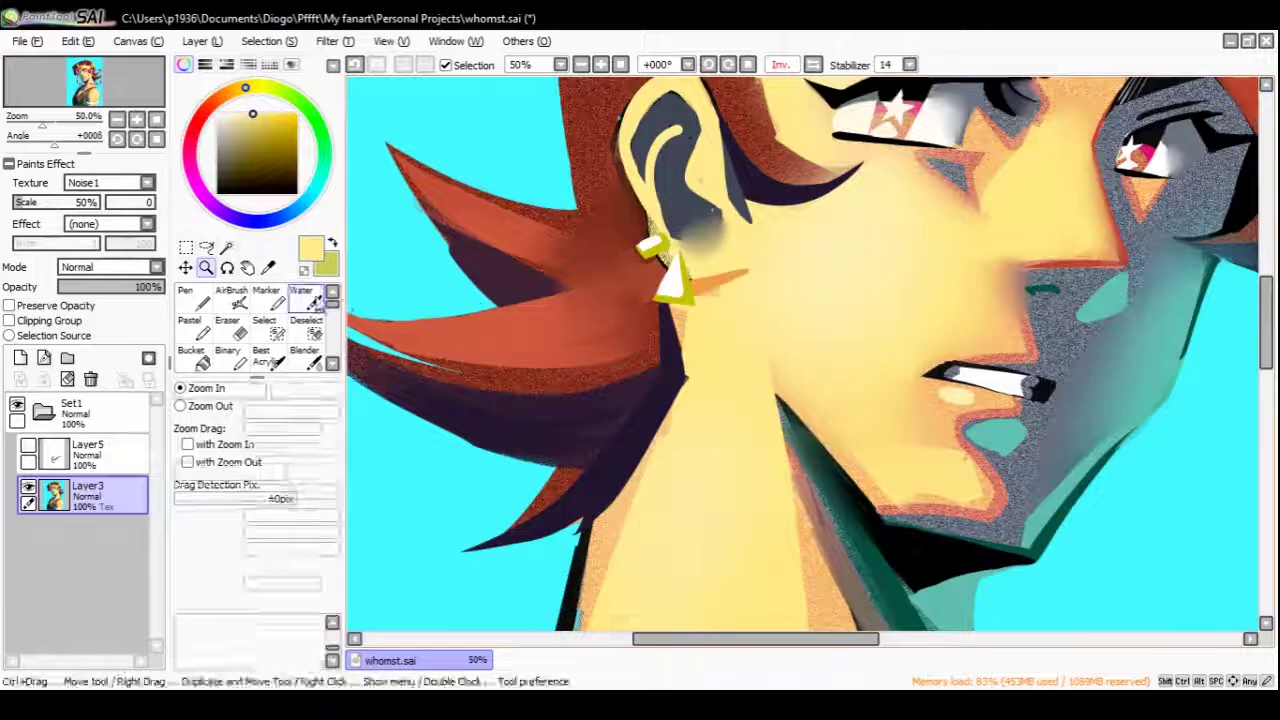
Cover the orange shading along the back and base of the neck with light skin colour
{"action": "left_click", "coordinate": [728, 277], "text": "ctrl+alt"}
{"action": "left_click", "coordinate": [720, 362]}
{"action": "key", "text": "n"}
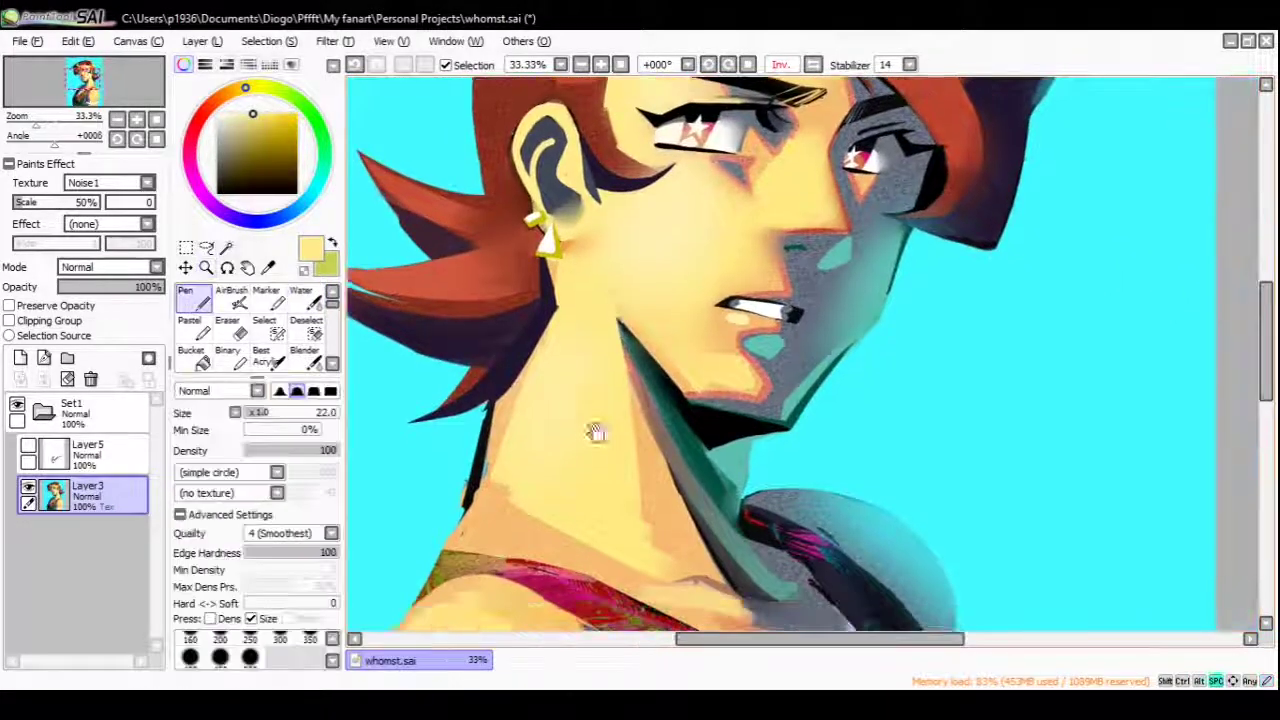
{"action": "scroll", "coordinate": [594, 434], "scroll_direction": "down", "scroll_amount": 6}
{"action": "mouse_move", "coordinate": [558, 198]}
{"action": "left_mouse_down"}
{"action": "mouse_move", "coordinate": [567, 297]}
{"action": "mouse_move", "coordinate": [591, 288]}
{"action": "mouse_move", "coordinate": [662, 314]}
{"action": "mouse_move", "coordinate": [544, 297]}
{"action": "mouse_move", "coordinate": [617, 322]}
{"action": "left_mouse_up"}
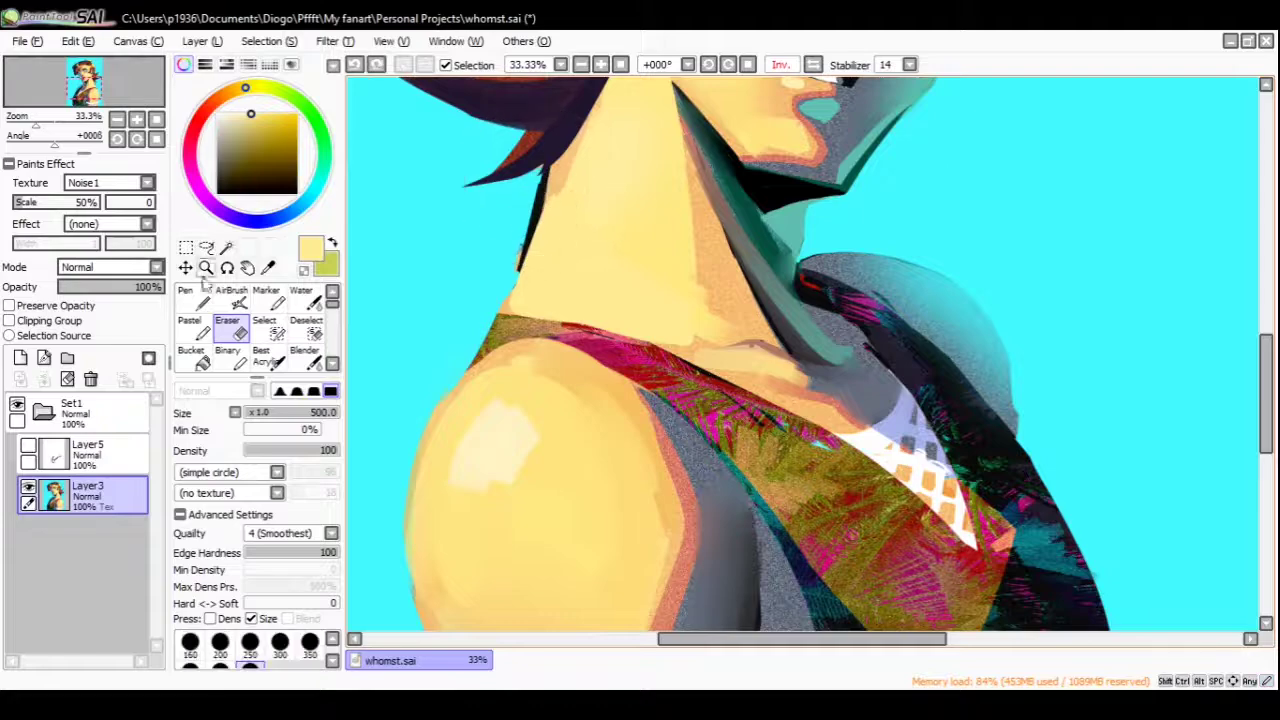
Cover the black outline behind the neck and clean the shoulder and armband edges with sampled cyan background colour, using the Pen
{"action": "left_click", "coordinate": [540, 165], "text": "alt"}
{"action": "mouse_move", "coordinate": [546, 165]}
{"action": "left_mouse_down"}
{"action": "mouse_move", "coordinate": [533, 226]}
{"action": "mouse_move", "coordinate": [466, 355]}
{"action": "left_mouse_up"}
{"action": "left_click", "coordinate": [483, 342], "text": "ctrl+alt"}
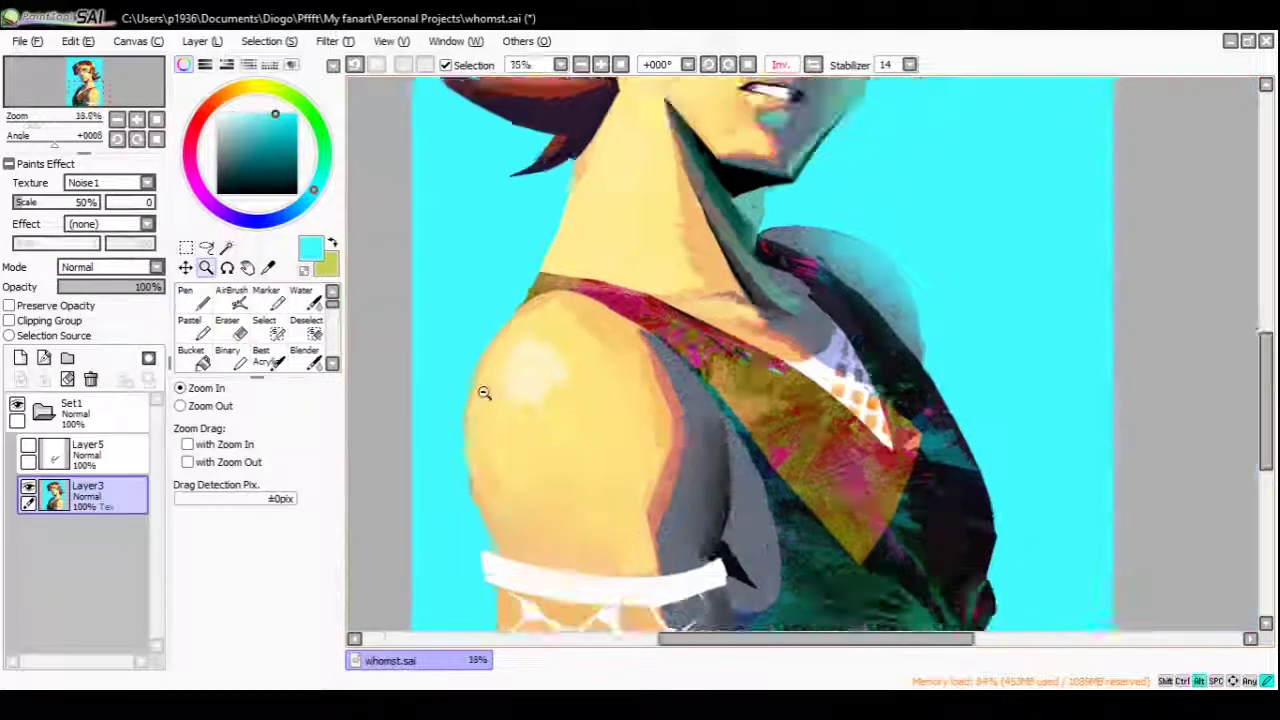
{"action": "left_click", "coordinate": [483, 342], "text": "ctrl+alt"}
{"action": "left_click", "coordinate": [805, 388], "text": "ctrl"}
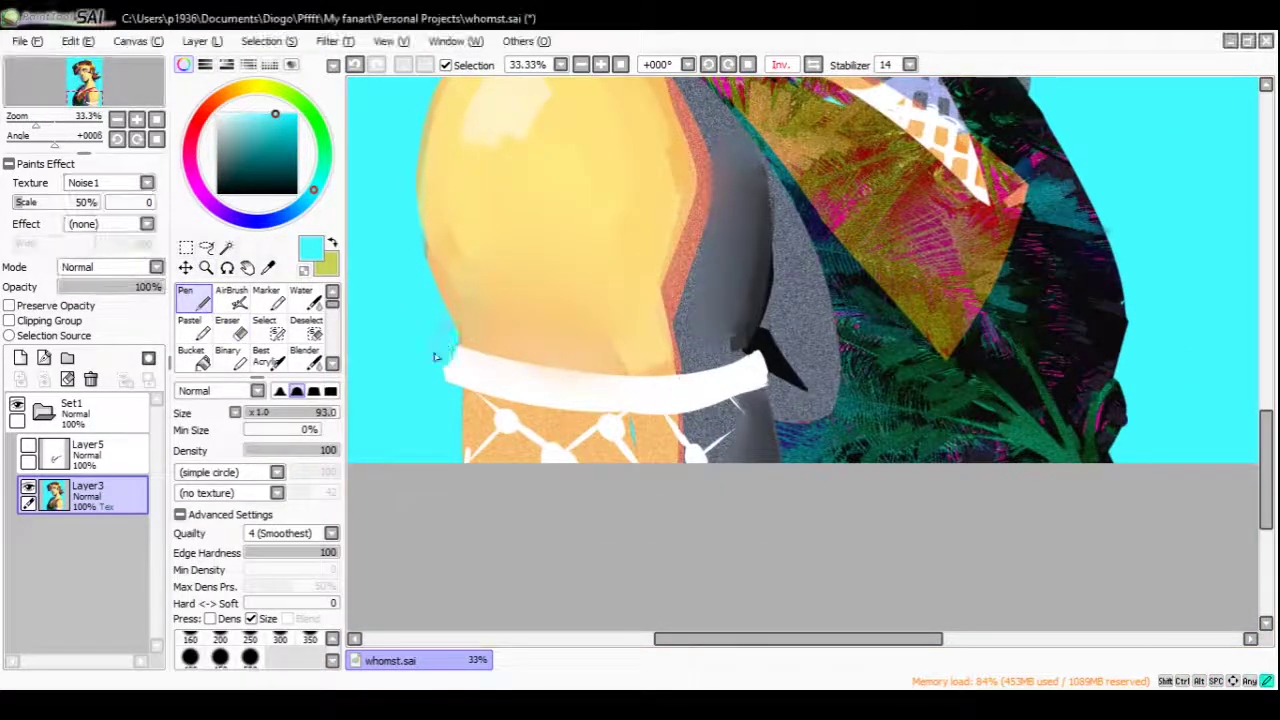
Soften the black armpit shape into dark slate shading beside the armband, using Best Acrylic at size 35 and the Pen at size 93
{"action": "left_click", "coordinate": [550, 370], "text": "ctrl+alt"}
{"action": "left_click", "coordinate": [781, 65]}
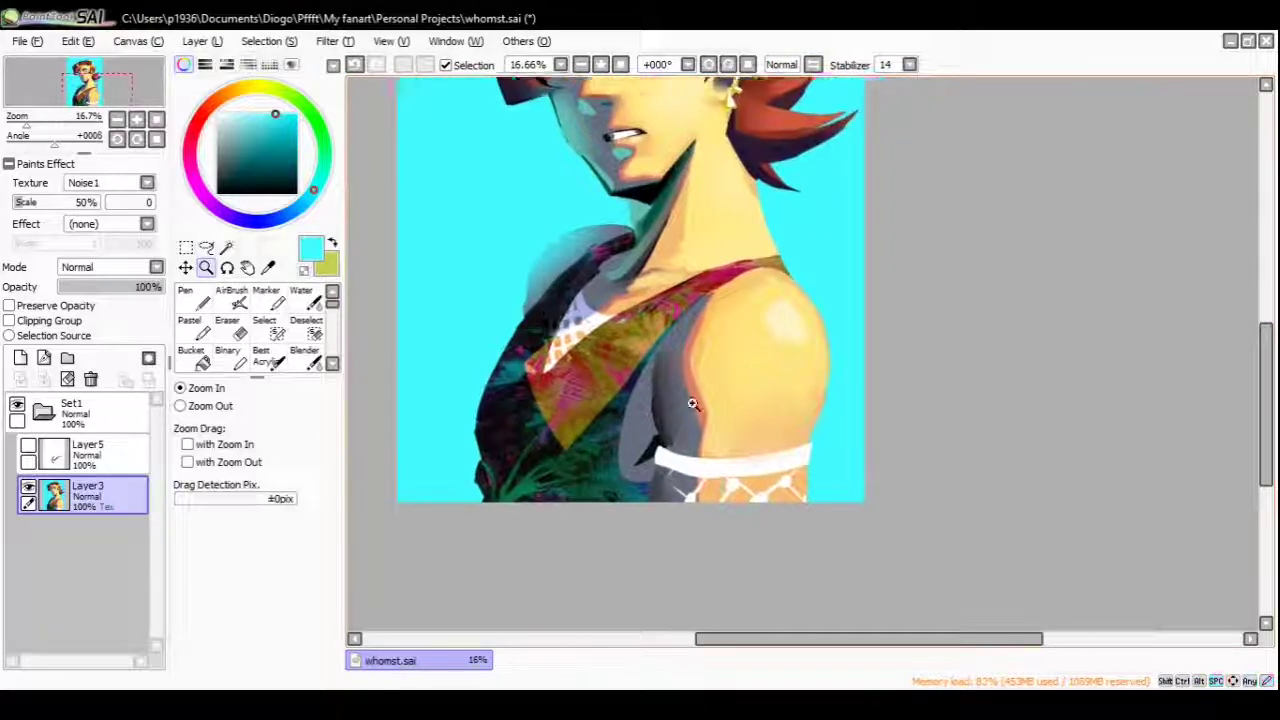
{"action": "left_click", "coordinate": [689, 400], "text": "ctrl"}
{"action": "left_click", "coordinate": [646, 250], "text": "alt"}
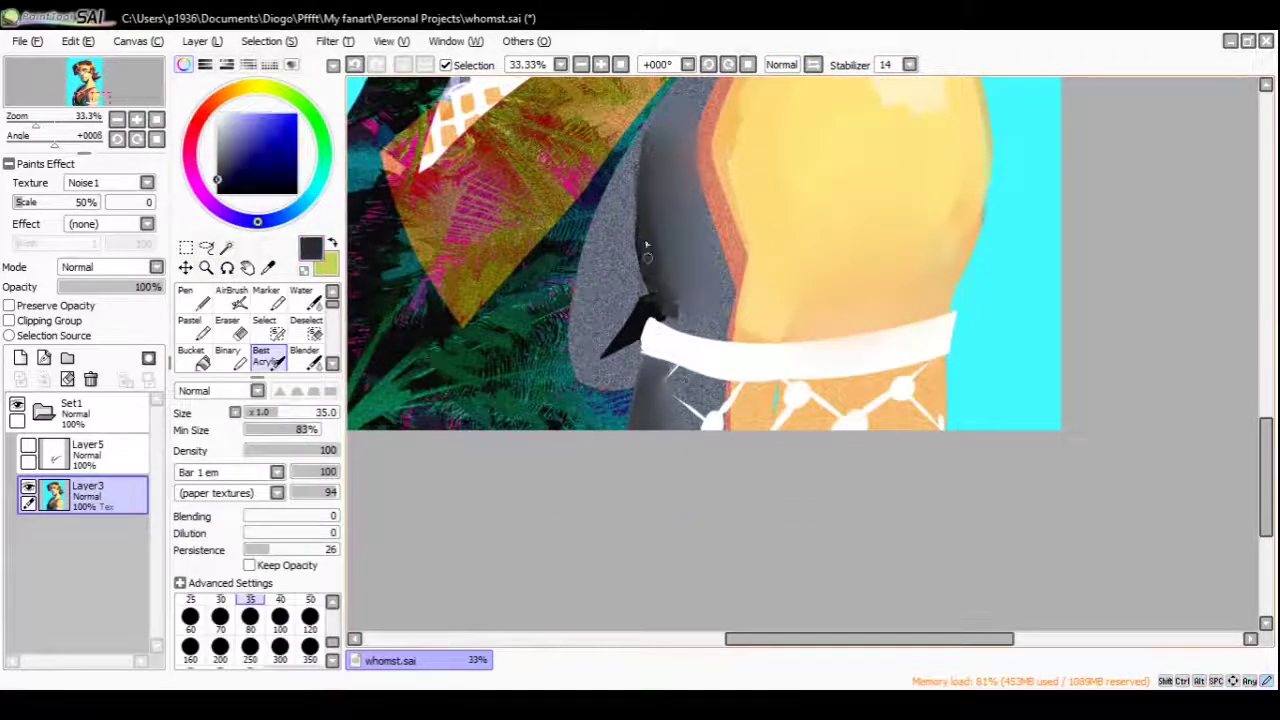
{"action": "left_click", "coordinate": [600, 356], "text": "ctrl"}
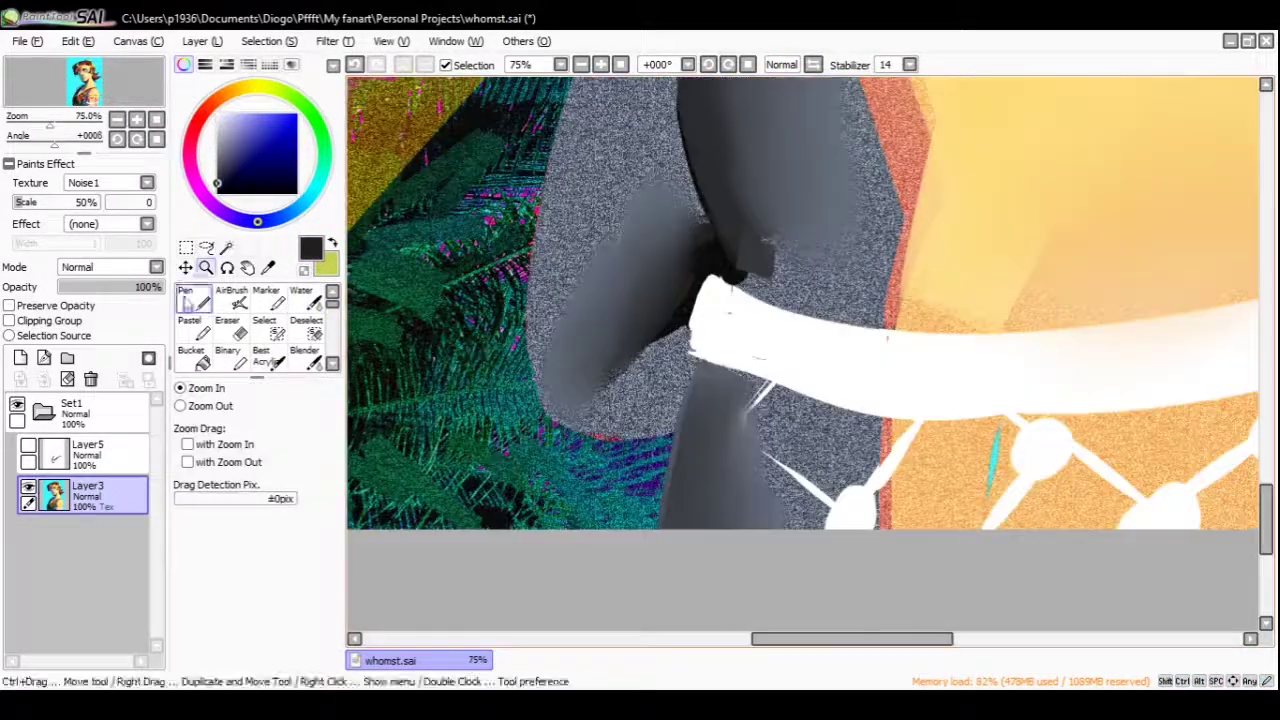
{"action": "left_click", "coordinate": [600, 358], "text": "alt"}
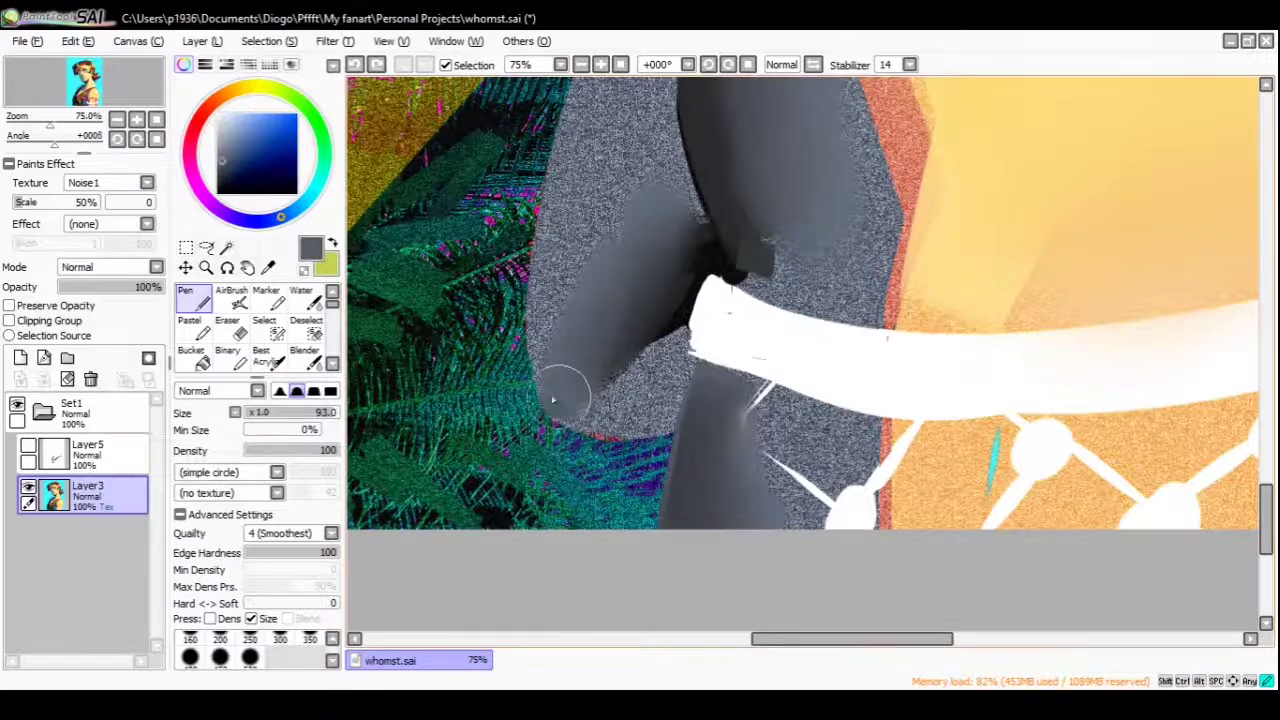
{"action": "key", "text": "b"}
{"action": "left_click", "coordinate": [586, 428], "text": "ctrl+alt"}
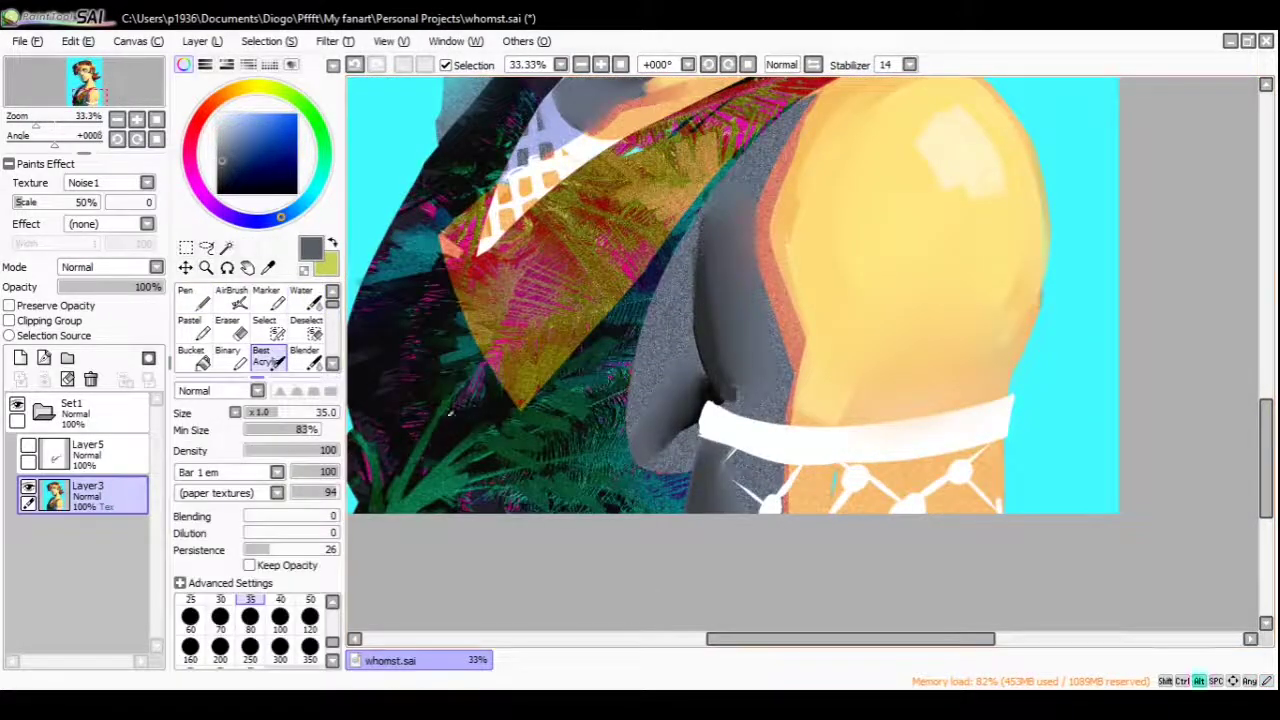
Darken the shirt's front and simplify its lower outer edge with sampled near-black, using Best Acrylic at size 96
{"action": "scroll", "coordinate": [378, 318], "scroll_direction": "left", "scroll_amount": 2}
{"action": "left_click", "coordinate": [500, 230], "text": "alt"}
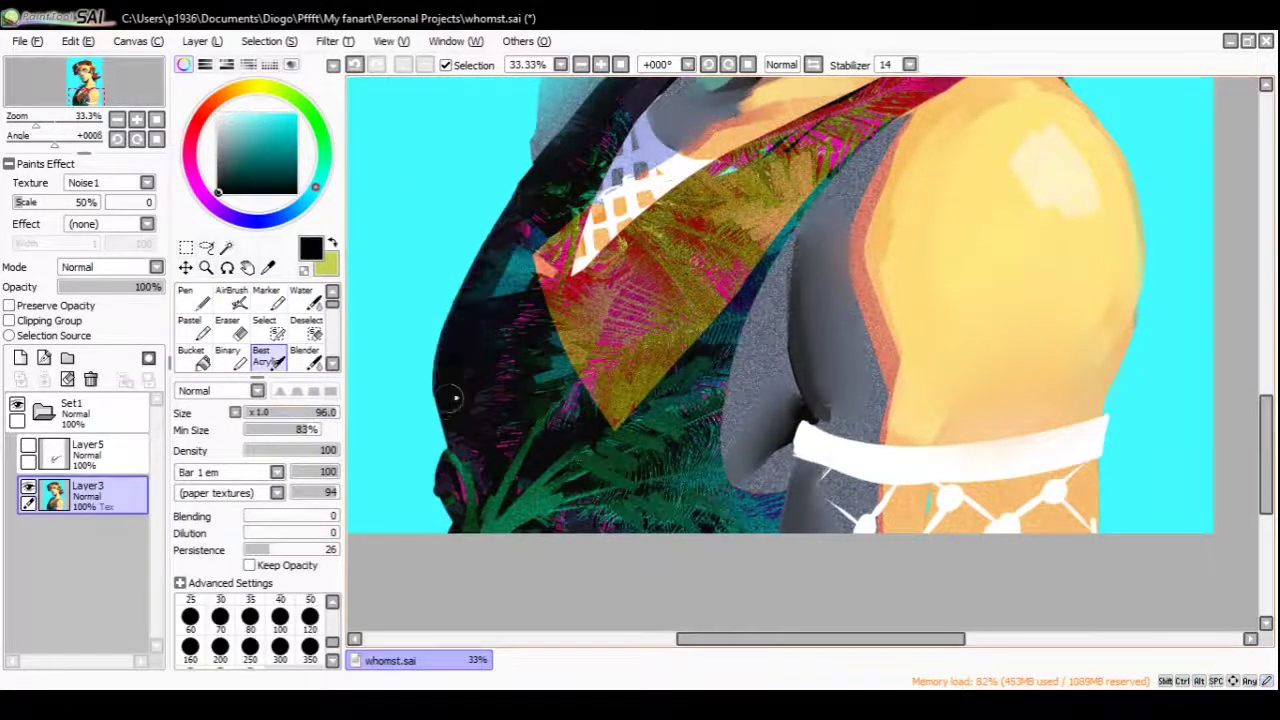
{"action": "left_click_drag", "start_coordinate": [472, 544], "coordinate": [472, 472]}
{"action": "left_click_drag", "start_coordinate": [508, 422], "coordinate": [493, 421]}
{"action": "left_click", "coordinate": [440, 410], "text": "alt"}
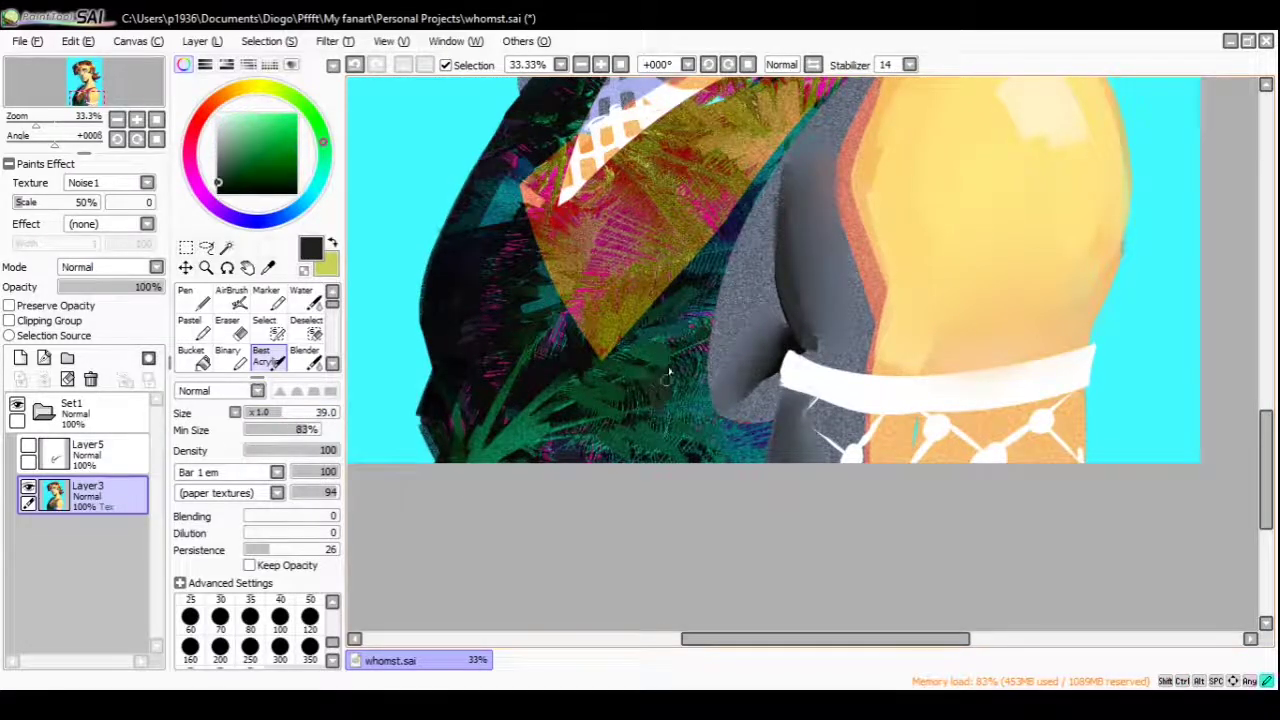
Paint teal and green palm fronds on the lower shirt beside the arm, using Best Acrylic at density 42 with sizes 10 to 56
{"action": "left_click_drag", "start_coordinate": [660, 390], "coordinate": [428, 408], "text": "ctrl+alt"}
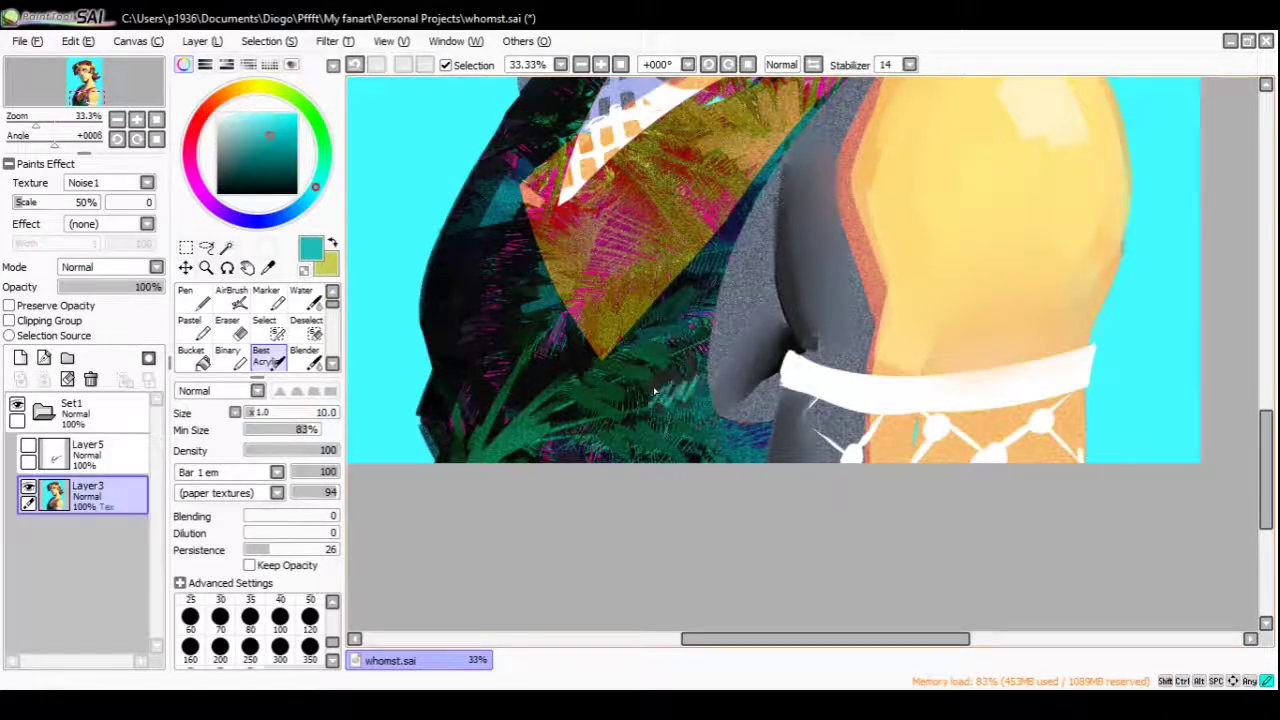
{"action": "left_click_drag", "start_coordinate": [290, 428], "coordinate": [595, 445], "text": "ctrl+alt"}
{"action": "left_click", "coordinate": [595, 445], "text": "alt"}
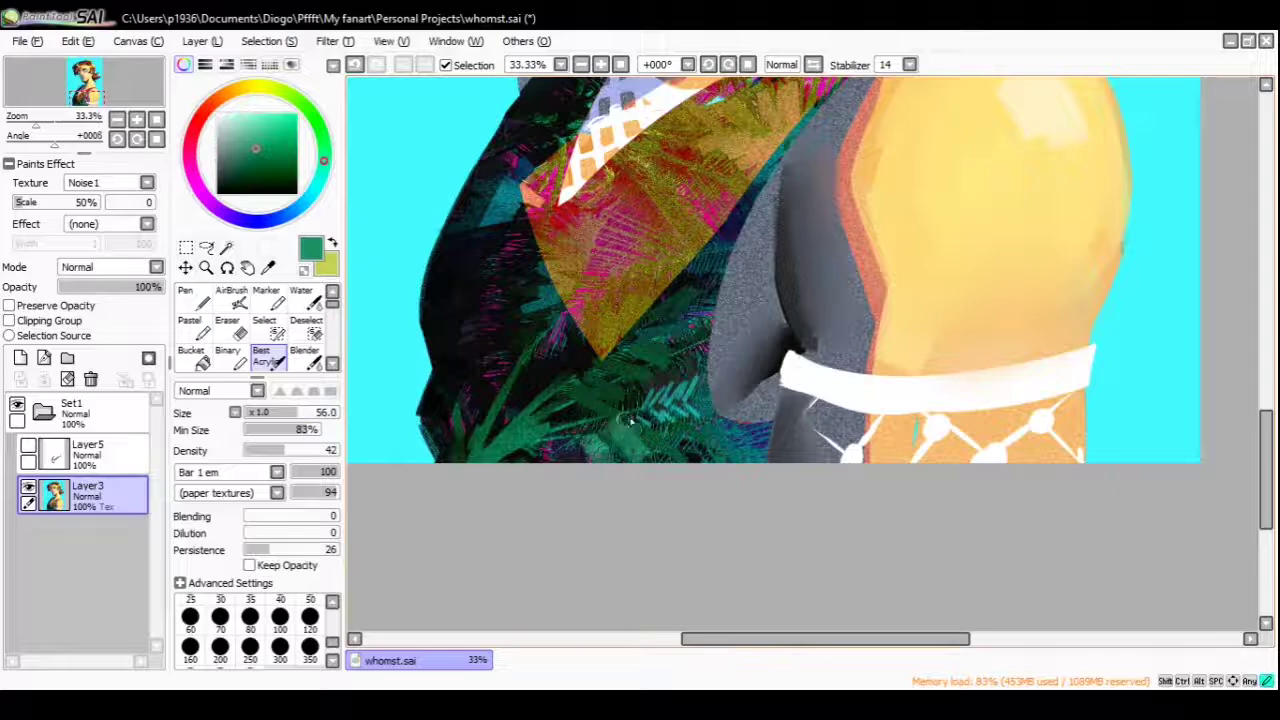
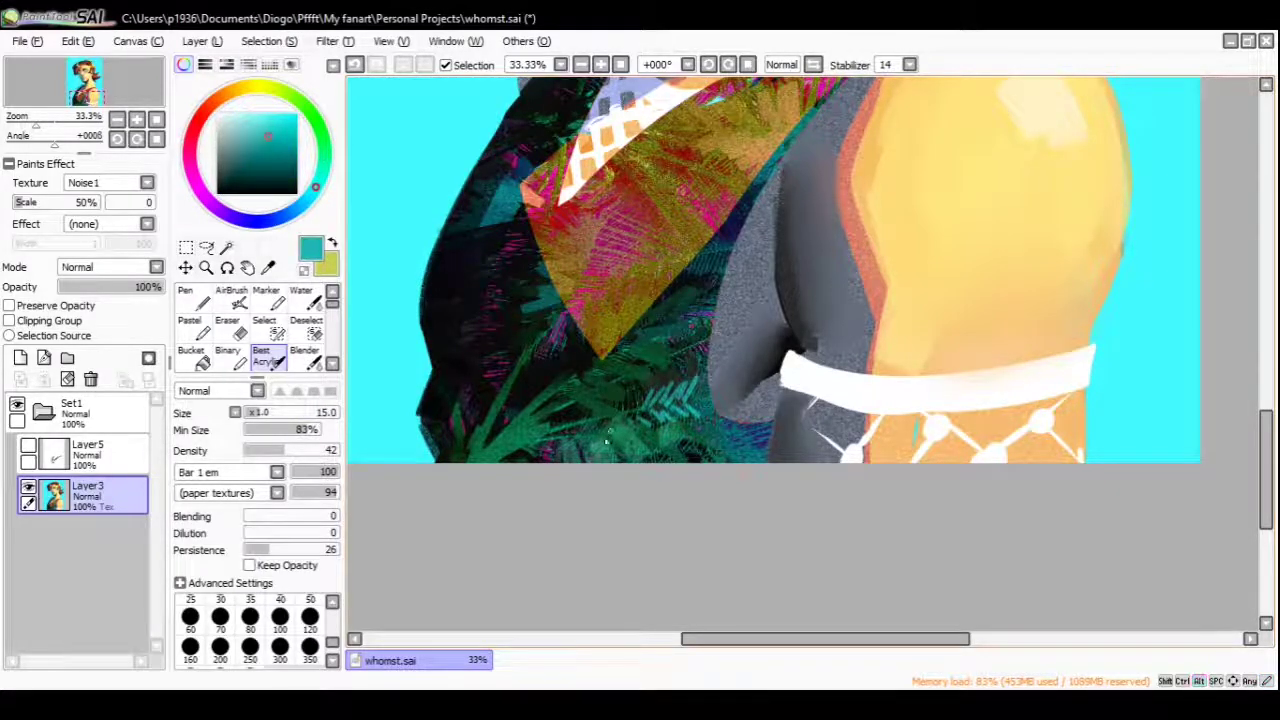
{"action": "scroll", "coordinate": [690, 437], "scroll_direction": "down", "scroll_amount": 2}
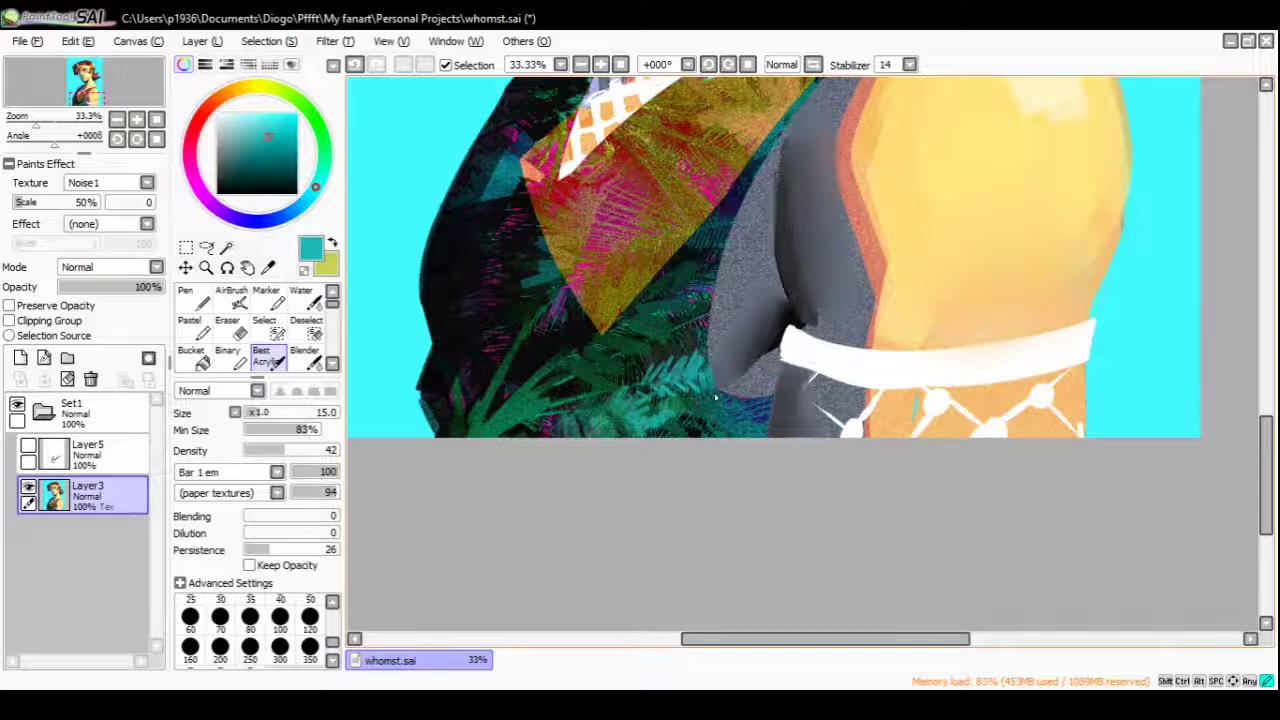
Add sampled dark navy and teal strokes around the blue leaves at the shirt's lower edge, using Best Acrylic and the Pen
{"action": "scroll", "coordinate": [715, 398], "scroll_direction": "down", "scroll_amount": 2}
{"action": "left_click", "coordinate": [756, 384], "text": "alt"}
{"action": "left_click", "coordinate": [572, 307], "text": "alt"}
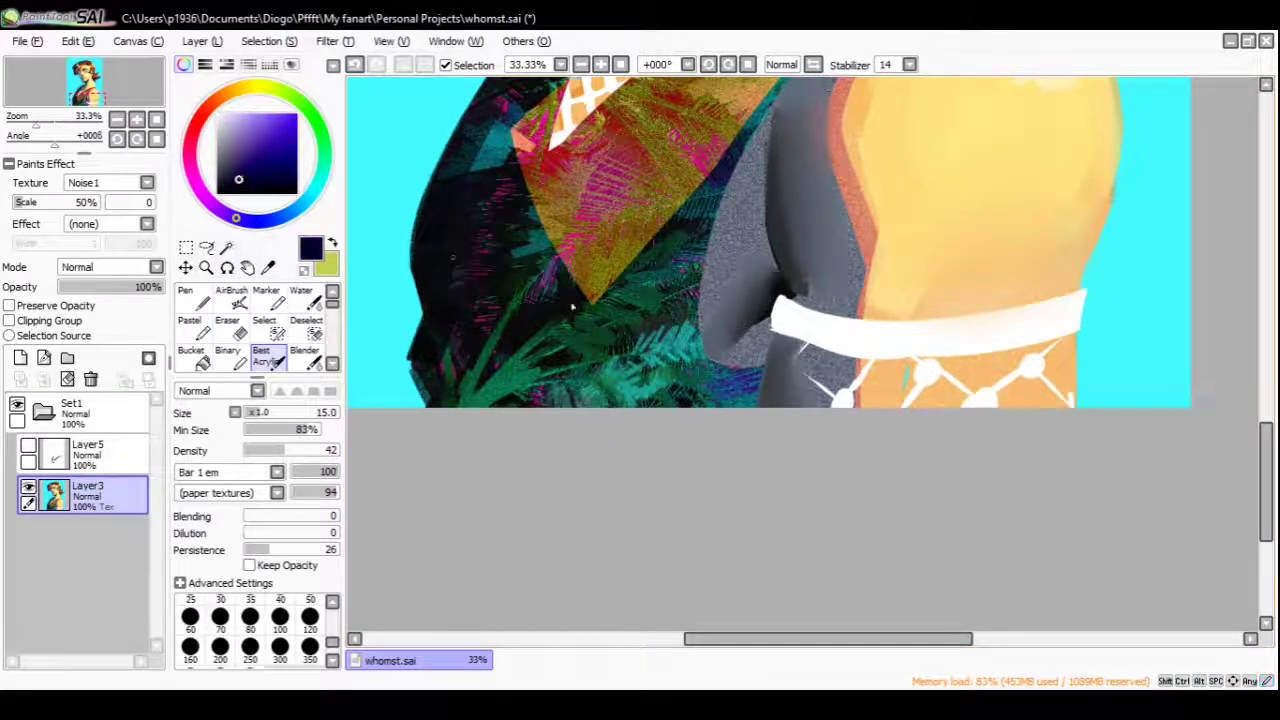
{"action": "key", "text": "n"}
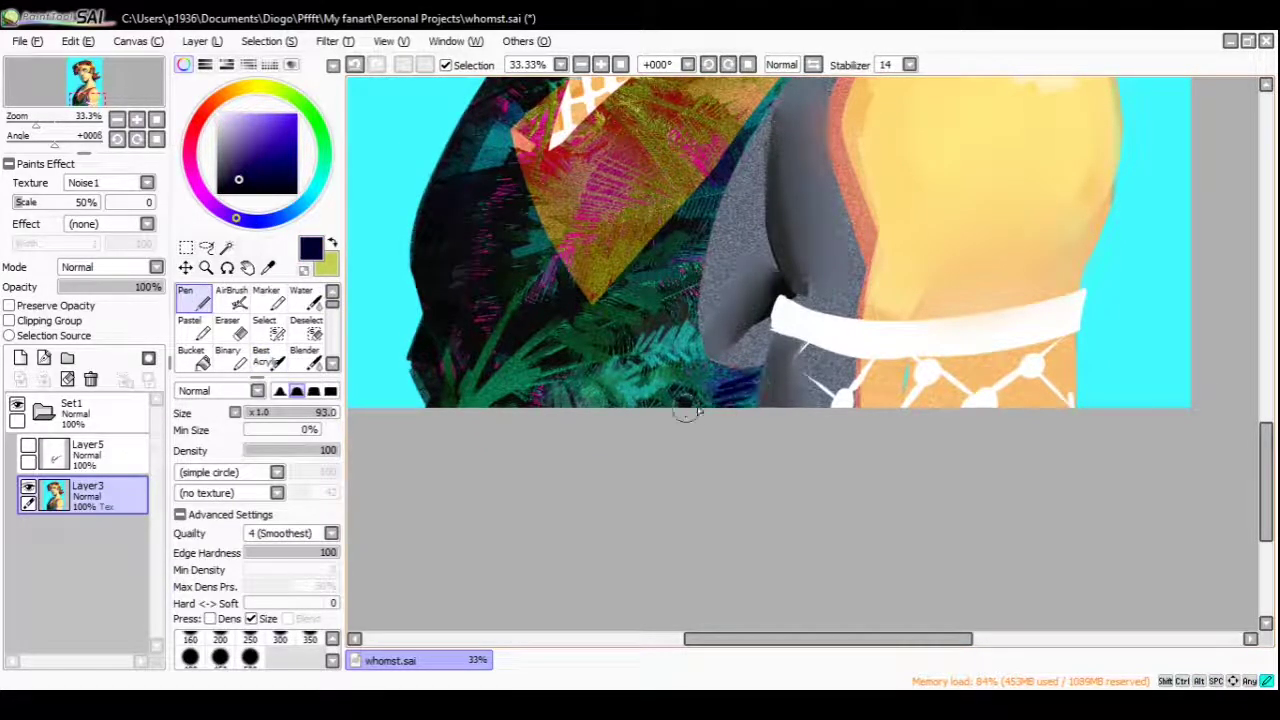
{"action": "left_click", "coordinate": [711, 400], "text": "alt"}
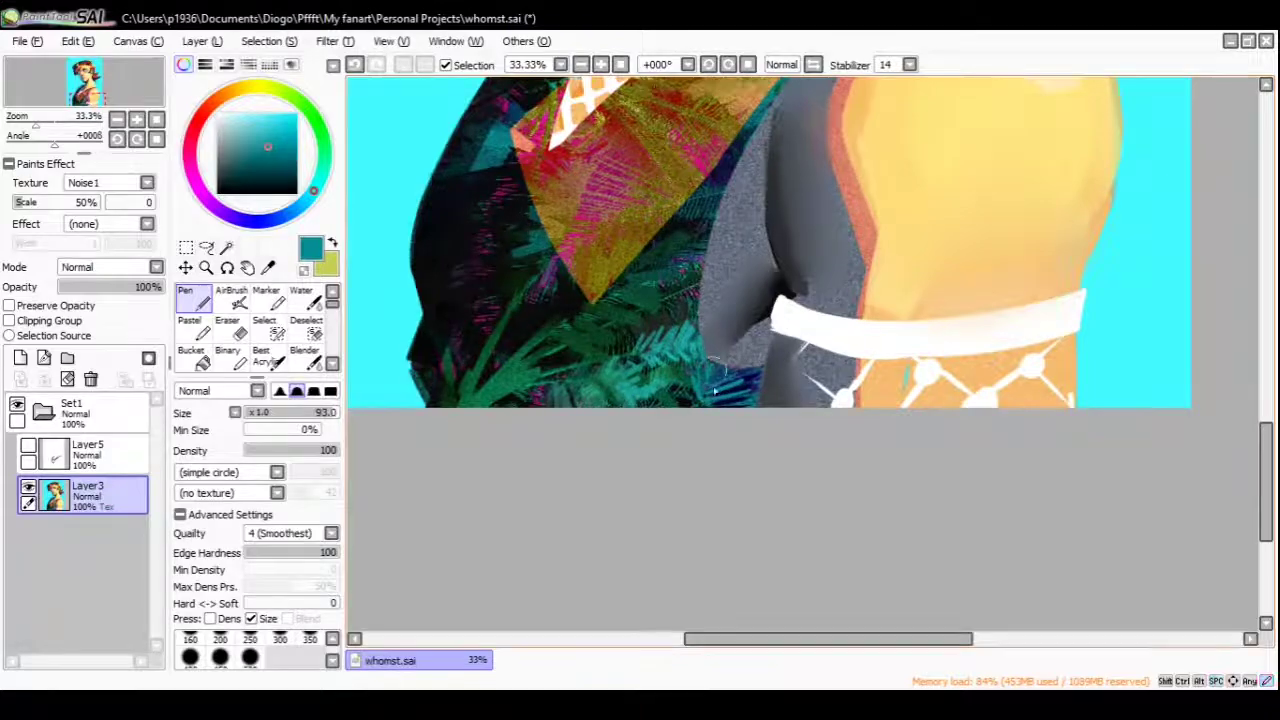
Paint pale yellow palm fronds on the golden shirt front and lighten its tip, using Best Acrylic at density 42 with sizes 10 and 32
{"action": "scroll", "coordinate": [714, 393], "scroll_direction": "up", "scroll_amount": 3}
{"action": "key", "text": "b"}
{"action": "left_click", "coordinate": [699, 265], "text": "alt"}
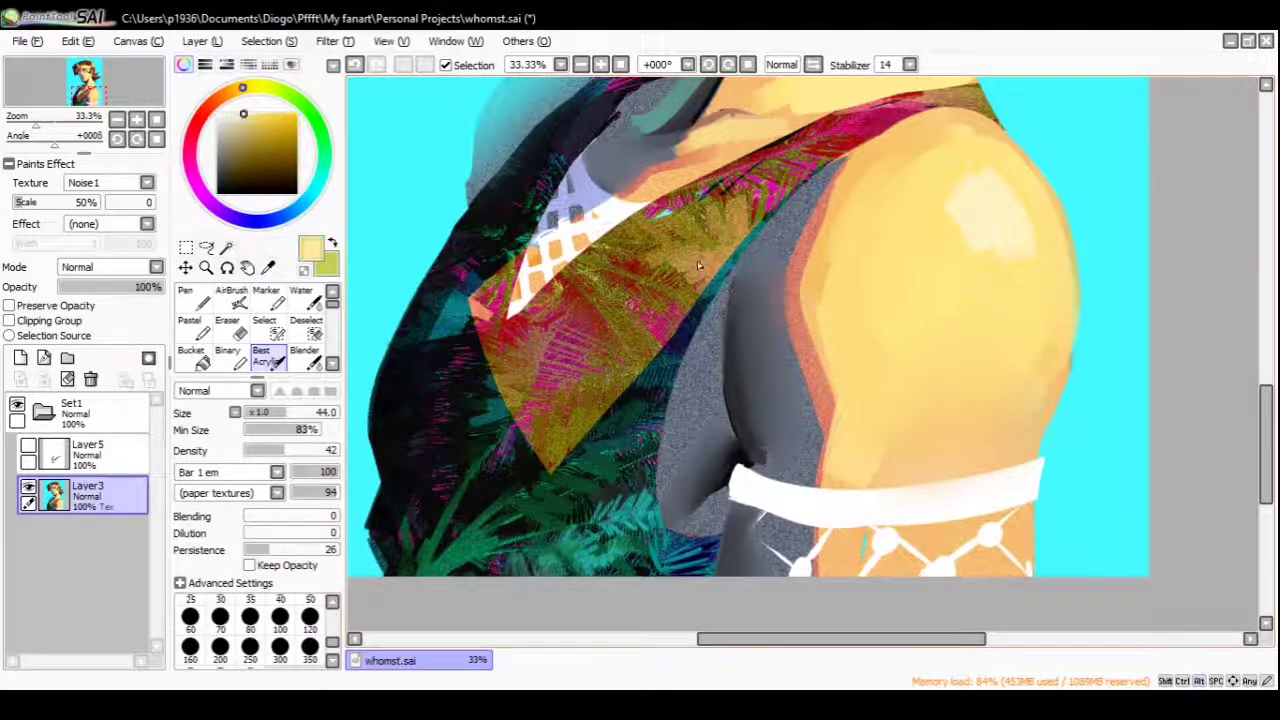
{"action": "left_click", "coordinate": [256, 414]}
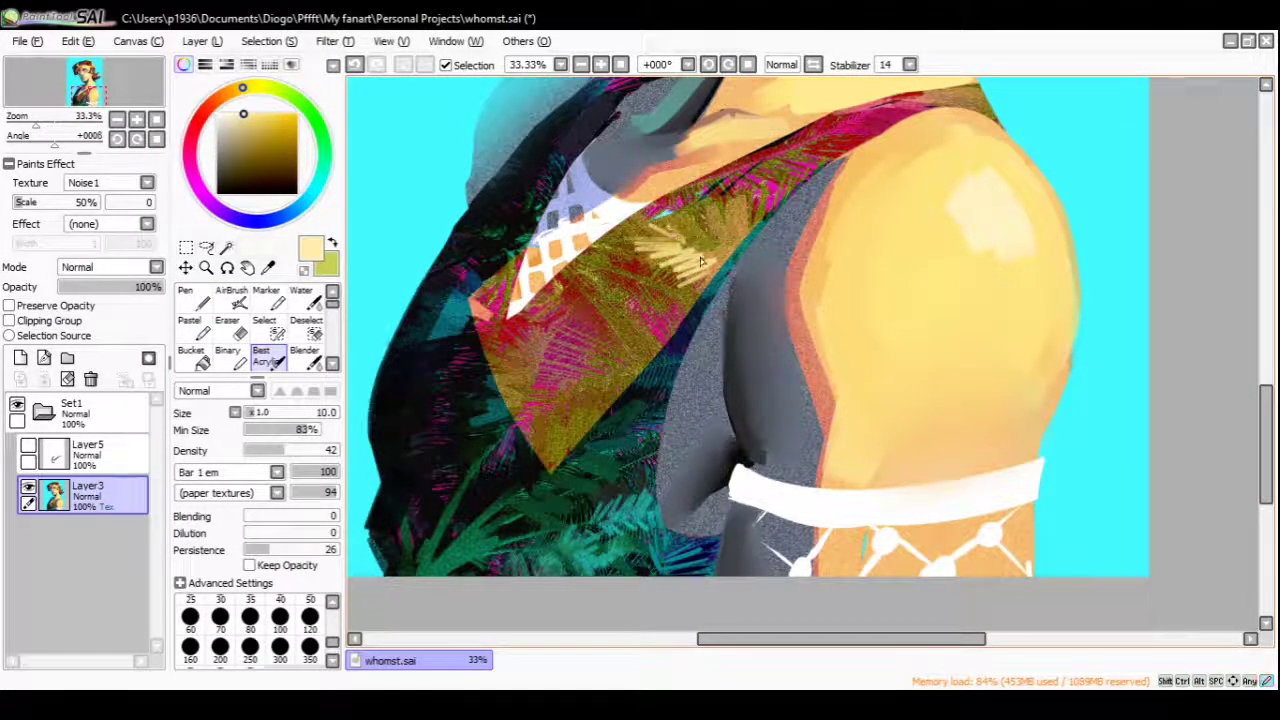
{"action": "left_click_drag", "start_coordinate": [648, 333], "coordinate": [720, 293]}
{"action": "left_click_drag", "start_coordinate": [612, 286], "coordinate": [670, 320]}
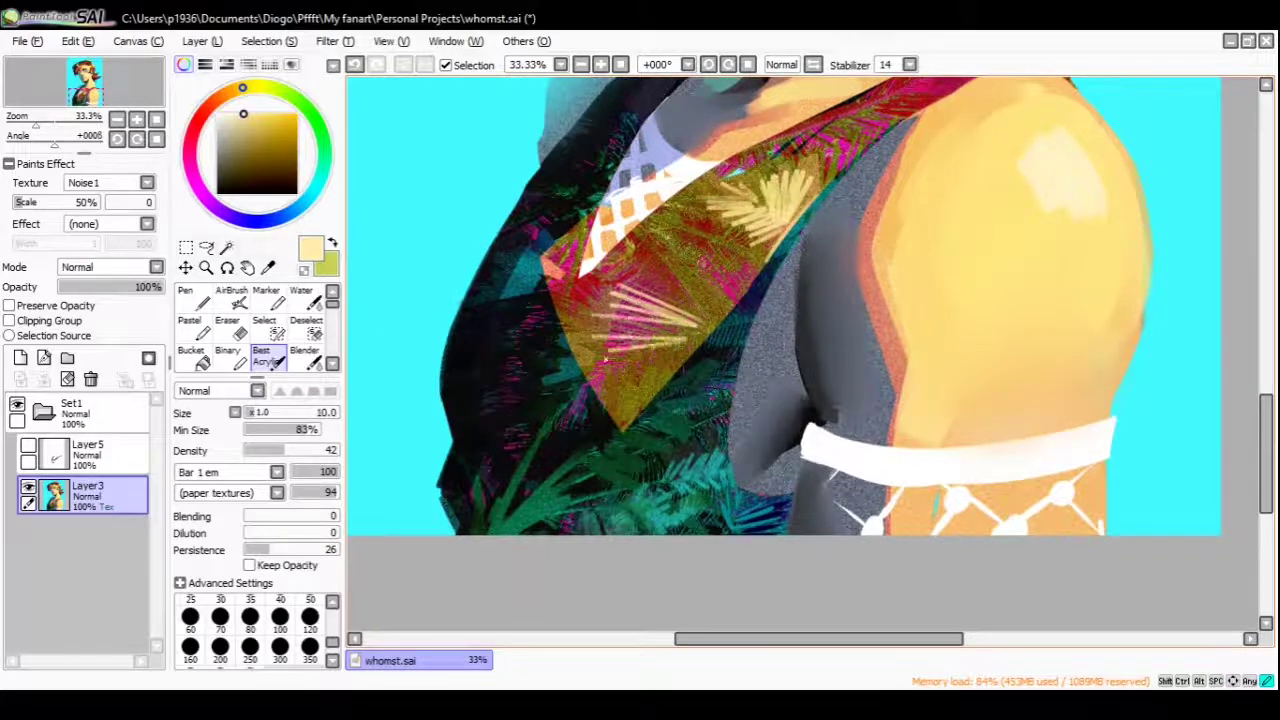
{"action": "left_click_drag", "start_coordinate": [604, 358], "coordinate": [670, 337]}
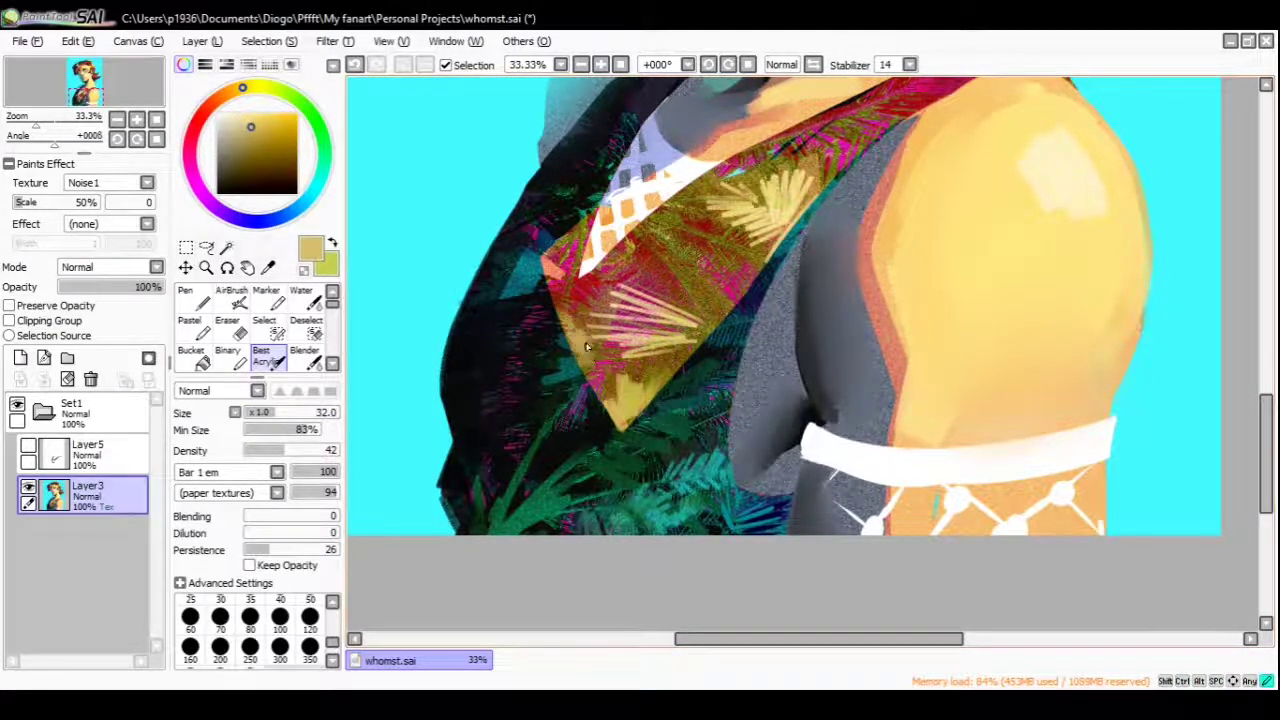
{"action": "left_click_drag", "start_coordinate": [600, 280], "coordinate": [634, 317]}
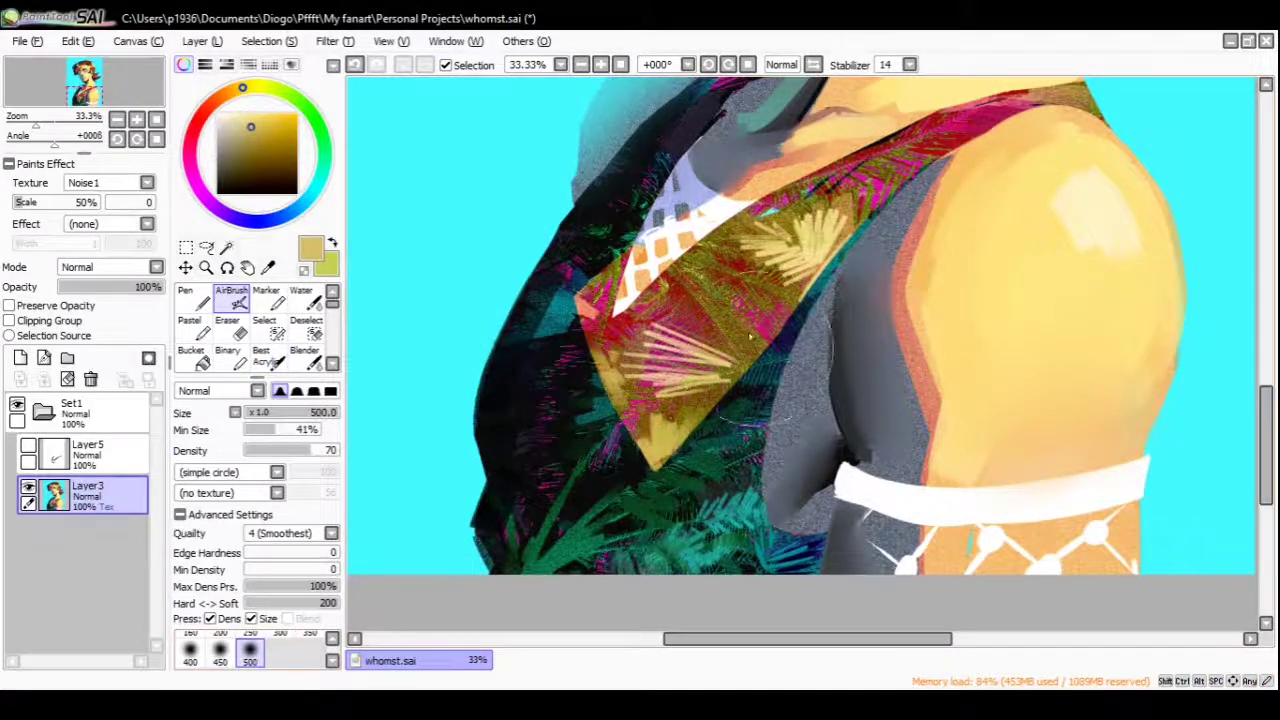
Add pale yellow fronds to the magenta shirt strap over the shoulder, using the Pen at size 93
{"action": "left_click", "coordinate": [718, 160], "text": "ctrl+alt"}
{"action": "left_click", "coordinate": [718, 160], "text": "ctrl"}
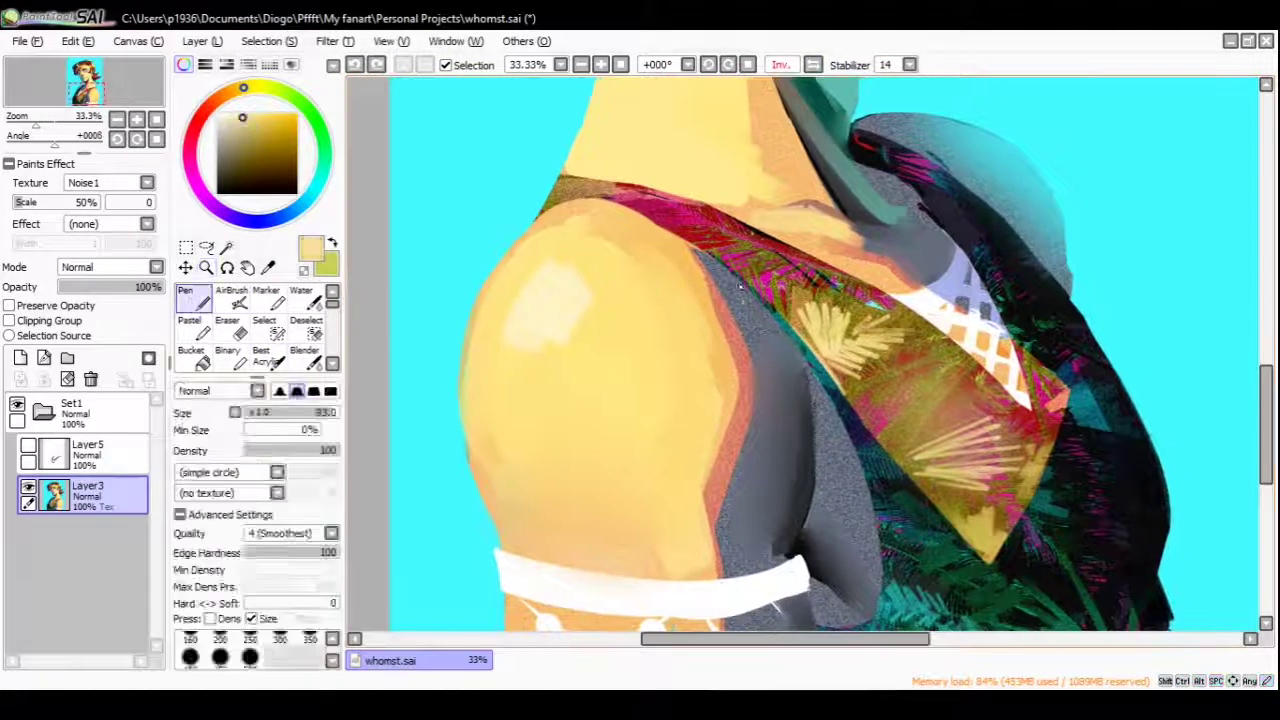
{"action": "left_click_drag", "start_coordinate": [740, 236], "coordinate": [680, 204]}
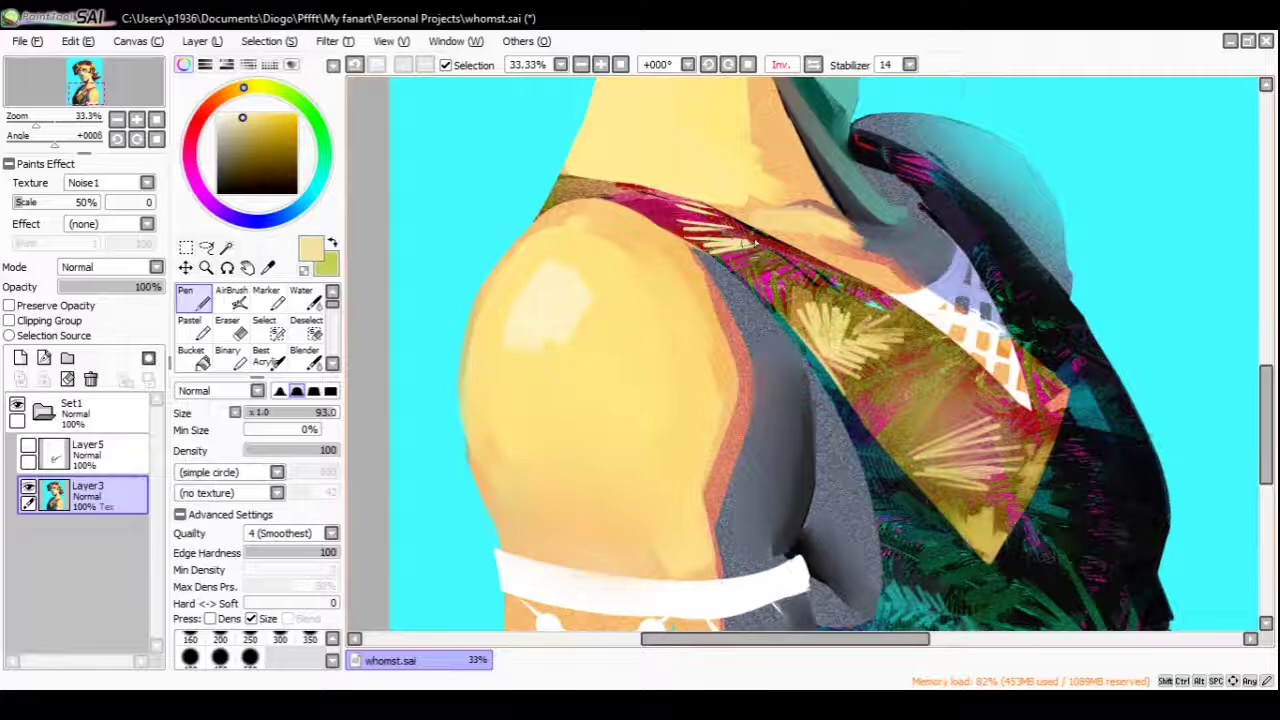
{"action": "left_click_drag", "start_coordinate": [755, 232], "coordinate": [757, 257]}
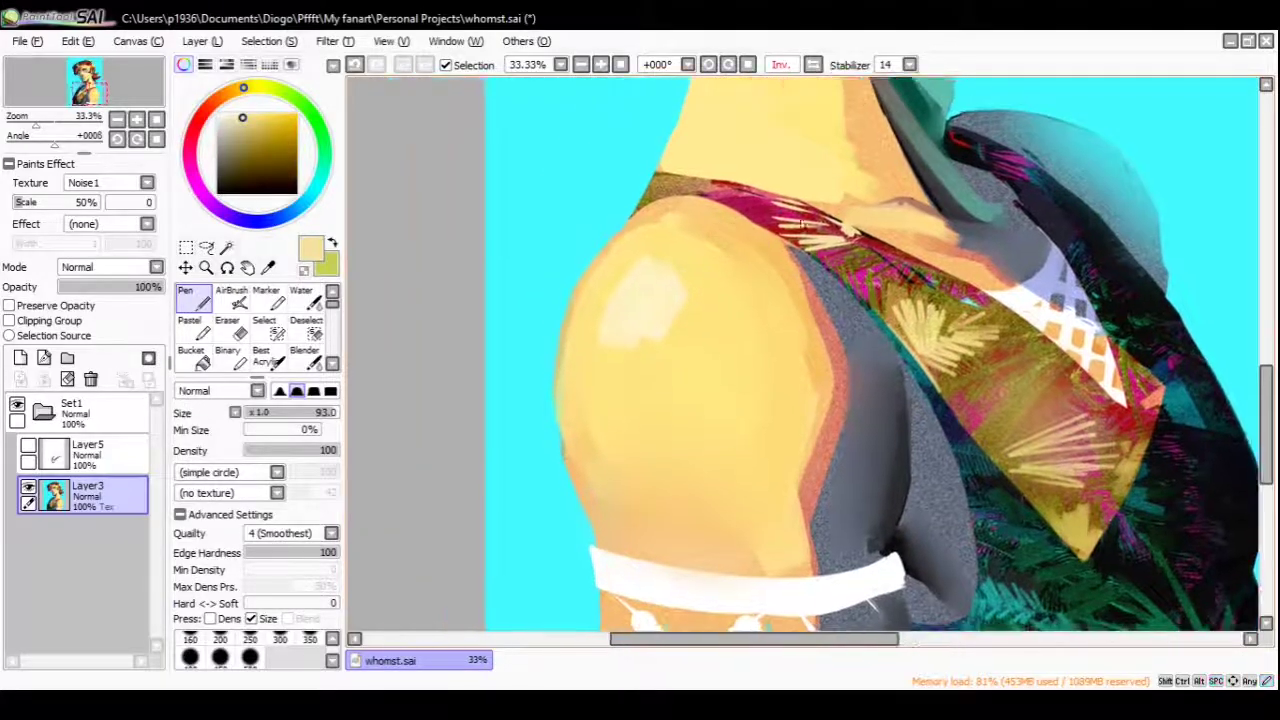
Fade the shirt's dark outer edge with a soft teal glow, using the AirBrush at size 500 and colour sampled from the canvas
{"action": "left_click", "coordinate": [757, 257], "text": "ctrl+alt"}
{"action": "left_click", "coordinate": [752, 258], "text": "ctrl+alt"}
{"action": "left_click", "coordinate": [752, 258], "text": "ctrl"}
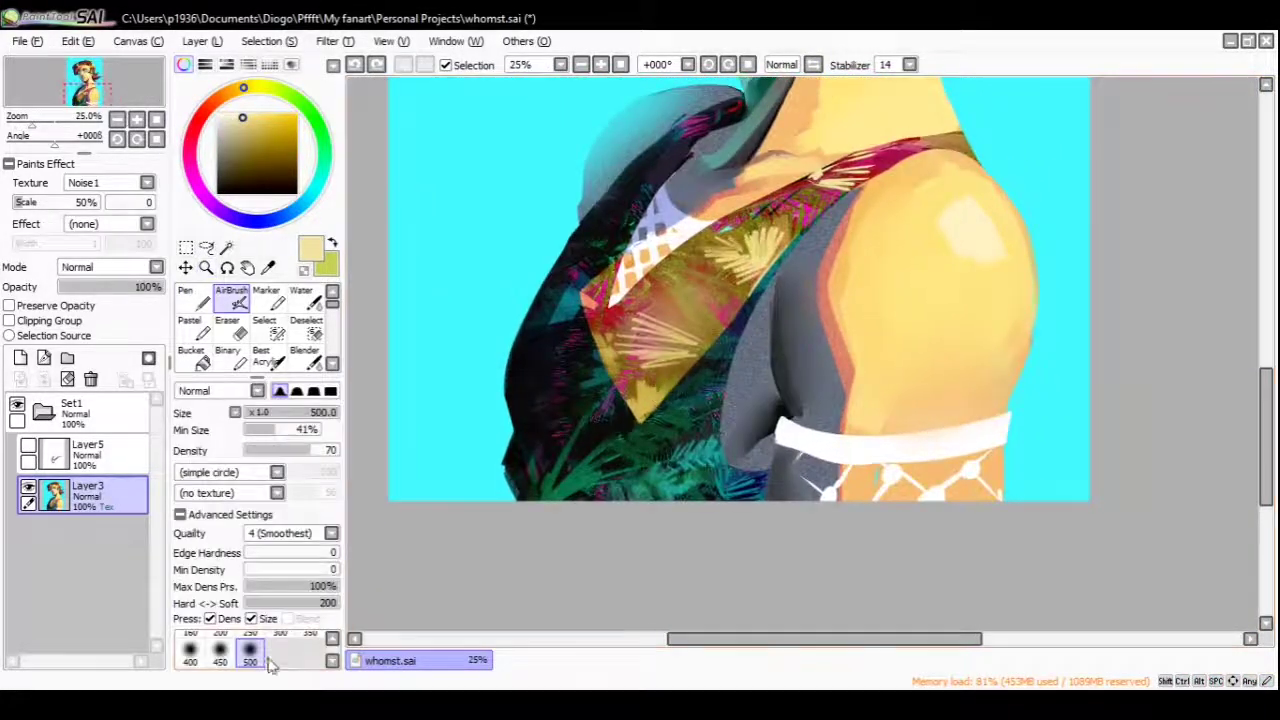
{"action": "left_click", "coordinate": [443, 420], "text": "alt"}
{"action": "mouse_move", "coordinate": [560, 300]}
{"action": "left_mouse_down"}
{"action": "mouse_move", "coordinate": [500, 423]}
{"action": "mouse_move", "coordinate": [488, 512]}
{"action": "left_mouse_up"}
{"action": "left_click", "coordinate": [520, 350], "text": "alt"}
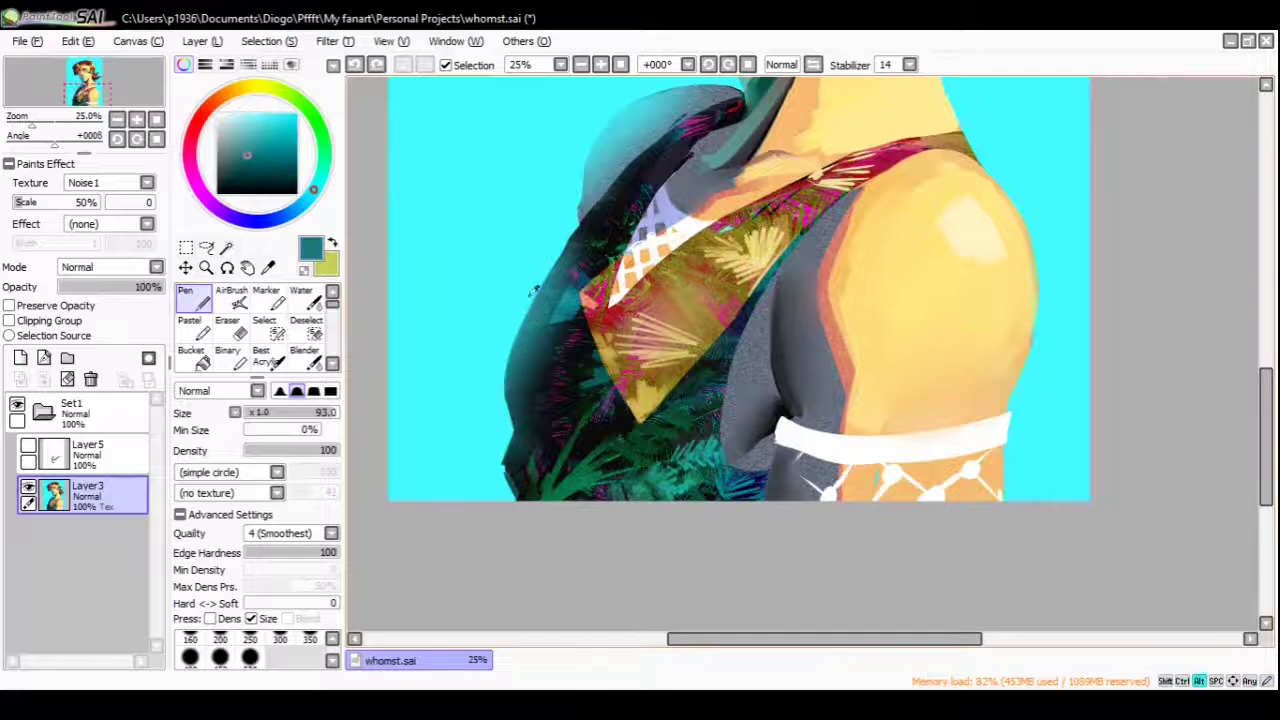
Recolour the shadowed part of the white armband and its lattice in sampled periwinkle, using the Pen at size 93
{"action": "left_click", "coordinate": [658, 612], "text": "ctrl+alt"}
{"action": "left_click", "coordinate": [651, 492], "text": "ctrl"}
{"action": "left_click", "coordinate": [680, 449], "text": "ctrl"}
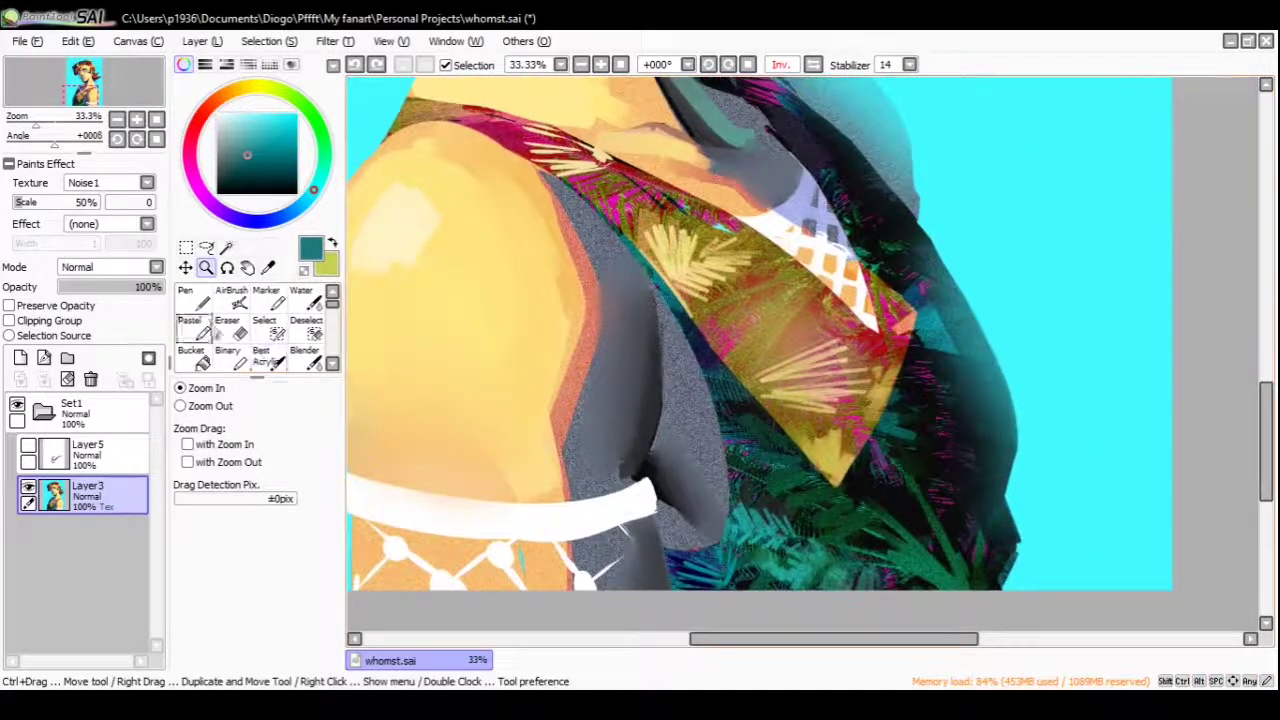
{"action": "left_click", "coordinate": [685, 382], "text": "alt"}
{"action": "mouse_move", "coordinate": [615, 497]}
{"action": "left_mouse_down"}
{"action": "mouse_move", "coordinate": [685, 382]}
{"action": "mouse_move", "coordinate": [712, 405]}
{"action": "left_mouse_up"}
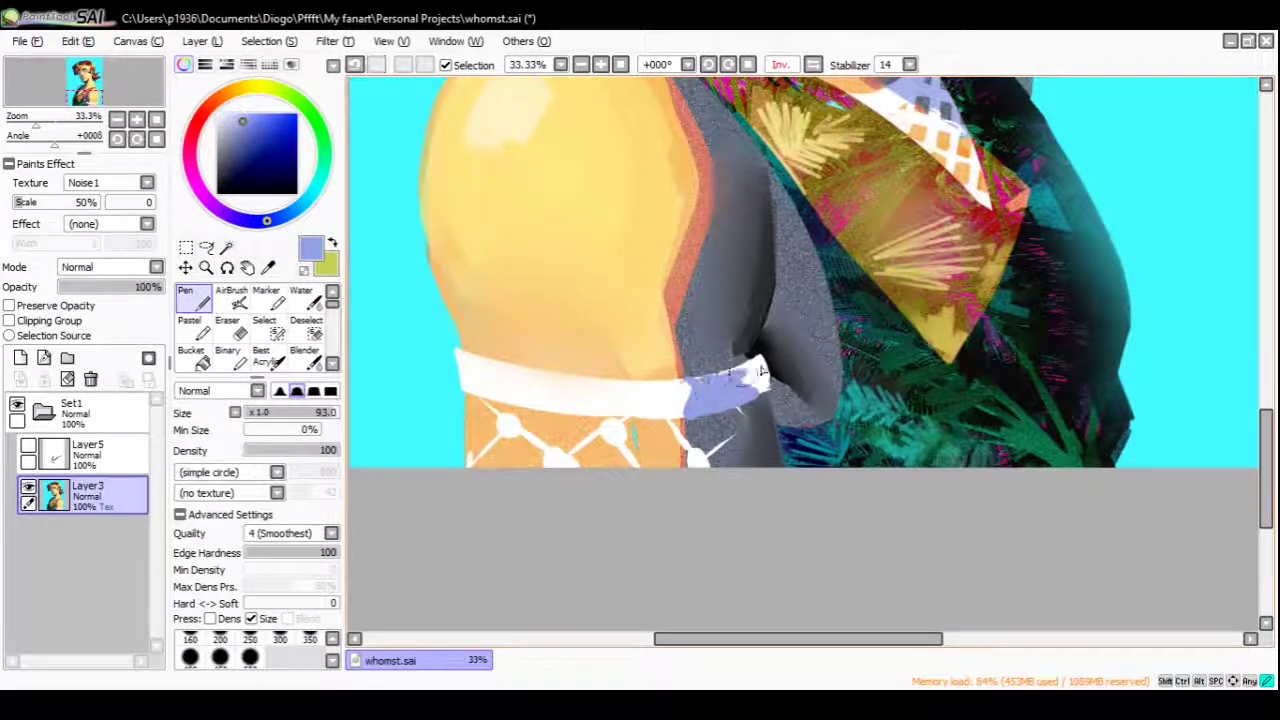
{"action": "scroll", "coordinate": [745, 385], "scroll_direction": "down", "scroll_amount": 1}
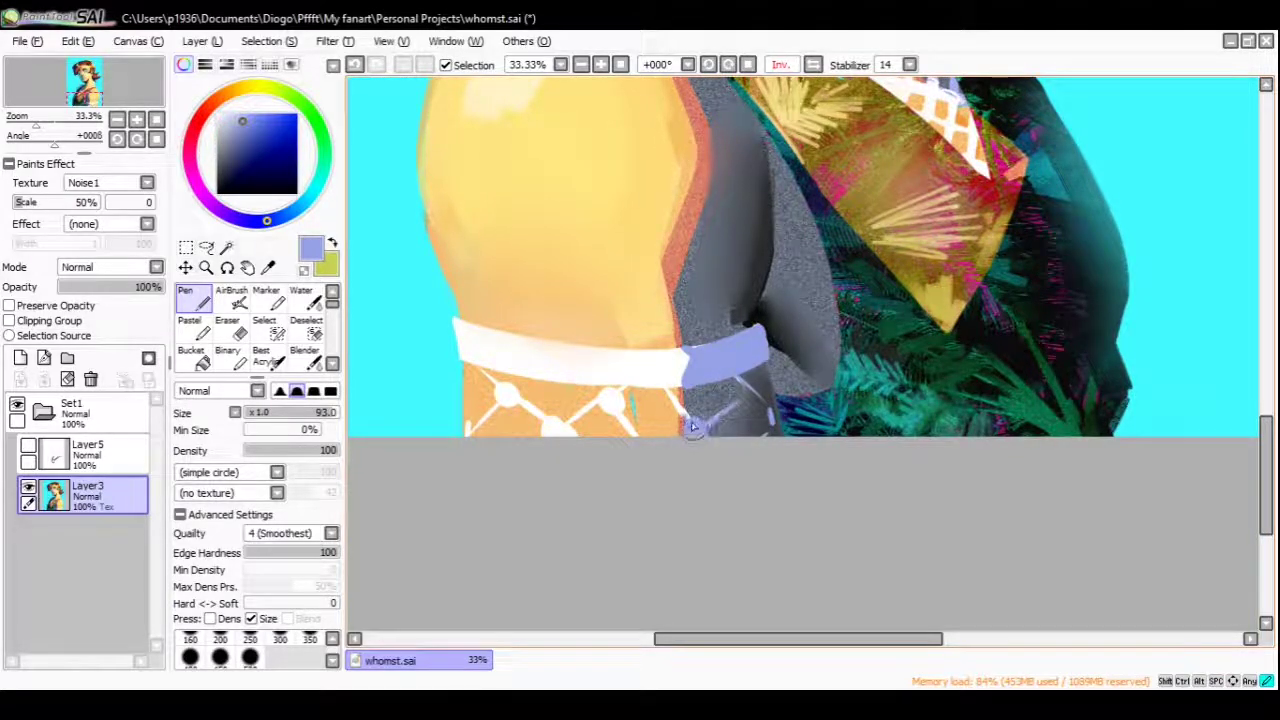
Blend away the cyan streak below the armband and soften the orange lattice area with sampled yellow, using the AirBrush at size 200
{"action": "left_click", "coordinate": [627, 408], "text": "alt"}
{"action": "left_click", "coordinate": [627, 410], "text": "ctrl"}
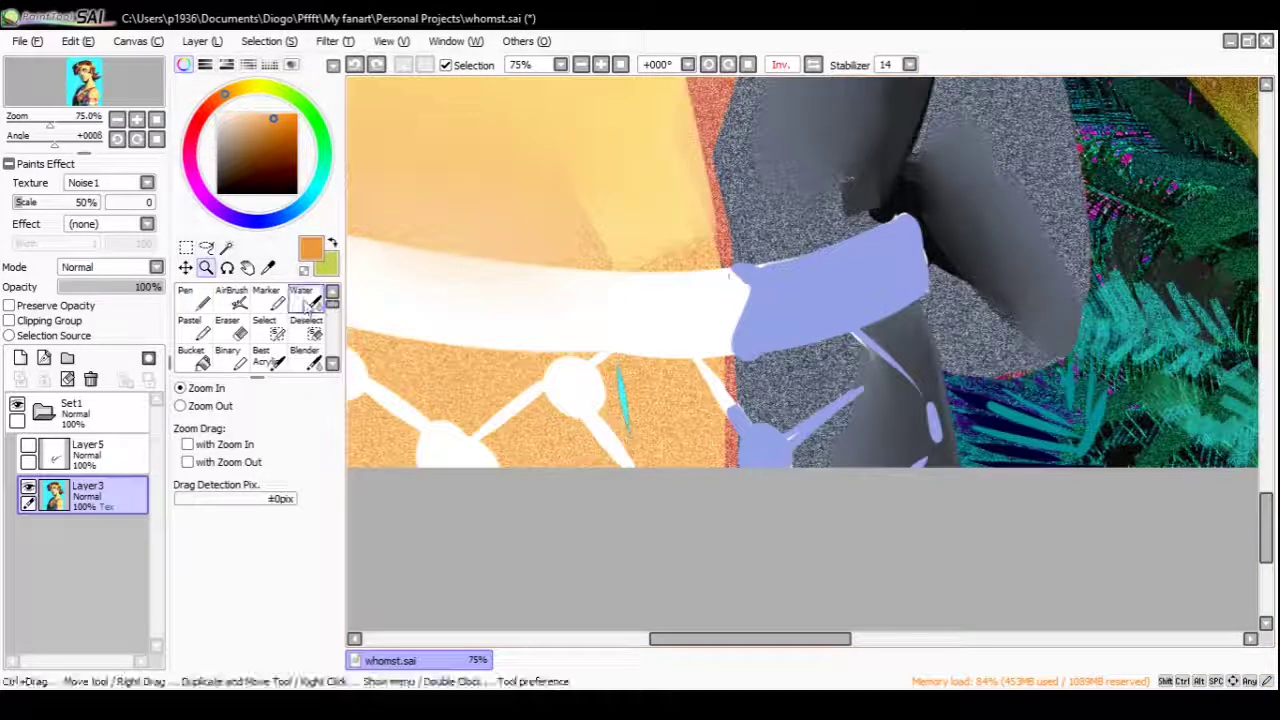
{"action": "key", "text": "c"}
{"action": "key", "text": "a"}
{"action": "left_click", "coordinate": [643, 290], "text": "alt"}
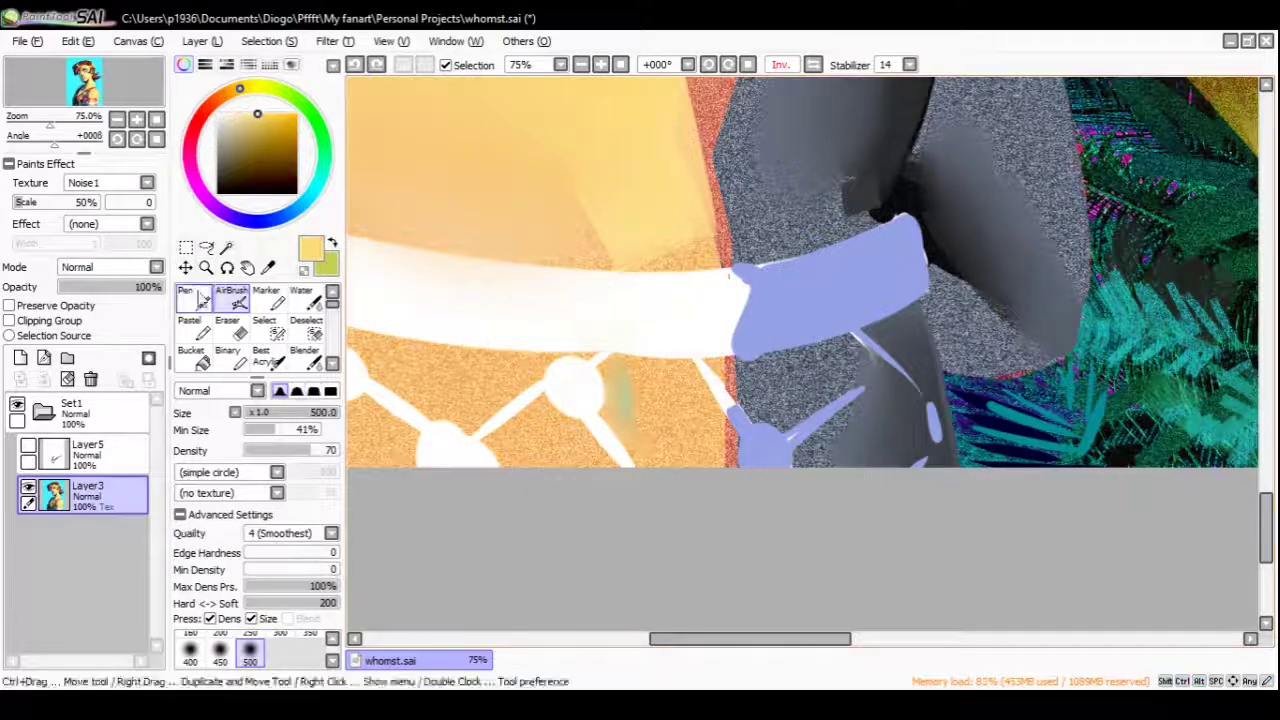
{"action": "key", "text": "bracketleft"}
{"action": "key", "text": "bracketleft"}
{"action": "key", "text": "bracketleft"}
{"action": "key", "text": "bracketleft"}
{"action": "key", "text": "bracketleft"}
{"action": "key", "text": "bracketleft"}
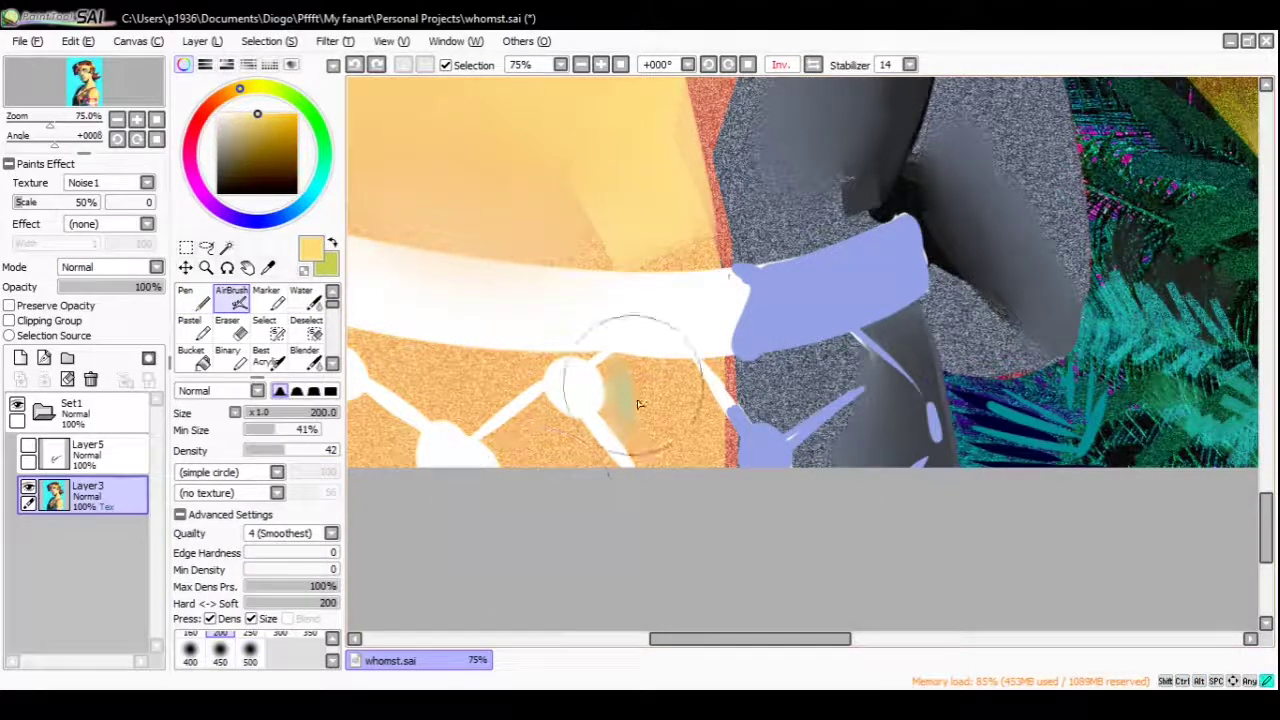
{"action": "left_click_drag", "start_coordinate": [643, 457], "coordinate": [888, 382]}
Clean up the armband's white edge and reshape the lattice dots with sampled white and orange, using the Pen at size 93
{"action": "left_click", "coordinate": [586, 400], "text": "ctrl+alt"}
{"action": "left_click", "coordinate": [543, 434], "text": "ctrl"}
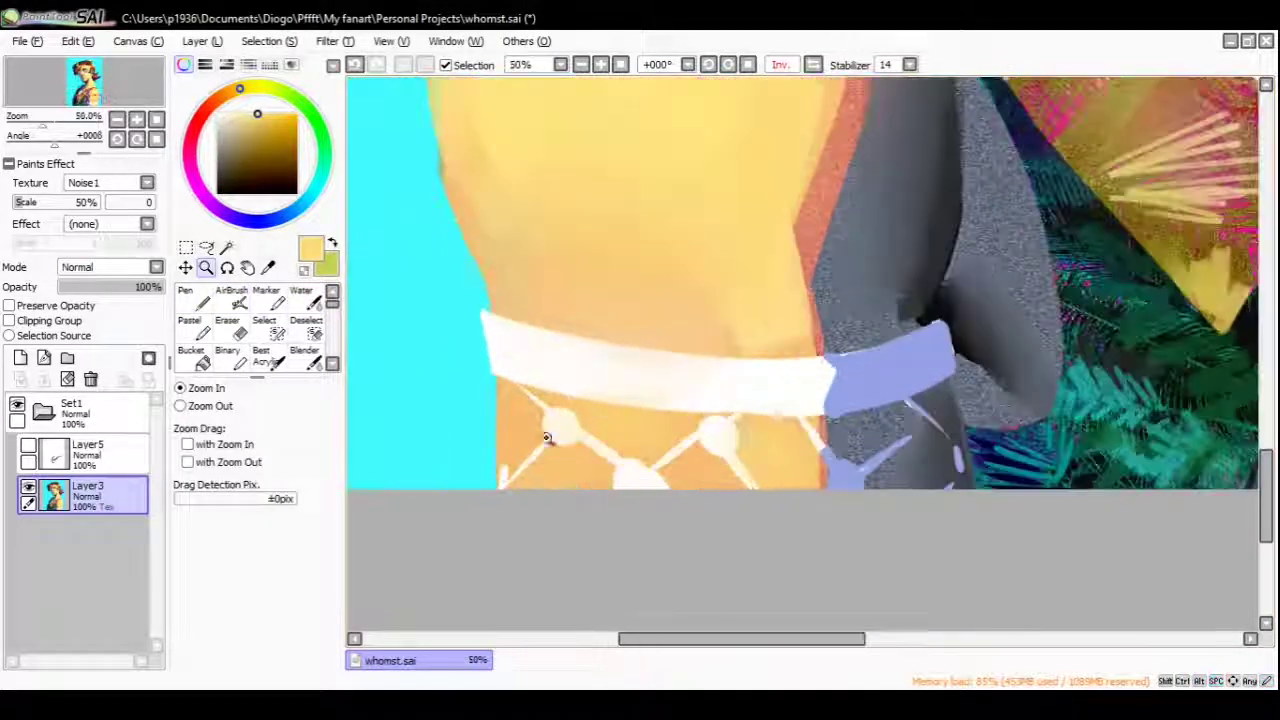
{"action": "key", "text": "n"}
{"action": "left_click", "coordinate": [486, 312], "text": "alt"}
{"action": "left_click_drag", "start_coordinate": [502, 478], "coordinate": [504, 473]}
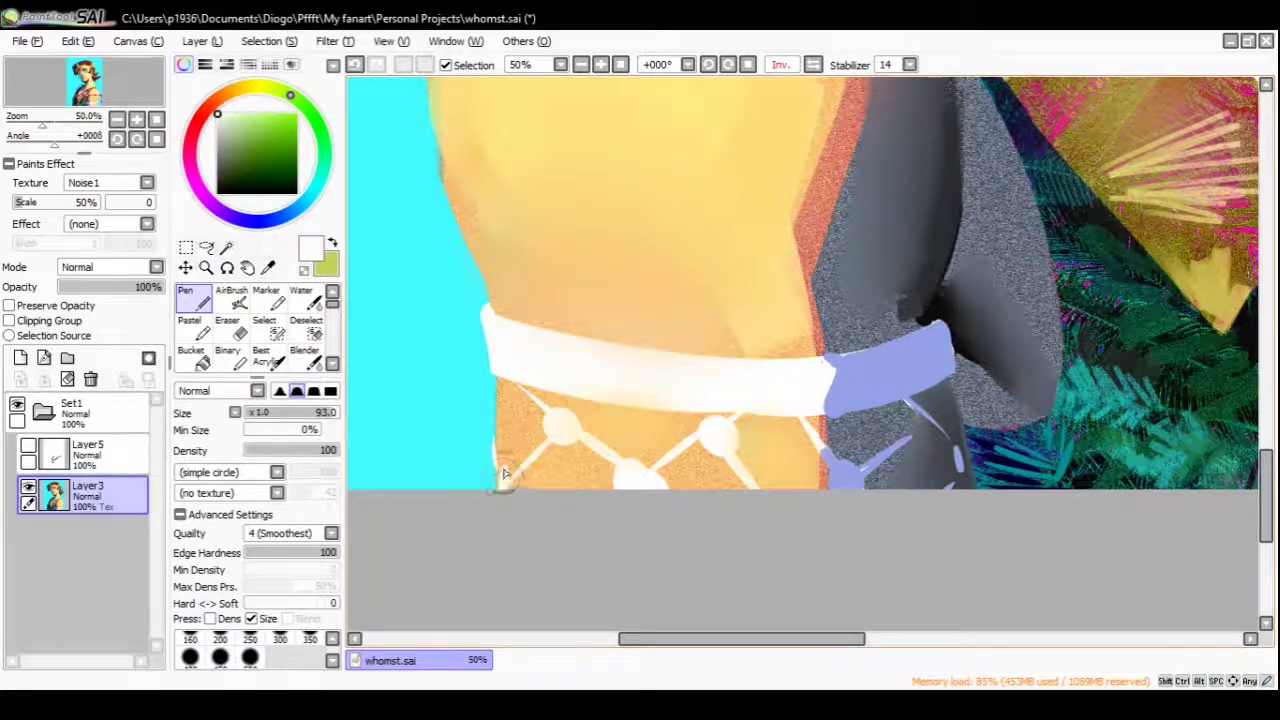
{"action": "left_click_drag", "start_coordinate": [595, 495], "coordinate": [555, 453]}
{"action": "left_click", "coordinate": [608, 443], "text": "alt"}
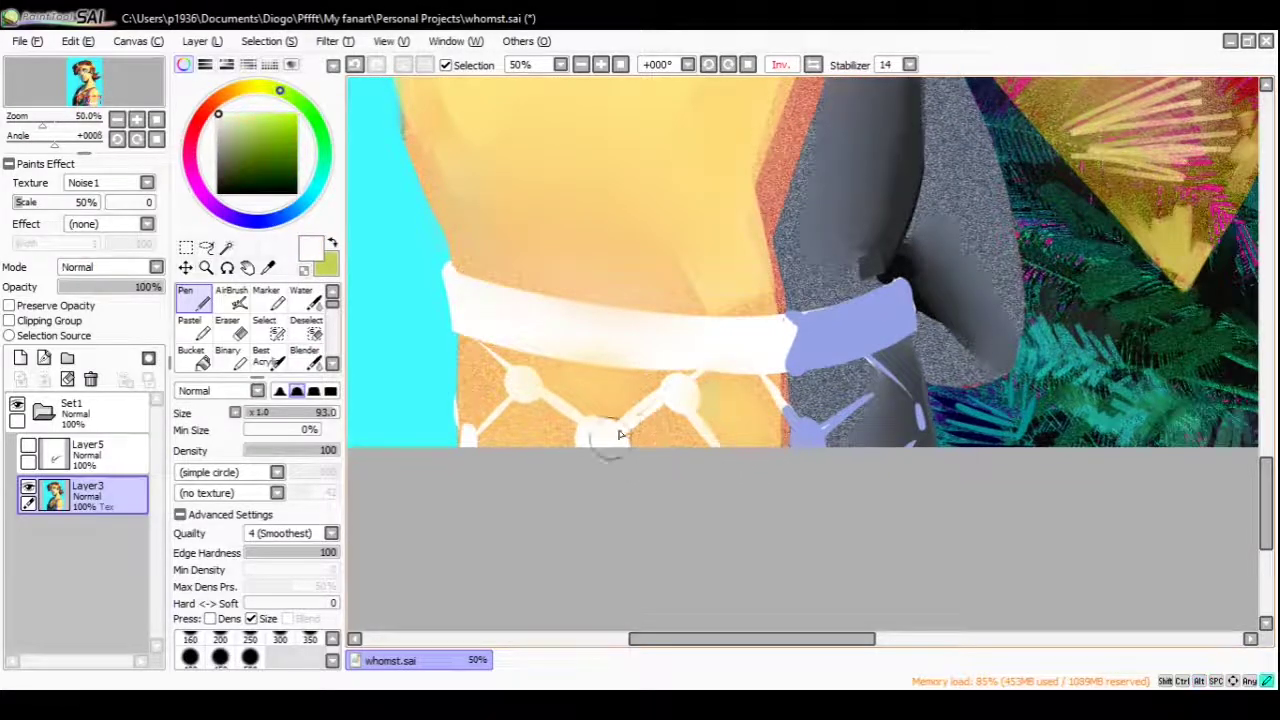
{"action": "left_click", "coordinate": [625, 428], "text": "alt"}
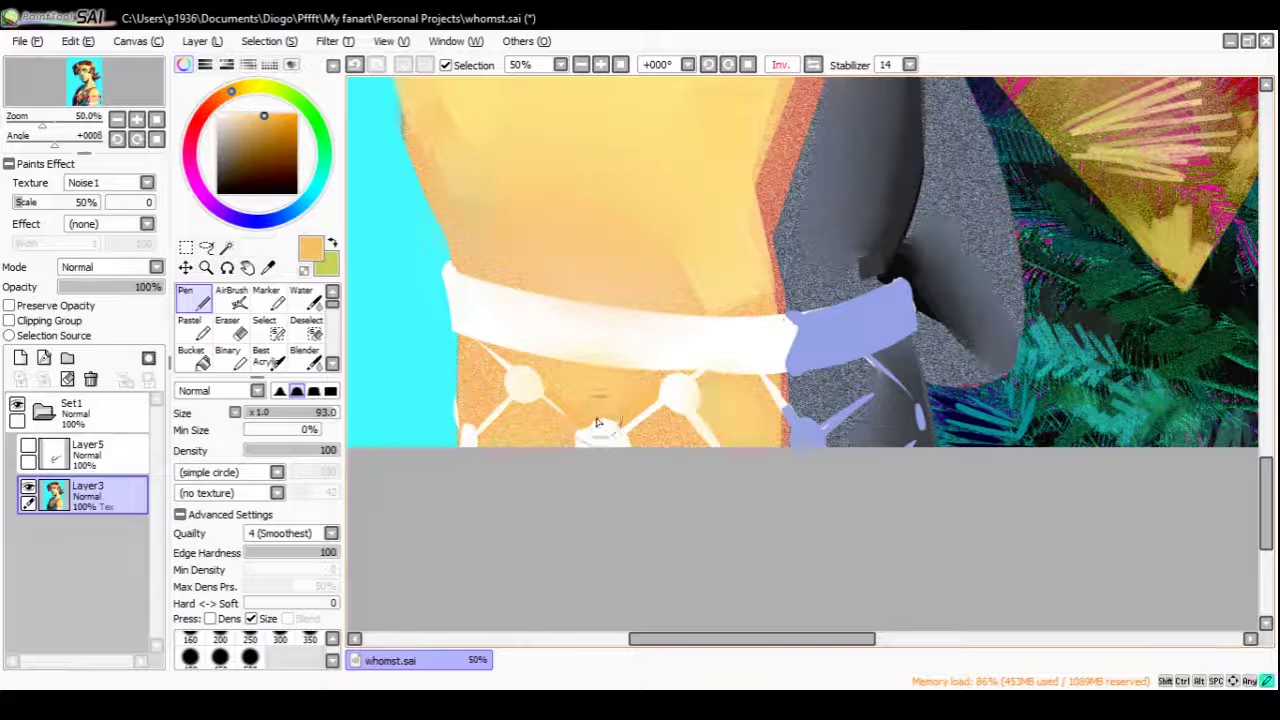
{"action": "left_click", "coordinate": [677, 388], "text": "alt"}
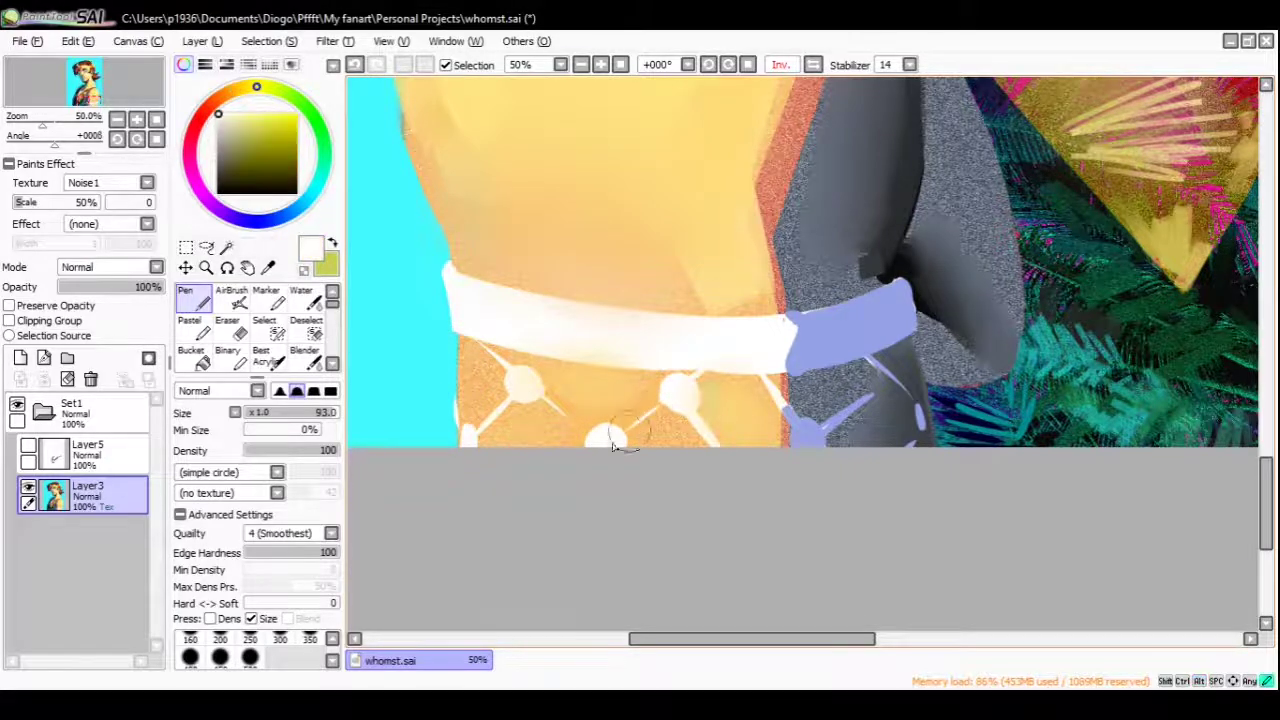
{"action": "left_click_drag", "start_coordinate": [614, 437], "coordinate": [703, 429]}
Refine the lattice line and red edge where the light meets the shadow below the armband, using sampled colours and the Pen
{"action": "left_click", "coordinate": [703, 429], "text": "ctrl"}
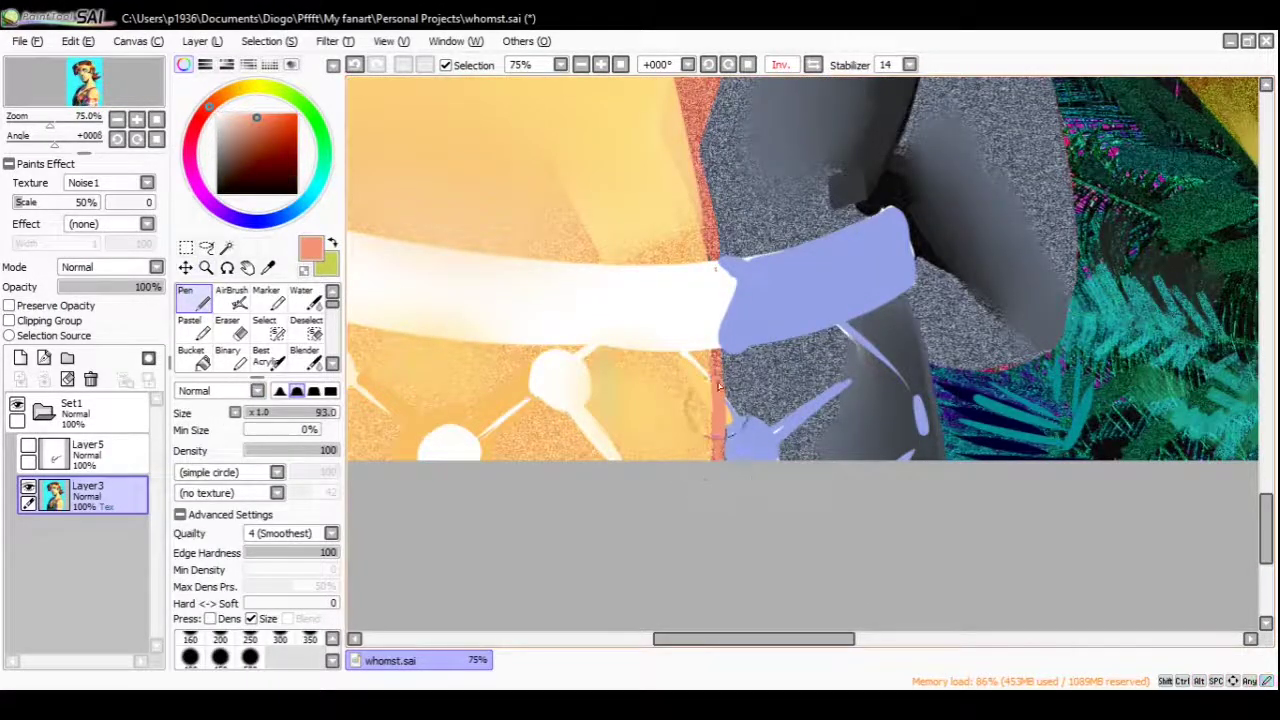
{"action": "left_click", "coordinate": [737, 451], "text": "alt"}
{"action": "left_click", "coordinate": [700, 378], "text": "alt"}
{"action": "key", "text": "ctrl+z"}
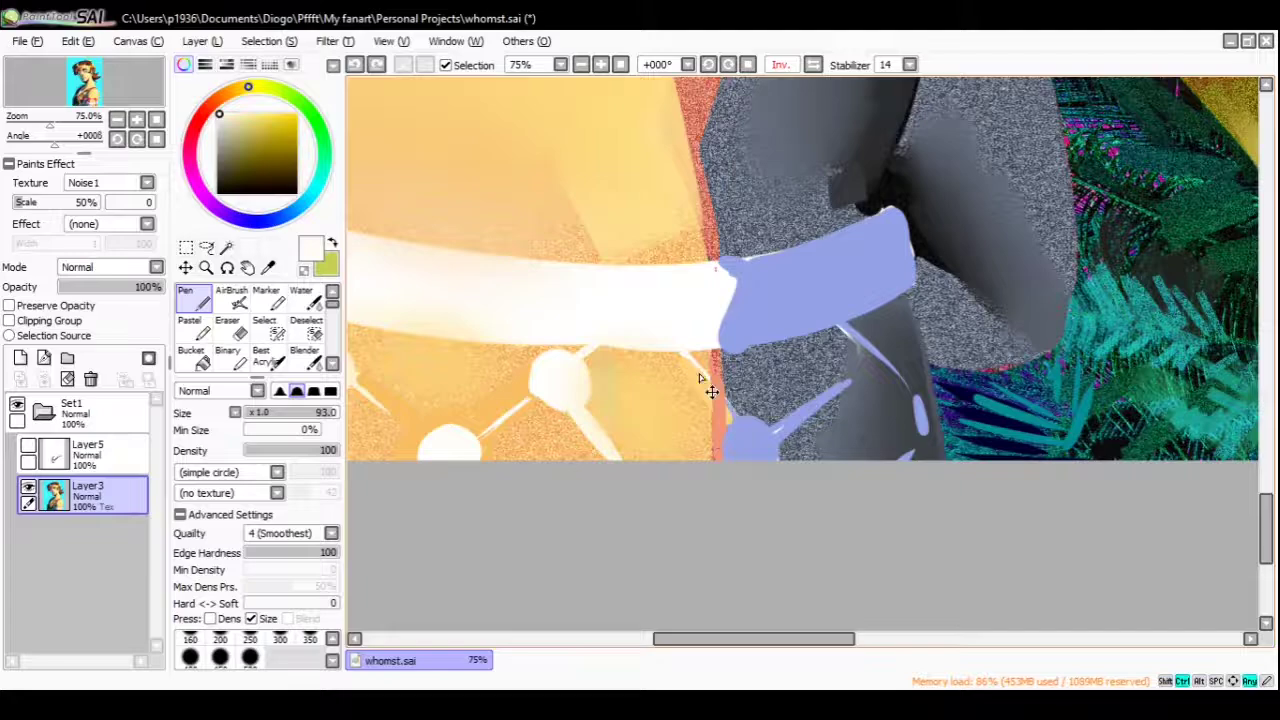
{"action": "left_click", "coordinate": [737, 440], "text": "alt"}
{"action": "left_click", "coordinate": [714, 428], "text": "alt"}
{"action": "left_click", "coordinate": [730, 422], "text": "alt"}
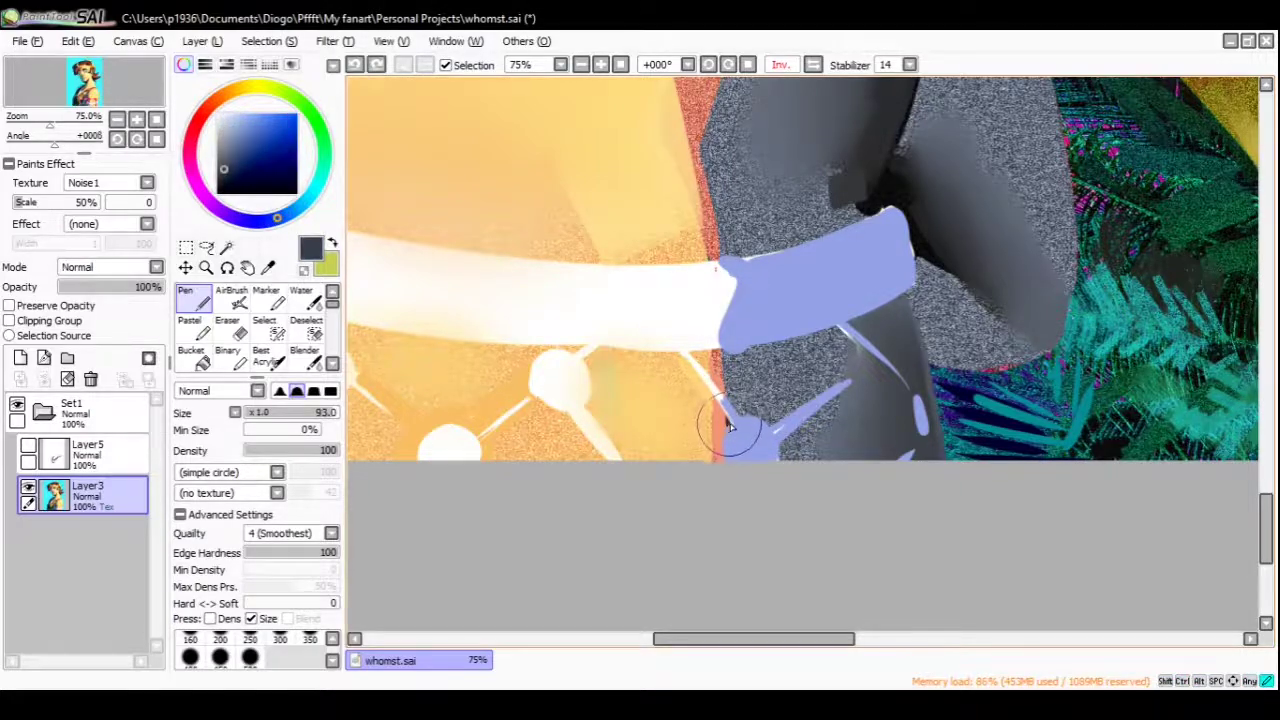
Tidy the white lattice lines and dots against the skin with sampled orange and pale yellow, using the Pen at size 93
{"action": "left_click", "coordinate": [728, 428], "text": "ctrl+alt"}
{"action": "left_click", "coordinate": [678, 440], "text": "alt"}
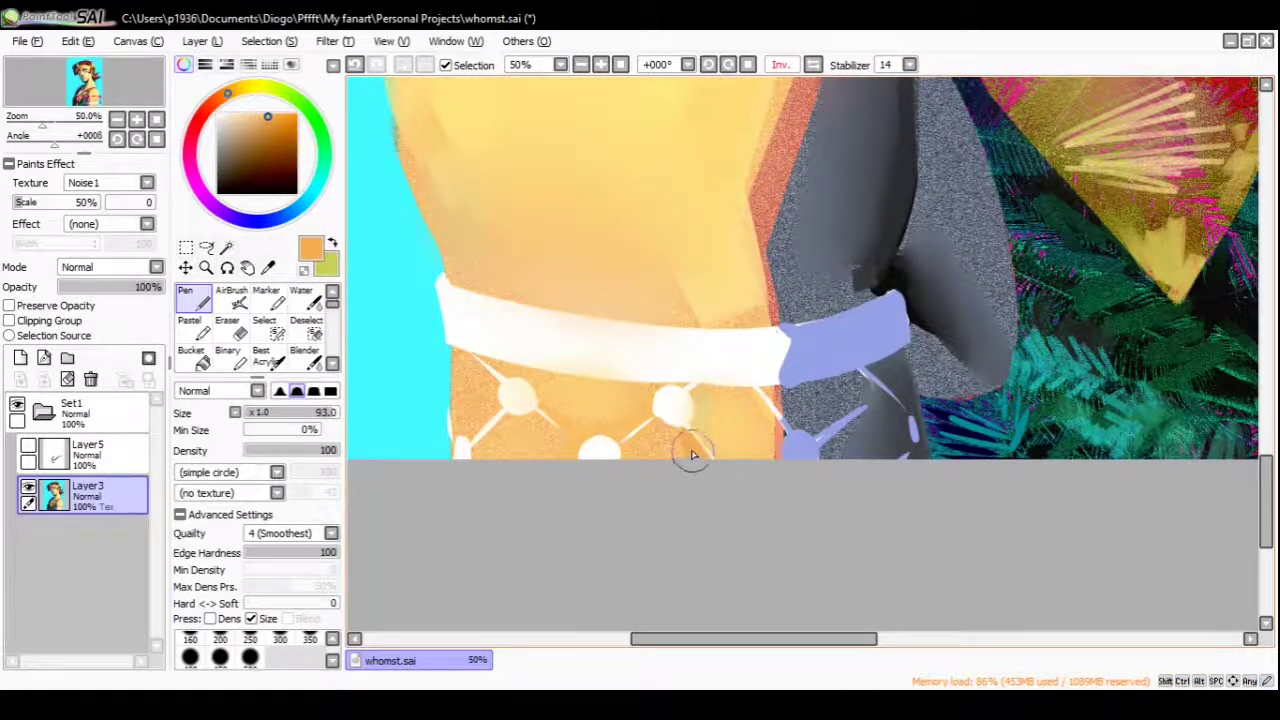
{"action": "left_click", "coordinate": [680, 460], "text": "ctrl"}
{"action": "left_click", "coordinate": [680, 505], "text": "ctrl+alt"}
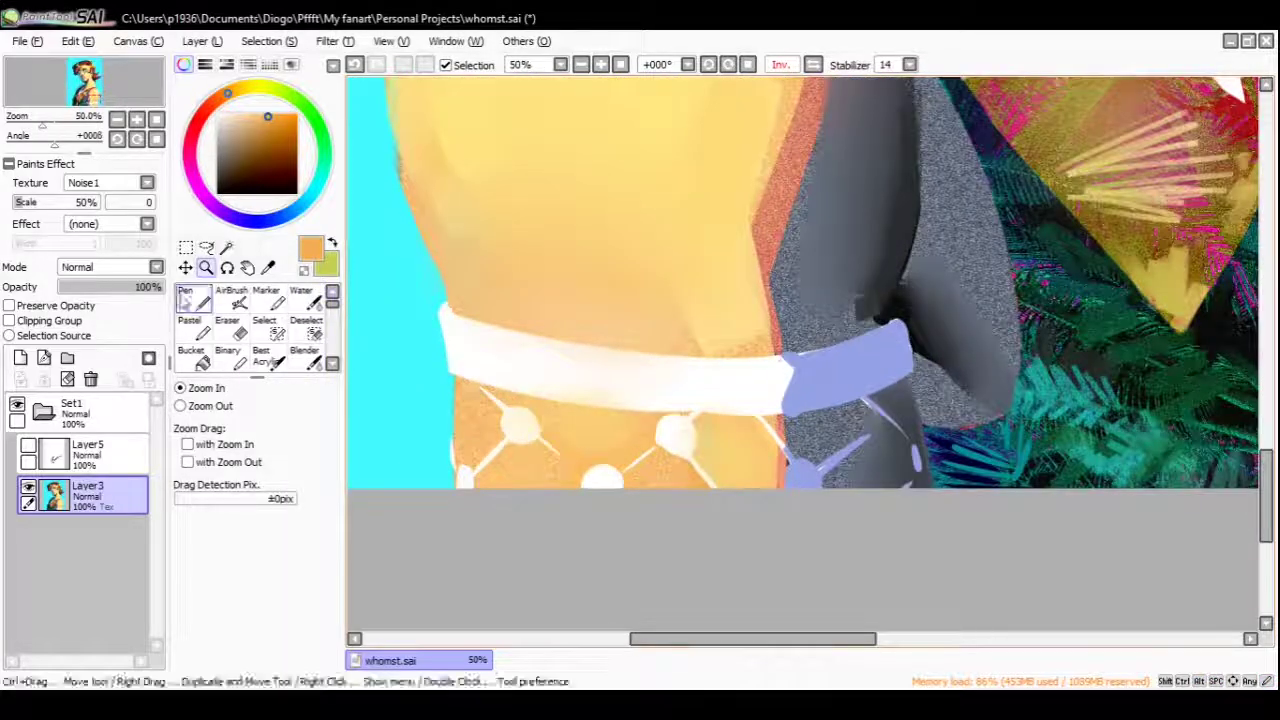
{"action": "left_click", "coordinate": [186, 300]}
{"action": "left_click", "coordinate": [565, 423], "text": "alt"}
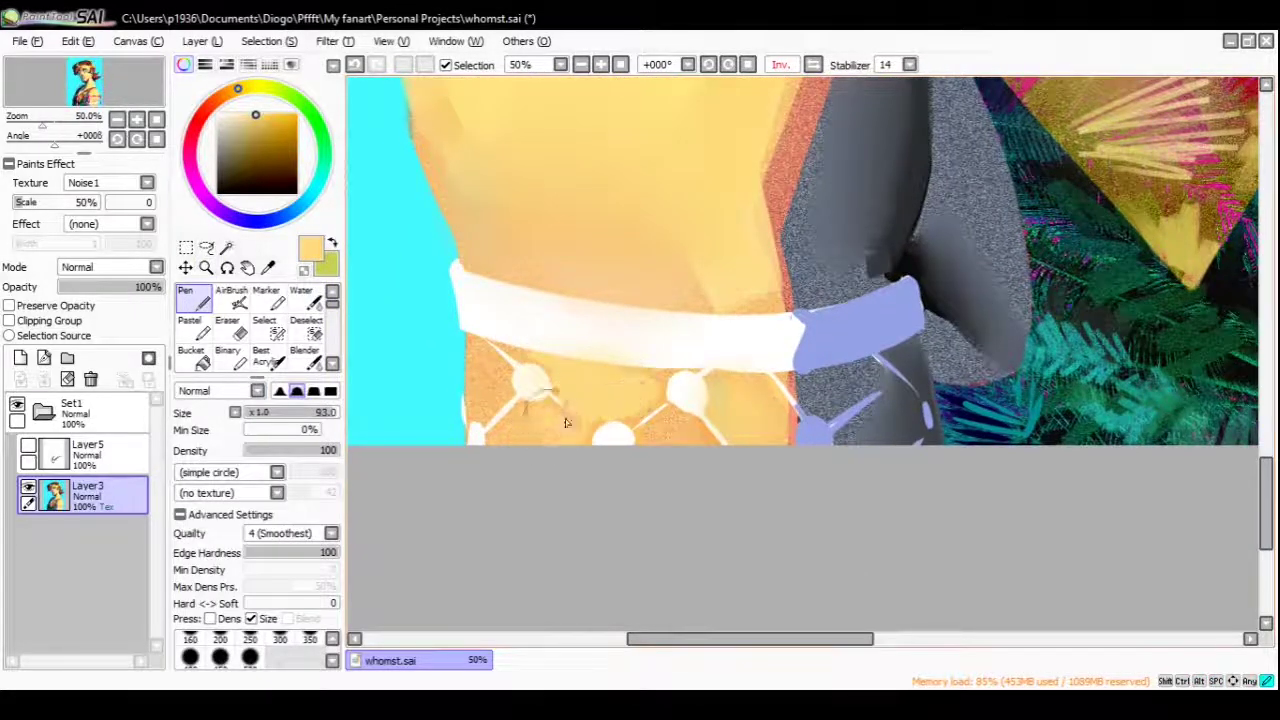
{"action": "key", "text": "ctrl+z"}
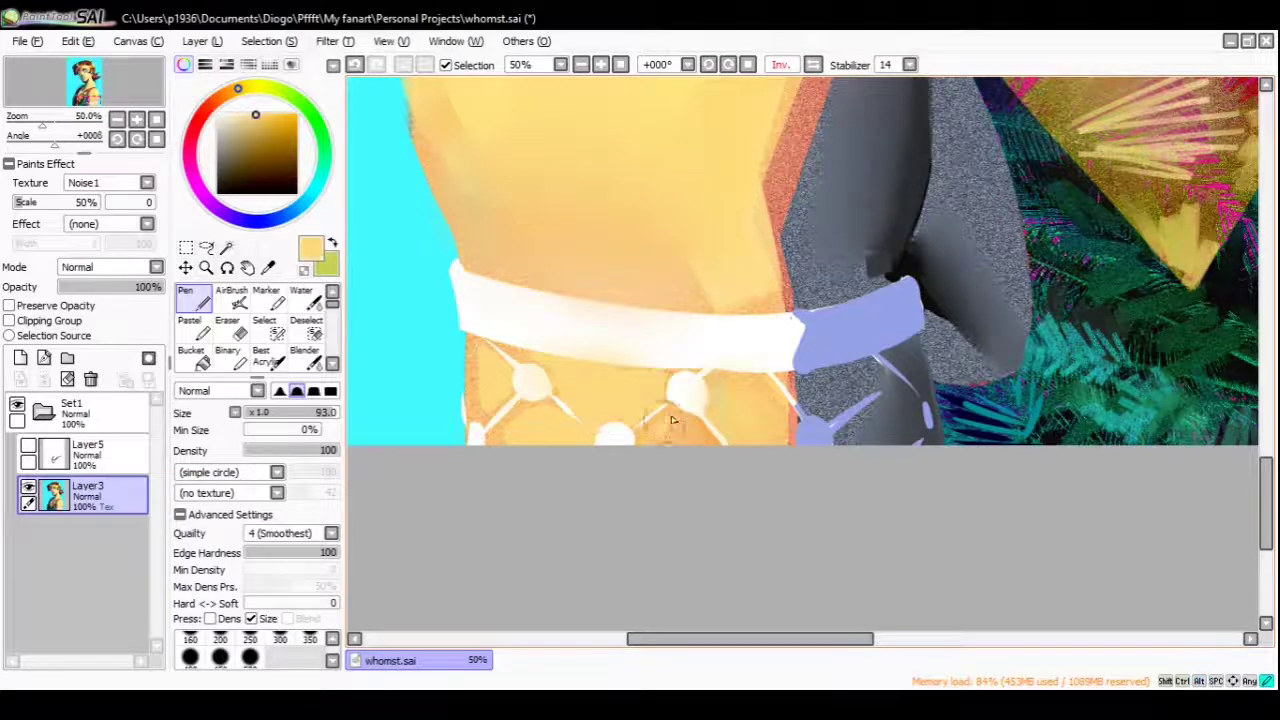
Show Layer5 and draw a thick mustard-yellow band around the neck and over the shoulder, using the Pen at size 100
{"action": "left_click", "coordinate": [686, 443], "text": "ctrl+alt"}
{"action": "left_click", "coordinate": [738, 477], "text": "ctrl+alt"}
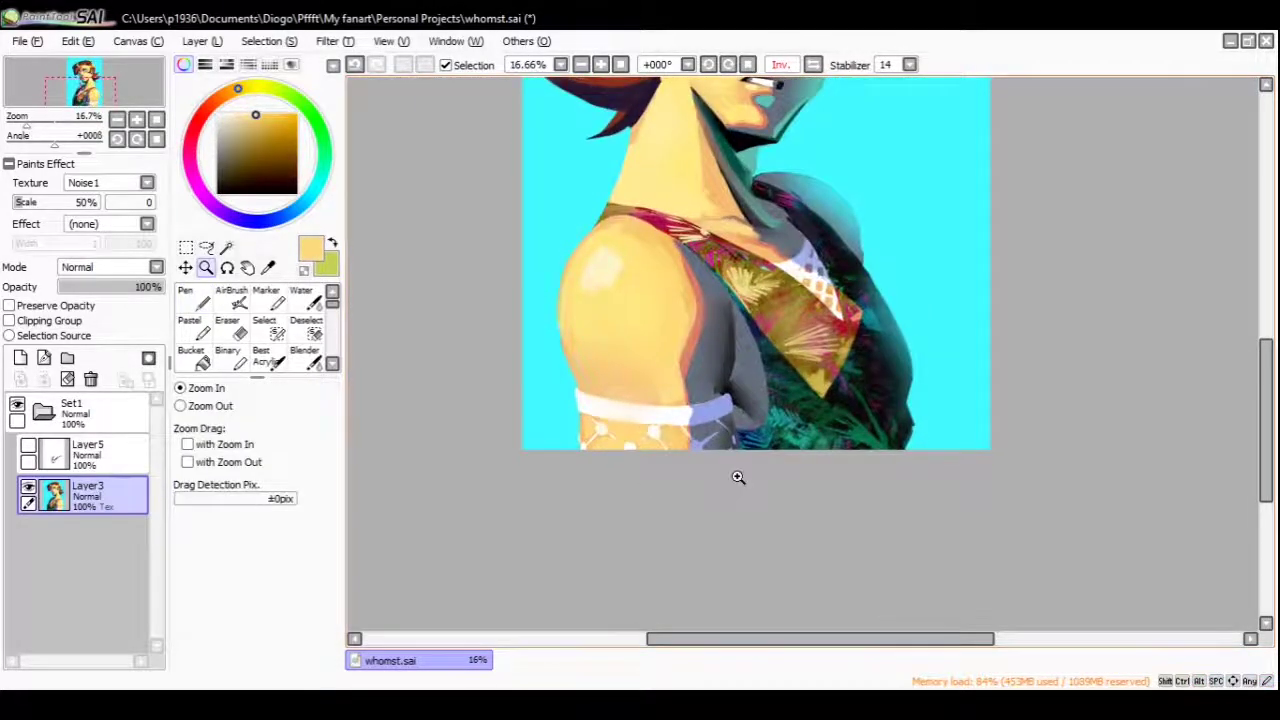
{"action": "mouse_move", "coordinate": [738, 477]}
{"action": "left_mouse_down"}
{"action": "mouse_move", "coordinate": [640, 517]}
{"action": "mouse_move", "coordinate": [700, 380]}
{"action": "mouse_move", "coordinate": [665, 465]}
{"action": "mouse_move", "coordinate": [665, 405]}
{"action": "left_mouse_up"}
{"action": "left_click", "coordinate": [771, 277]}
{"action": "left_click_drag", "start_coordinate": [771, 277], "coordinate": [571, 62]}
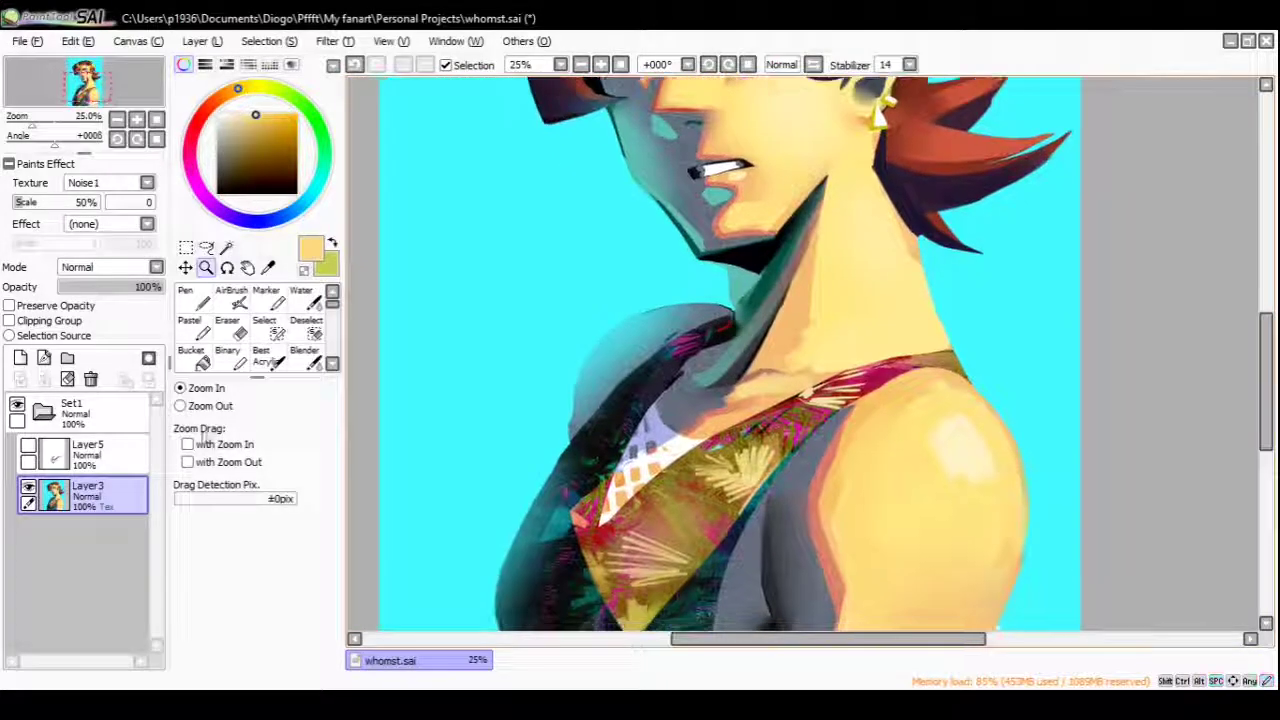
{"action": "left_click", "coordinate": [28, 446]}
{"action": "scroll", "coordinate": [700, 380], "scroll_direction": "up", "scroll_amount": 1}
{"action": "key", "text": "n"}
{"action": "left_click_drag", "start_coordinate": [700, 380], "coordinate": [668, 343]}
{"action": "mouse_move", "coordinate": [660, 282]}
{"action": "left_mouse_down"}
{"action": "mouse_move", "coordinate": [590, 555]}
{"action": "mouse_move", "coordinate": [640, 550]}
{"action": "mouse_move", "coordinate": [745, 400]}
{"action": "mouse_move", "coordinate": [962, 296]}
{"action": "left_mouse_up"}
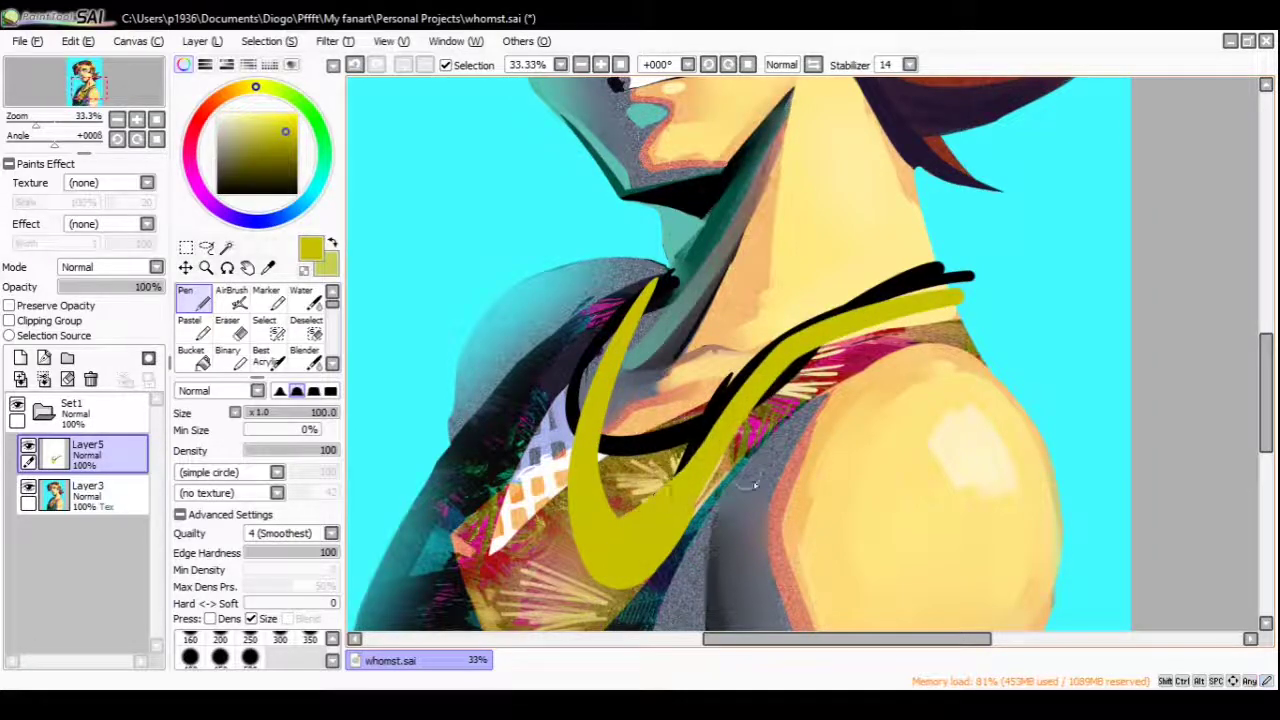
{"action": "left_click_drag", "start_coordinate": [755, 485], "coordinate": [765, 462]}
Erase the black sketch line above the shoulder strap and extend the mustard band down the back of the shoulder
{"action": "key", "text": "e"}
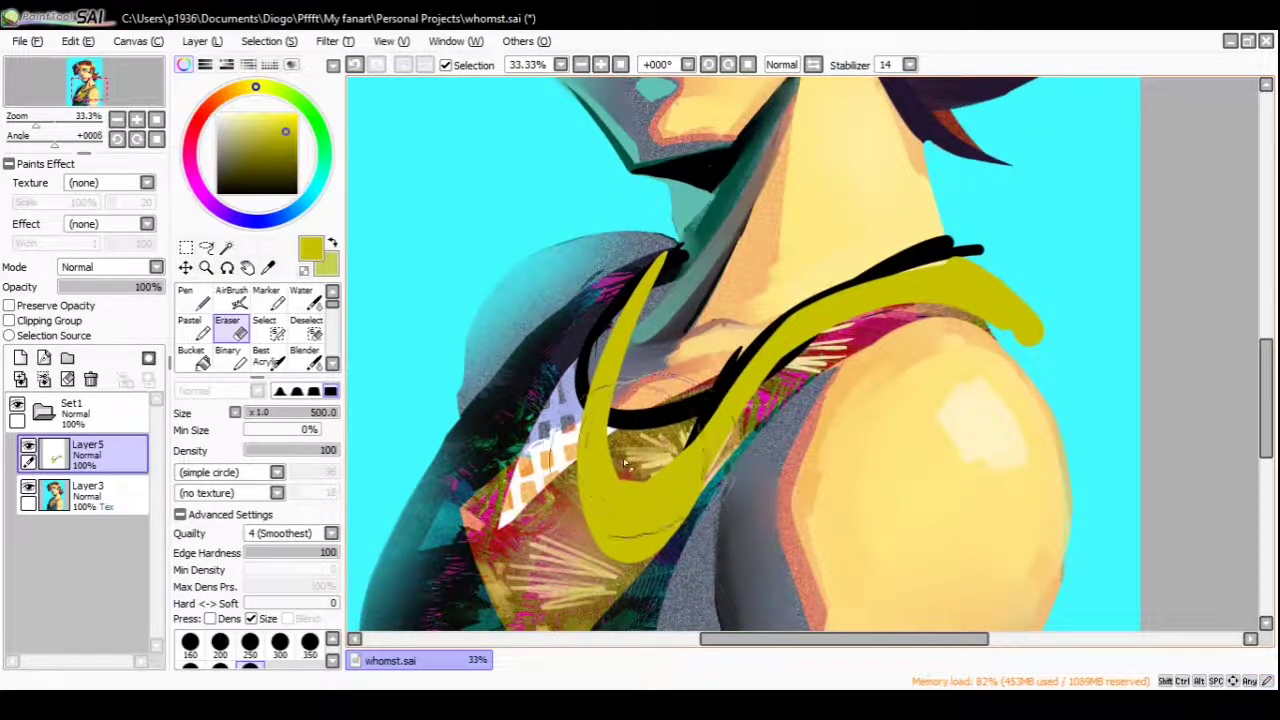
{"action": "mouse_move", "coordinate": [840, 287]}
{"action": "left_mouse_down"}
{"action": "mouse_move", "coordinate": [925, 258]}
{"action": "mouse_move", "coordinate": [945, 285]}
{"action": "mouse_move", "coordinate": [890, 290]}
{"action": "left_mouse_up"}
{"action": "key", "text": "n"}
{"action": "left_click_drag", "start_coordinate": [1010, 358], "coordinate": [1060, 410]}
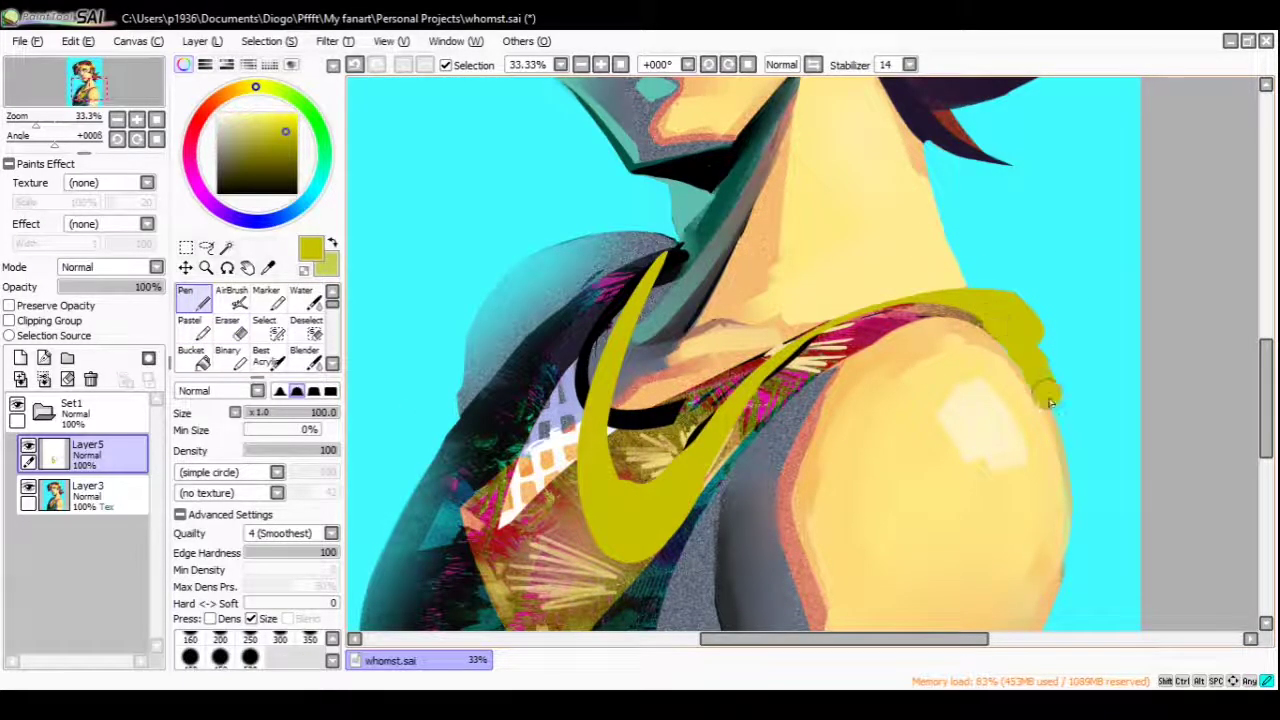
Erase the excess mustard along the back of the shoulder and the black sketch line at the neckline, using the Eraser at size 37
{"action": "key", "text": "e"}
{"action": "left_click_drag", "start_coordinate": [1040, 300], "coordinate": [1000, 470]}
{"action": "left_click", "coordinate": [780, 64]}
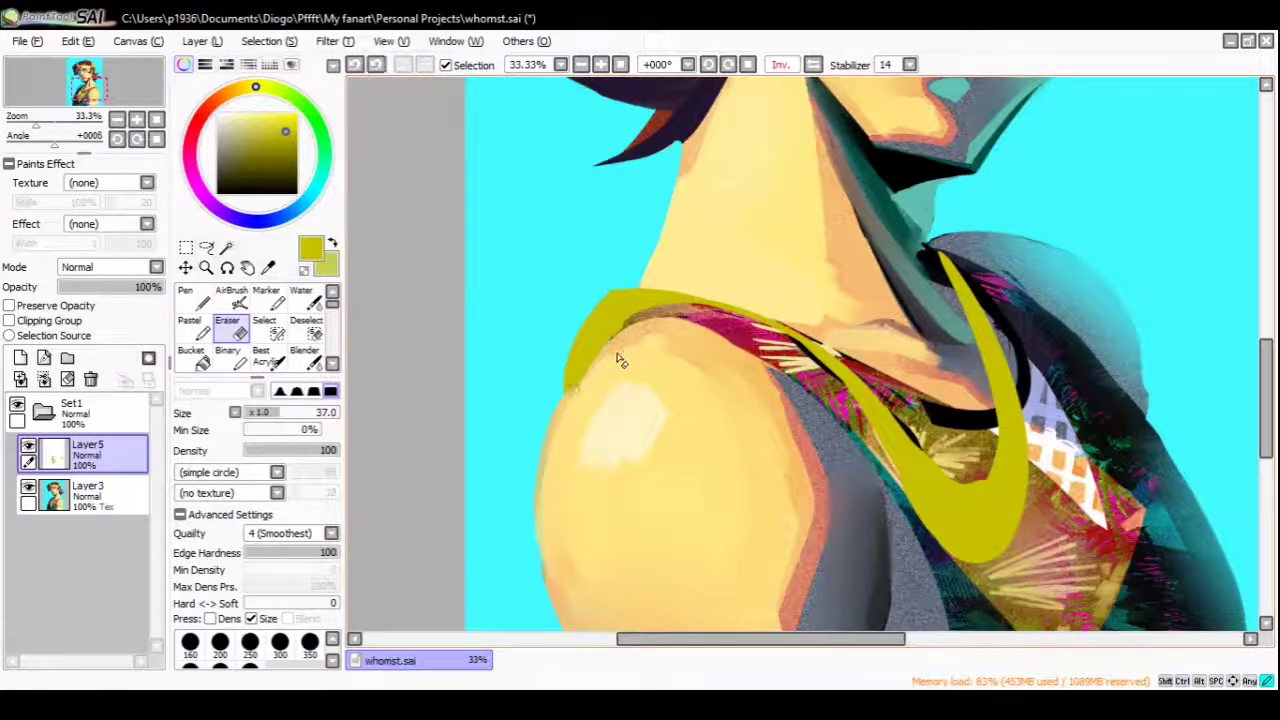
{"action": "left_click_drag", "start_coordinate": [566, 400], "coordinate": [378, 392]}
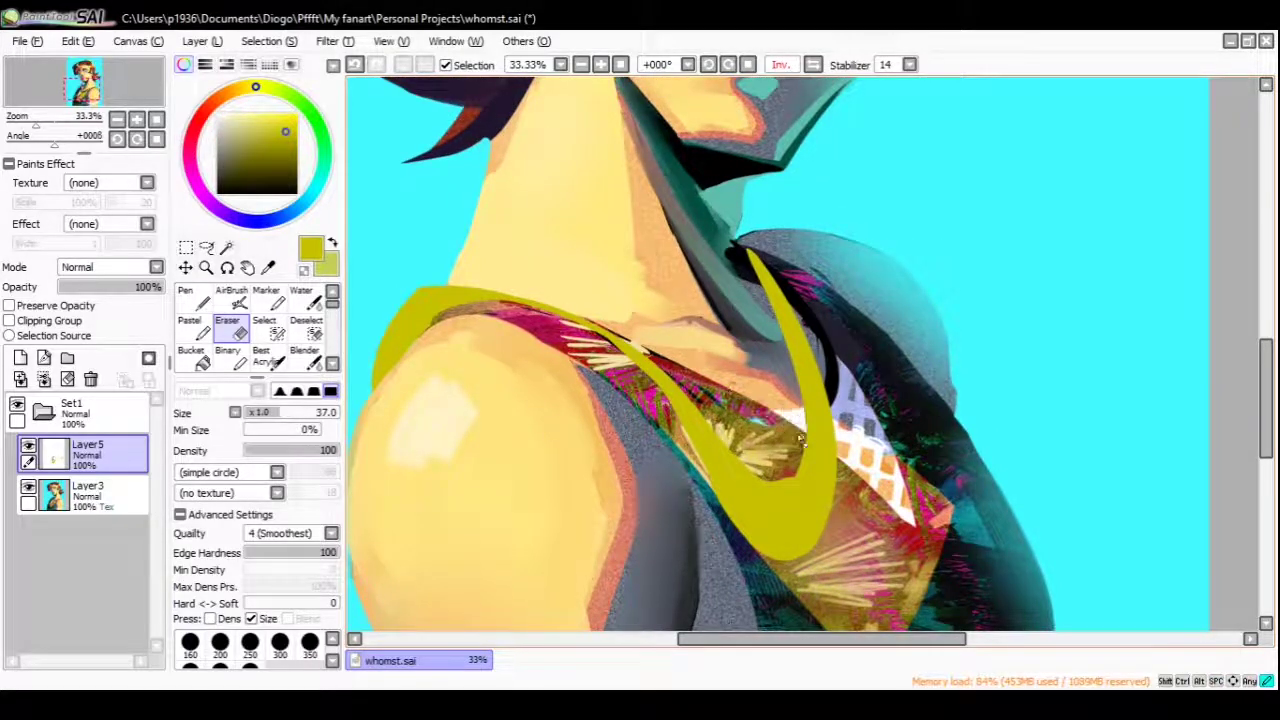
{"action": "key", "text": "h"}
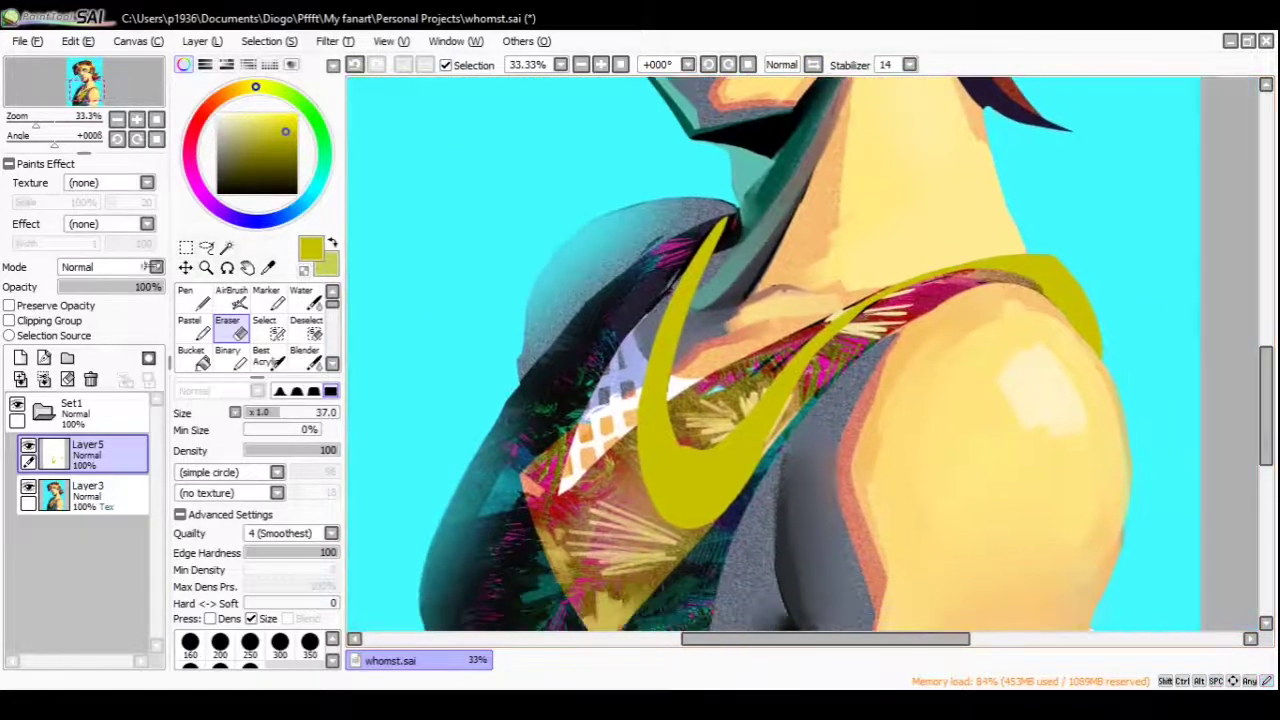
Preserve Layer5's opacity, paint the band's upper end dark grey and blend it into the mustard with the Water brush at size 350
{"action": "key", "text": "n"}
{"action": "left_click", "coordinate": [725, 225], "text": "alt"}
{"action": "mouse_move", "coordinate": [732, 214]}
{"action": "left_mouse_down"}
{"action": "mouse_move", "coordinate": [690, 290]}
{"action": "mouse_move", "coordinate": [730, 216]}
{"action": "left_mouse_up"}
{"action": "mouse_move", "coordinate": [690, 298]}
{"action": "left_mouse_down"}
{"action": "mouse_move", "coordinate": [655, 395]}
{"action": "mouse_move", "coordinate": [565, 285]}
{"action": "left_mouse_up"}
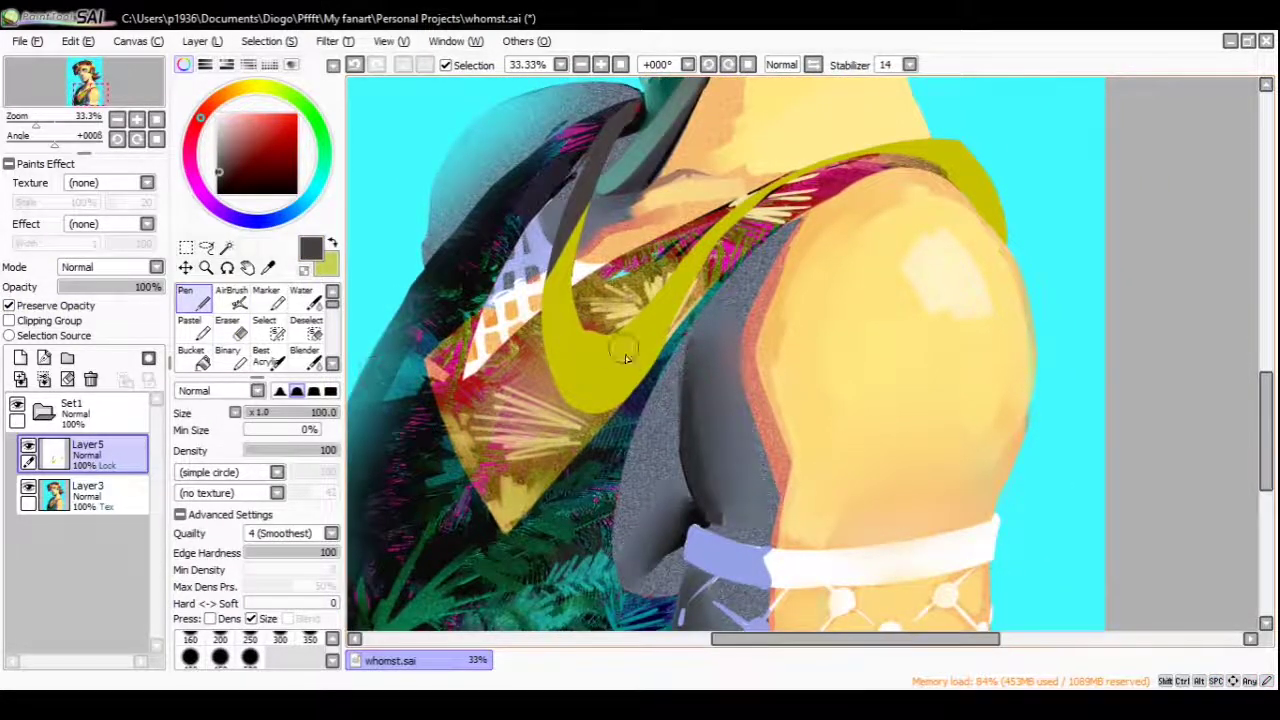
{"action": "left_click", "coordinate": [318, 305]}
{"action": "mouse_move", "coordinate": [590, 195]}
{"action": "left_mouse_down"}
{"action": "mouse_move", "coordinate": [495, 300]}
{"action": "mouse_move", "coordinate": [580, 352]}
{"action": "left_mouse_up"}
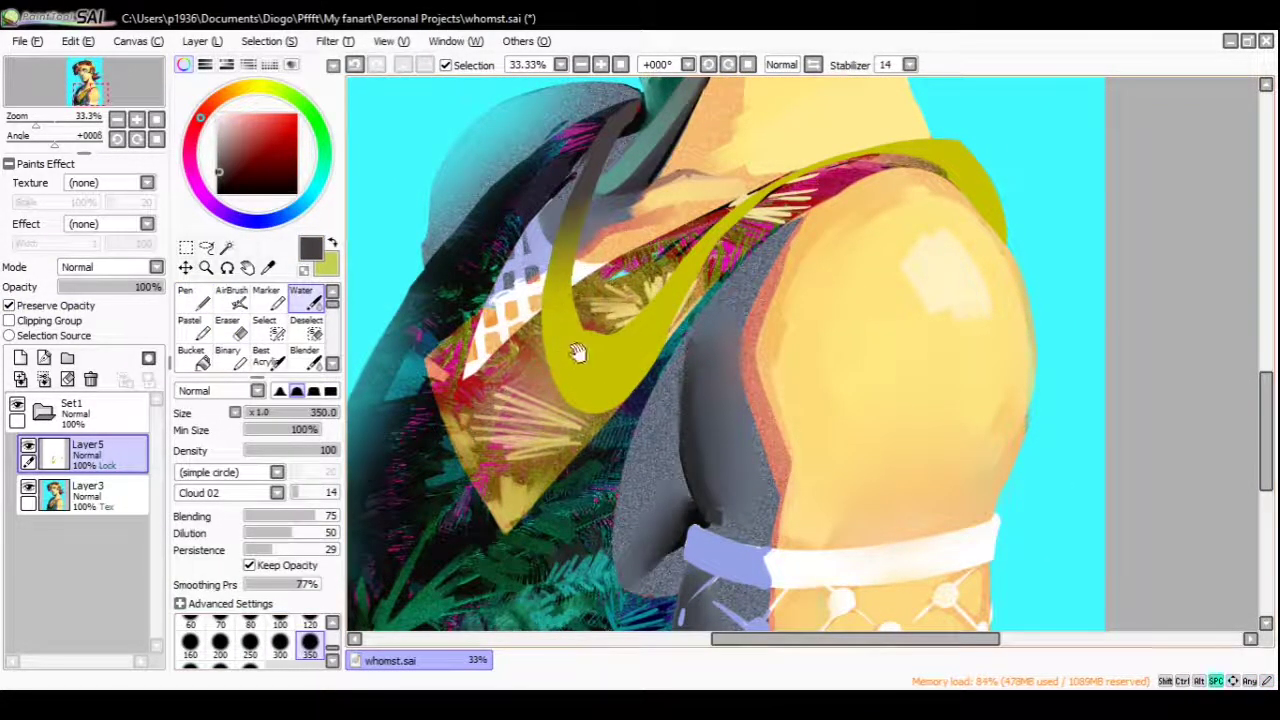
Paint the band white over the shoulder and draw thin white lines across its front curve, using the Pen at size 100
{"action": "left_click", "coordinate": [515, 418], "text": "ctrl+alt"}
{"action": "scroll", "coordinate": [515, 418], "scroll_direction": "up", "scroll_amount": 3}
{"action": "key", "text": "n"}
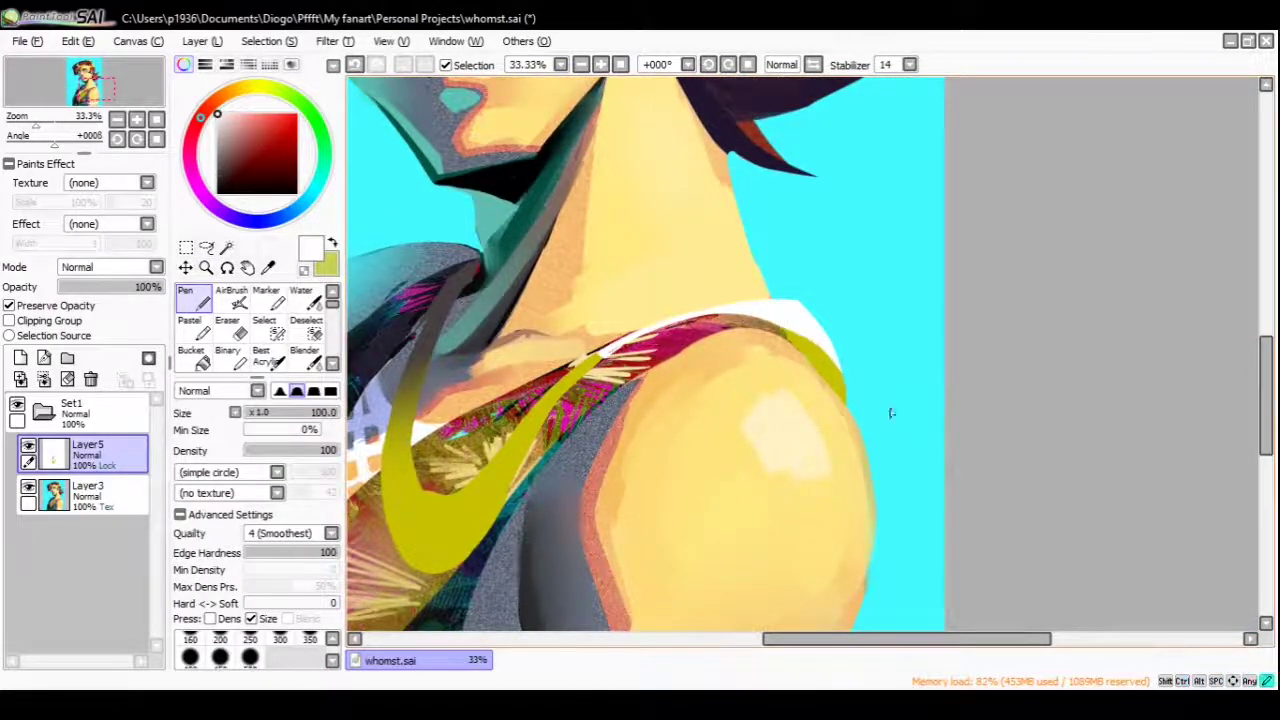
{"action": "left_click_drag", "start_coordinate": [575, 367], "coordinate": [725, 307]}
{"action": "mouse_move", "coordinate": [590, 432]}
{"action": "left_mouse_down"}
{"action": "mouse_move", "coordinate": [570, 505]}
{"action": "mouse_move", "coordinate": [618, 476]}
{"action": "left_mouse_up"}
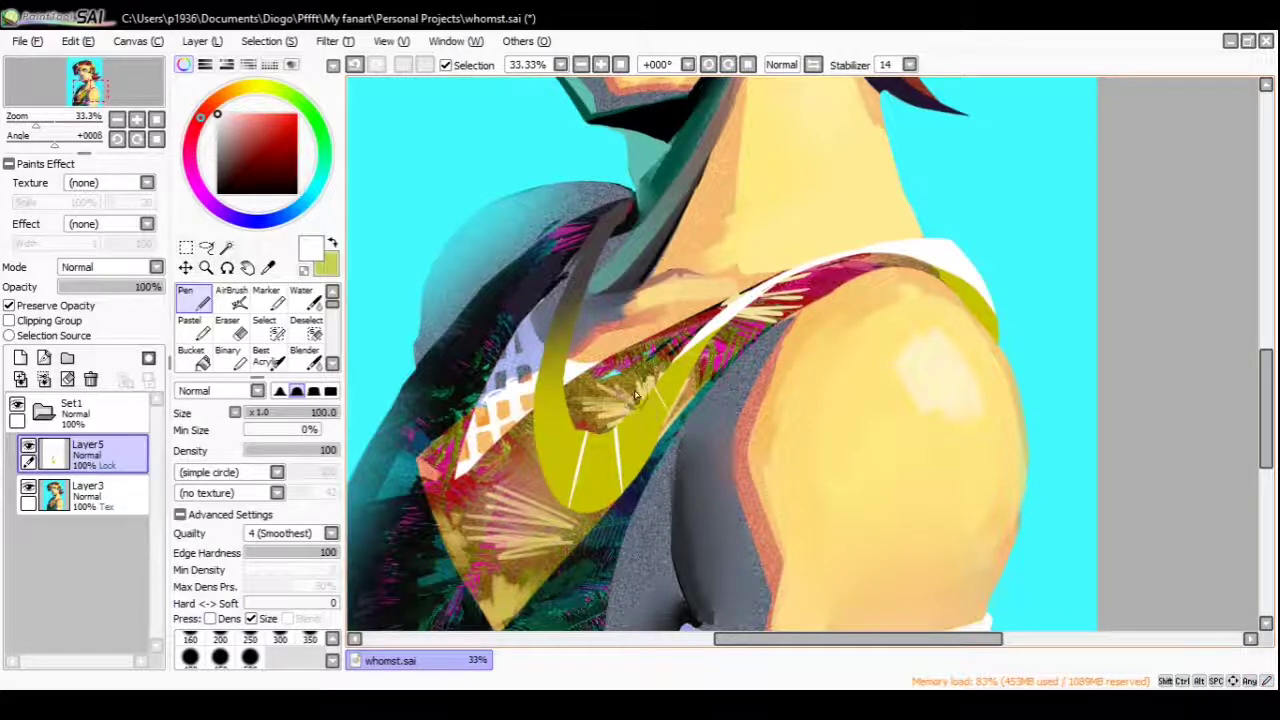
Fill white wedges between the thin lines on the band's front curve and add narrow ones on its inner side
{"action": "mouse_move", "coordinate": [634, 395]}
{"action": "left_mouse_down"}
{"action": "mouse_move", "coordinate": [670, 436]}
{"action": "mouse_move", "coordinate": [638, 366]}
{"action": "mouse_move", "coordinate": [598, 451]}
{"action": "mouse_move", "coordinate": [595, 436]}
{"action": "mouse_move", "coordinate": [620, 503]}
{"action": "mouse_move", "coordinate": [594, 435]}
{"action": "mouse_move", "coordinate": [613, 482]}
{"action": "left_mouse_up"}
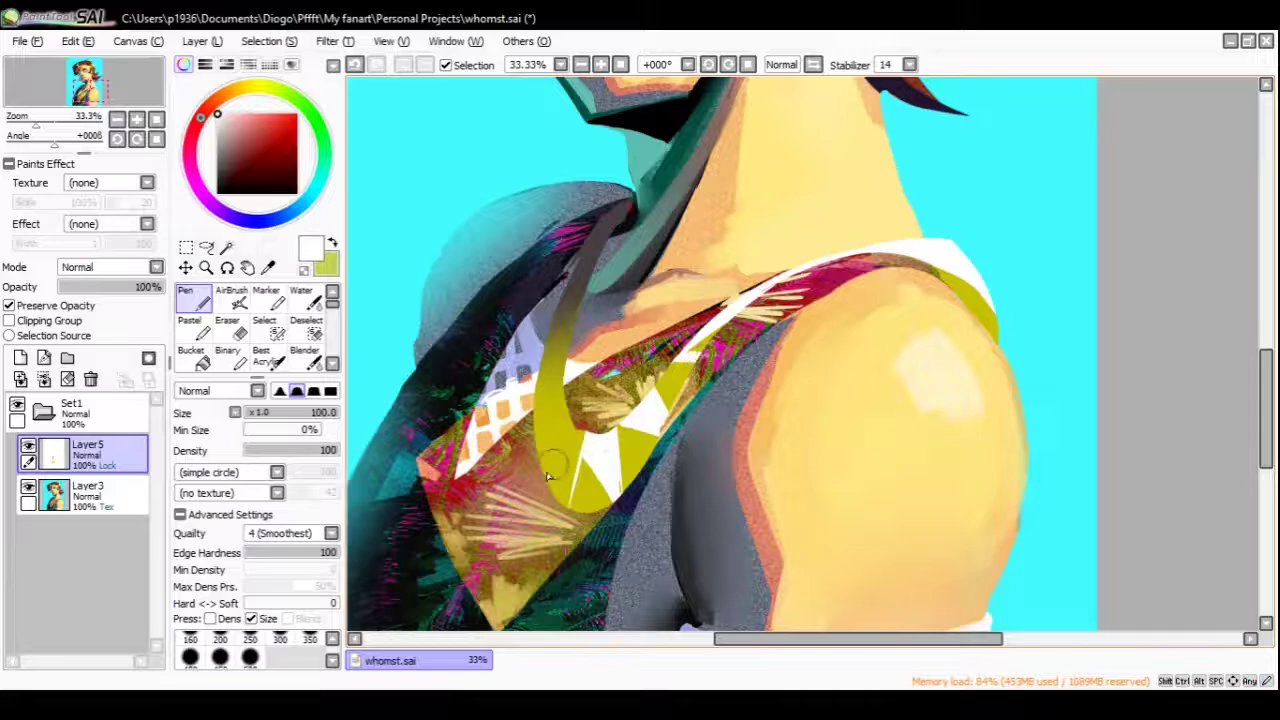
{"action": "left_click_drag", "start_coordinate": [583, 490], "coordinate": [571, 417]}
{"action": "left_click_drag", "start_coordinate": [532, 471], "coordinate": [578, 422]}
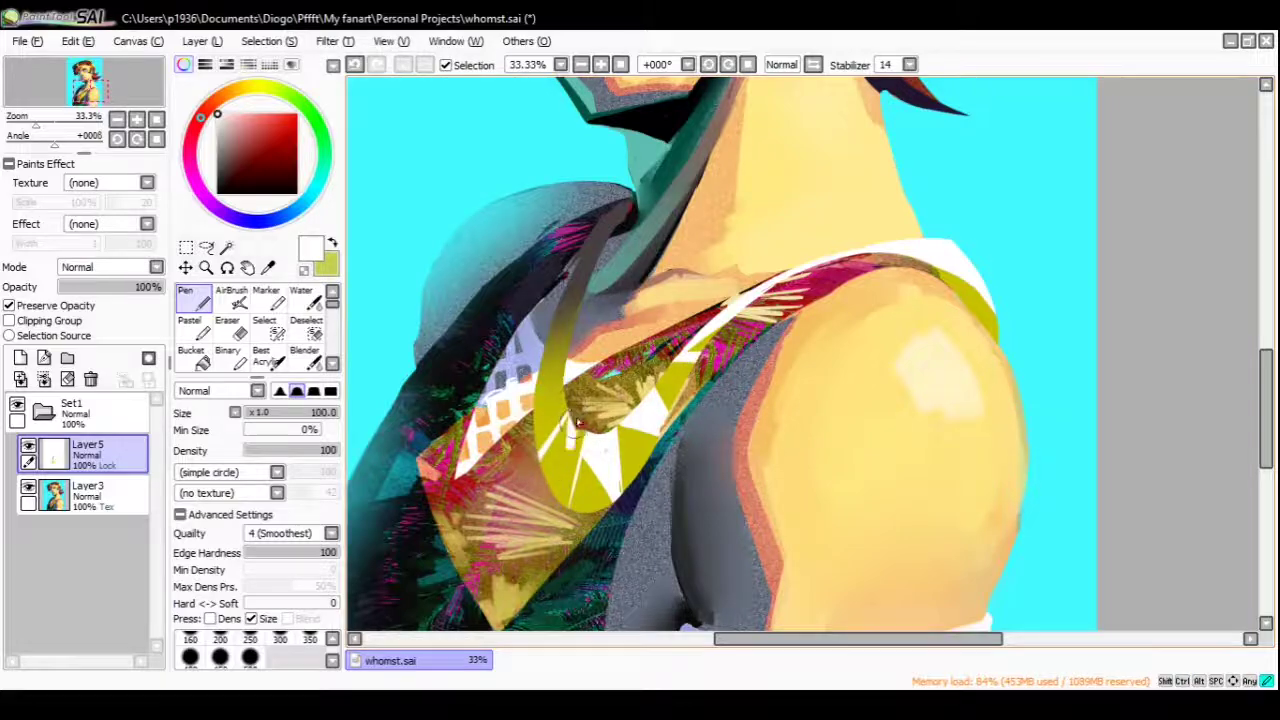
{"action": "scroll", "coordinate": [573, 445], "scroll_direction": "up", "scroll_amount": 2}
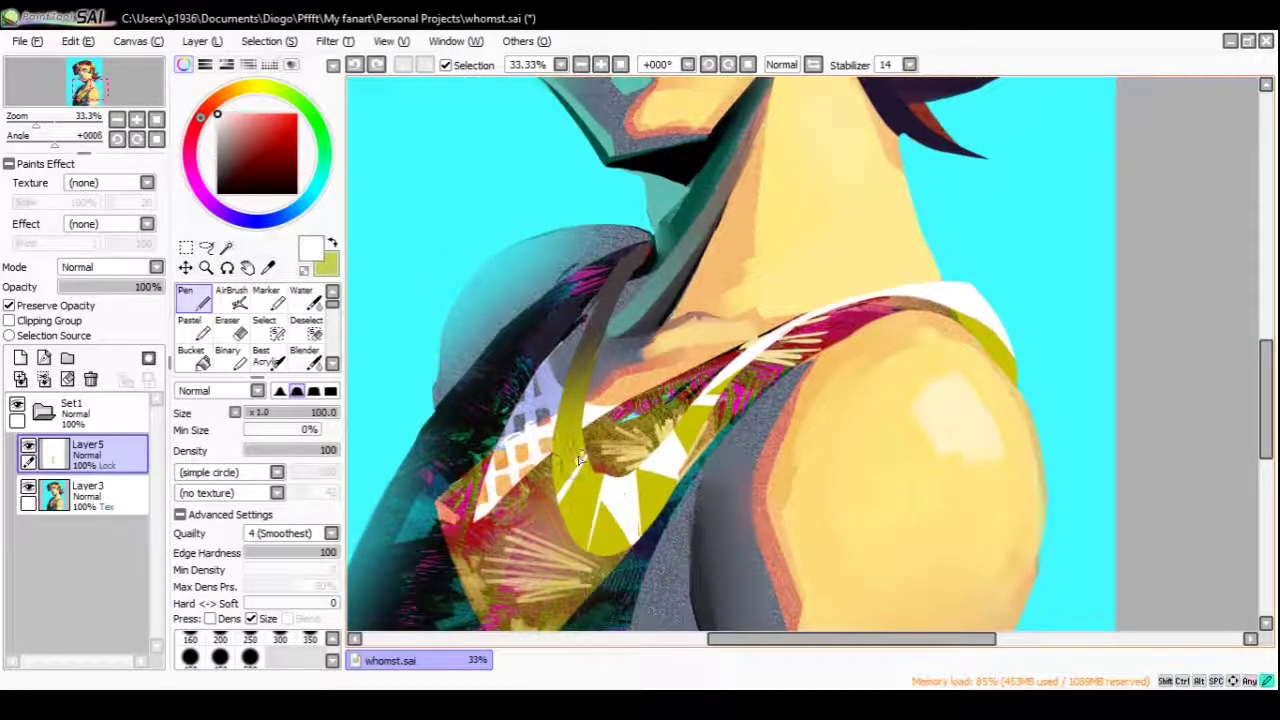
Reshape the white wedges on the band's front curve with sampled mustard and white, undoing misplaced strokes
{"action": "key", "text": "ctrl+z"}
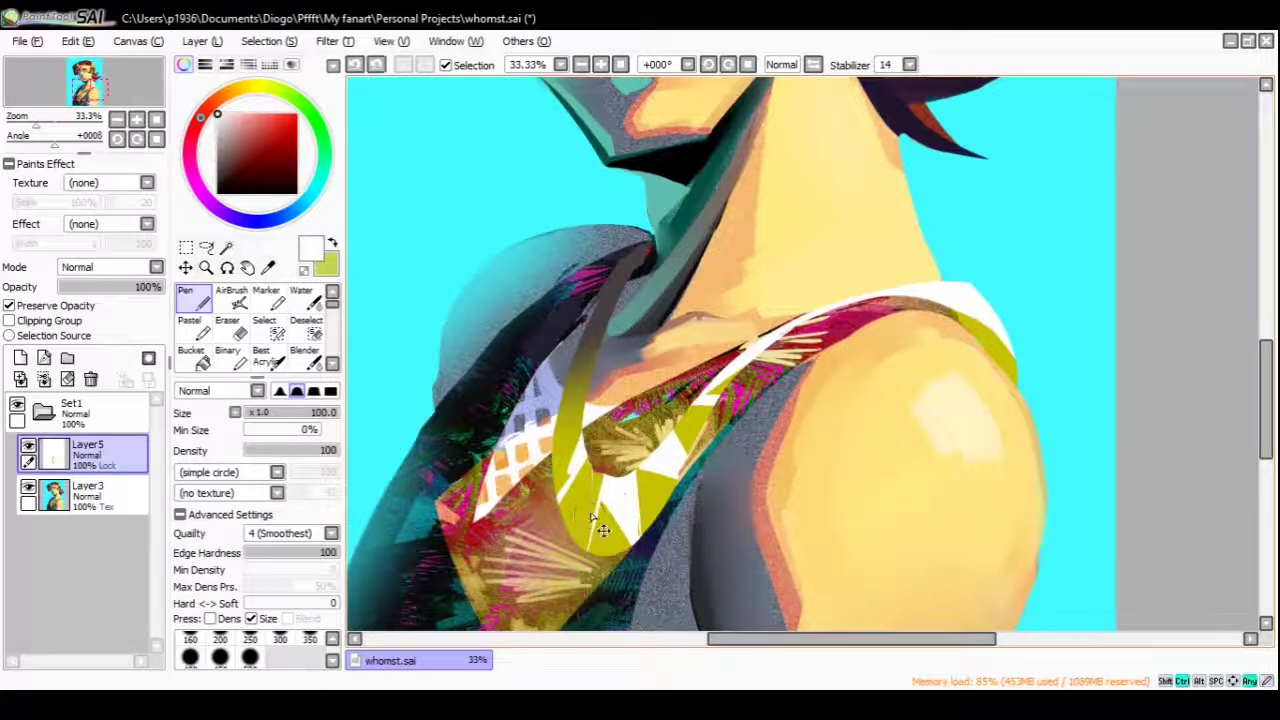
{"action": "left_click", "coordinate": [578, 487], "text": "alt"}
{"action": "mouse_move", "coordinate": [591, 517]}
{"action": "left_mouse_down"}
{"action": "mouse_move", "coordinate": [580, 488]}
{"action": "mouse_move", "coordinate": [565, 516]}
{"action": "mouse_move", "coordinate": [564, 463]}
{"action": "mouse_move", "coordinate": [561, 495]}
{"action": "mouse_move", "coordinate": [612, 500]}
{"action": "mouse_move", "coordinate": [598, 565]}
{"action": "left_mouse_up"}
{"action": "left_click", "coordinate": [638, 492], "text": "alt"}
{"action": "key", "text": "ctrl+z"}
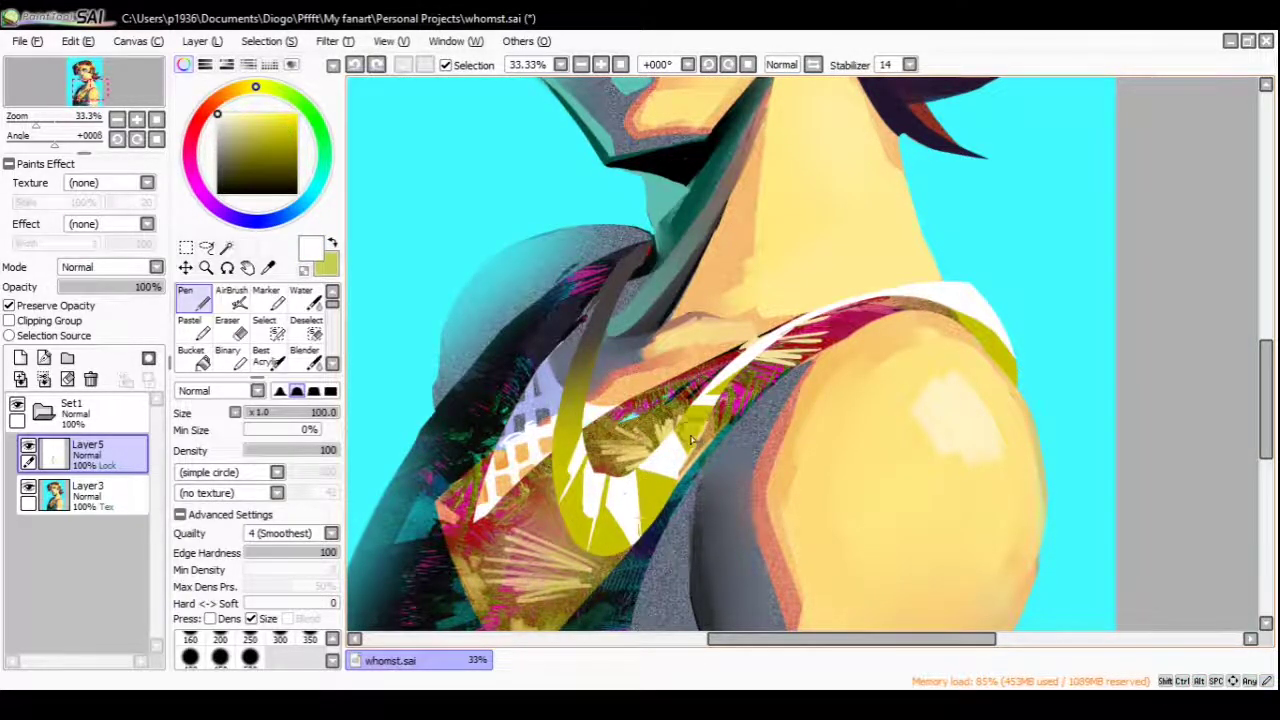
{"action": "mouse_move", "coordinate": [578, 423]}
{"action": "left_mouse_down"}
{"action": "mouse_move", "coordinate": [658, 413]}
{"action": "mouse_move", "coordinate": [655, 400]}
{"action": "left_mouse_up"}
Paint dark olive stripes between the white wedges on the band's front curve, using colours sampled from its shaded part
{"action": "left_click", "coordinate": [662, 372], "text": "alt"}
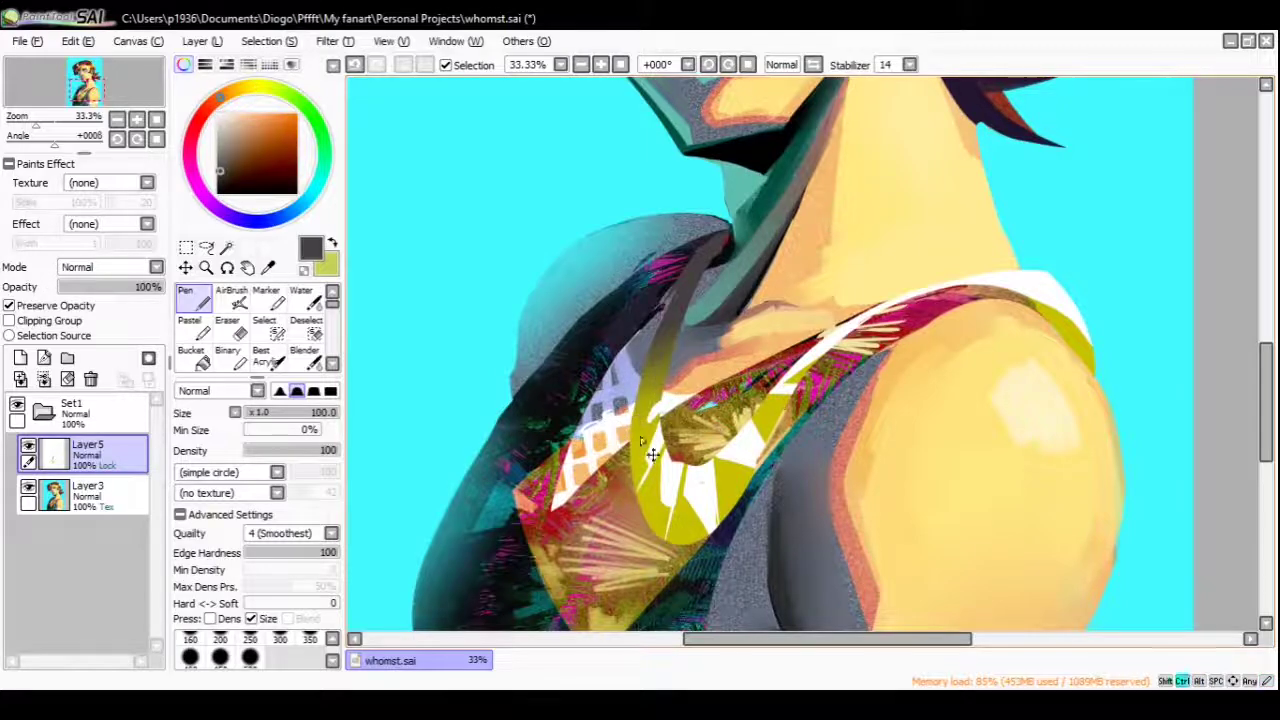
{"action": "mouse_move", "coordinate": [652, 455]}
{"action": "left_mouse_down"}
{"action": "mouse_move", "coordinate": [625, 469]}
{"action": "mouse_move", "coordinate": [651, 476]}
{"action": "mouse_move", "coordinate": [636, 502]}
{"action": "mouse_move", "coordinate": [665, 389]}
{"action": "mouse_move", "coordinate": [682, 496]}
{"action": "mouse_move", "coordinate": [675, 553]}
{"action": "left_mouse_up"}
{"action": "left_click", "coordinate": [640, 492], "text": "alt"}
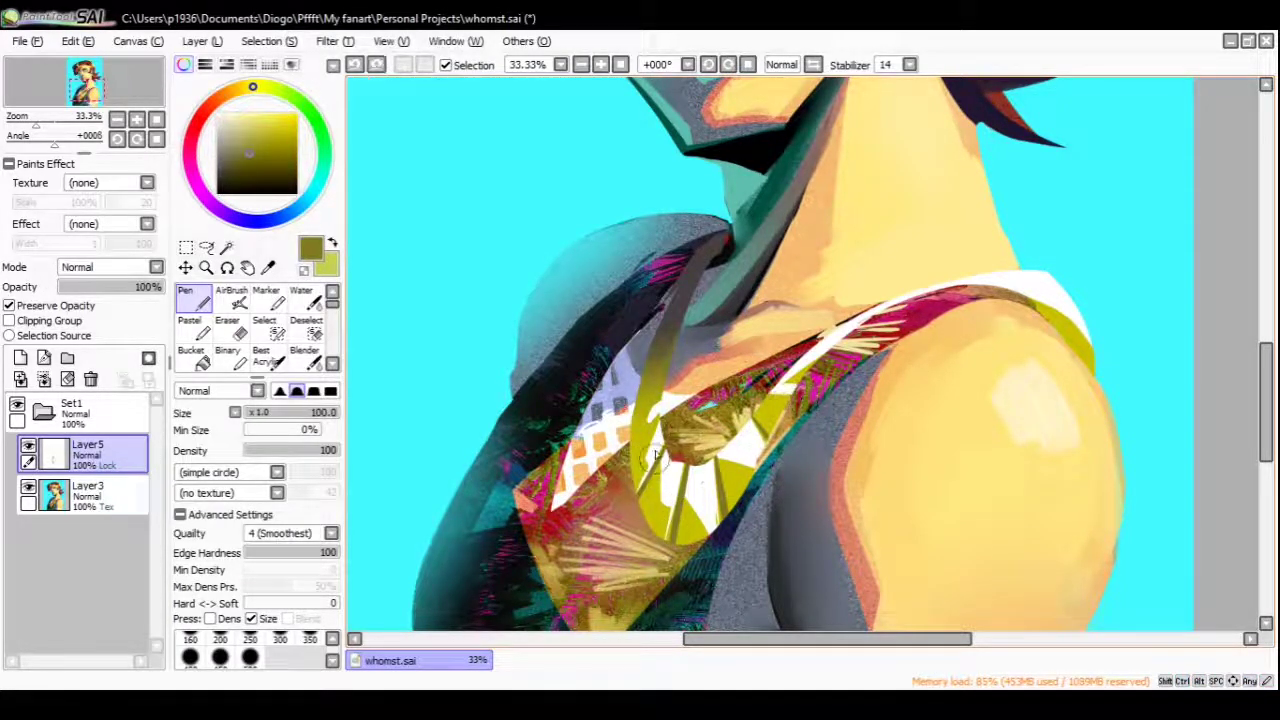
{"action": "key", "text": "ctrl+z"}
{"action": "left_click_drag", "start_coordinate": [655, 455], "coordinate": [625, 455]}
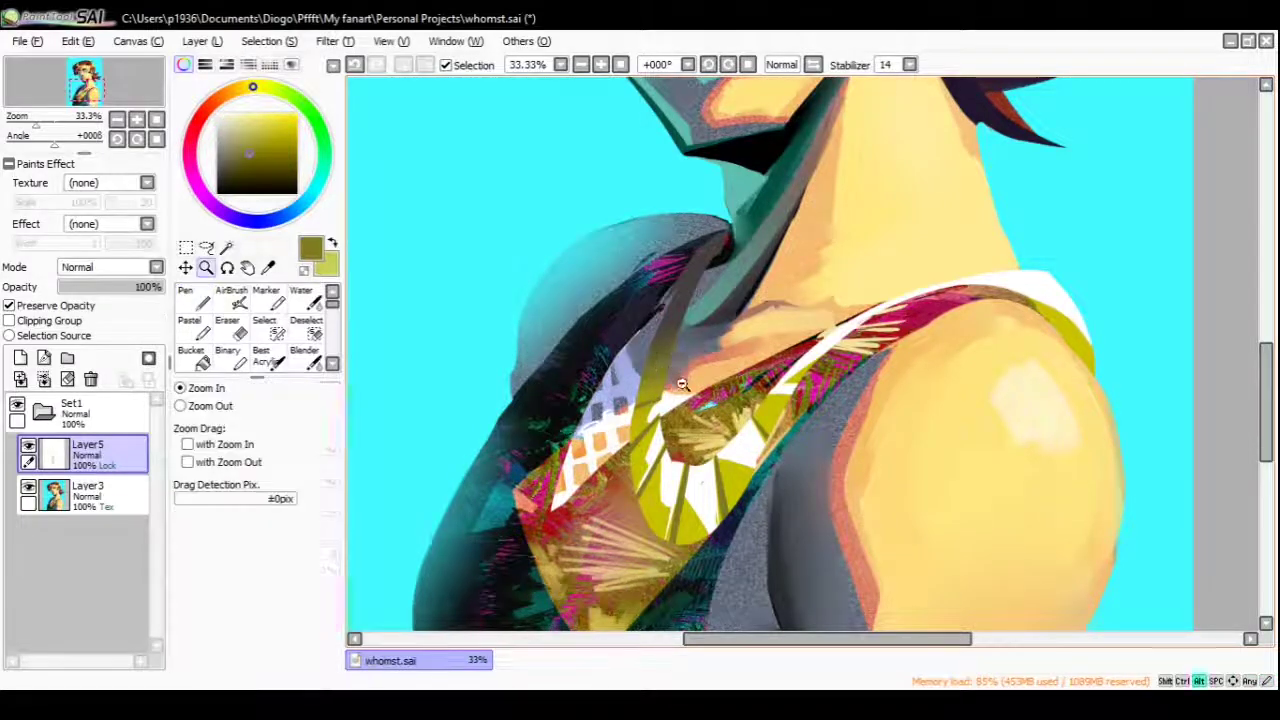
Trim the band's upper tip, preserve the layer's opacity again and shade the upper section black with the AirBrush at size 200
{"action": "left_click_drag", "start_coordinate": [677, 380], "coordinate": [678, 388]}
{"action": "key", "text": "e"}
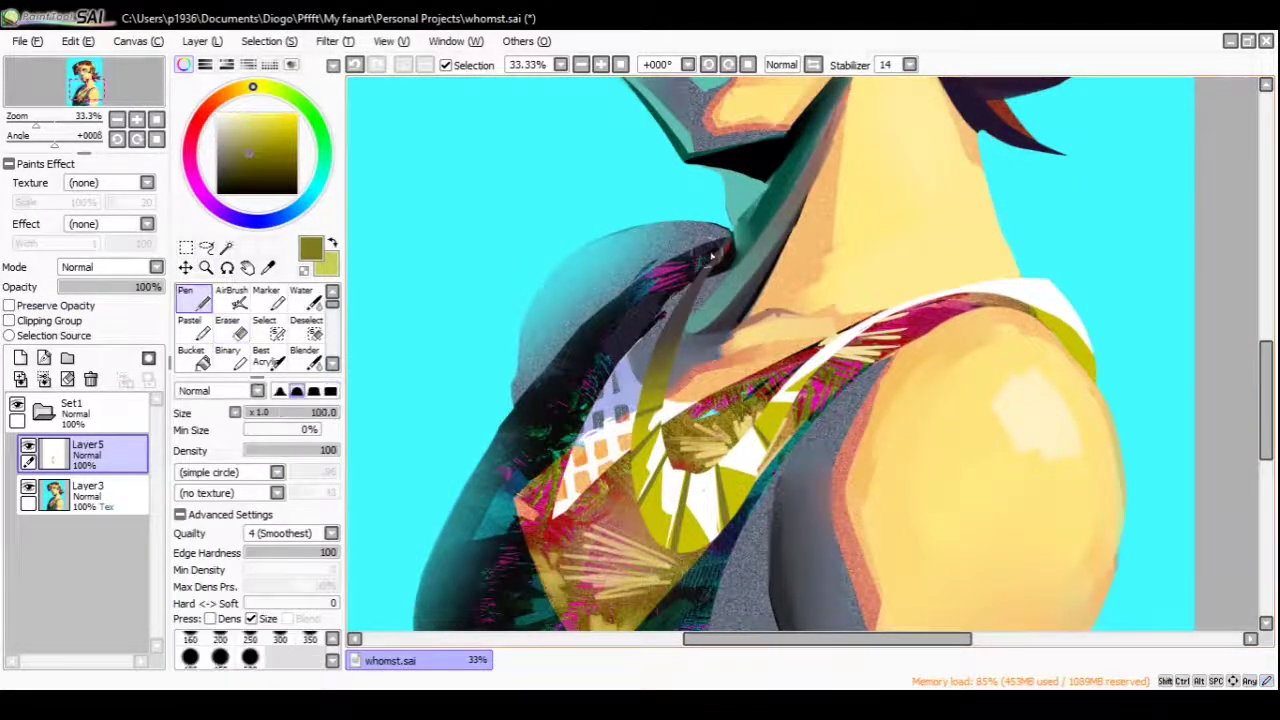
{"action": "left_click", "coordinate": [728, 250], "text": "alt"}
{"action": "left_click", "coordinate": [55, 305]}
{"action": "left_click", "coordinate": [231, 297]}
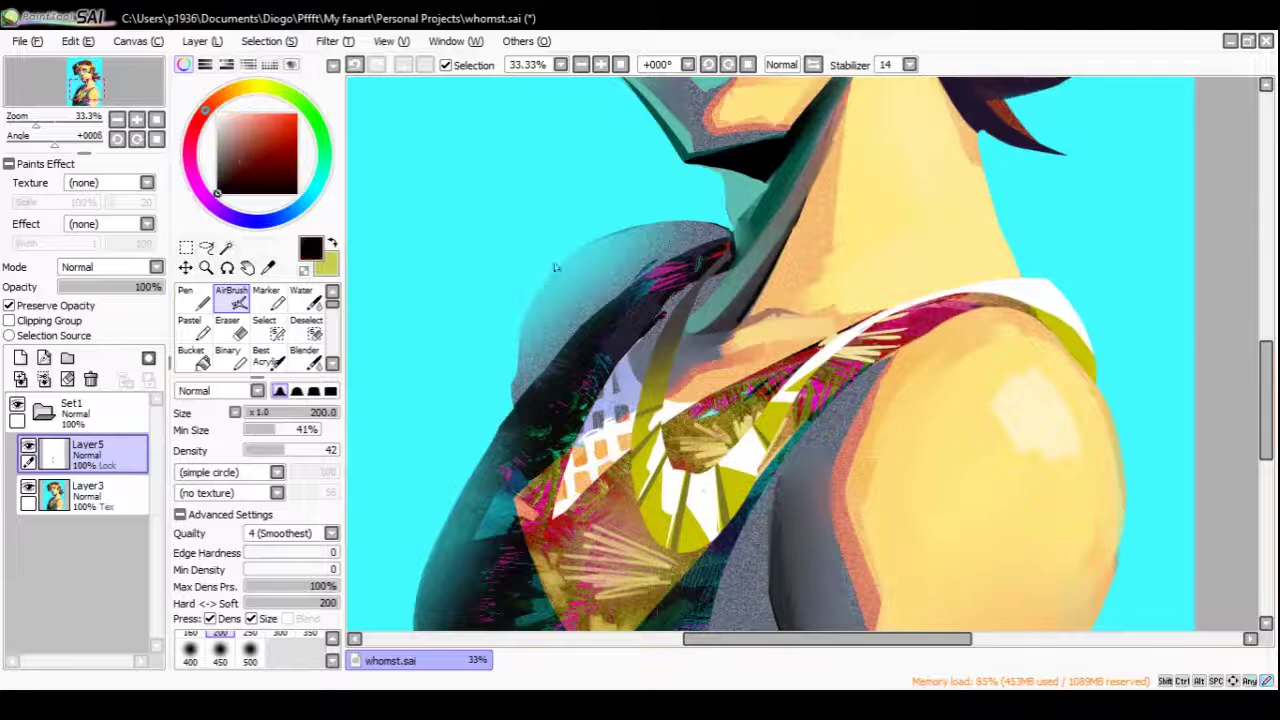
{"action": "mouse_move", "coordinate": [730, 245]}
{"action": "left_mouse_down"}
{"action": "mouse_move", "coordinate": [665, 335]}
{"action": "mouse_move", "coordinate": [708, 300]}
{"action": "left_mouse_up"}
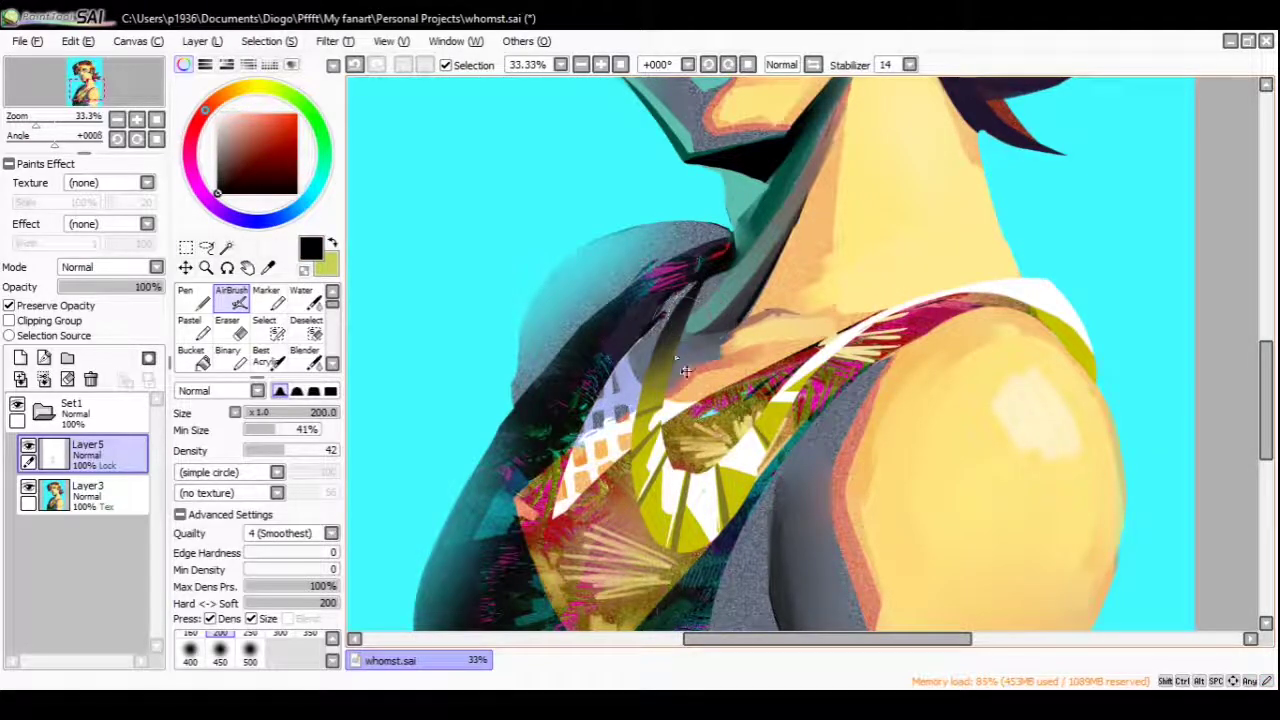
{"action": "left_click_drag", "start_coordinate": [685, 371], "coordinate": [690, 305]}
Paint the band's upper tip with sampled bright cyan using the Pen, reworking the strokes where it meets the black section
{"action": "scroll", "coordinate": [690, 305], "scroll_direction": "up", "scroll_amount": 1}
{"action": "key", "text": "n"}
{"action": "left_click", "coordinate": [730, 240], "text": "alt"}
{"action": "left_click_drag", "start_coordinate": [690, 250], "coordinate": [668, 268]}
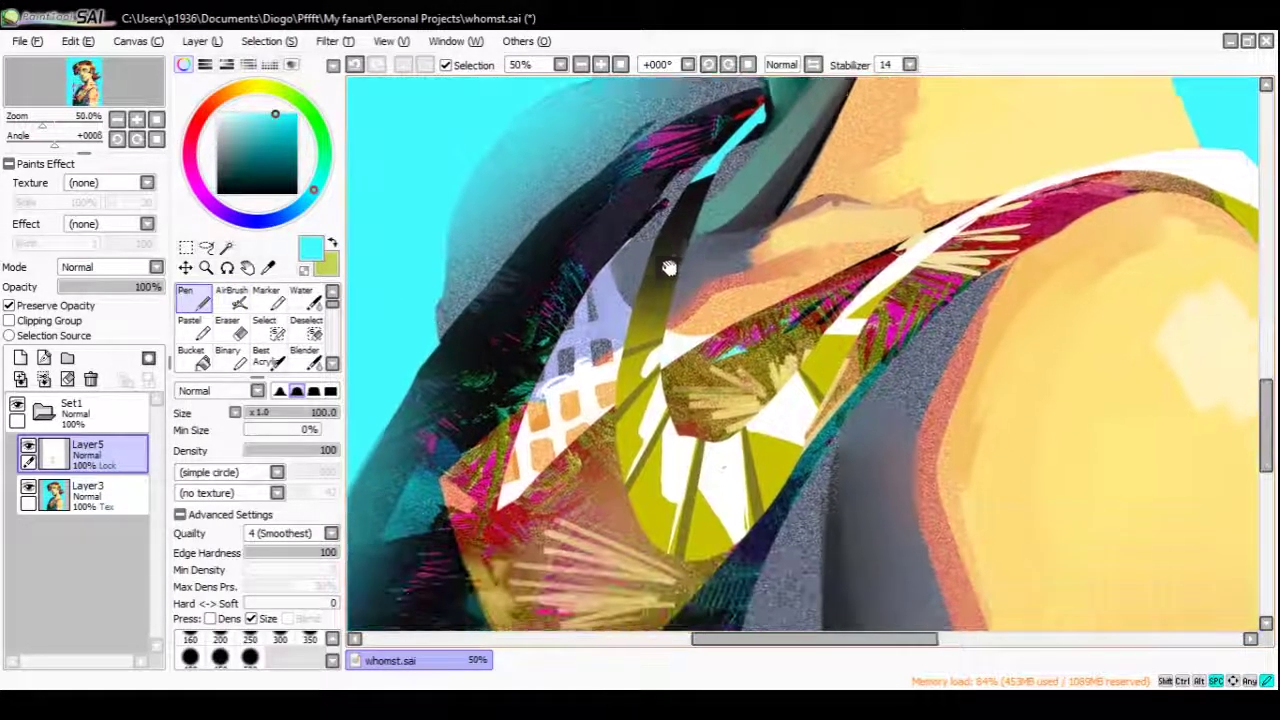
{"action": "key", "text": "ctrl+z"}
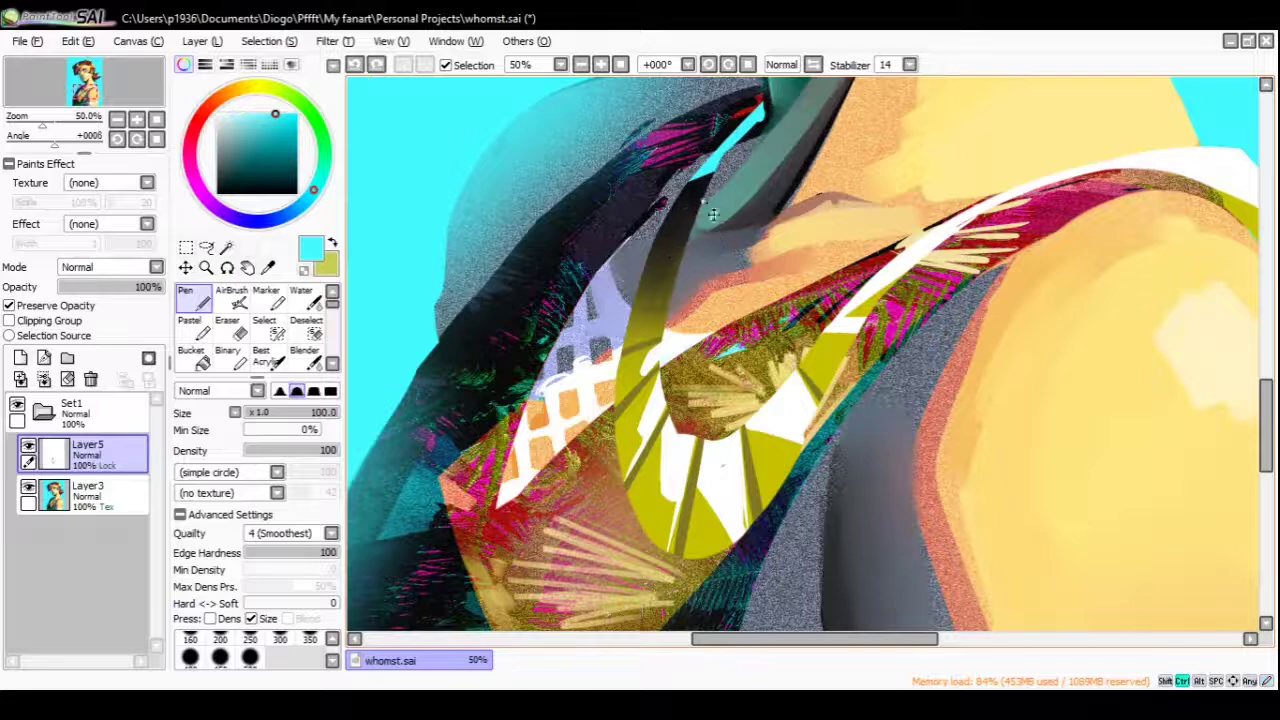
{"action": "key", "text": "ctrl+z"}
{"action": "key", "text": "ctrl+z"}
{"action": "key", "text": "ctrl+z"}
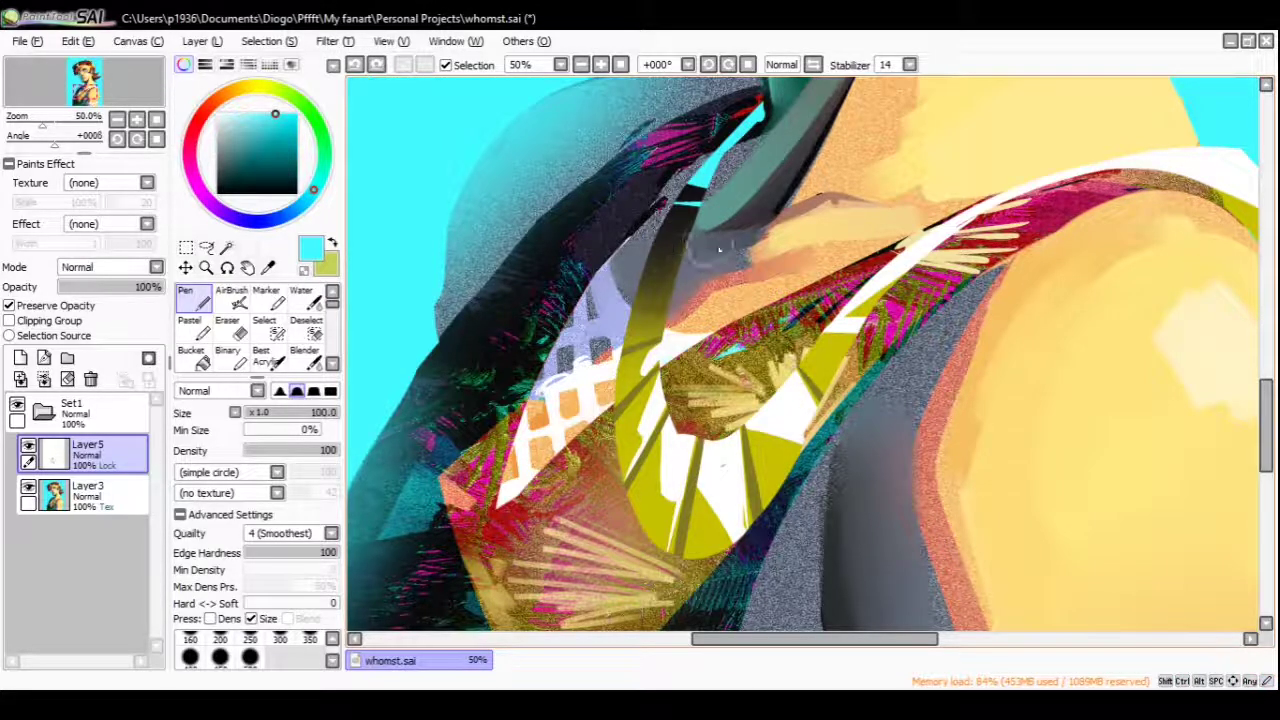
Draw thin cyan divider lines across the dark section below the band's cyan tip, checking them in the mirrored view
{"action": "key", "text": "h"}
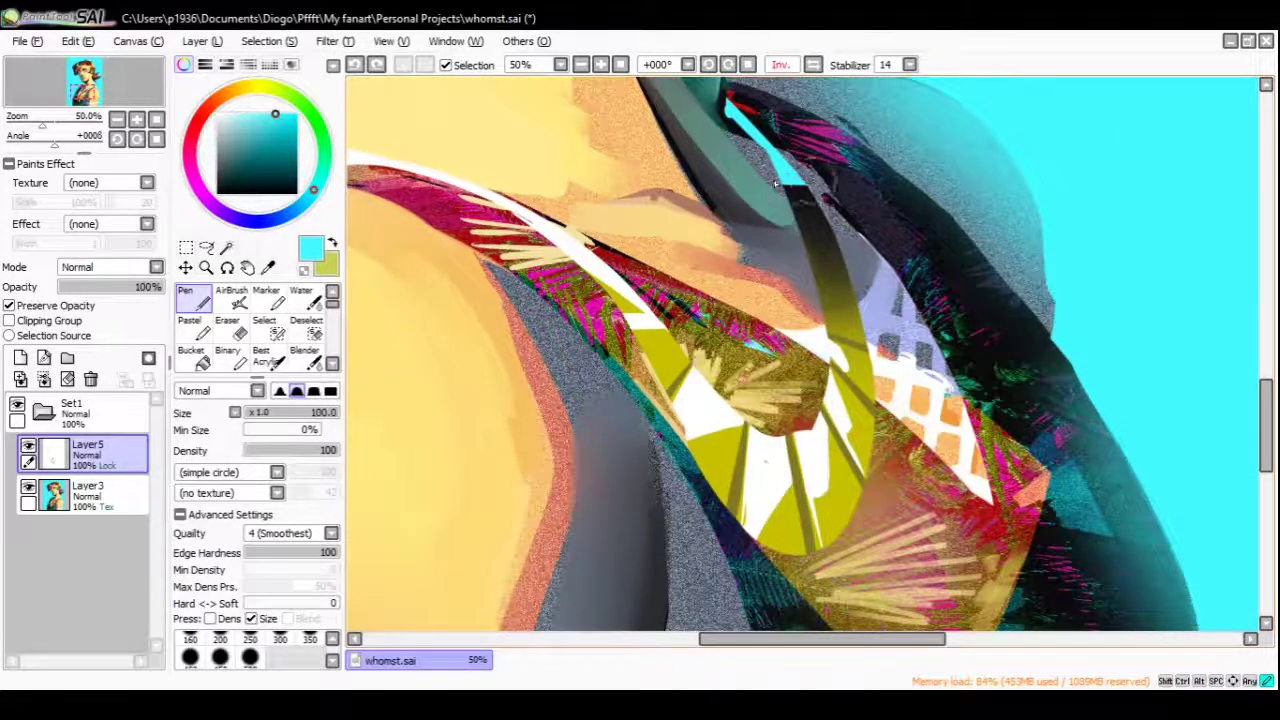
{"action": "left_click_drag", "start_coordinate": [775, 183], "coordinate": [781, 203]}
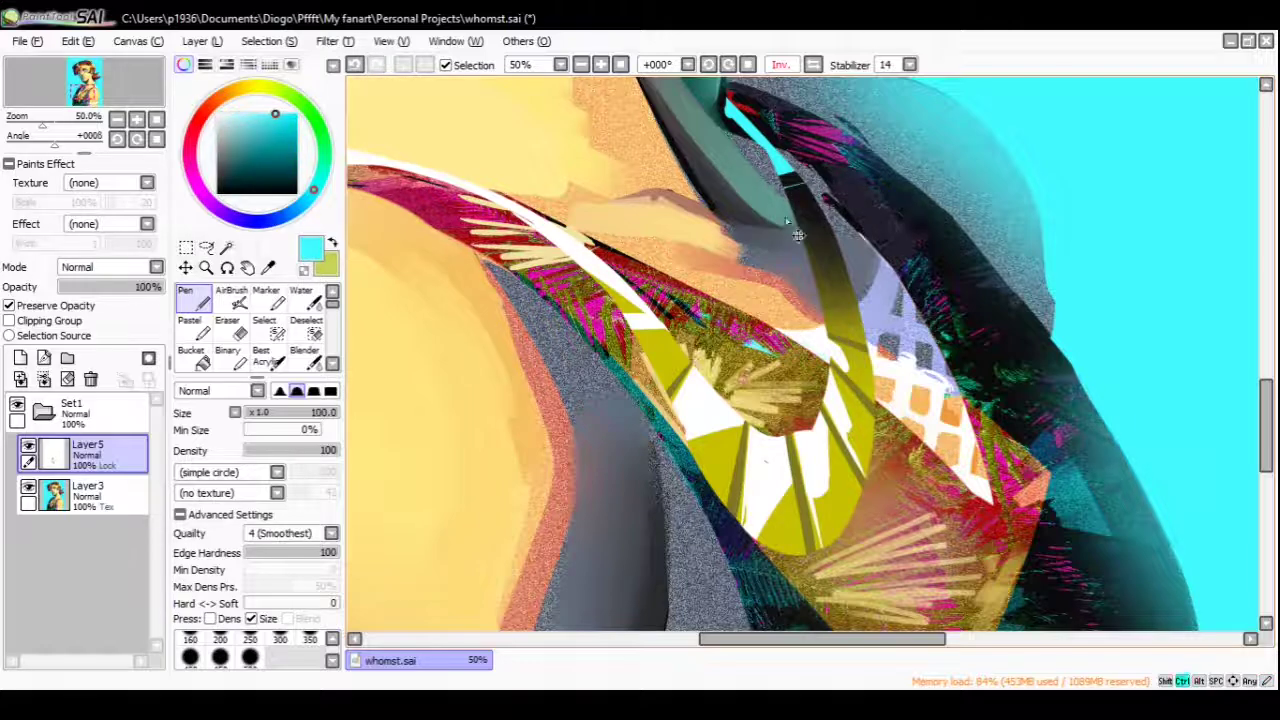
{"action": "key", "text": "h"}
{"action": "mouse_move", "coordinate": [810, 280]}
{"action": "left_mouse_down"}
{"action": "mouse_move", "coordinate": [700, 200]}
{"action": "mouse_move", "coordinate": [693, 164]}
{"action": "mouse_move", "coordinate": [713, 172]}
{"action": "left_mouse_up"}
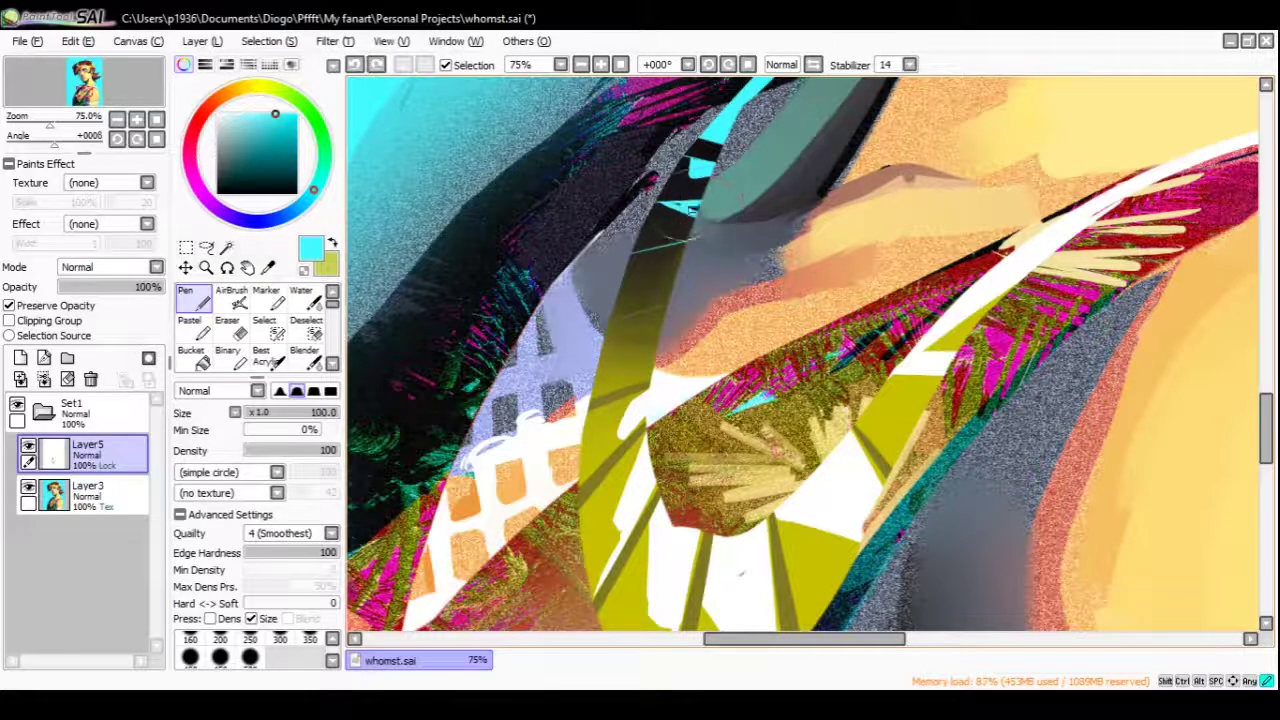
{"action": "key", "text": "h"}
{"action": "left_click_drag", "start_coordinate": [705, 183], "coordinate": [727, 205]}
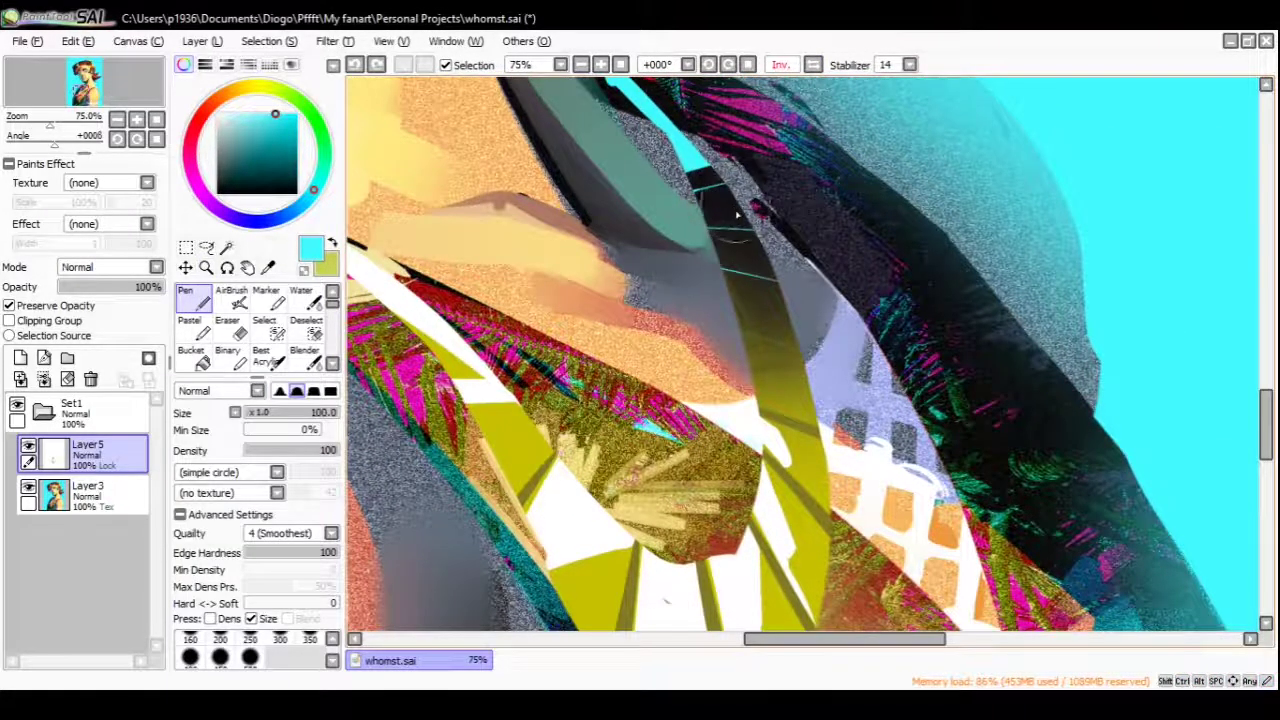
Fill cyan triangles between the divider lines along the band's dark section, trimming them with sampled dark tones
{"action": "left_click", "coordinate": [752, 238], "text": "alt"}
{"action": "left_click", "coordinate": [749, 241], "text": "alt"}
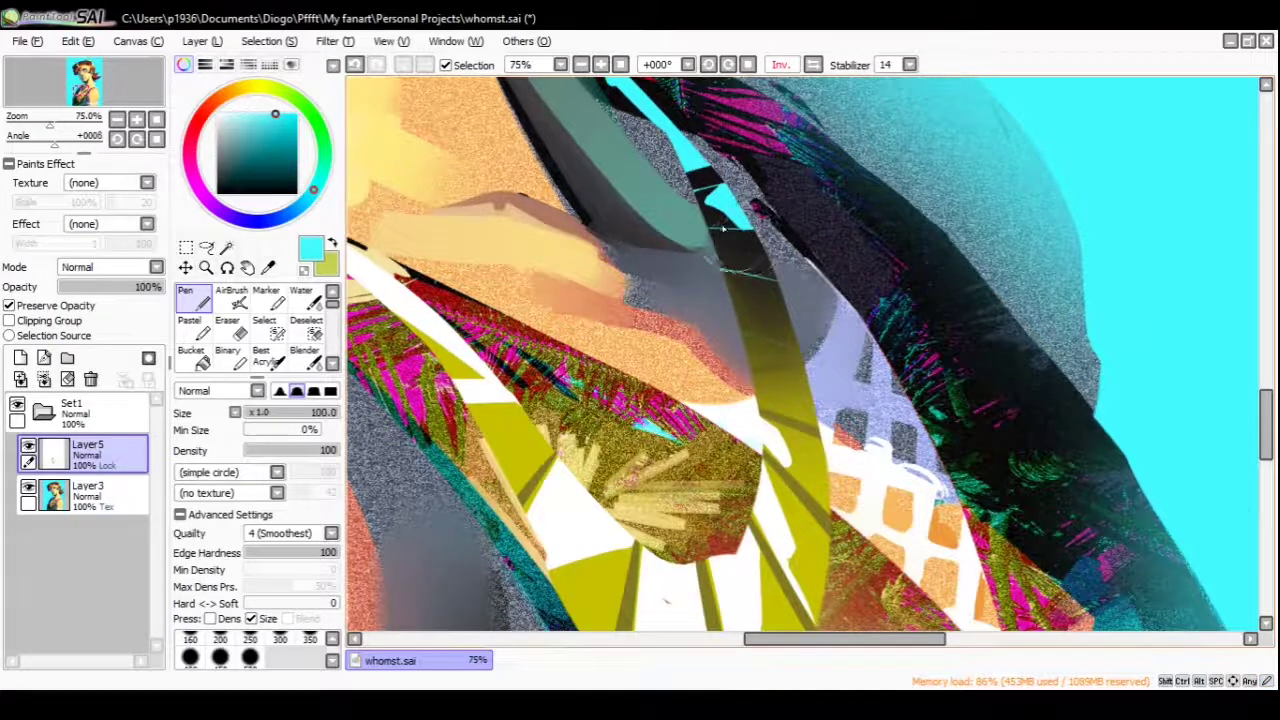
{"action": "left_click", "coordinate": [746, 245], "text": "alt"}
{"action": "left_click", "coordinate": [741, 250], "text": "alt"}
{"action": "left_click", "coordinate": [752, 262], "text": "alt"}
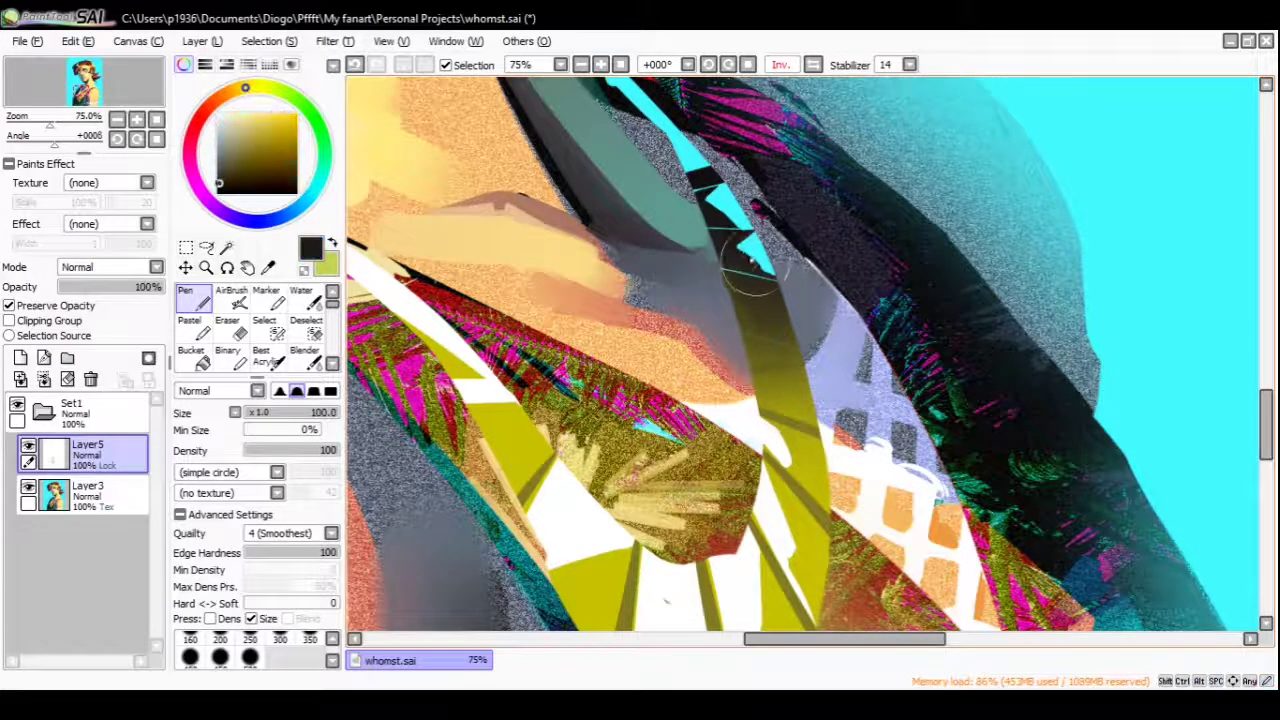
{"action": "left_click", "coordinate": [768, 276], "text": "alt"}
{"action": "left_click", "coordinate": [770, 296], "text": "alt"}
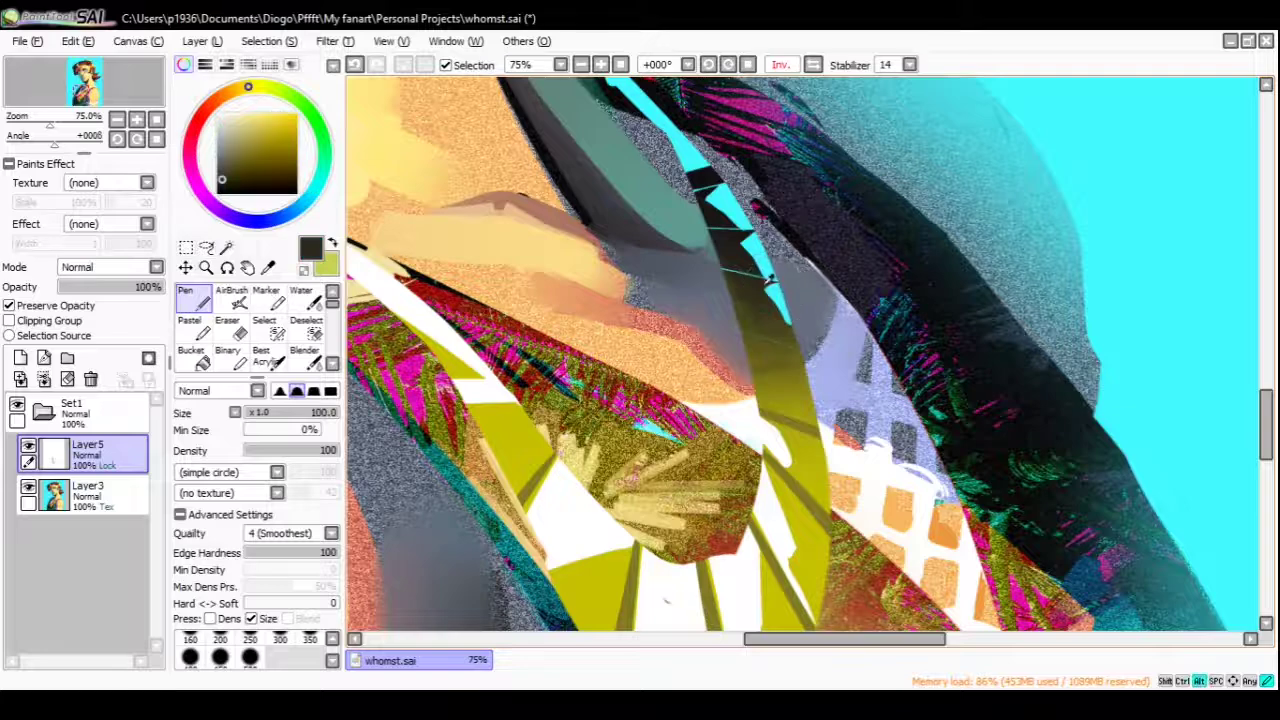
{"action": "left_click", "coordinate": [752, 305], "text": "alt"}
{"action": "scroll", "coordinate": [708, 215], "scroll_direction": "up", "scroll_amount": 1}
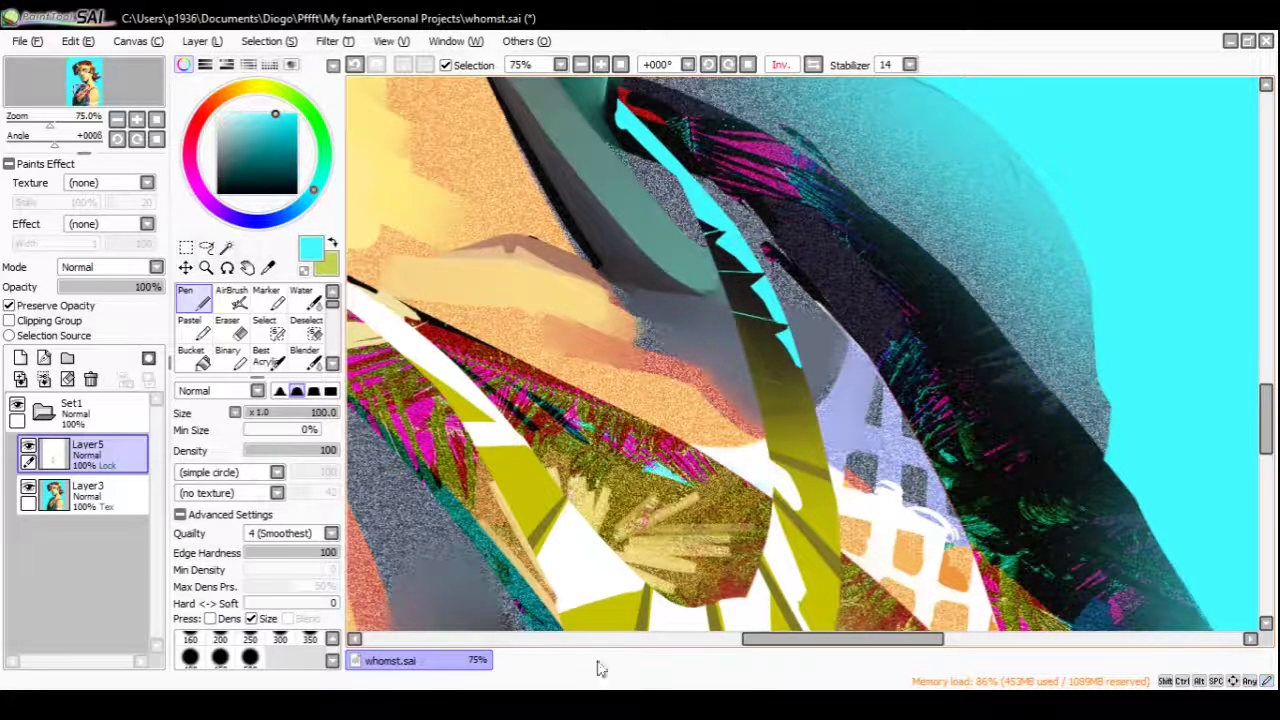
Sharpen the edges of the cyan triangles with dark tones sampled from the band in the unmirrored view
{"action": "key", "text": "h"}
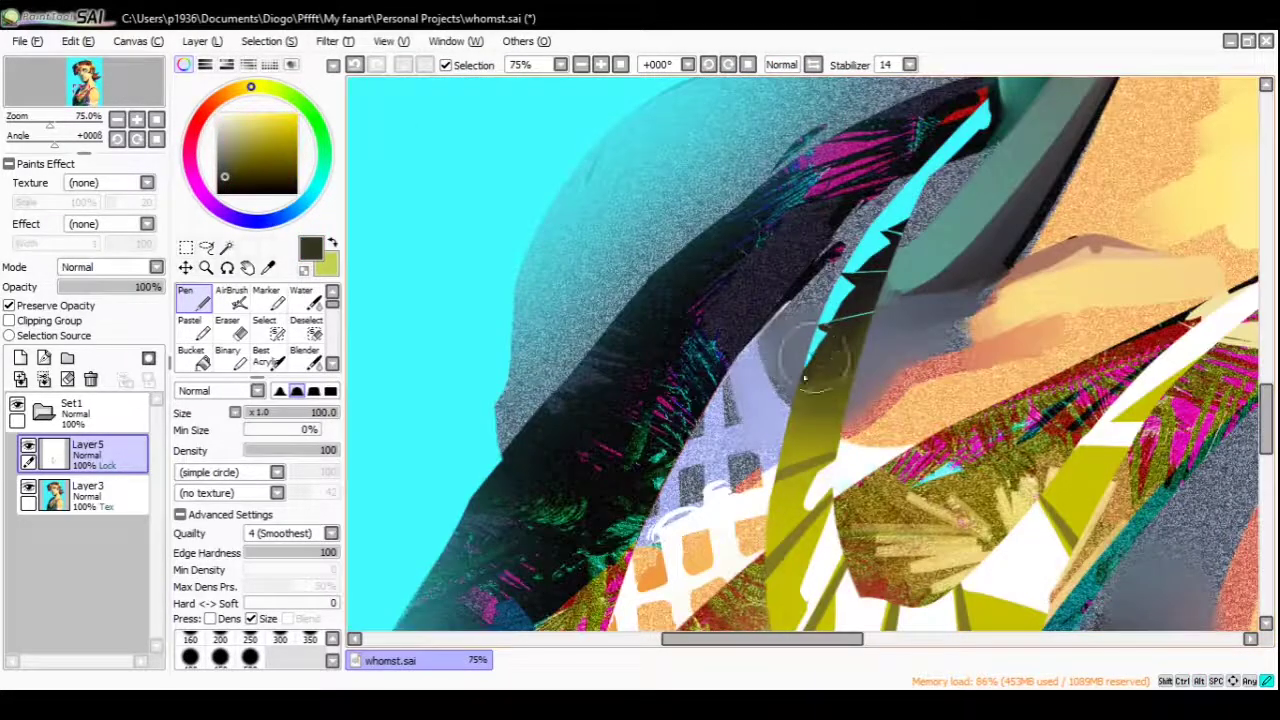
{"action": "left_click", "coordinate": [843, 310], "text": "alt"}
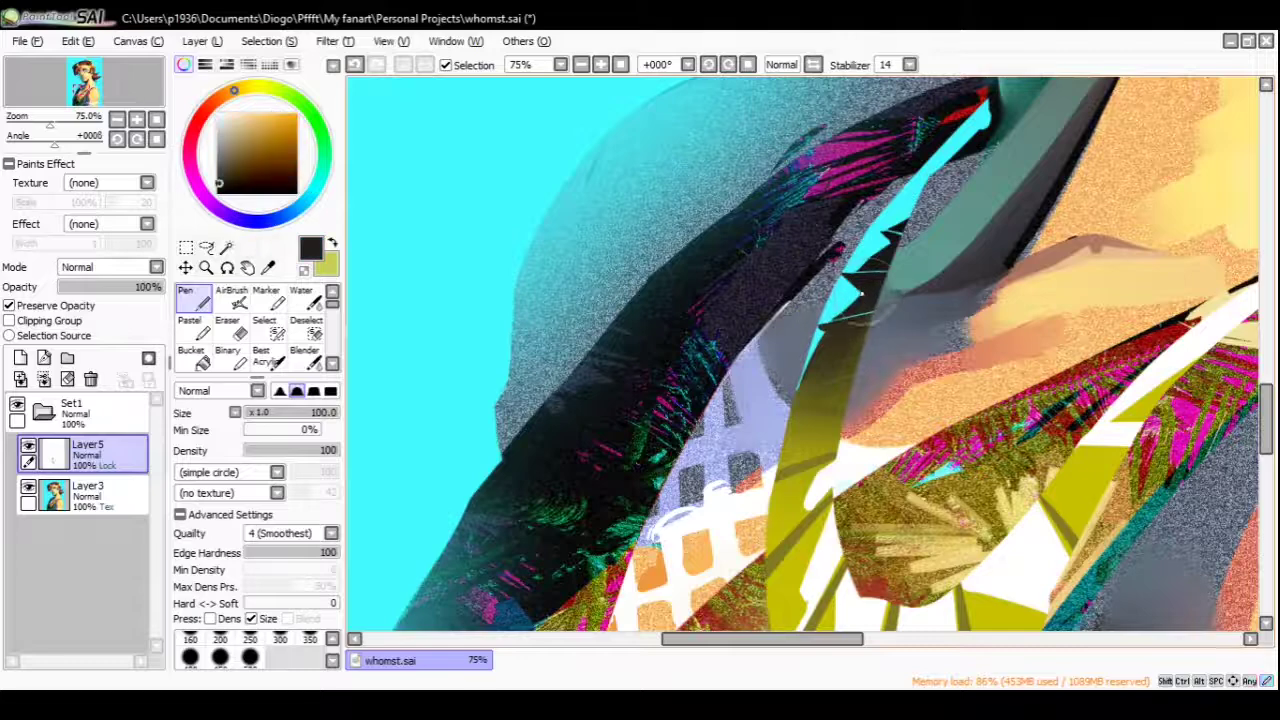
{"action": "left_click", "coordinate": [850, 302], "text": "ctrl+alt"}
{"action": "left_click", "coordinate": [855, 296], "text": "ctrl+alt"}
{"action": "left_click", "coordinate": [855, 296]}
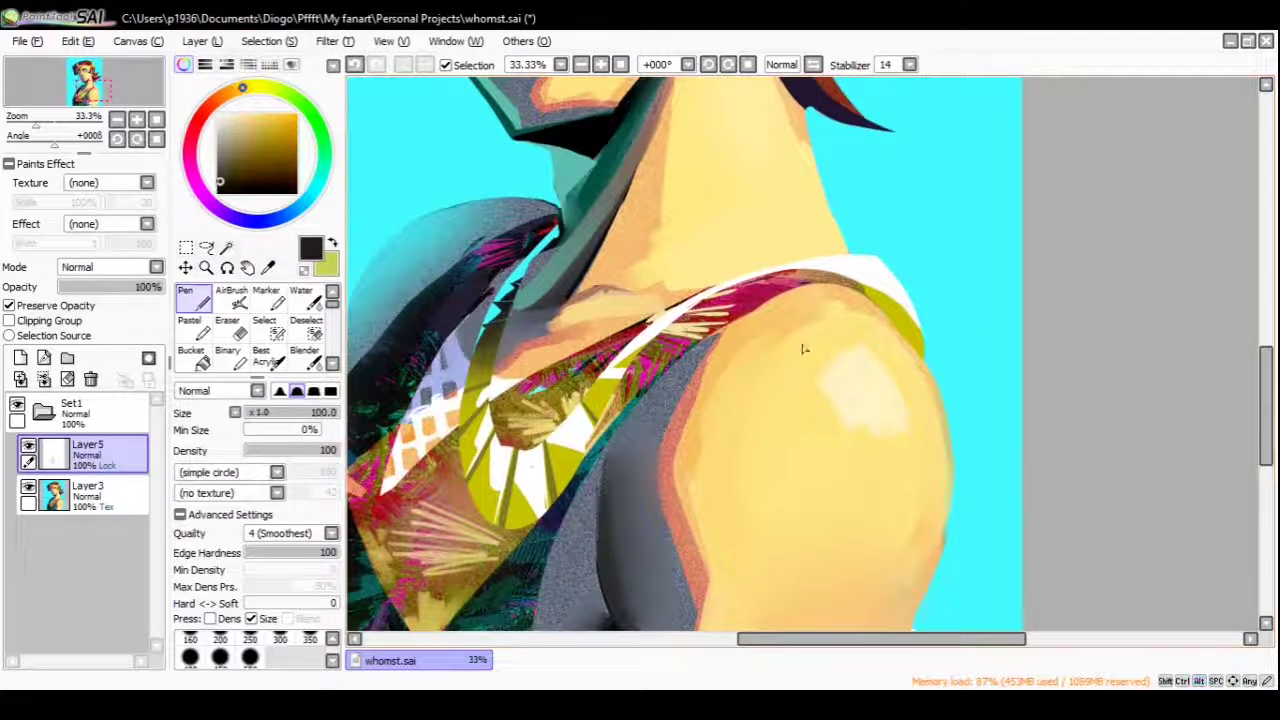
Darken the remaining mustard at the band's end behind the shoulder with the sampled near-black colour
{"action": "left_click", "coordinate": [813, 64]}
{"action": "left_click", "coordinate": [691, 371], "text": "ctrl+alt"}
{"action": "left_click", "coordinate": [691, 351]}
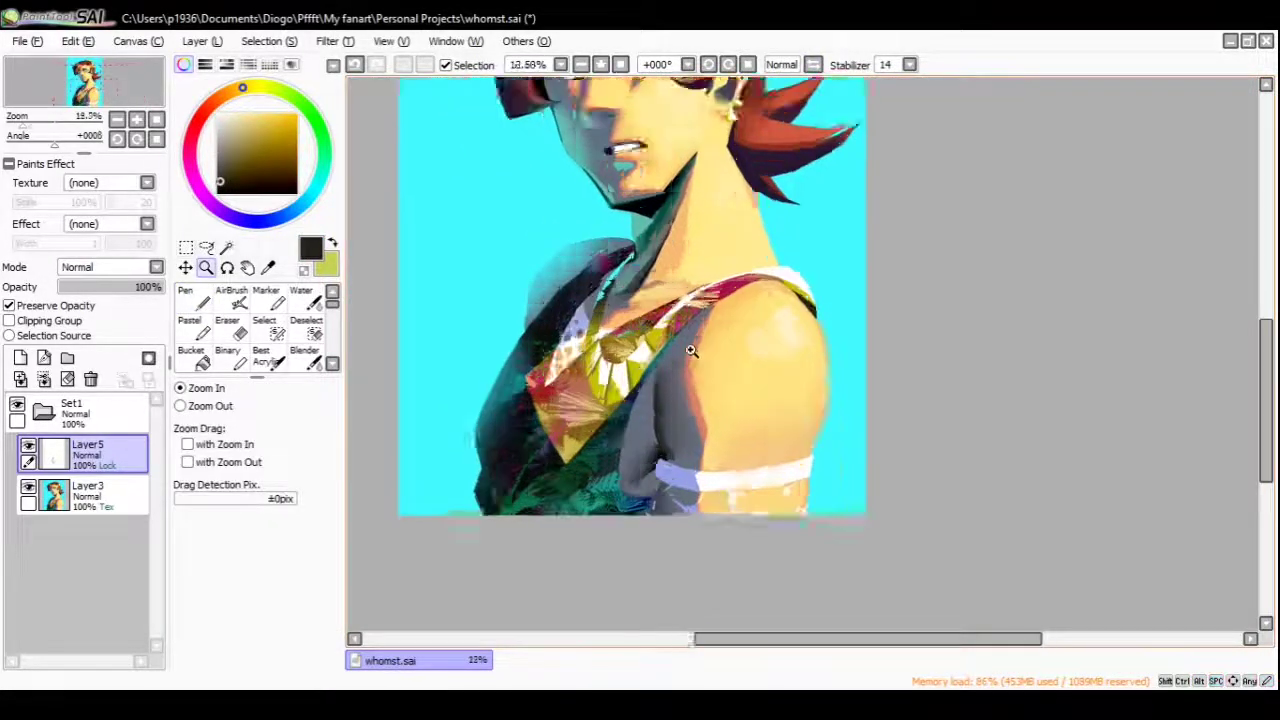
{"action": "left_click", "coordinate": [691, 351]}
On Layer3, paint a dark navy shadow line along the outer edge of the band's front curve, using a colour sampled from the shirt
{"action": "left_click", "coordinate": [87, 490]}
{"action": "left_click", "coordinate": [261, 356]}
{"action": "left_click", "coordinate": [410, 408], "text": "alt"}
{"action": "key", "text": "n"}
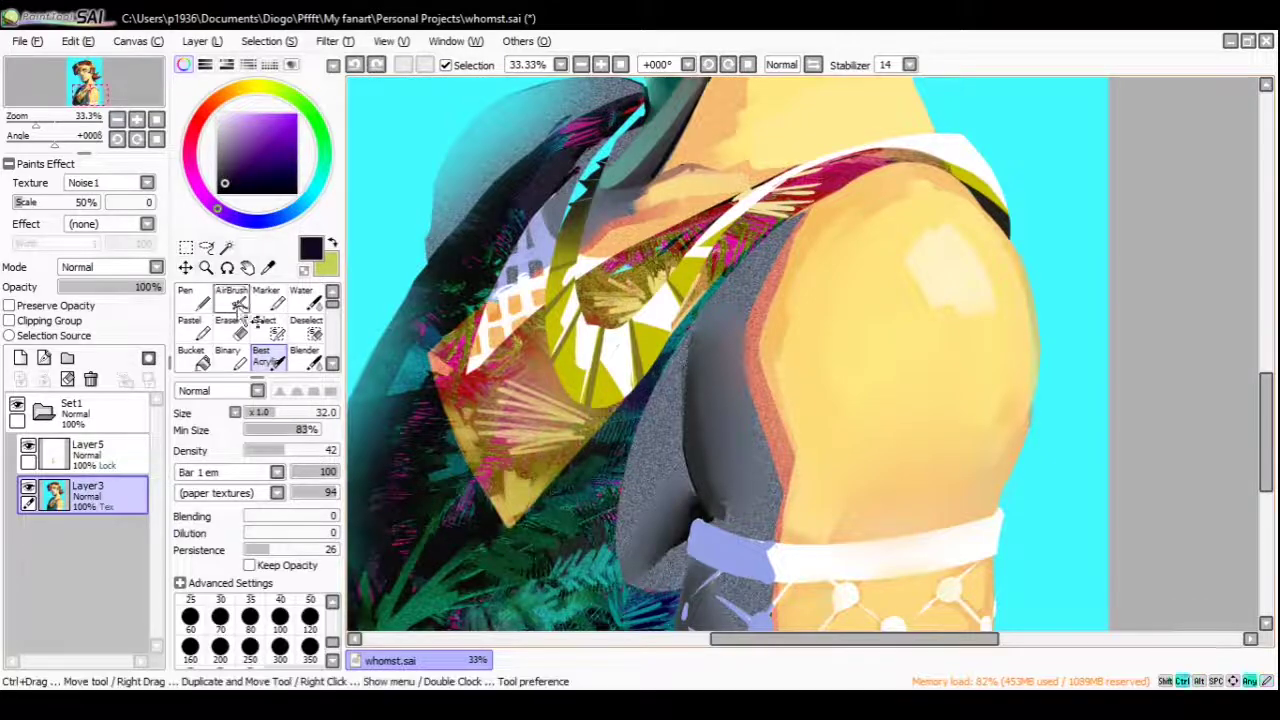
{"action": "left_click", "coordinate": [582, 394], "text": "alt"}
{"action": "mouse_move", "coordinate": [550, 330]}
{"action": "left_mouse_down"}
{"action": "mouse_move", "coordinate": [585, 408]}
{"action": "mouse_move", "coordinate": [622, 412]}
{"action": "left_mouse_up"}
{"action": "key", "text": "b"}
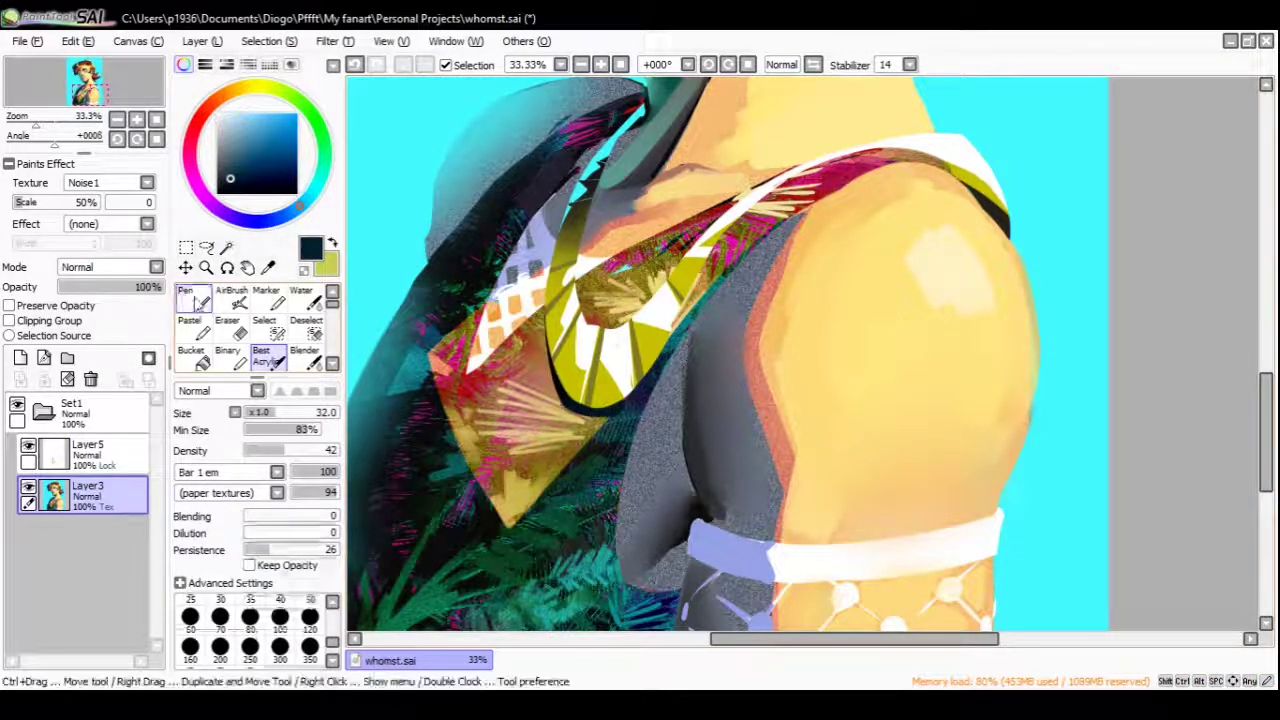
Clean up the collar's outer edge beside the checkered panel on Layer3 with lavender-grey, orange and near-black tones sampled from the painting
{"action": "key", "text": "n"}
{"action": "left_click", "coordinate": [551, 270], "text": "alt"}
{"action": "left_click", "coordinate": [548, 270], "text": "alt"}
{"action": "scroll", "coordinate": [548, 270], "scroll_direction": "up", "scroll_amount": 3}
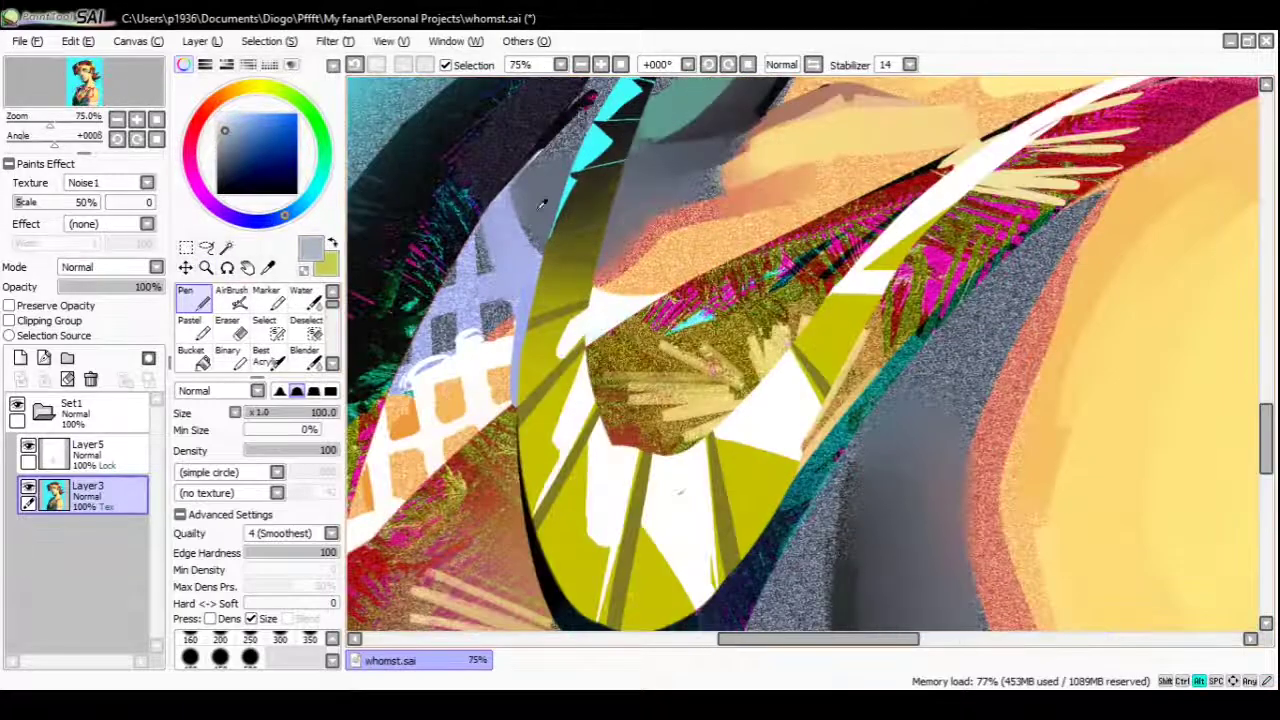
{"action": "left_click", "coordinate": [512, 370], "text": "alt"}
{"action": "left_click", "coordinate": [511, 373], "text": "alt"}
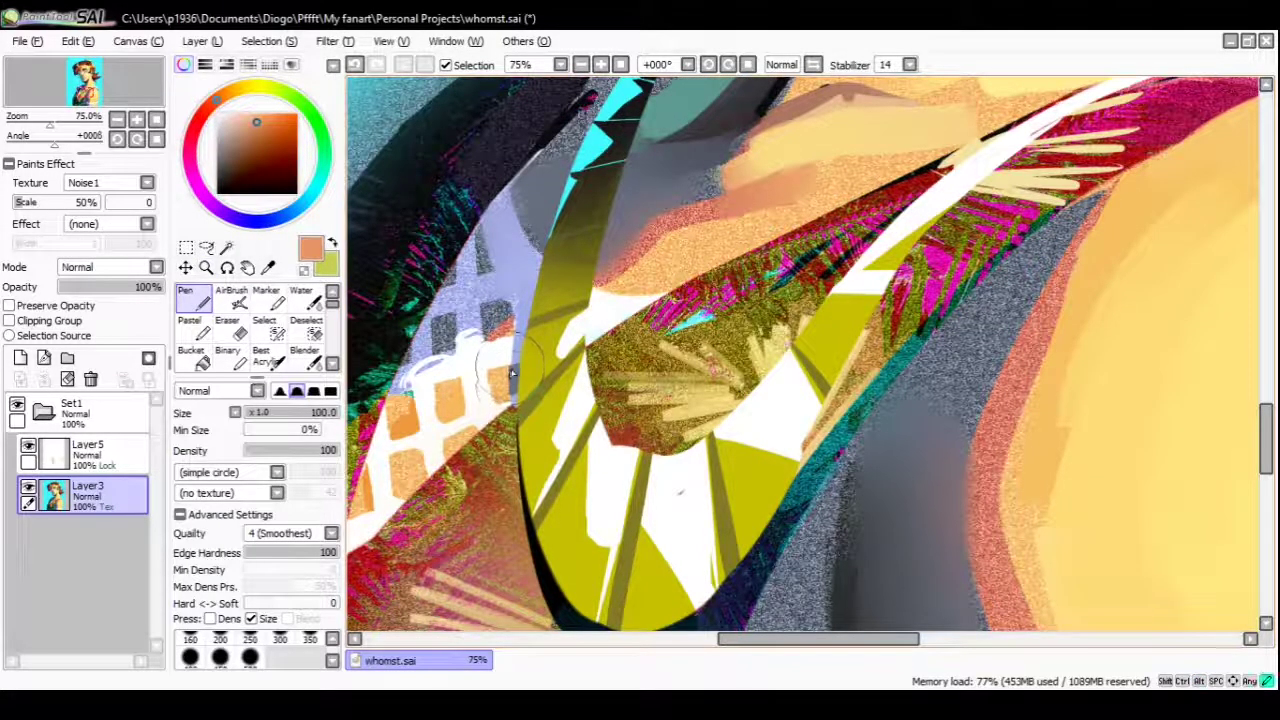
{"action": "left_click", "coordinate": [519, 398], "text": "alt"}
{"action": "scroll", "coordinate": [520, 400], "scroll_direction": "down", "scroll_amount": 3}
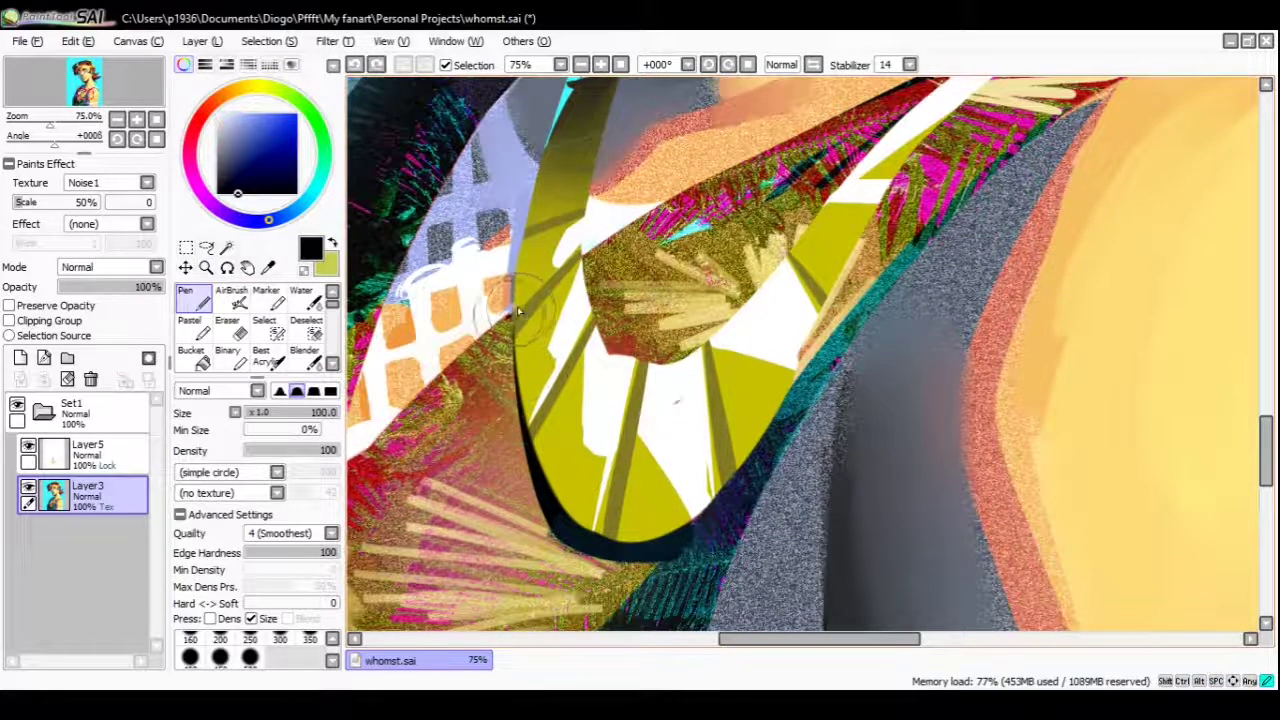
{"action": "scroll", "coordinate": [549, 490], "scroll_direction": "down", "scroll_amount": 2}
On Layer5, erase stray paint along the collar's inner and outer edges with a size 37 Eraser
{"action": "key", "text": "e"}
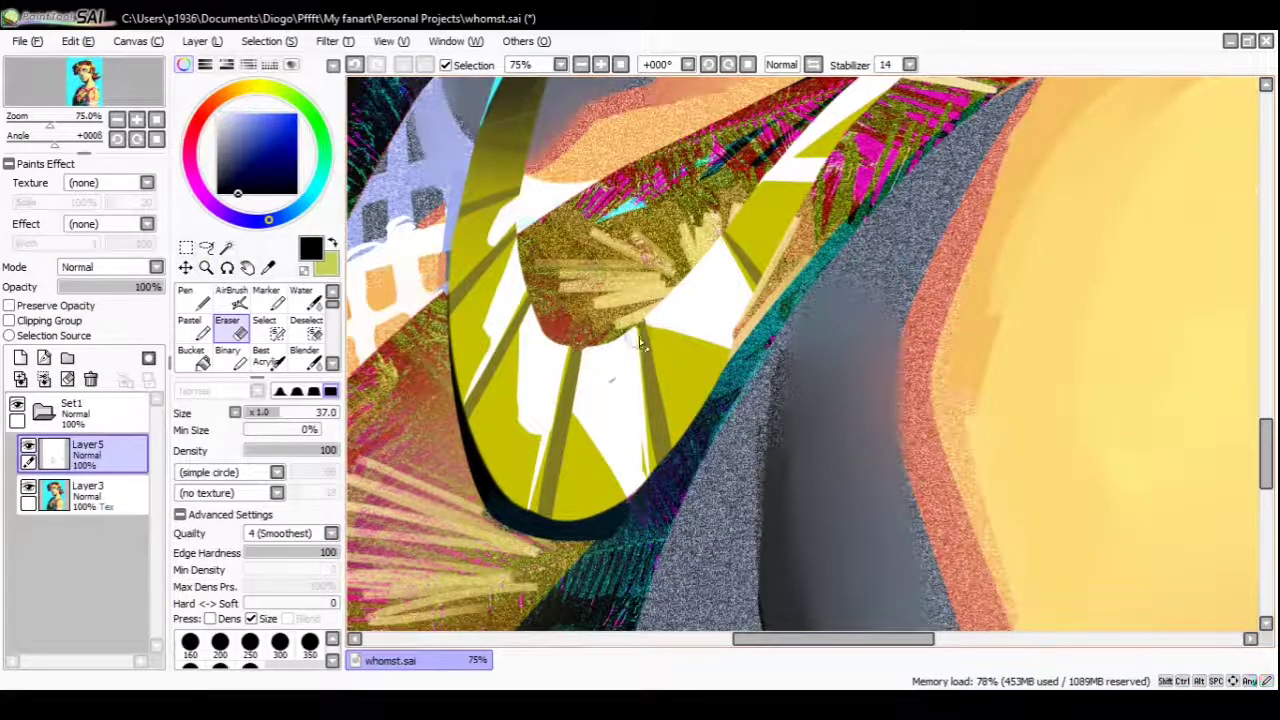
{"action": "scroll", "coordinate": [700, 250], "scroll_direction": "up", "scroll_amount": 2}
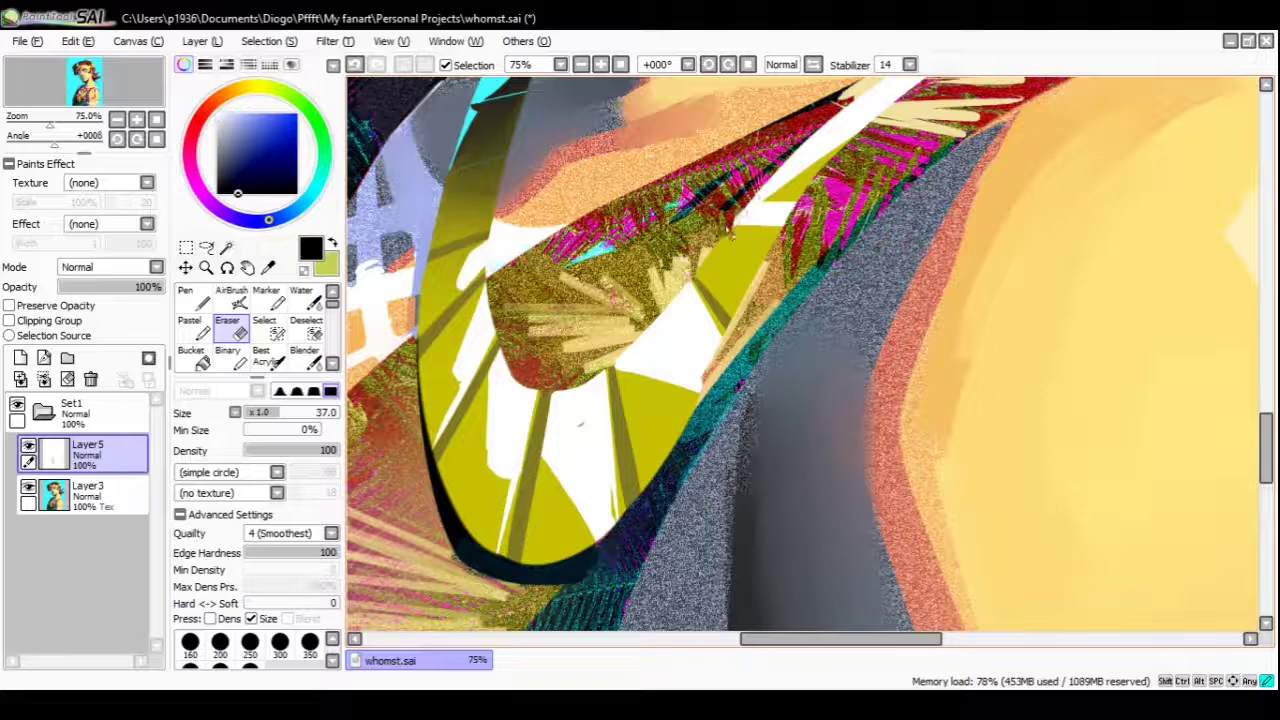
{"action": "scroll", "coordinate": [620, 260], "scroll_direction": "left", "scroll_amount": 1}
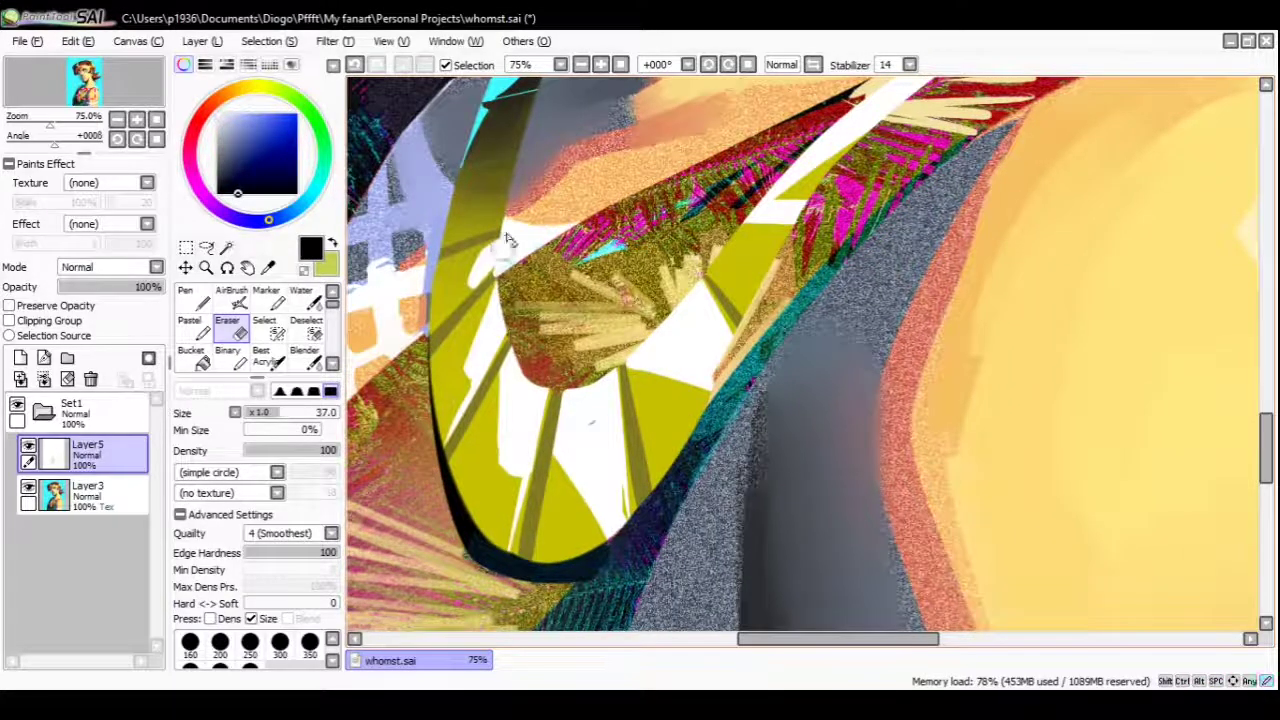
{"action": "scroll", "coordinate": [507, 240], "scroll_direction": "up", "scroll_amount": 2}
{"action": "scroll", "coordinate": [490, 312], "scroll_direction": "up", "scroll_amount": 2}
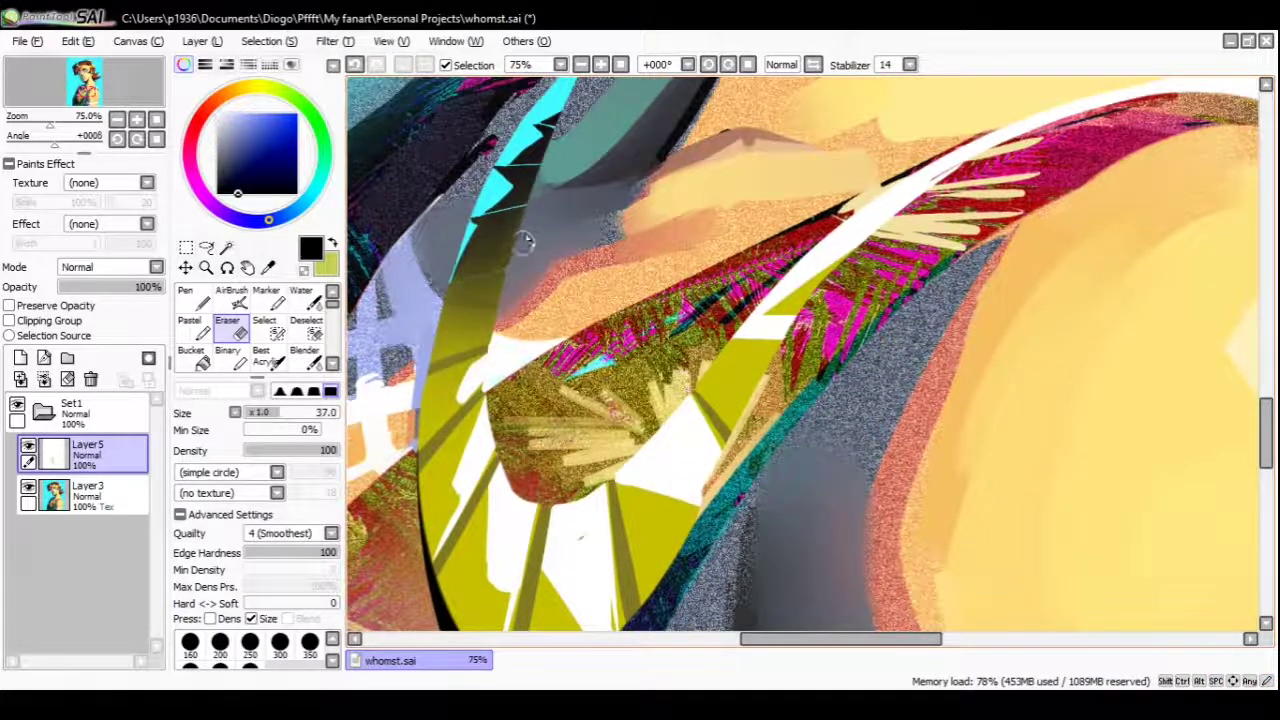
{"action": "scroll", "coordinate": [540, 180], "scroll_direction": "down", "scroll_amount": 4}
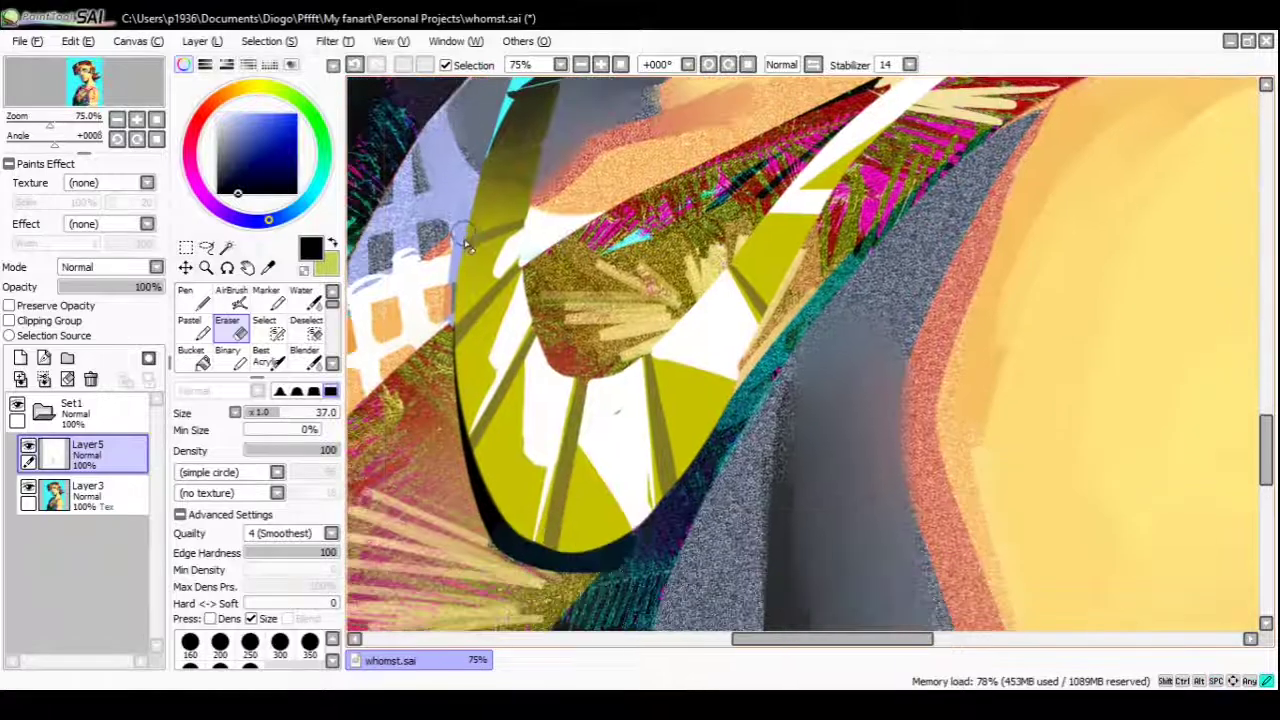
{"action": "key", "text": "ctrl+y"}
{"action": "scroll", "coordinate": [471, 455], "scroll_direction": "down", "scroll_amount": 4}
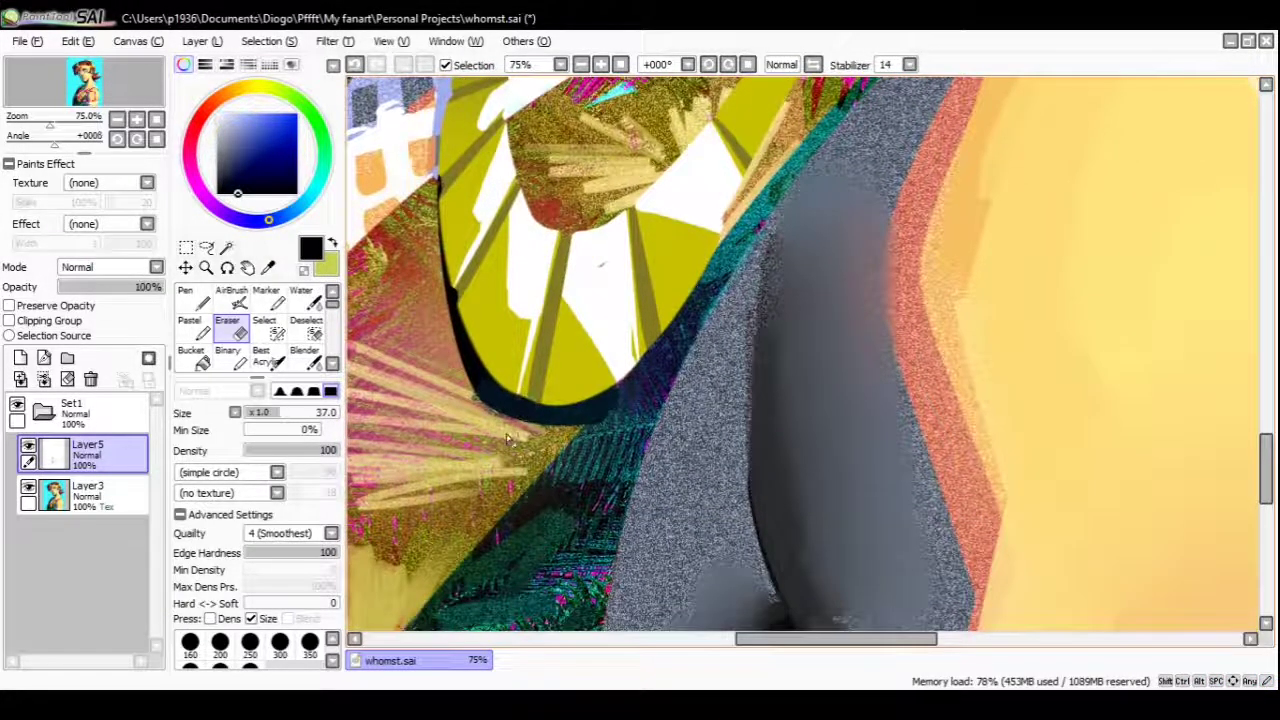
{"action": "scroll", "coordinate": [520, 440], "scroll_direction": "up", "scroll_amount": 1}
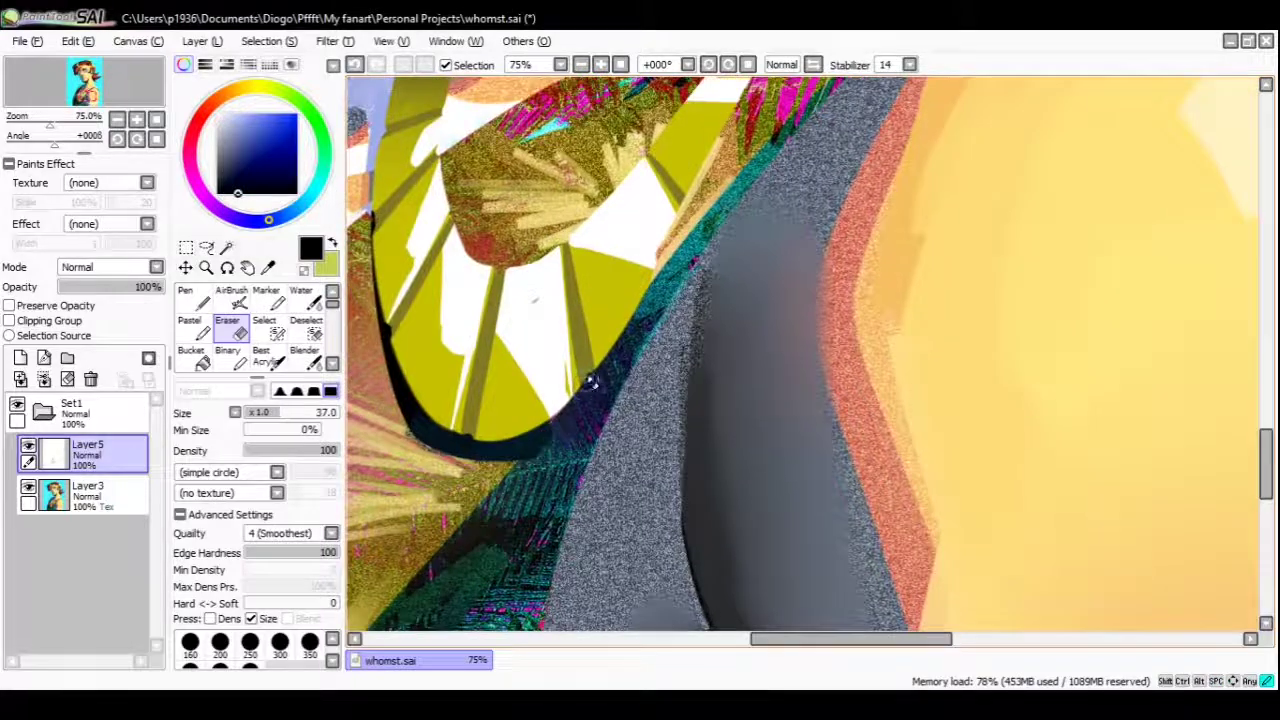
{"action": "scroll", "coordinate": [591, 383], "scroll_direction": "up", "scroll_amount": 2}
Refine the white and olive wedges and their divider near the shirt's armhole with colours sampled from the collar, trimming the overspill
{"action": "left_click", "coordinate": [195, 300]}
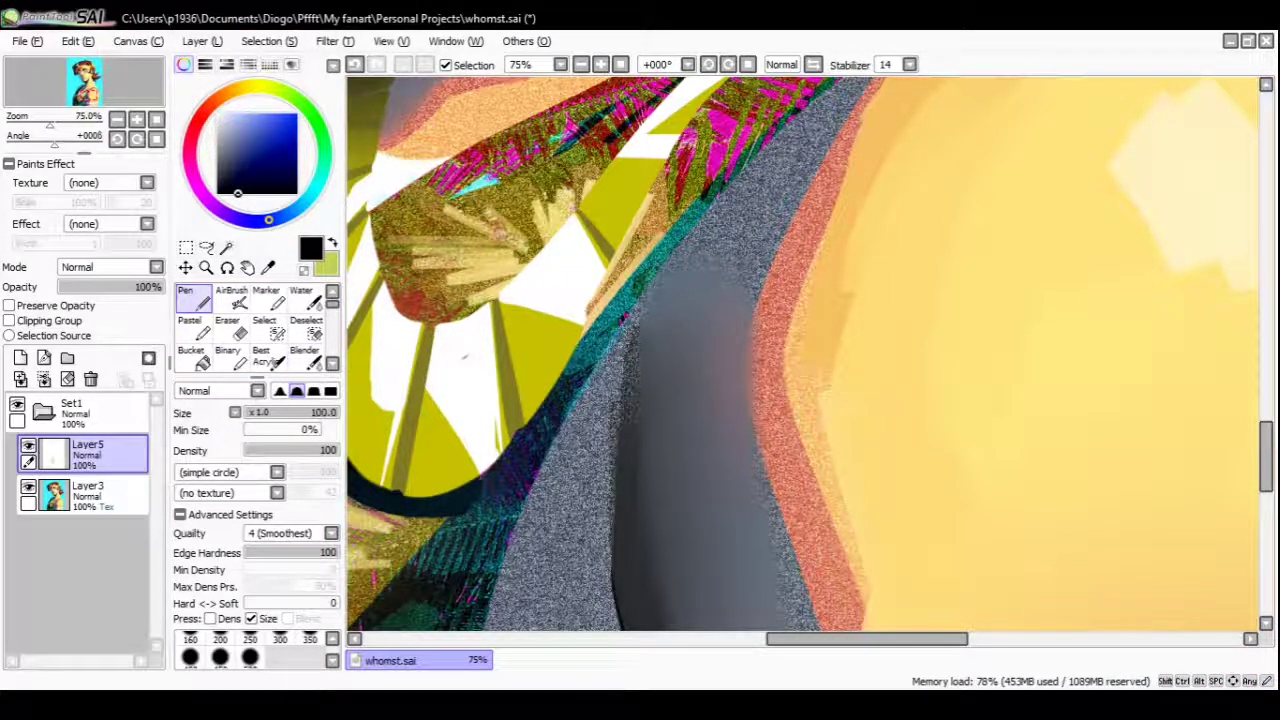
{"action": "left_click_drag", "start_coordinate": [538, 282], "coordinate": [497, 337]}
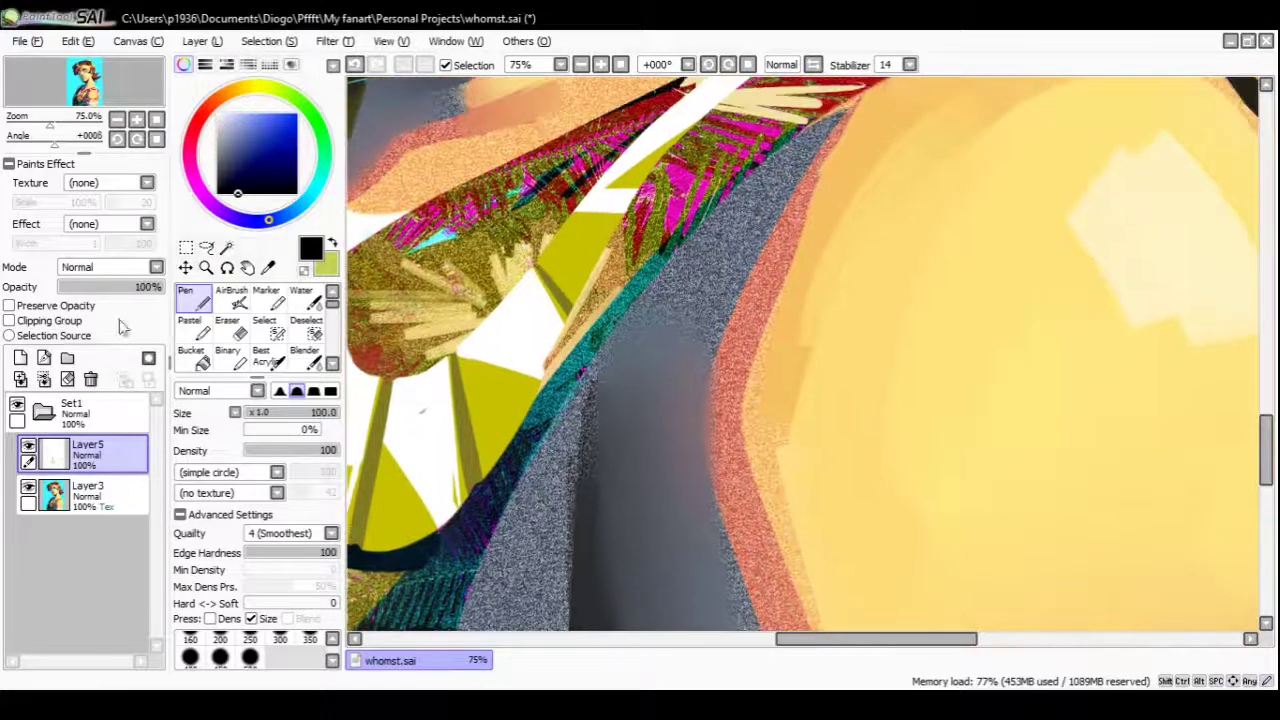
{"action": "left_click", "coordinate": [520, 337], "text": "alt"}
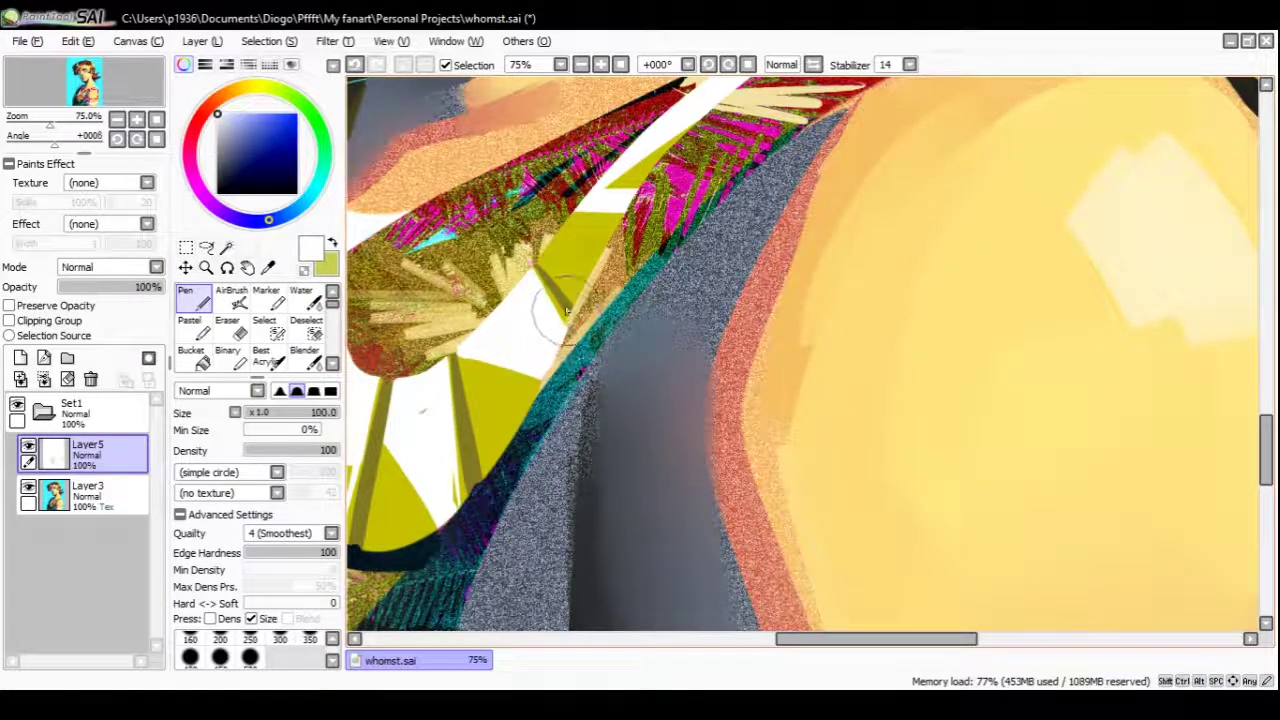
{"action": "left_click", "coordinate": [565, 318], "text": "alt"}
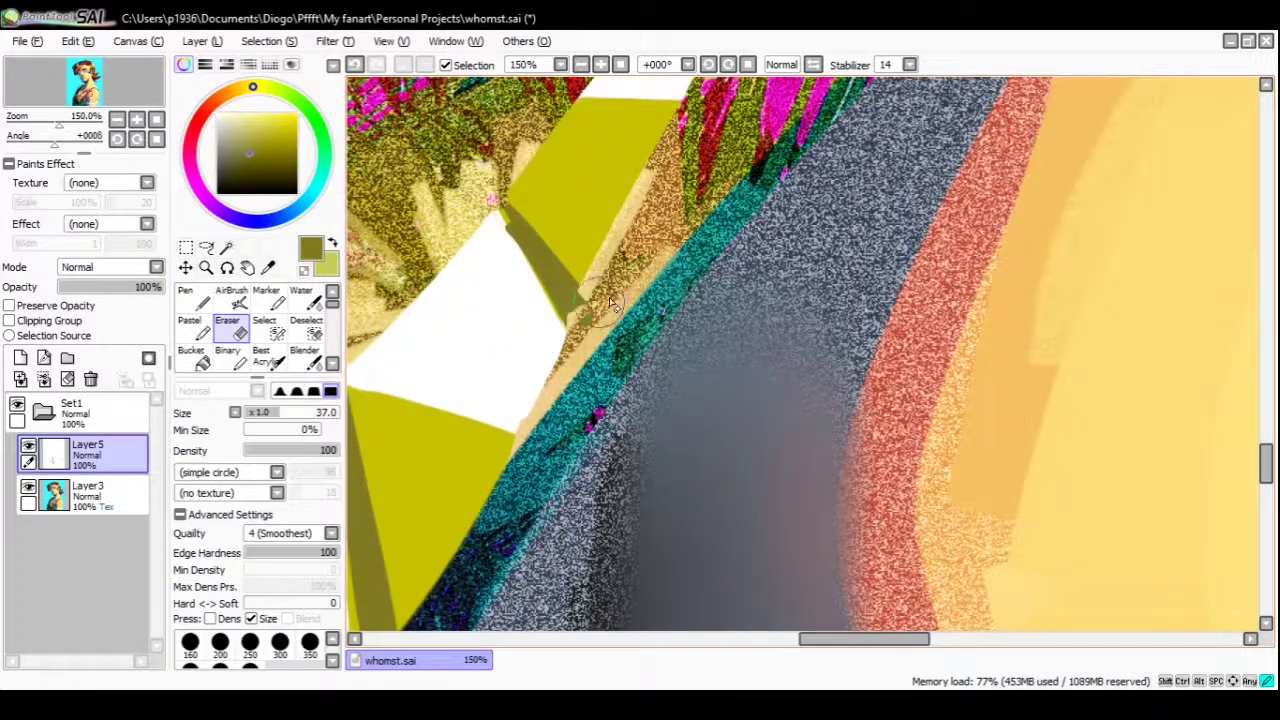
{"action": "left_click", "coordinate": [545, 348], "text": "ctrl"}
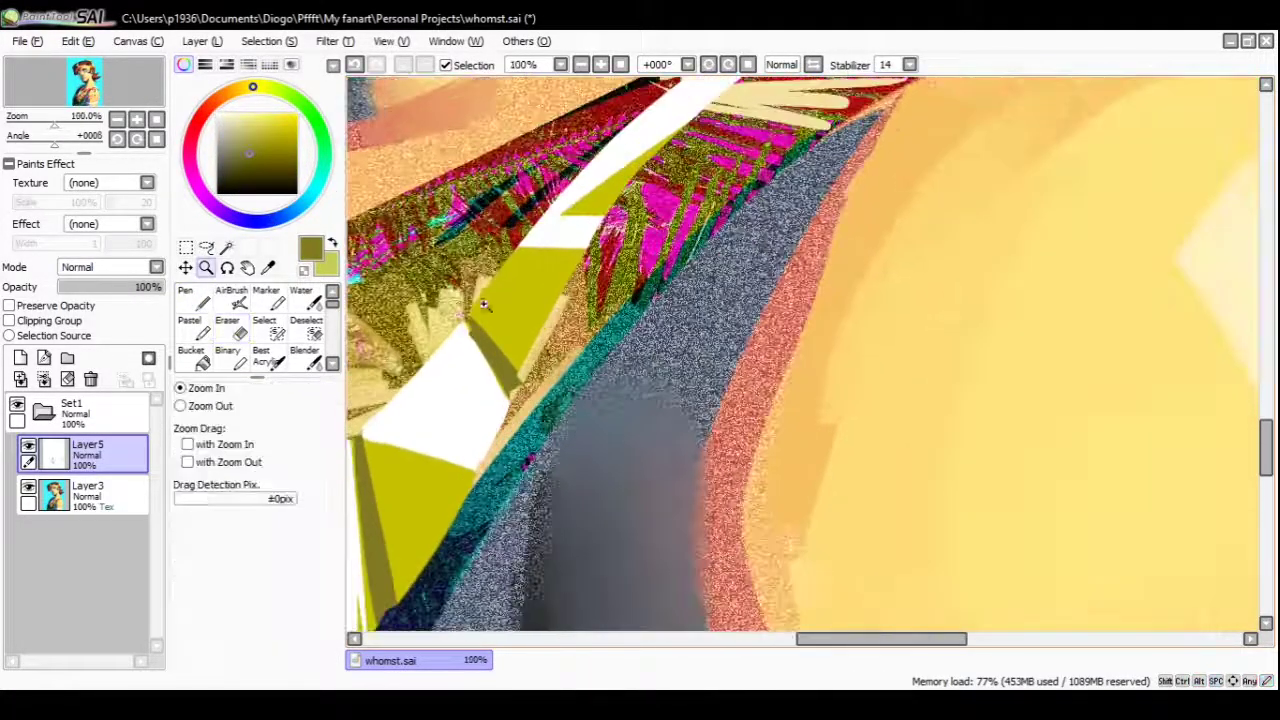
{"action": "left_click", "coordinate": [508, 354], "text": "alt"}
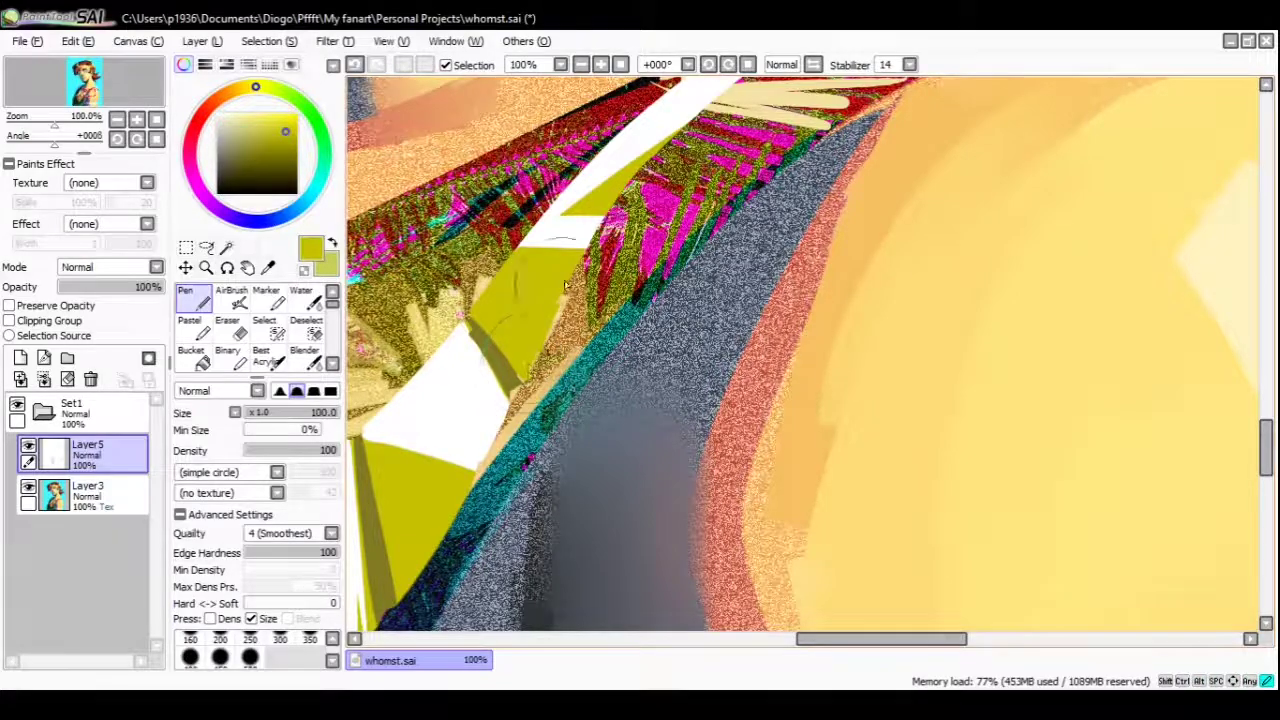
{"action": "key", "text": "e"}
{"action": "scroll", "coordinate": [591, 389], "scroll_direction": "down", "scroll_amount": 5}
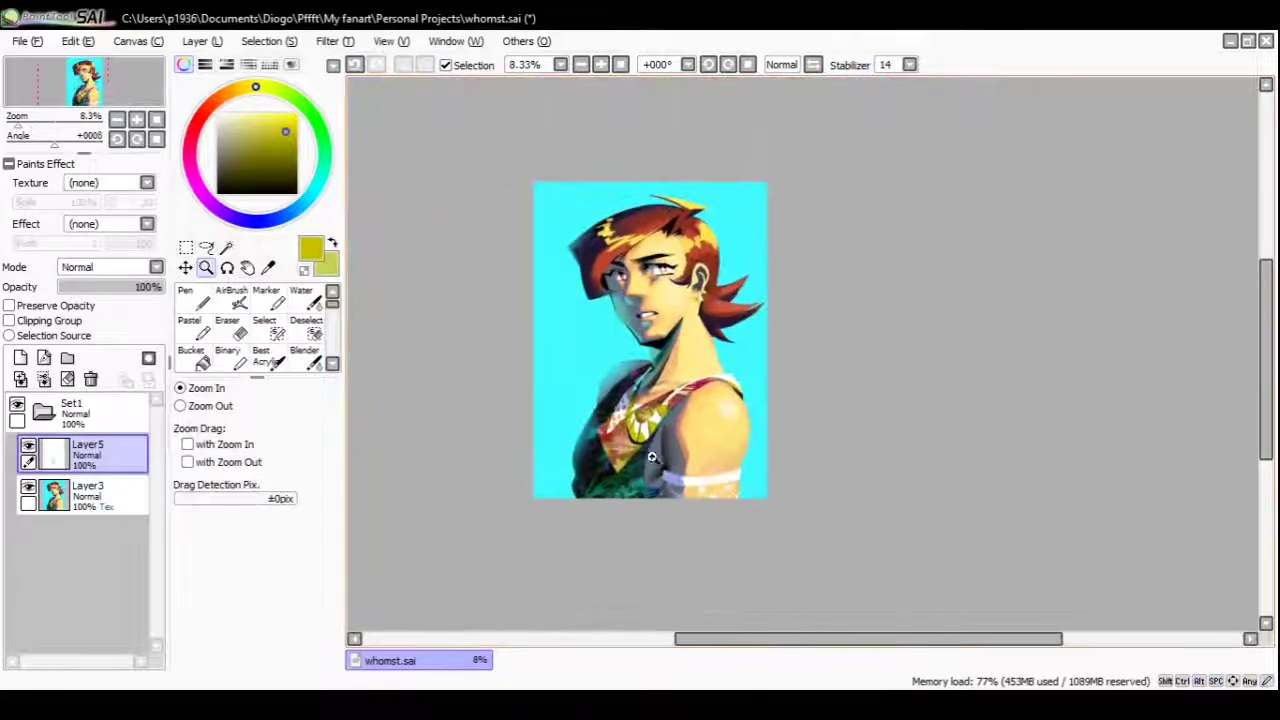
Paint a dark grey shadow over the teal base of the neck behind the collar with a size 52 Pen, using a sampled tone
{"action": "scroll", "coordinate": [623, 351], "scroll_direction": "up", "scroll_amount": 2}
{"action": "scroll", "coordinate": [643, 323], "scroll_direction": "up", "scroll_amount": 2}
{"action": "key", "text": "n"}
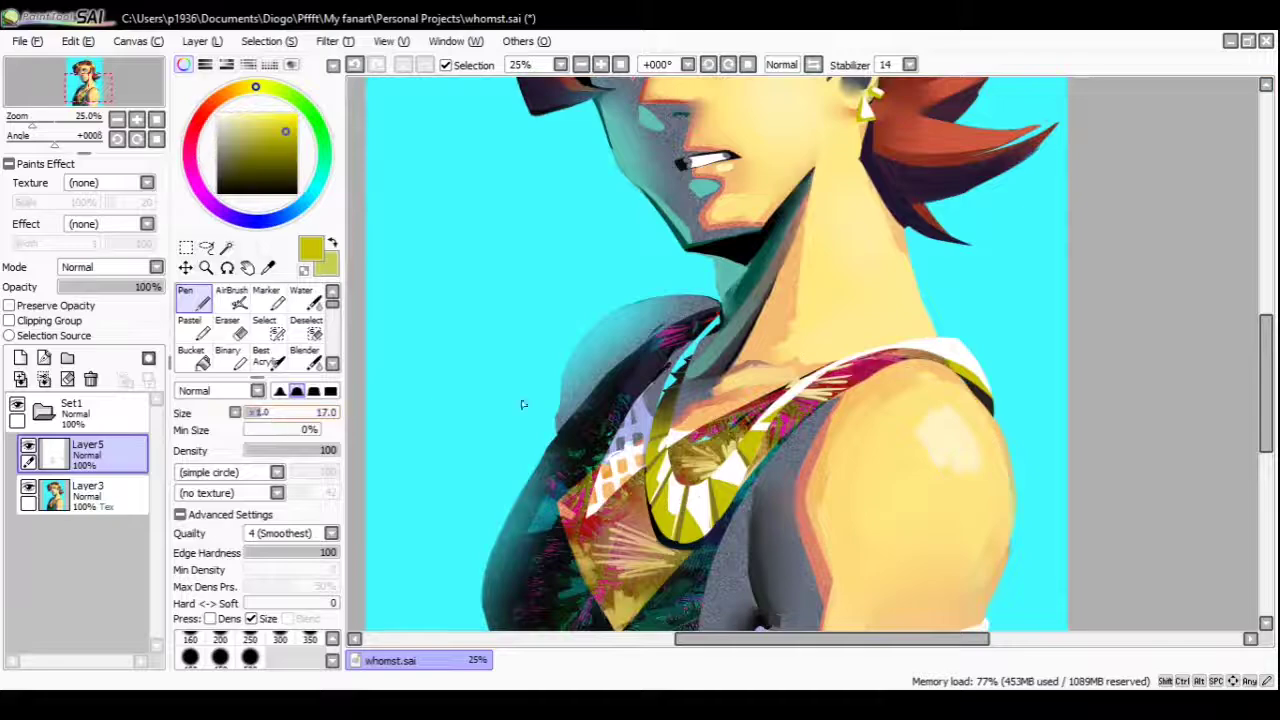
{"action": "left_click_drag", "start_coordinate": [523, 403], "coordinate": [491, 354]}
{"action": "left_click", "coordinate": [268, 358]}
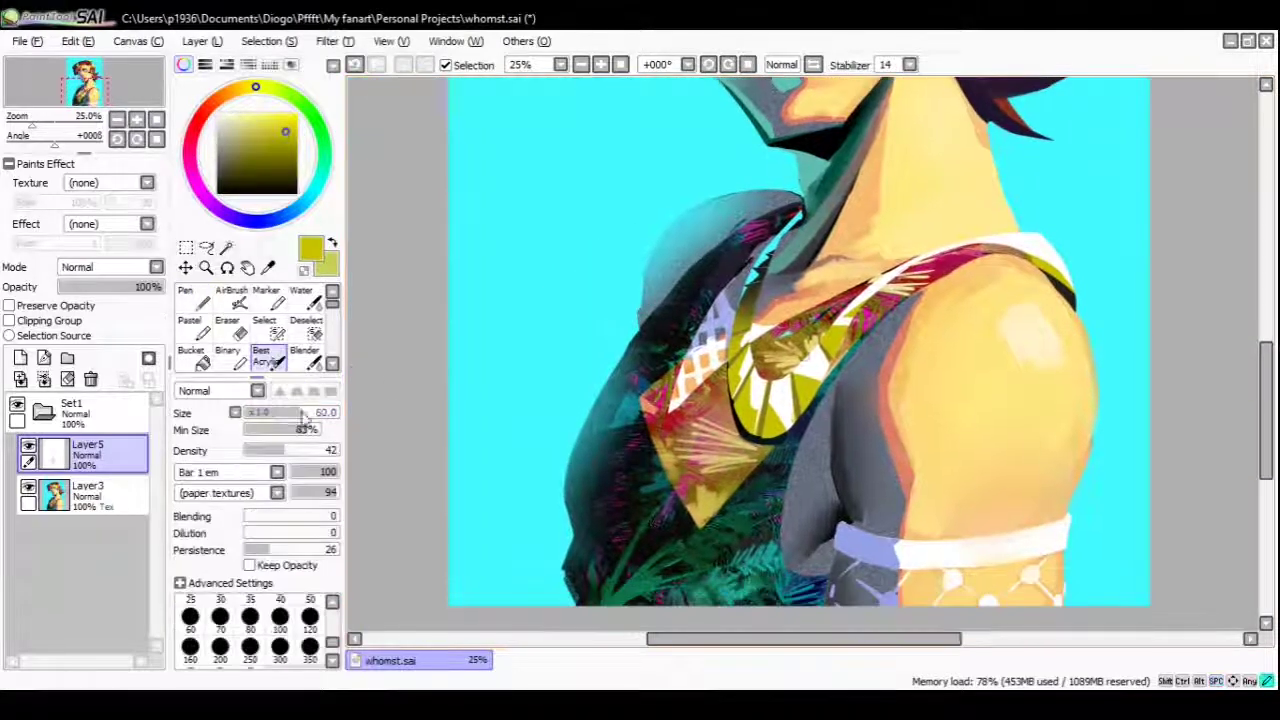
{"action": "left_click", "coordinate": [832, 218], "text": "alt"}
{"action": "left_click", "coordinate": [788, 255], "text": "alt"}
{"action": "scroll", "coordinate": [727, 323], "scroll_direction": "up", "scroll_amount": 1}
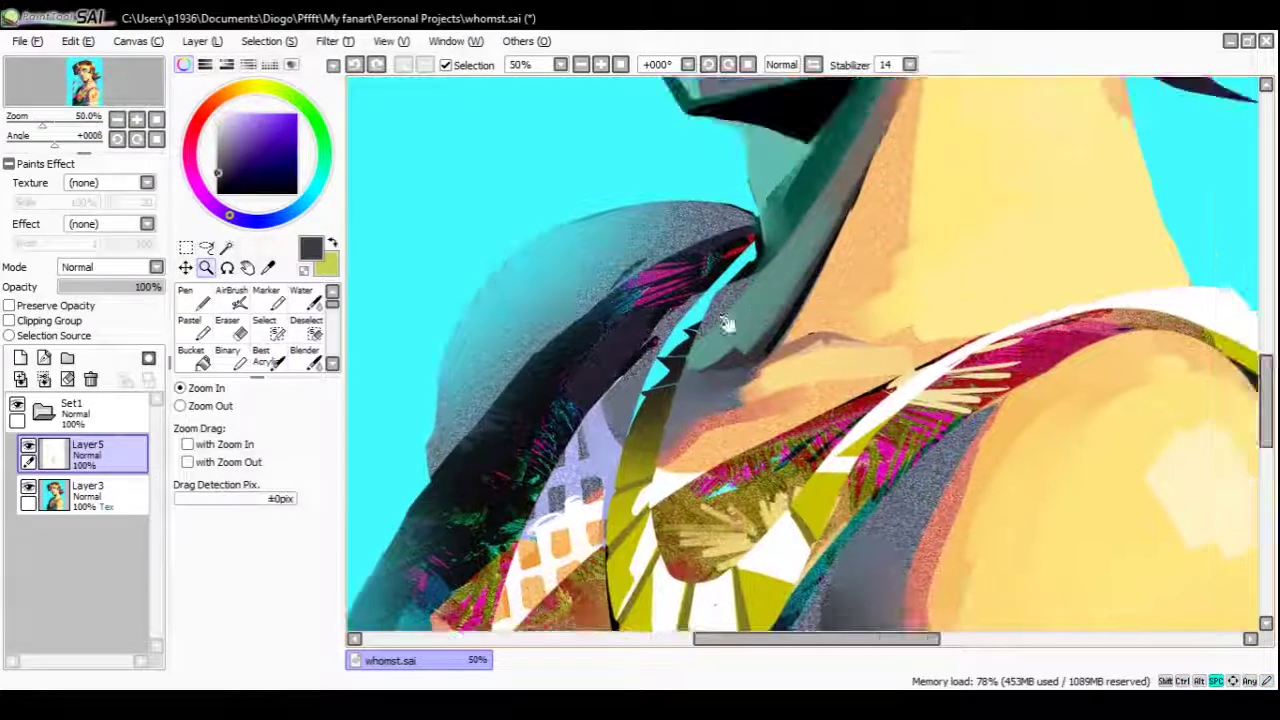
{"action": "key", "text": "n"}
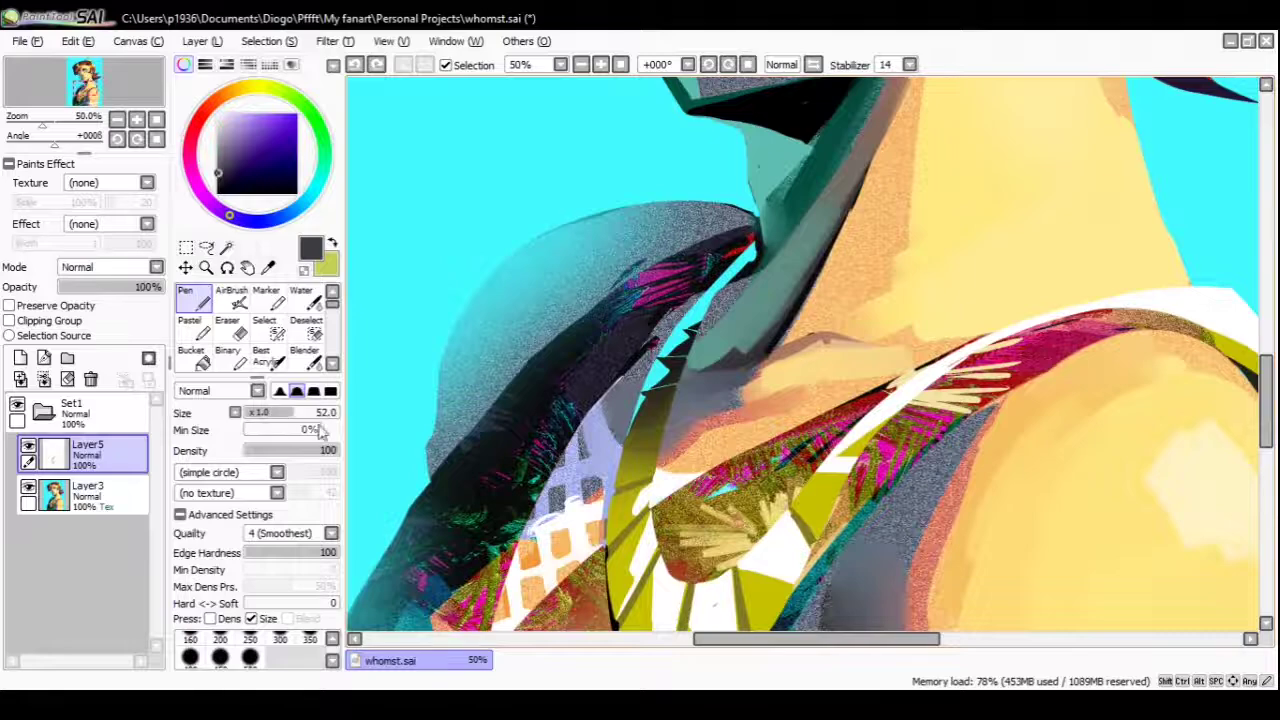
{"action": "mouse_move", "coordinate": [788, 302]}
{"action": "left_mouse_down"}
{"action": "mouse_move", "coordinate": [741, 348]}
{"action": "mouse_move", "coordinate": [703, 358]}
{"action": "left_mouse_up"}
{"action": "scroll", "coordinate": [741, 347], "scroll_direction": "down", "scroll_amount": 1}
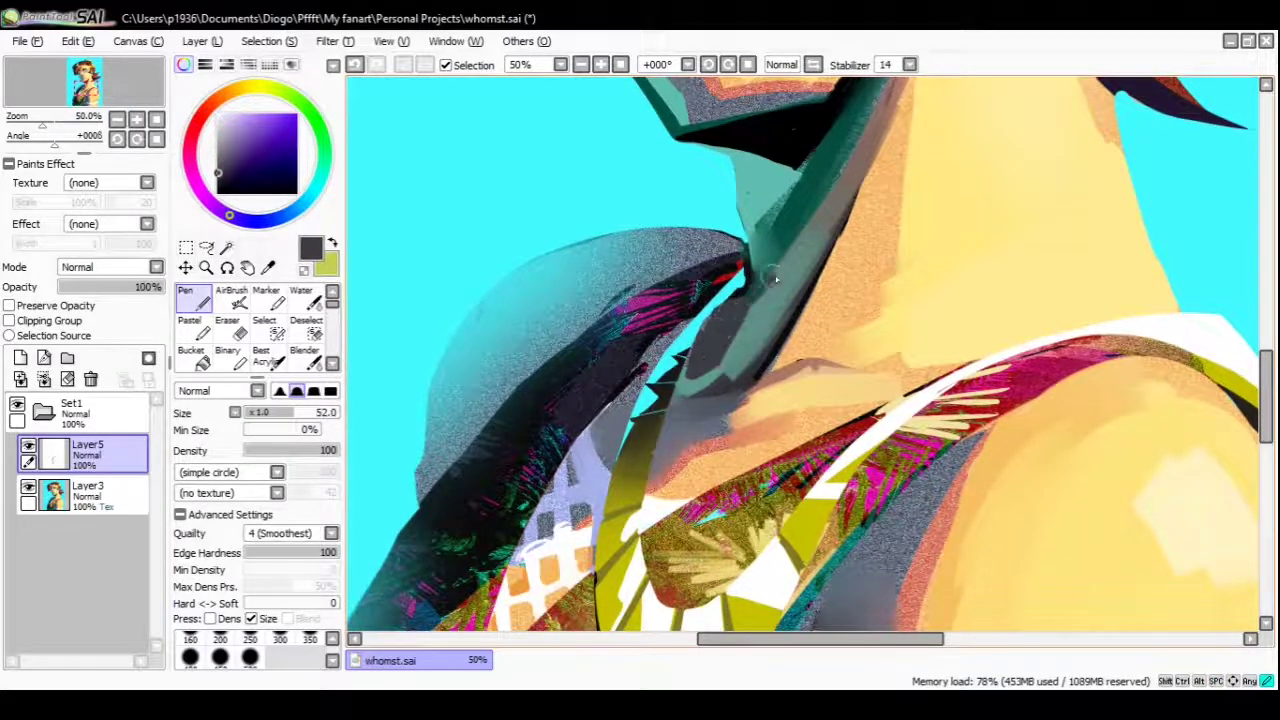
{"action": "left_click", "coordinate": [735, 340], "text": "ctrl+alt"}
{"action": "left_click", "coordinate": [749, 294], "text": "ctrl"}
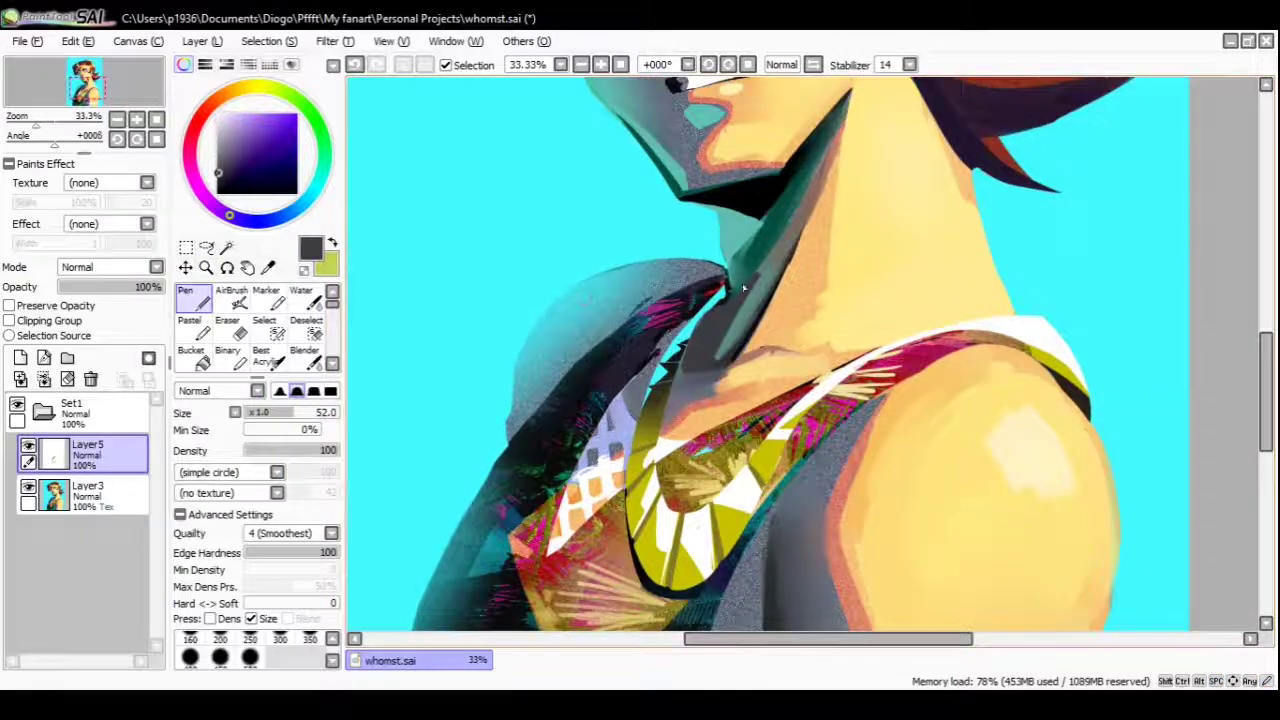
Reshape the lower tip of the neck shadow in the mirrored view with sampled teal and dark grey
{"action": "left_click", "coordinate": [716, 345], "text": "alt"}
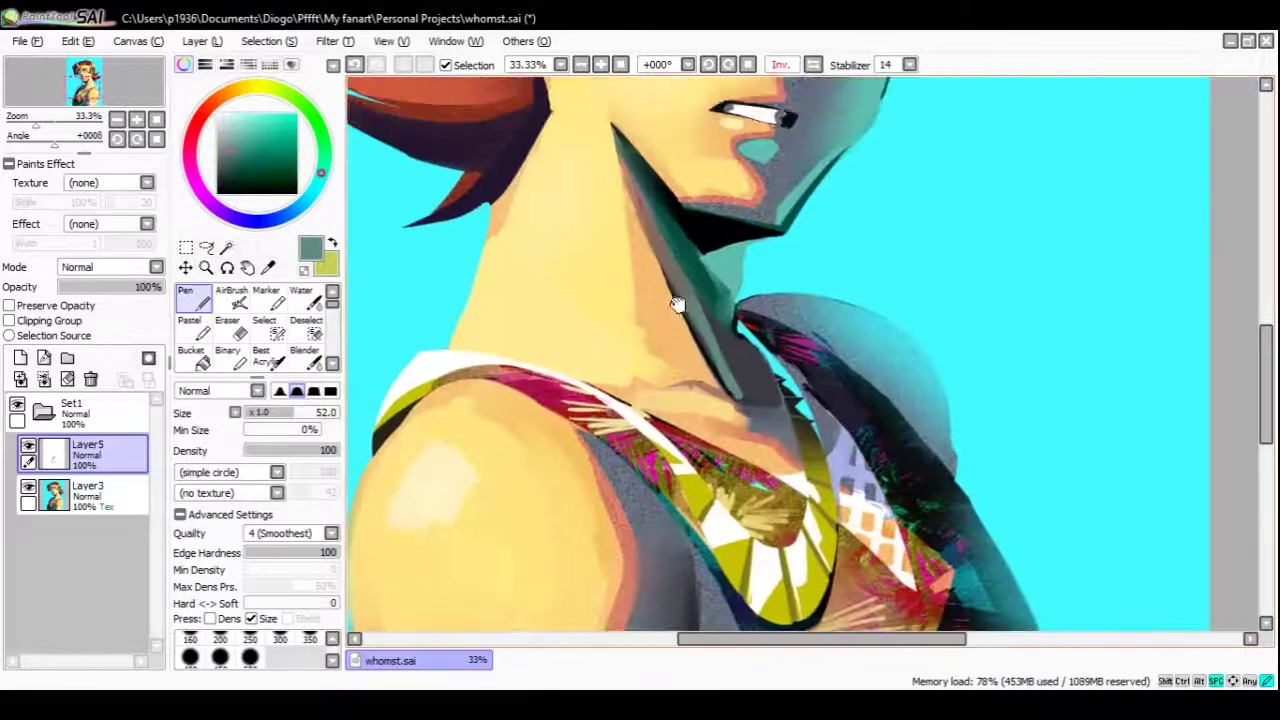
{"action": "key", "text": "h"}
{"action": "left_click", "coordinate": [744, 400], "text": "alt"}
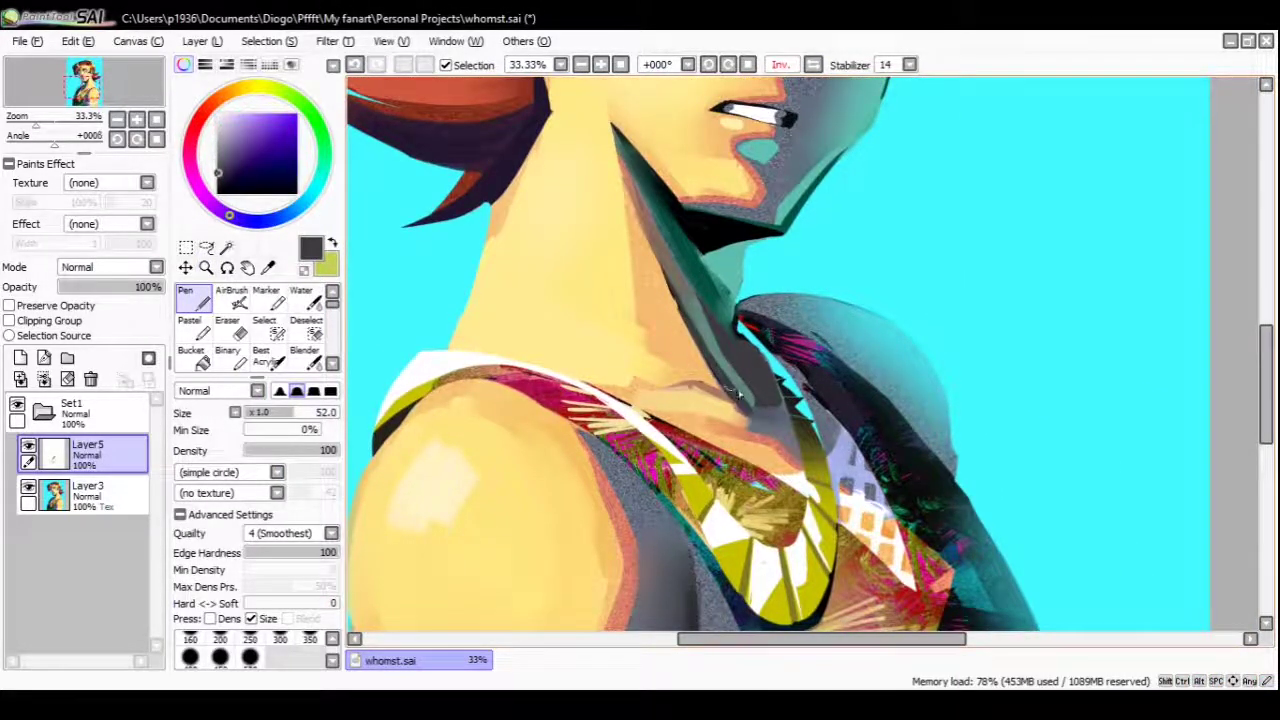
{"action": "left_click_drag", "start_coordinate": [766, 408], "coordinate": [746, 394]}
Blend the dark grey neck shadow into the surrounding teal with the Water brush, checking it in the unmirrored view
{"action": "key", "text": "w"}
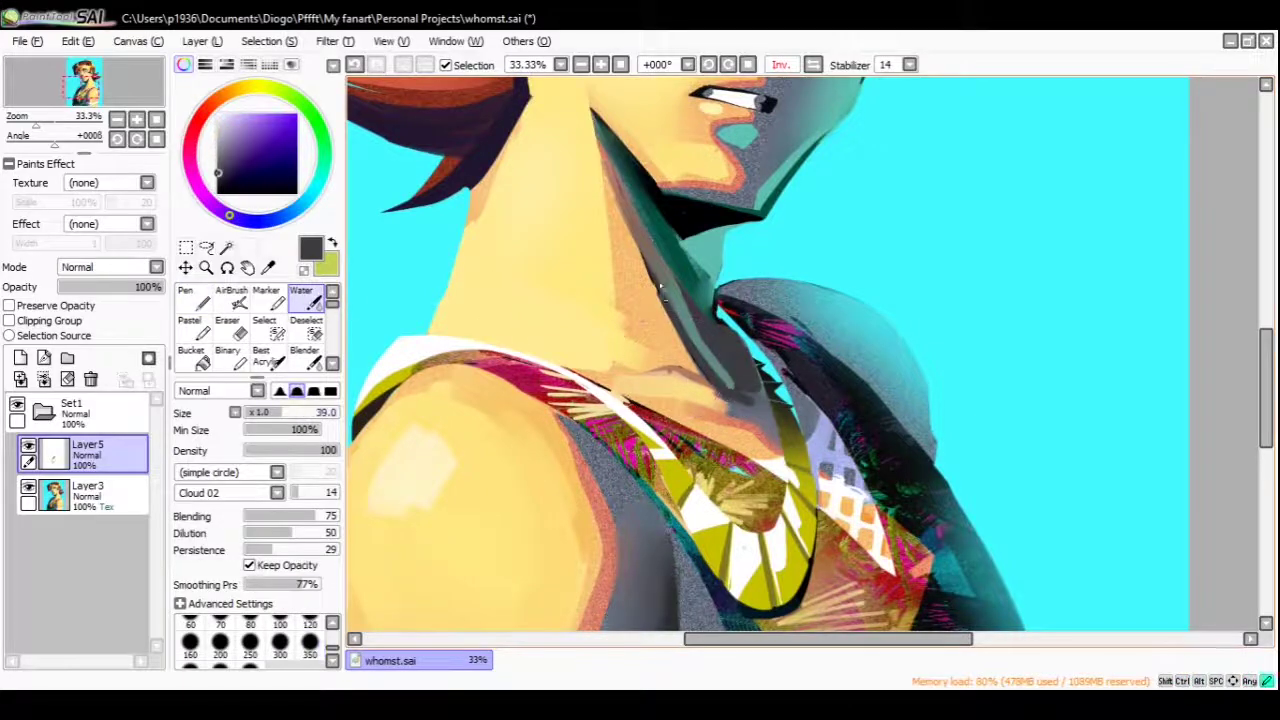
{"action": "key", "text": "h"}
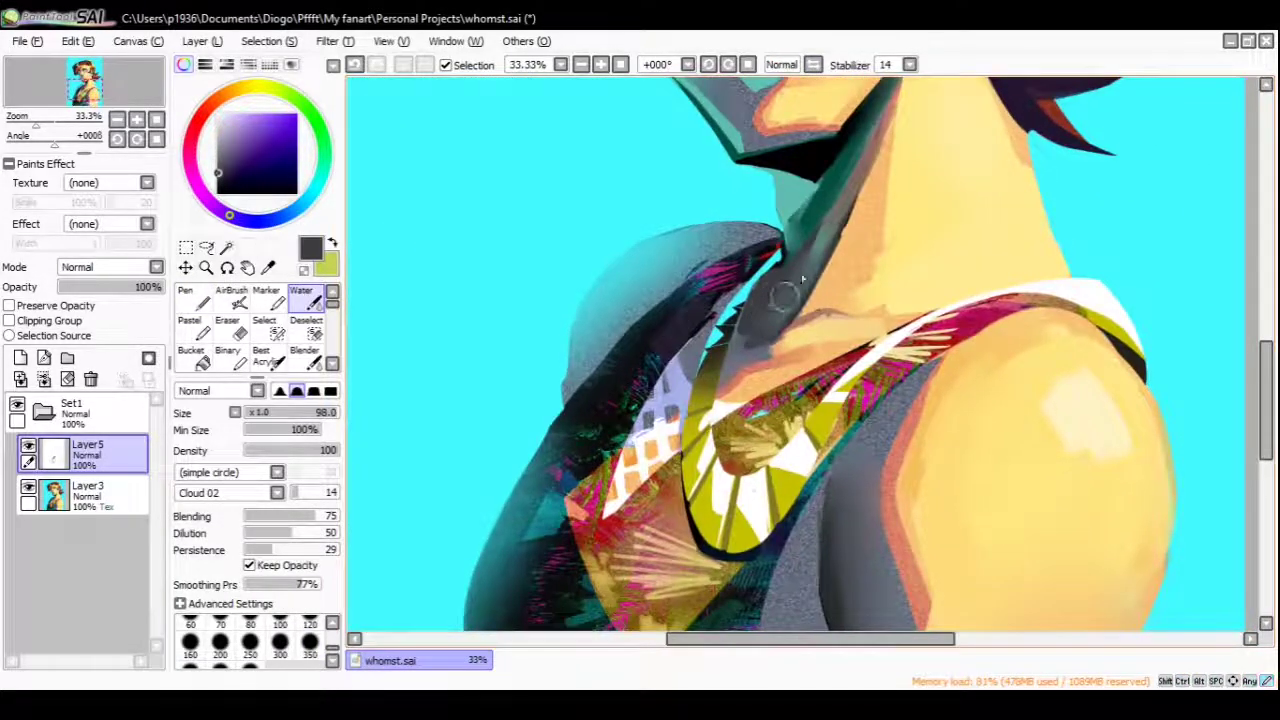
{"action": "key", "text": "ctrl+space"}
{"action": "scroll", "coordinate": [760, 368], "scroll_direction": "down", "scroll_amount": 1}
{"action": "scroll", "coordinate": [740, 365], "scroll_direction": "up", "scroll_amount": 1}
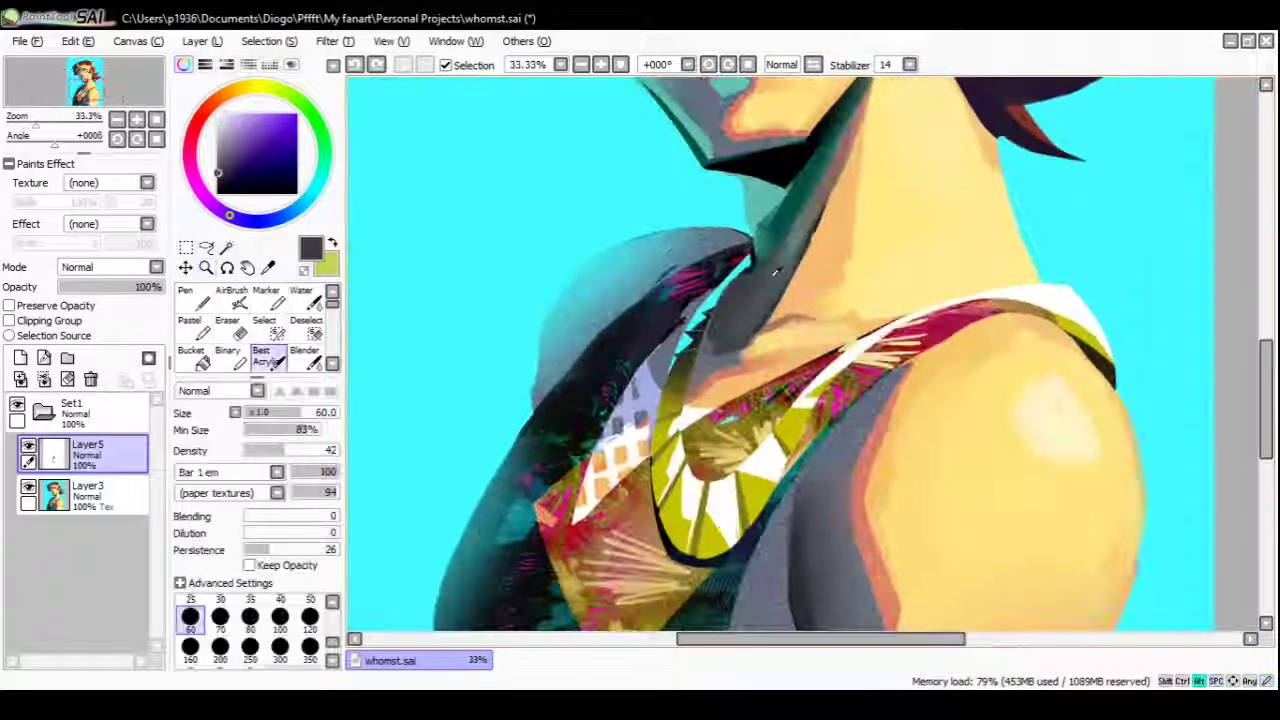
Touch up the shadow at the base of the neck beside the cyan triangles with greys sampled from the neck
{"action": "left_click", "coordinate": [710, 362], "text": "alt"}
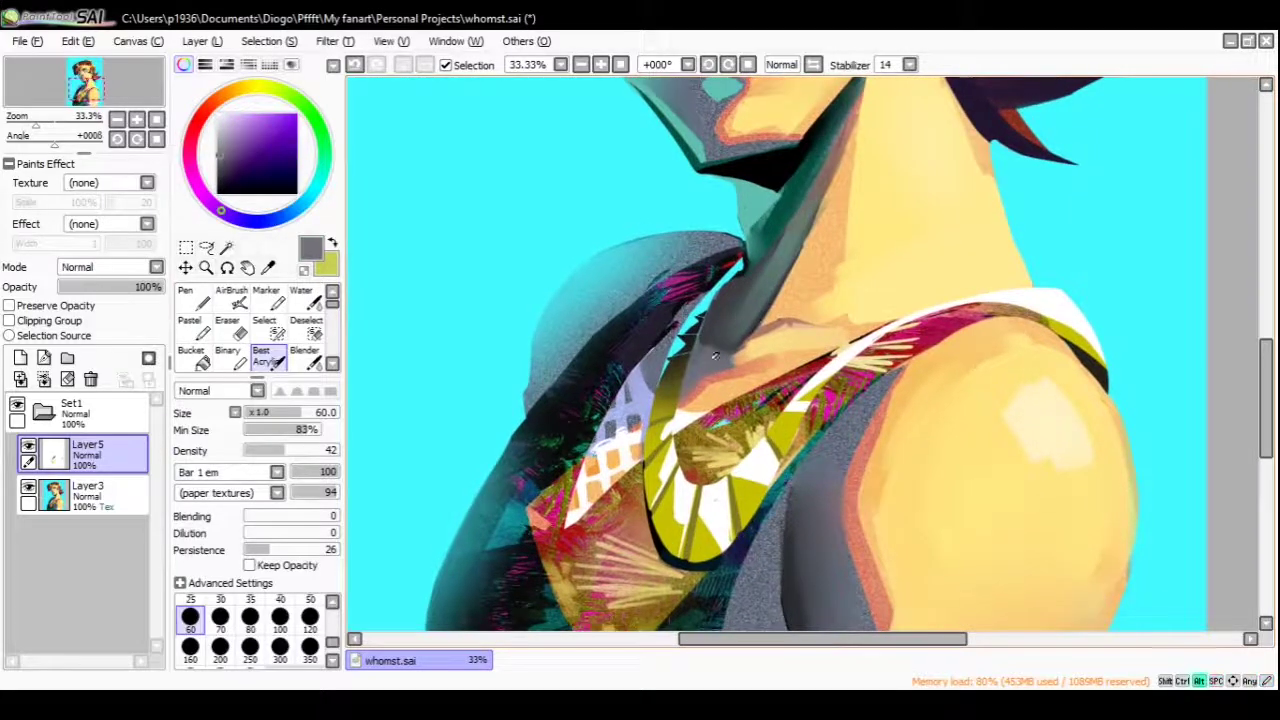
{"action": "left_click", "coordinate": [725, 356], "text": "alt"}
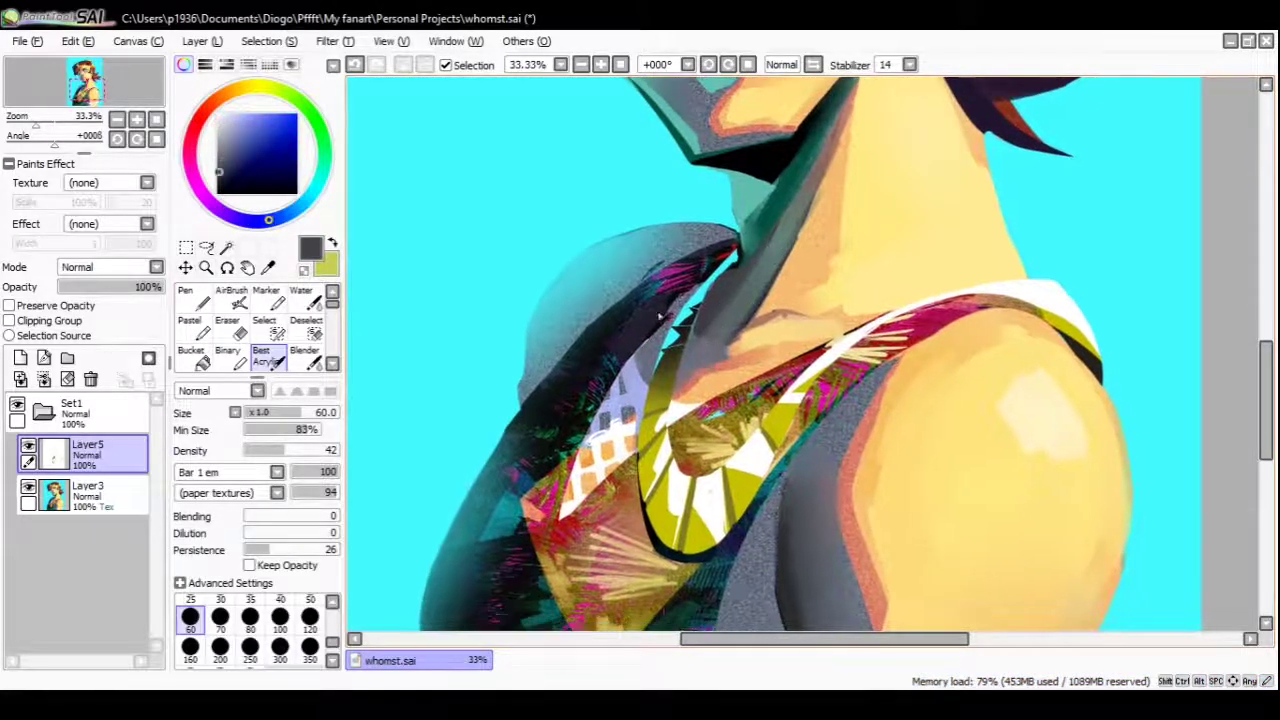
{"action": "key", "text": "n"}
{"action": "key", "text": "ctrl+z"}
{"action": "left_click", "coordinate": [700, 330], "text": "alt"}
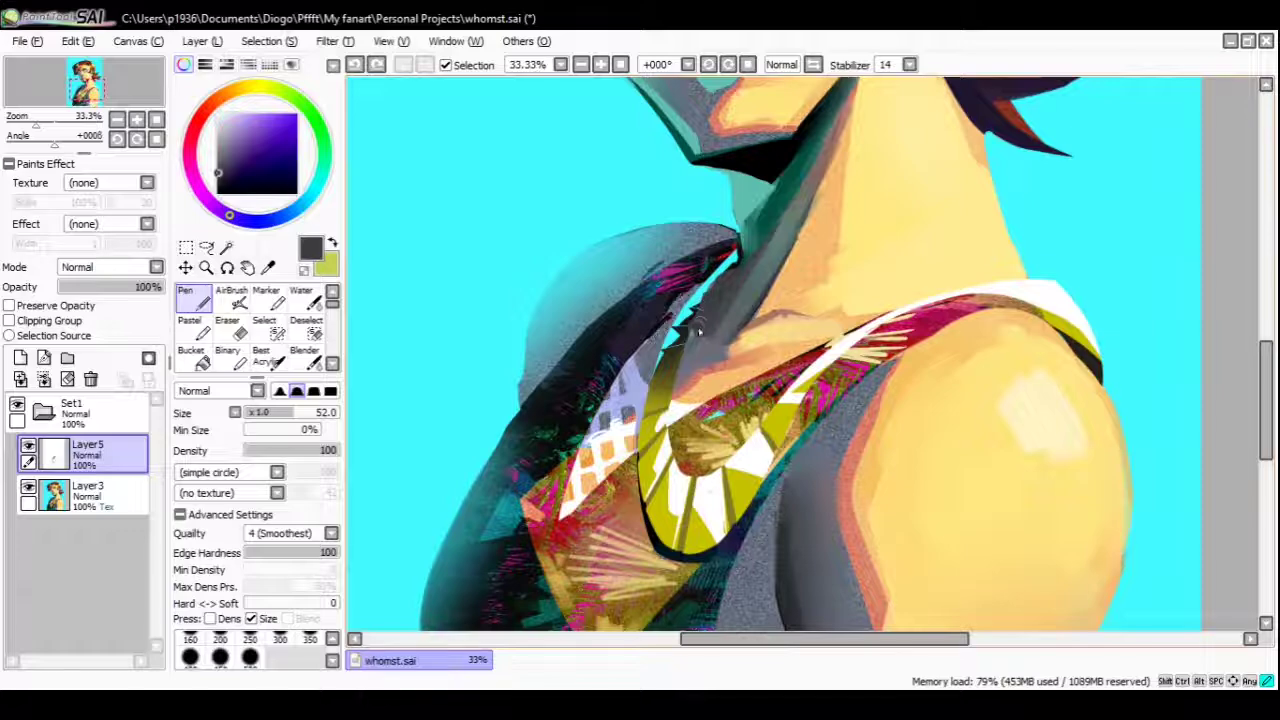
{"action": "left_click", "coordinate": [716, 332], "text": "alt"}
Examine the whole portrait in mirrored and normal view, then the face and neck up close
{"action": "scroll", "coordinate": [727, 314], "scroll_direction": "down", "scroll_amount": 2}
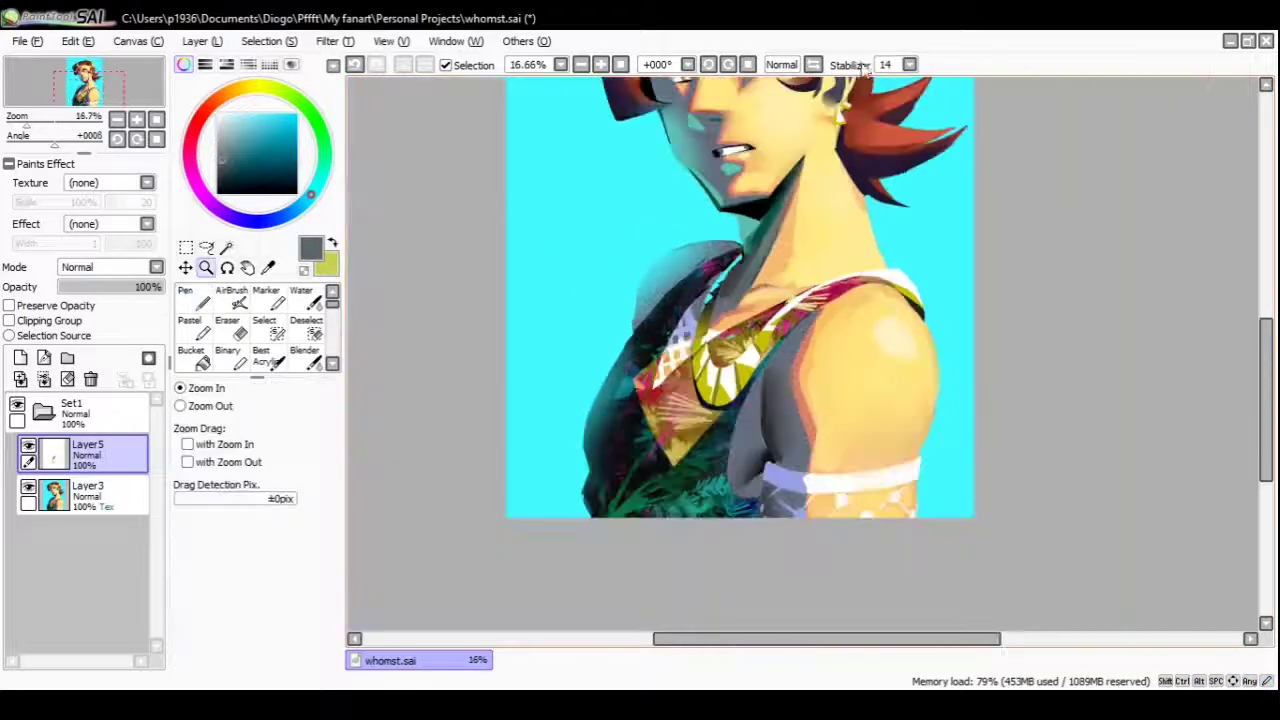
{"action": "left_click_drag", "start_coordinate": [674, 144], "coordinate": [751, 194]}
{"action": "scroll", "coordinate": [751, 194], "scroll_direction": "up", "scroll_amount": 3}
{"action": "key", "text": "w"}
{"action": "key", "text": "ctrl+space"}
{"action": "scroll", "coordinate": [676, 367], "scroll_direction": "down", "scroll_amount": 3}
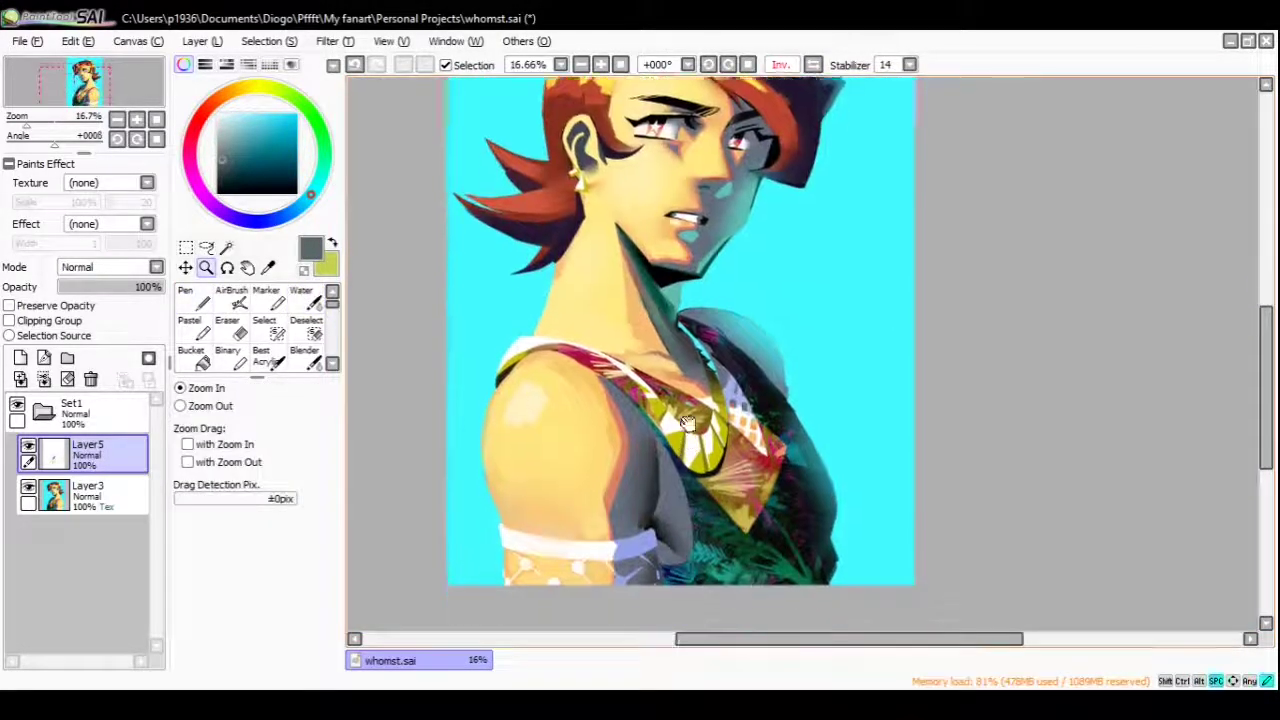
{"action": "scroll", "coordinate": [722, 308], "scroll_direction": "up", "scroll_amount": 4}
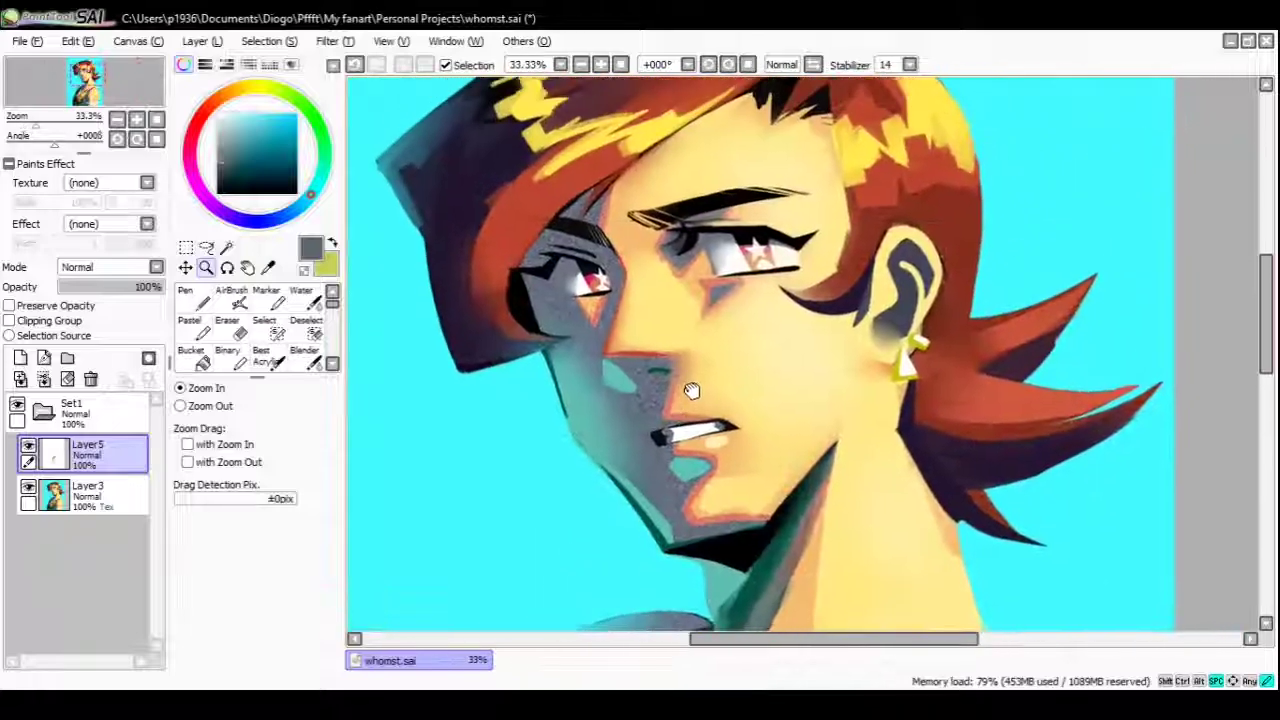
{"action": "left_click_drag", "start_coordinate": [691, 386], "coordinate": [663, 366]}
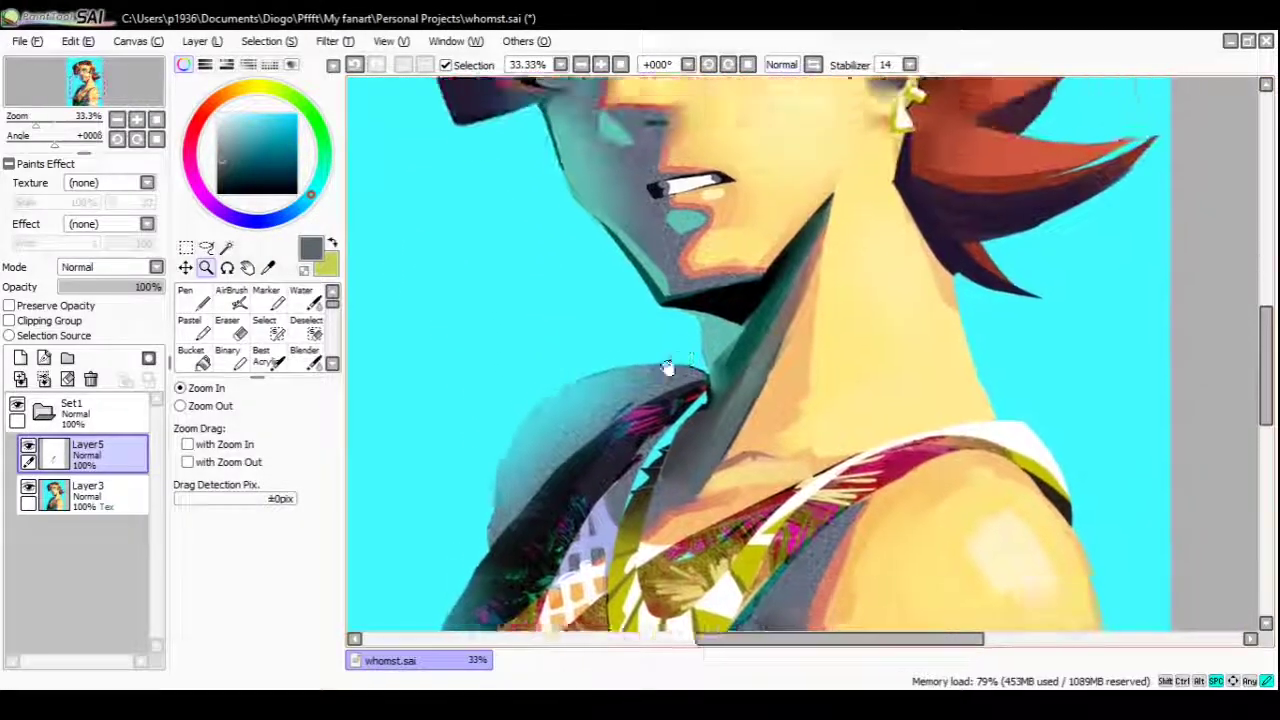
Trim the outline of the far shoulder on Layer3 with sampled cyan and touch up its dark edge with sampled near-black teal
{"action": "scroll", "coordinate": [663, 366], "scroll_direction": "up", "scroll_amount": 2}
{"action": "left_click", "coordinate": [925, 295], "text": "alt"}
{"action": "left_click", "coordinate": [940, 325], "text": "ctrl+alt"}
{"action": "scroll", "coordinate": [940, 325], "scroll_direction": "down", "scroll_amount": 3}
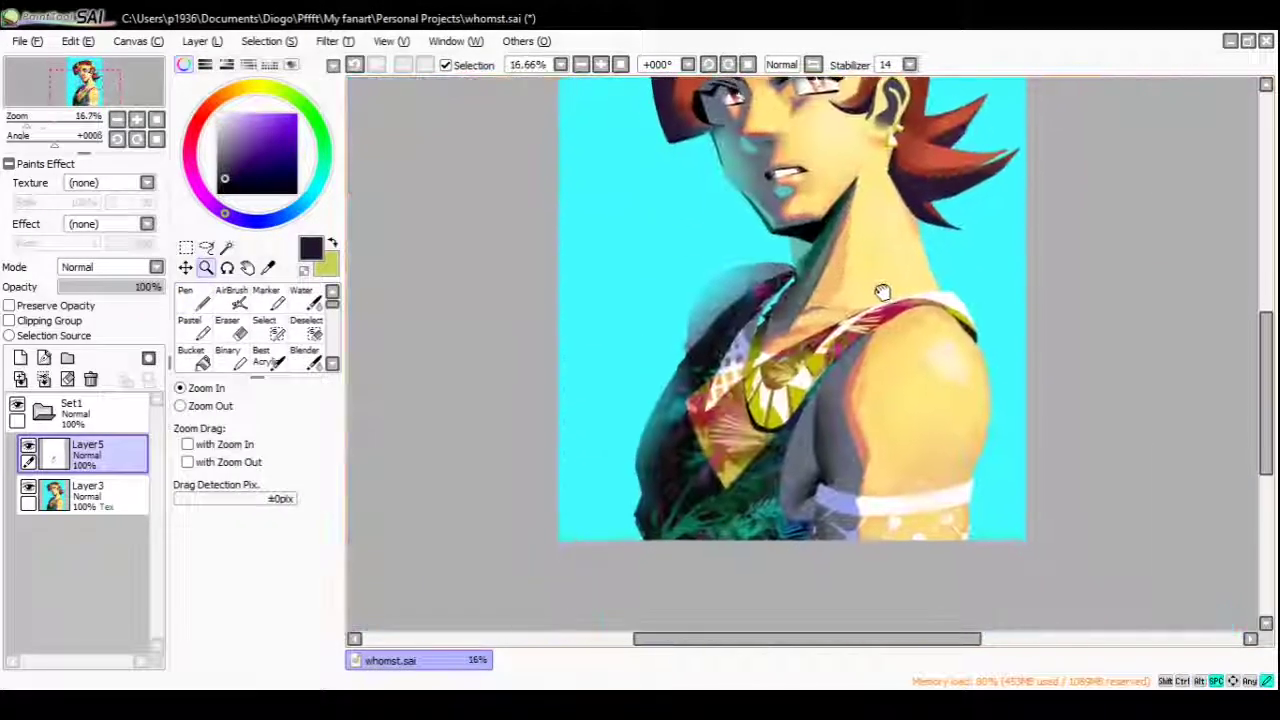
{"action": "scroll", "coordinate": [827, 378], "scroll_direction": "up", "scroll_amount": 3}
{"action": "key", "text": "e"}
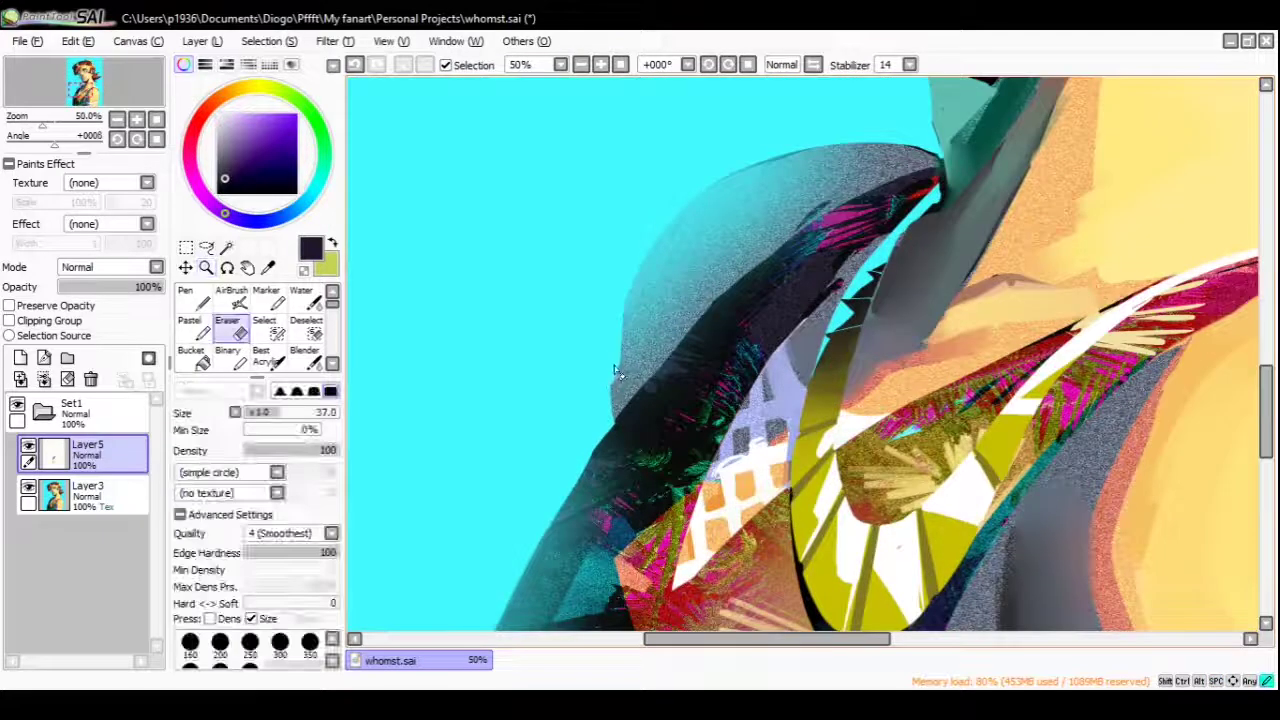
{"action": "left_click", "coordinate": [88, 491]}
{"action": "key", "text": "ctrl+z"}
{"action": "key", "text": "n"}
{"action": "left_click", "coordinate": [618, 373], "text": "alt"}
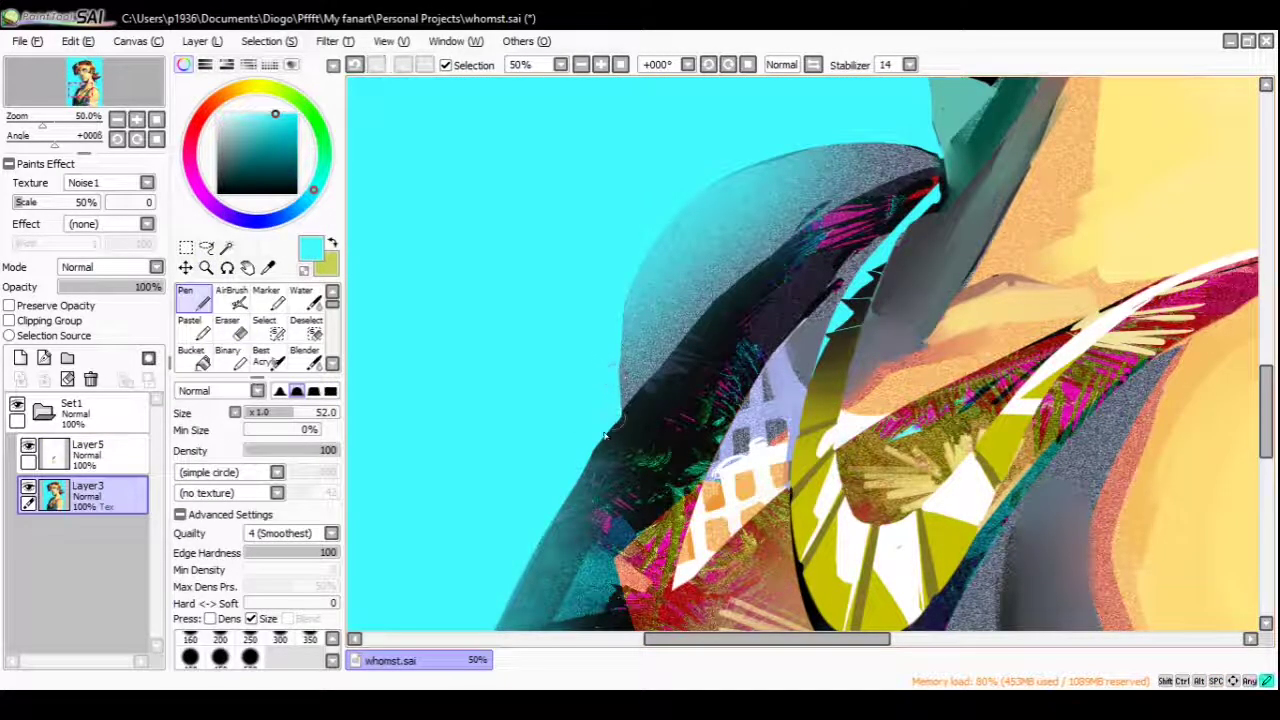
{"action": "left_click", "coordinate": [604, 434], "text": "alt"}
{"action": "scroll", "coordinate": [608, 466], "scroll_direction": "down", "scroll_amount": 2}
{"action": "scroll", "coordinate": [608, 466], "scroll_direction": "down", "scroll_amount": 2}
Merge Layer5 down into the Layer3 painting
{"action": "left_click", "coordinate": [88, 455]}
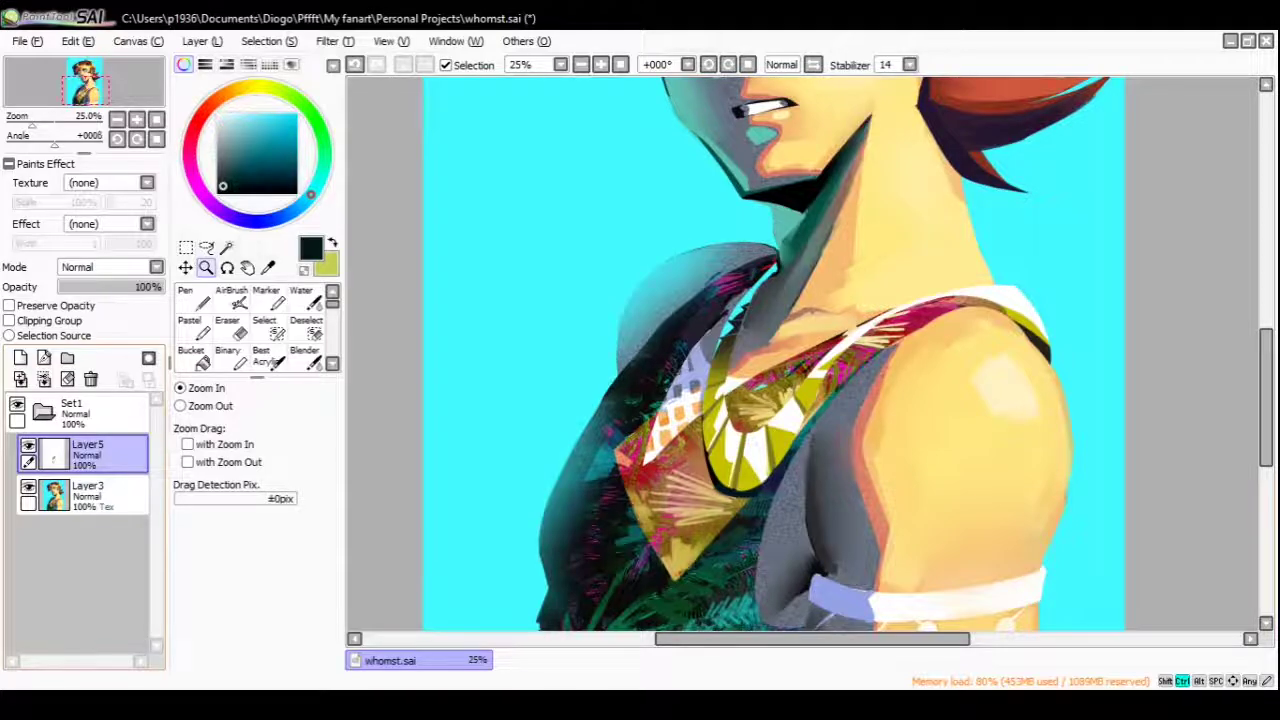
{"action": "key", "text": "ctrl+e"}
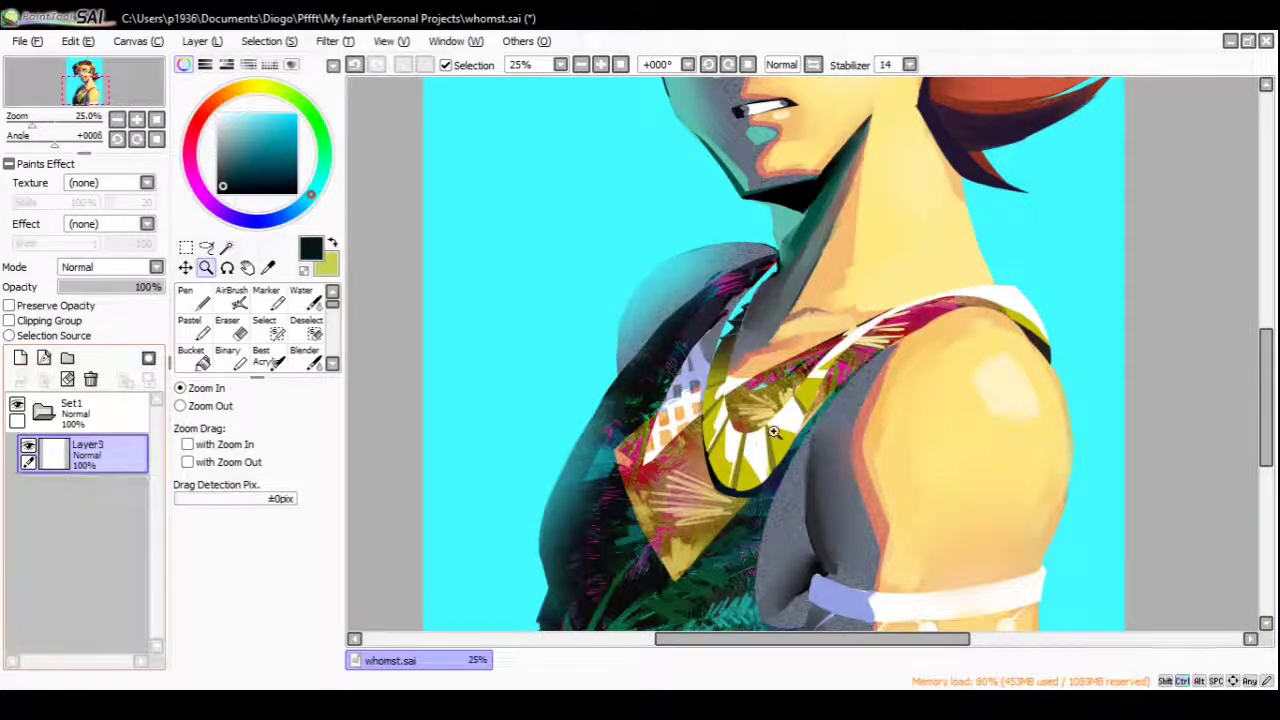
Sign the artist's name in small dark green lettering just above the far shoulder with a size 4 Pen
{"action": "scroll", "coordinate": [715, 168], "scroll_direction": "down", "scroll_amount": 2}
{"action": "scroll", "coordinate": [660, 380], "scroll_direction": "up", "scroll_amount": 5}
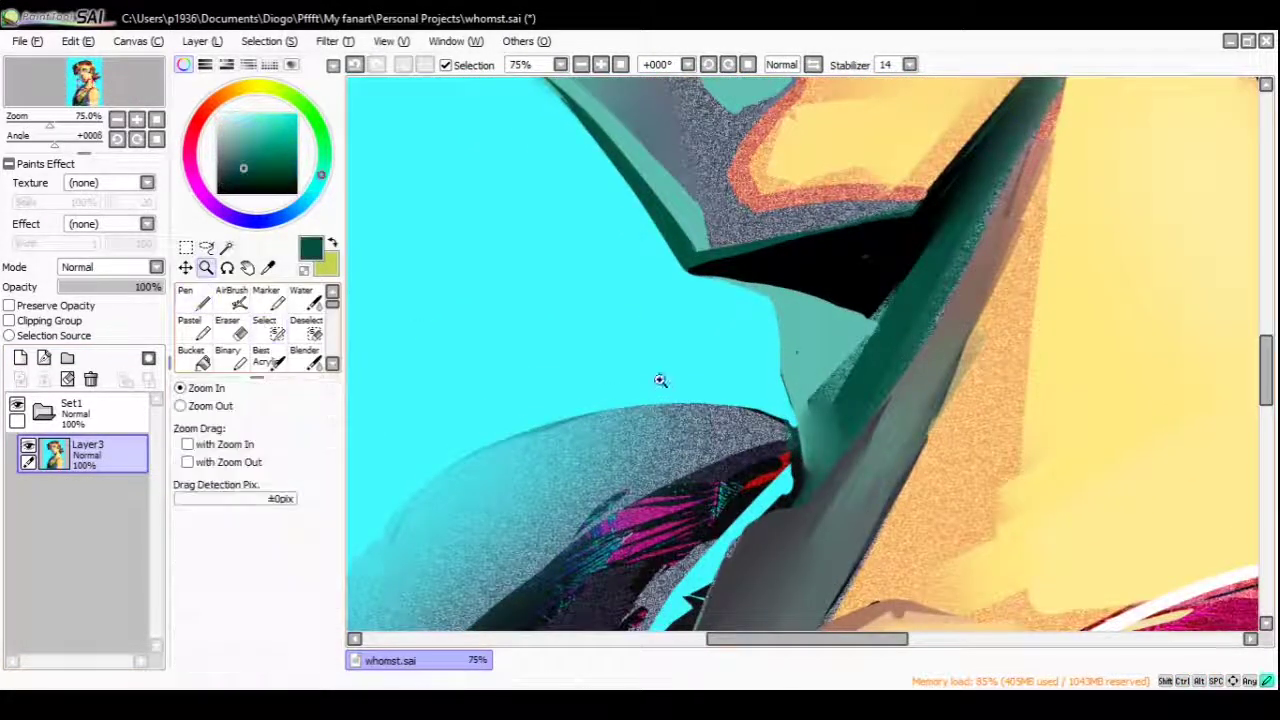
{"action": "scroll", "coordinate": [660, 380], "scroll_direction": "up", "scroll_amount": 1}
{"action": "key", "text": "n"}
{"action": "left_click", "coordinate": [313, 430]}
{"action": "left_click", "coordinate": [251, 414]}
{"action": "scroll", "coordinate": [721, 362], "scroll_direction": "down", "scroll_amount": 1}
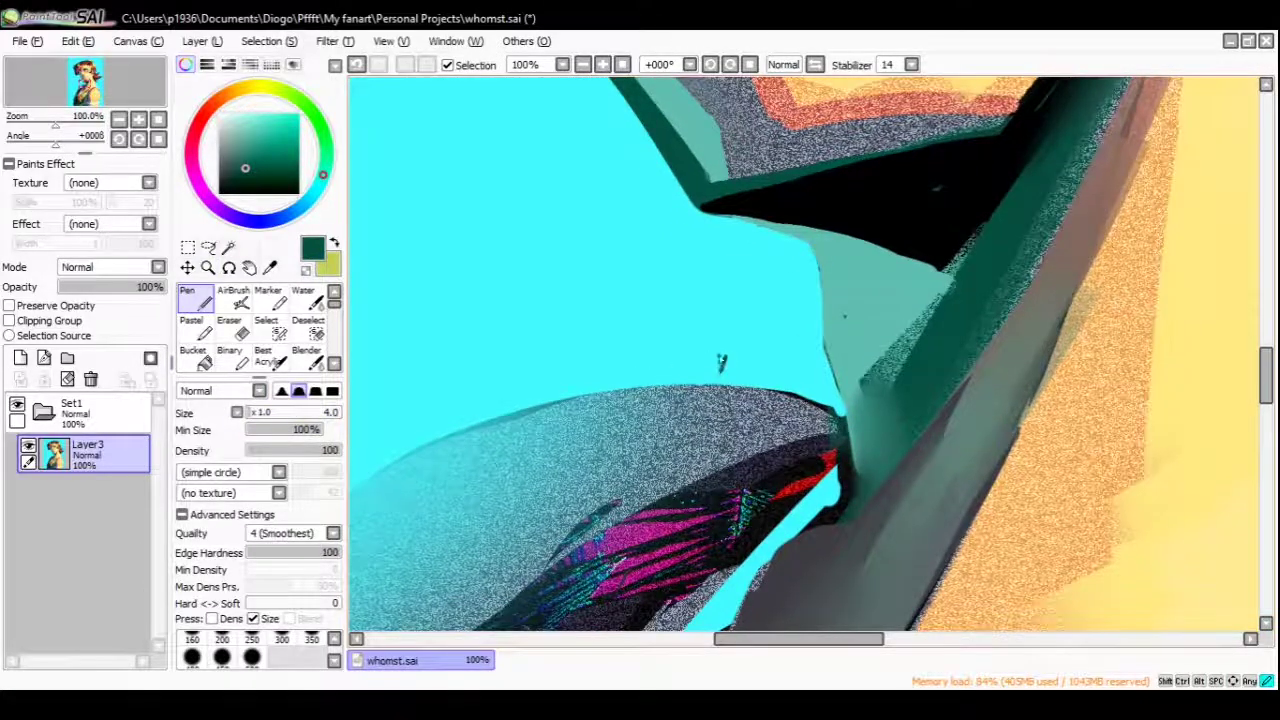
{"action": "left_click_drag", "start_coordinate": [780, 386], "coordinate": [806, 370]}
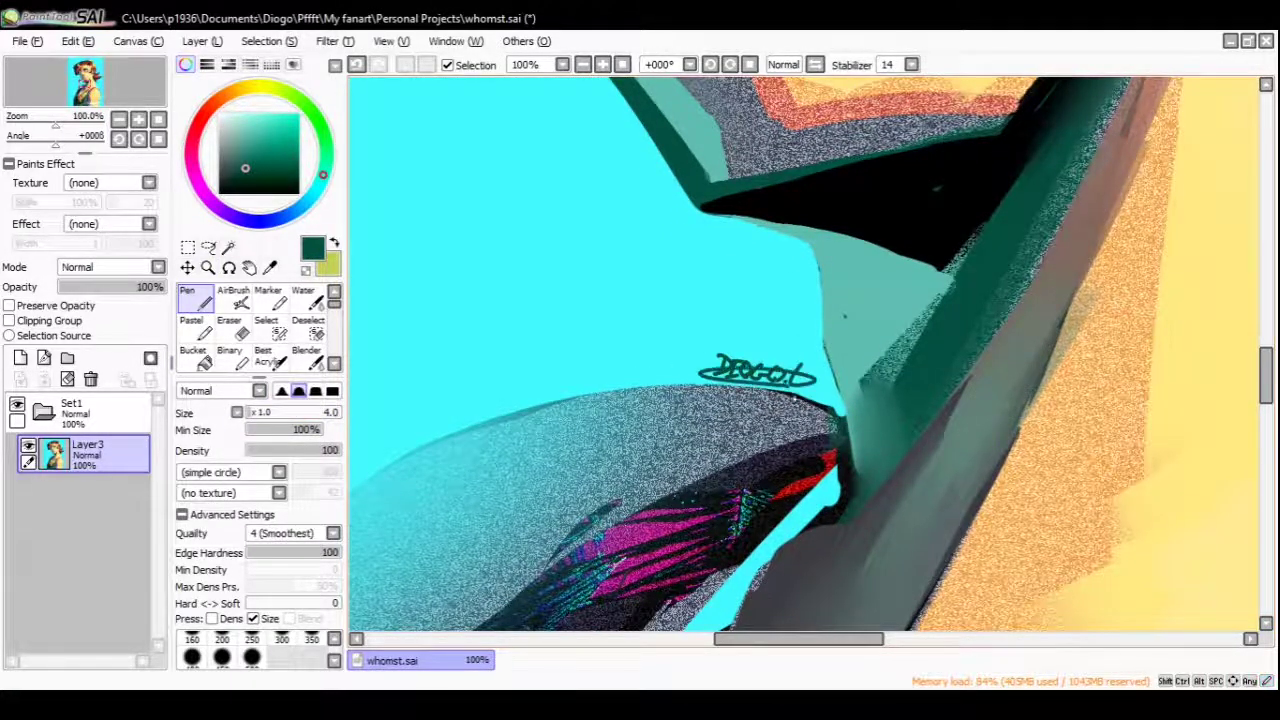
Paint a solid five-pointed star on the lit cheek on a new layer, using olive yellow sampled from the earring
{"action": "scroll", "coordinate": [790, 390], "scroll_direction": "down", "scroll_amount": 5}
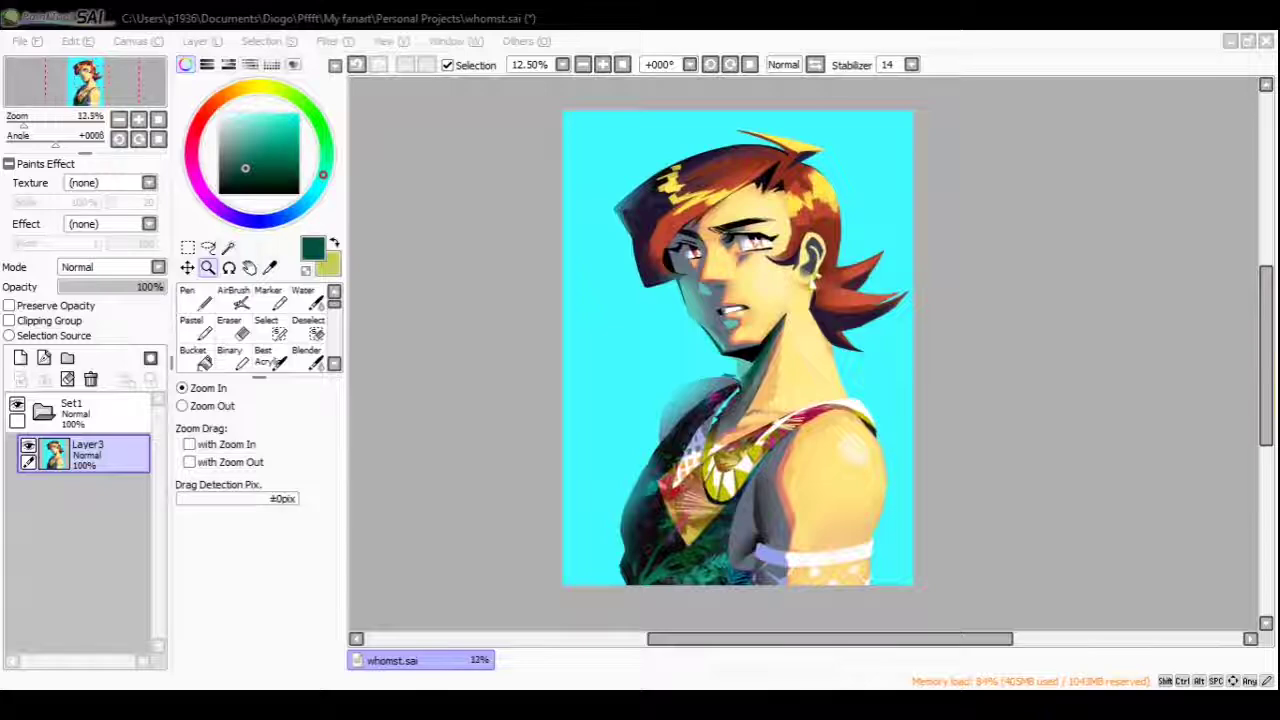
{"action": "scroll", "coordinate": [775, 285], "scroll_direction": "up", "scroll_amount": 3}
{"action": "key", "text": "n"}
{"action": "scroll", "coordinate": [769, 287], "scroll_direction": "up", "scroll_amount": 1}
{"action": "left_click", "coordinate": [906, 312], "text": "alt"}
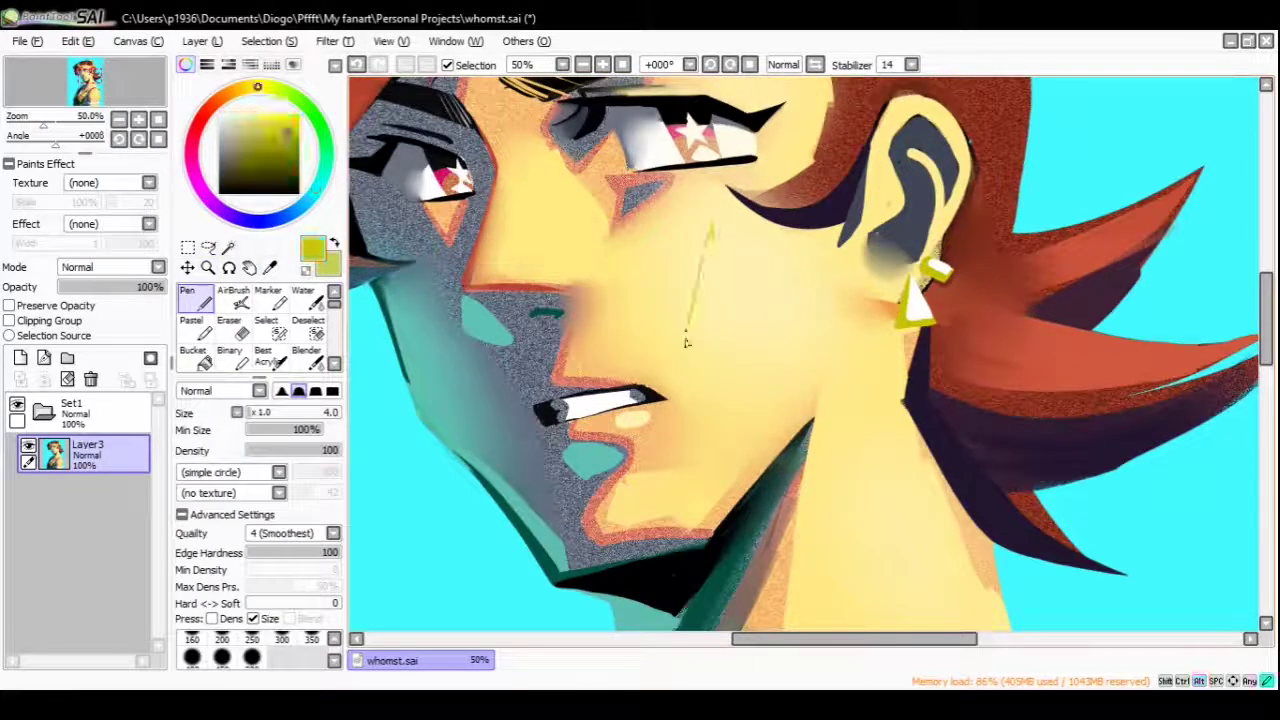
{"action": "key", "text": "ctrl+shift+n"}
{"action": "mouse_move", "coordinate": [716, 262]}
{"action": "left_mouse_down"}
{"action": "mouse_move", "coordinate": [780, 270]}
{"action": "mouse_move", "coordinate": [714, 215]}
{"action": "mouse_move", "coordinate": [708, 324]}
{"action": "mouse_move", "coordinate": [743, 330]}
{"action": "mouse_move", "coordinate": [667, 273]}
{"action": "mouse_move", "coordinate": [775, 277]}
{"action": "mouse_move", "coordinate": [725, 320]}
{"action": "mouse_move", "coordinate": [762, 343]}
{"action": "left_mouse_up"}
{"action": "scroll", "coordinate": [762, 343], "scroll_direction": "up", "scroll_amount": 1}
Sharpen the points and straighten the edges of the cheek star with the size 37 Eraser
{"action": "key", "text": "e"}
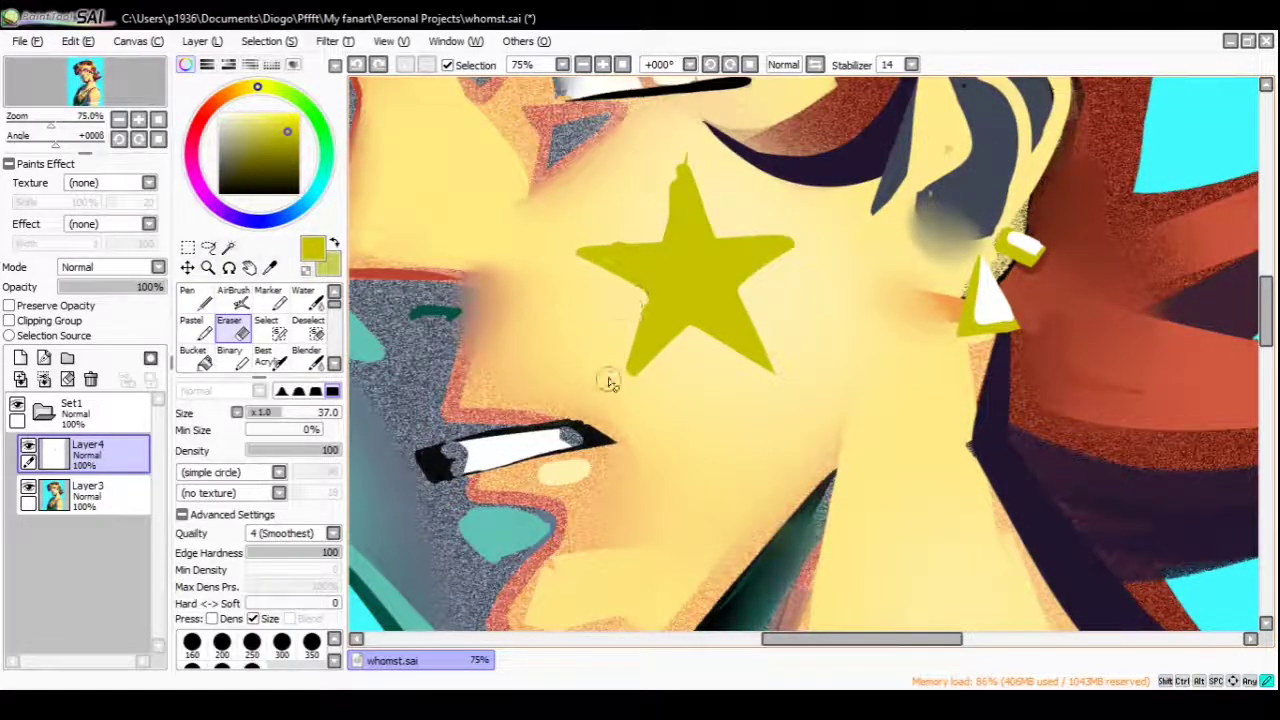
{"action": "left_click_drag", "start_coordinate": [639, 334], "coordinate": [657, 322]}
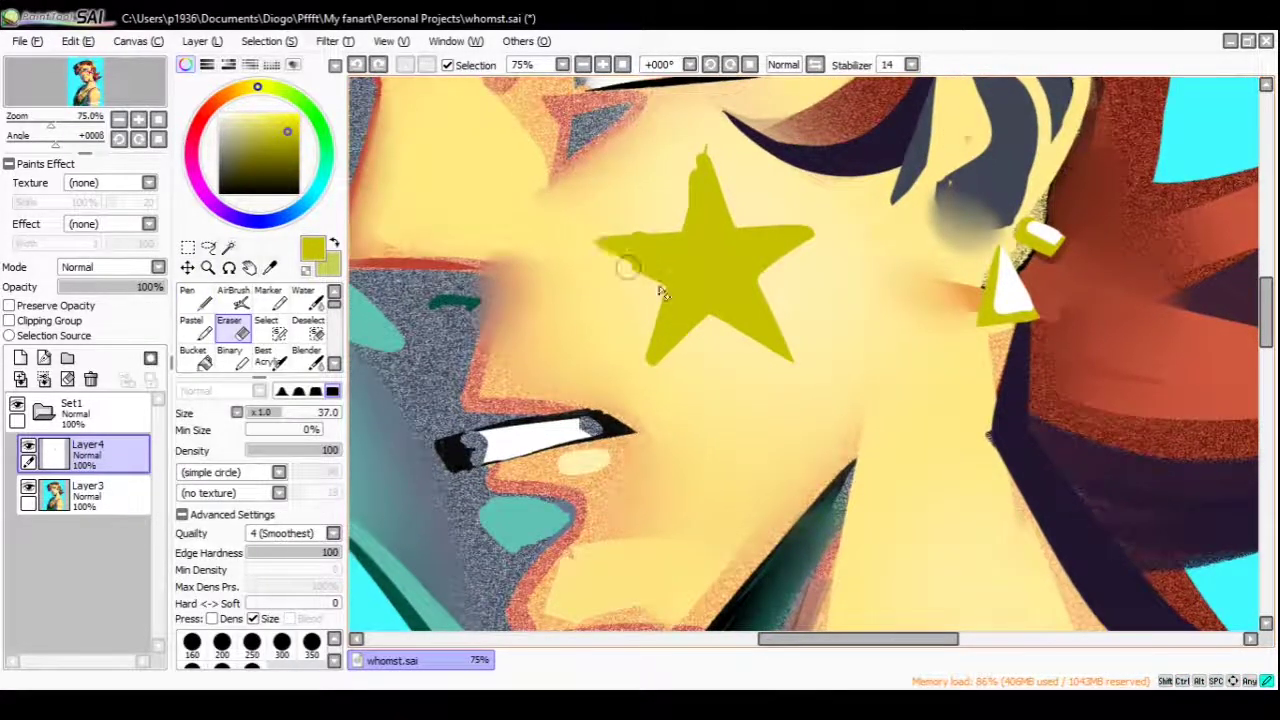
{"action": "left_click_drag", "start_coordinate": [680, 246], "coordinate": [674, 282]}
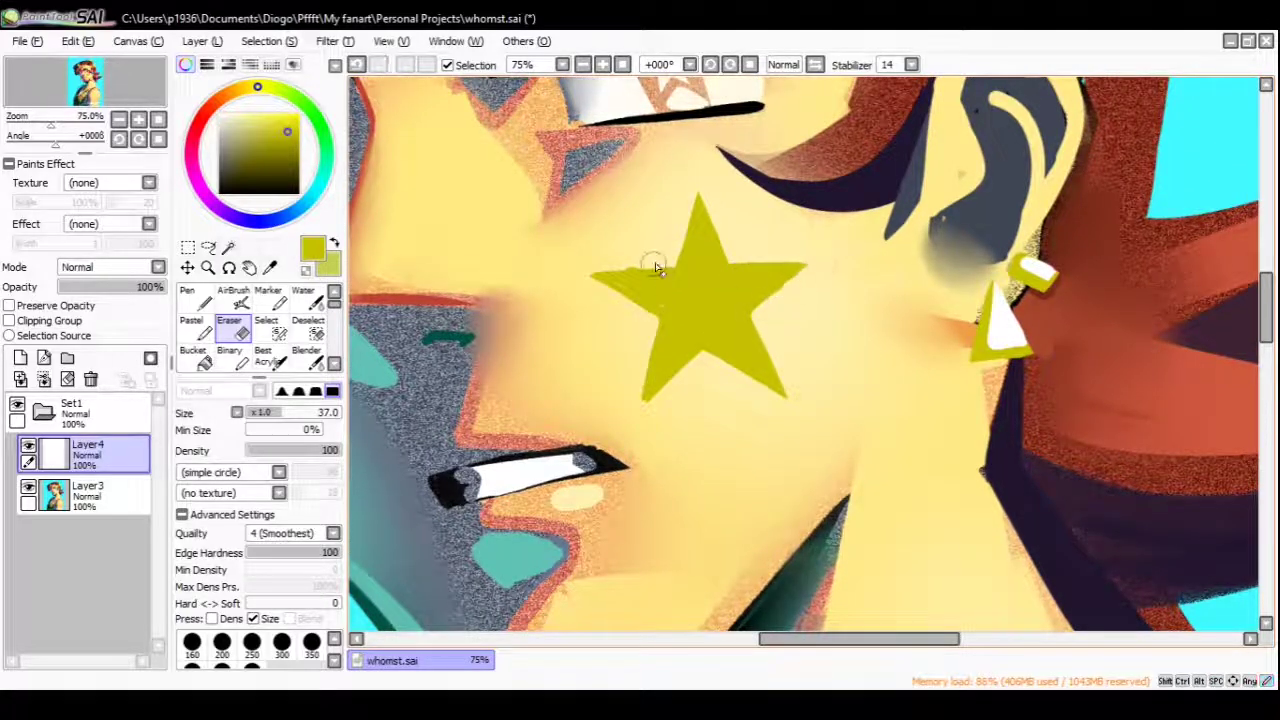
{"action": "scroll", "coordinate": [675, 265], "scroll_direction": "up", "scroll_amount": 1}
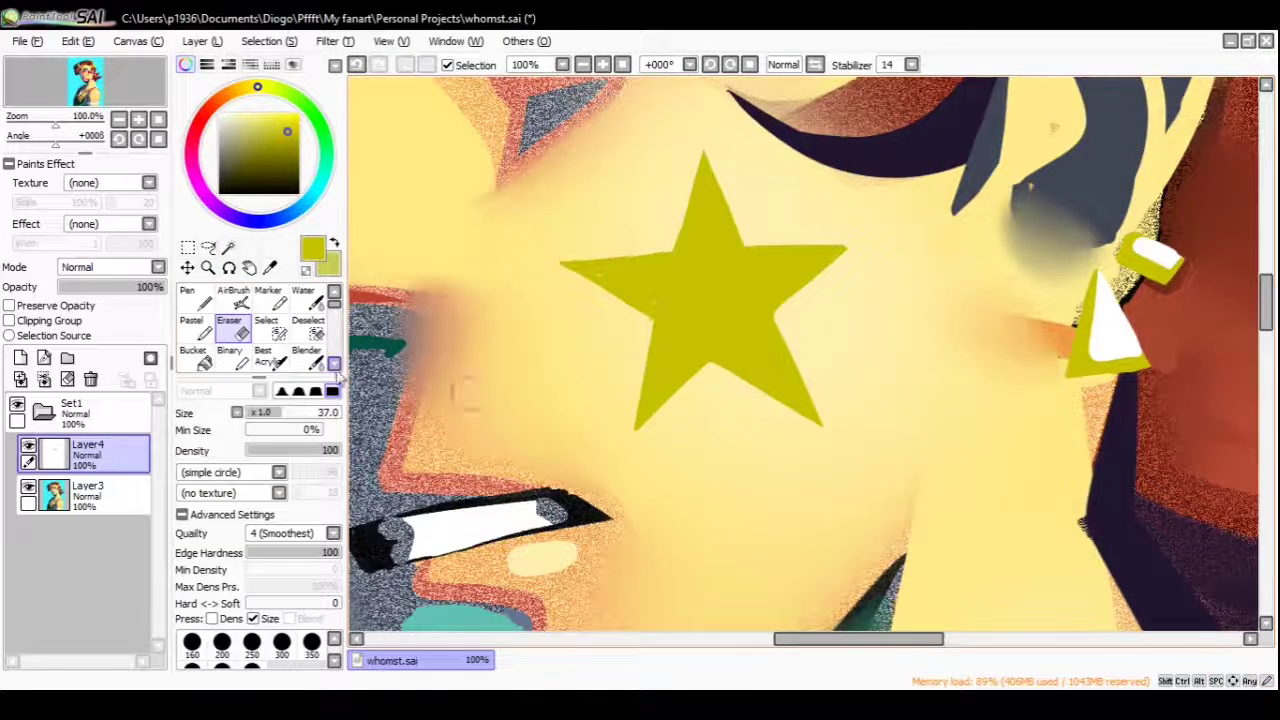
{"action": "key", "text": "n"}
{"action": "key", "text": "e"}
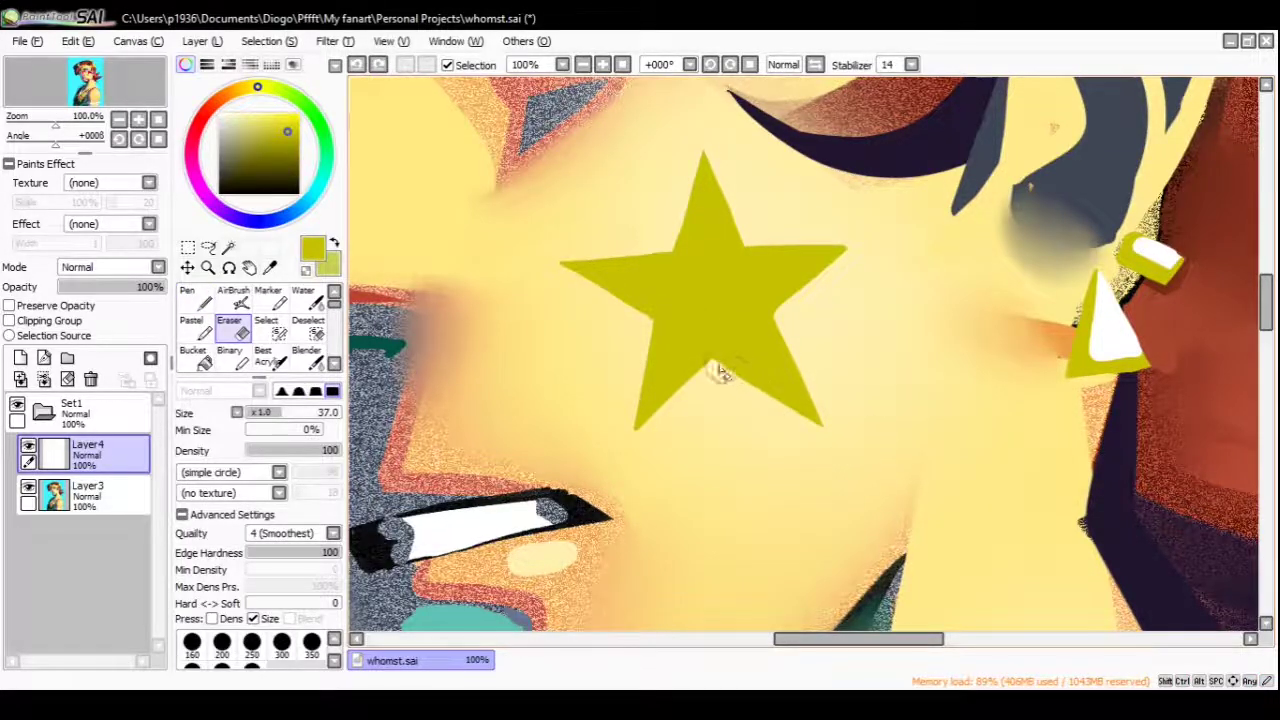
Refine the cheek star's edges in the mirrored view with the Pen, then return to the normal view
{"action": "scroll", "coordinate": [757, 414], "scroll_direction": "down", "scroll_amount": 2}
{"action": "scroll", "coordinate": [740, 294], "scroll_direction": "up", "scroll_amount": 1}
{"action": "key", "text": "h"}
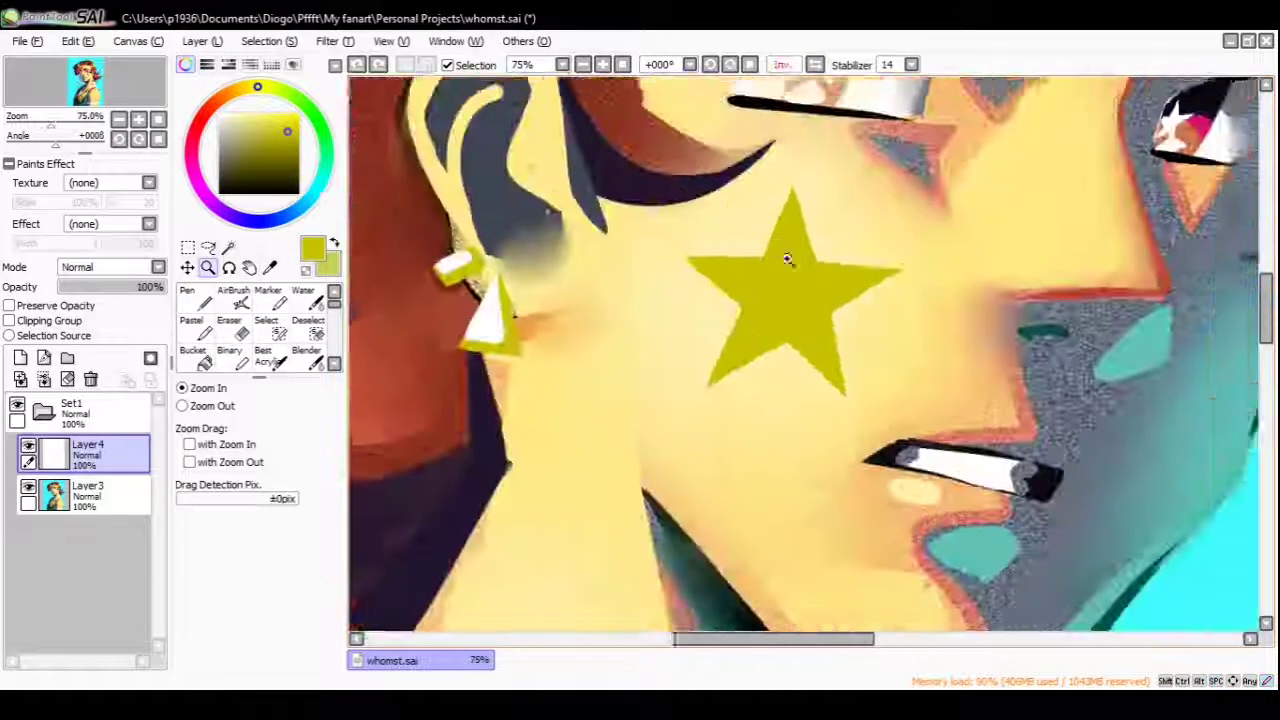
{"action": "left_click", "coordinate": [787, 259]}
{"action": "key", "text": "n"}
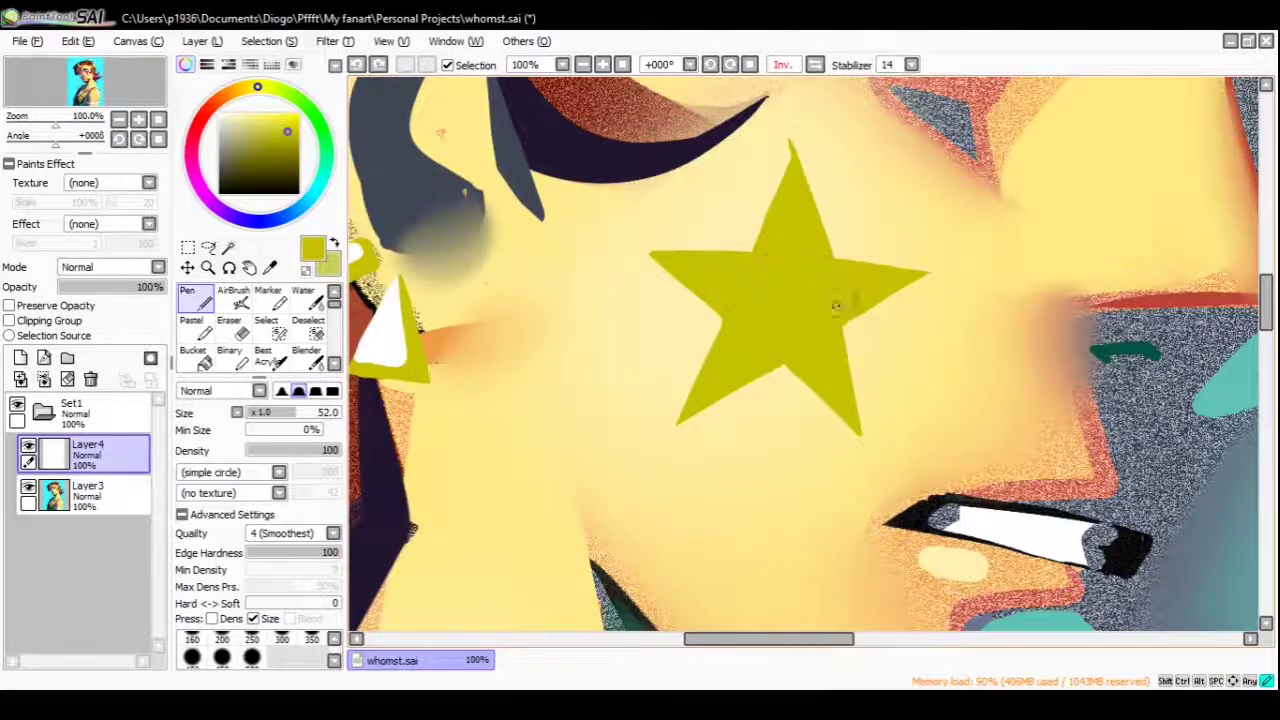
{"action": "scroll", "coordinate": [836, 307], "scroll_direction": "down", "scroll_amount": 2}
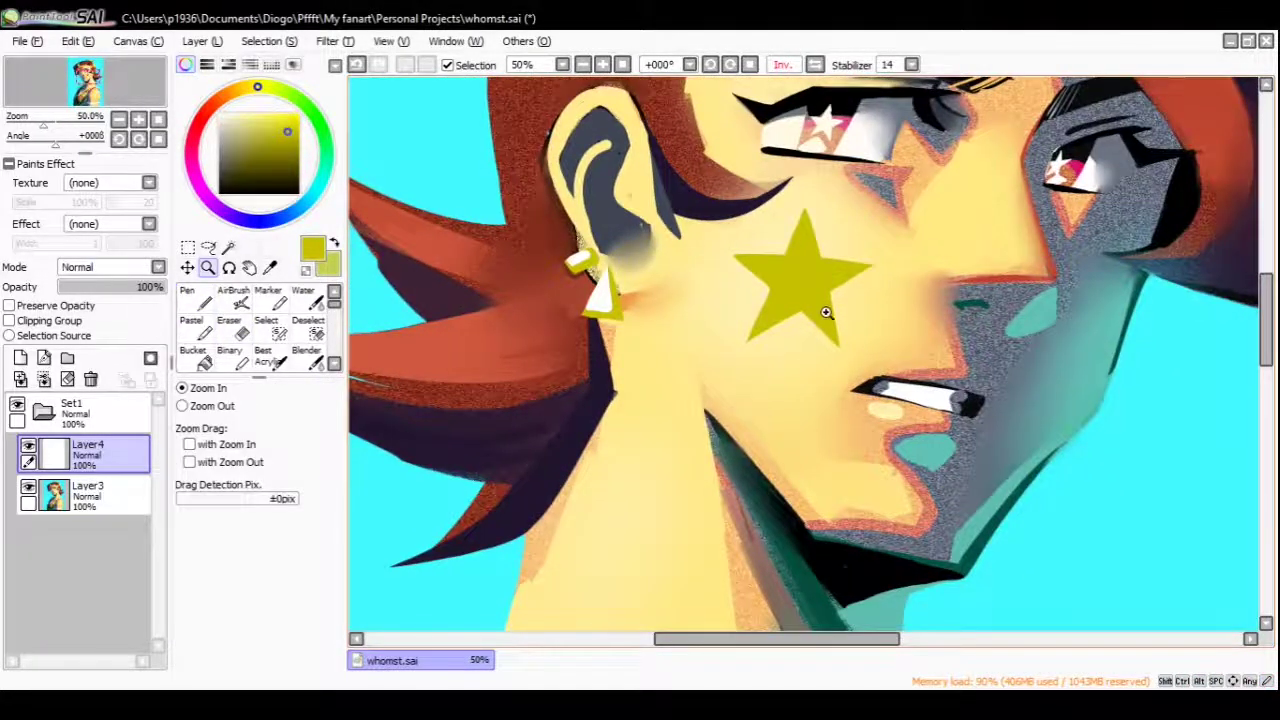
{"action": "scroll", "coordinate": [826, 313], "scroll_direction": "down", "scroll_amount": 1}
{"action": "scroll", "coordinate": [775, 336], "scroll_direction": "up", "scroll_amount": 1}
{"action": "key", "text": "h"}
Reshape the cheek star with Free Deform so that it follows the tilt of the cheek
{"action": "key", "text": "v"}
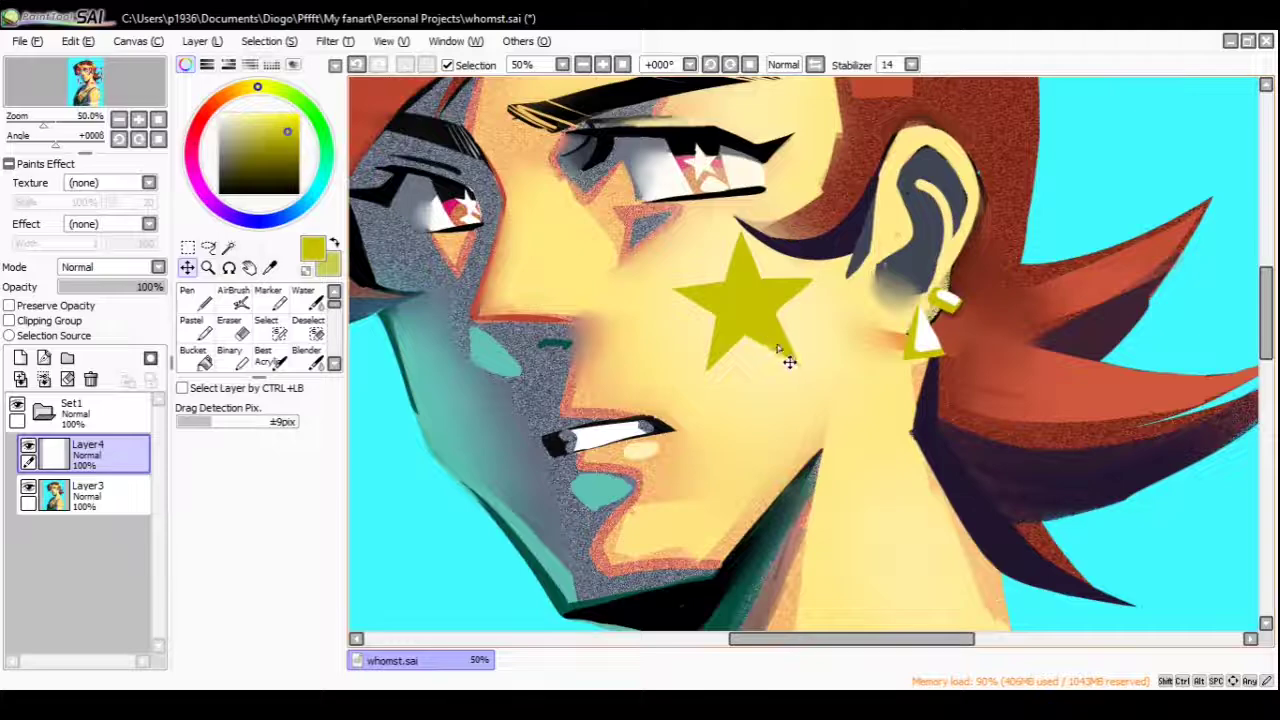
{"action": "key", "text": "ctrl+t"}
{"action": "left_click", "coordinate": [220, 477]}
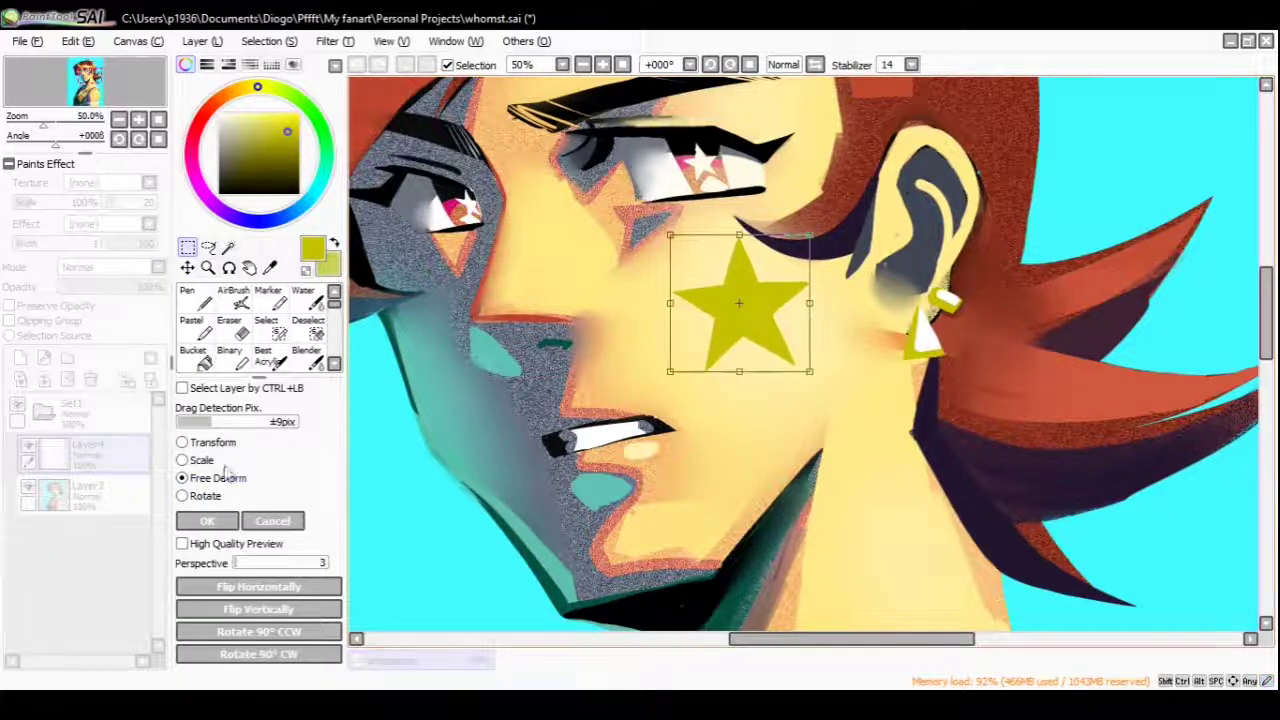
{"action": "left_click_drag", "start_coordinate": [809, 371], "coordinate": [745, 330]}
{"action": "key", "text": "Return"}
Sketch a tiny olive star outline between the cheek star and the lower eyelid
{"action": "scroll", "coordinate": [680, 362], "scroll_direction": "down", "scroll_amount": 1}
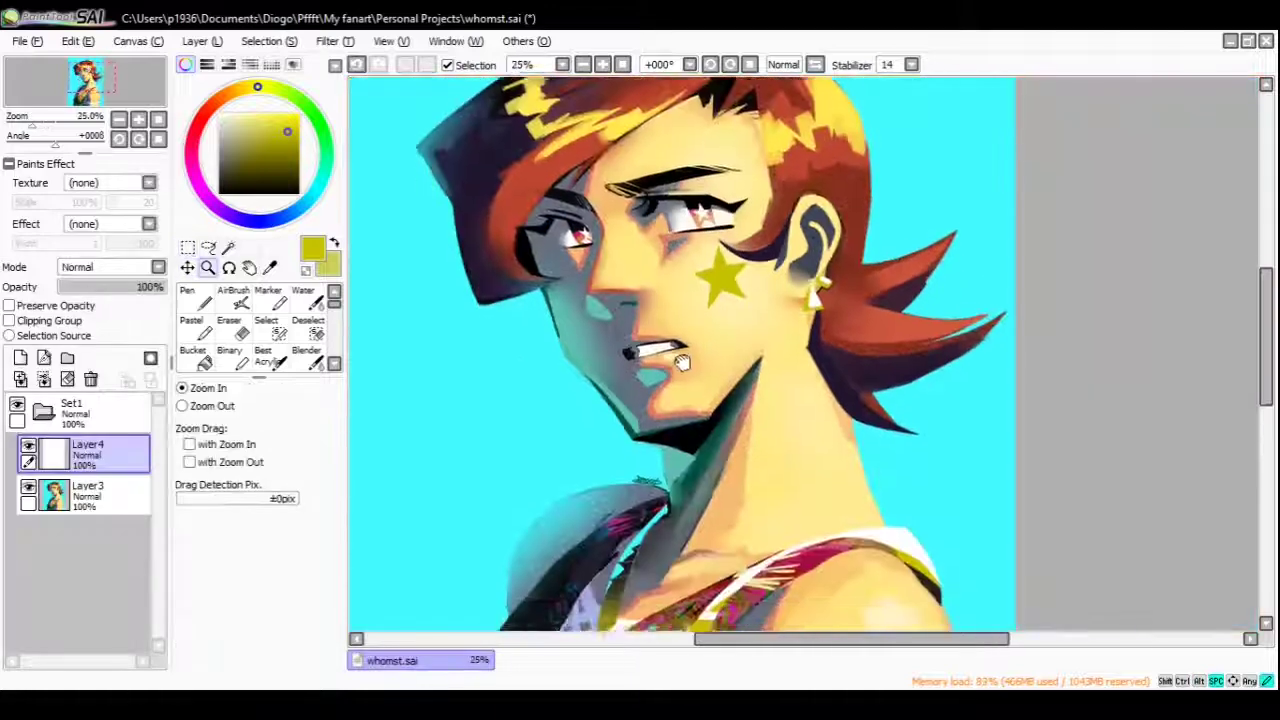
{"action": "scroll", "coordinate": [720, 280], "scroll_direction": "up", "scroll_amount": 2}
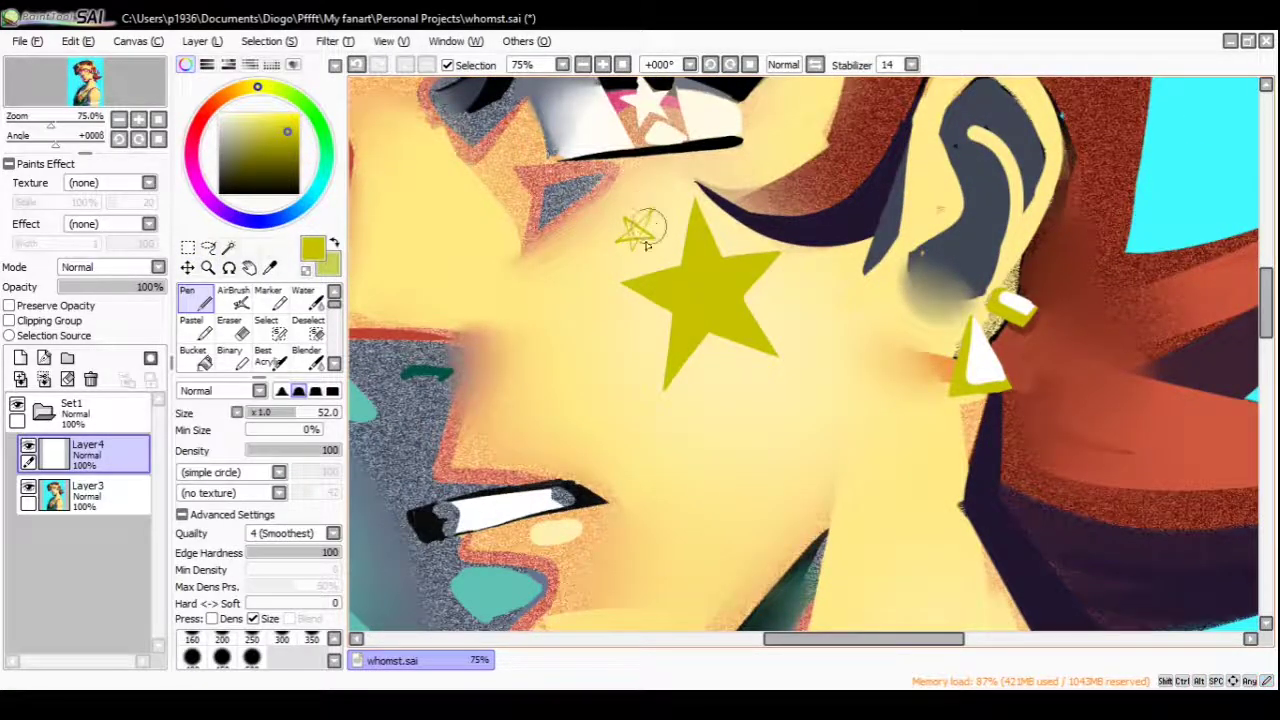
Preview the whole Set1 folder in greyscale to check the portrait's values, without applying the adjustment
{"action": "scroll", "coordinate": [645, 240], "scroll_direction": "down", "scroll_amount": 4}
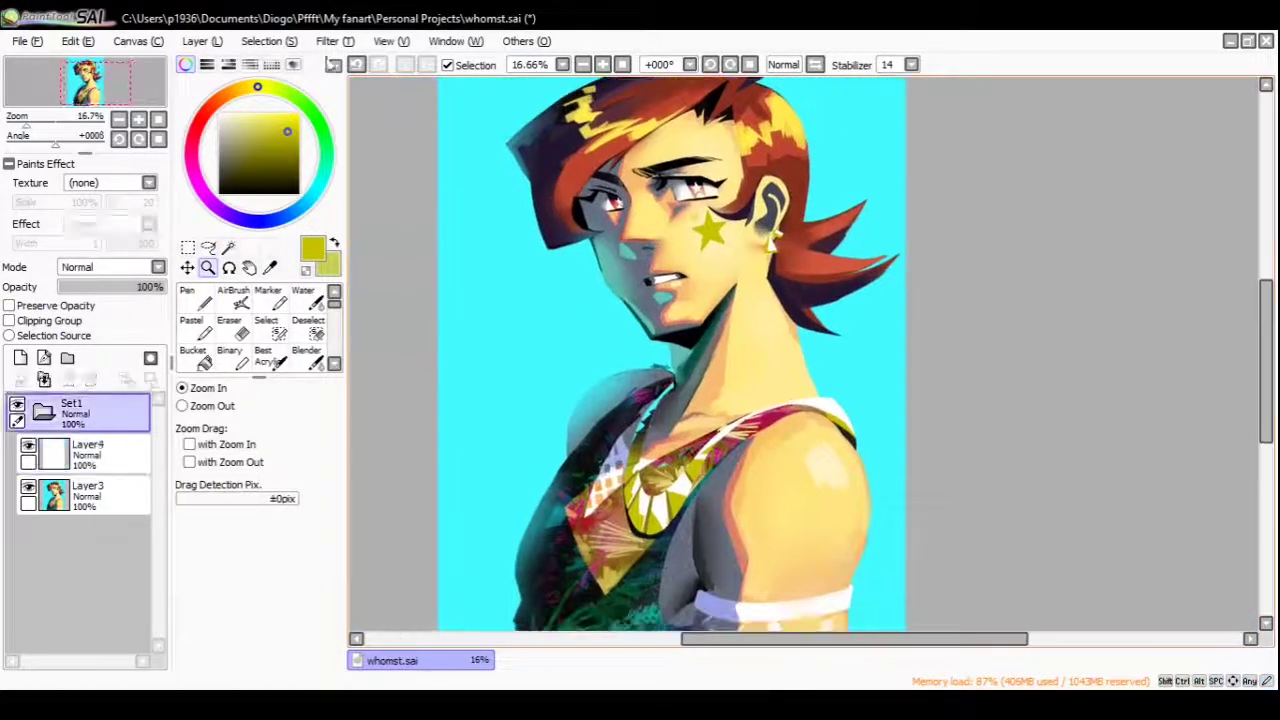
{"action": "key", "text": "ctrl+u"}
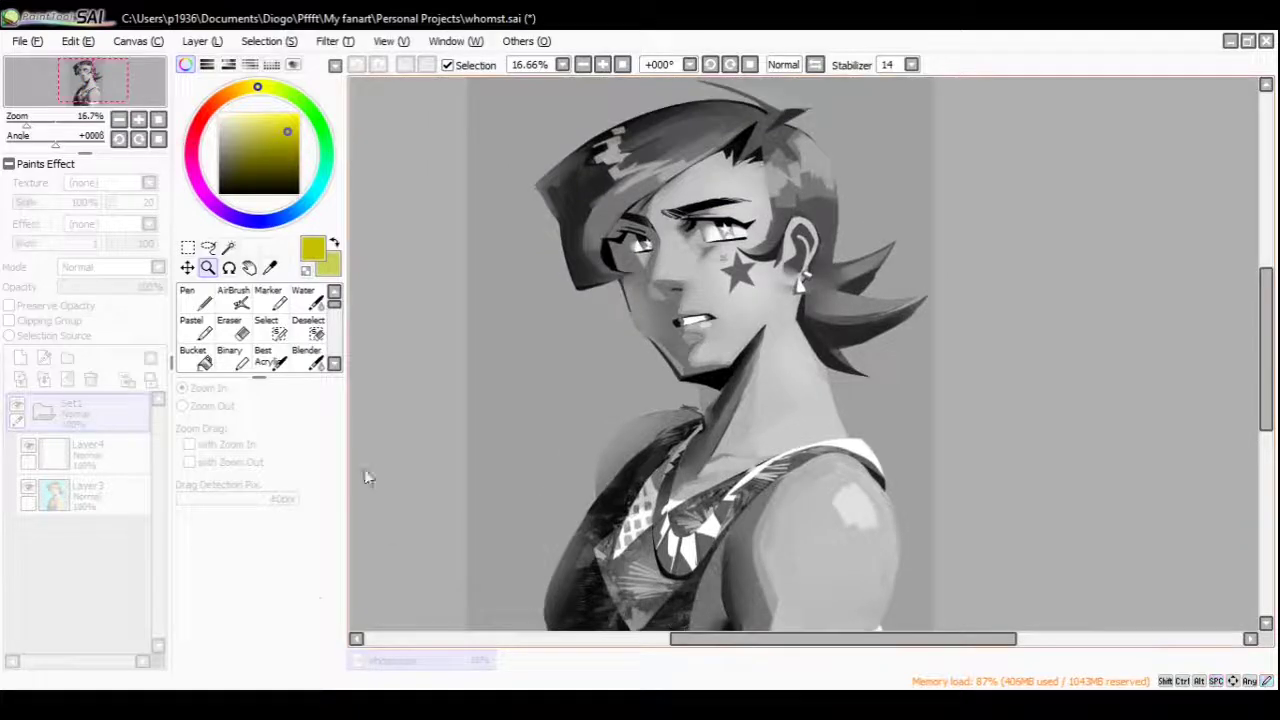
{"action": "key", "text": "Escape"}
Soften the crease above the shaded eye on Layer3 with the Water brush and airbrush a lighter grey along the eyelid
{"action": "scroll", "coordinate": [620, 198], "scroll_direction": "up", "scroll_amount": 6}
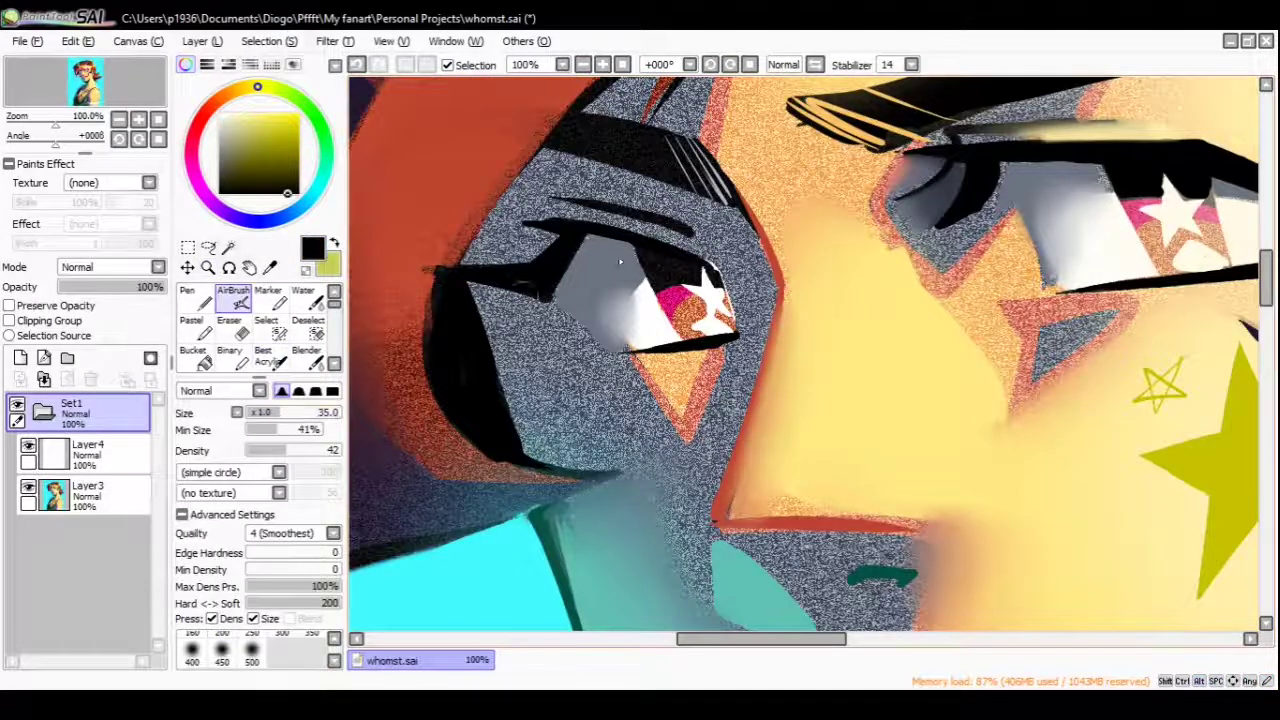
{"action": "left_click", "coordinate": [87, 490]}
{"action": "left_click", "coordinate": [303, 296]}
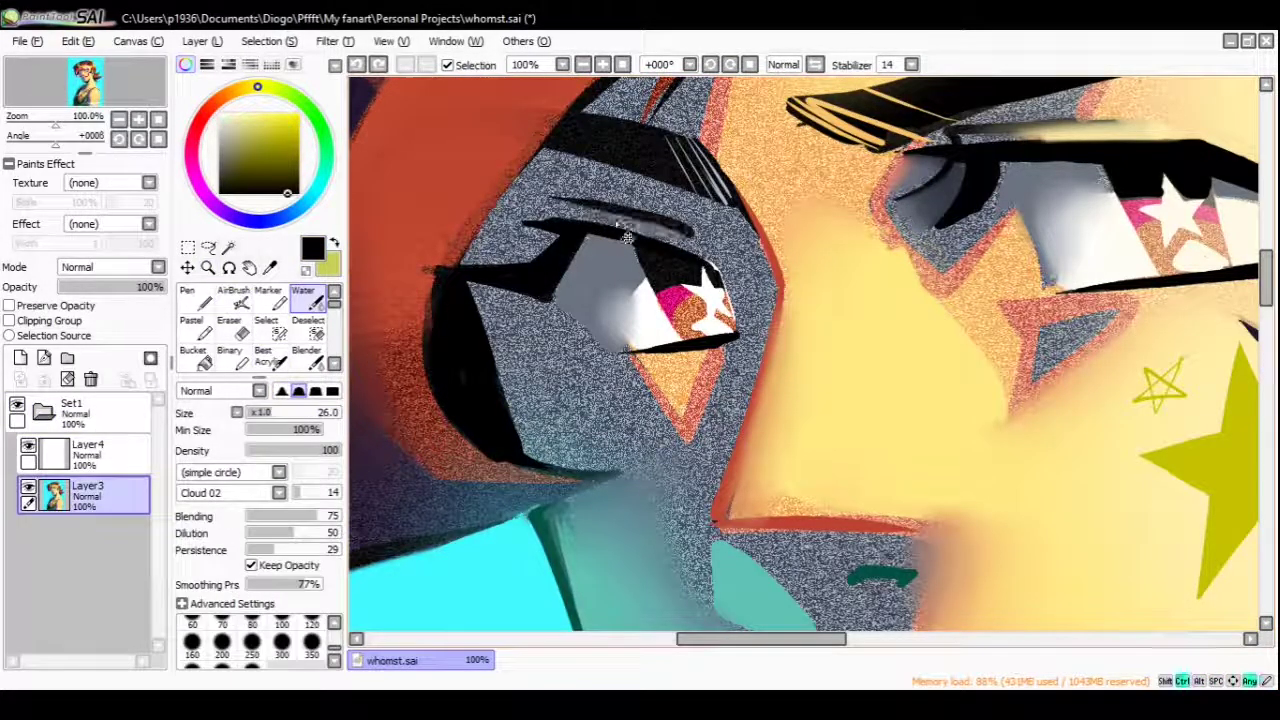
{"action": "key", "text": "h"}
{"action": "scroll", "coordinate": [800, 350], "scroll_direction": "down", "scroll_amount": 2}
{"action": "scroll", "coordinate": [800, 350], "scroll_direction": "up", "scroll_amount": 2}
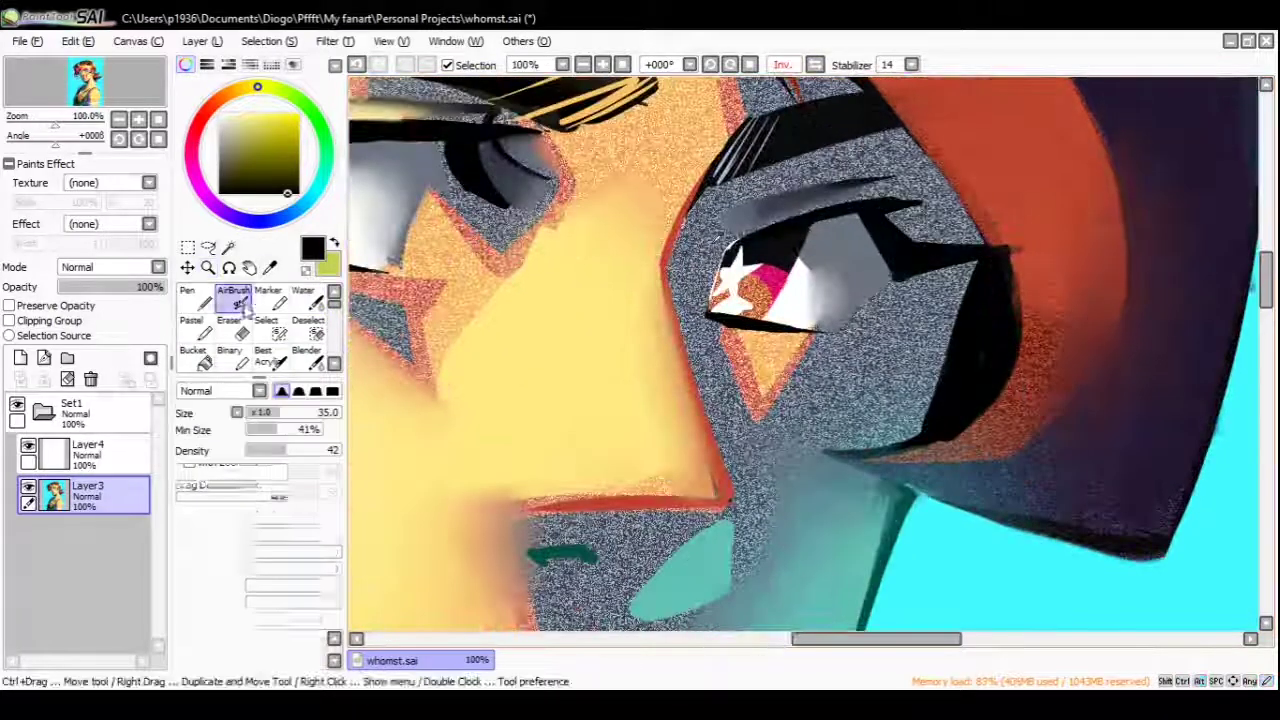
{"action": "left_click", "coordinate": [233, 296]}
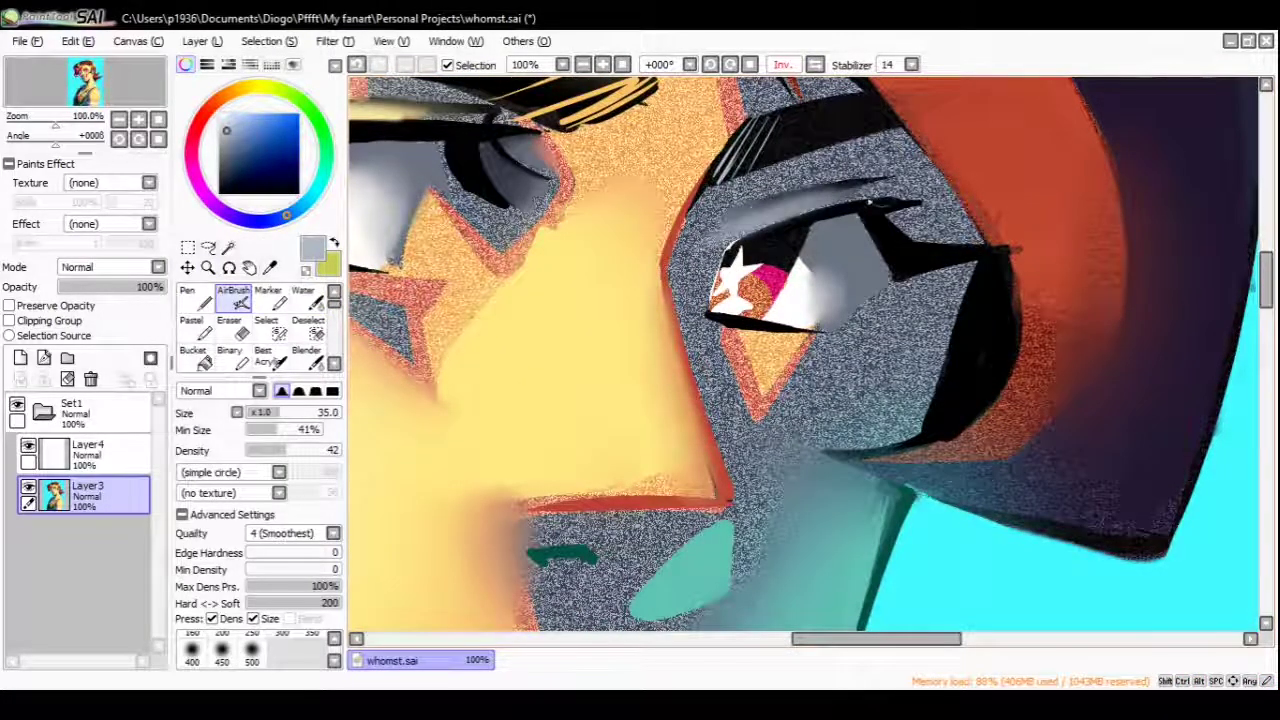
Paint out the black crease line above the shaded eye with sampled grey and blend it into the eyelid with the Water brush
{"action": "scroll", "coordinate": [869, 201], "scroll_direction": "down", "scroll_amount": 2}
{"action": "key", "text": "h"}
{"action": "scroll", "coordinate": [800, 204], "scroll_direction": "up", "scroll_amount": 2}
{"action": "key", "text": "n"}
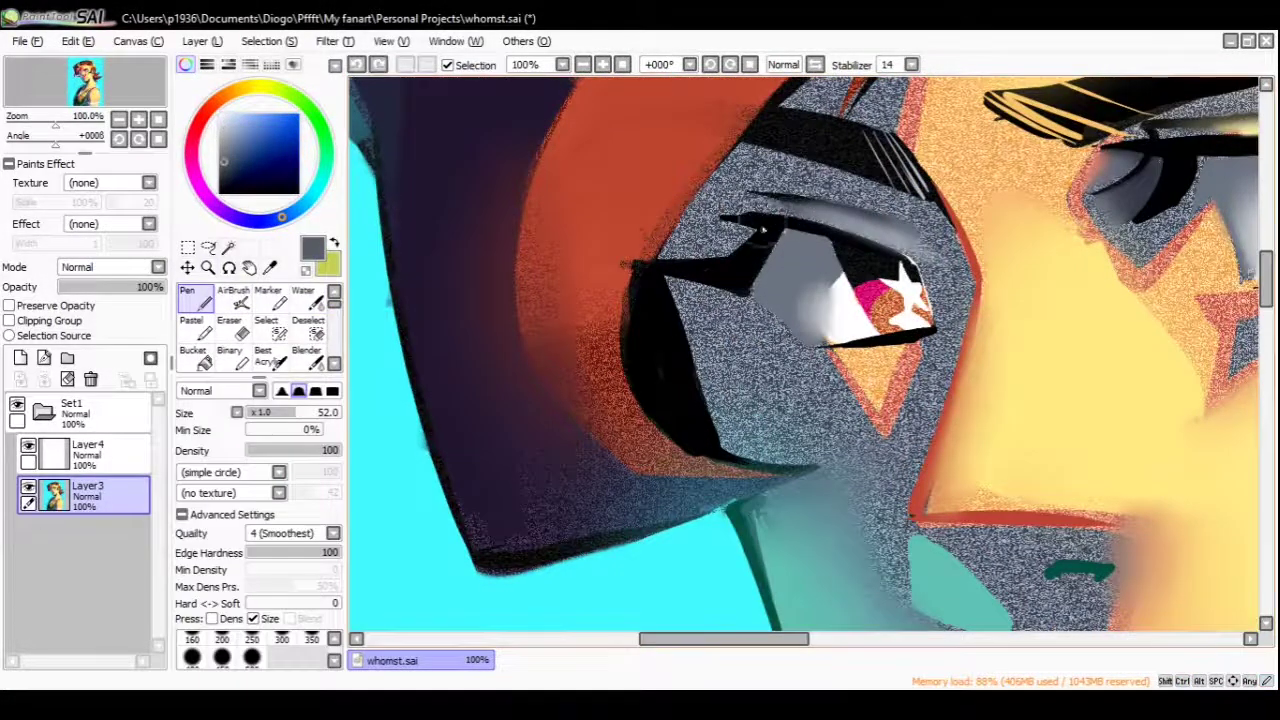
{"action": "scroll", "coordinate": [765, 215], "scroll_direction": "up", "scroll_amount": 2}
{"action": "left_click", "coordinate": [303, 296]}
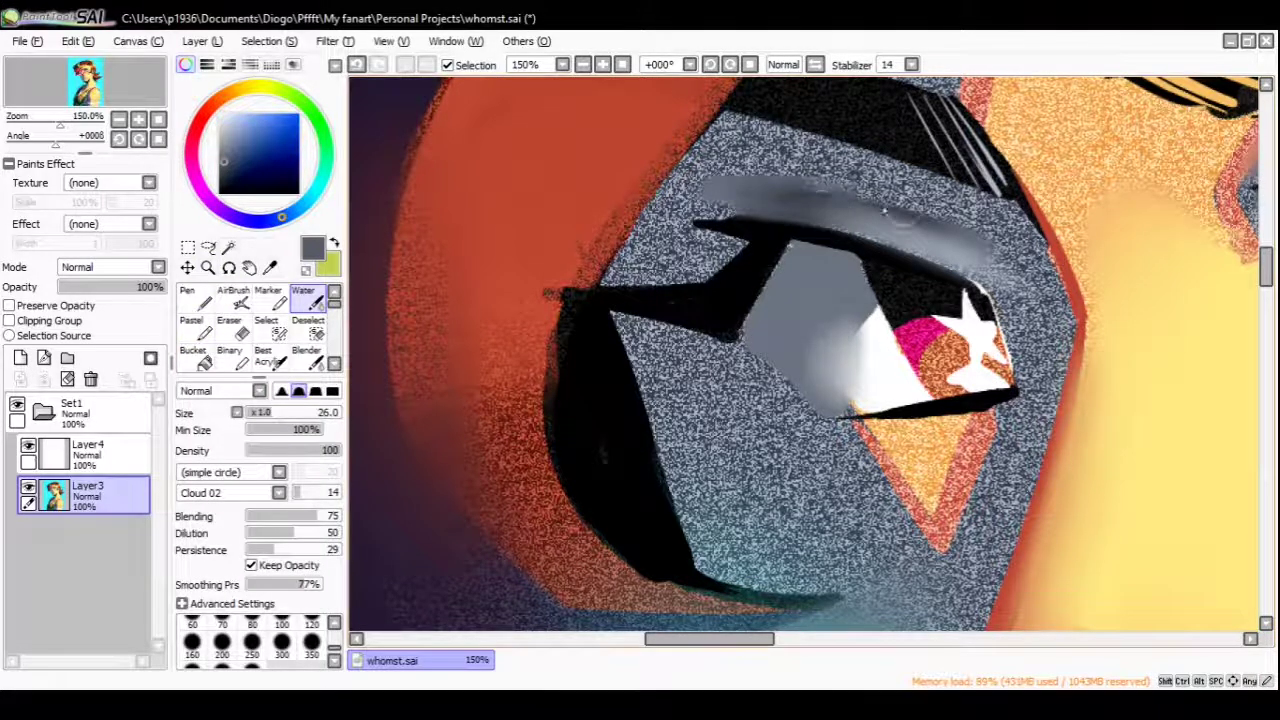
{"action": "scroll", "coordinate": [673, 258], "scroll_direction": "down", "scroll_amount": 2}
Airbrush dark grey onto the shaded eyelid and refine the lash line and upper iris in black, working in the mirrored view
{"action": "key", "text": "v"}
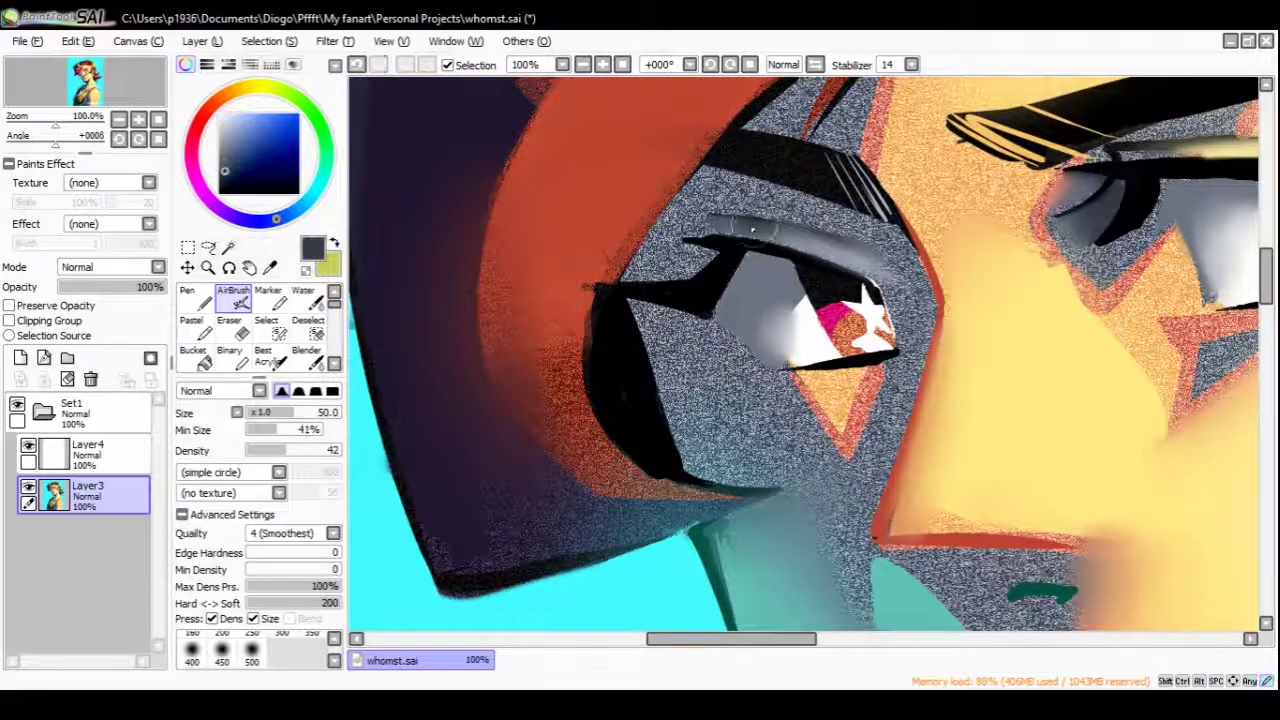
{"action": "scroll", "coordinate": [707, 229], "scroll_direction": "down", "scroll_amount": 2}
{"action": "key", "text": "h"}
{"action": "scroll", "coordinate": [760, 230], "scroll_direction": "up", "scroll_amount": 3}
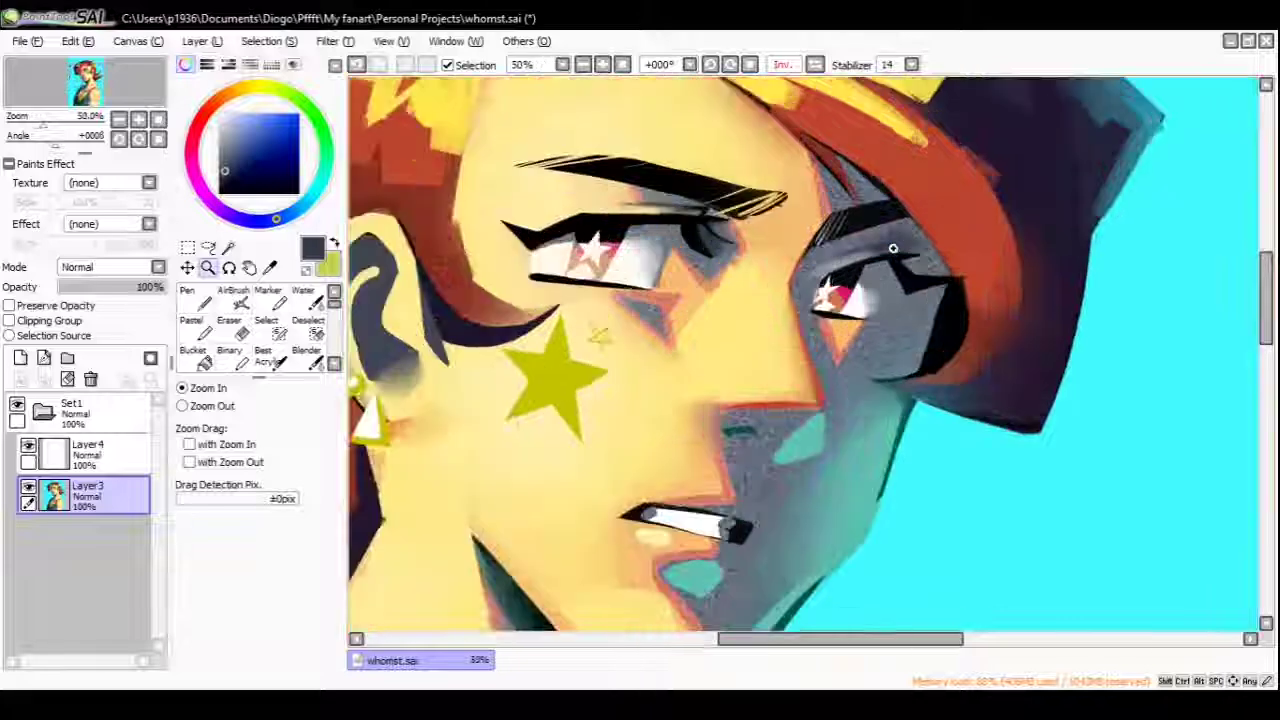
{"action": "key", "text": "c"}
{"action": "mouse_move", "coordinate": [905, 195]}
{"action": "left_mouse_down"}
{"action": "mouse_move", "coordinate": [880, 165]}
{"action": "mouse_move", "coordinate": [990, 250]}
{"action": "mouse_move", "coordinate": [965, 235]}
{"action": "mouse_move", "coordinate": [697, 328]}
{"action": "left_mouse_up"}
{"action": "left_click", "coordinate": [205, 299]}
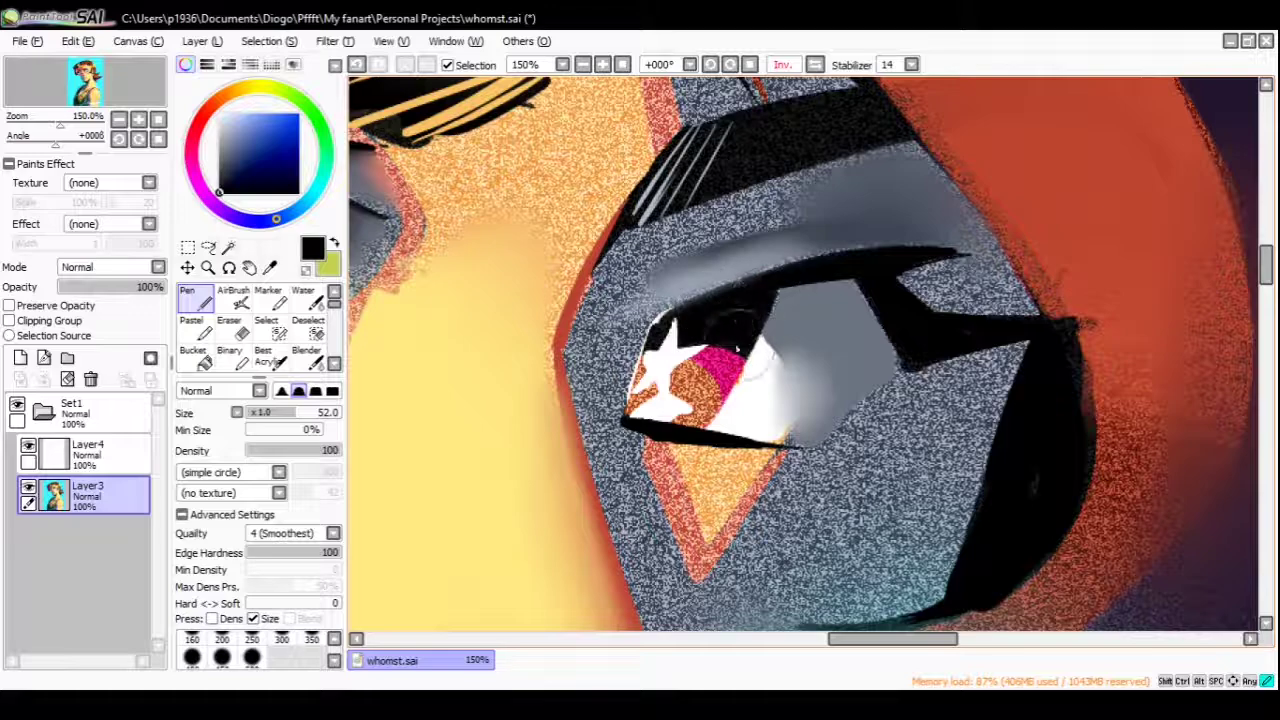
{"action": "key", "text": "h"}
Paint a lavender strip on Layer4 between the leafy top and the shaded arm, using the colour sampled from the shaded armband
{"action": "scroll", "coordinate": [932, 260], "scroll_direction": "down", "scroll_amount": 6}
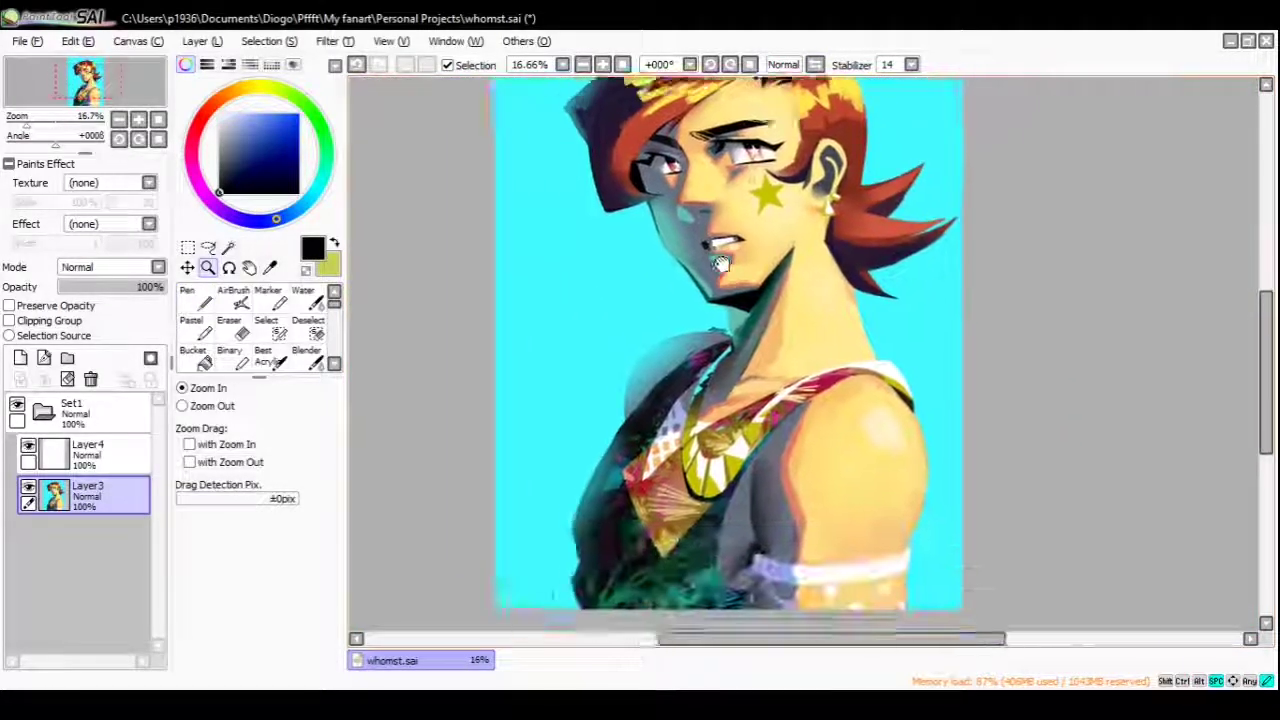
{"action": "mouse_move", "coordinate": [15, 117]}
{"action": "left_mouse_down"}
{"action": "mouse_move", "coordinate": [45, 118]}
{"action": "mouse_move", "coordinate": [20, 125]}
{"action": "mouse_move", "coordinate": [27, 135]}
{"action": "mouse_move", "coordinate": [20, 125]}
{"action": "left_mouse_up"}
{"action": "scroll", "coordinate": [409, 363], "scroll_direction": "up", "scroll_amount": 2}
{"action": "scroll", "coordinate": [636, 420], "scroll_direction": "up", "scroll_amount": 2}
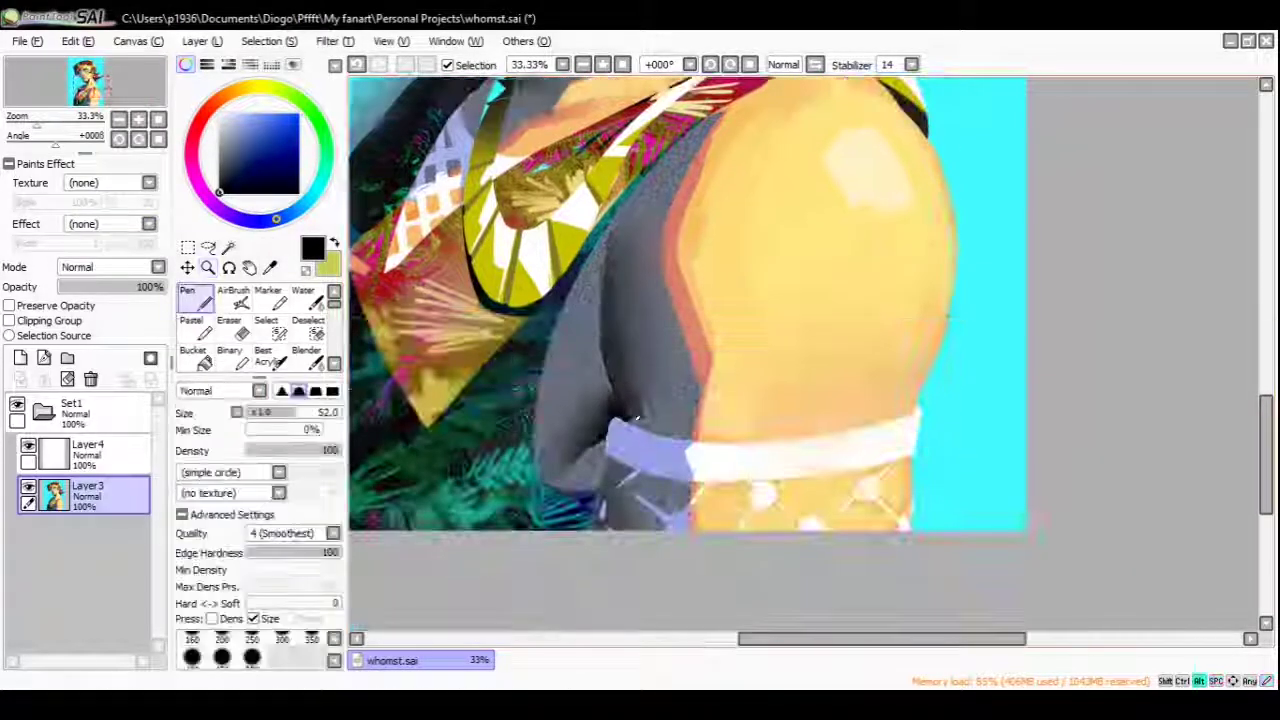
{"action": "left_click", "coordinate": [636, 420], "text": "alt"}
{"action": "left_click_drag", "start_coordinate": [560, 330], "coordinate": [575, 480]}
{"action": "key", "text": "ctrl+z"}
{"action": "left_click", "coordinate": [88, 452]}
{"action": "left_click_drag", "start_coordinate": [550, 320], "coordinate": [575, 475]}
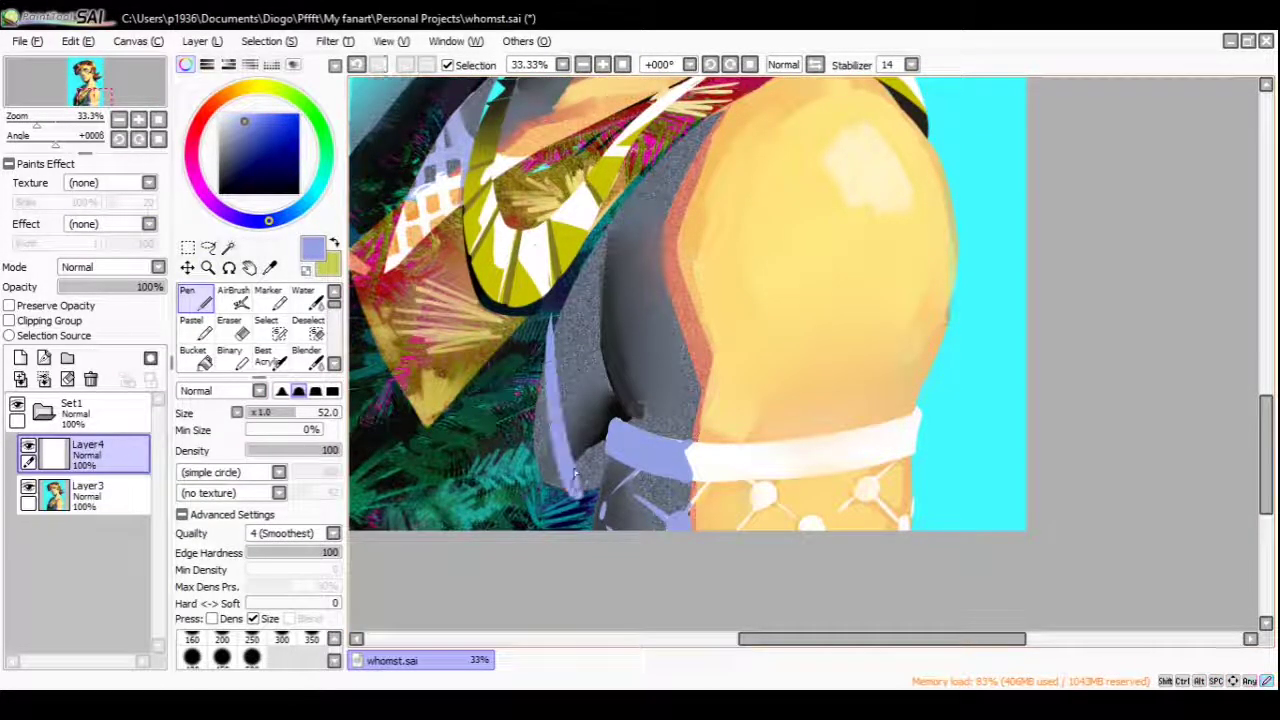
{"action": "left_click_drag", "start_coordinate": [550, 292], "coordinate": [549, 460]}
Trim the lavender strip's edges and taper its upper end with the Eraser on Layer4
{"action": "key", "text": "e"}
{"action": "scroll", "coordinate": [516, 480], "scroll_direction": "up", "scroll_amount": 3}
{"action": "mouse_move", "coordinate": [532, 320]}
{"action": "left_mouse_down"}
{"action": "mouse_move", "coordinate": [523, 471]}
{"action": "mouse_move", "coordinate": [655, 480]}
{"action": "mouse_move", "coordinate": [677, 437]}
{"action": "left_mouse_up"}
{"action": "scroll", "coordinate": [523, 471], "scroll_direction": "right", "scroll_amount": 2}
{"action": "scroll", "coordinate": [620, 380], "scroll_direction": "up", "scroll_amount": 3}
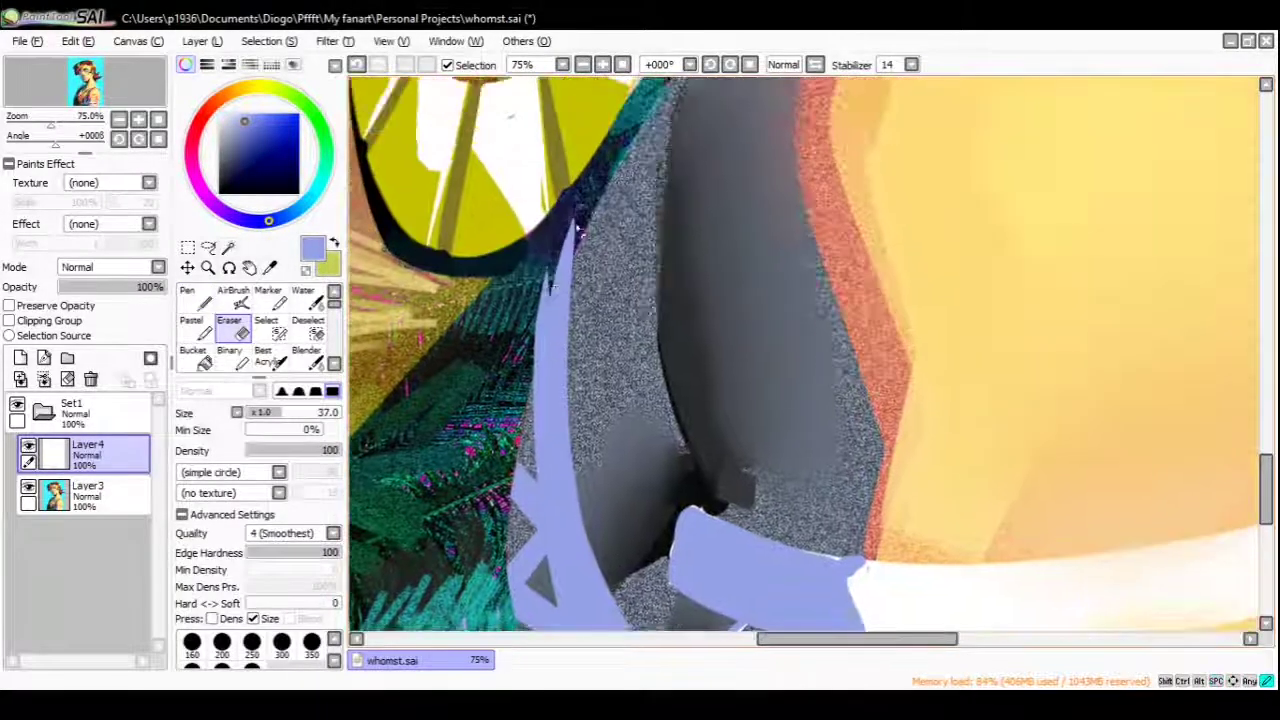
Apply the Noise1 texture to Layer4 at 50% scale and strength 100
{"action": "scroll", "coordinate": [100, 182], "scroll_direction": "down", "scroll_amount": 1}
{"action": "left_click_drag", "start_coordinate": [95, 202], "coordinate": [60, 202]}
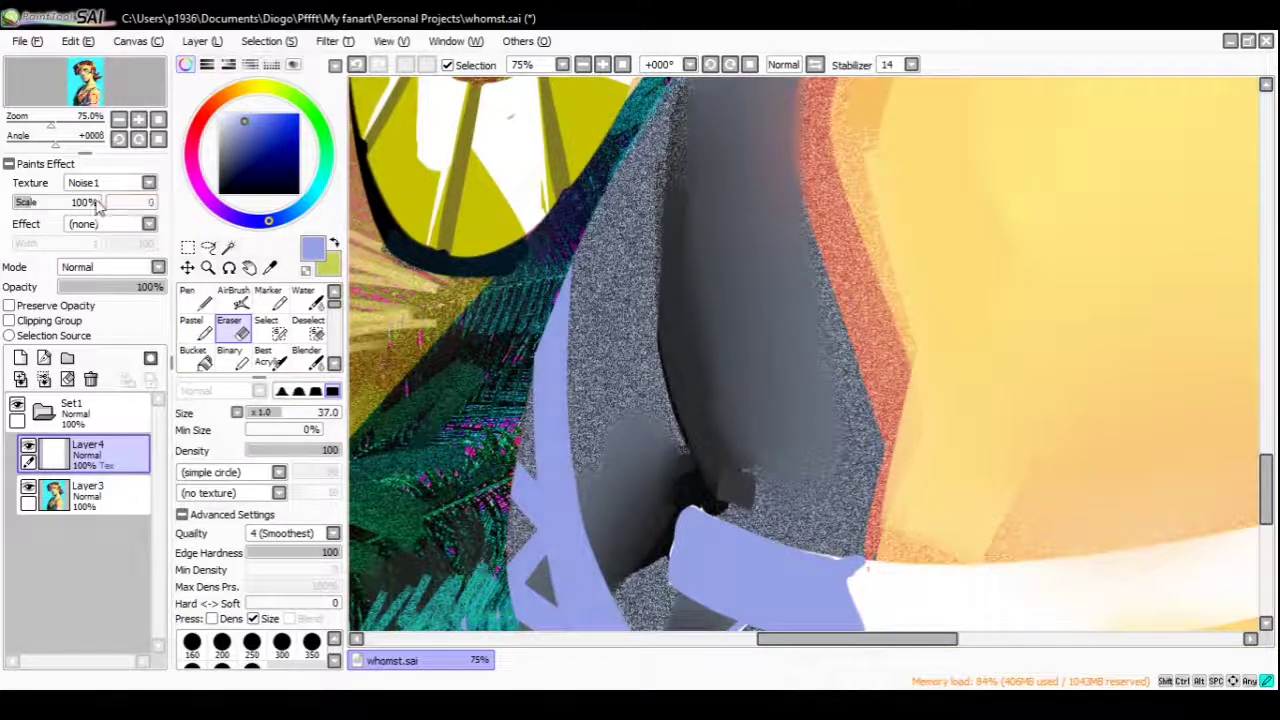
{"action": "key", "text": "ctrl+space"}
{"action": "scroll", "coordinate": [535, 425], "scroll_direction": "down", "scroll_amount": 4}
{"action": "scroll", "coordinate": [620, 277], "scroll_direction": "up", "scroll_amount": 2}
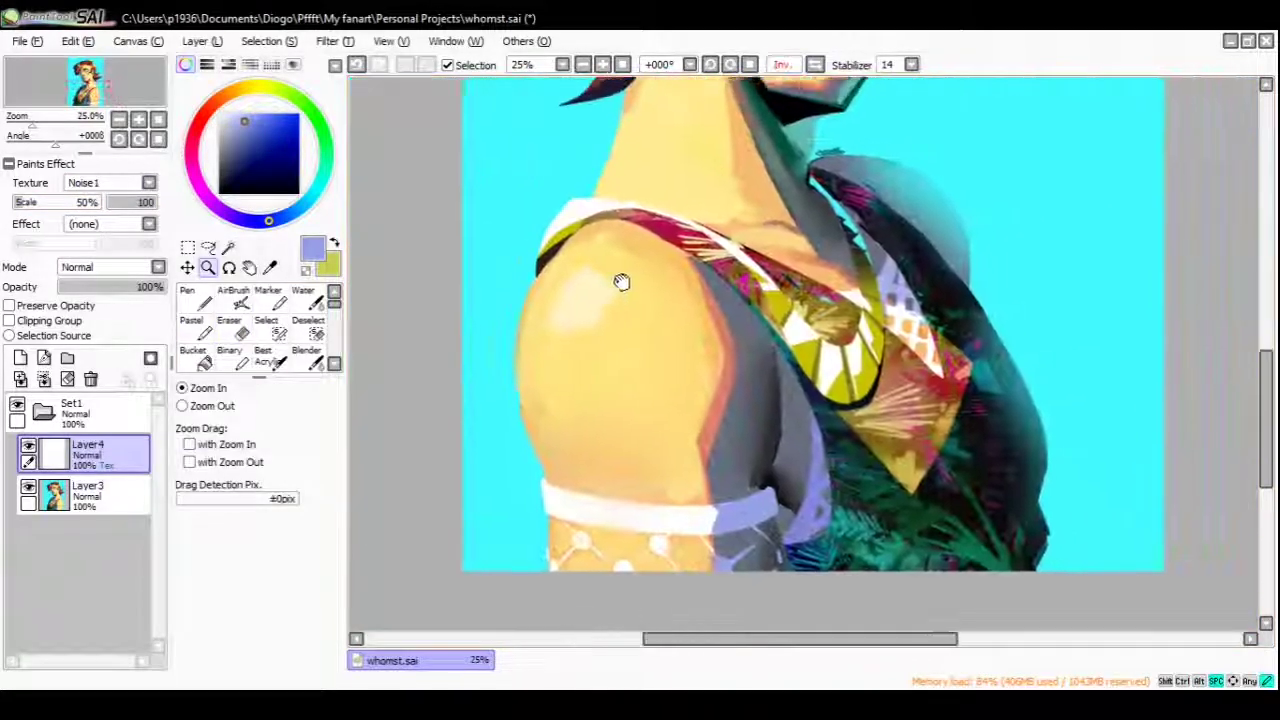
{"action": "scroll", "coordinate": [700, 408], "scroll_direction": "down", "scroll_amount": 3}
{"action": "scroll", "coordinate": [700, 408], "scroll_direction": "up", "scroll_amount": 2}
{"action": "key", "text": "h"}
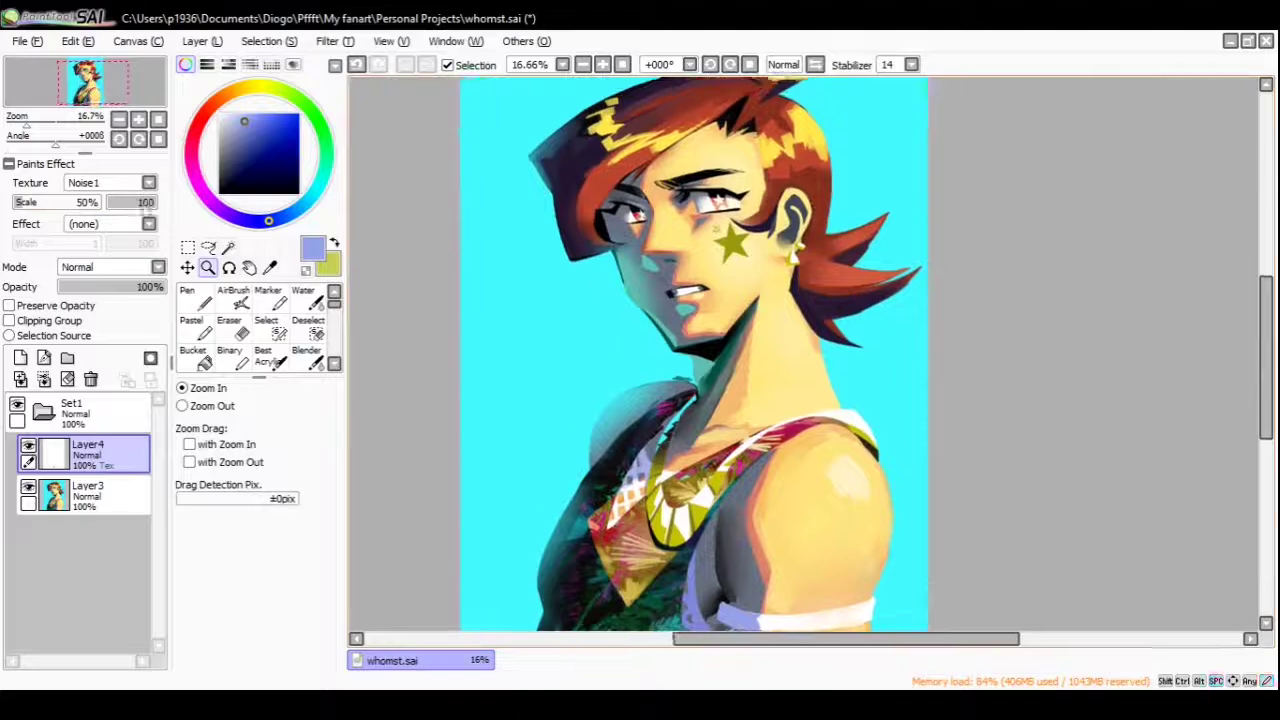
{"action": "scroll", "coordinate": [581, 251], "scroll_direction": "down", "scroll_amount": 1}
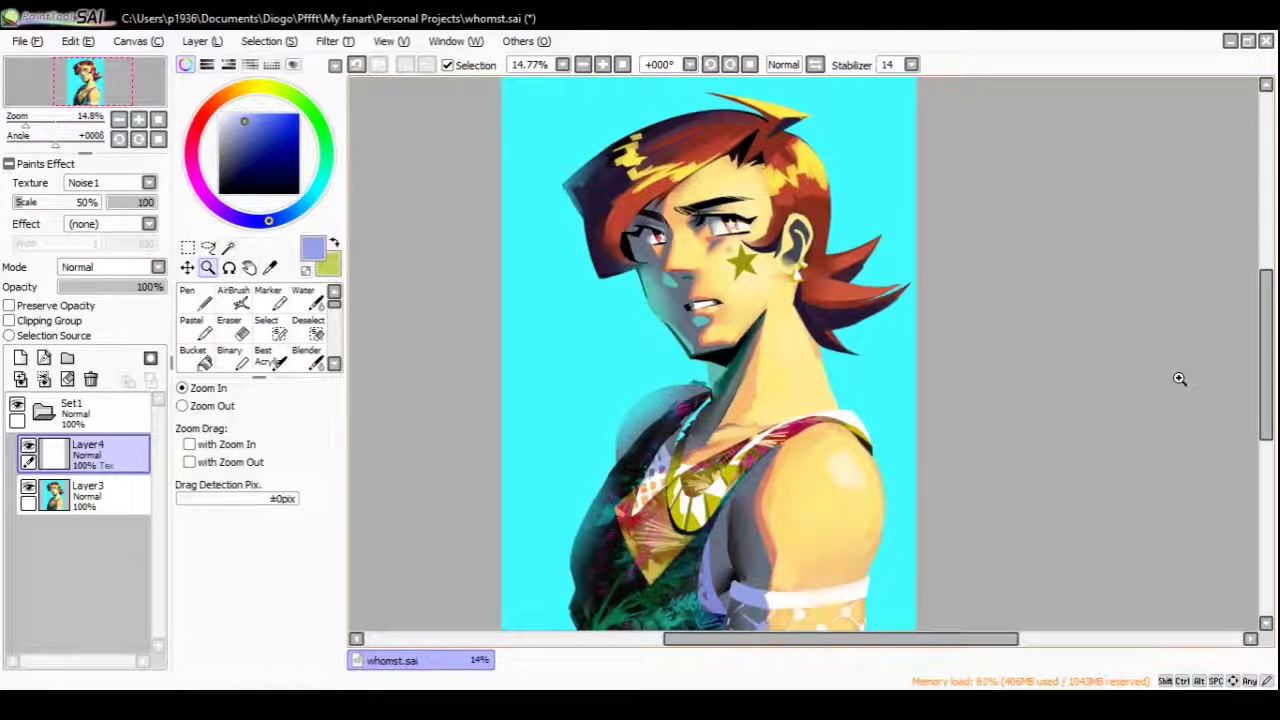